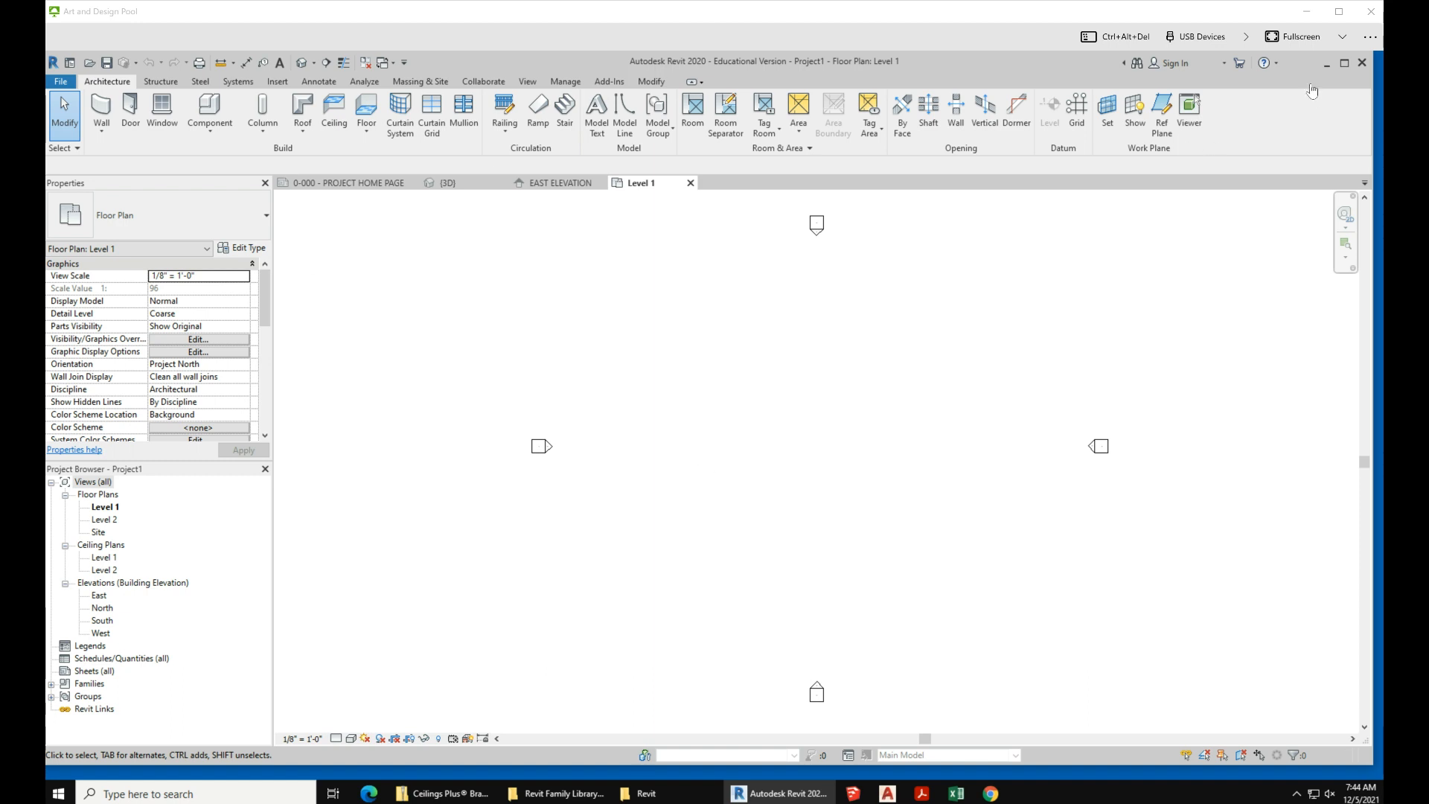
- Close Revit without saving the changes to the 50 Staniford building file, and start Revit again
left_click(1363, 63)
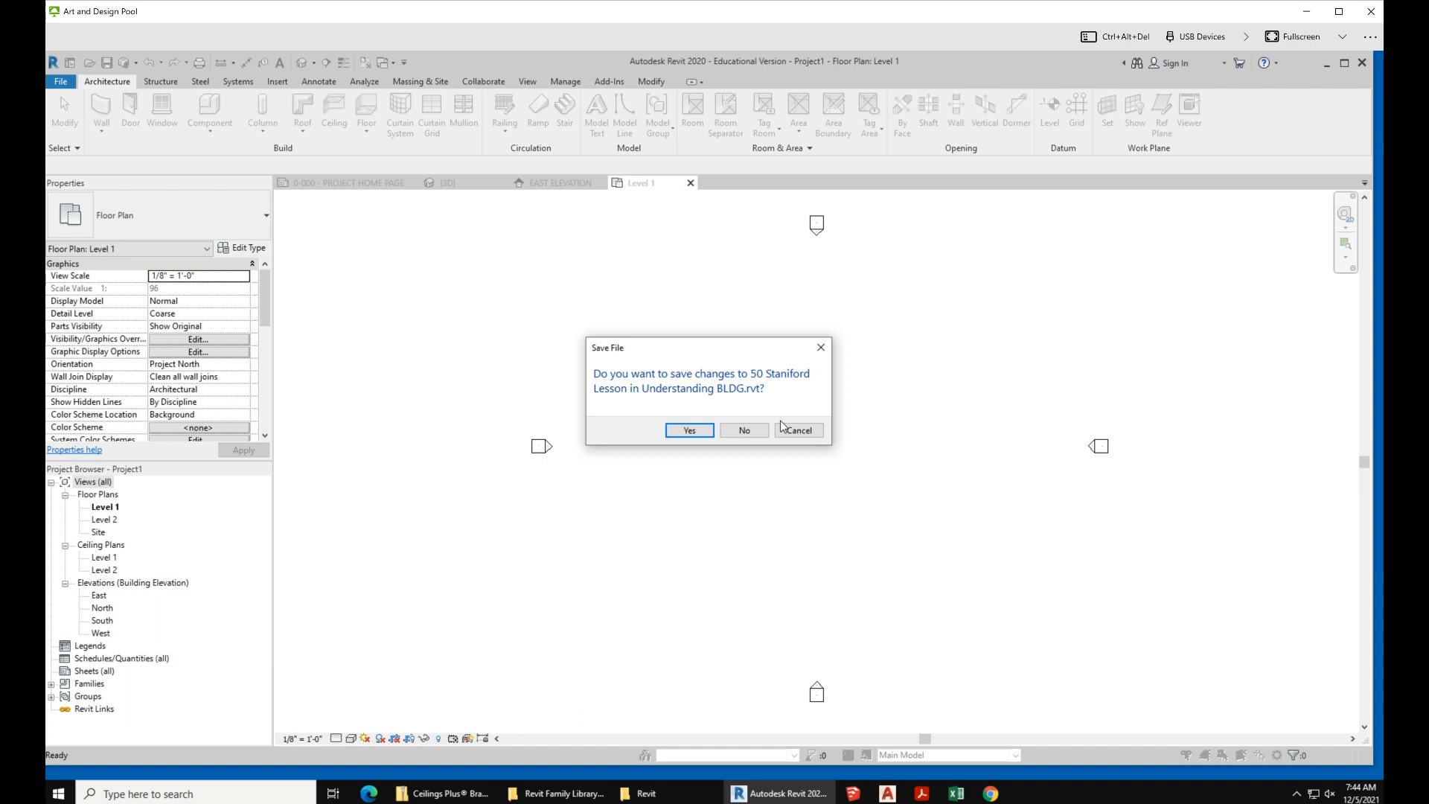
left_click(752, 436)
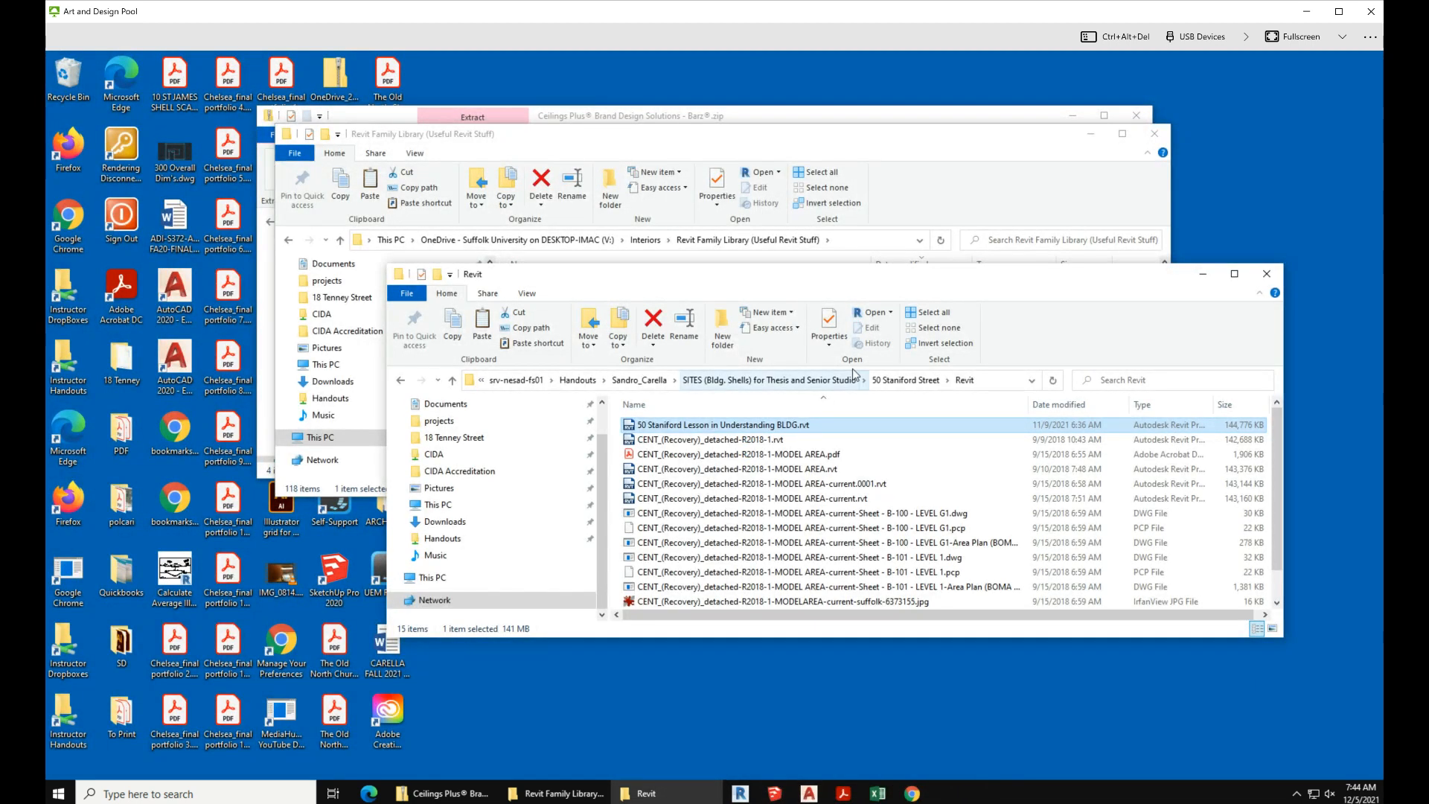
left_click(519, 729)
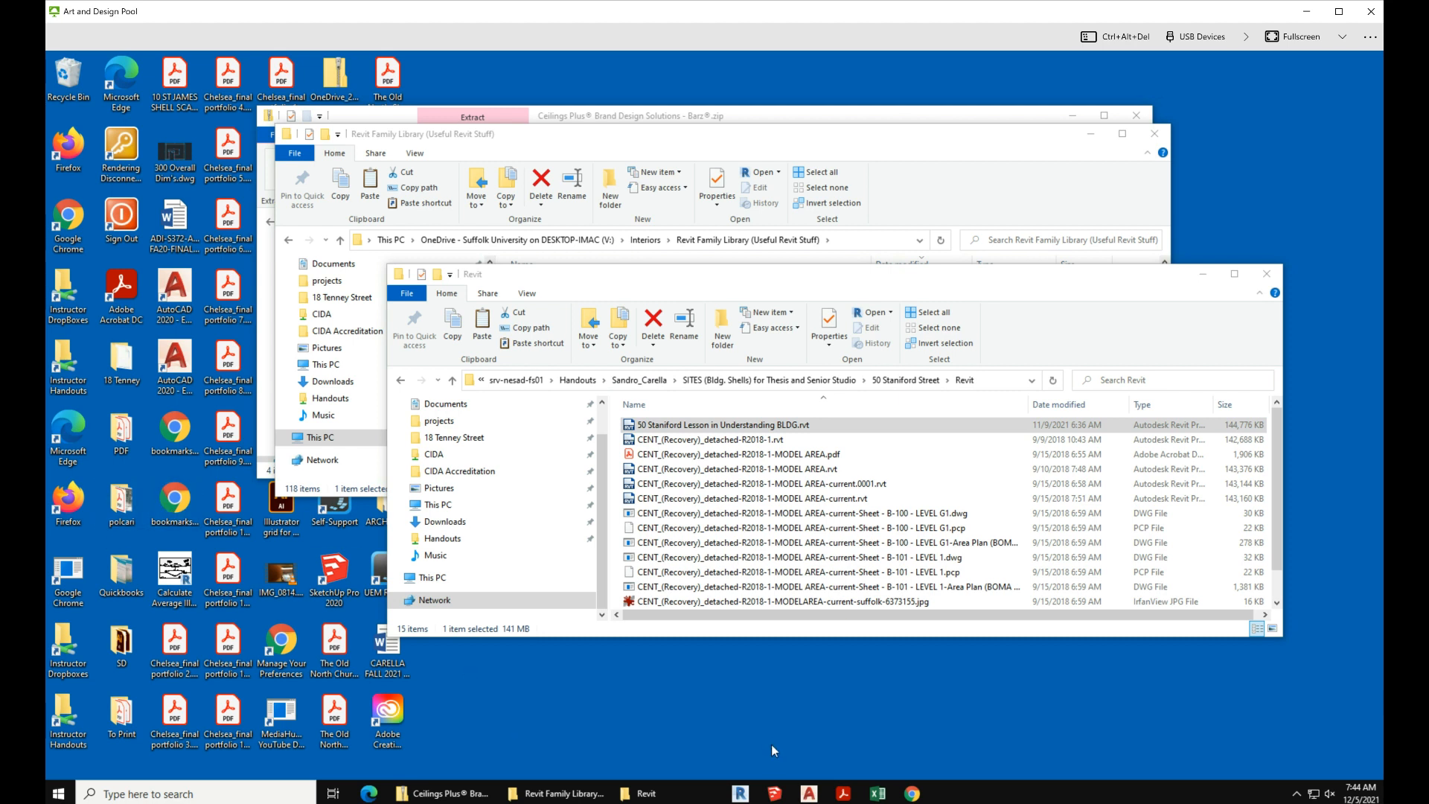
left_click(739, 793)
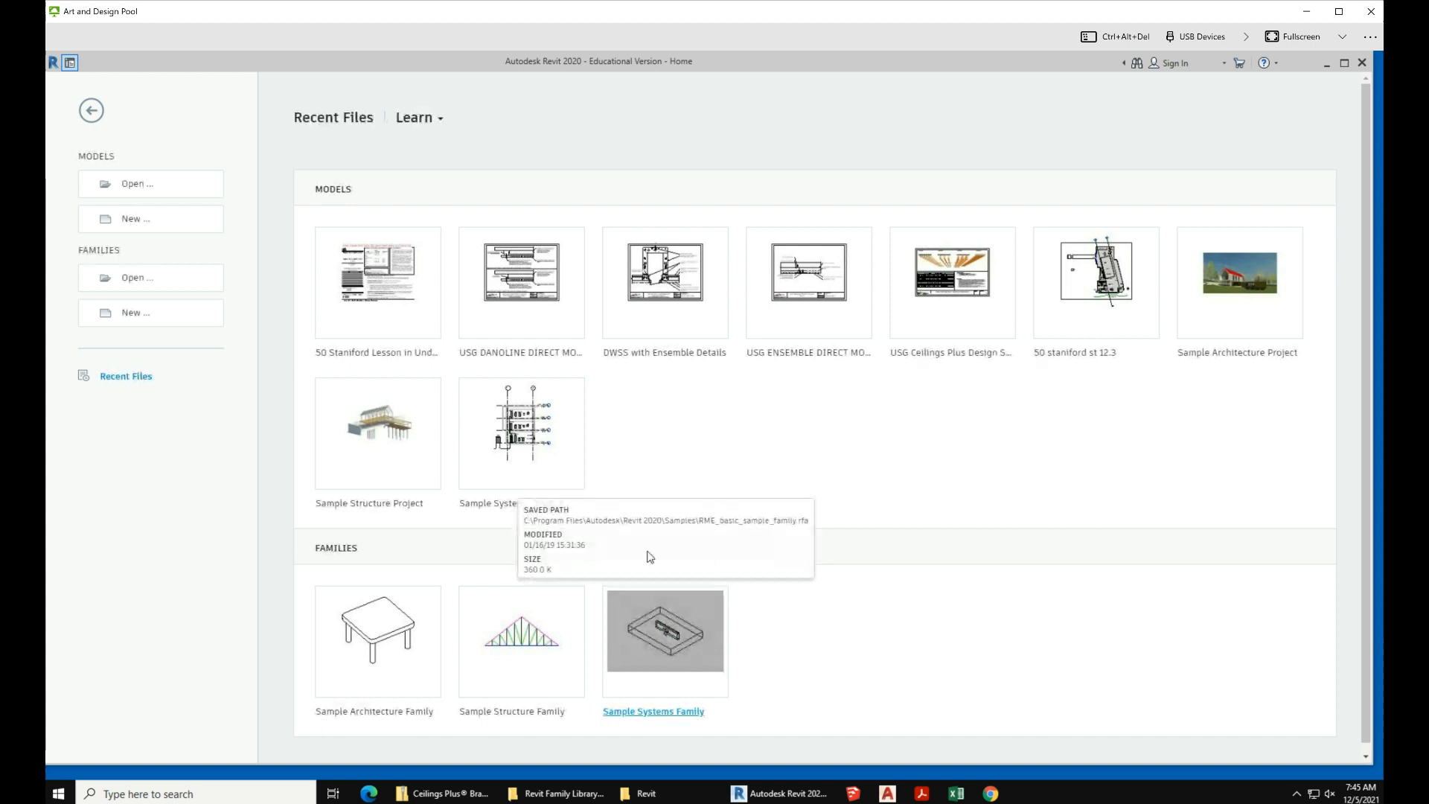
- Create a new project based on the Architectural Template
left_click(158, 220)
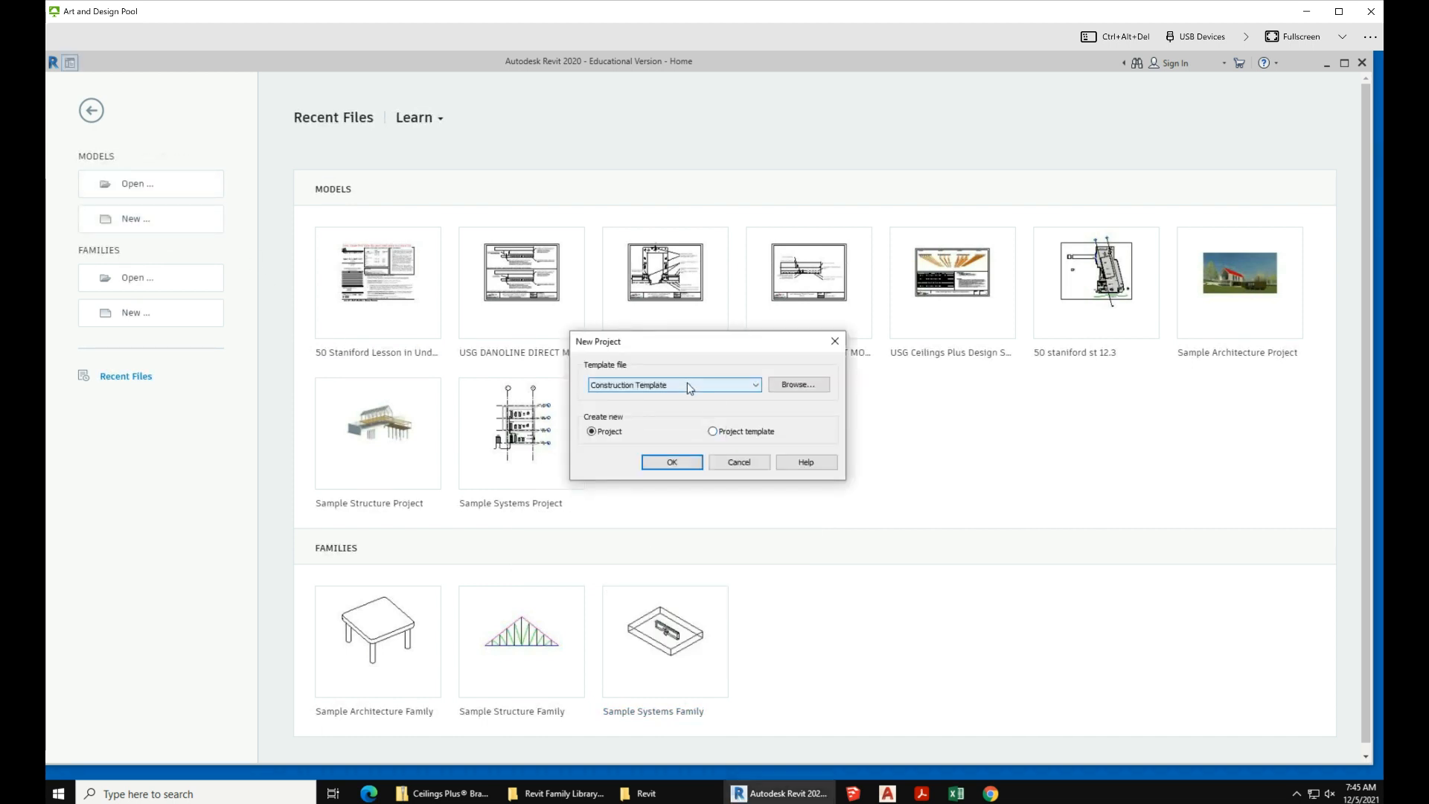
left_click(686, 383)
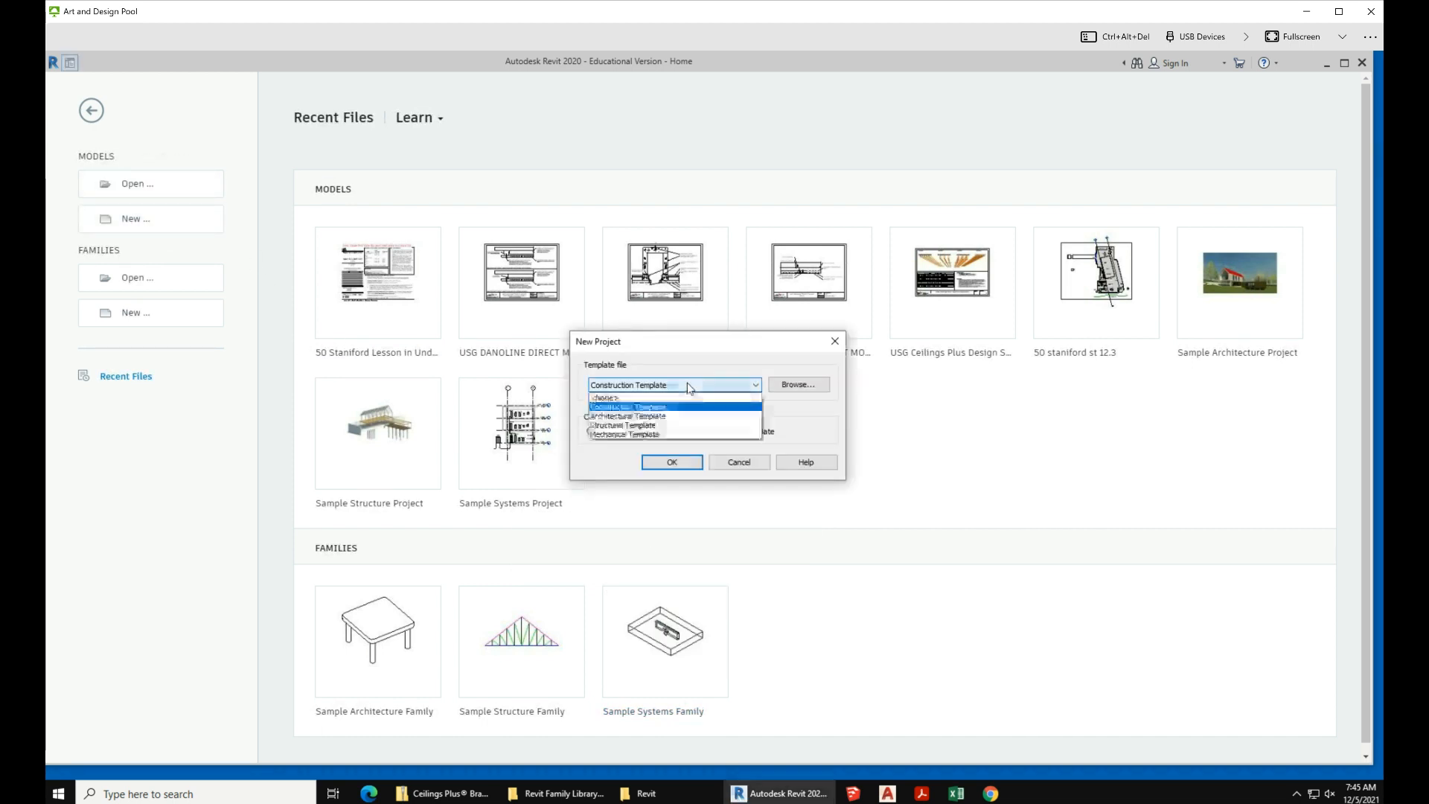
left_click(667, 416)
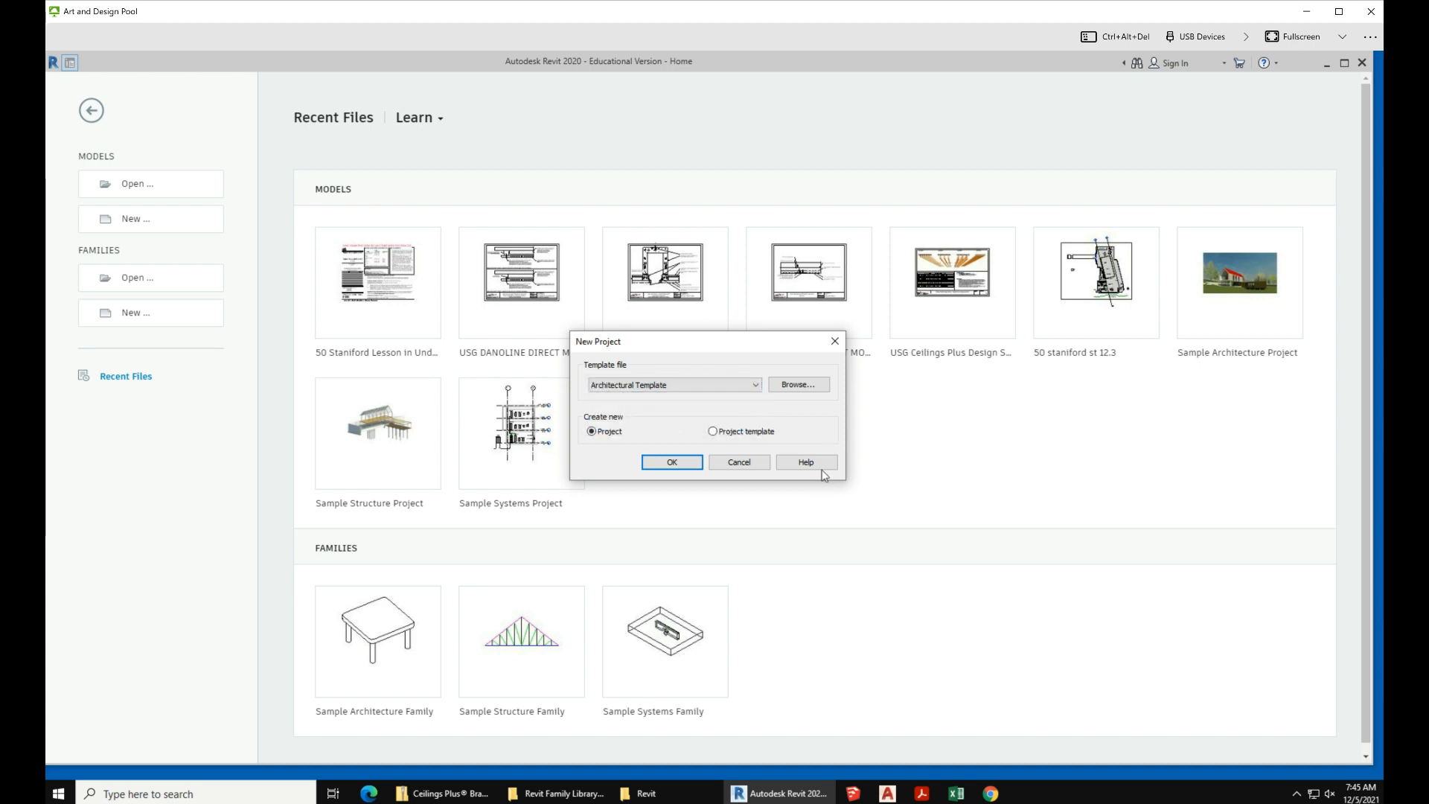
left_click(672, 462)
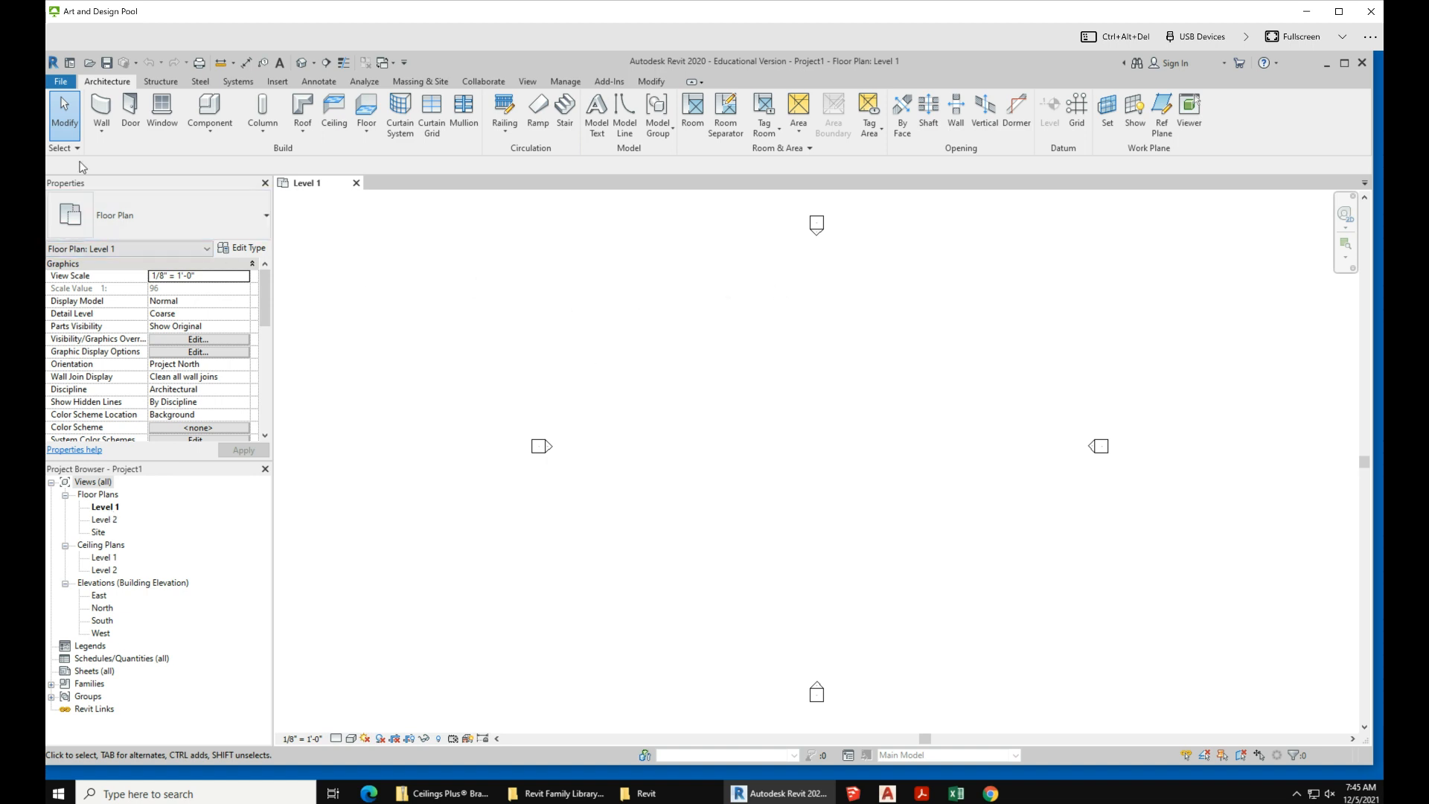
- Draw a rectangle of Generic - 8" walls, about 50'-6" by 76', between the elevation markers on the Level 1 plan
left_click(102, 108)
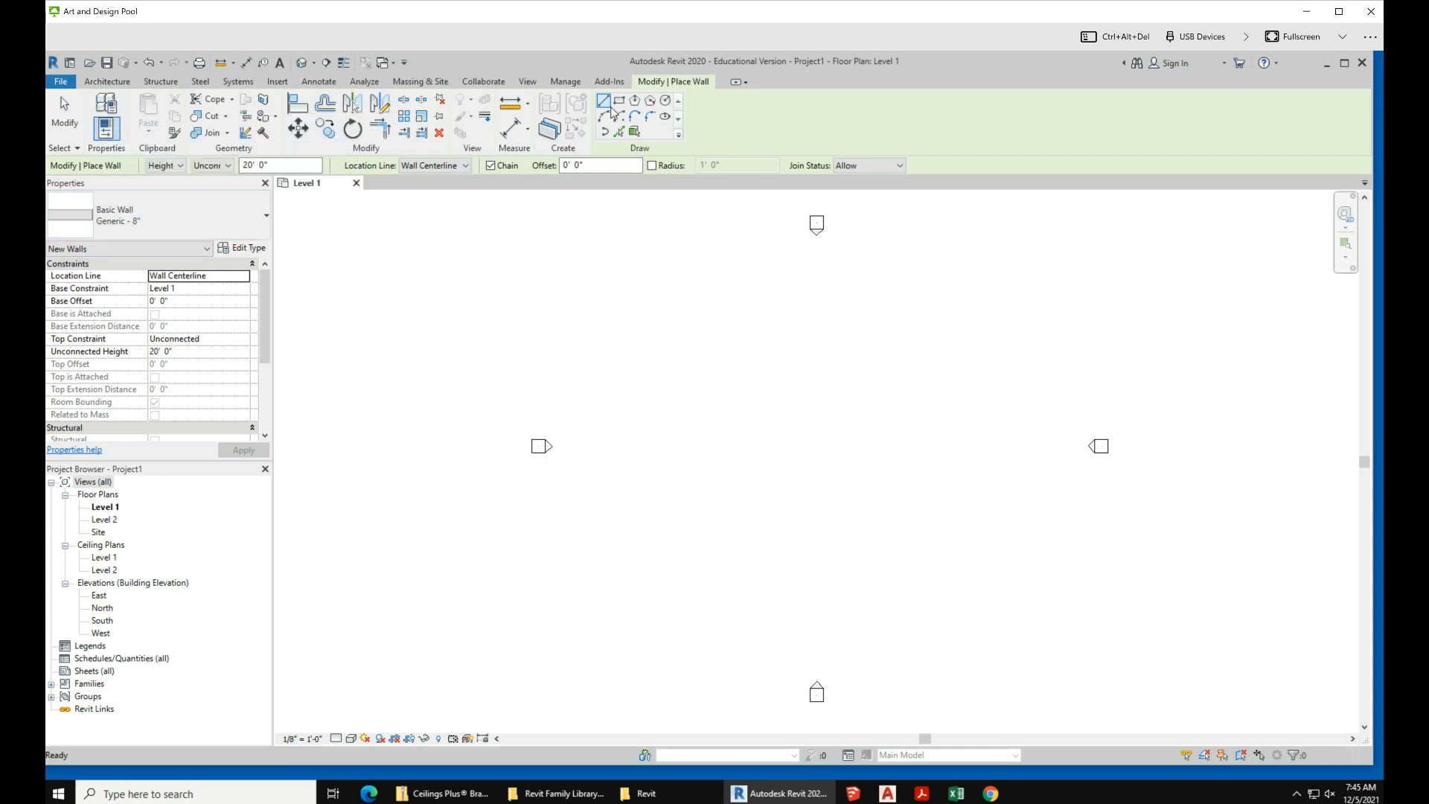
left_click(619, 100)
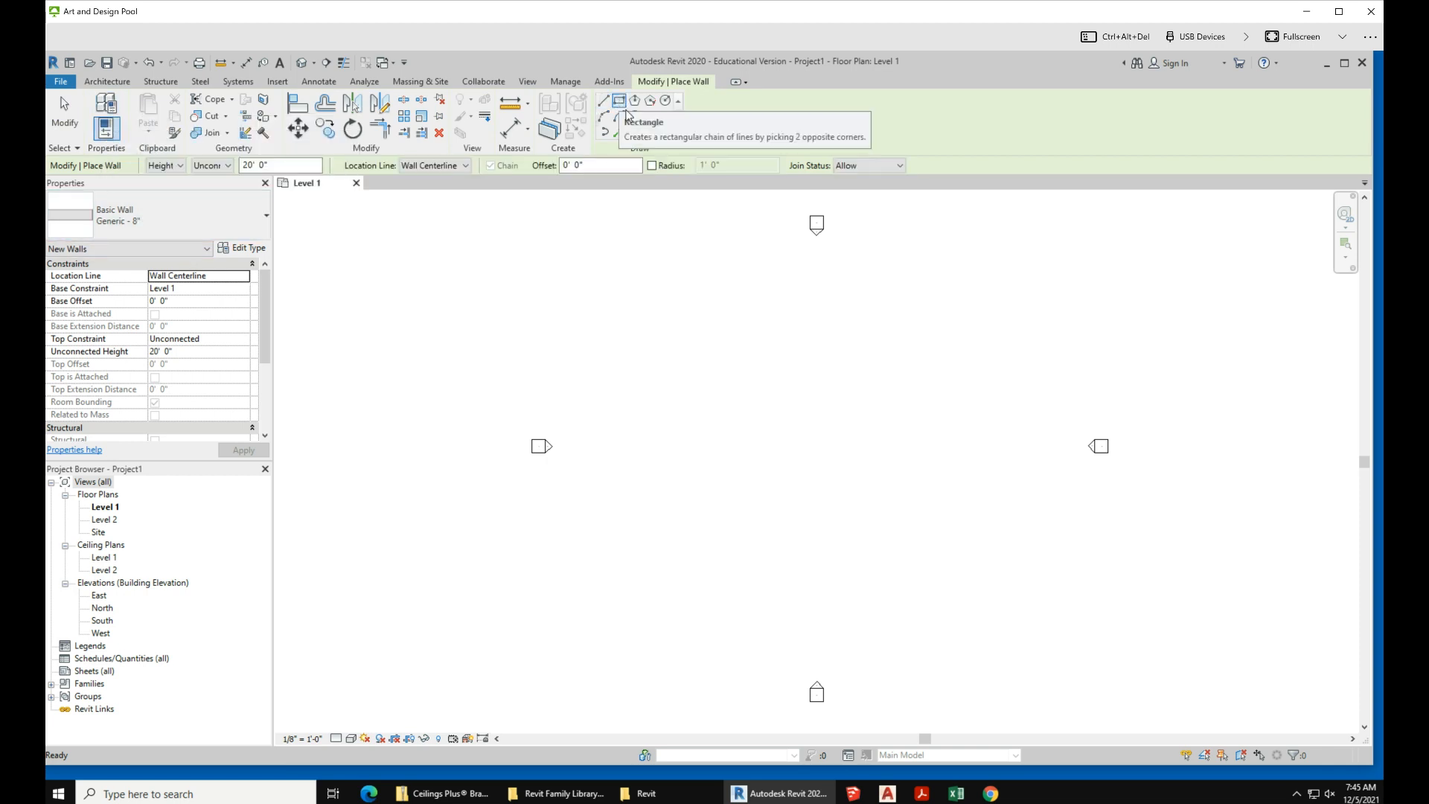
left_click(715, 337)
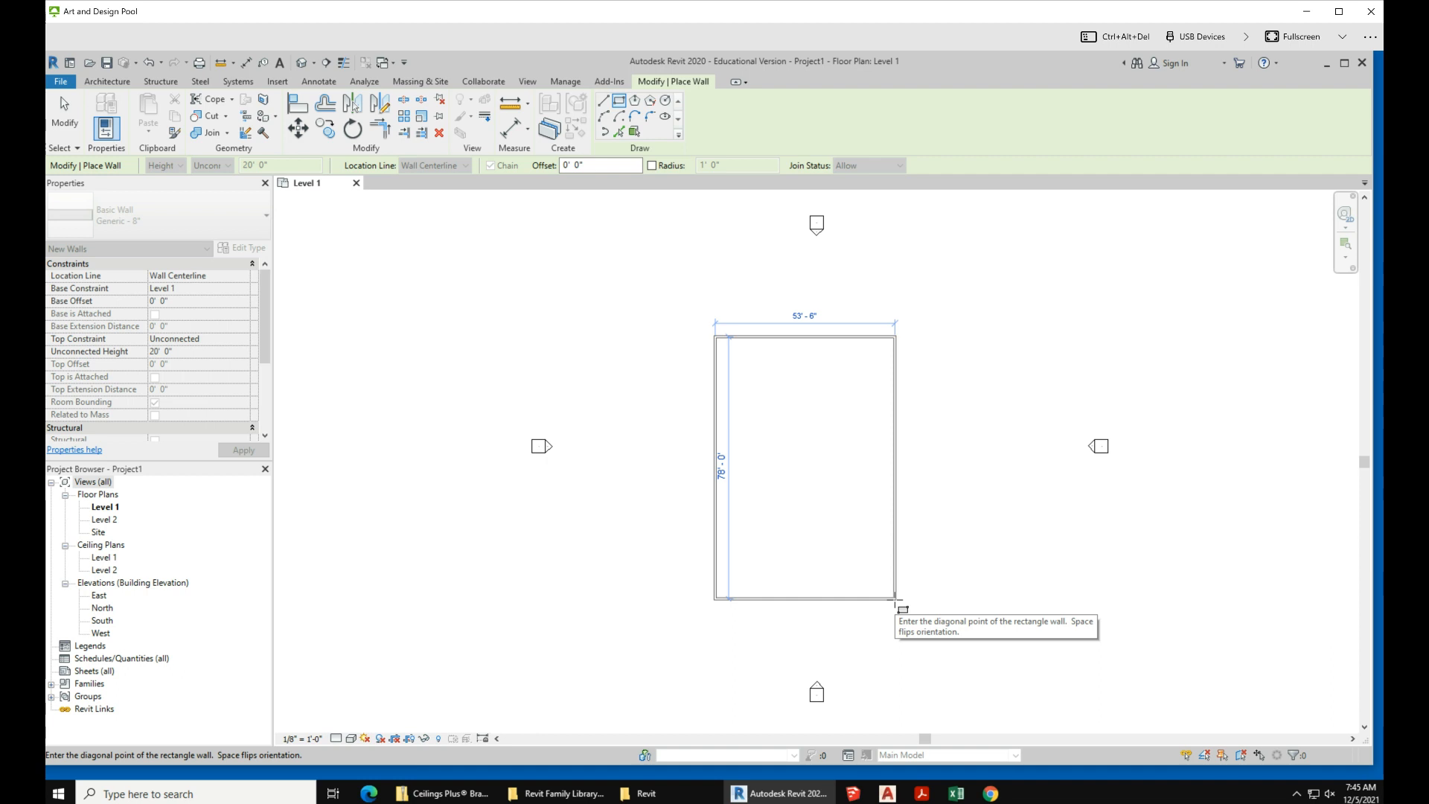
left_click(884, 592)
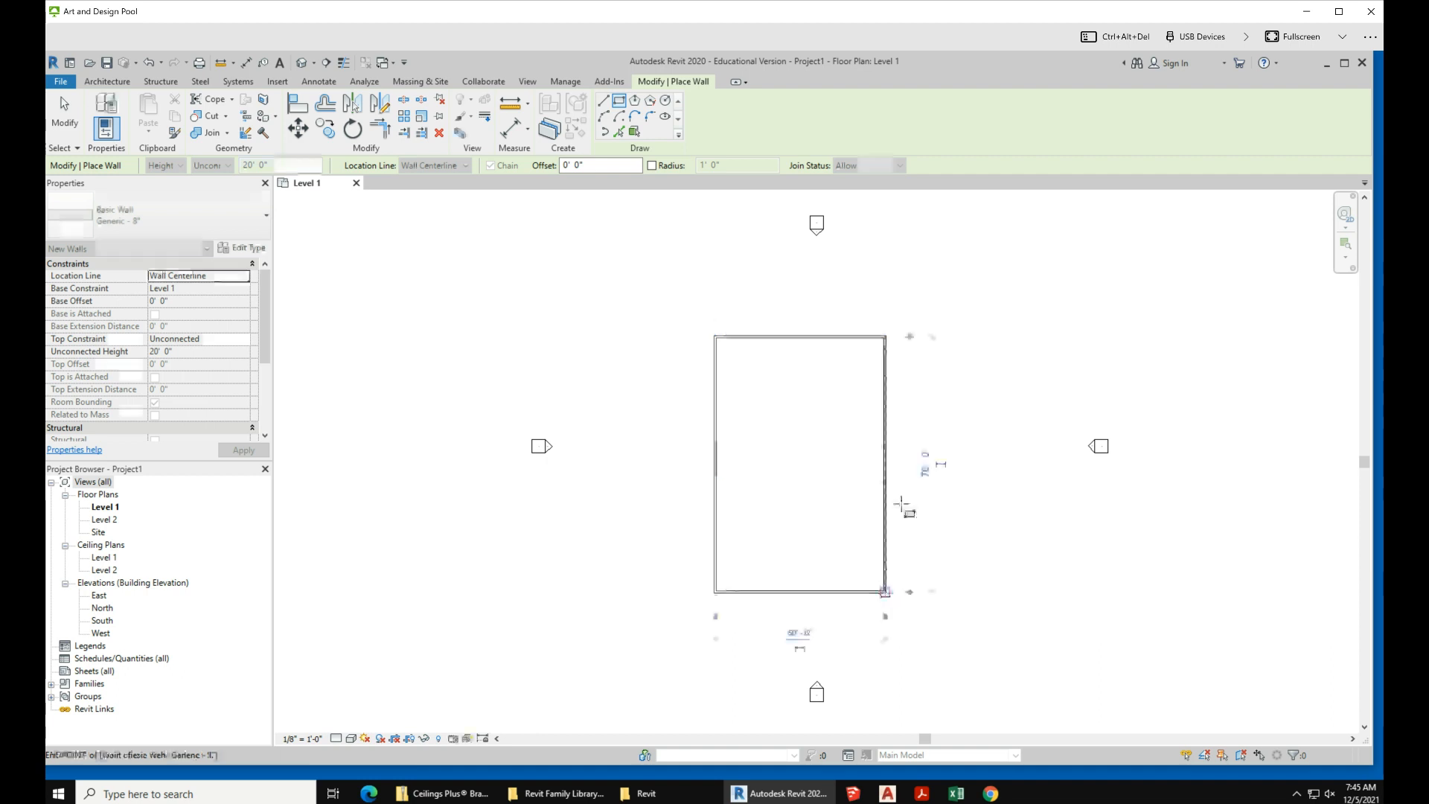
left_click(69, 113)
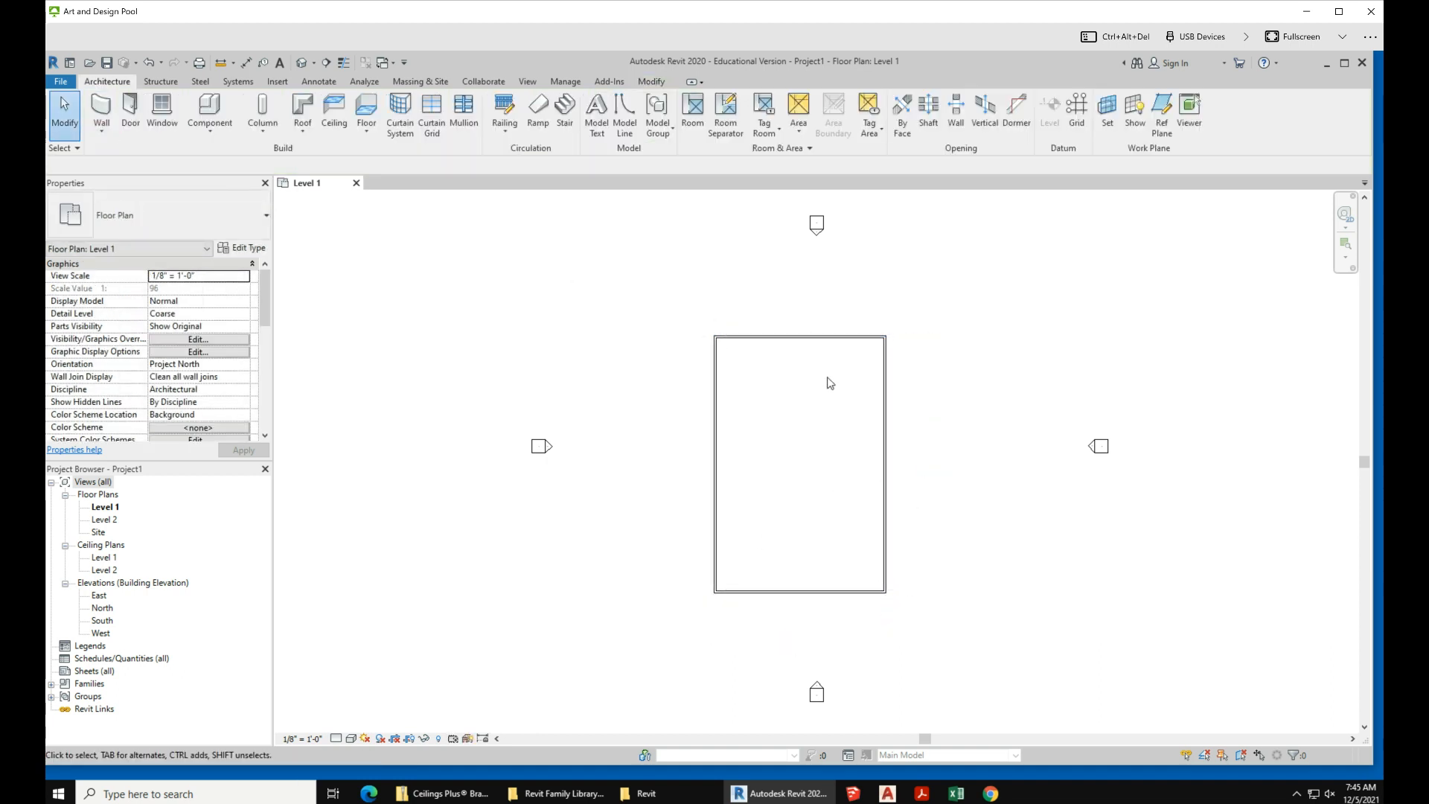
- Set the distance from the north wall to the south wall to 80'
scroll(827, 380, "up", 3)
left_click(821, 307)
scroll(925, 355, "down", 2)
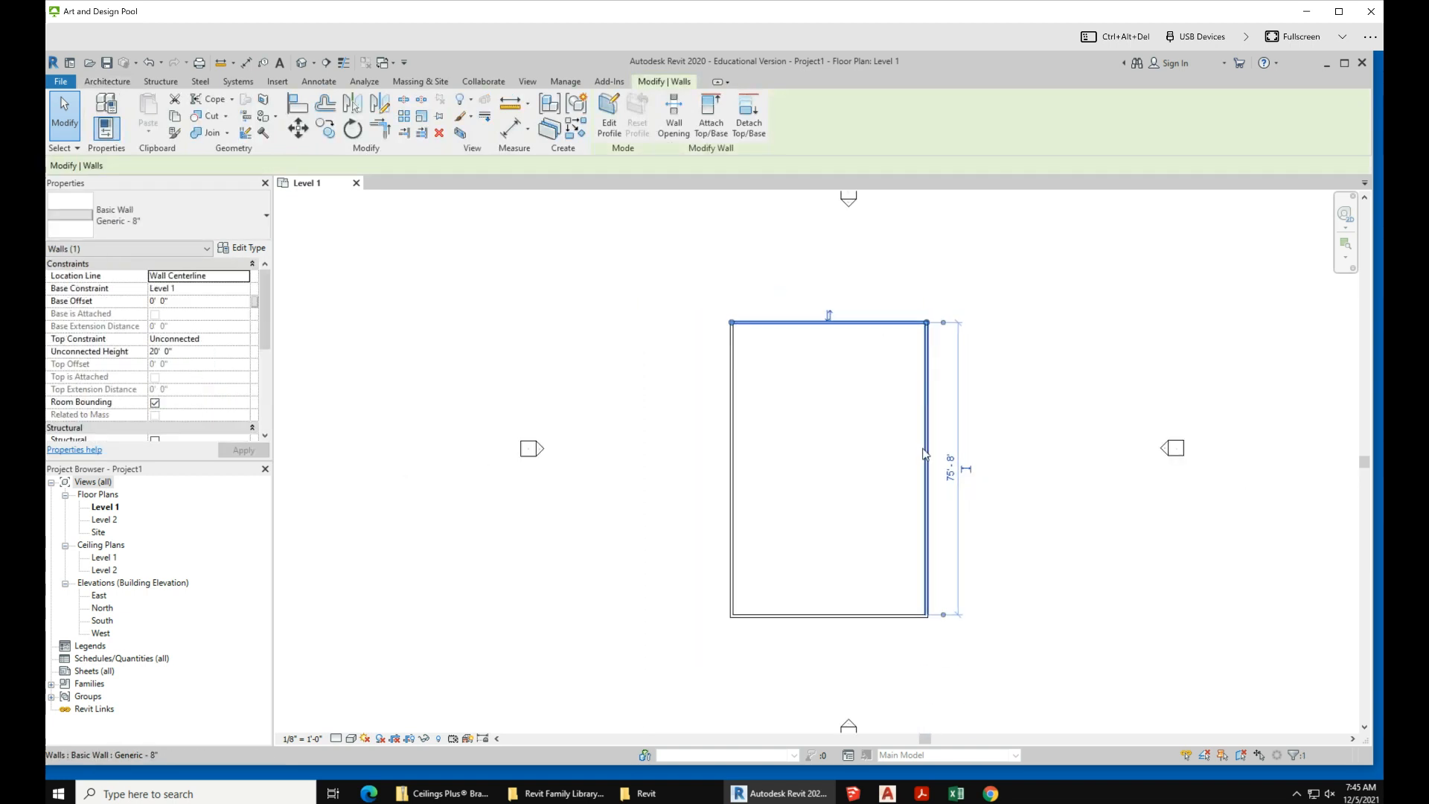
left_click(952, 469)
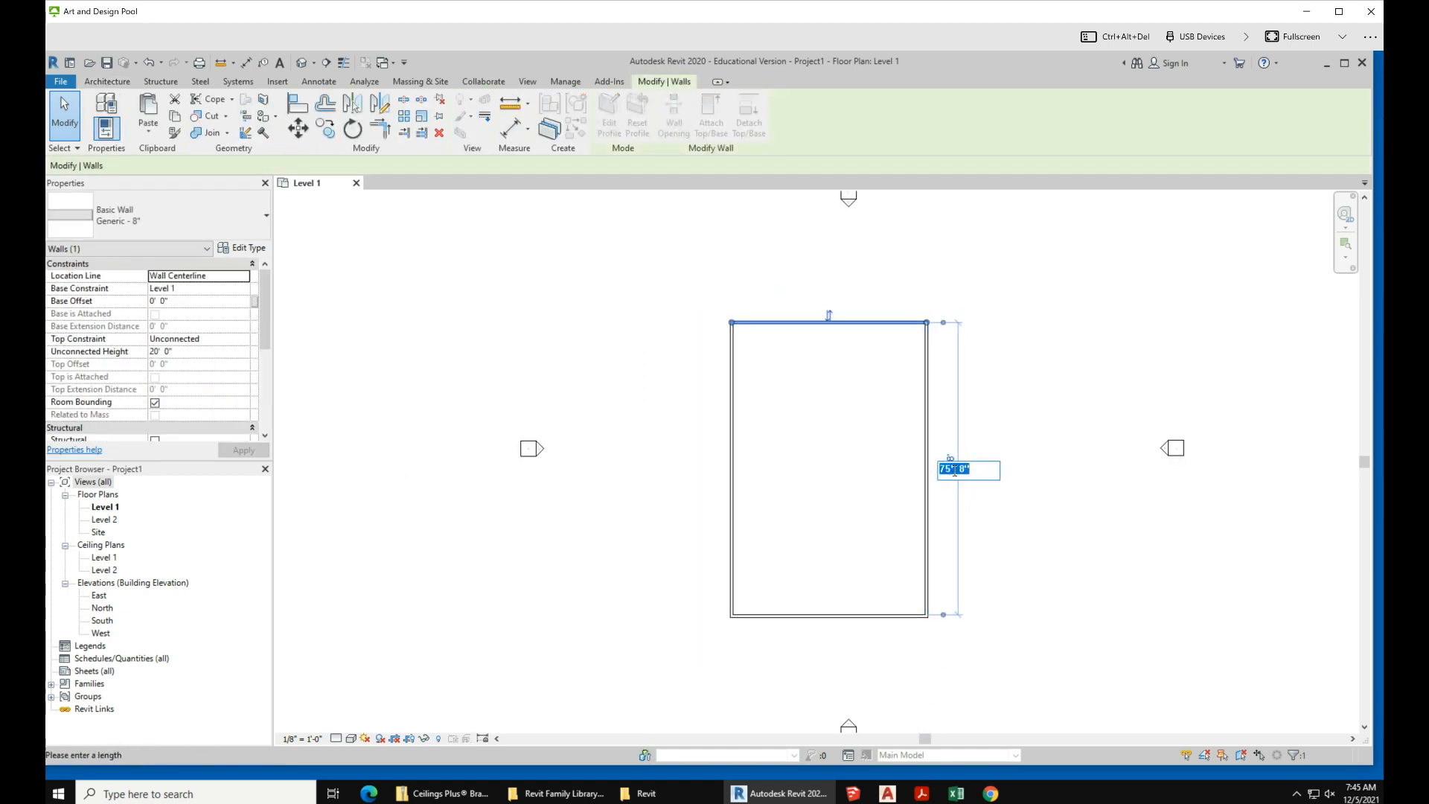
type("80")
key("Return")
- Set the distance from the east wall to the west wall to 40'
left_click(927, 449)
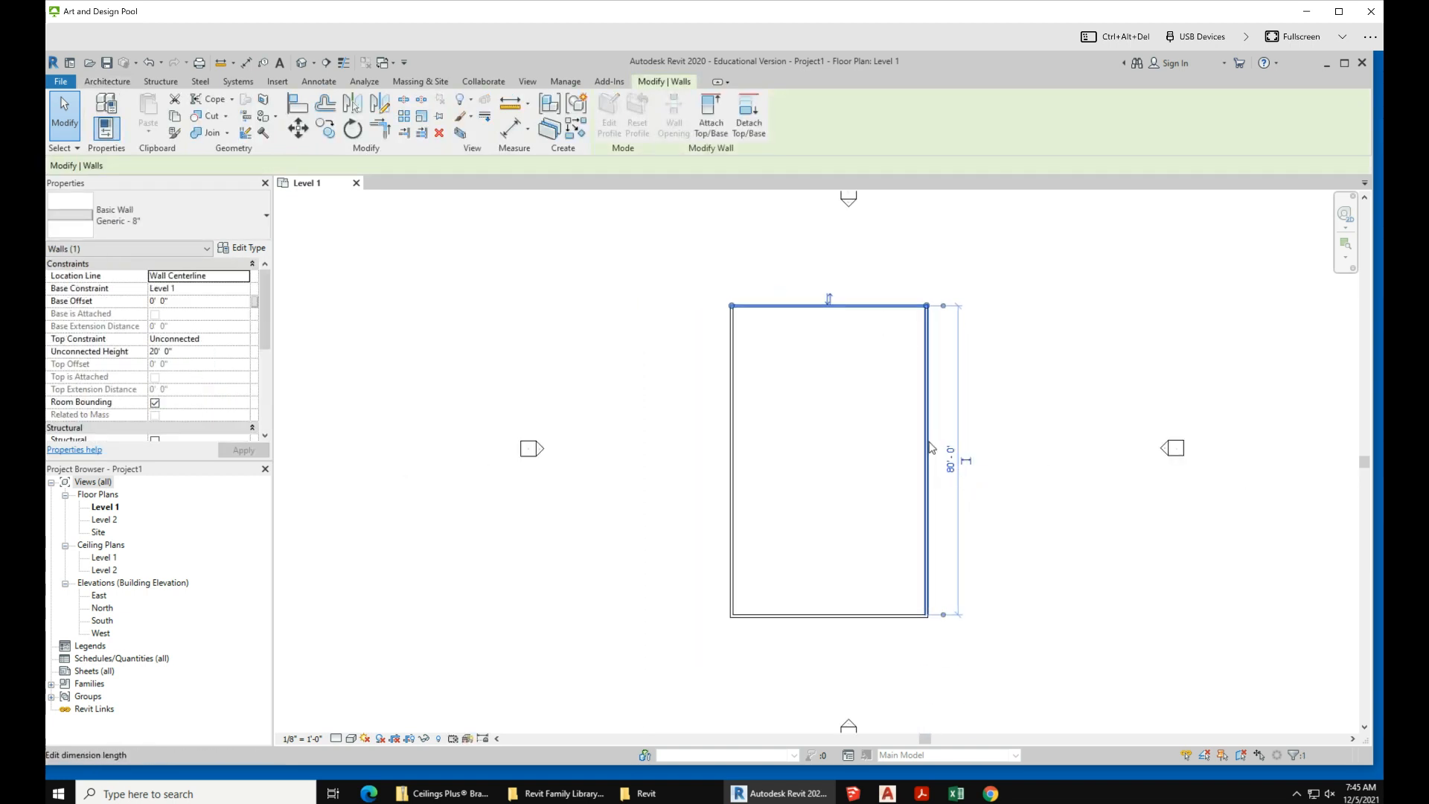
left_click(830, 656)
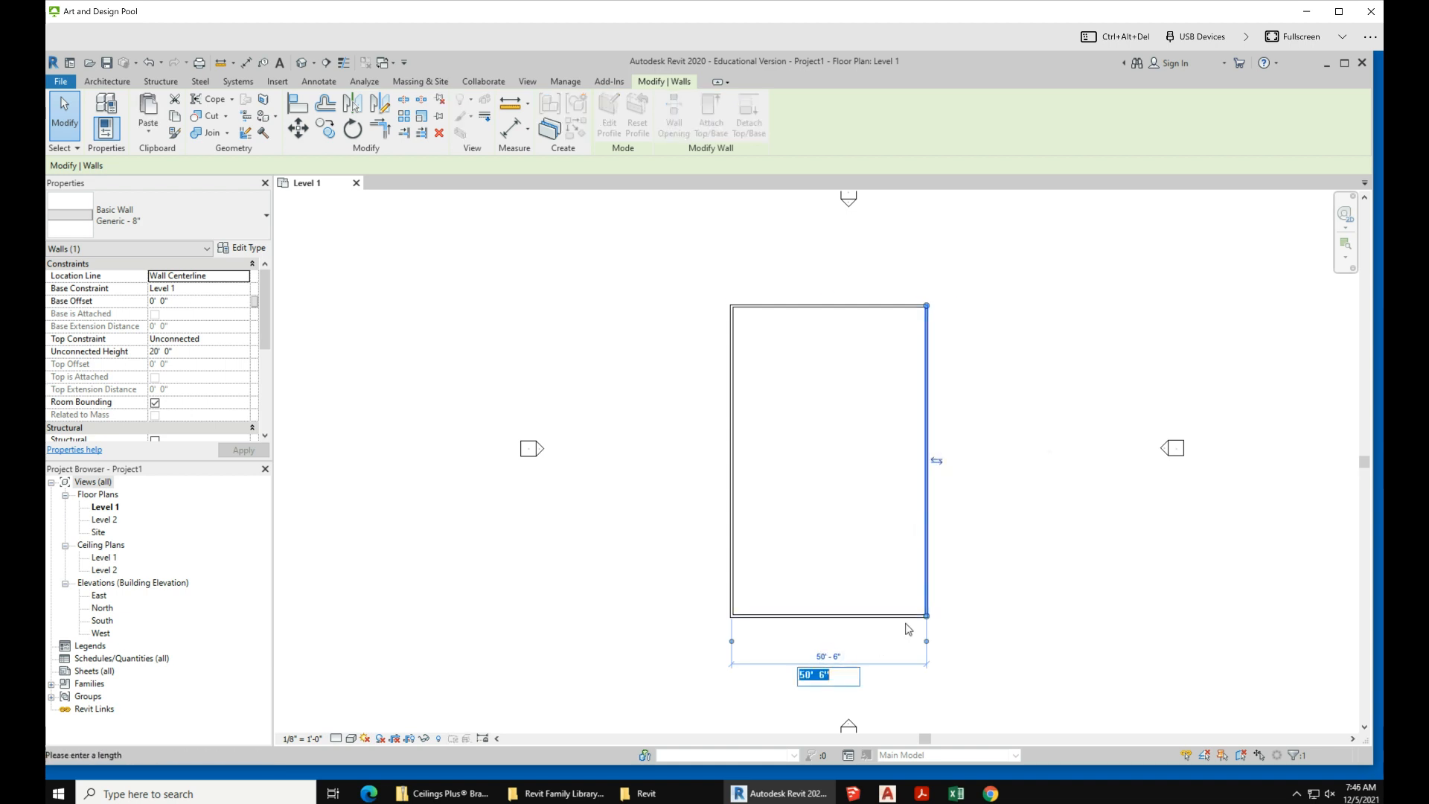
type("40")
key("Return")
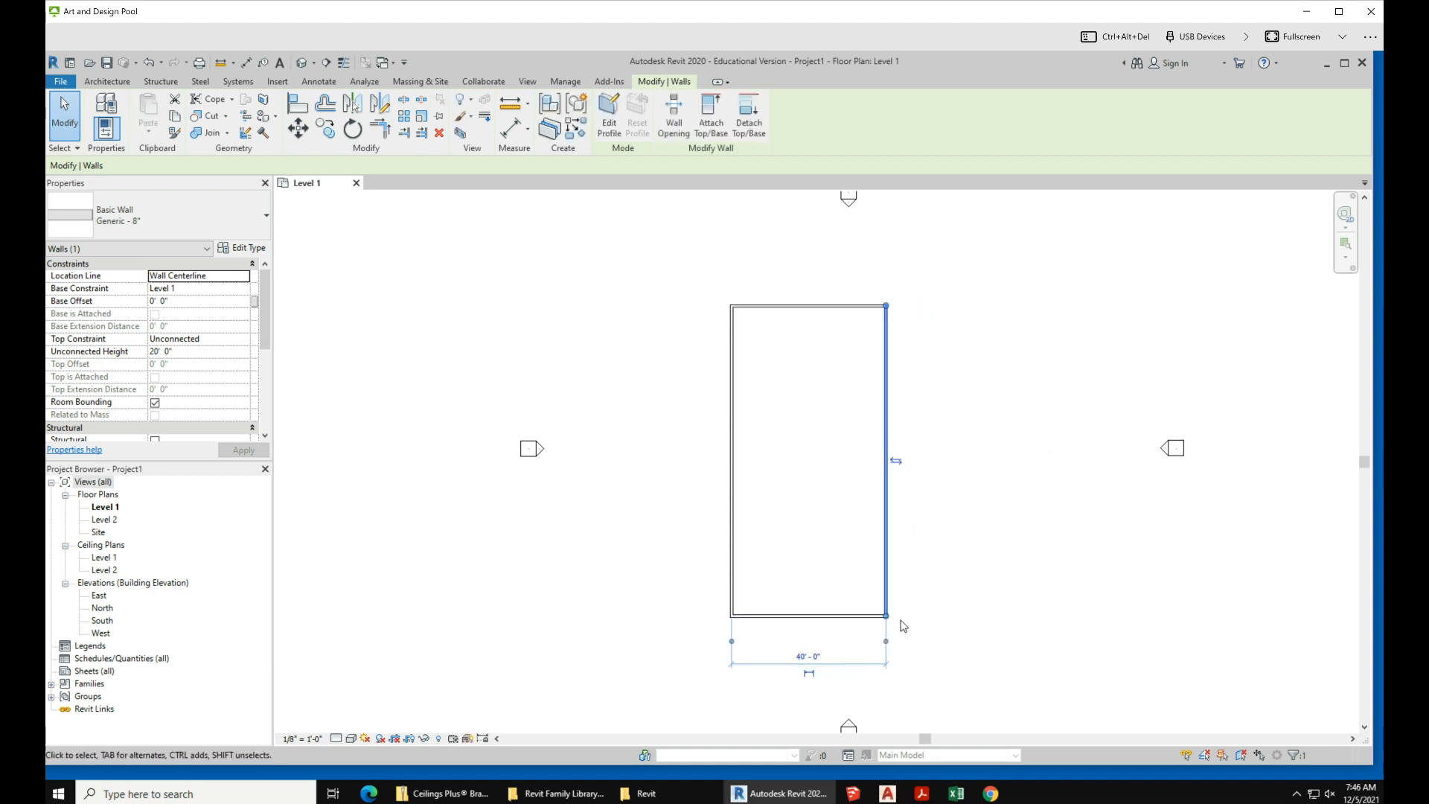
left_click(920, 614)
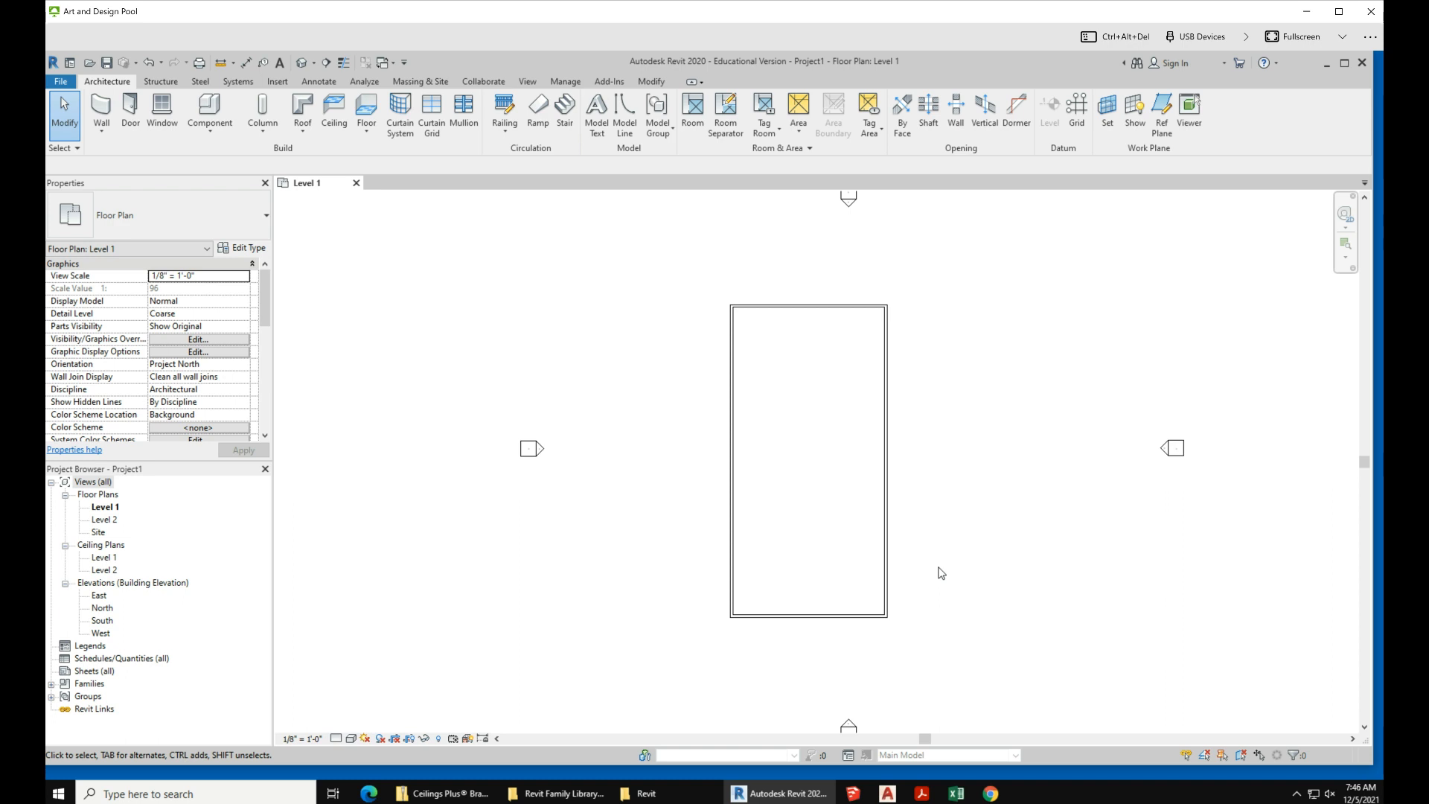
- Select the north, east and south walls in turn to check their spacing and properties
scroll(941, 572, "down", 2)
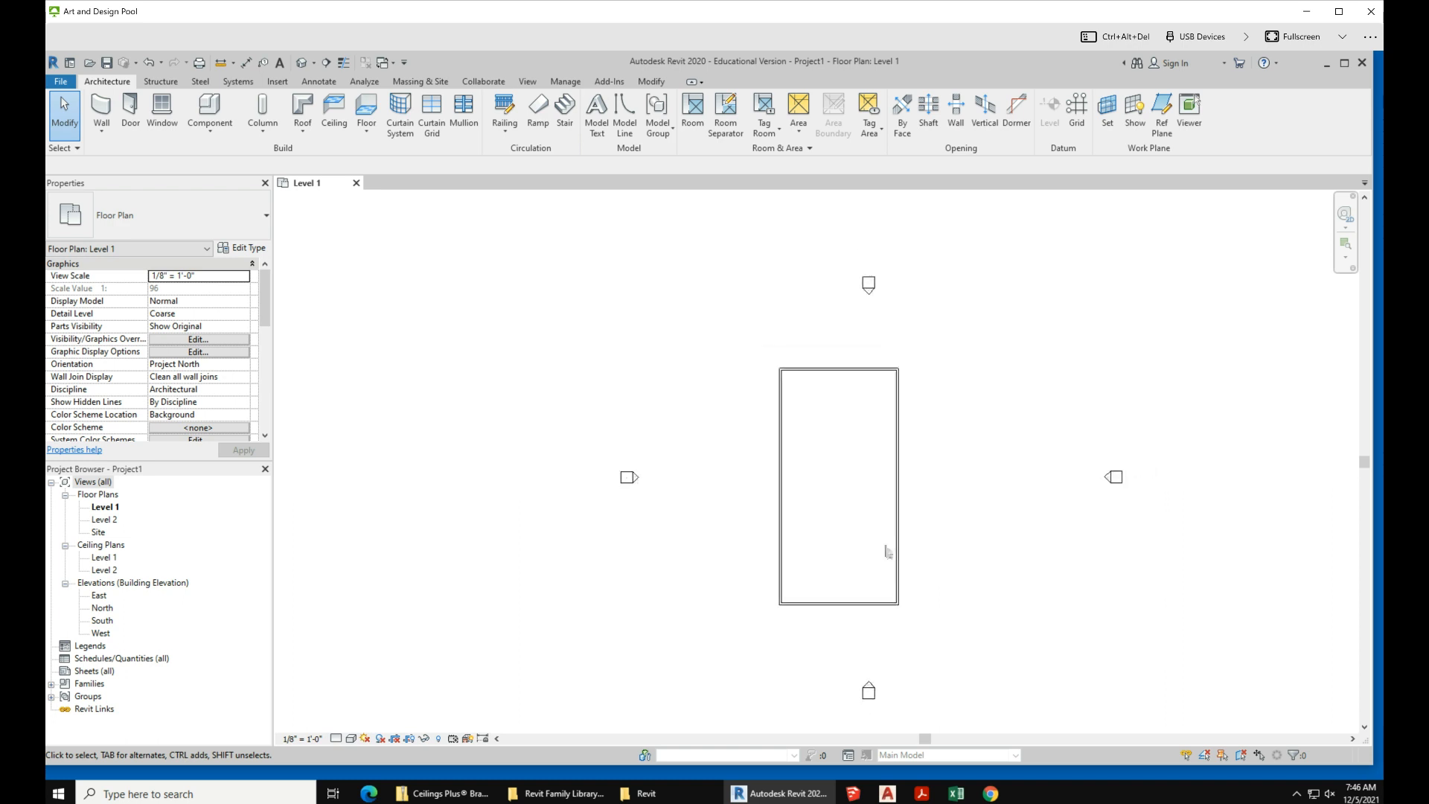
left_click(861, 373)
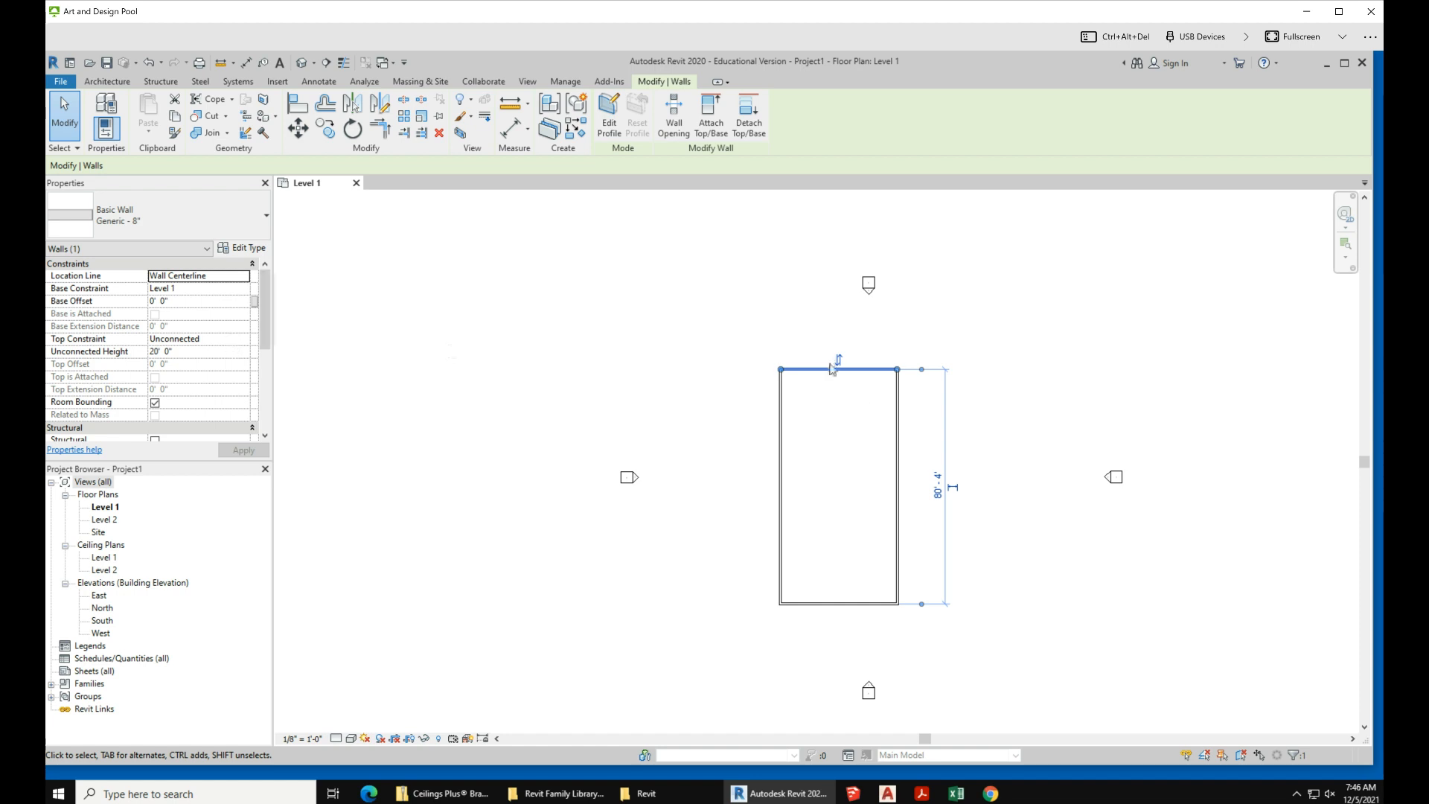
left_click(898, 511)
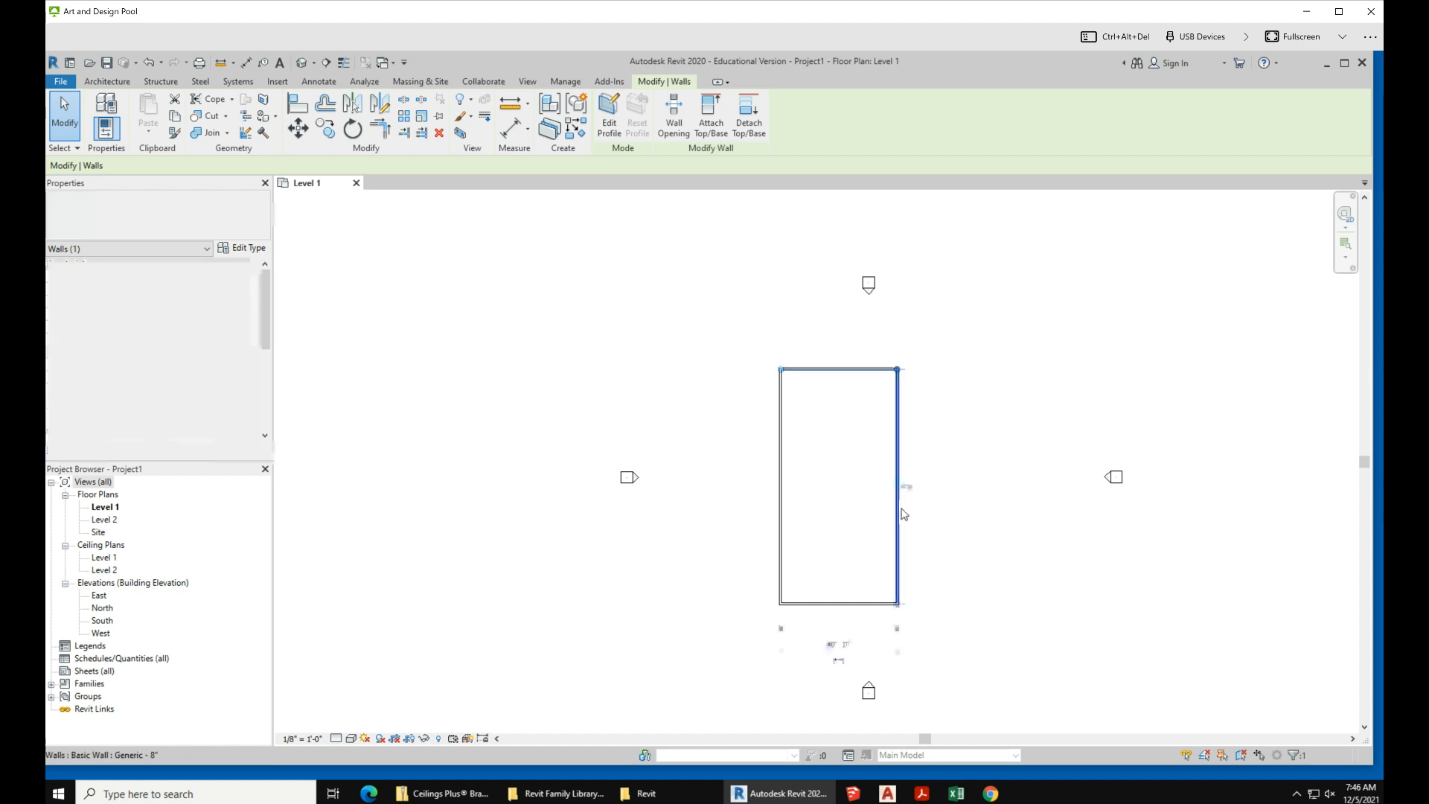
left_click(840, 605)
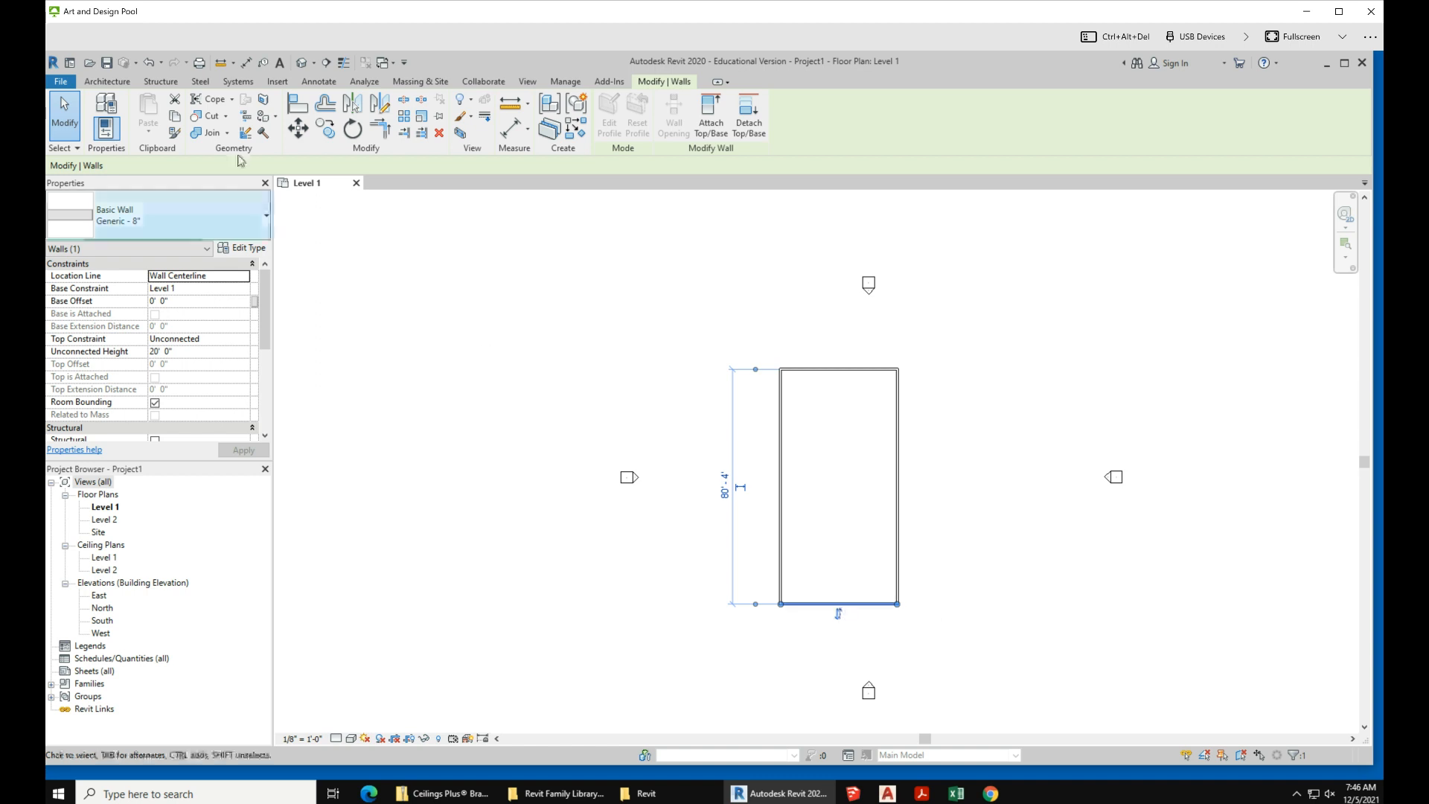
- Open the default 3D view and examine the wall enclosure and the level lines around it from different angles
left_click(300, 63)
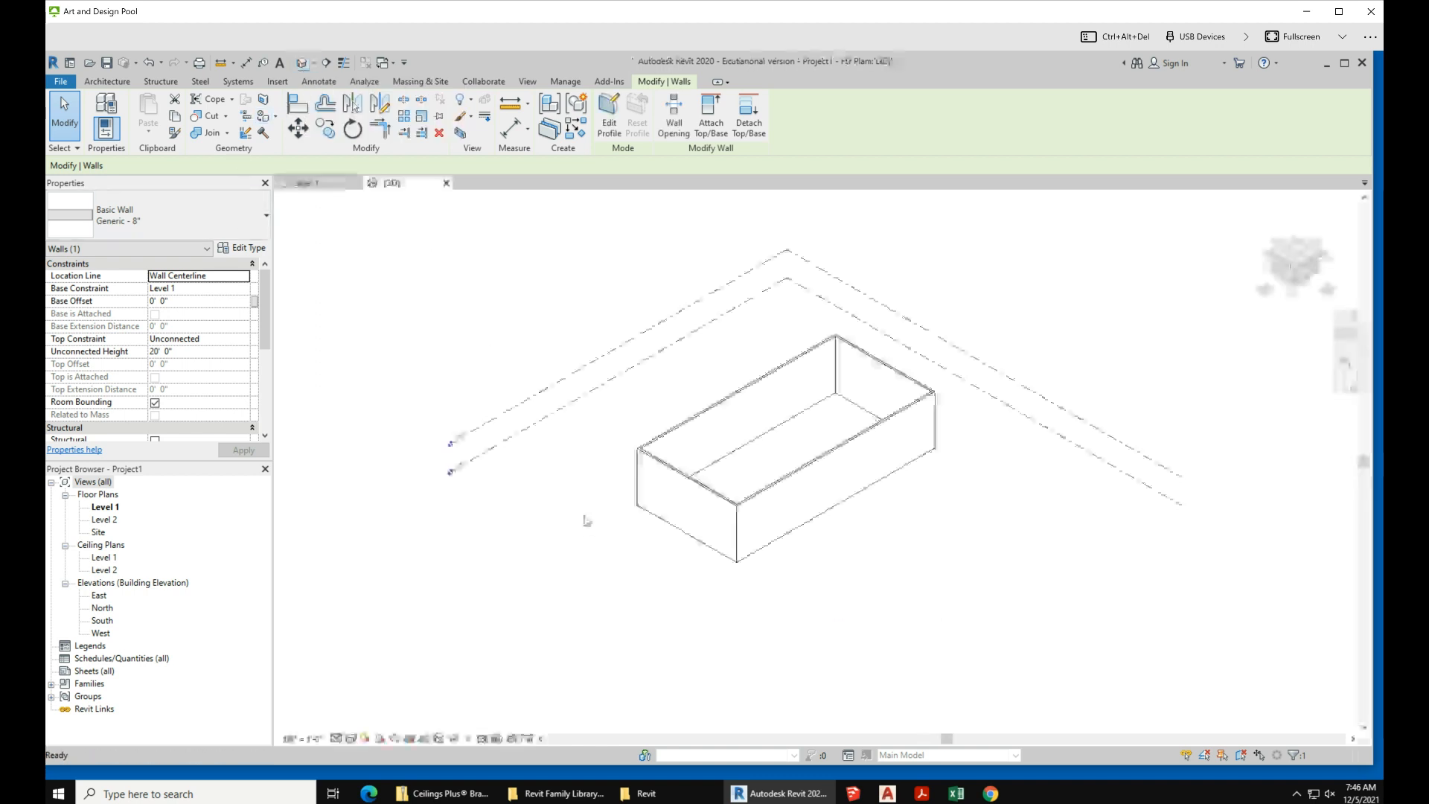
scroll(633, 544, "up", 2)
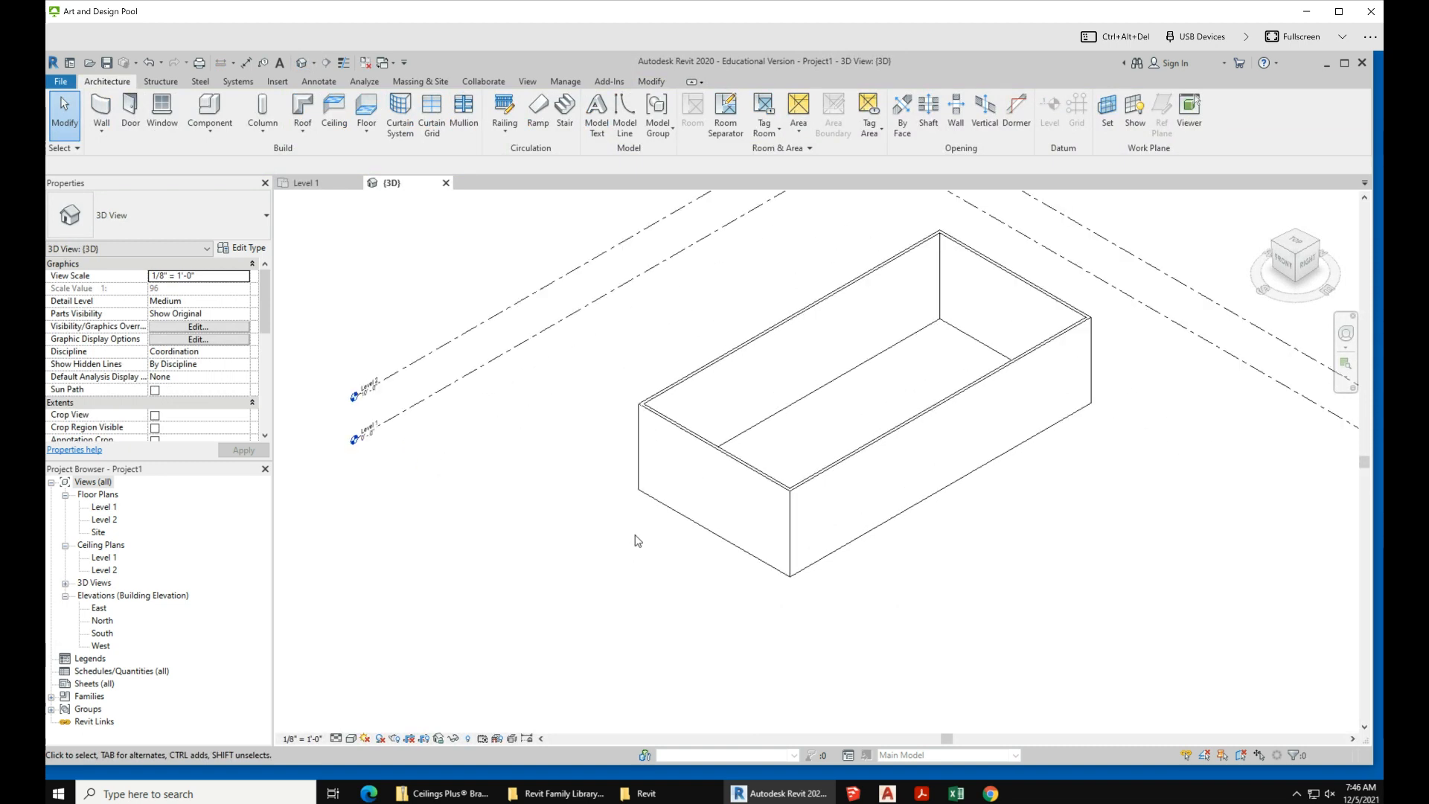
scroll(634, 542, "down", 2)
left_click(720, 402)
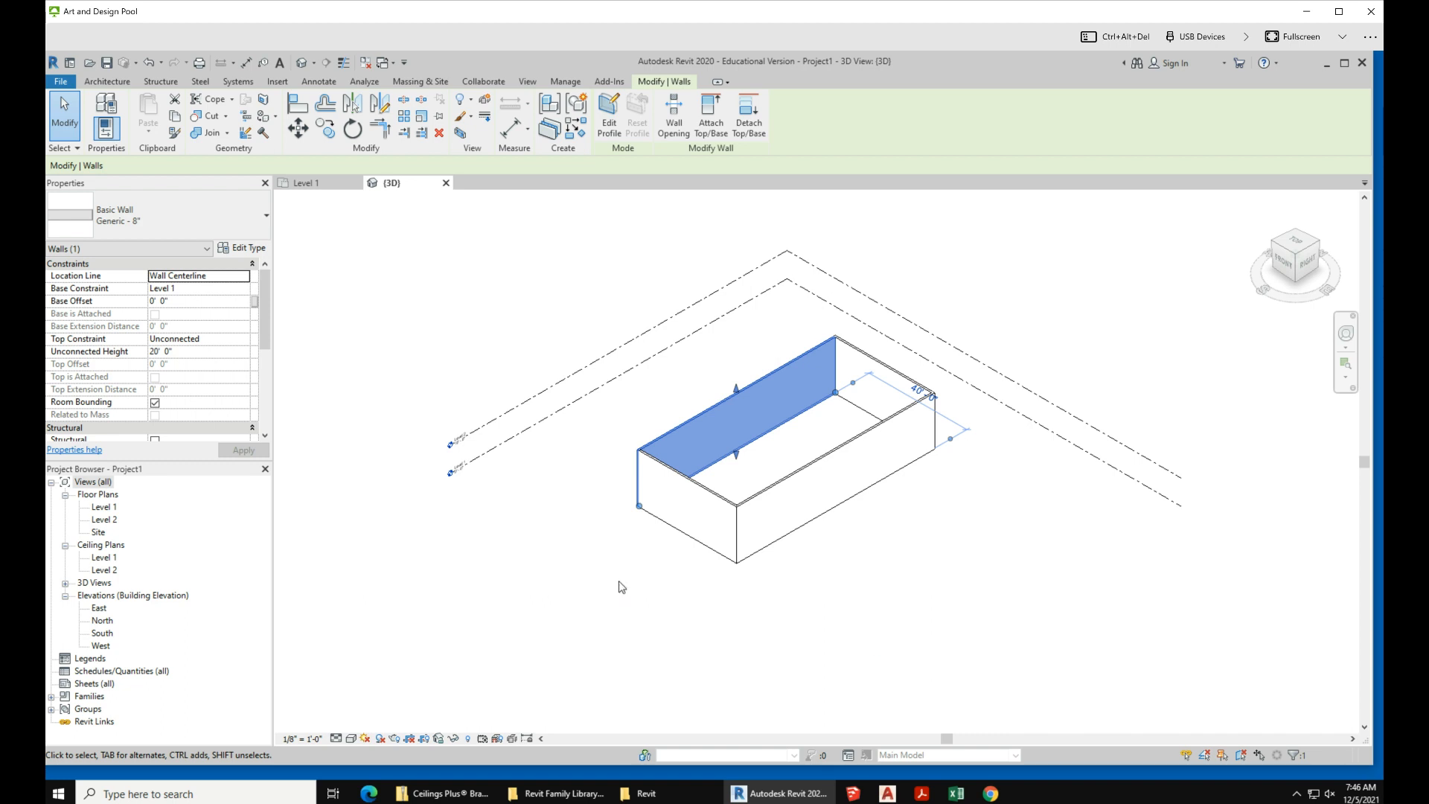
scroll(620, 588, "down", 2)
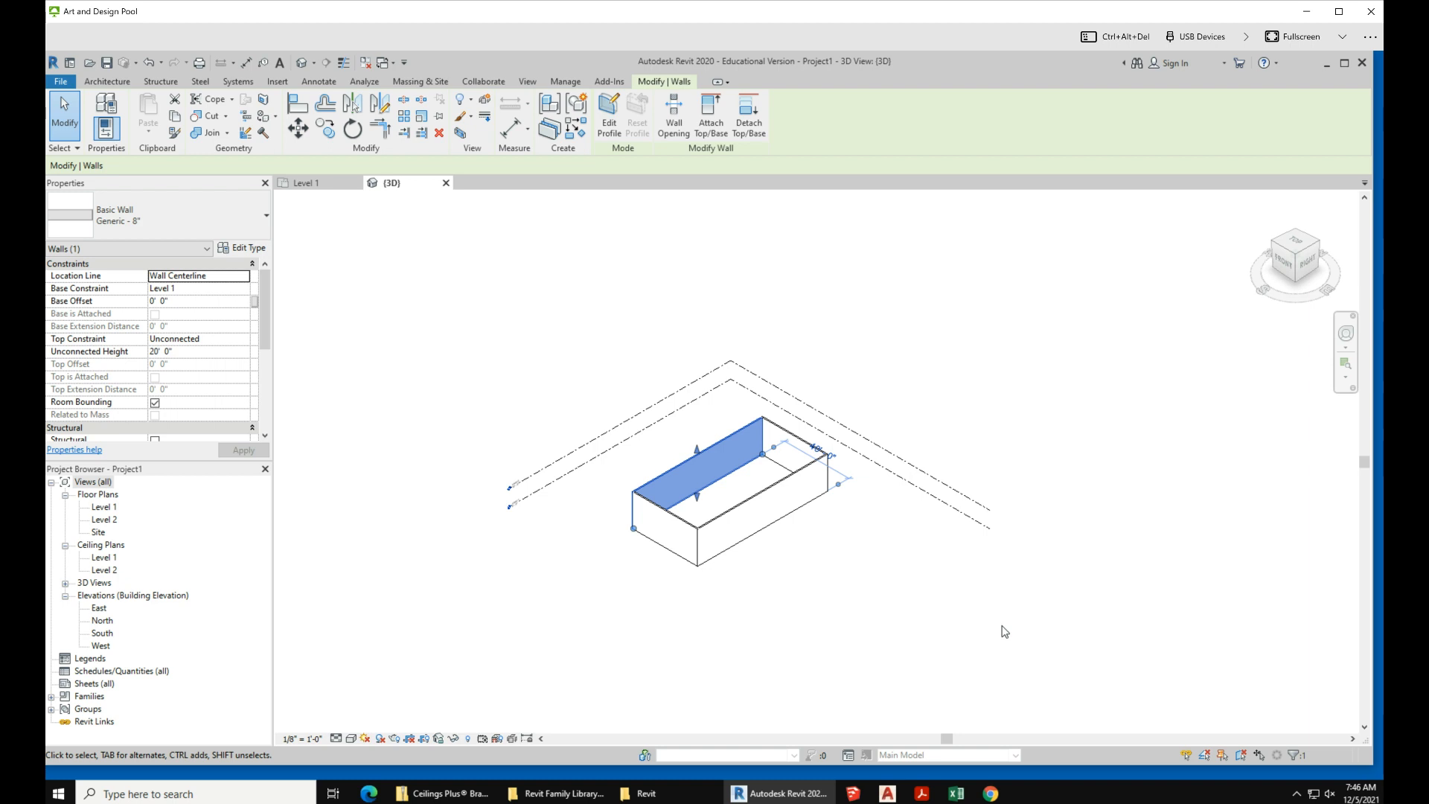
left_click(958, 629)
scroll(847, 522, "up", 1)
middle_click_drag(855, 526, 950, 424, "shift")
scroll(416, 529, "up", 5)
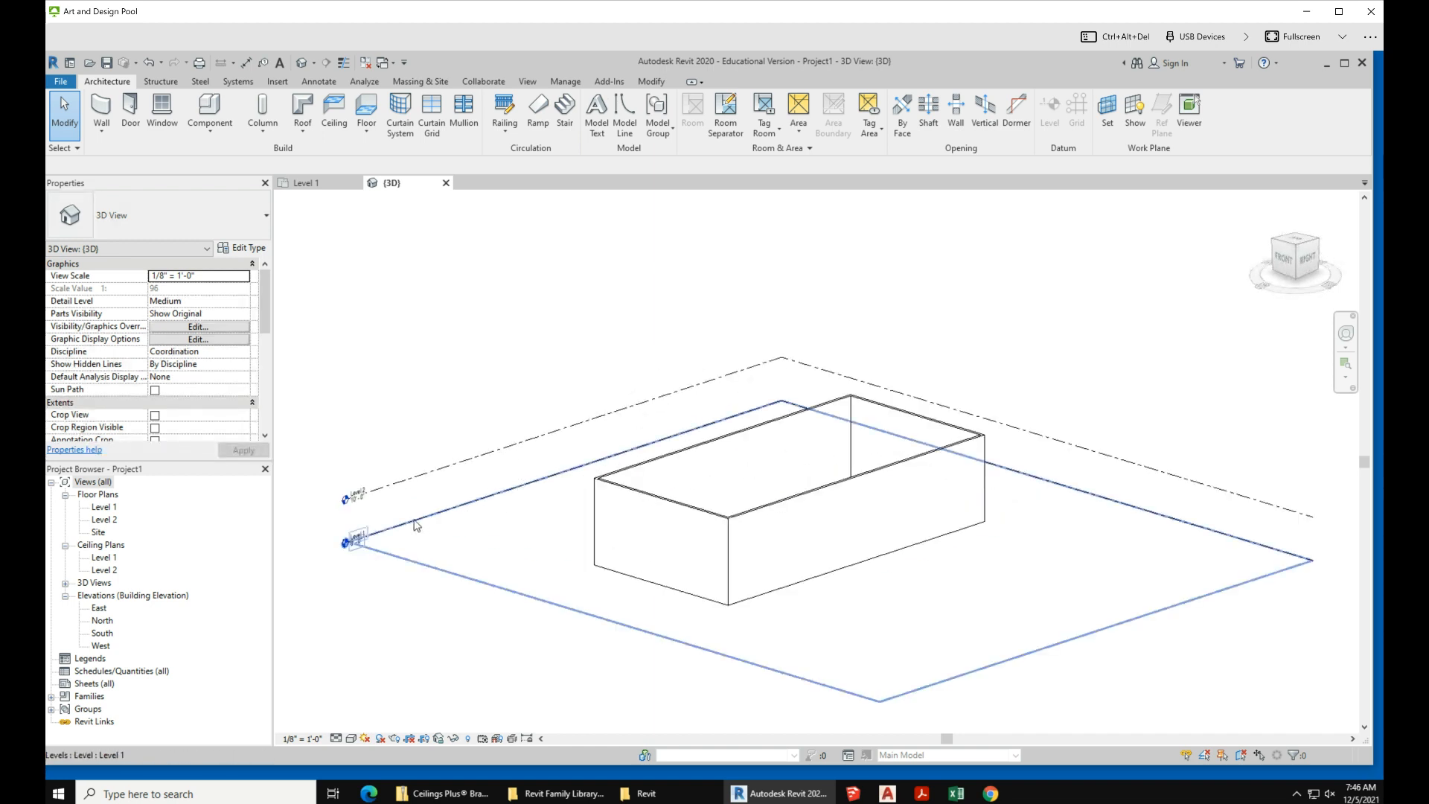
scroll(510, 547, "down", 3)
- Open the East elevation and examine the wall height relative to Level 1 and Level 2
double_click(99, 608)
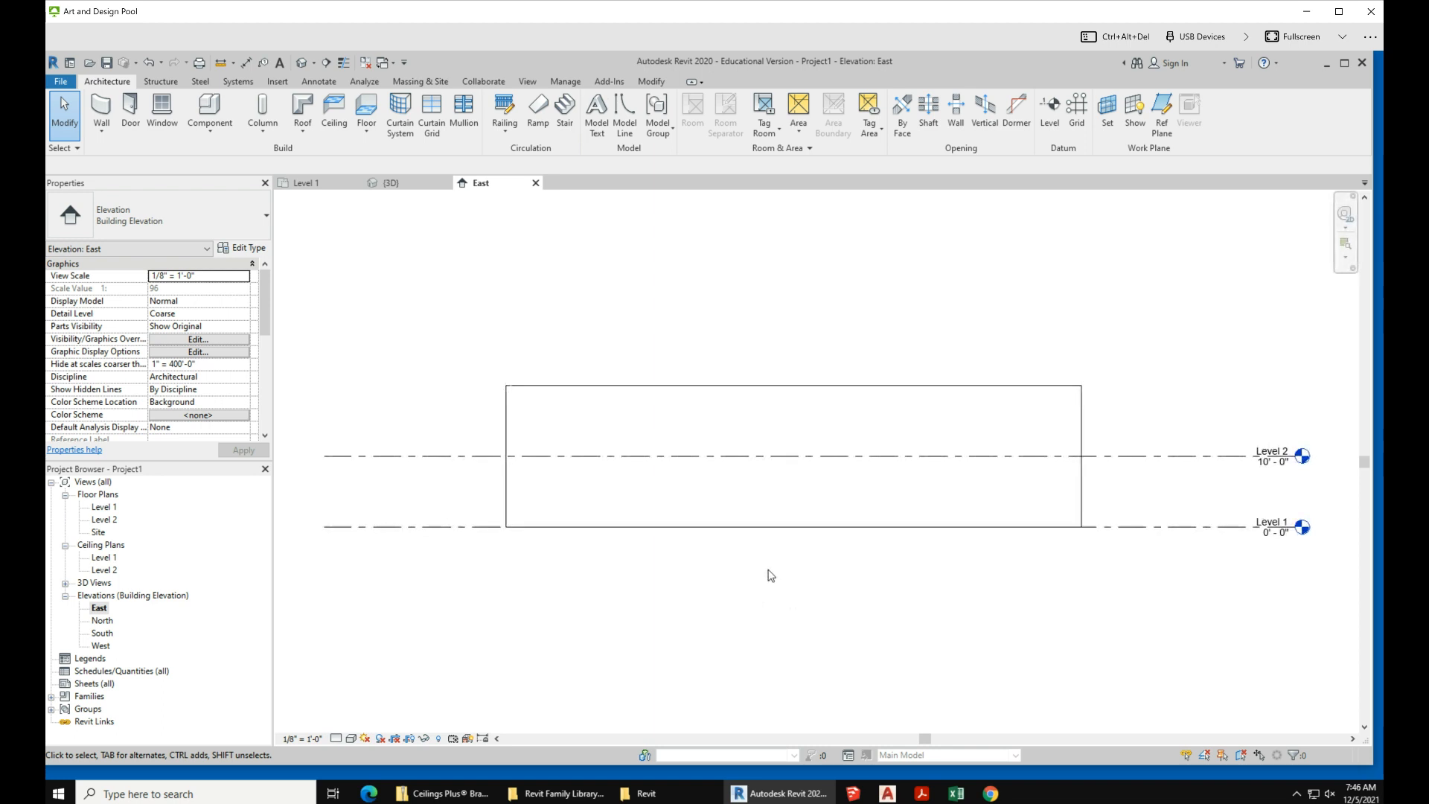
scroll(757, 592, "down", 2)
scroll(1005, 562, "up", 2)
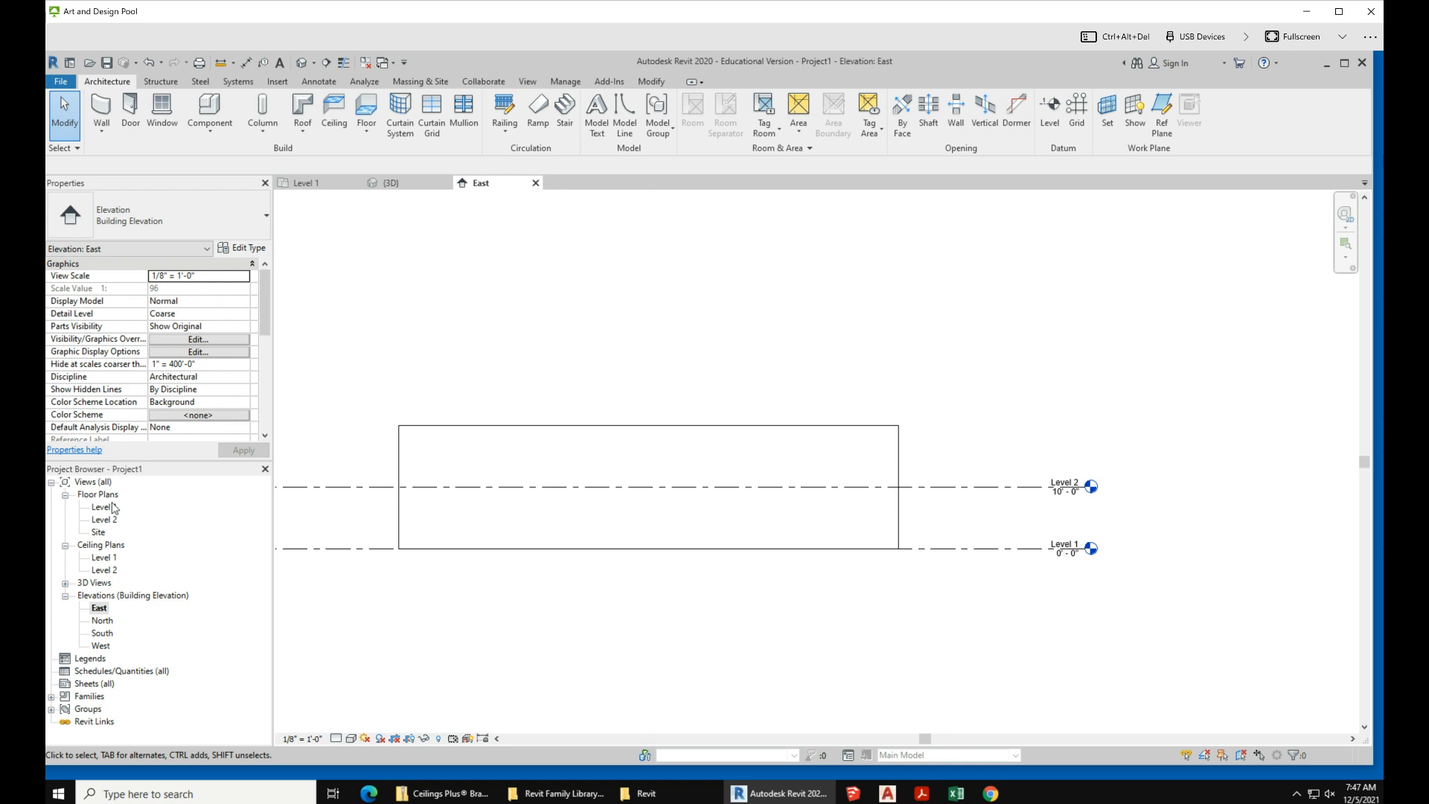
scroll(1001, 554, "down", 2)
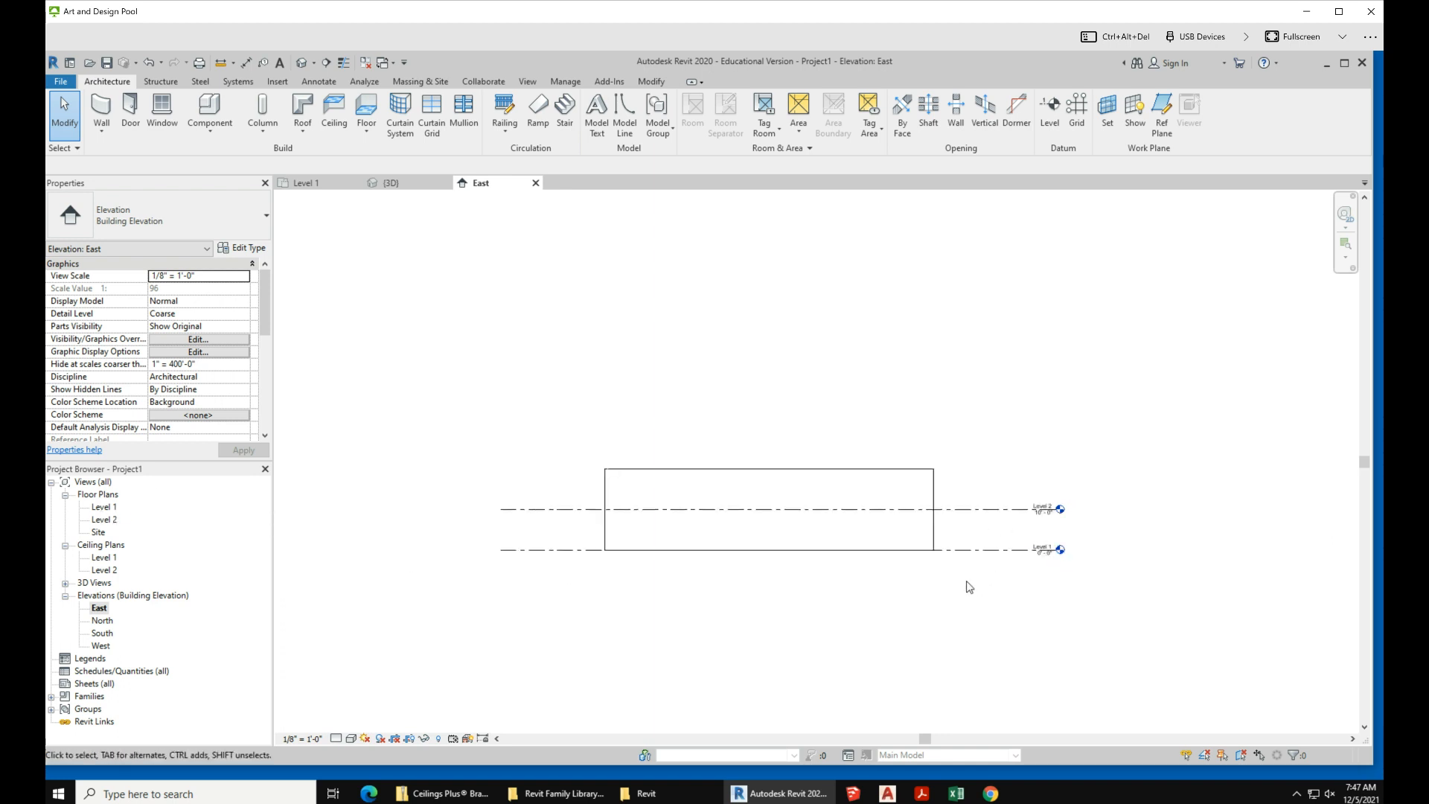
- Open the Level 1 and Level 2 floor plans in turn and compare how the walls appear in each
double_click(102, 509)
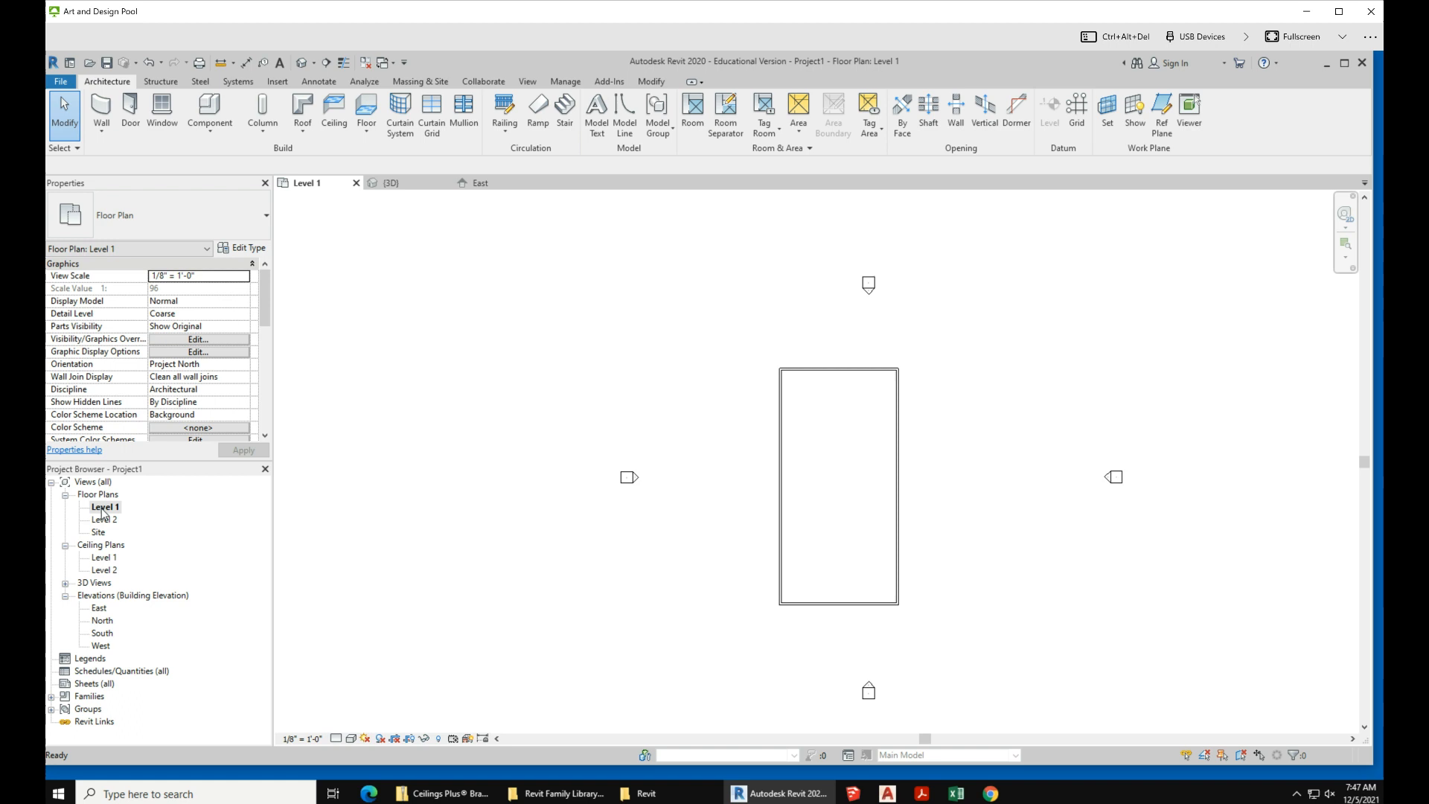
double_click(104, 519)
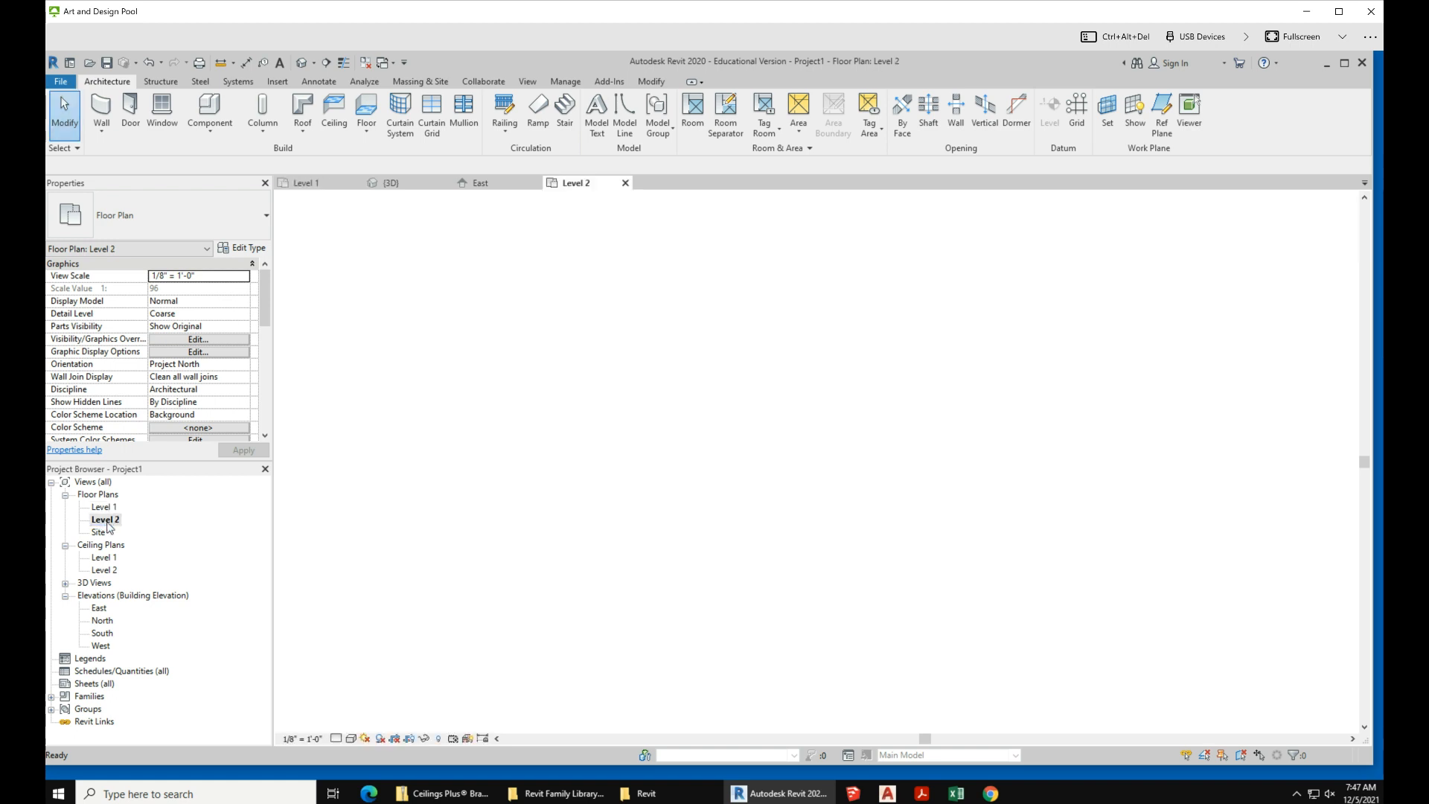
scroll(787, 620, "up", 1)
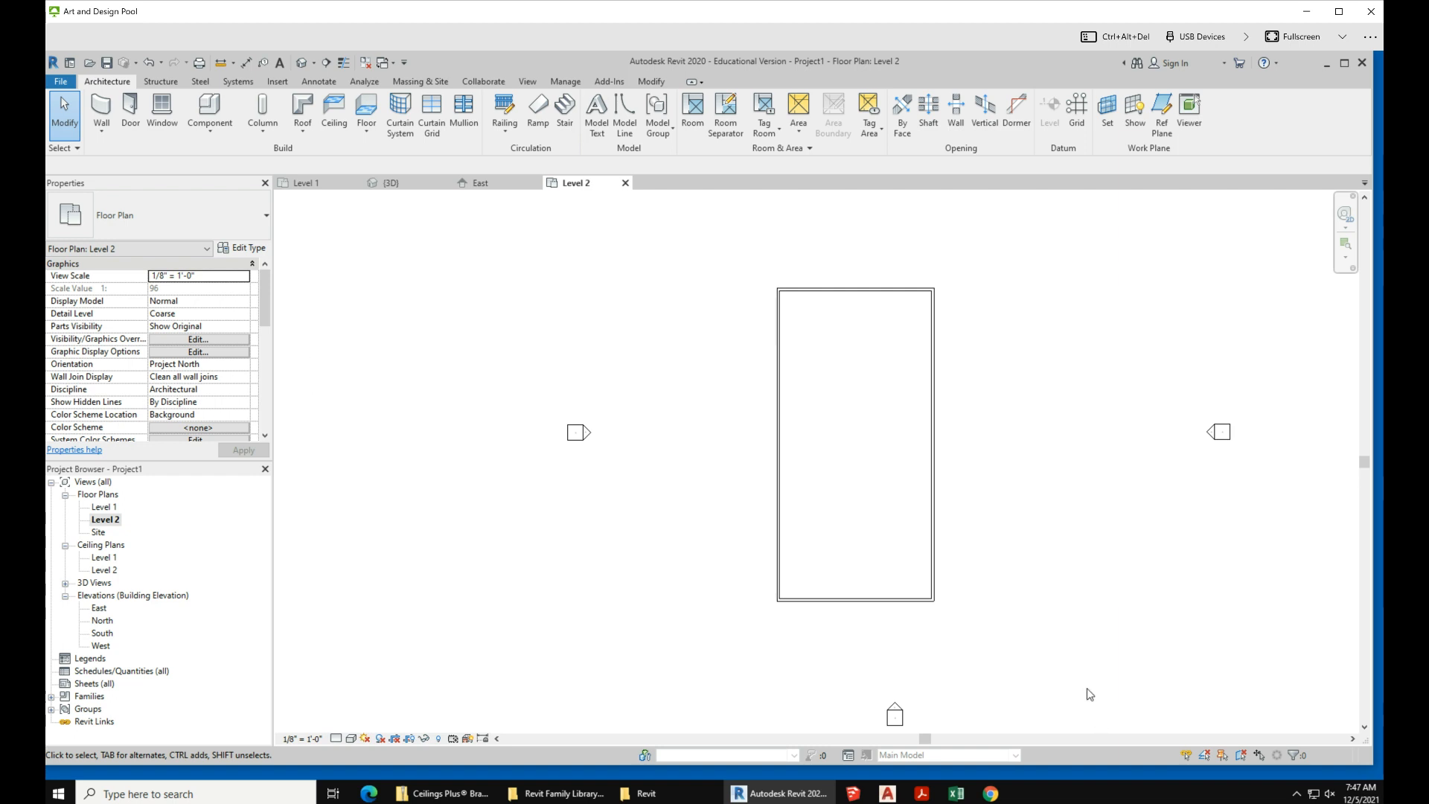
scroll(922, 652, "down", 1)
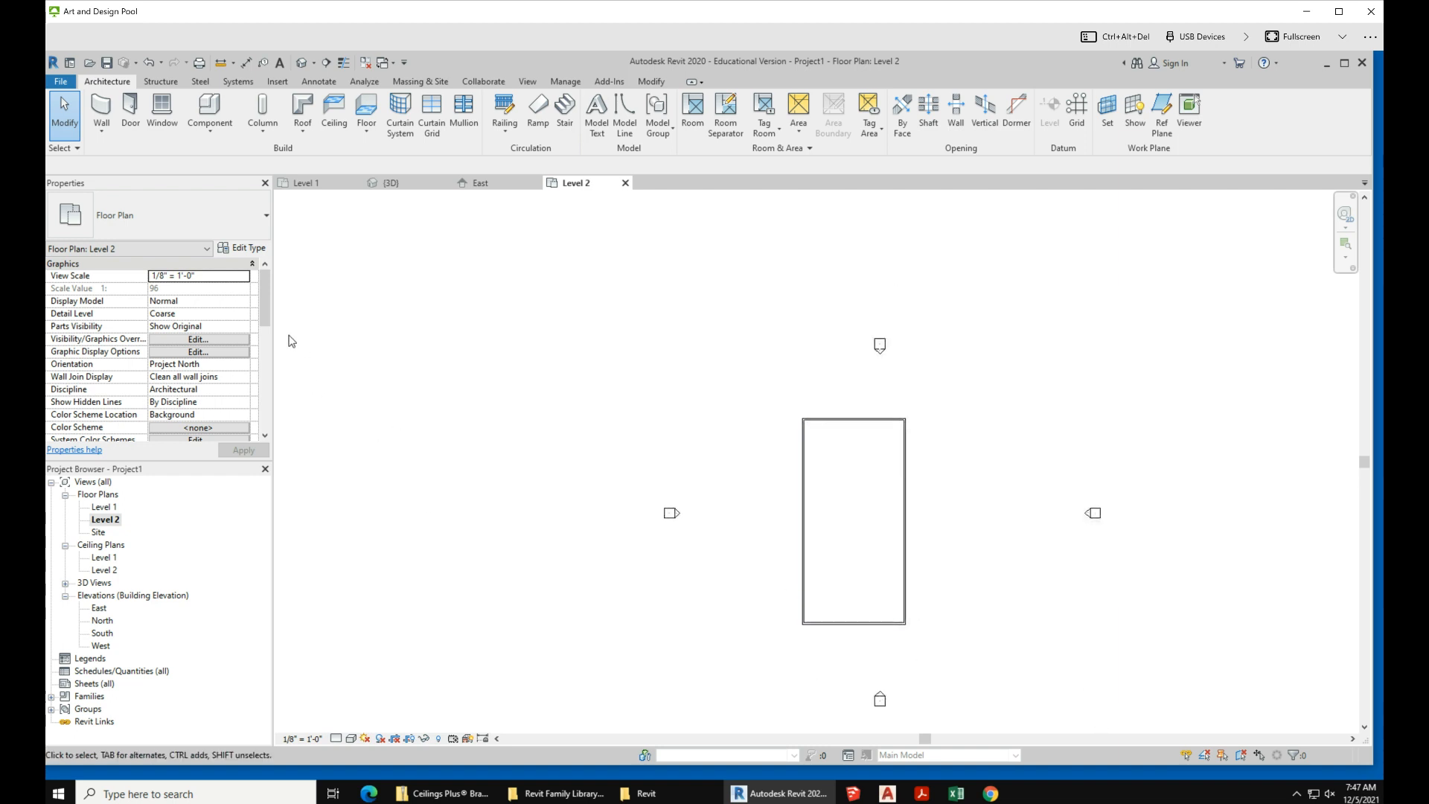
- Check the wall outline in the Level 2 floor plan and return to the Level 1 floor plan
mouse_move(268, 309)
left_mouse_down()
mouse_move(268, 397)
mouse_move(269, 320)
left_mouse_up()
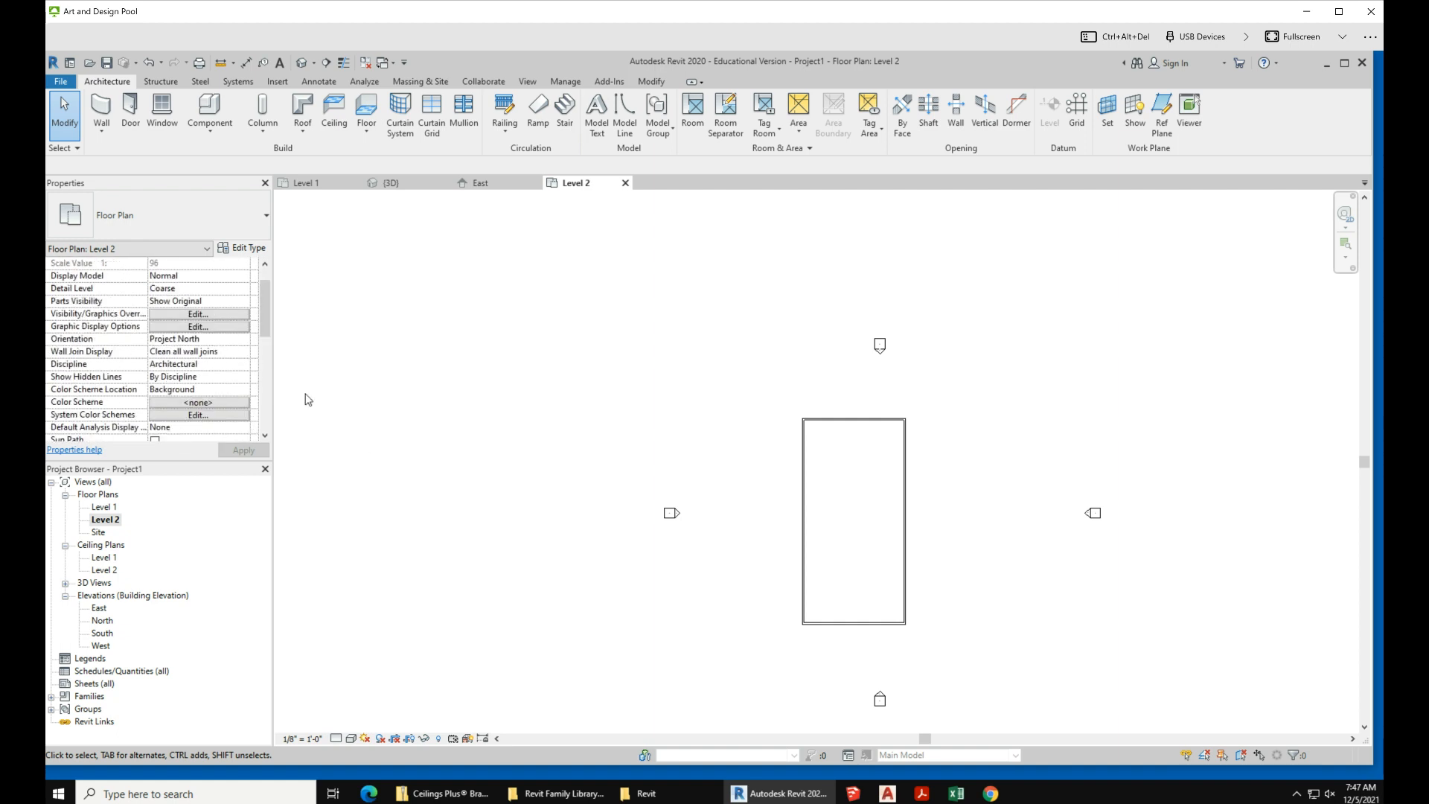
scroll(946, 637, "up", 2)
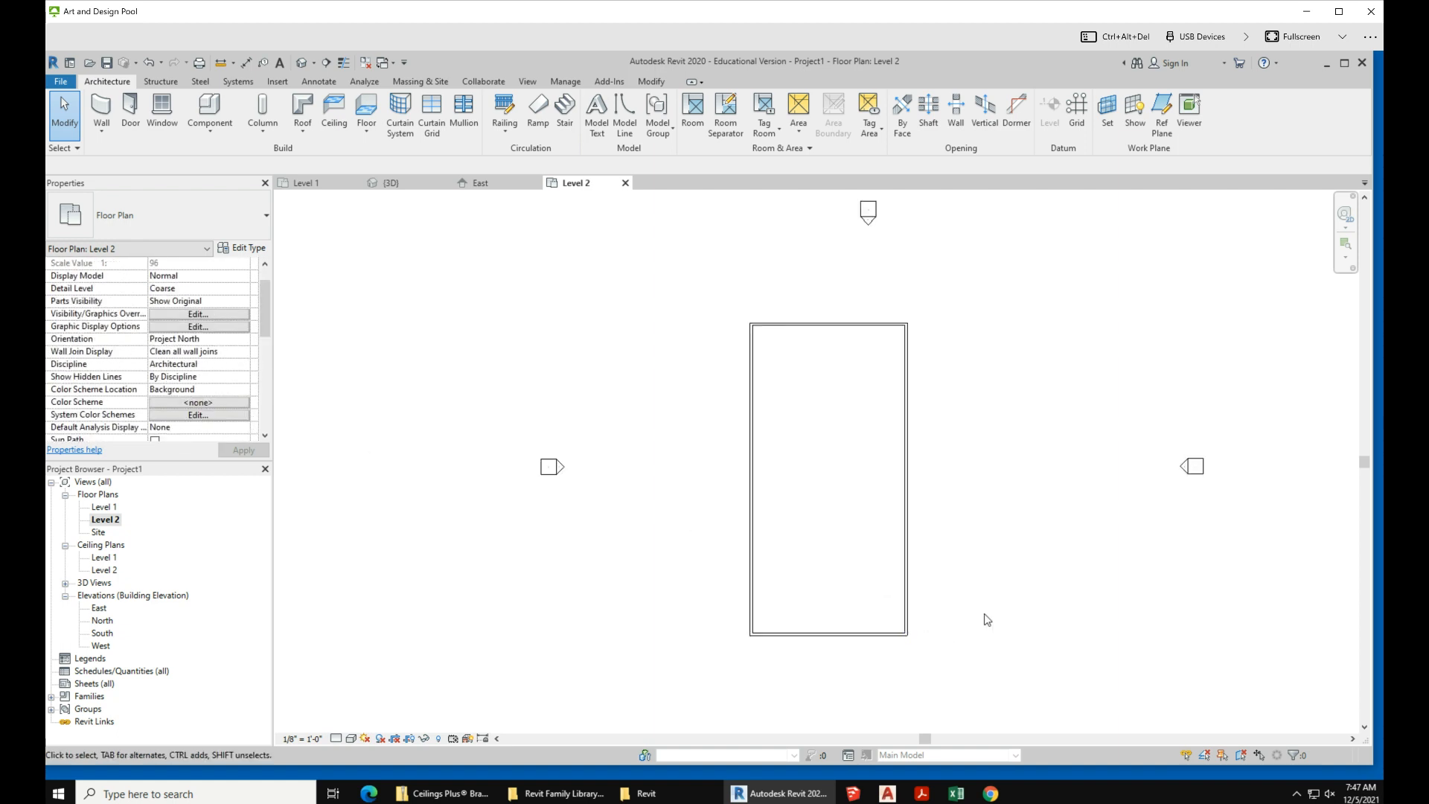
double_click(105, 507)
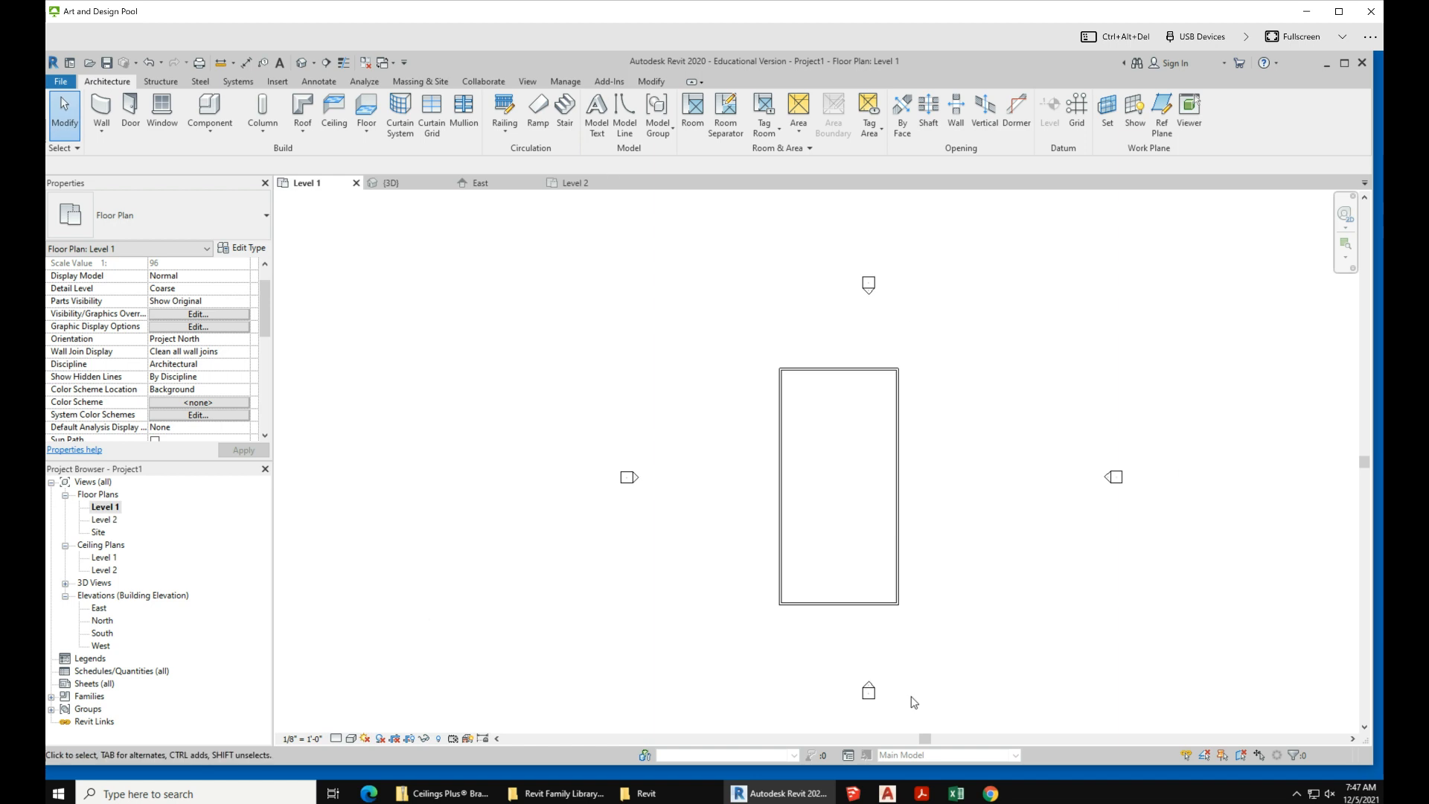
left_click(109, 508)
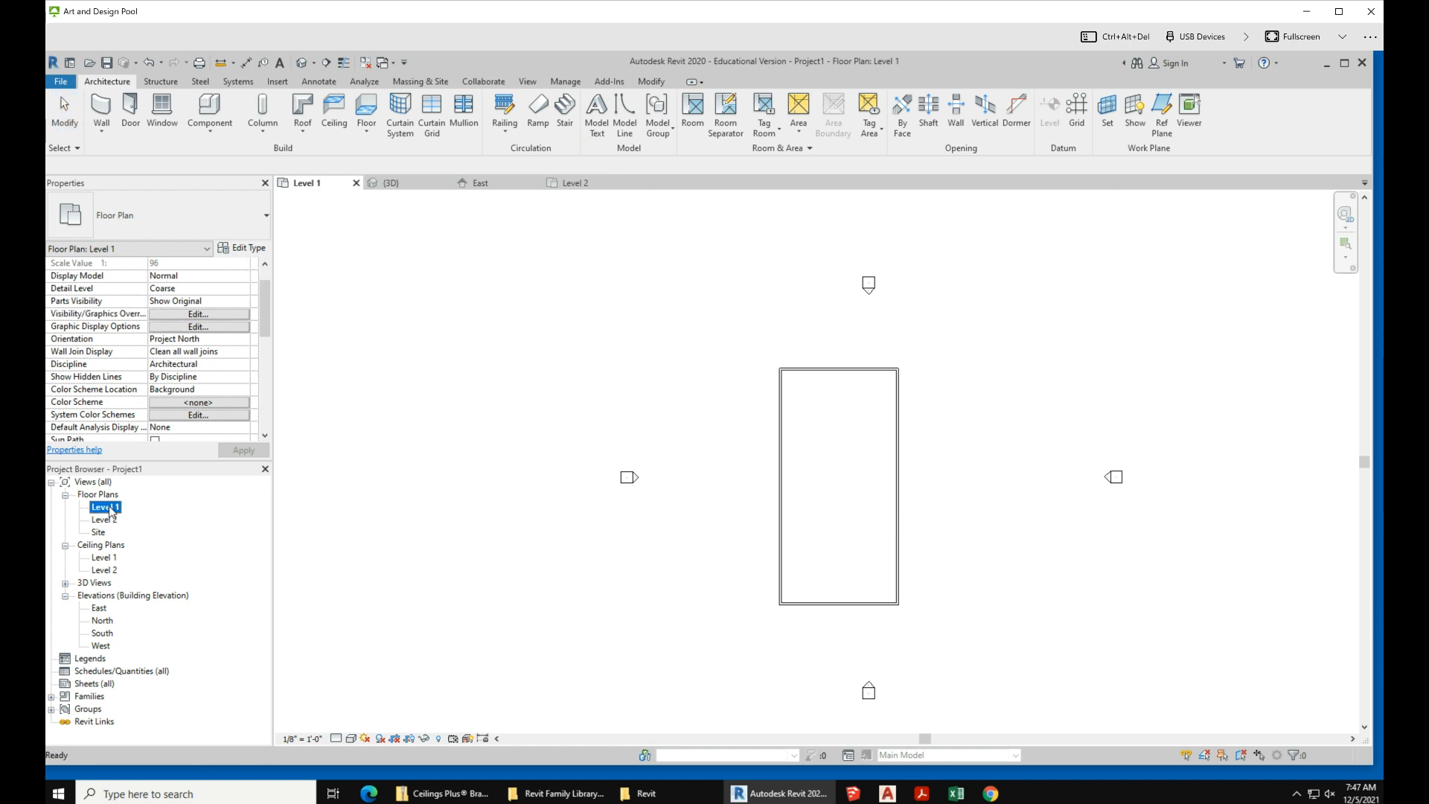
scroll(876, 636, "down", 2)
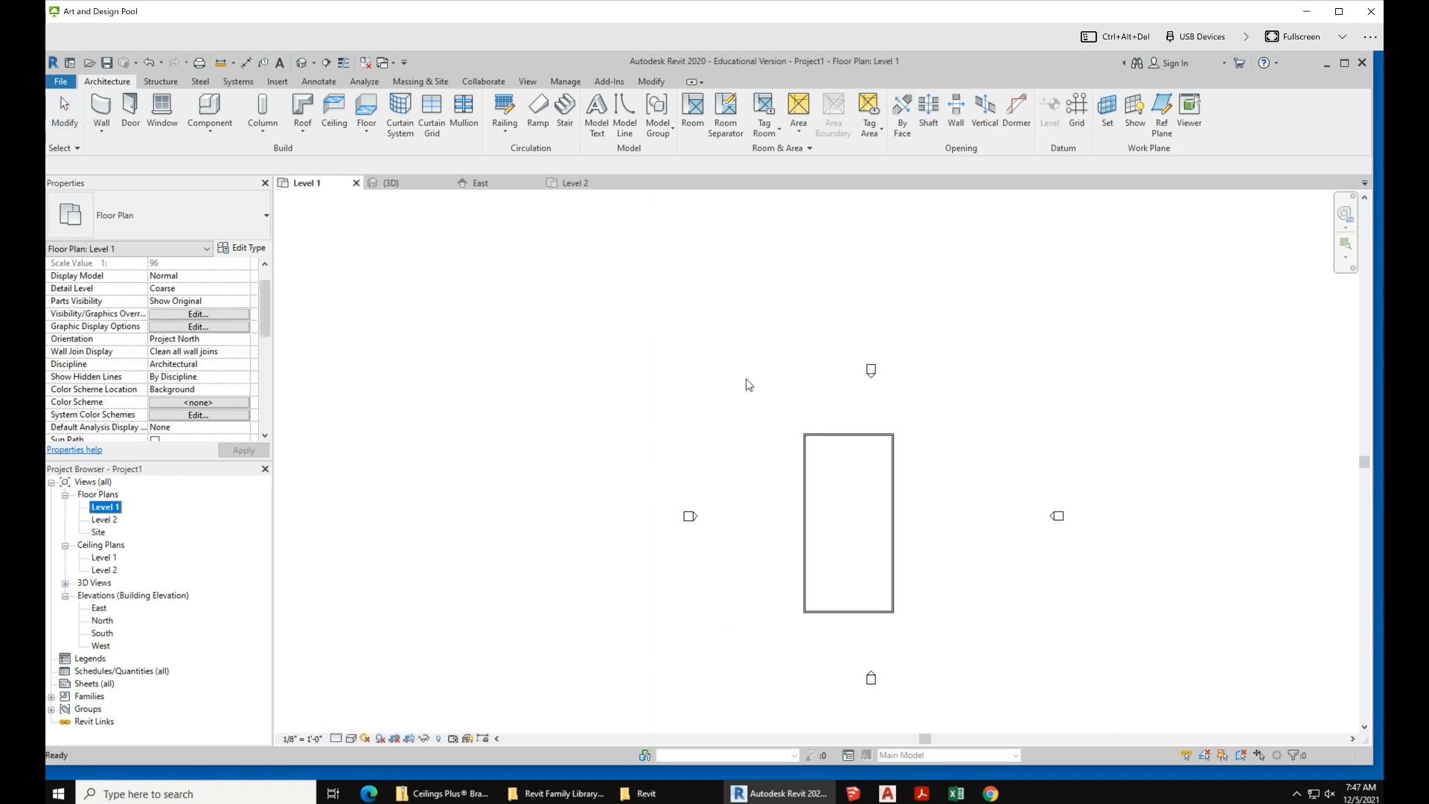
- Create a Generic - 12" floor on Level 1 with a rectangular boundary through the outer corners of the walls
left_click(360, 110)
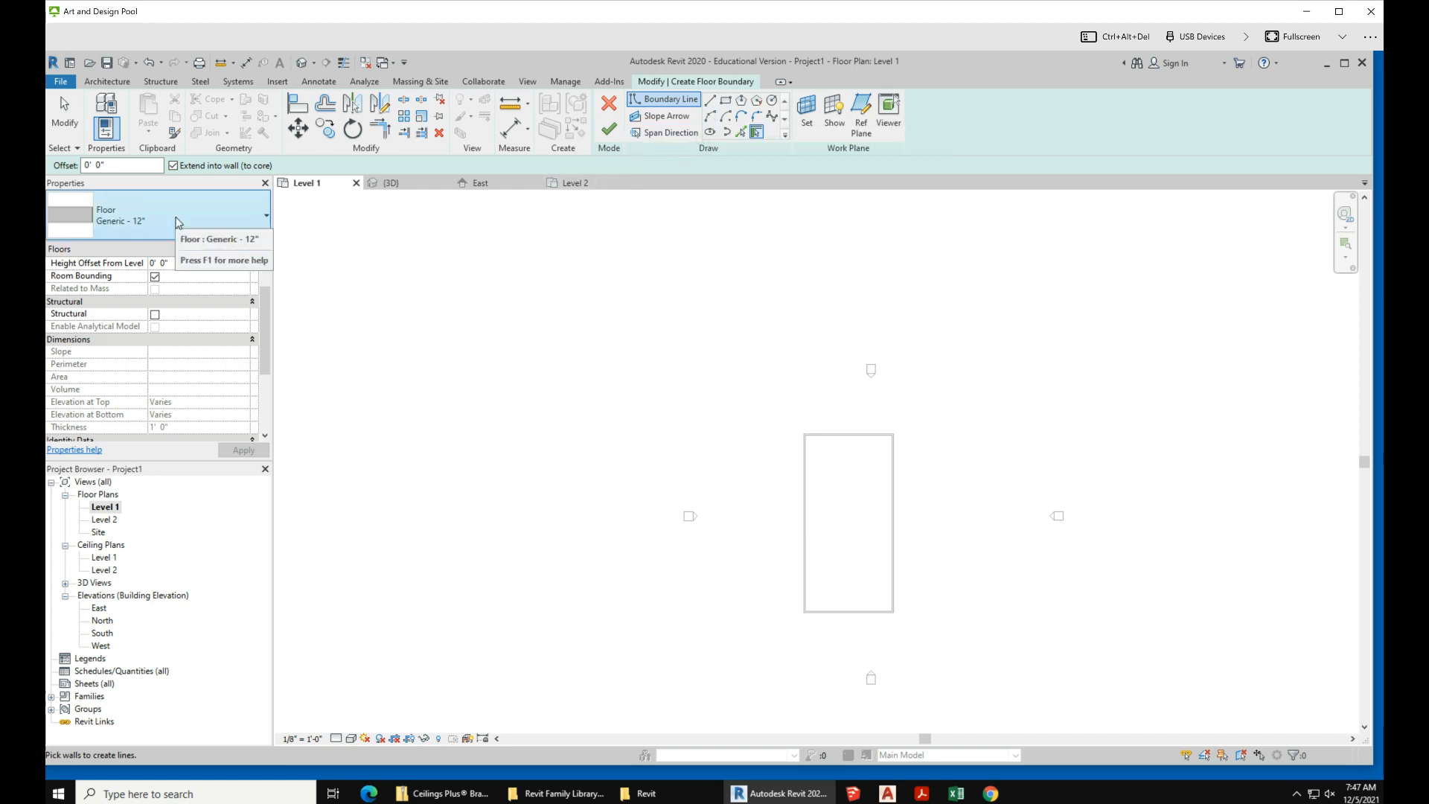
left_click(726, 101)
scroll(790, 468, "up", 3)
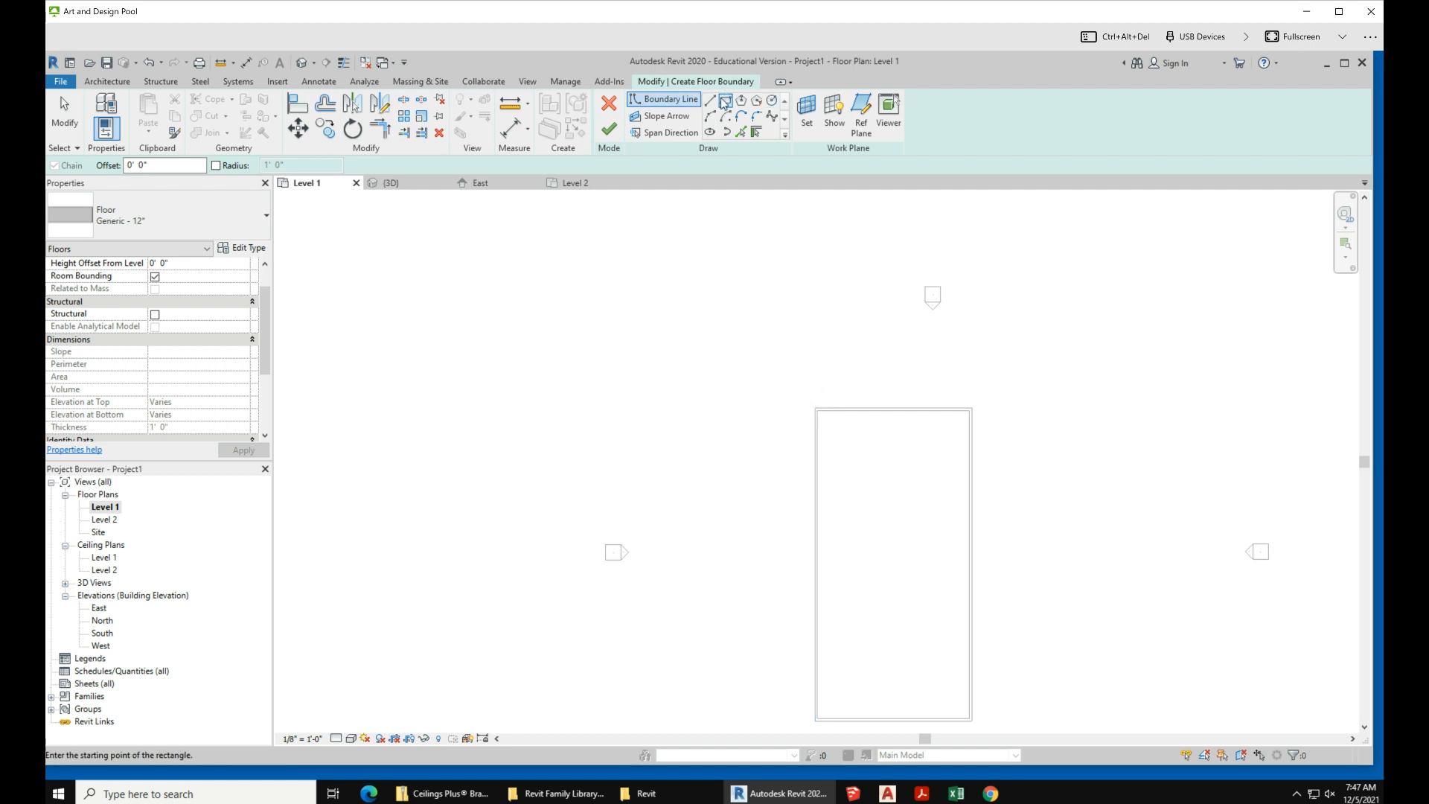
scroll(816, 408, "up", 4)
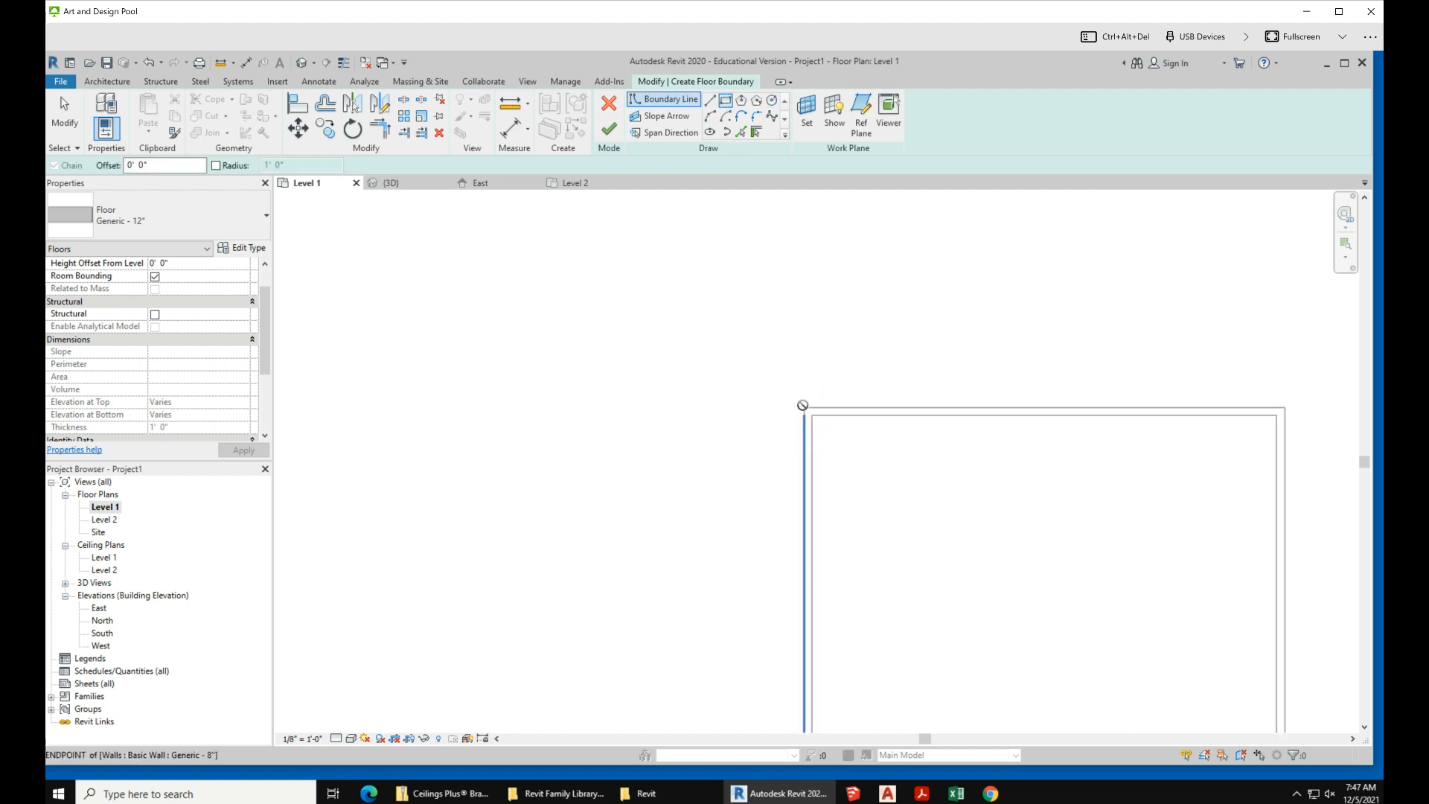
left_click(802, 405)
scroll(762, 327, "down", 4)
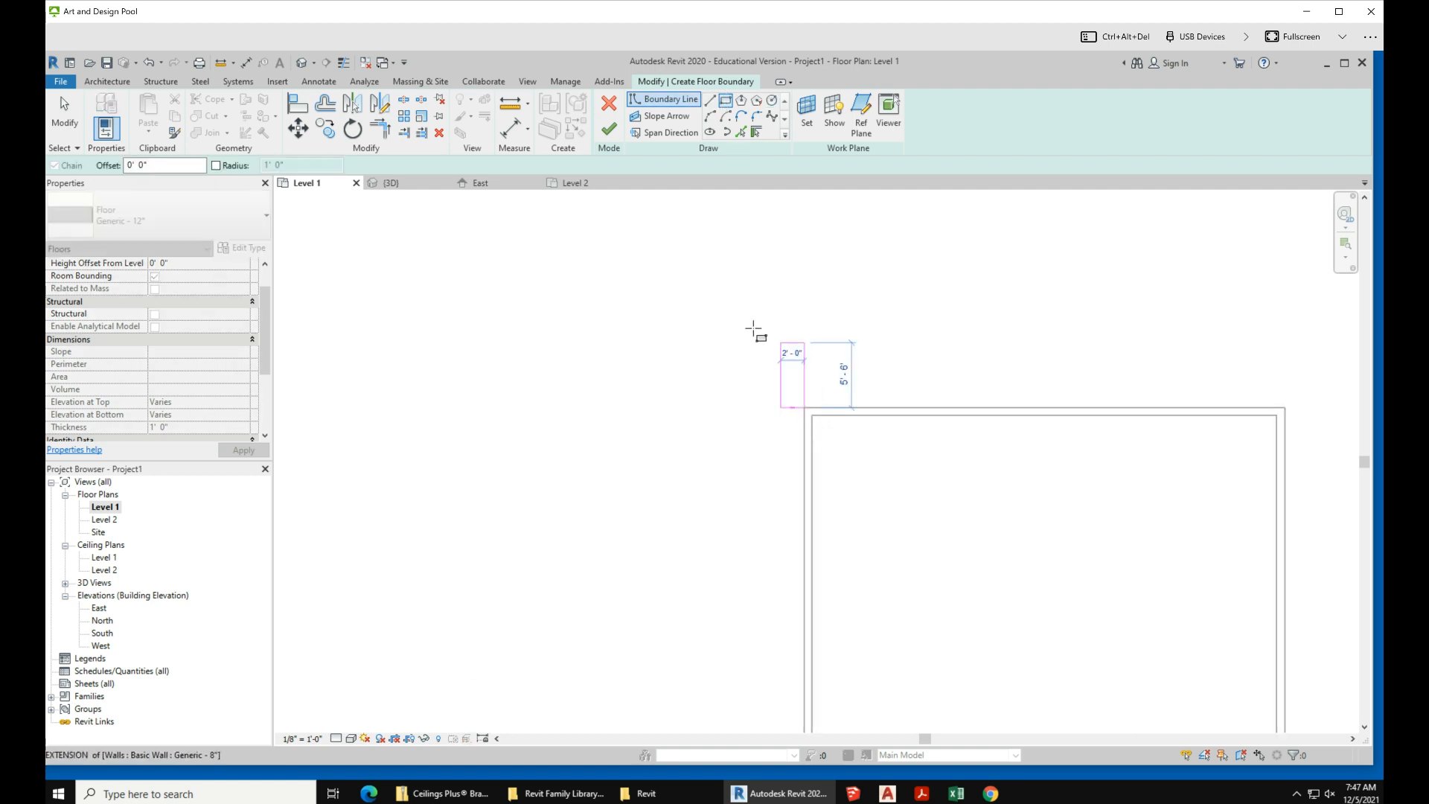
scroll(964, 716, "up", 2)
left_click(947, 713)
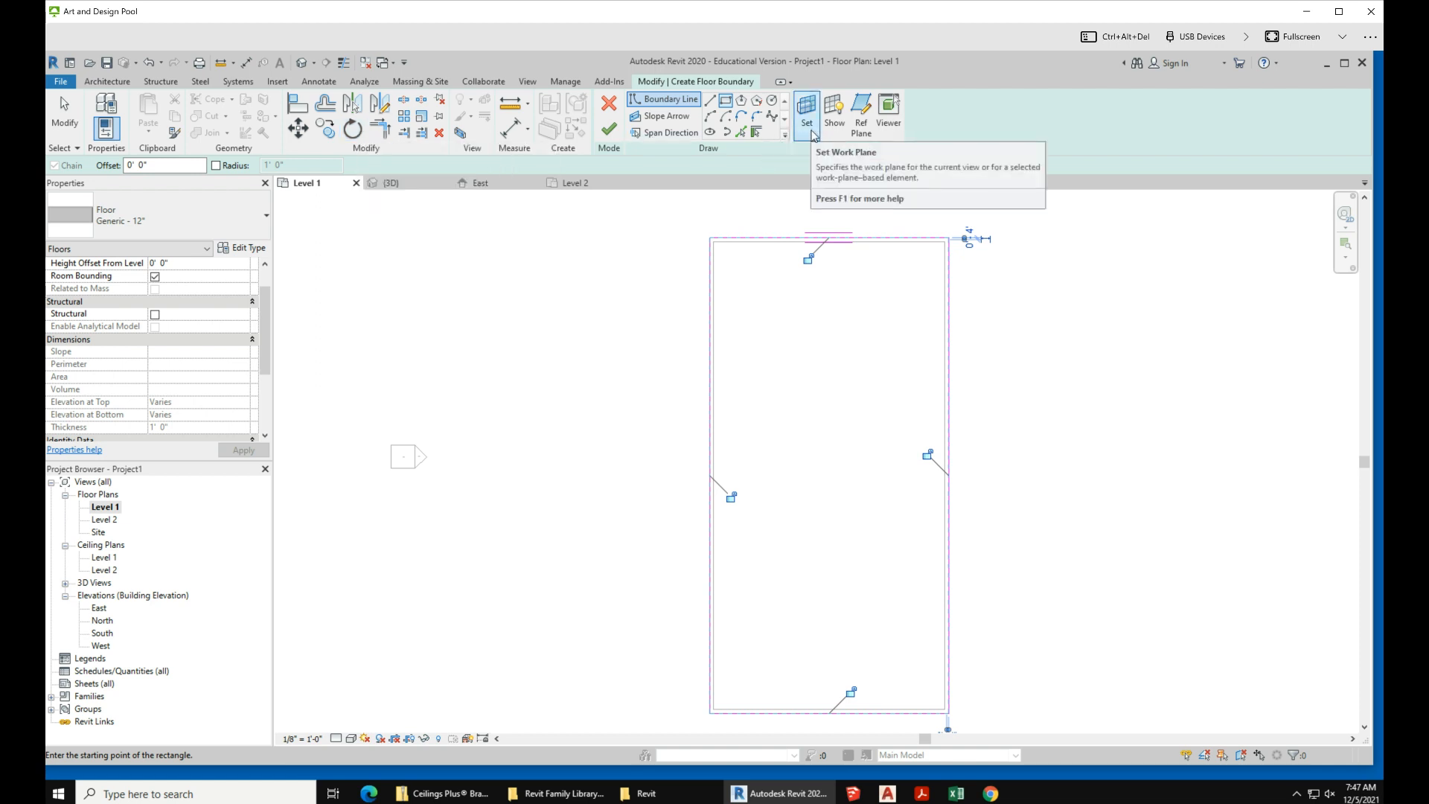
left_click(604, 133)
scroll(681, 376, "down", 3)
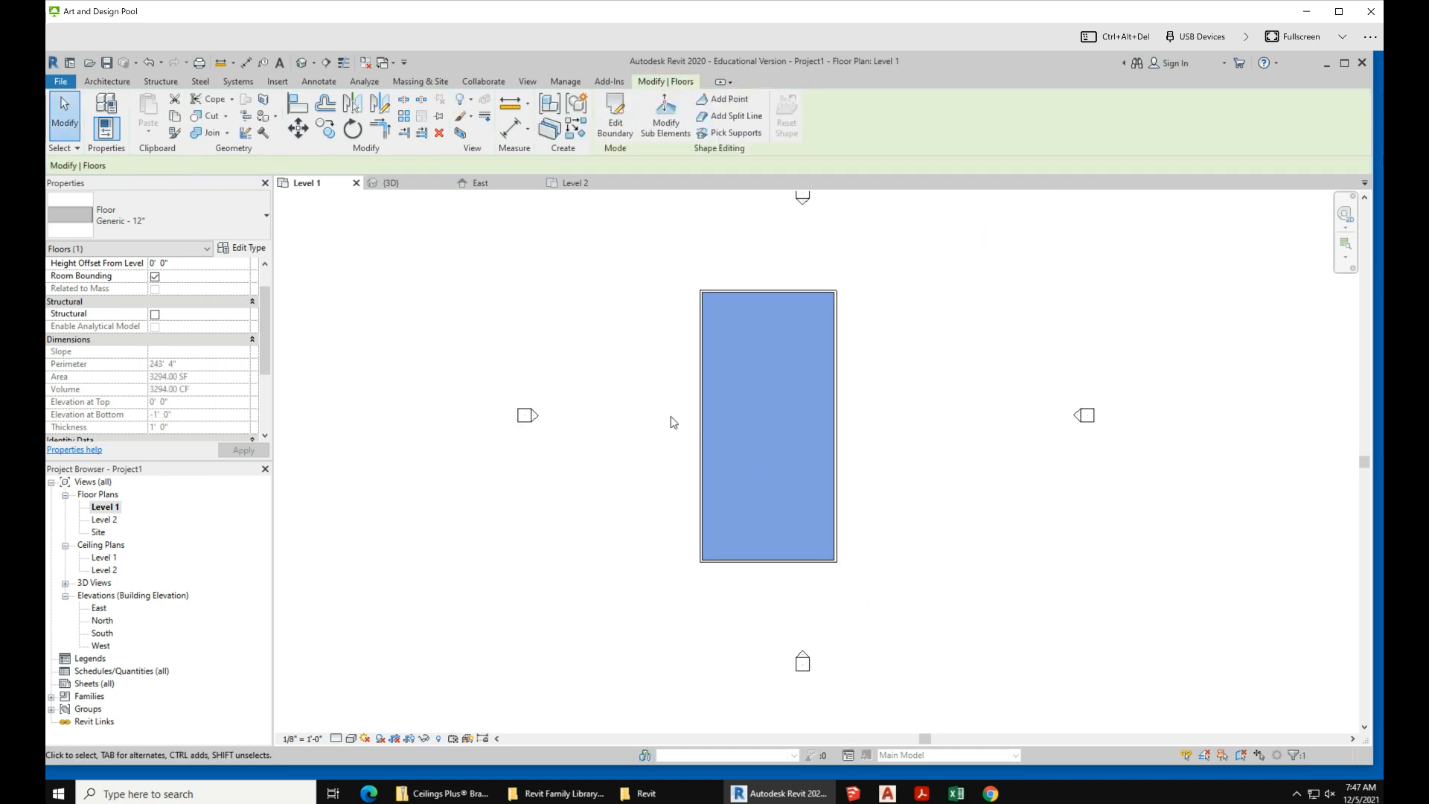
left_click(669, 447)
scroll(747, 537, "down", 2)
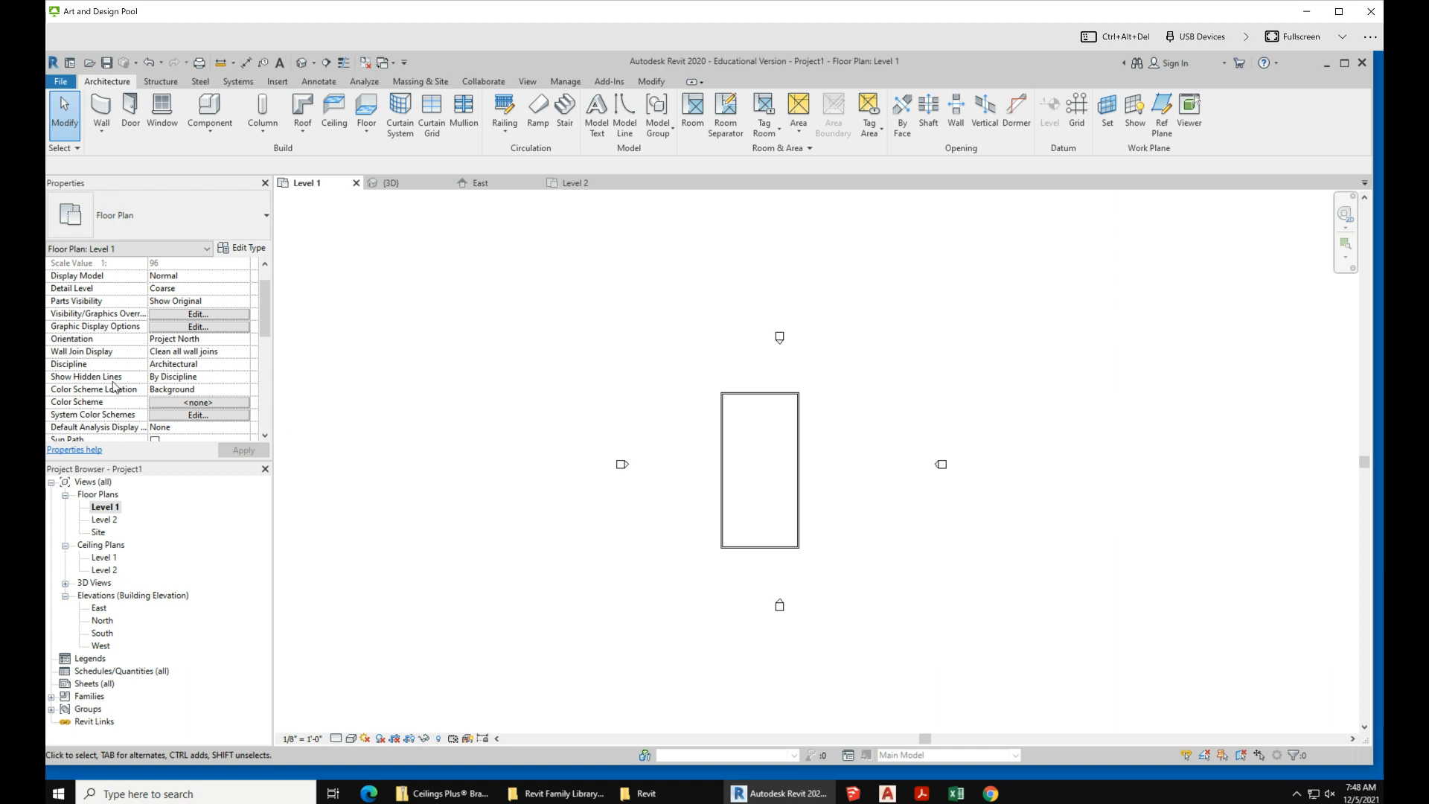
- Open the Site floor plan with room around the building for a larger ground surface
left_click(97, 533)
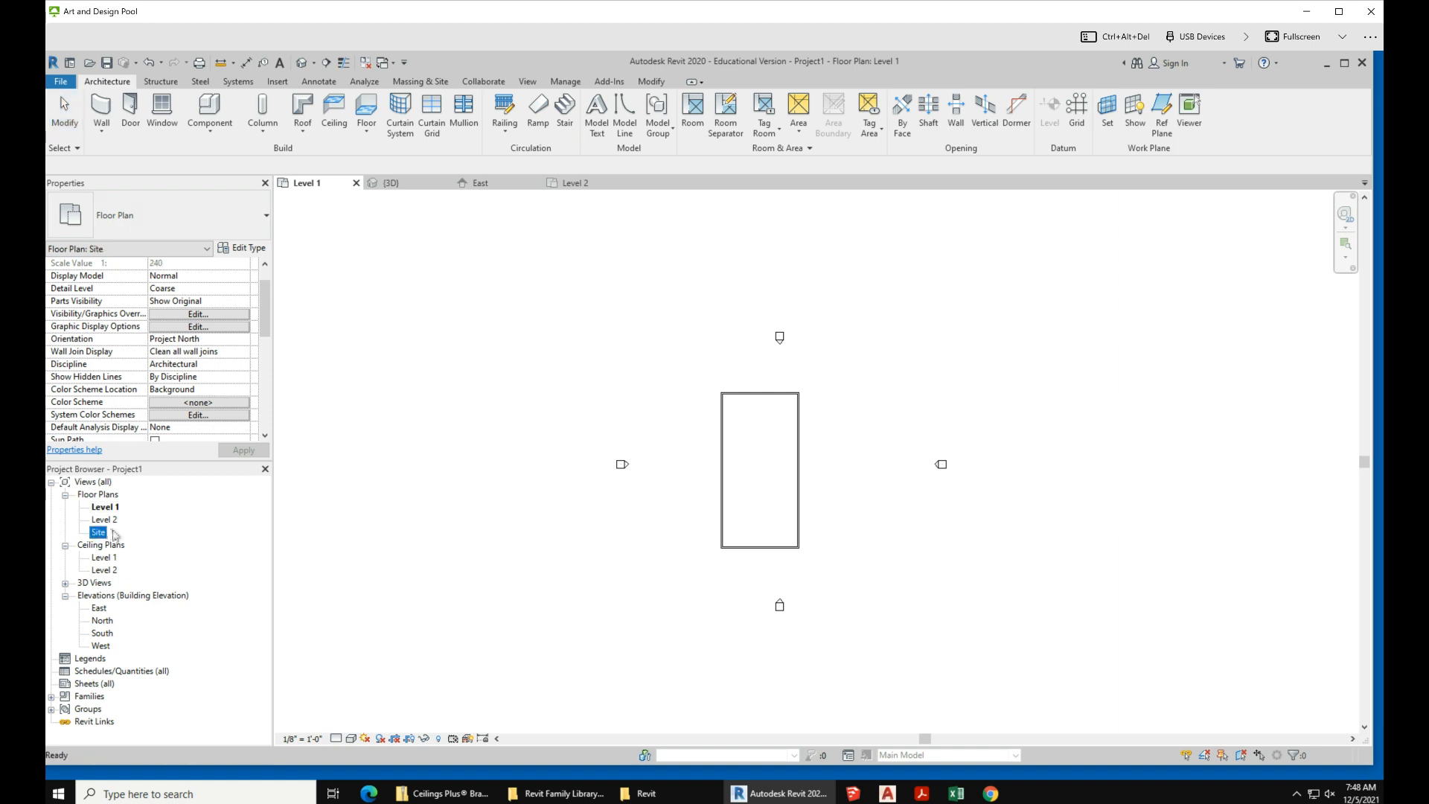
double_click(97, 533)
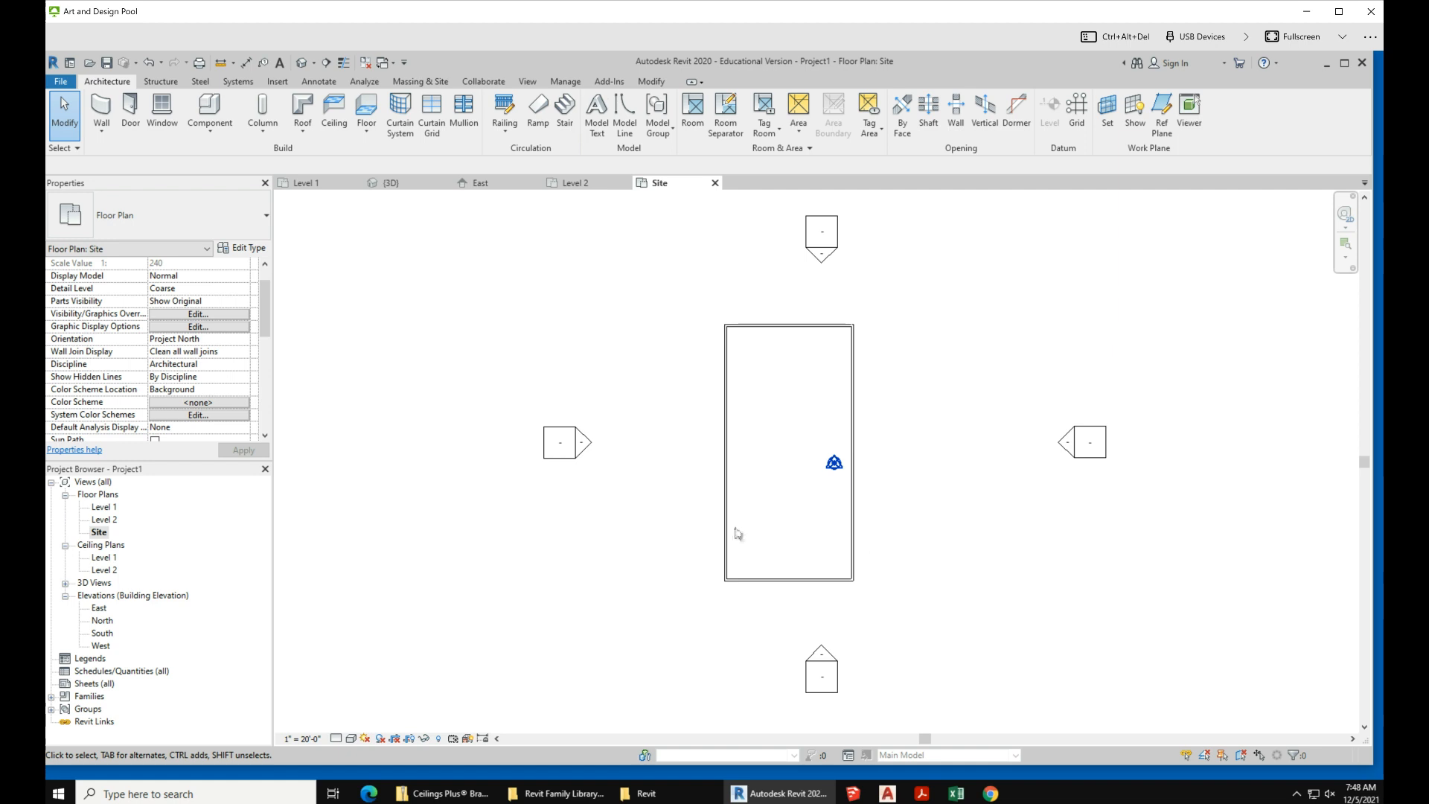
scroll(737, 534, "down", 3)
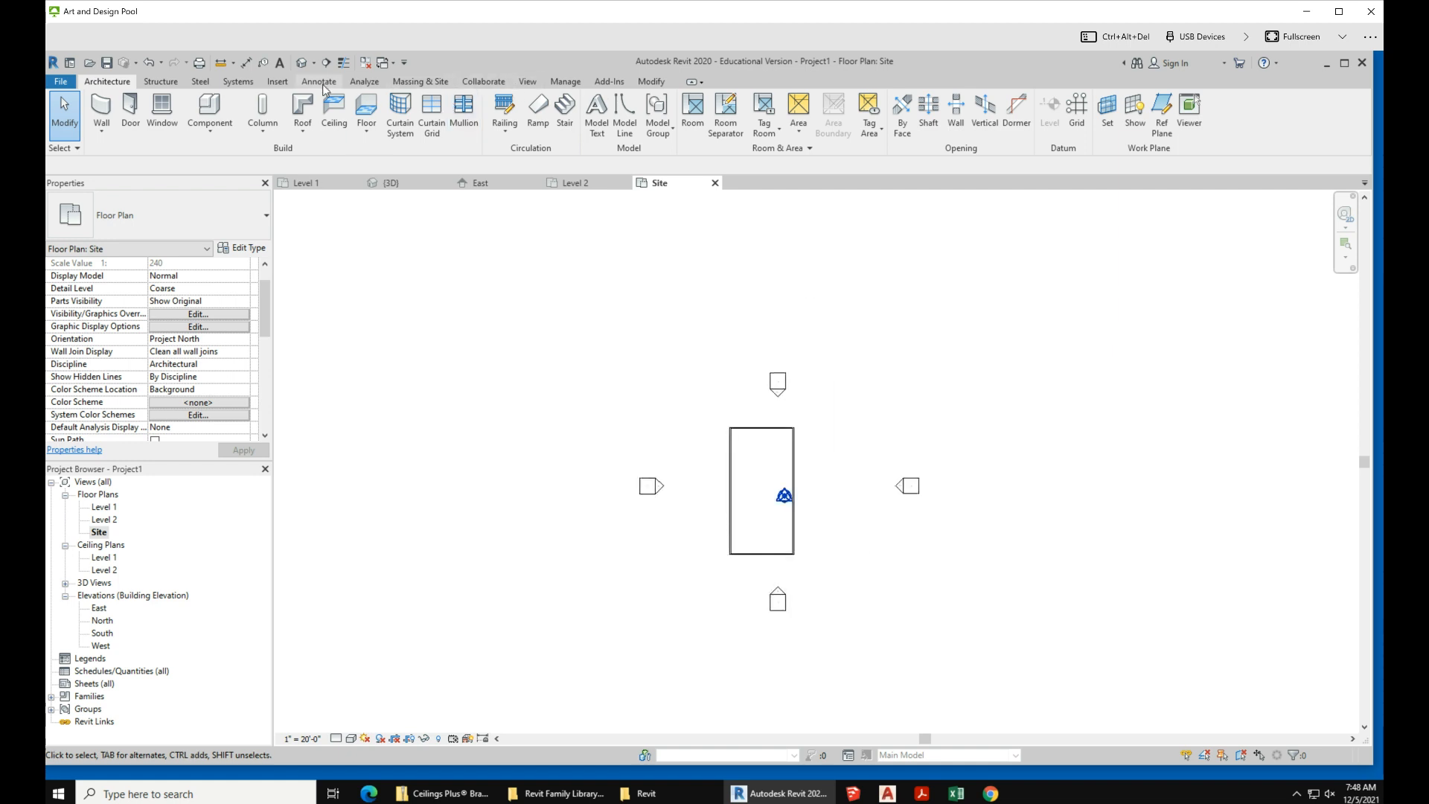
- Create a four-point toposurface surrounding the building and its elevation markers, at an absolute elevation of 0' 0", and select it to check its extent
left_click(421, 82)
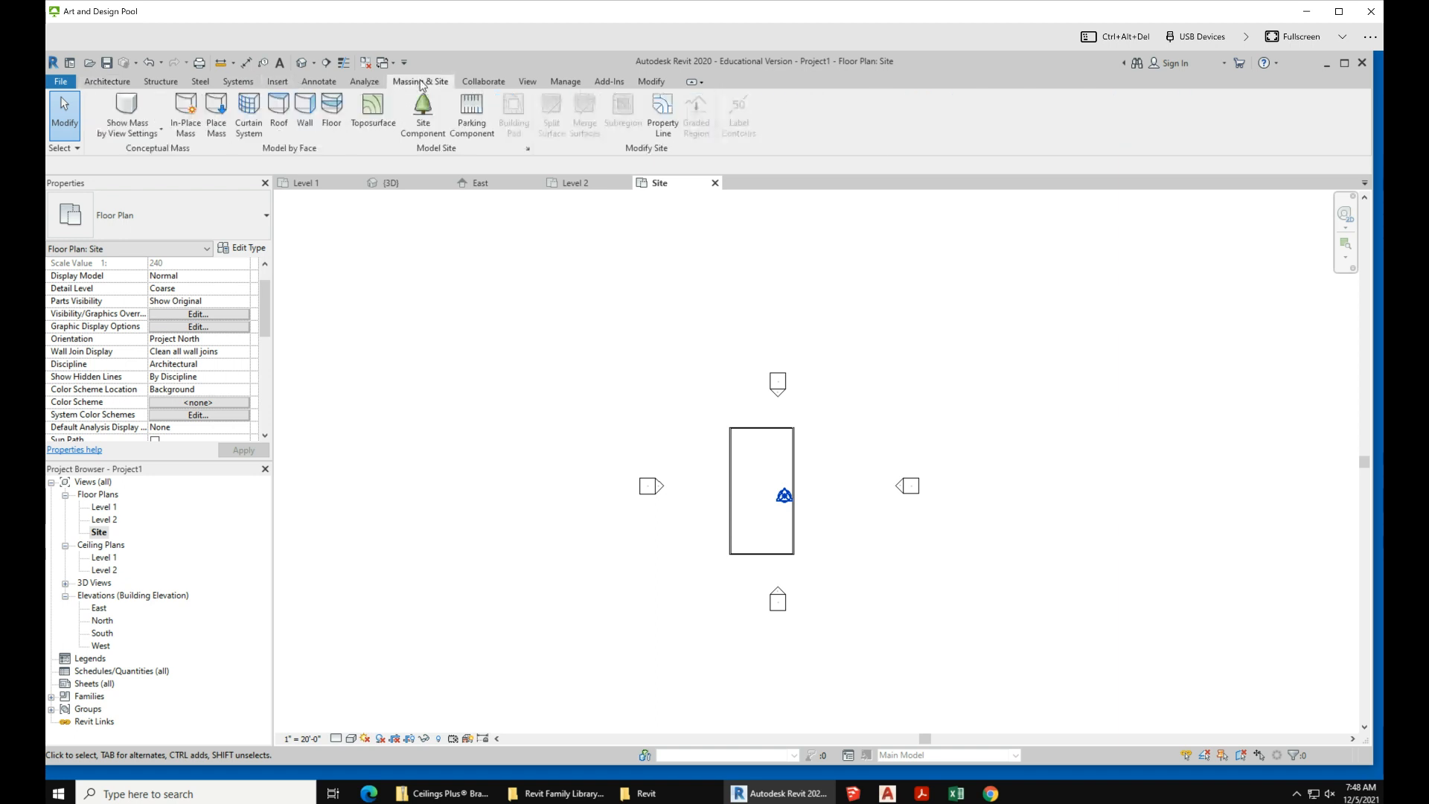
left_click(370, 106)
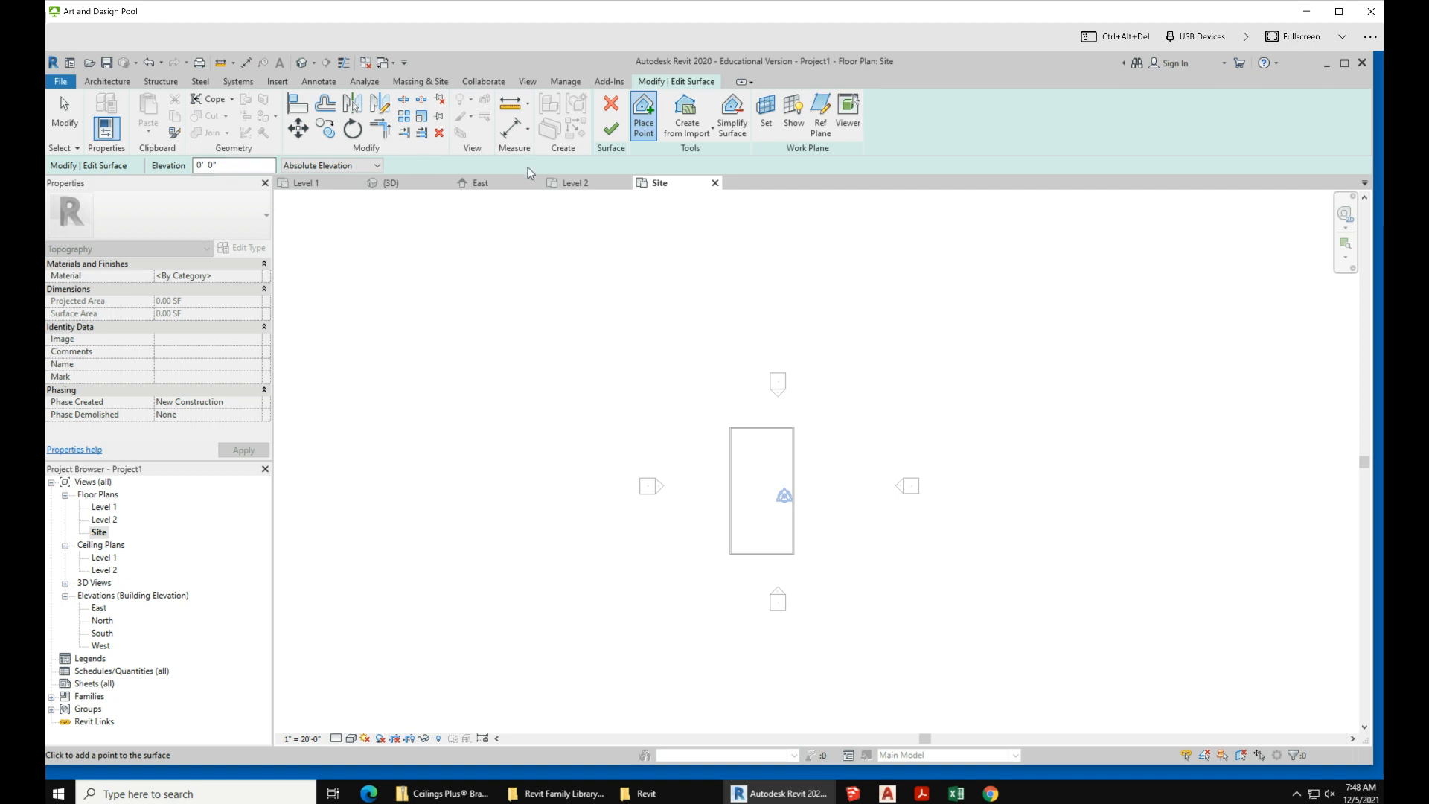
scroll(487, 492, "down", 1)
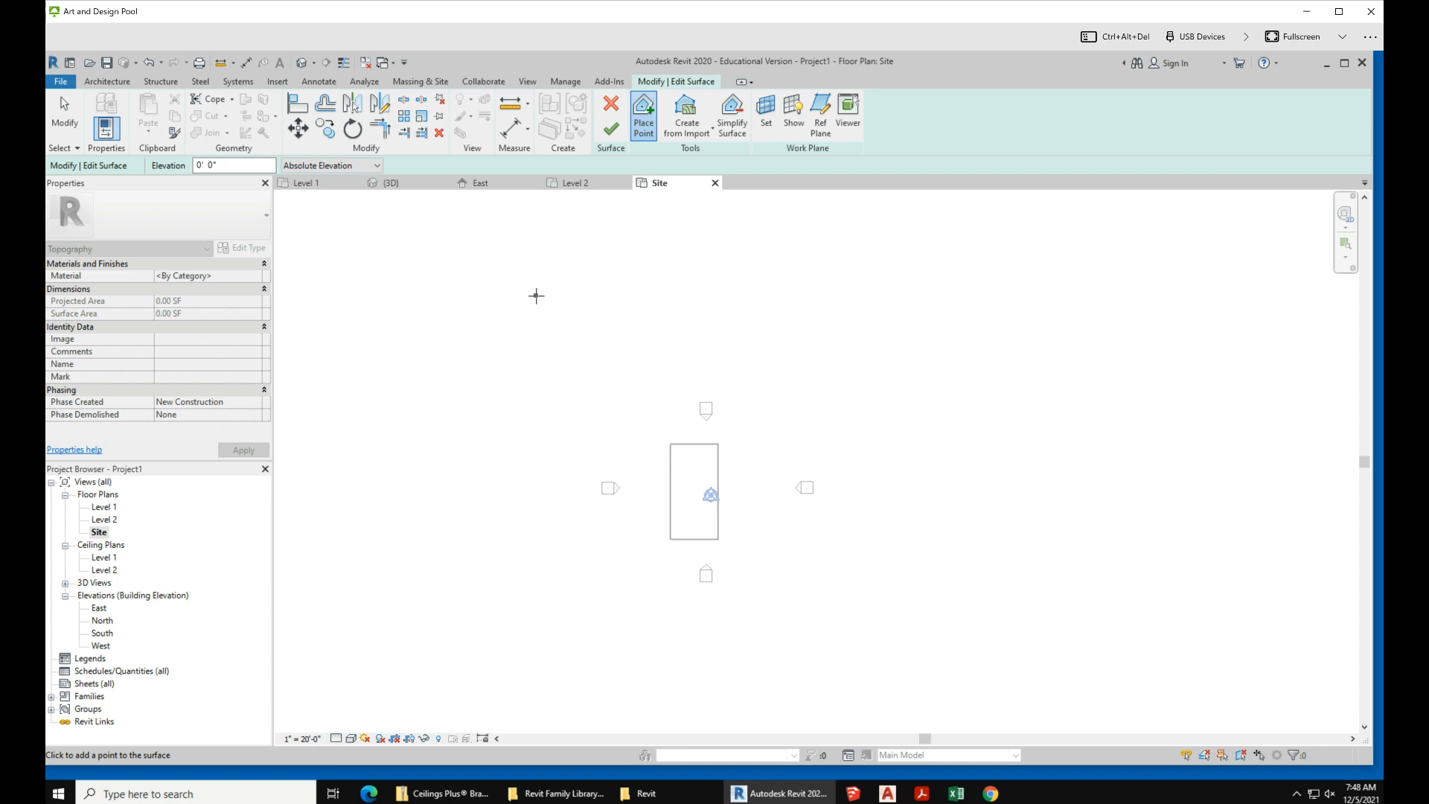
left_click(553, 343)
left_click(1026, 353)
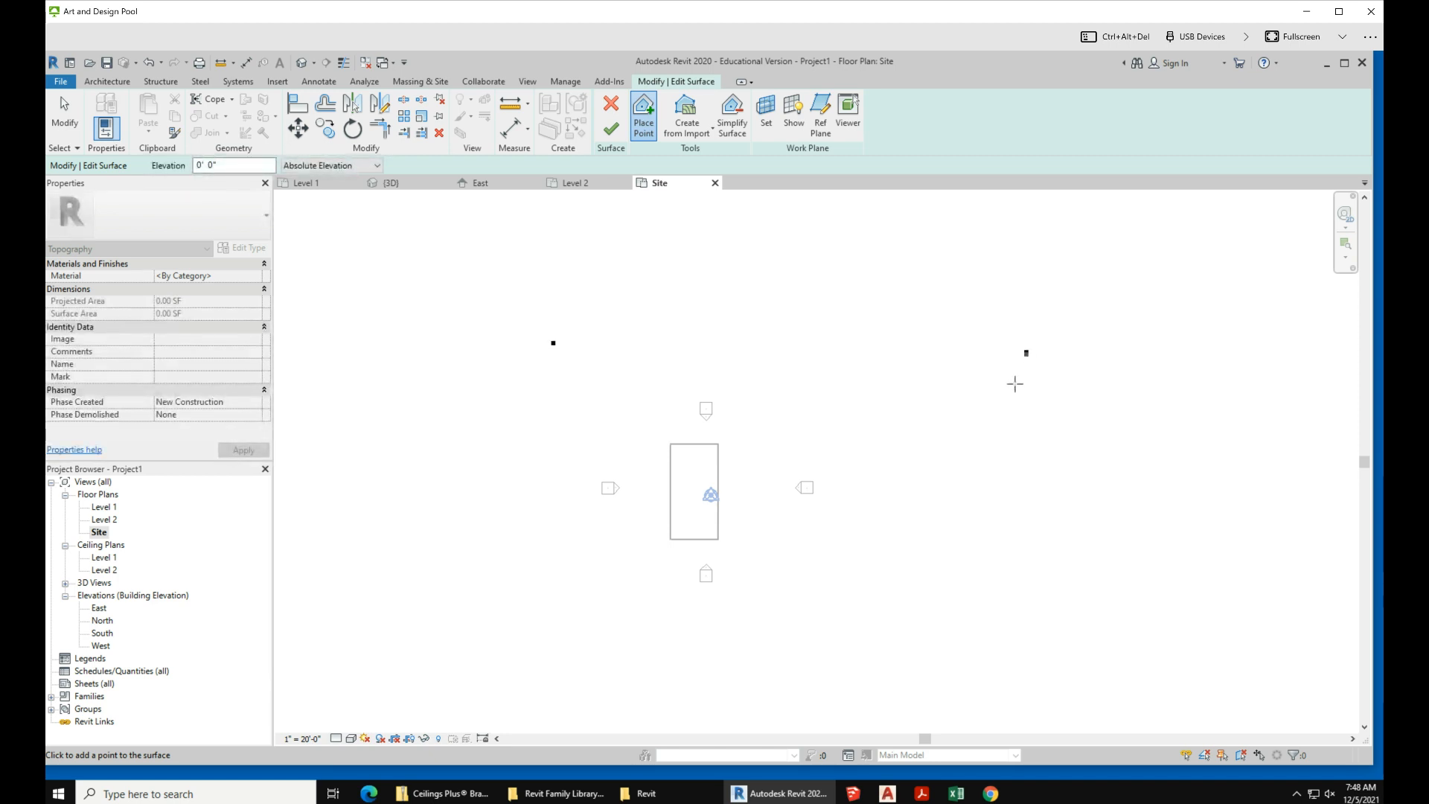
left_click(969, 681)
left_click(491, 670)
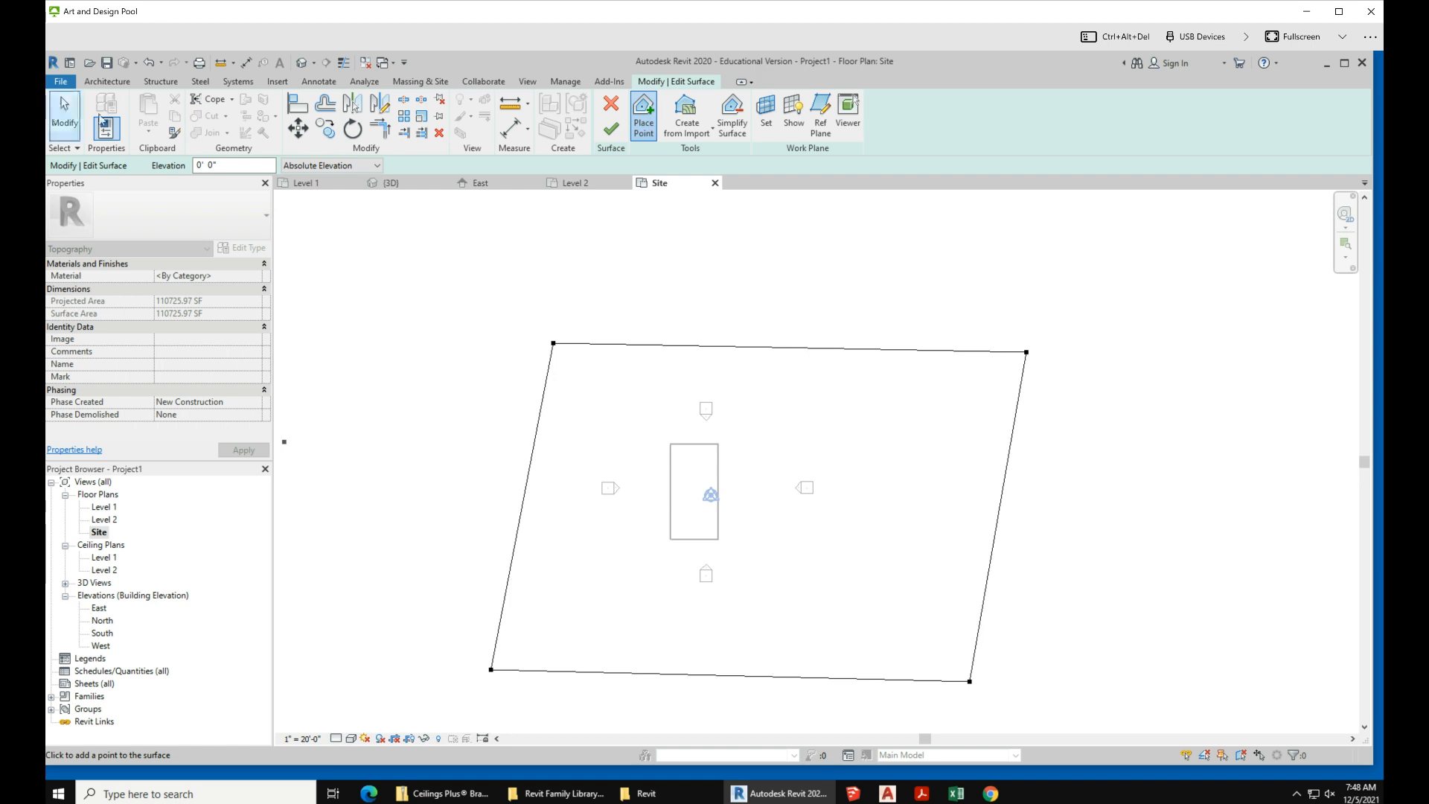
left_click(611, 129)
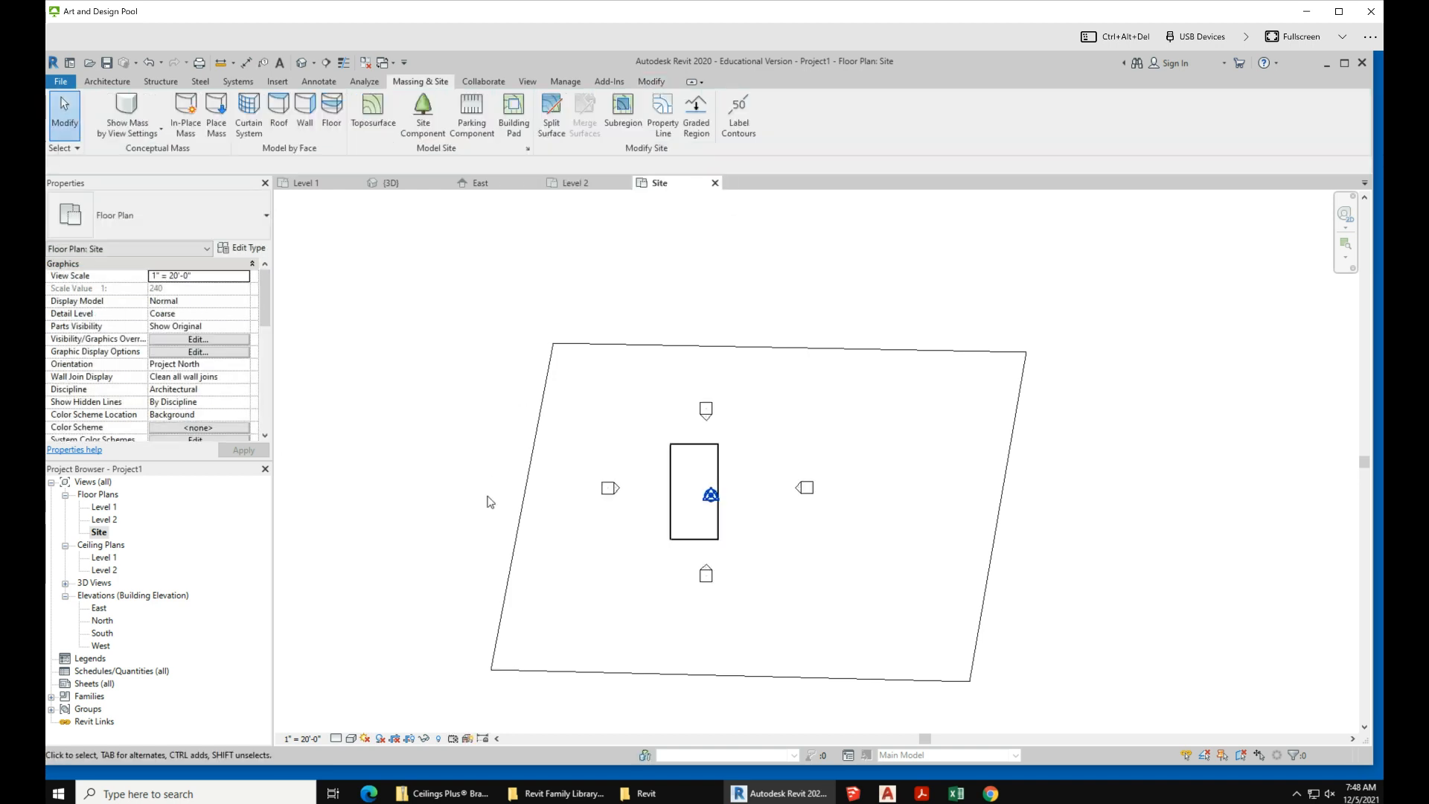
left_click(608, 344)
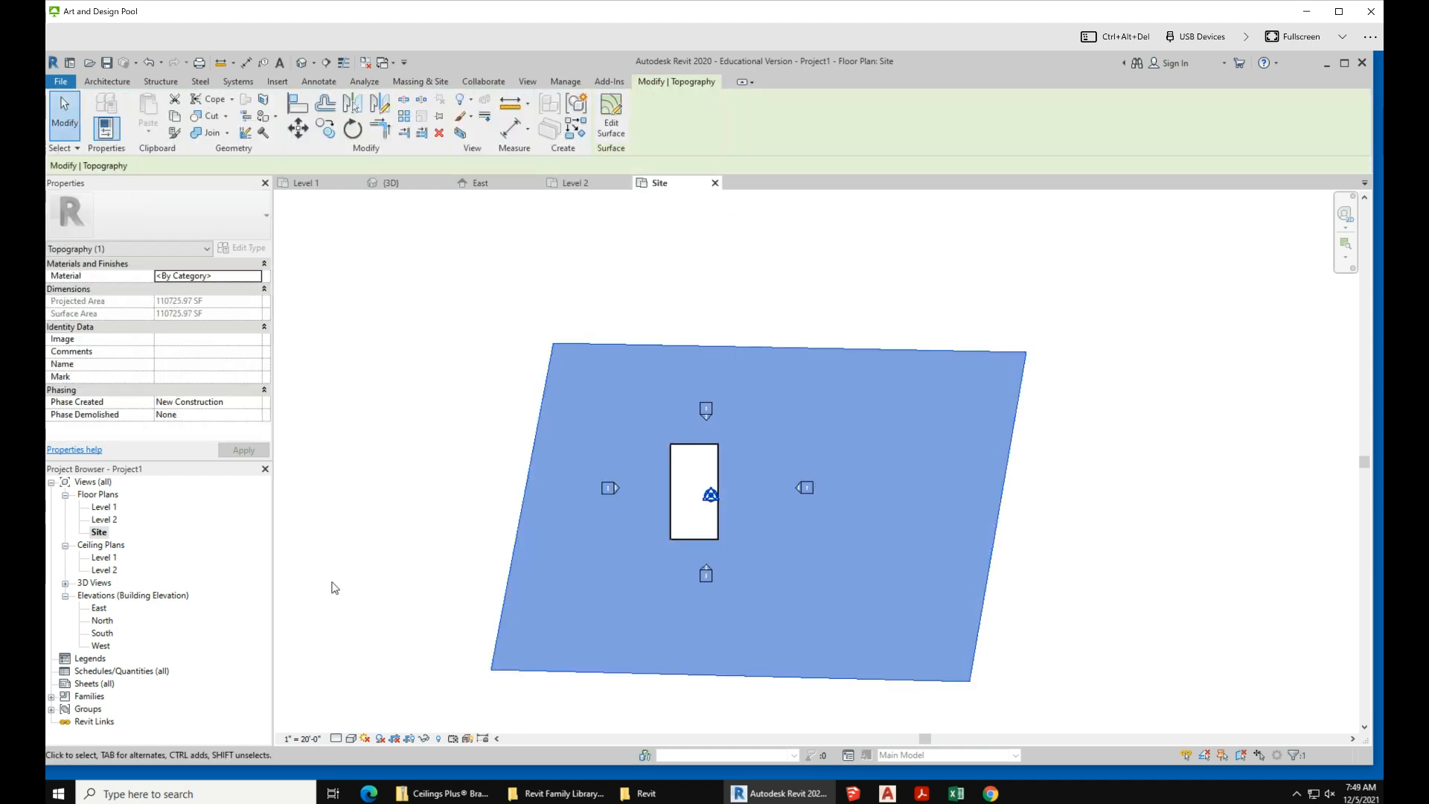
scroll(580, 564, "down", 2)
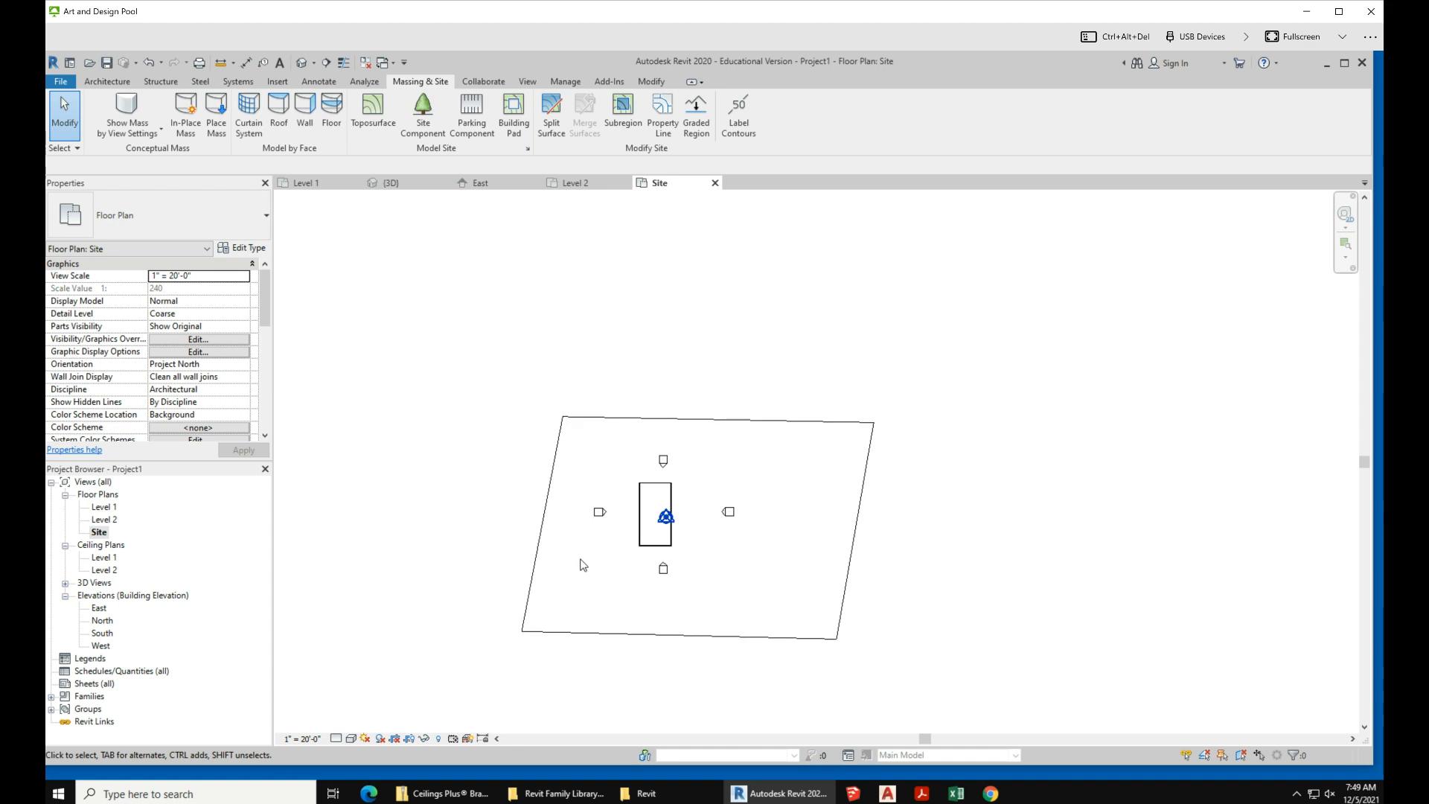
- Open the default 3D view and select the floor to examine it together with the walls and toposurface
left_click(302, 62)
scroll(722, 492, "down", 3)
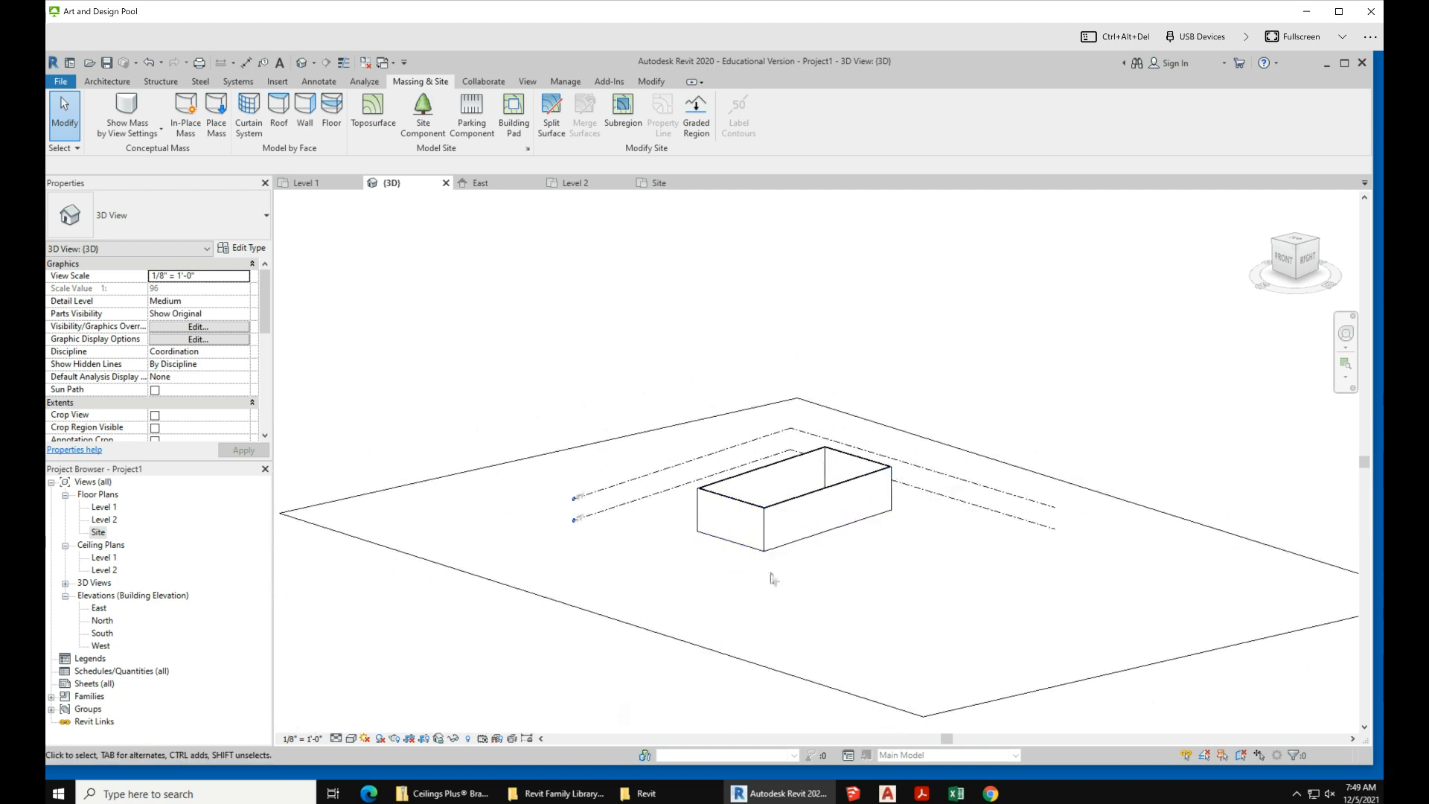
left_click(772, 562)
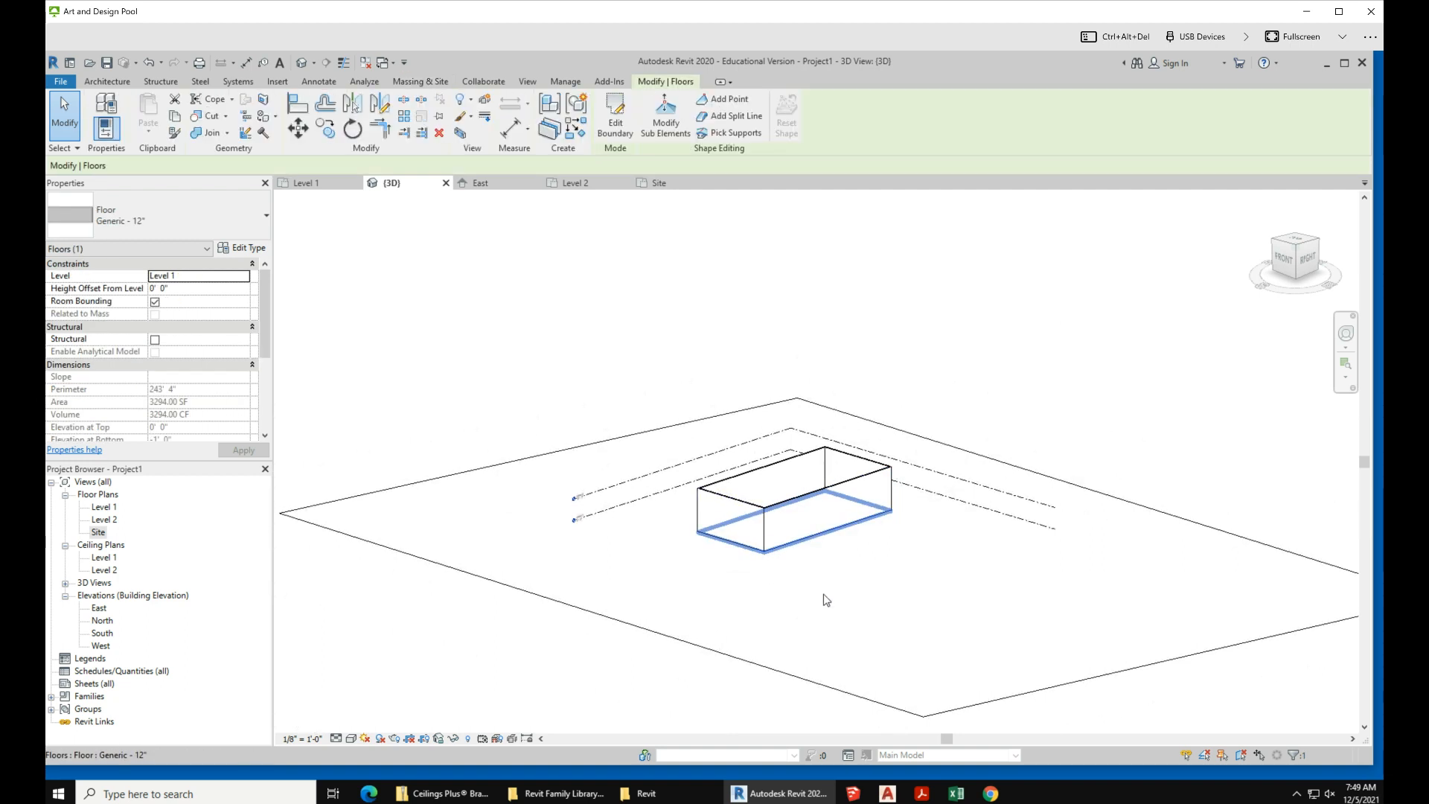
scroll(792, 572, "down", 4)
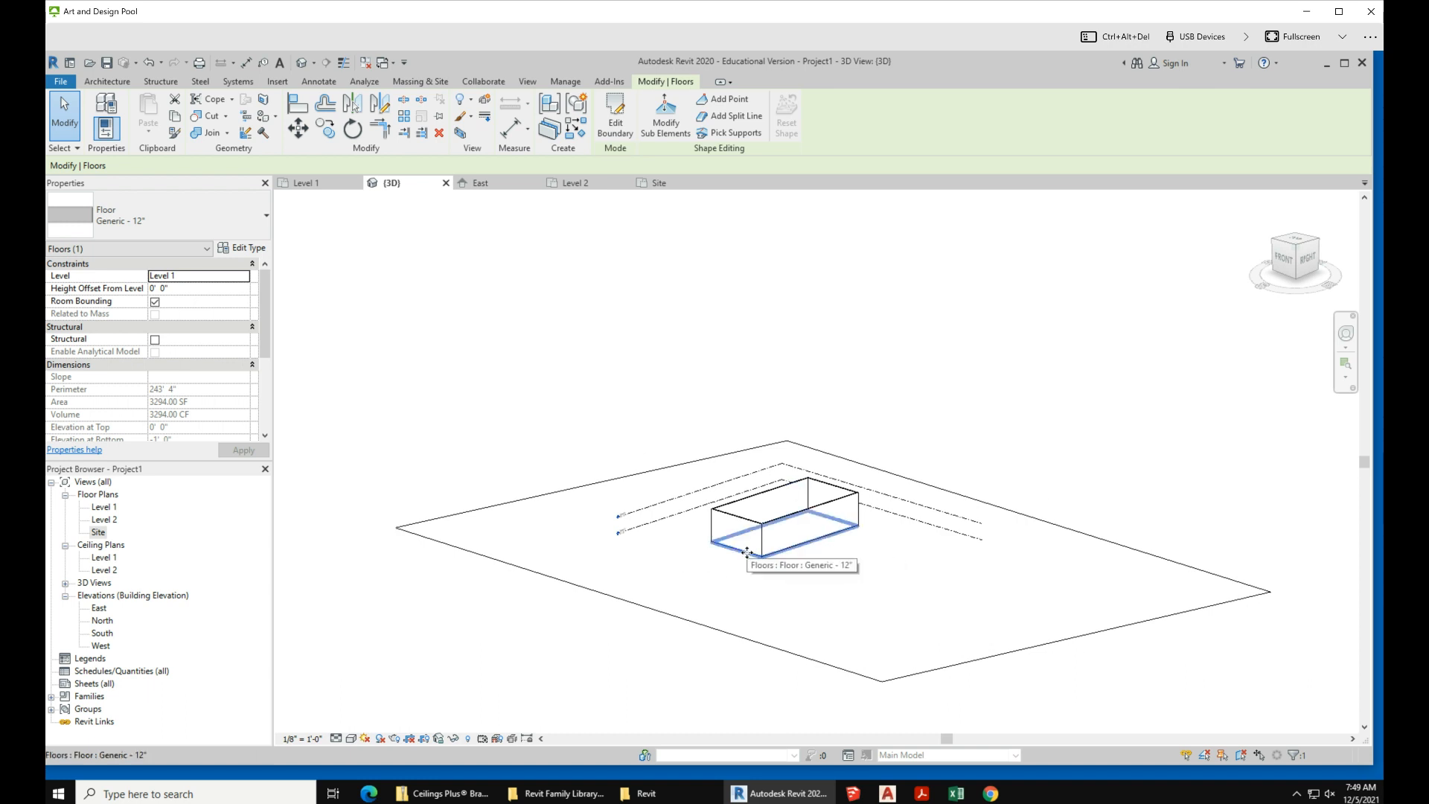
- Open the East elevation and examine the ground hatch below Level 1
double_click(99, 609)
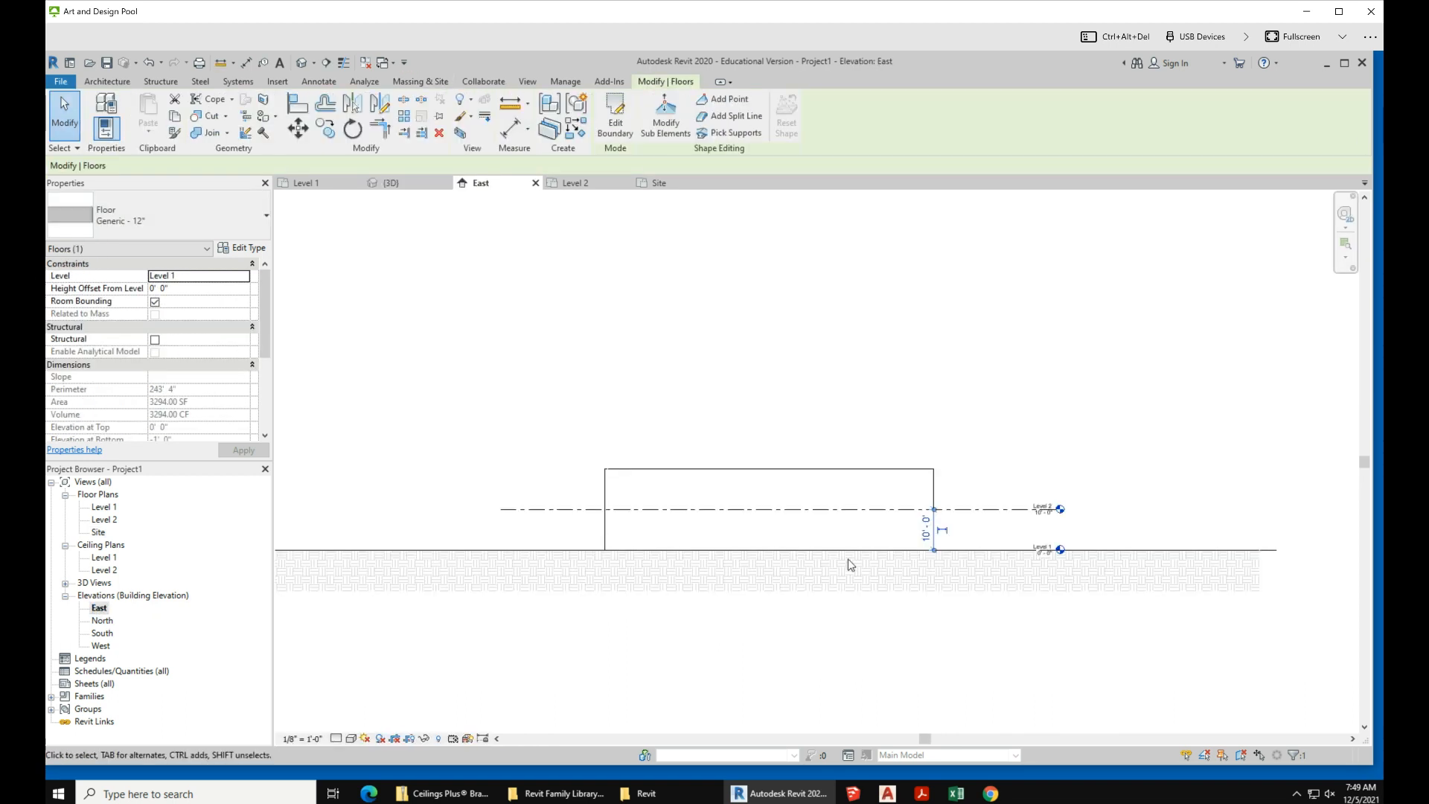
scroll(851, 564, "up", 2)
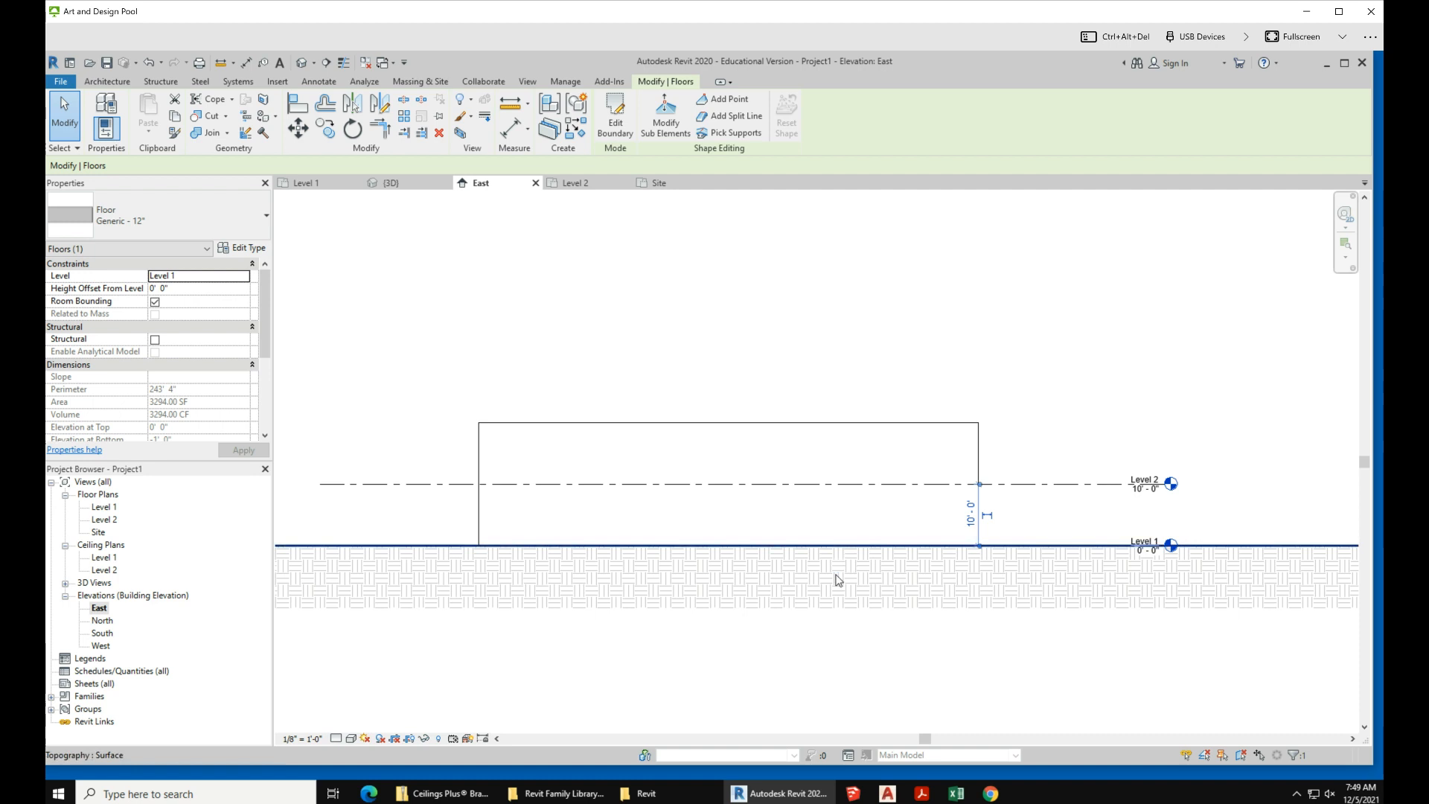
scroll(878, 617, "down", 2)
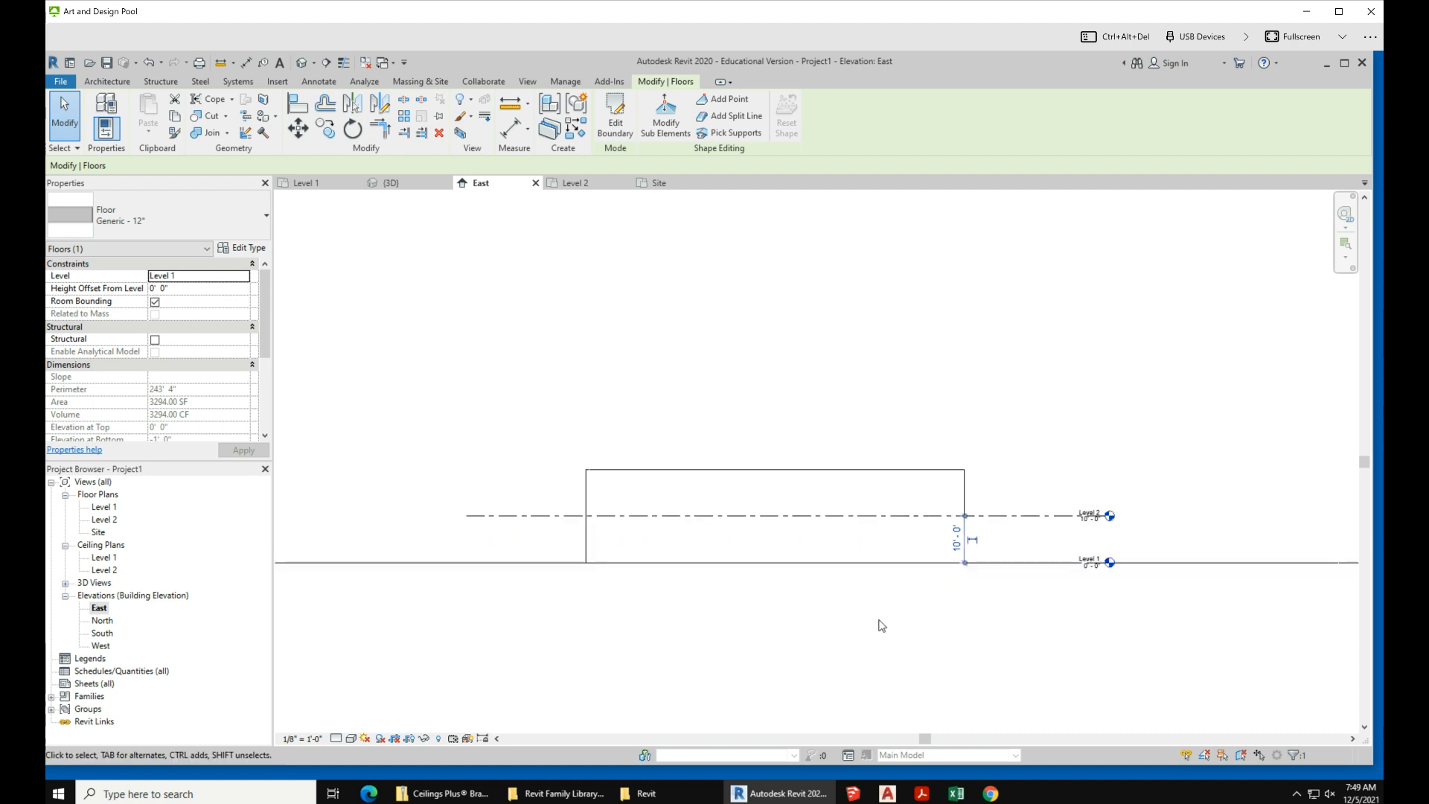
- In the Level 1 floor plan, draw a west-to-east building section through the southern part of the building, extending past both side walls
double_click(104, 507)
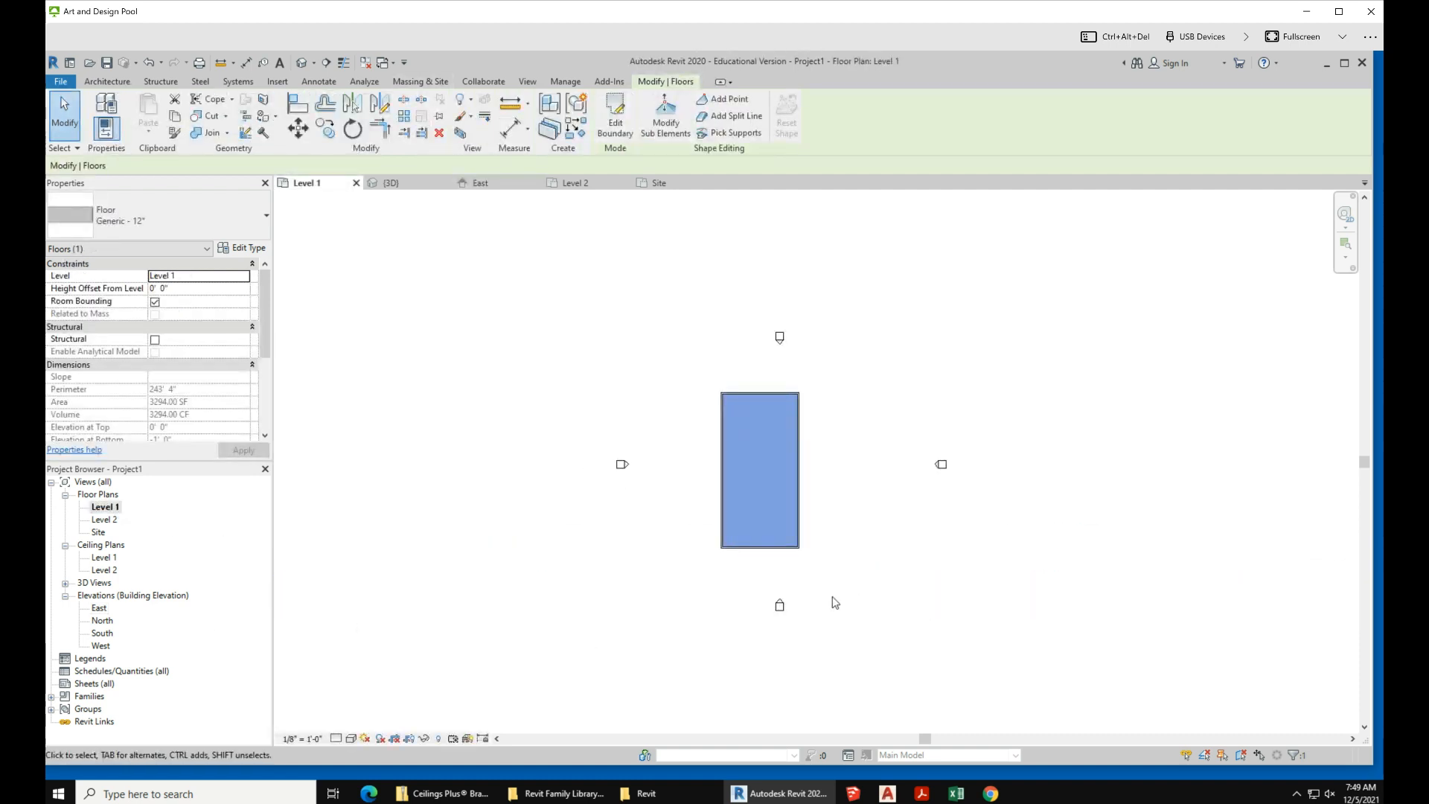
scroll(794, 612, "up", 1)
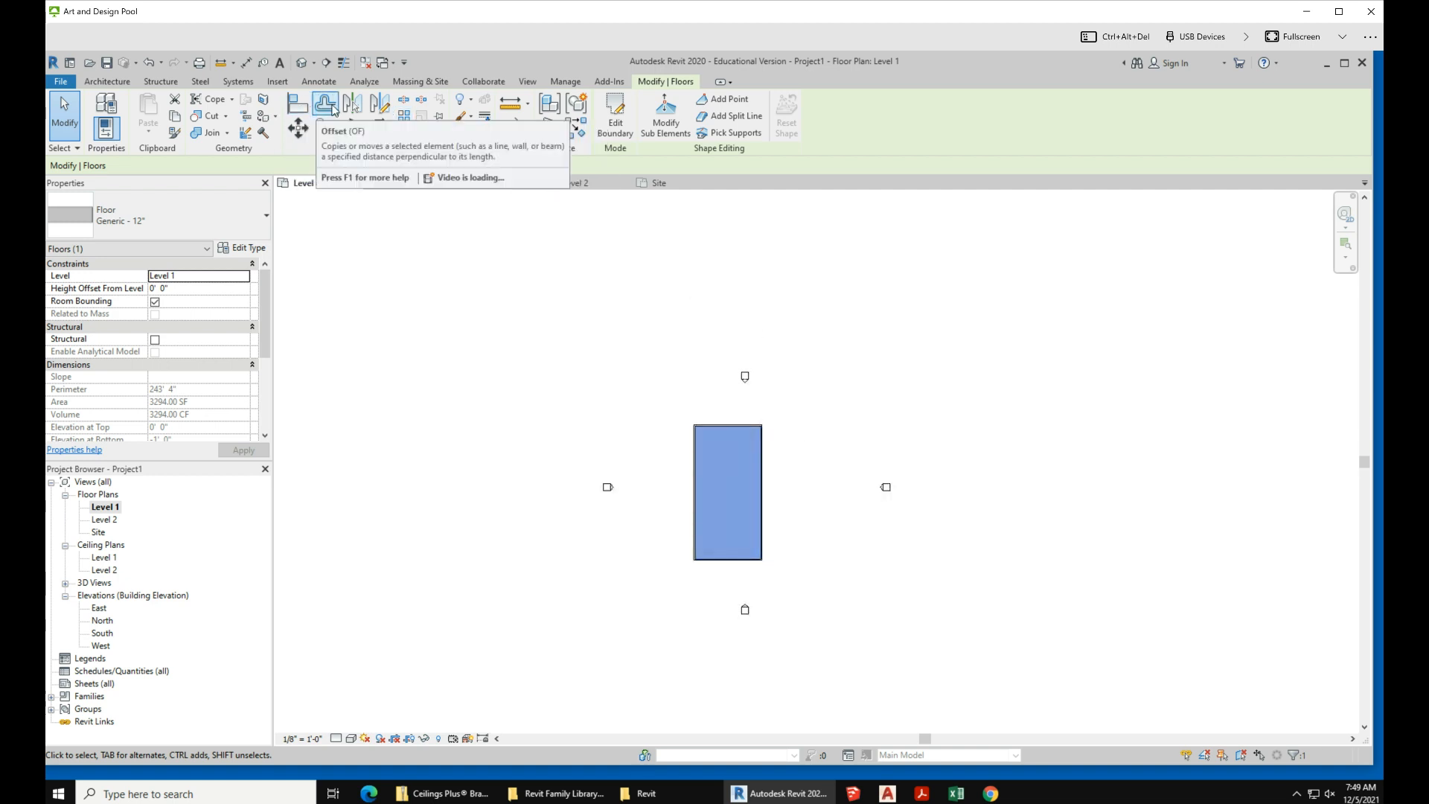
left_click(520, 83)
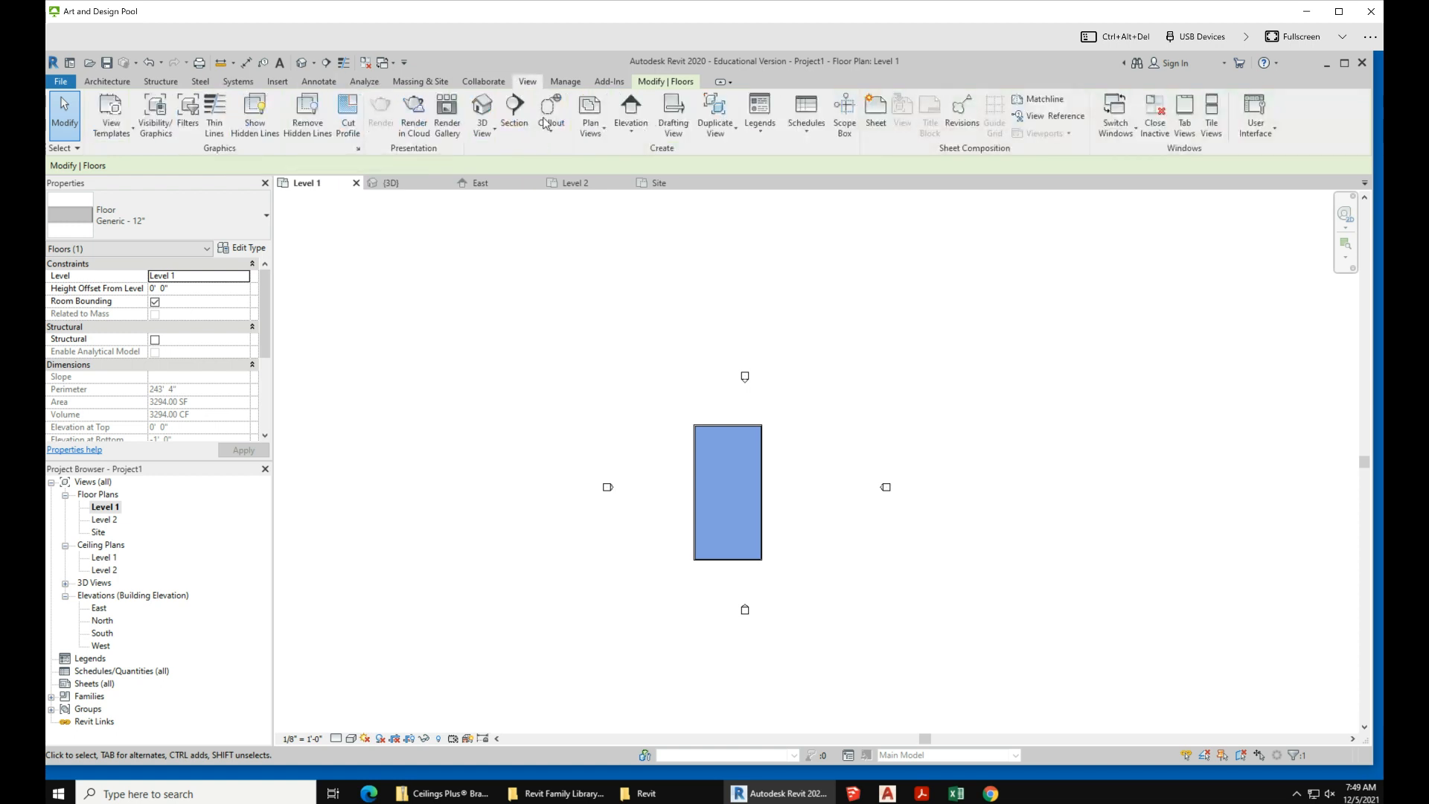
left_click(514, 112)
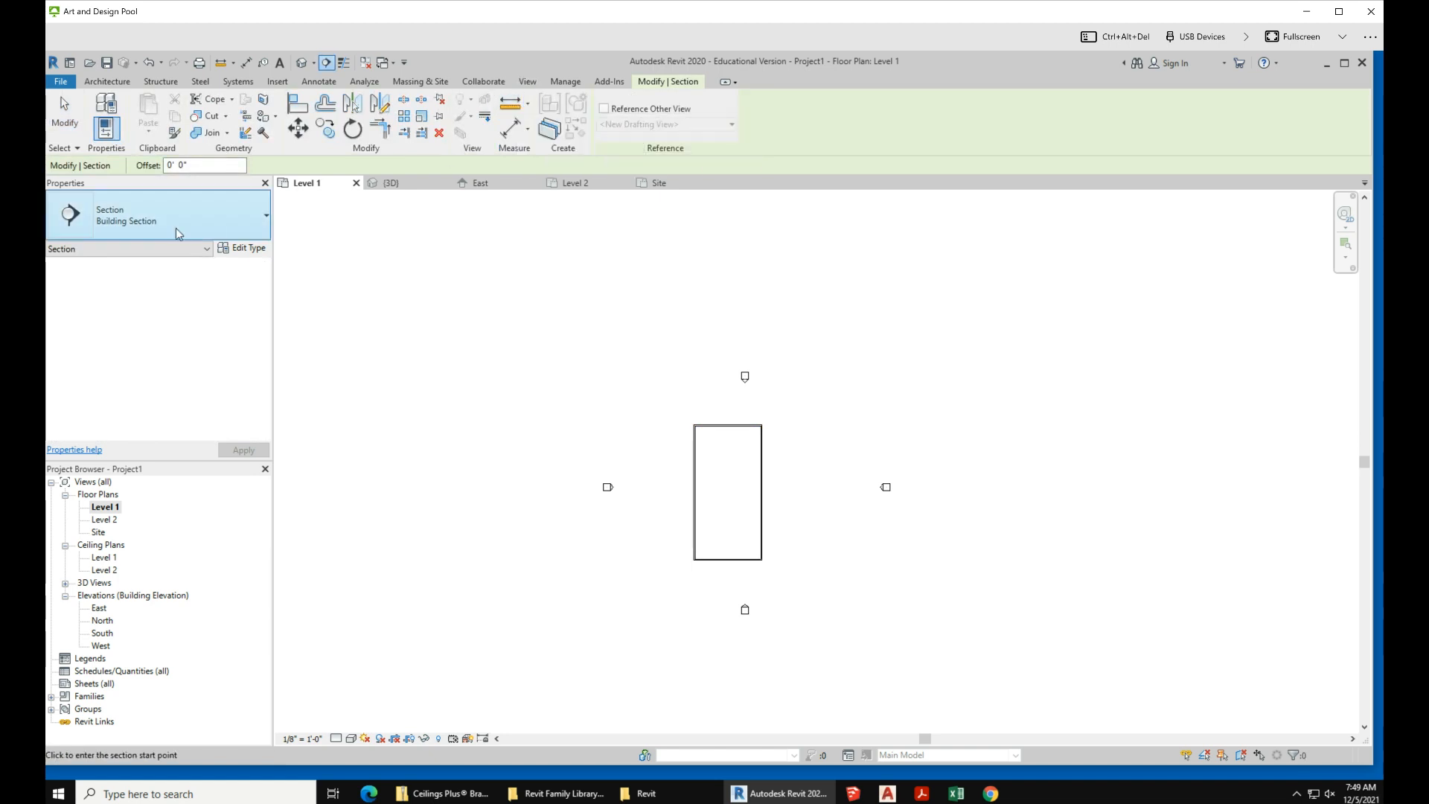
left_click(646, 532)
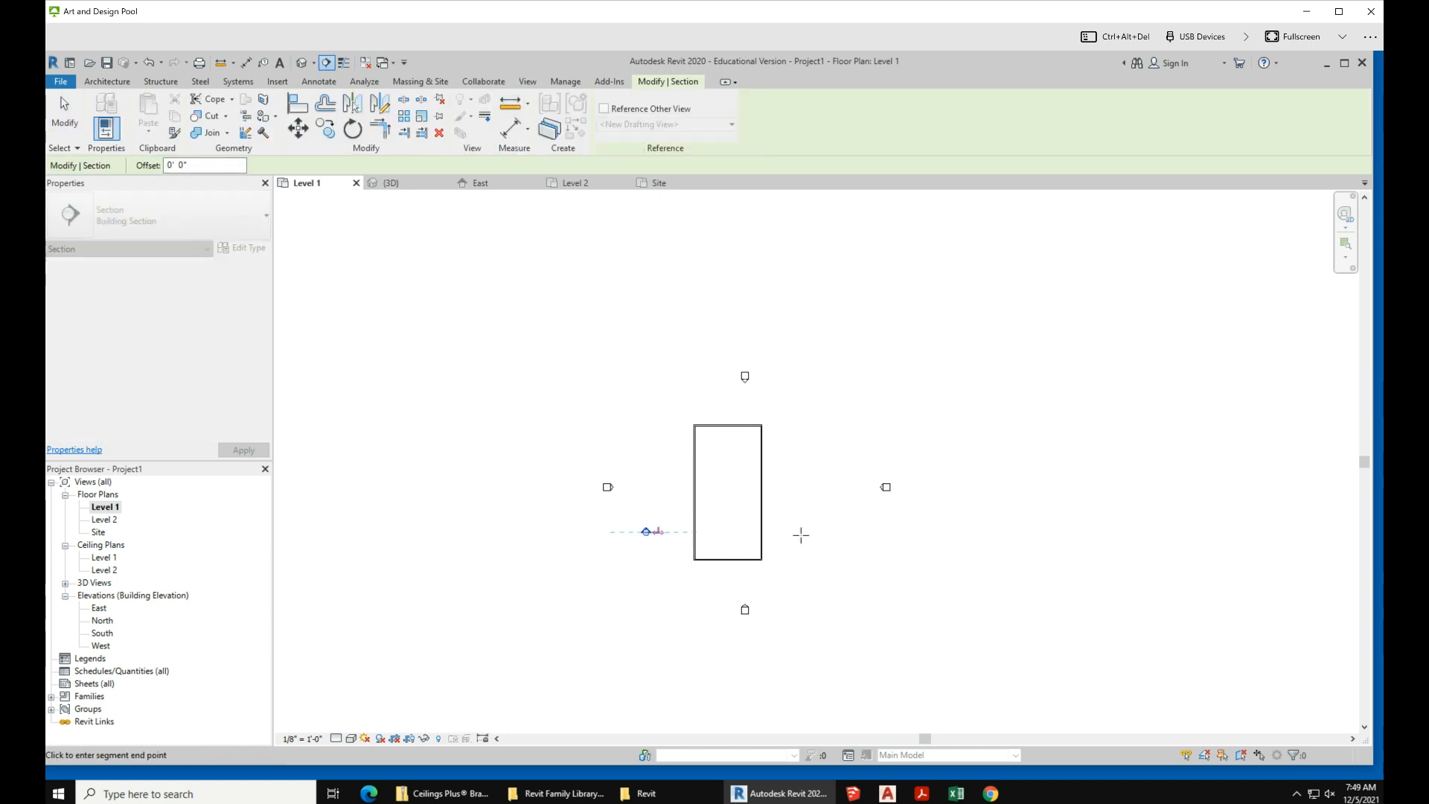
left_click(856, 531)
key("Escape")
key("Escape")
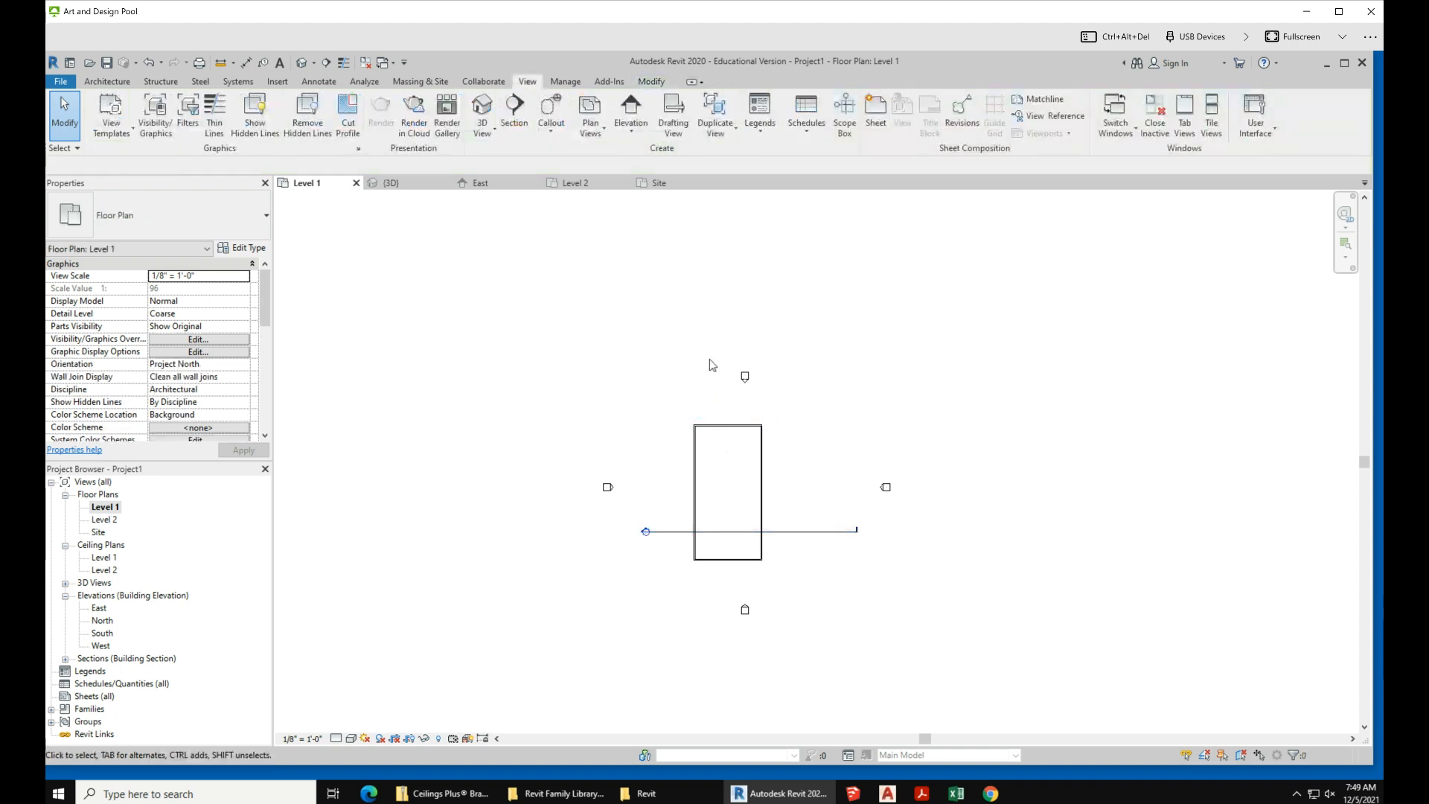
- Draw a north-to-south building section through the western part of the building, extending past both end walls
left_click(513, 111)
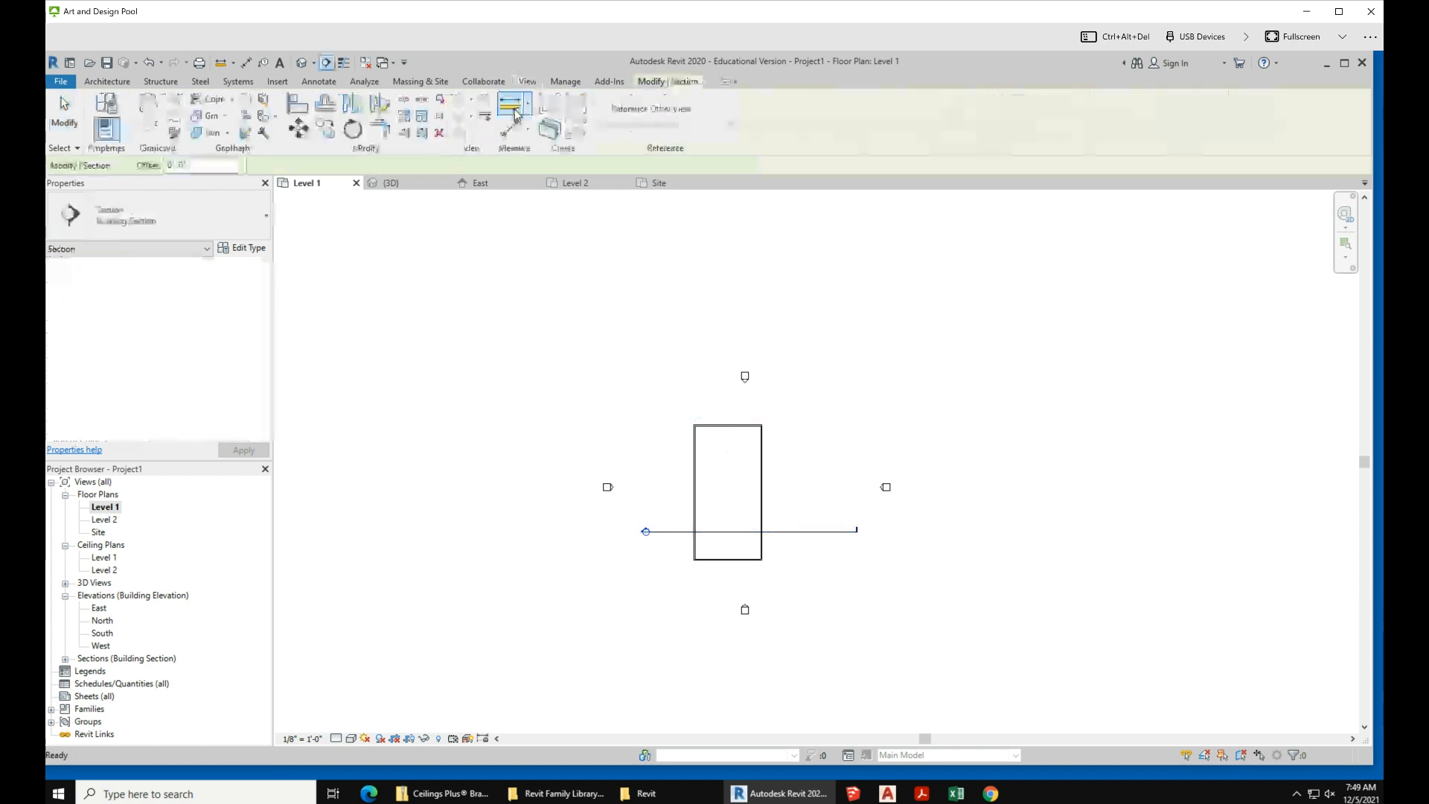
left_click(711, 402)
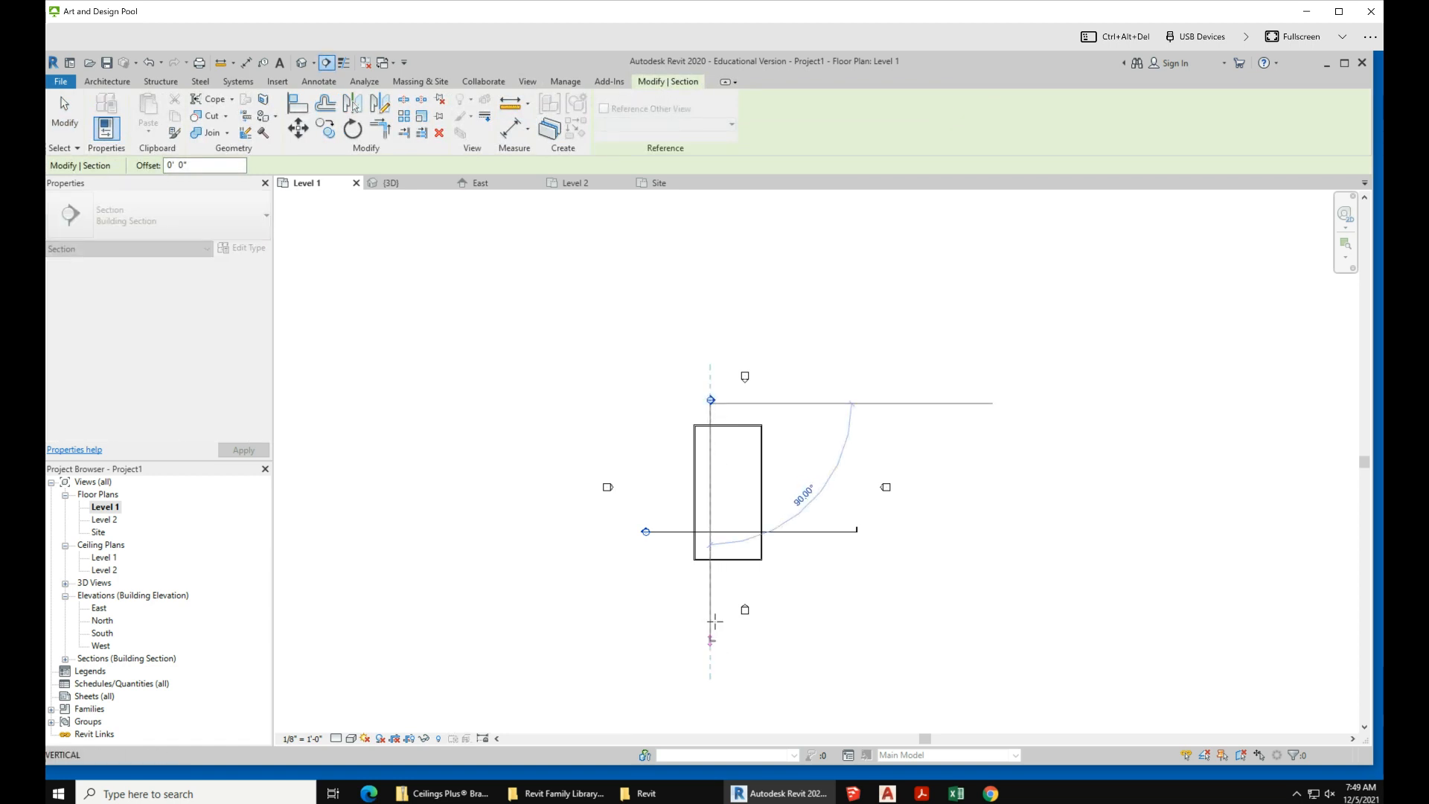
left_click(709, 600)
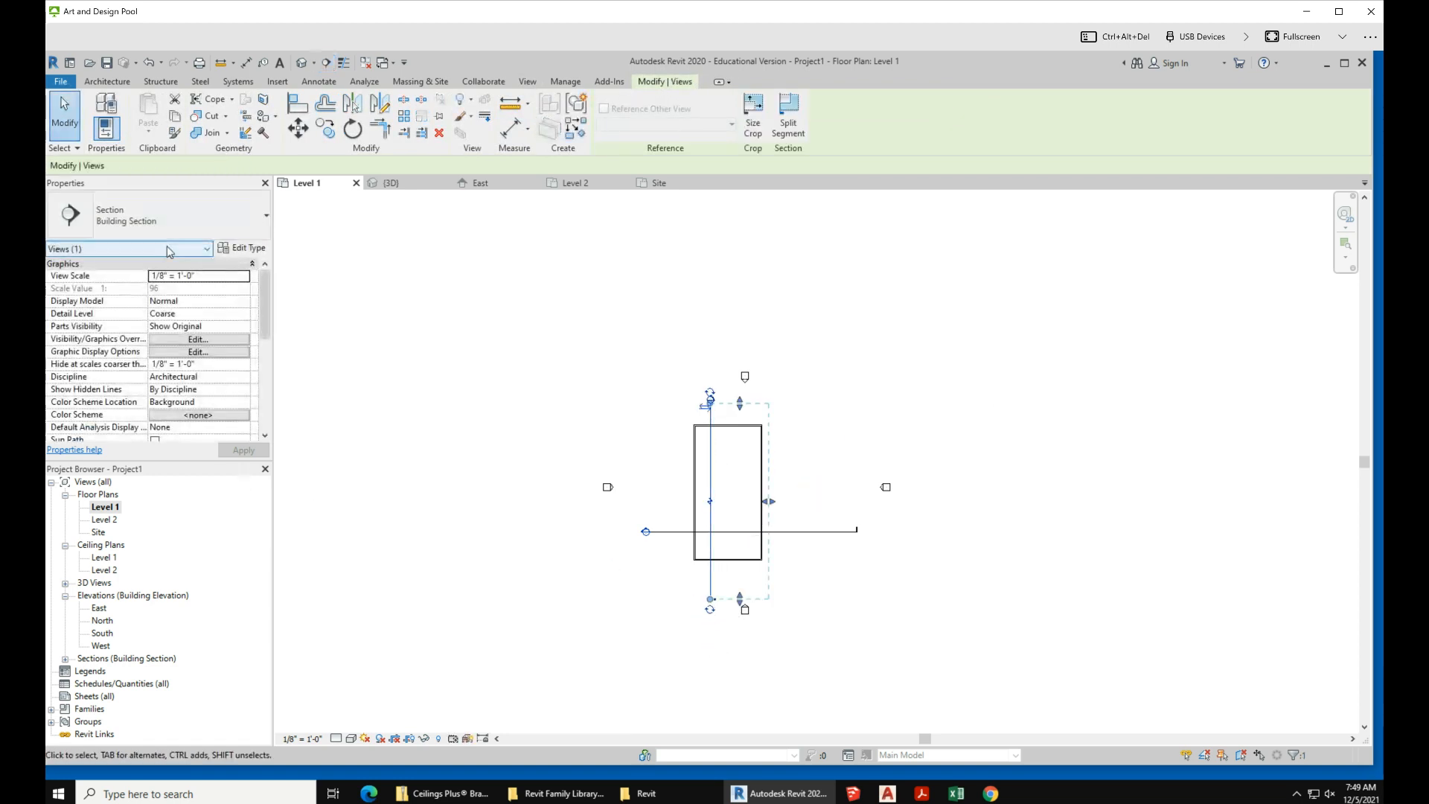
left_click(65, 110)
scroll(804, 570, "up", 2)
scroll(803, 570, "up", 1)
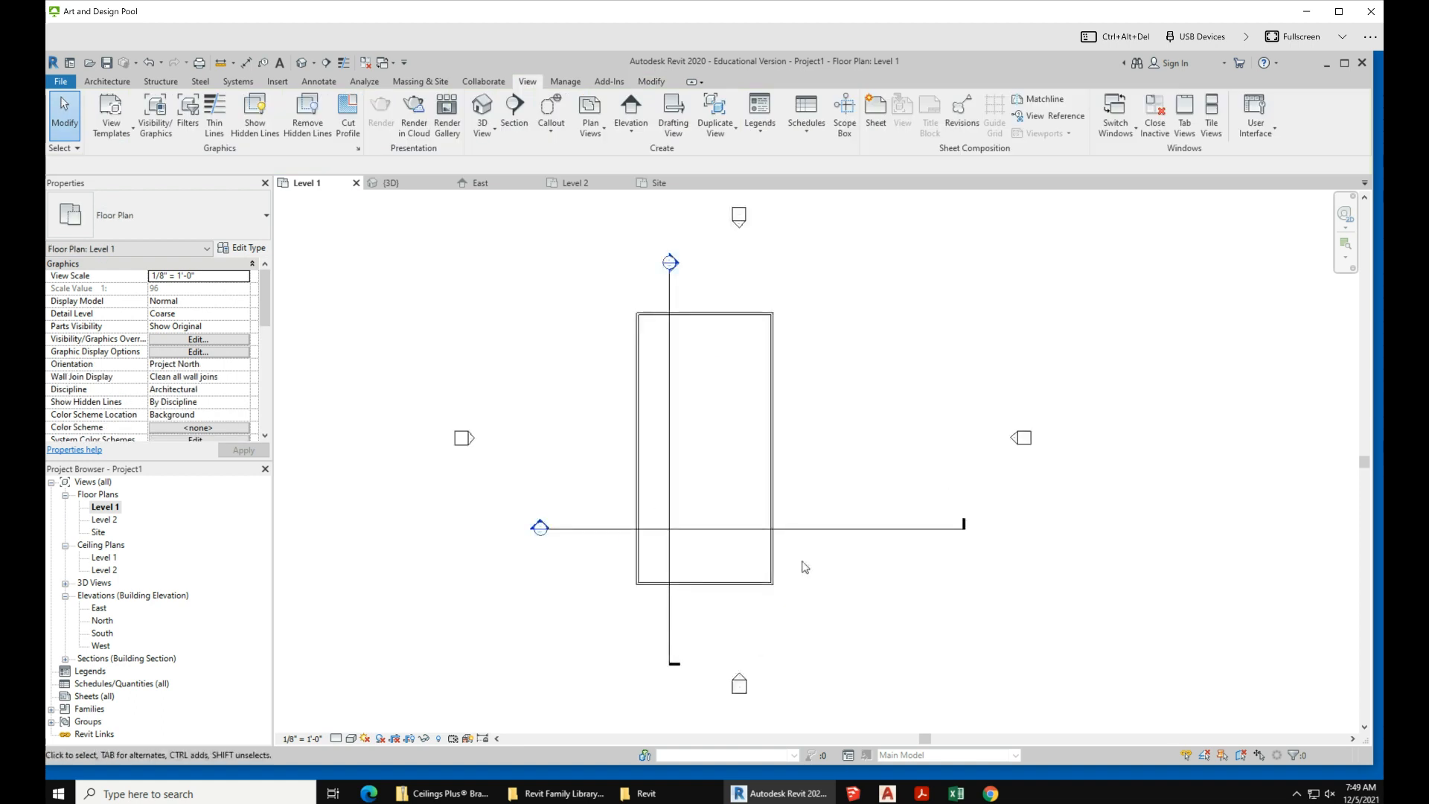
- Open the view of the west-to-east section and select the floor to examine it against the walls, levels and ground hatch
left_click(841, 531)
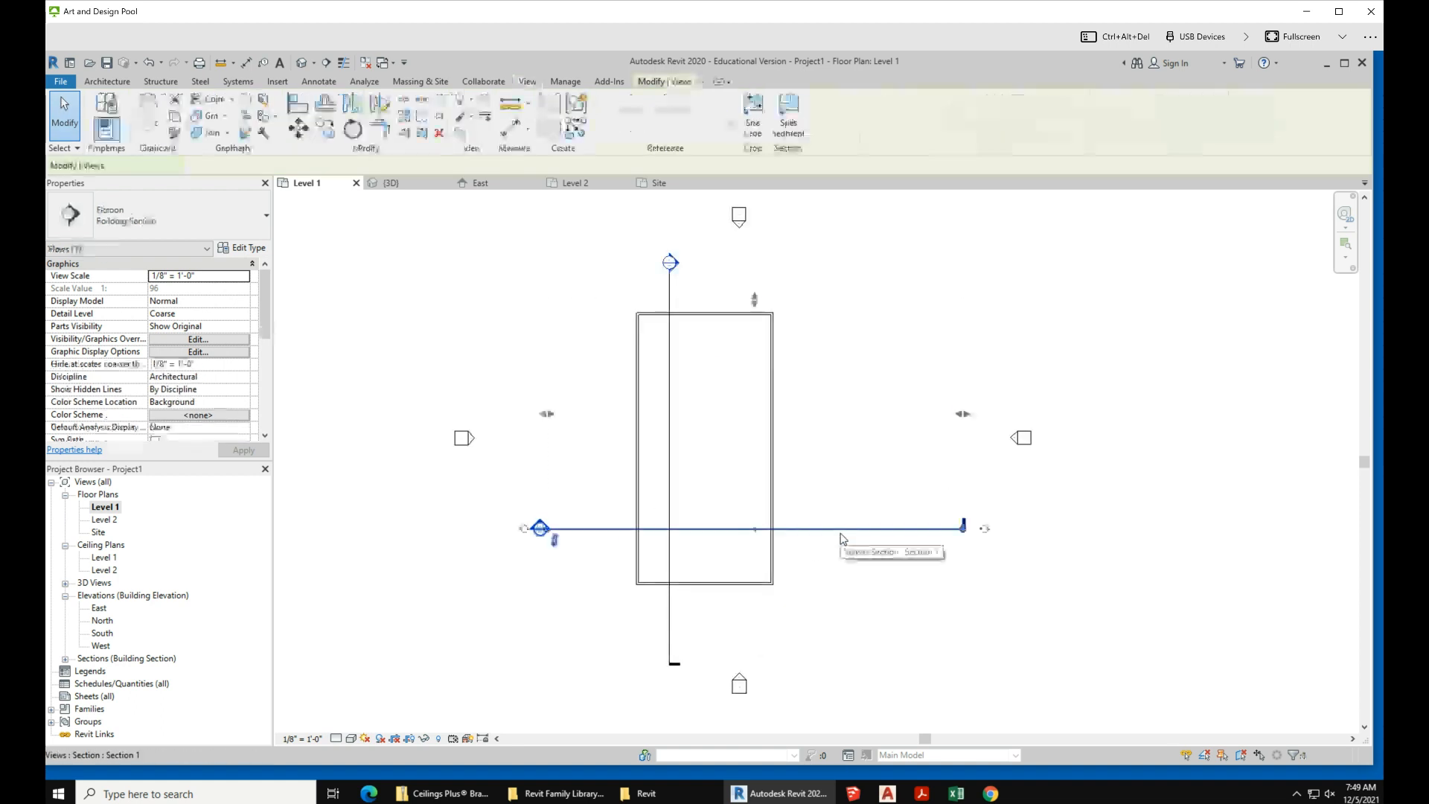
left_click(670, 504)
left_click(825, 530)
right_click(825, 530)
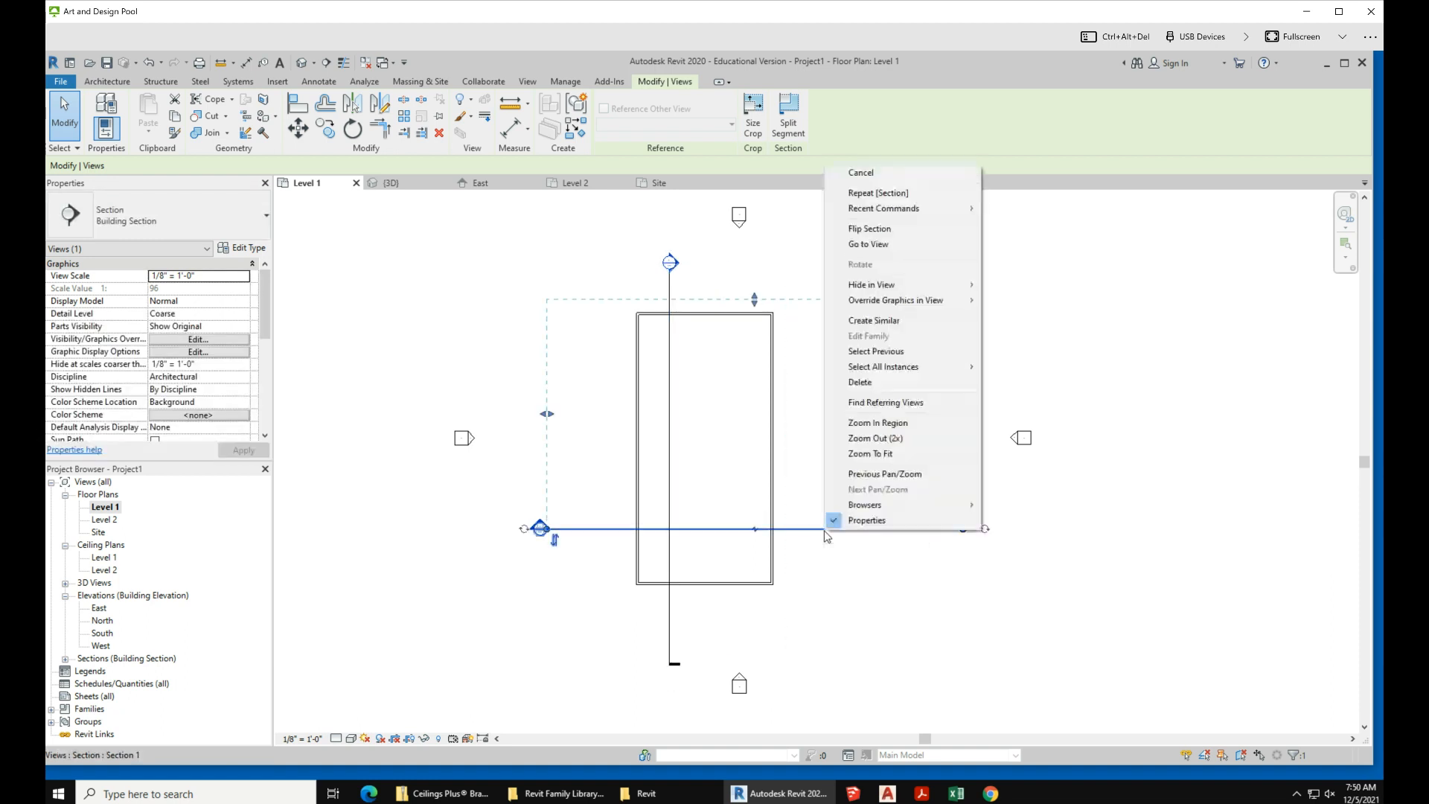
left_click(909, 252)
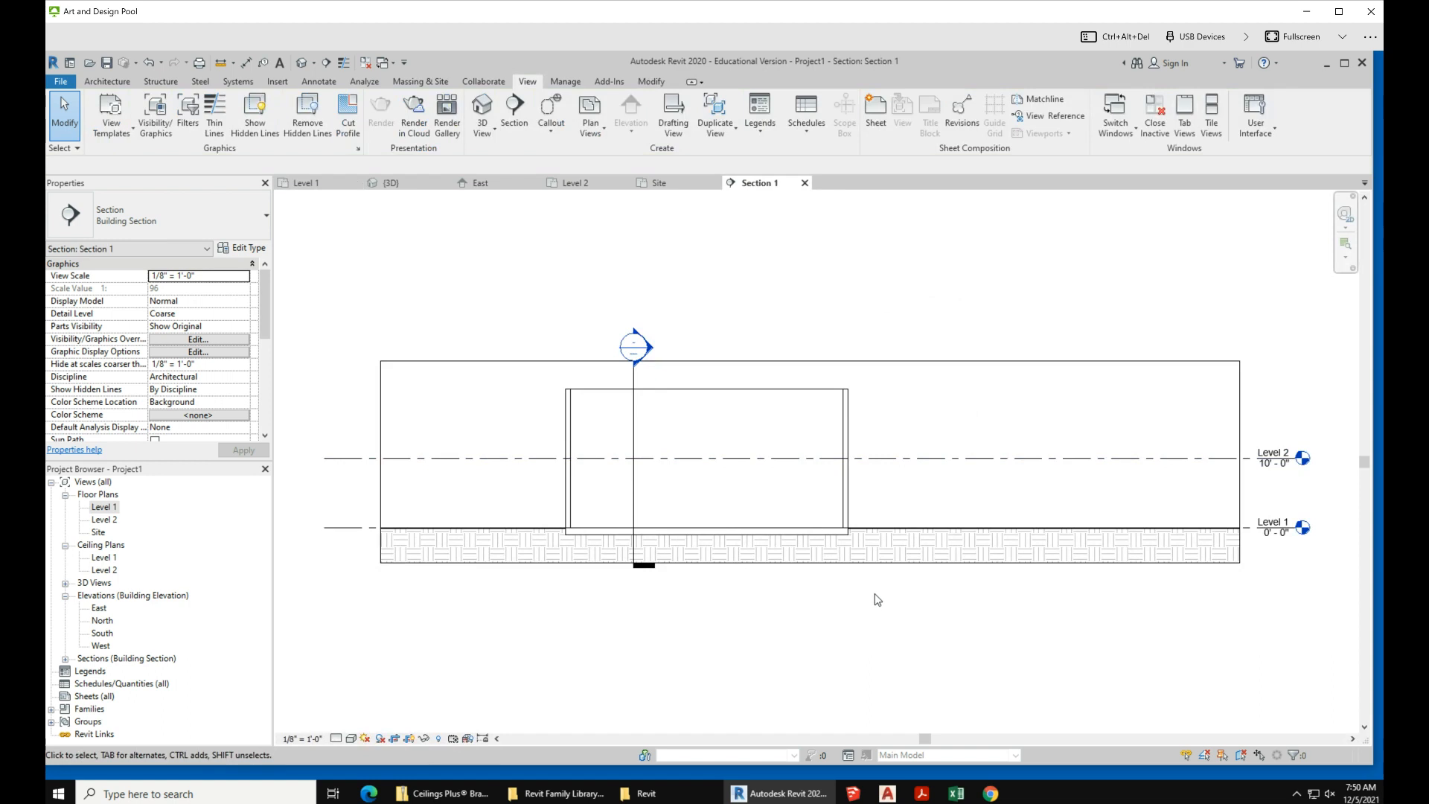
left_click(790, 534)
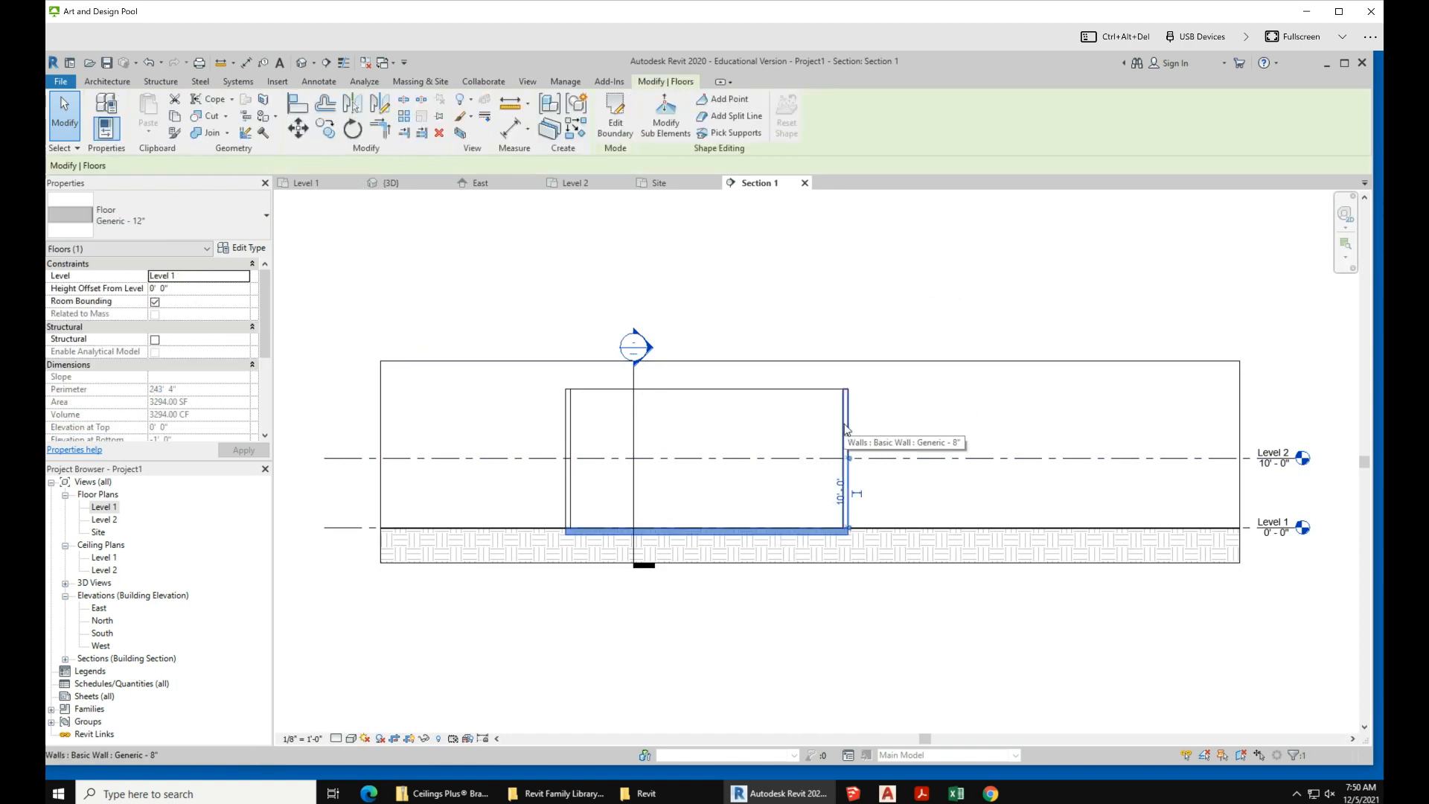
scroll(675, 495, "down", 2)
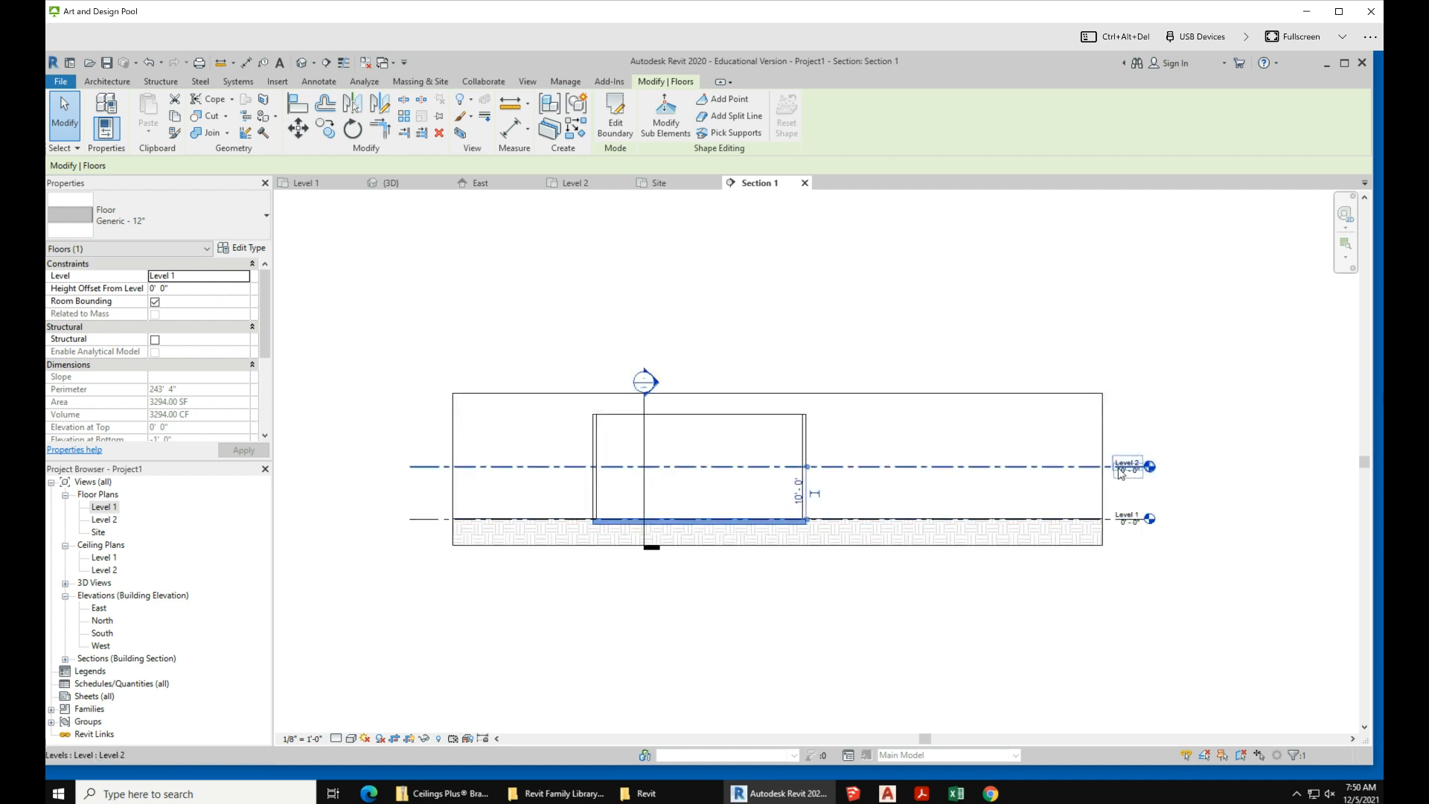
left_click(1041, 640)
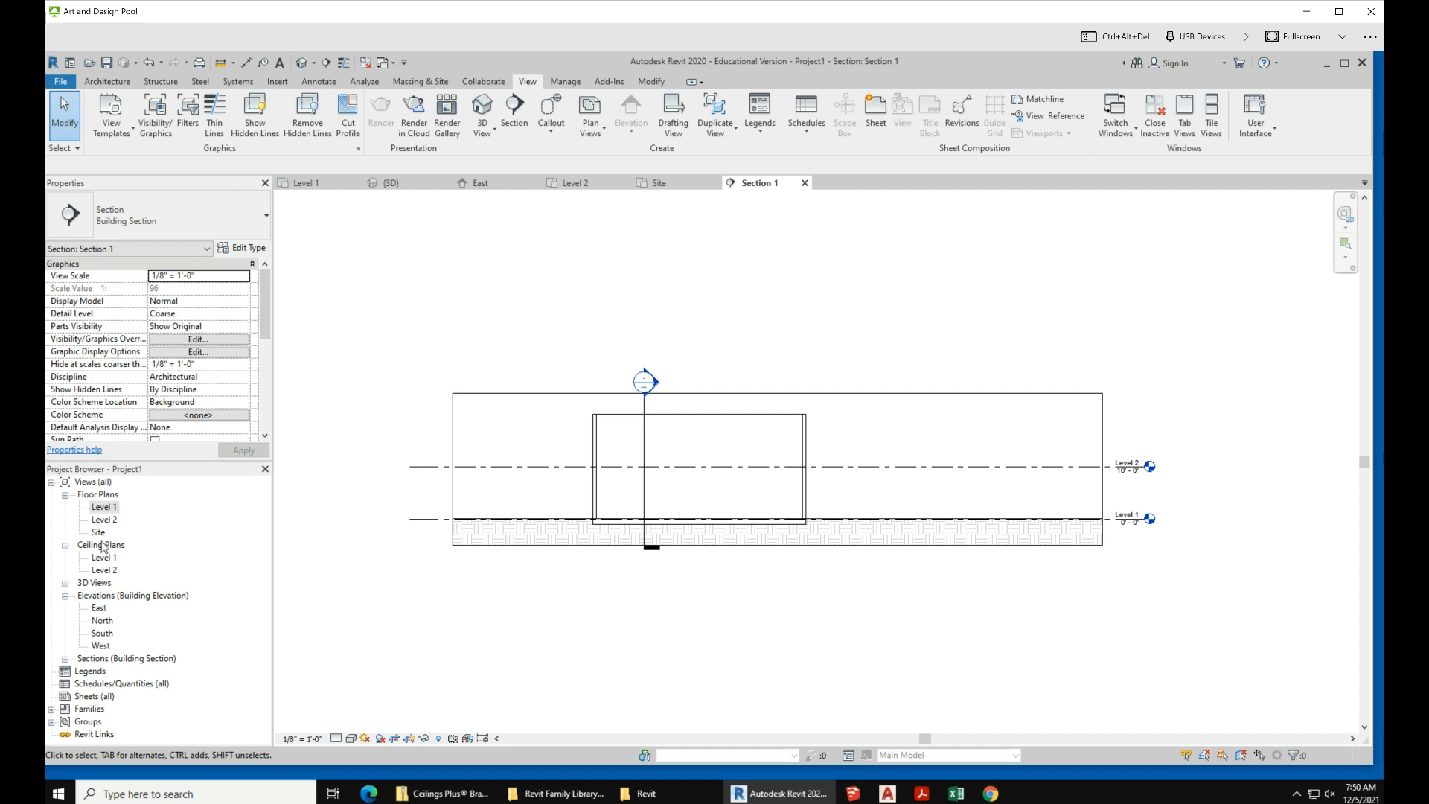
- In the Level 2 floor plan, sketch a rectangular floor boundary about 37' by 61' 6", offset northeast so it overhangs the north and east walls
double_click(103, 520)
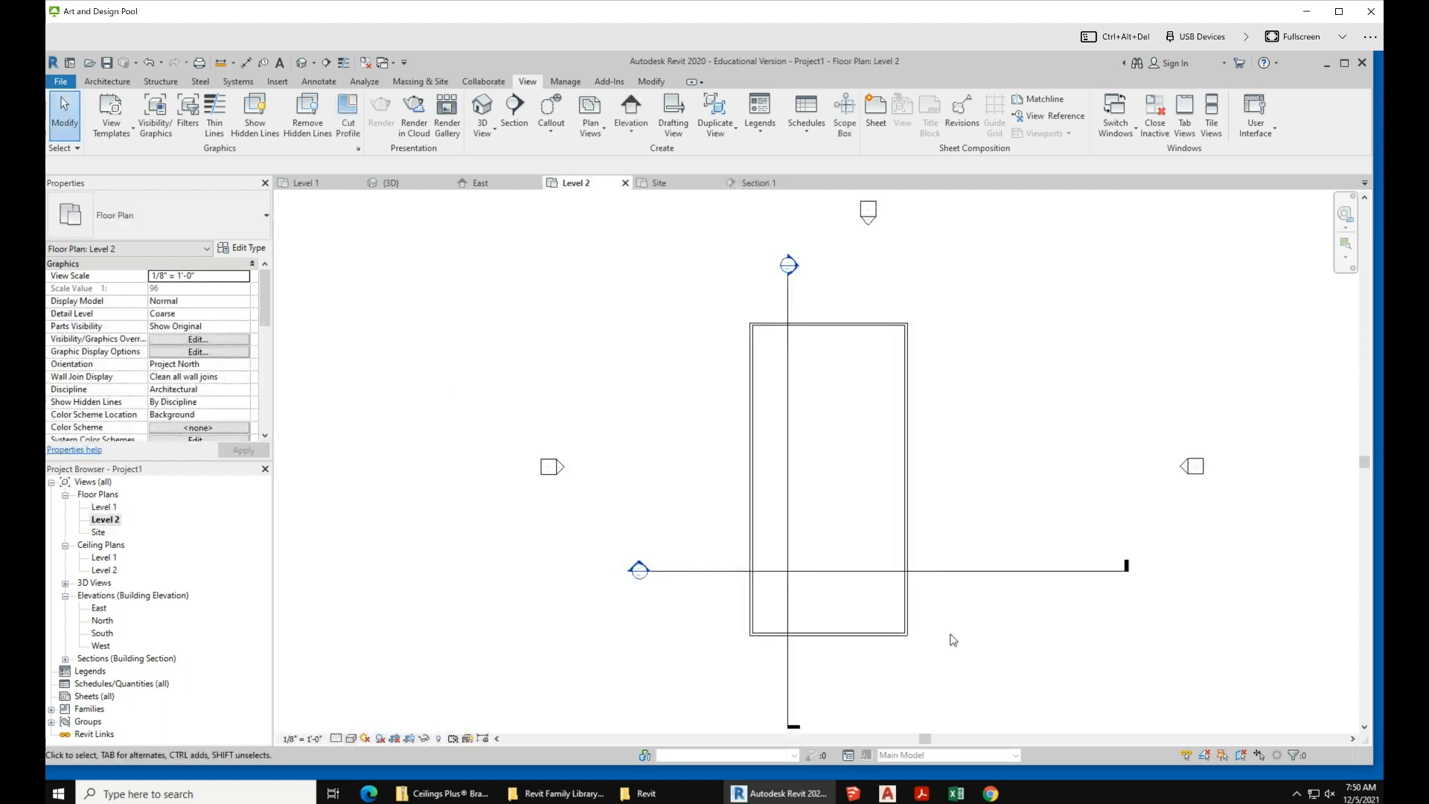
scroll(674, 532, "down", 1)
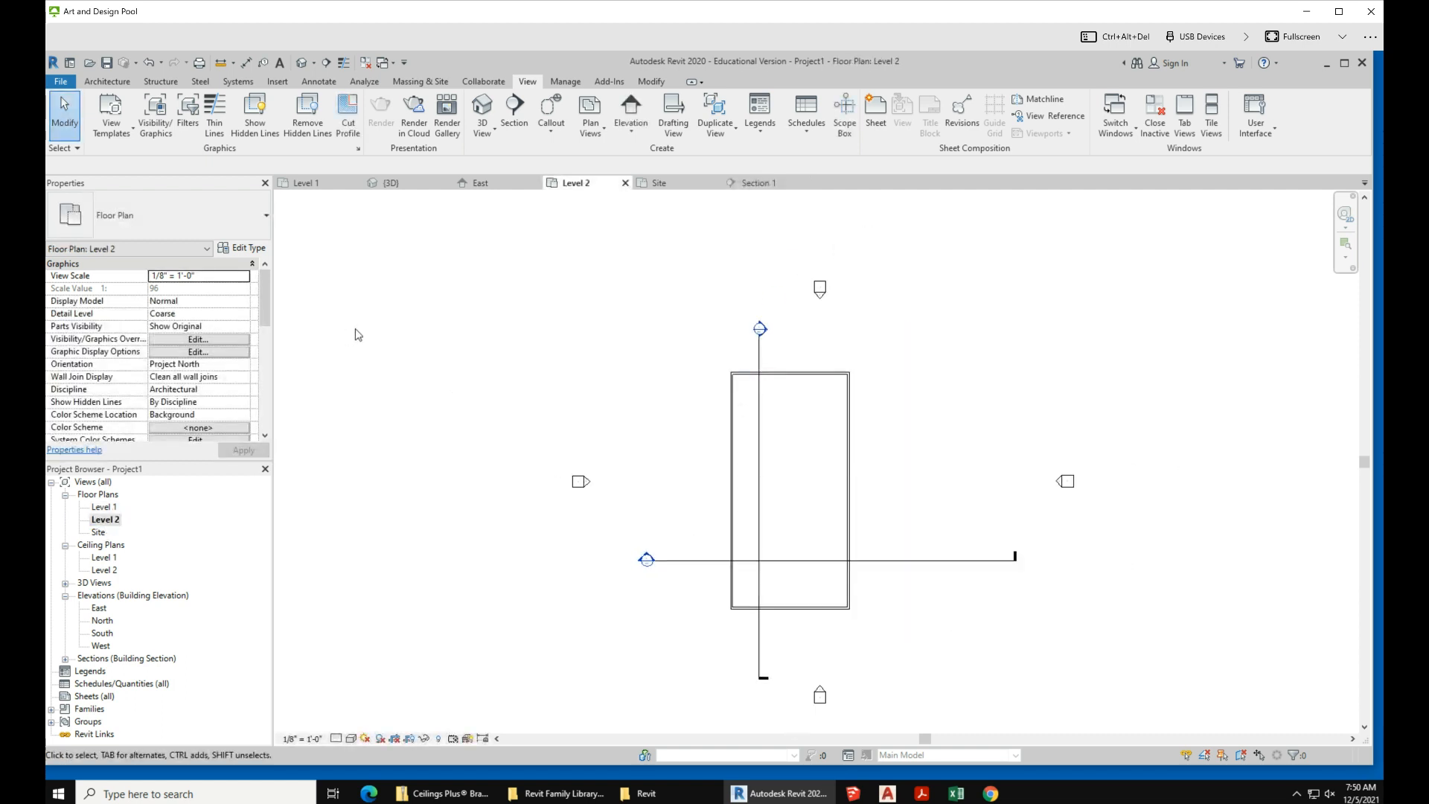
left_click(109, 82)
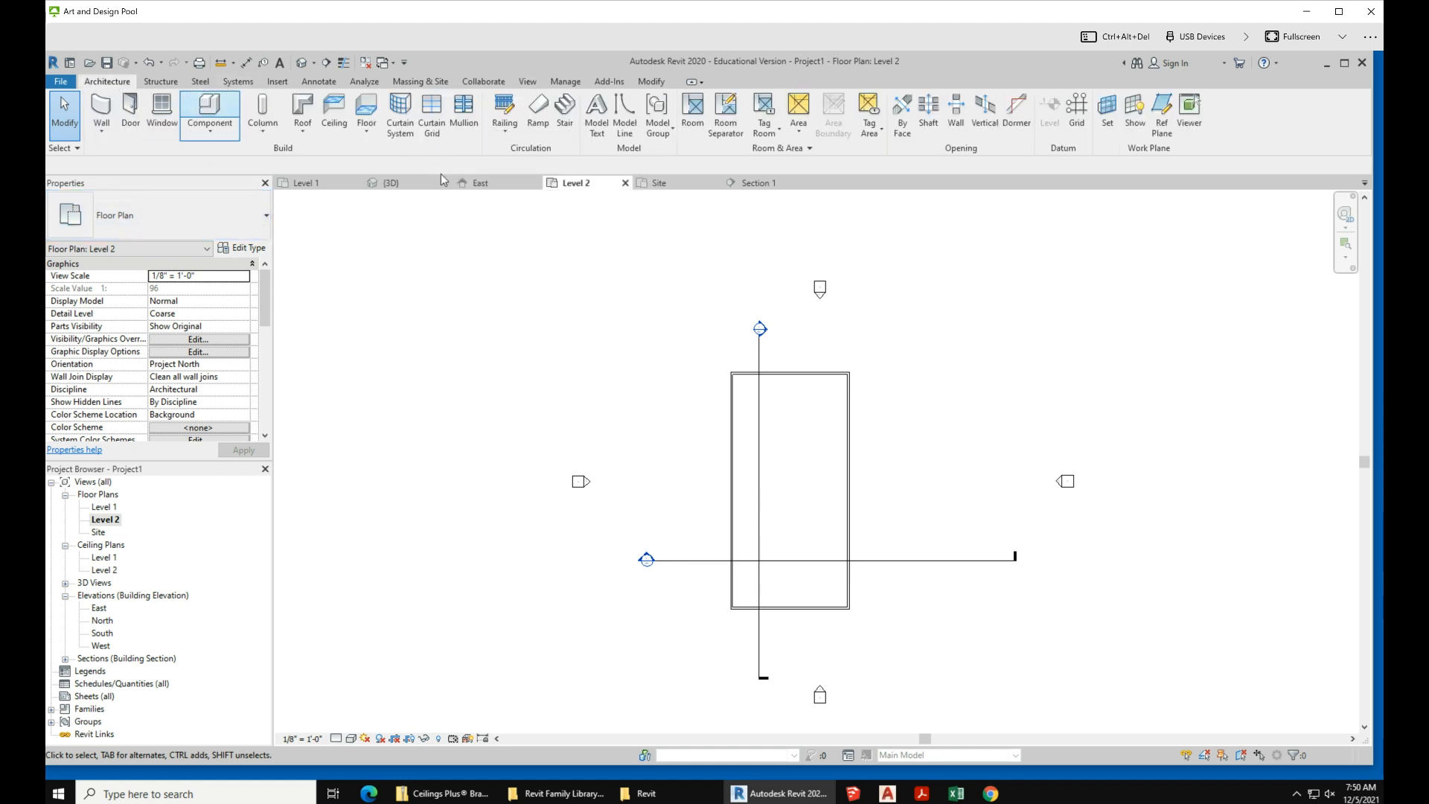
left_click(362, 110)
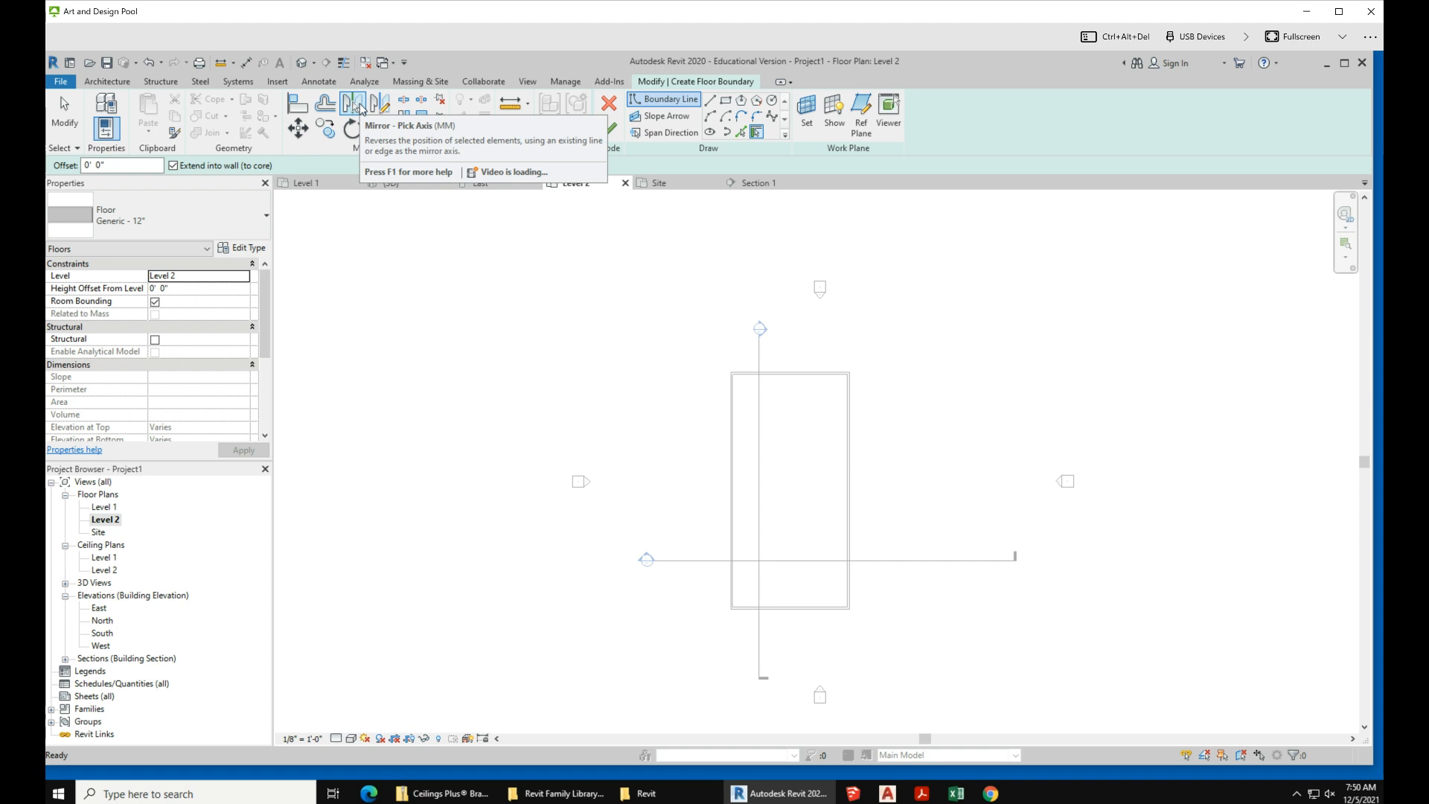
left_click(726, 100)
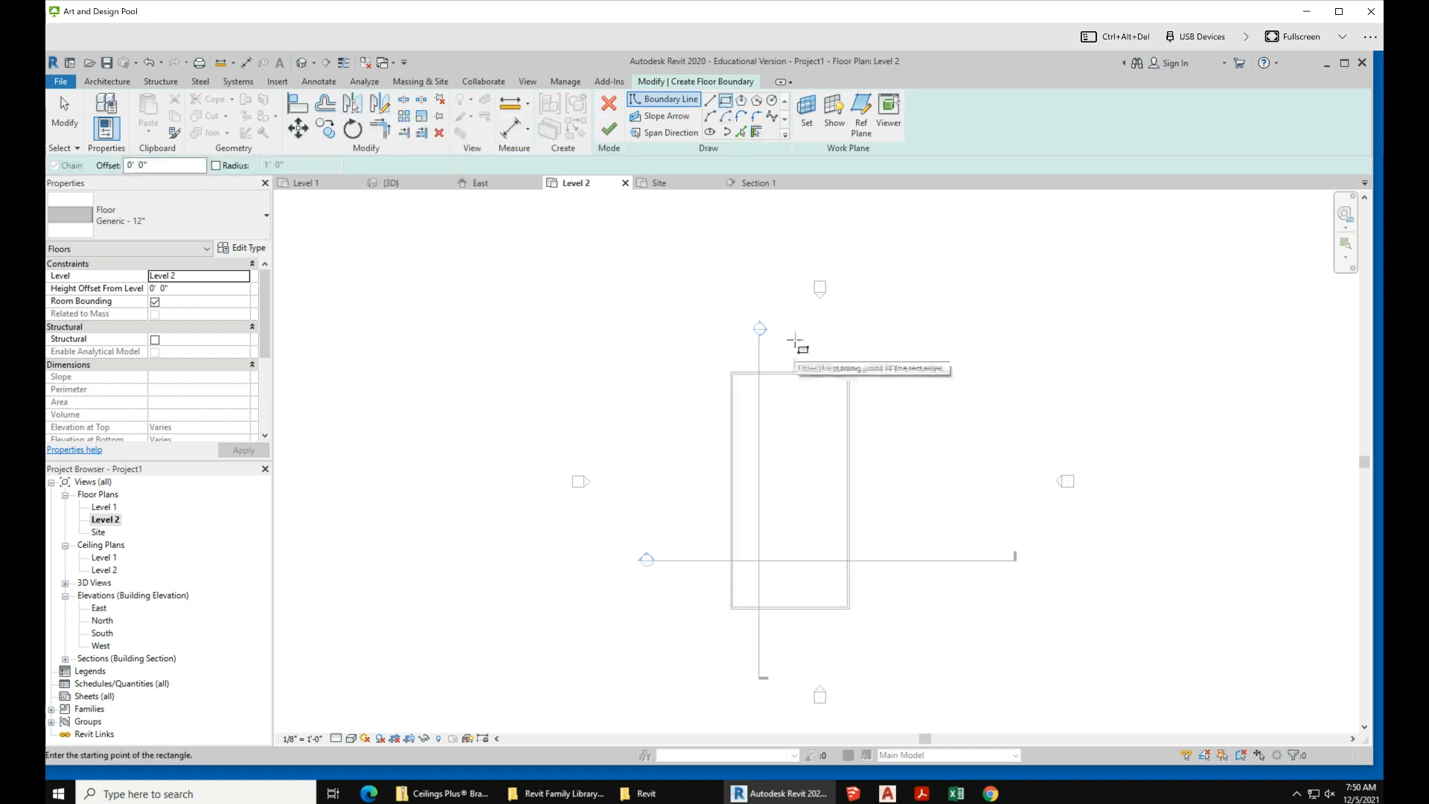
scroll(794, 347, "up", 1)
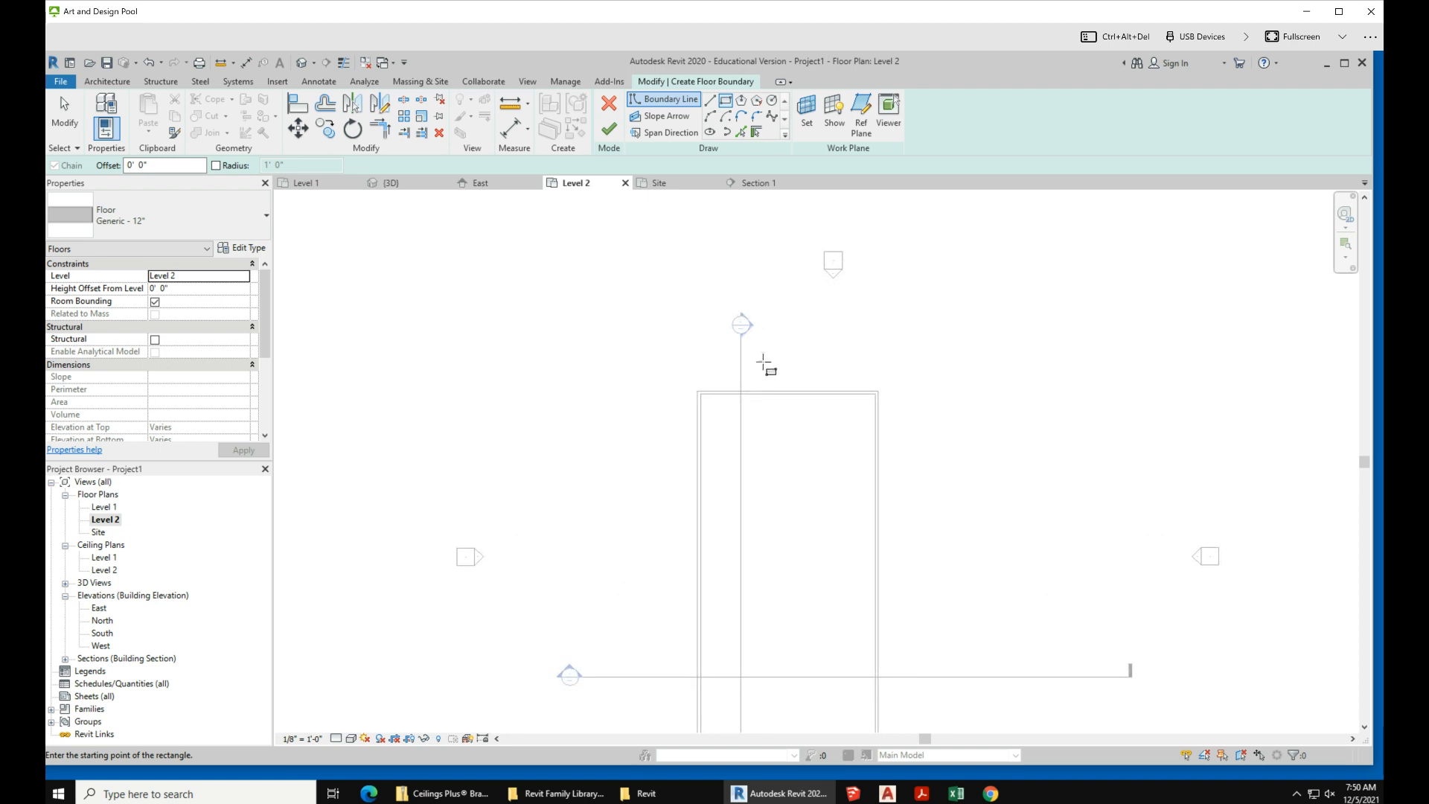
left_click(765, 347)
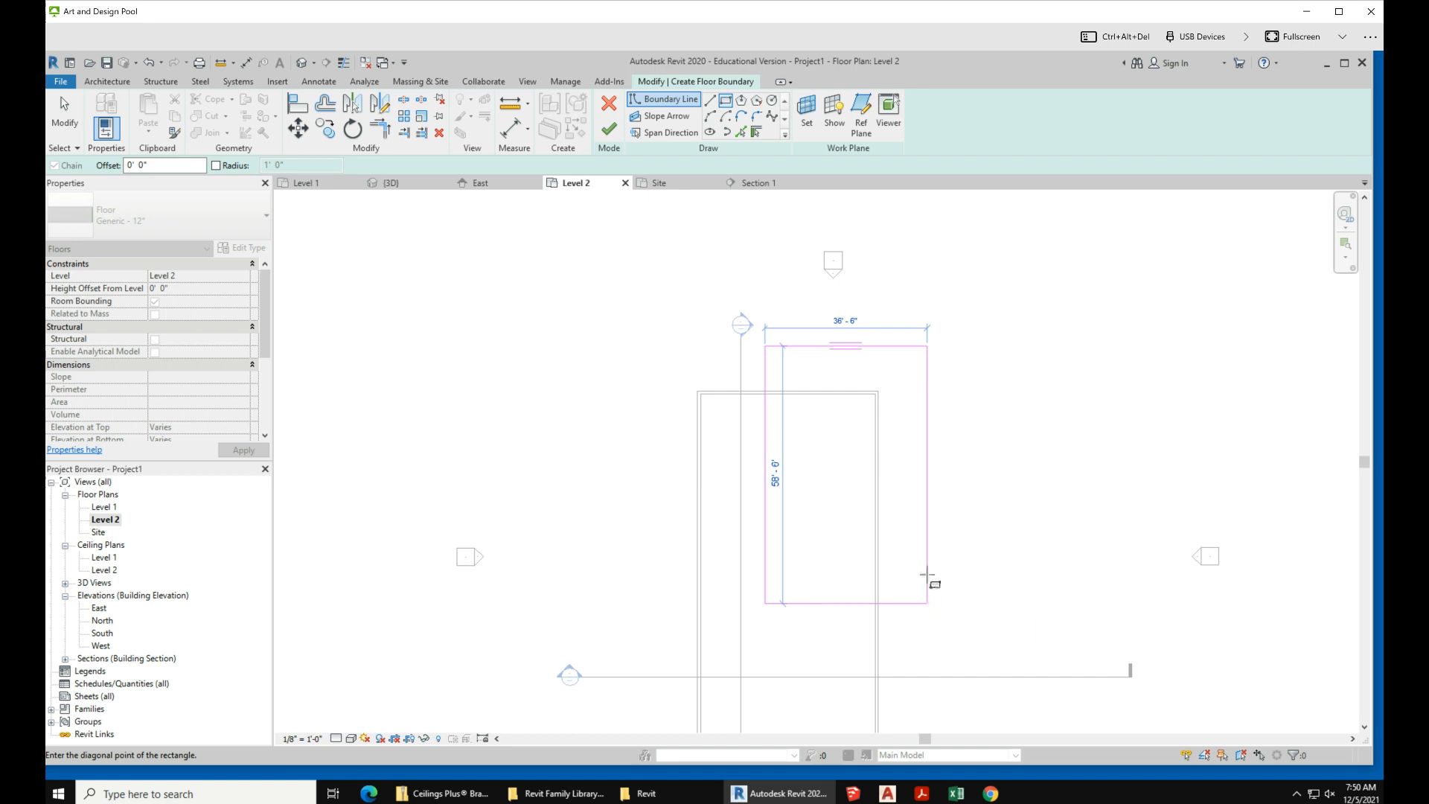
scroll(928, 592, "down", 1)
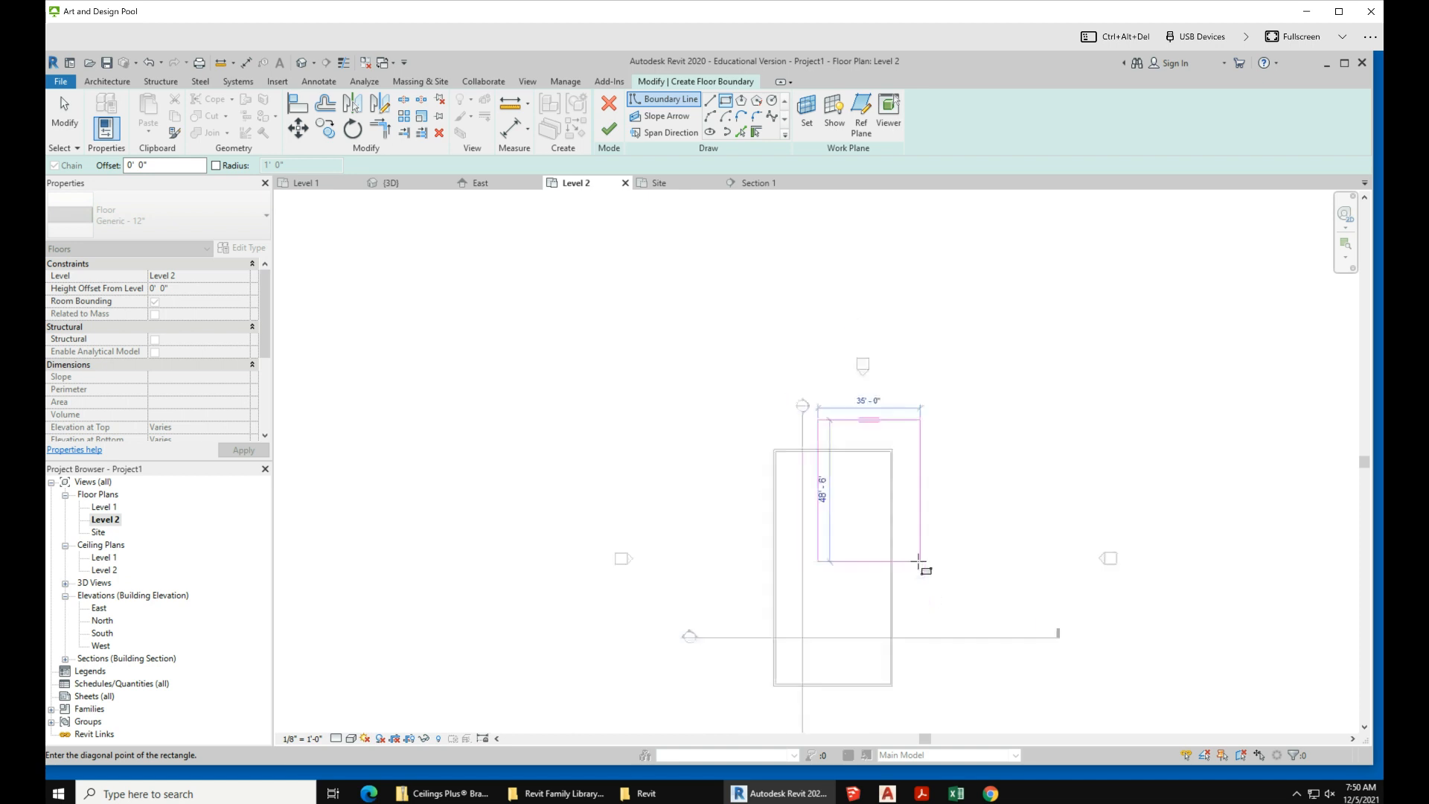
left_click(927, 598)
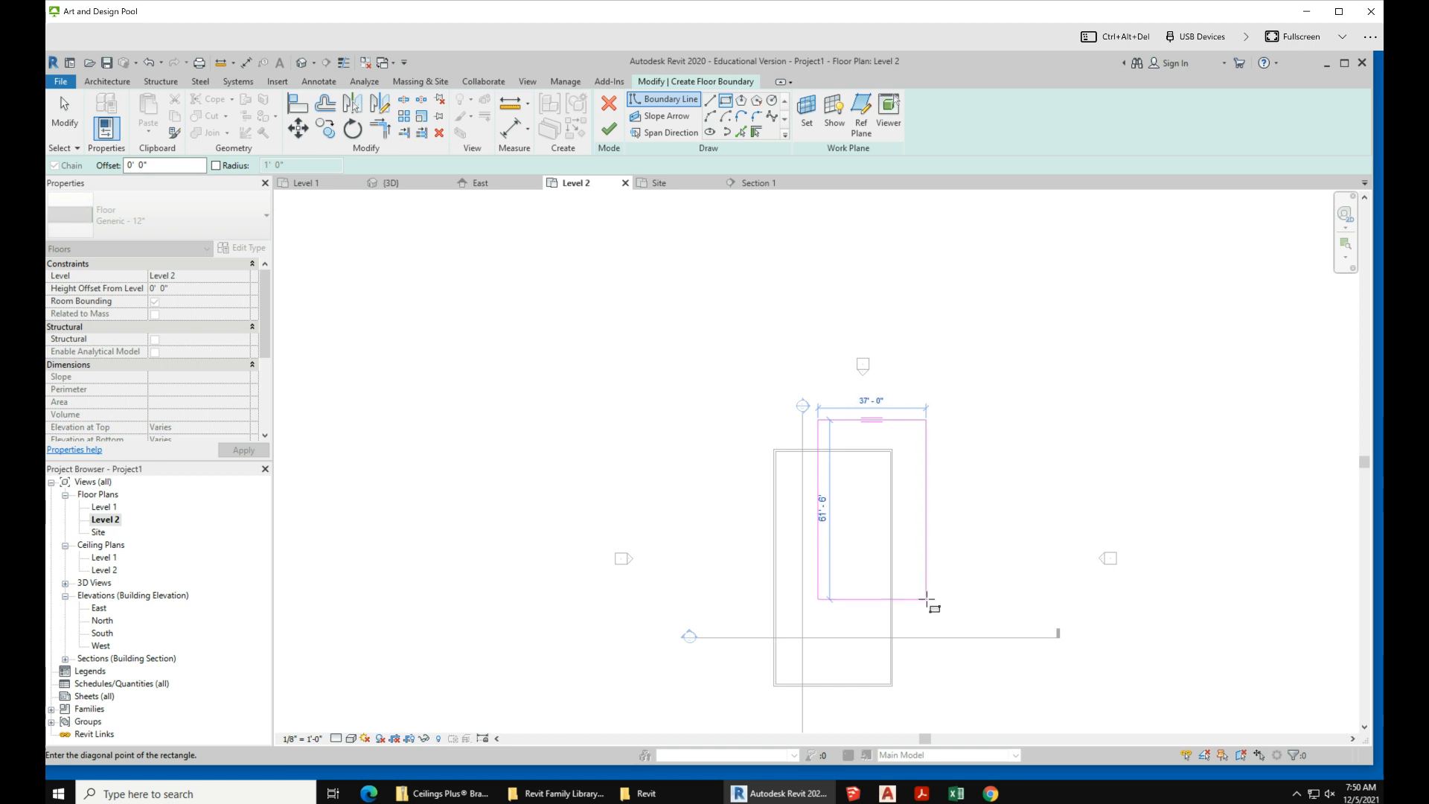
- Move the west boundary line of the floor sketch slightly outward and finish the Generic - 12" floor on Level 2
left_click(65, 115)
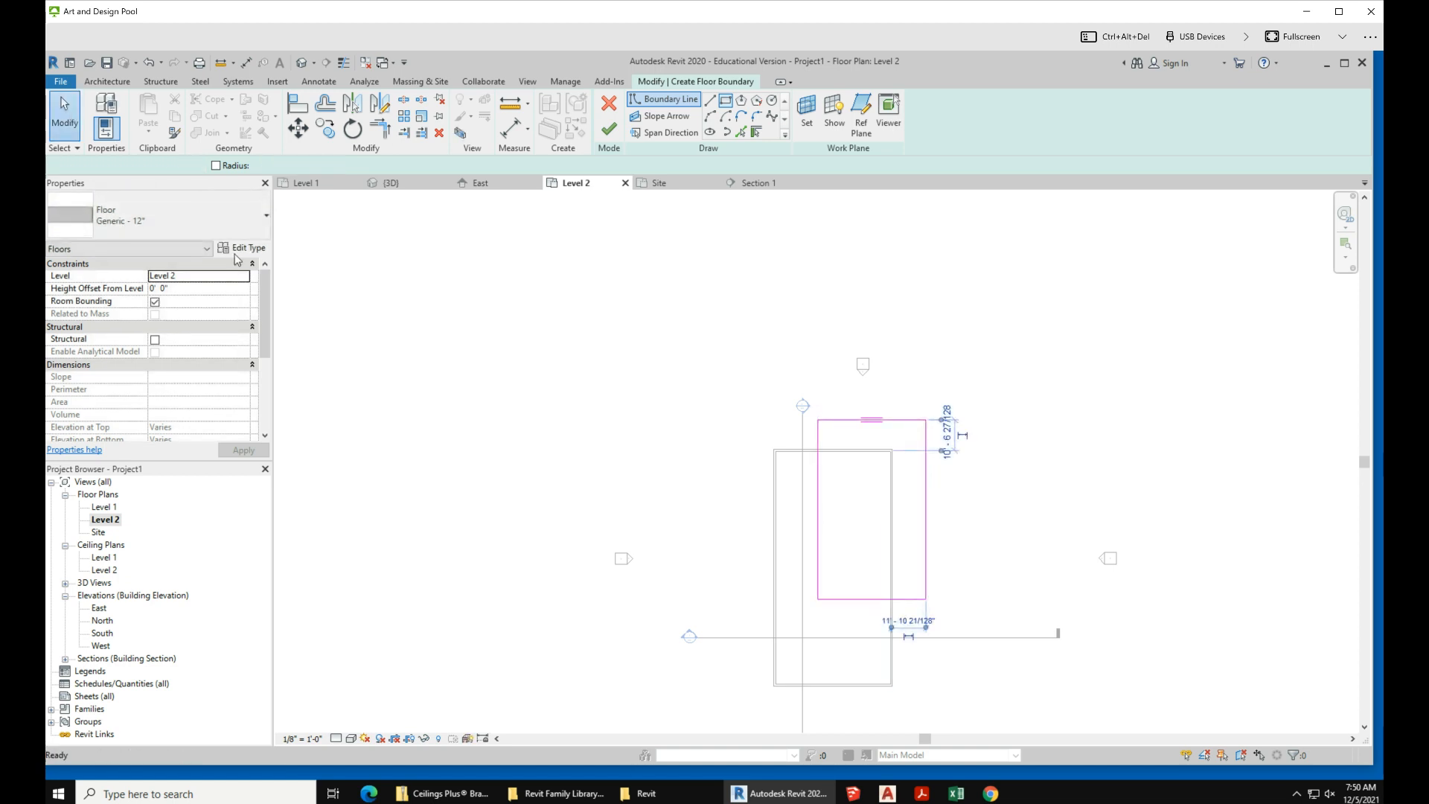
mouse_move(821, 543)
left_mouse_down()
mouse_move(795, 552)
mouse_move(817, 562)
left_mouse_up()
left_click(929, 628)
scroll(930, 630, "up", 1)
scroll(932, 631, "up", 1)
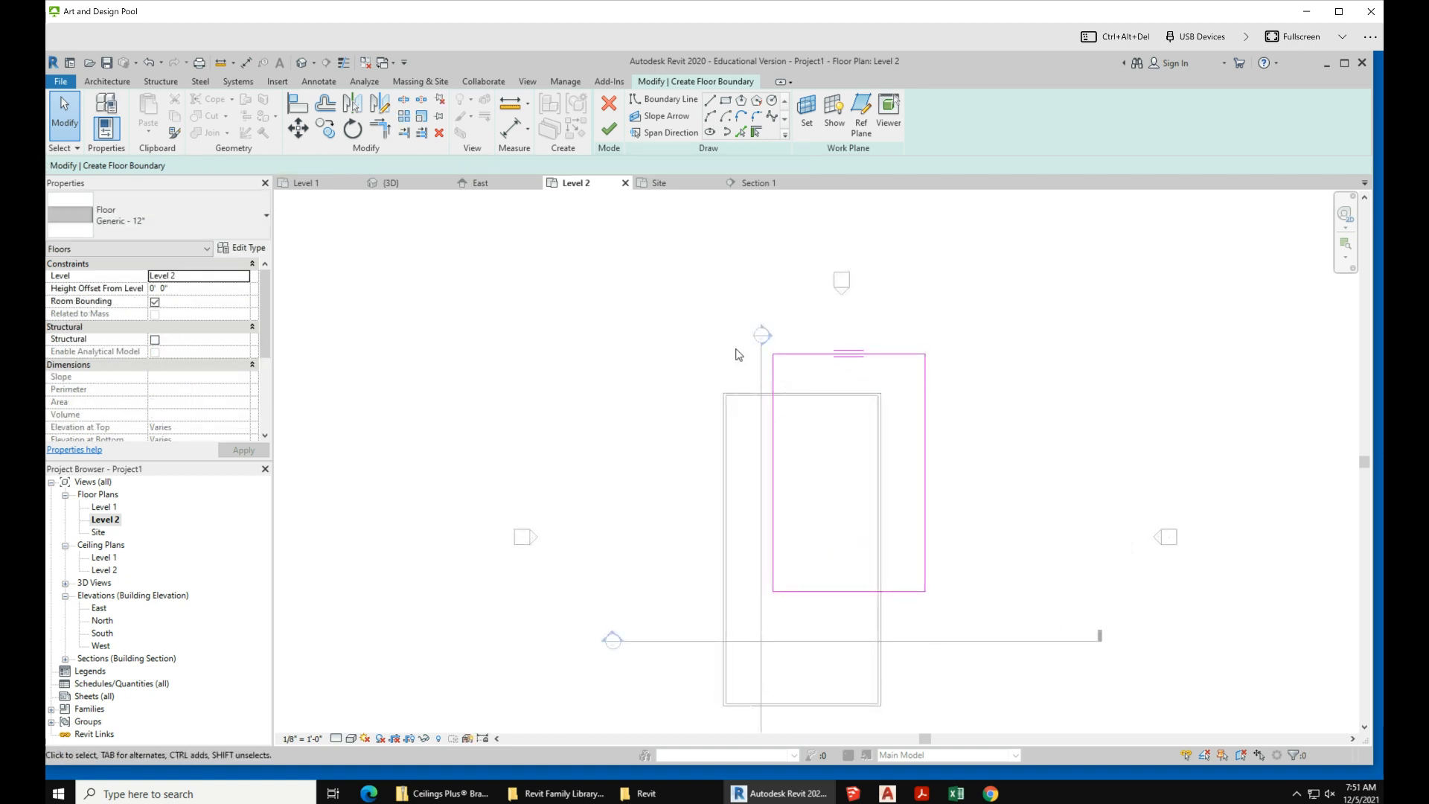
left_click(609, 128)
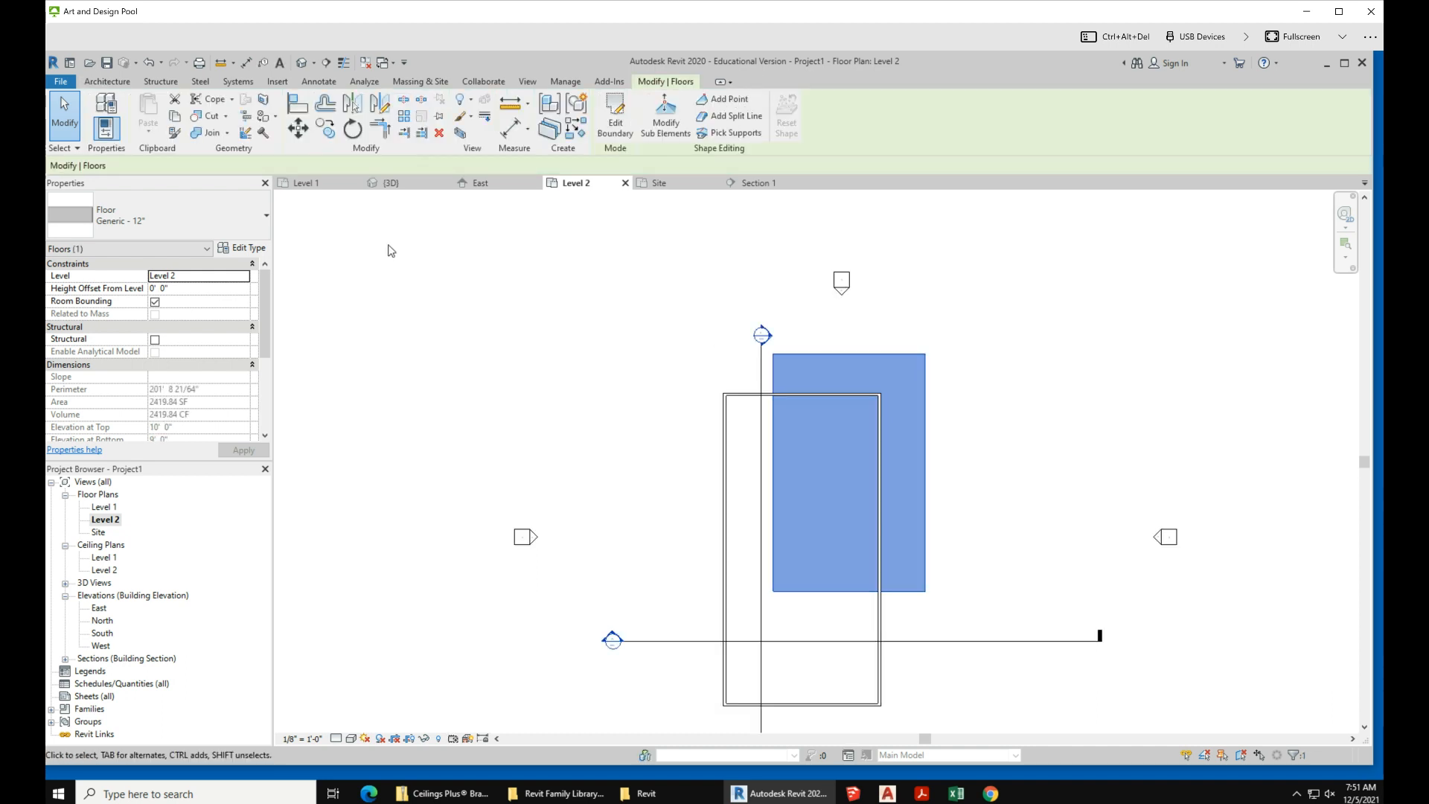
- Examine the Level 2 floor against the walls from several angles in the default 3D view, and check the Level 1 floor plan
scroll(668, 472, "down", 2)
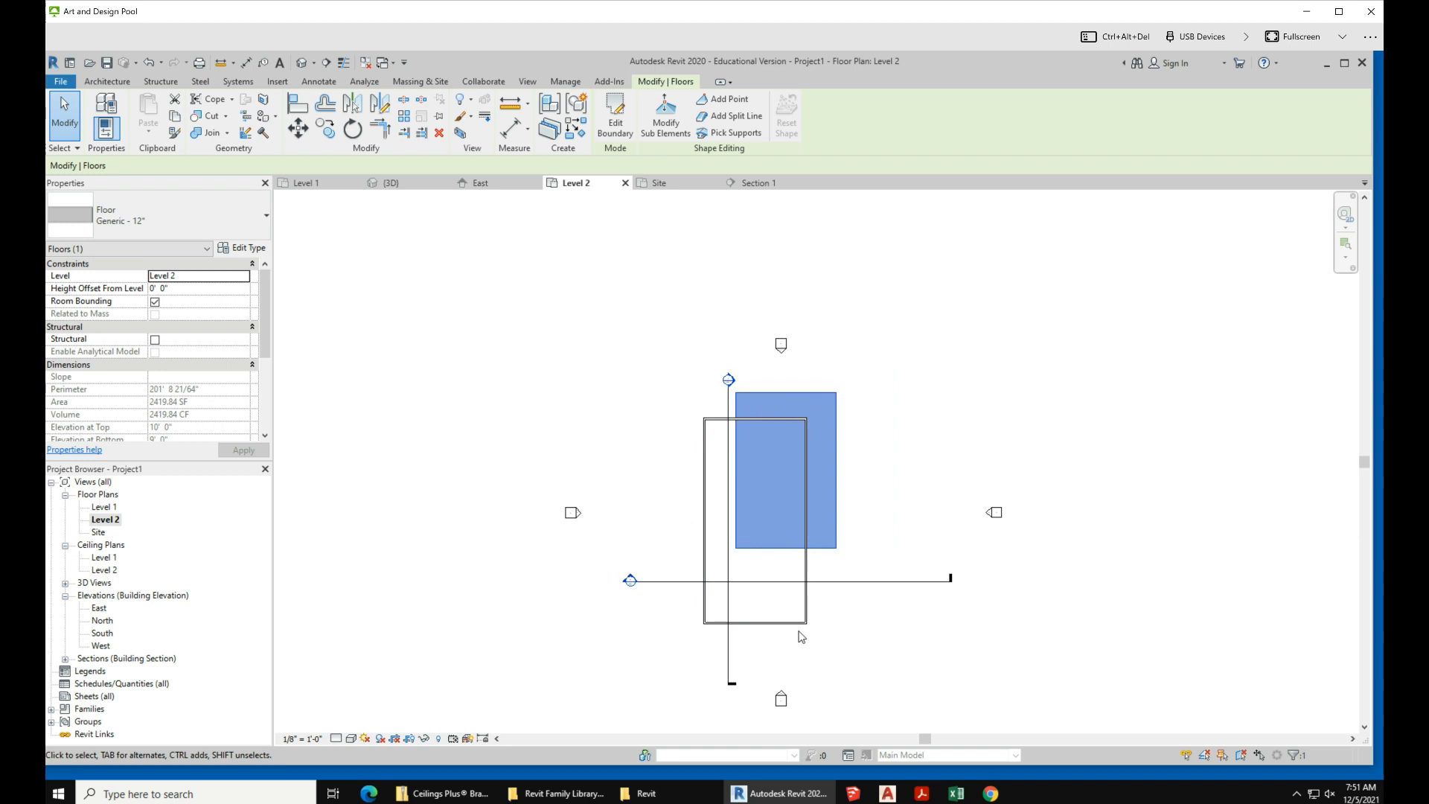
scroll(810, 627, "up", 1)
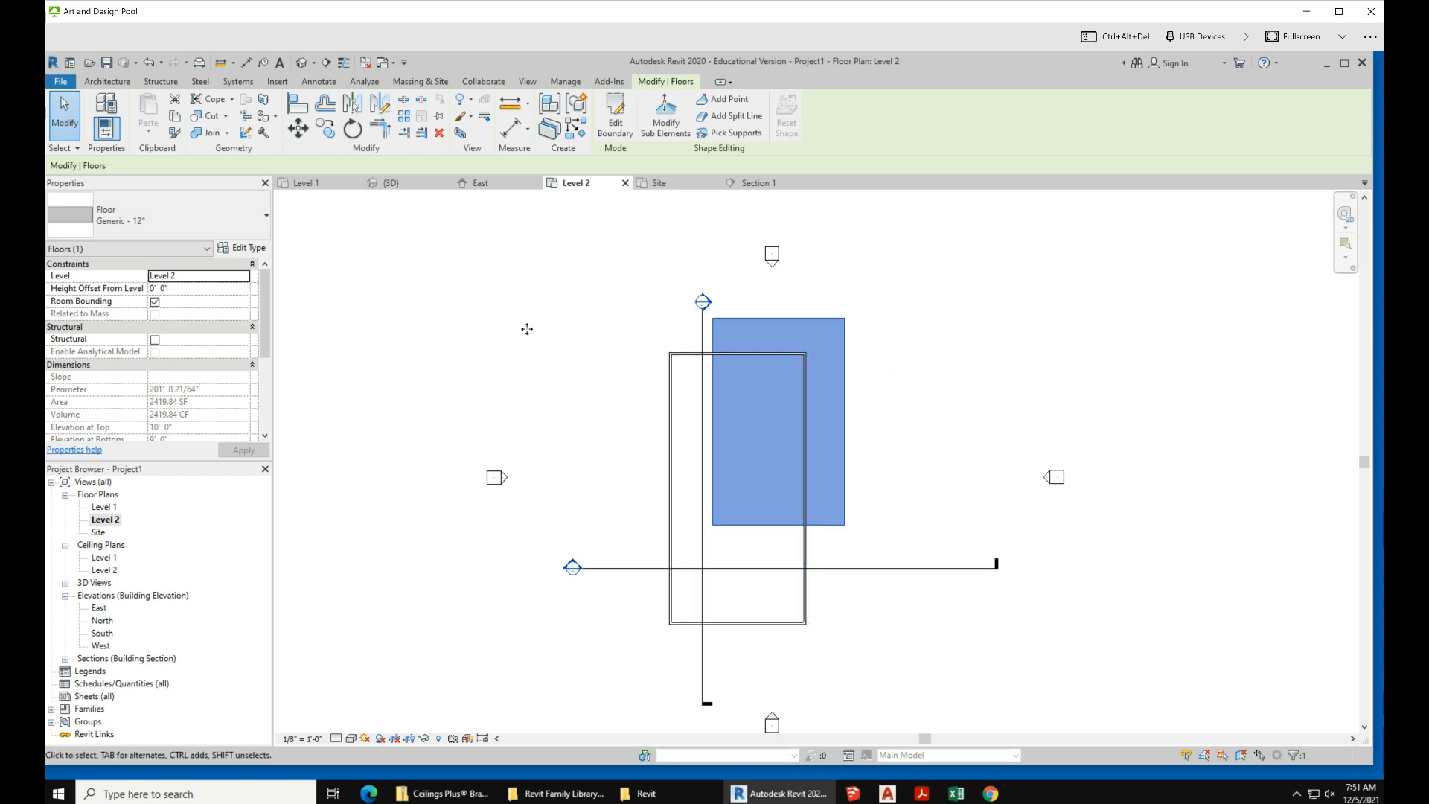
left_click(303, 66)
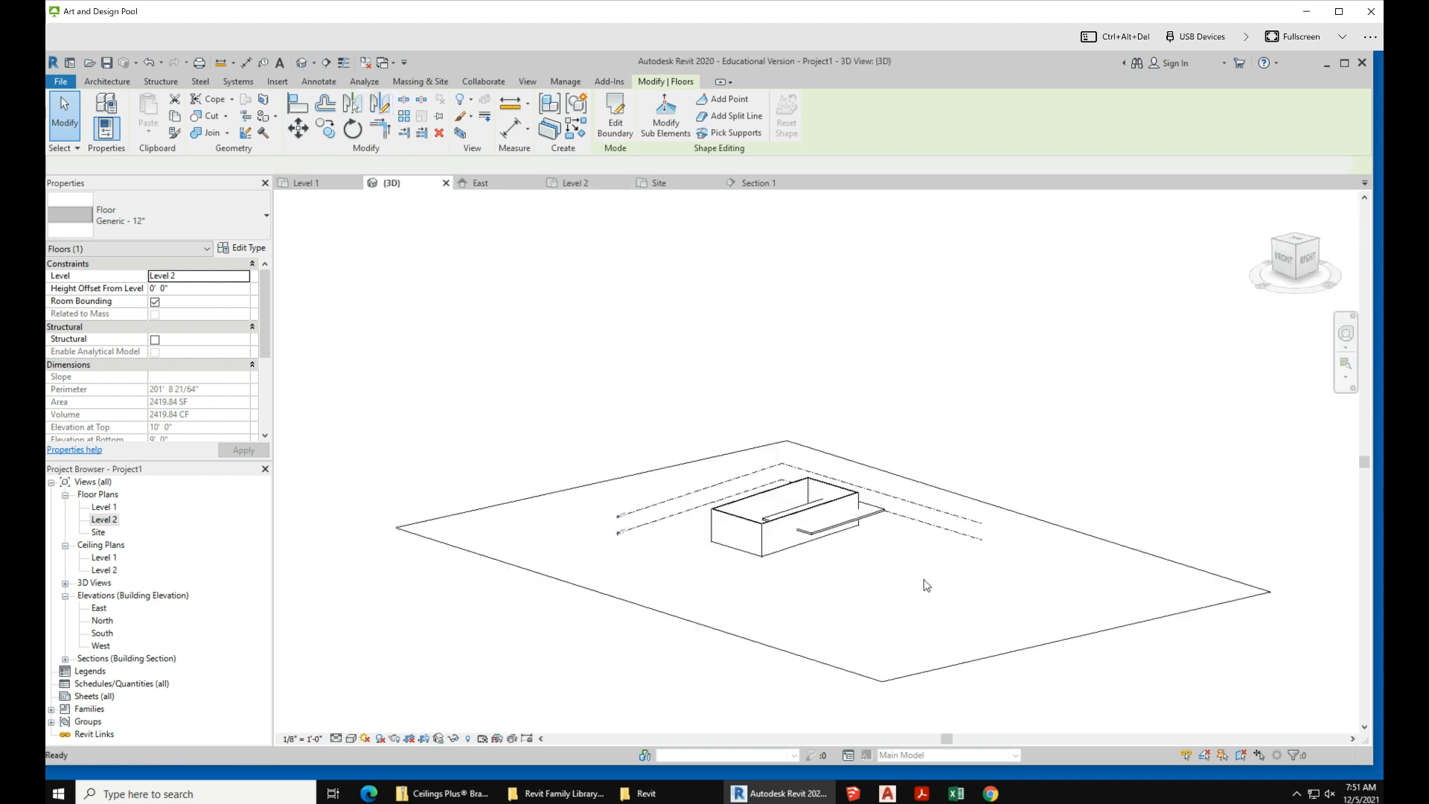
scroll(858, 543, "up", 2)
middle_click_drag(743, 623, 1001, 674, "shift")
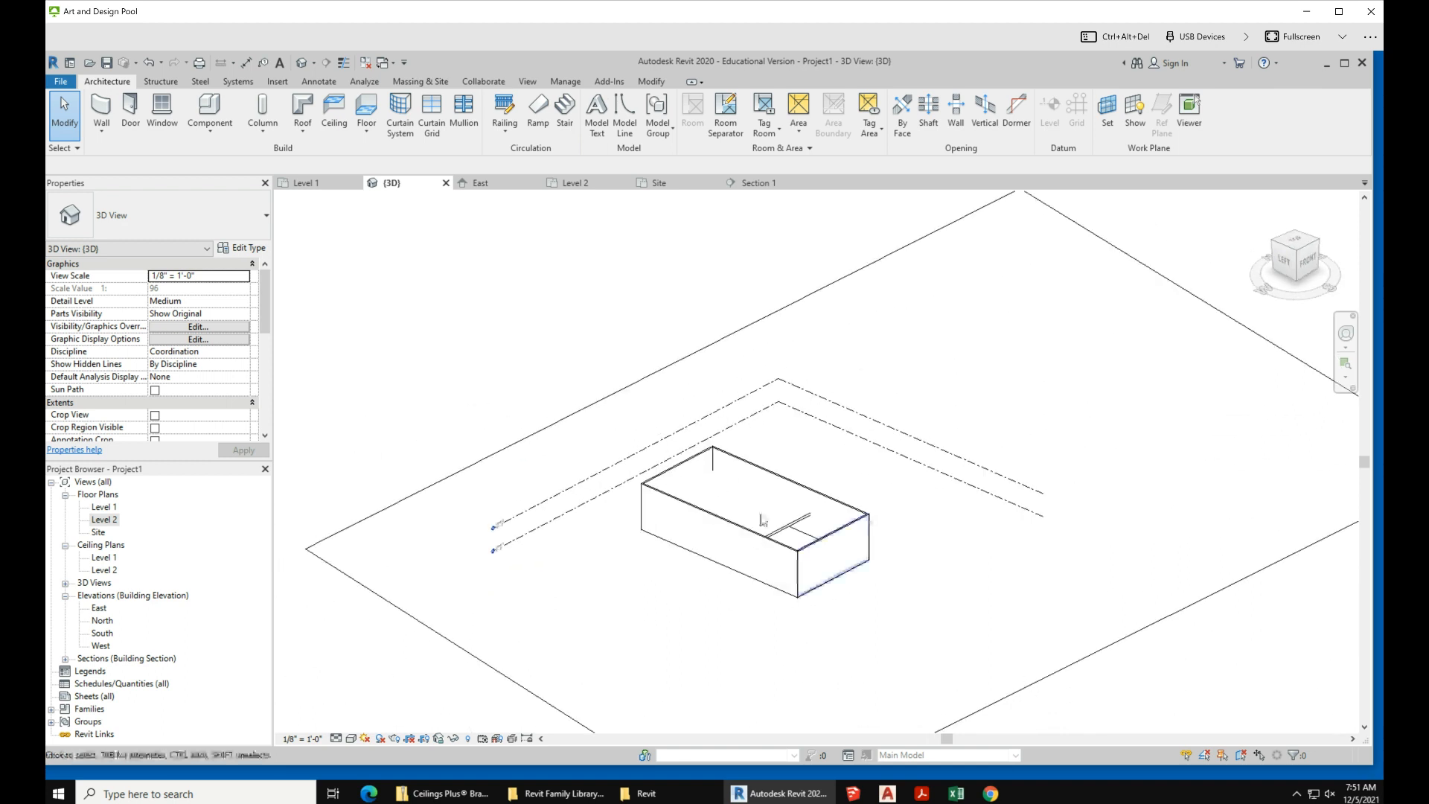
scroll(763, 520, "down", 4)
middle_click_drag(852, 672, 836, 708, "shift")
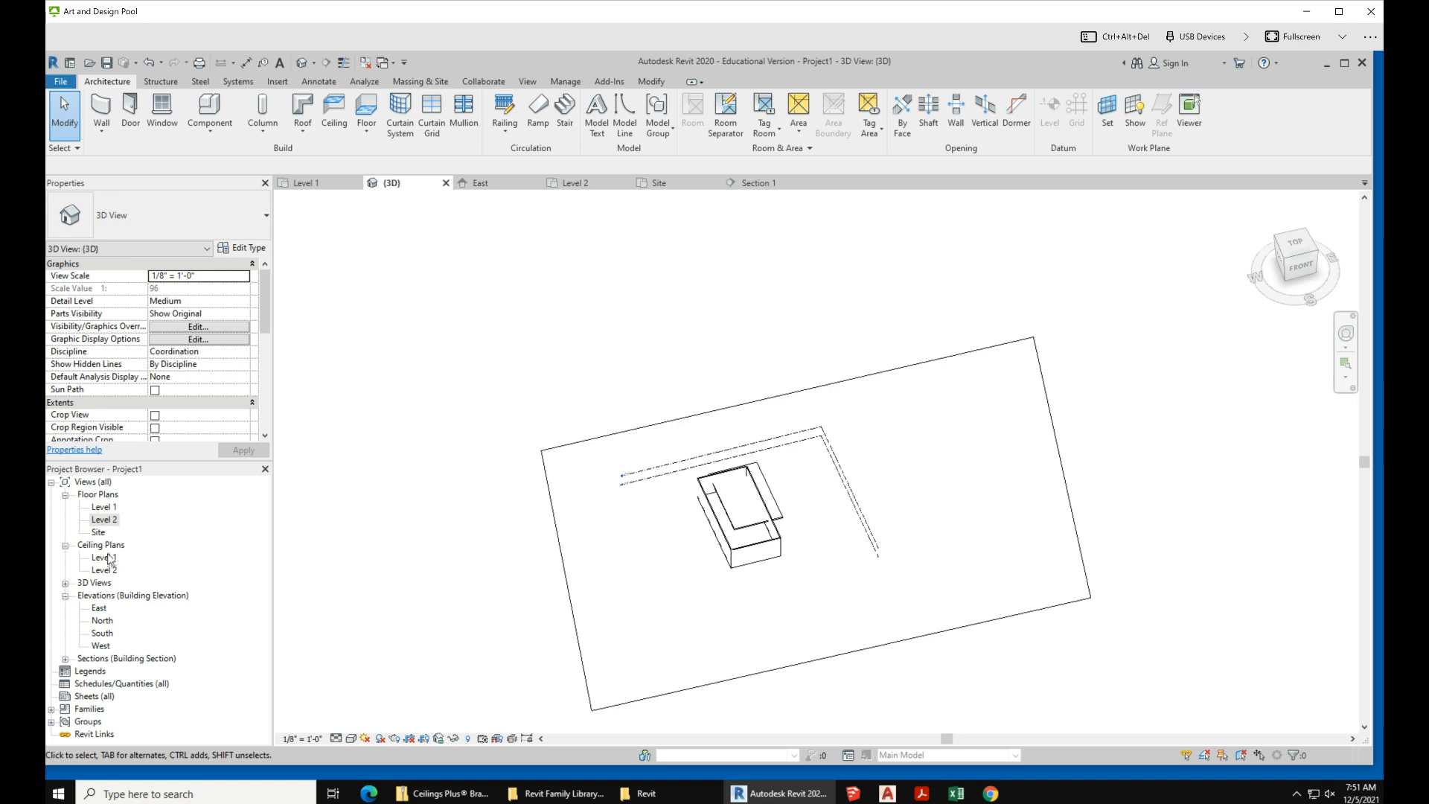
double_click(104, 507)
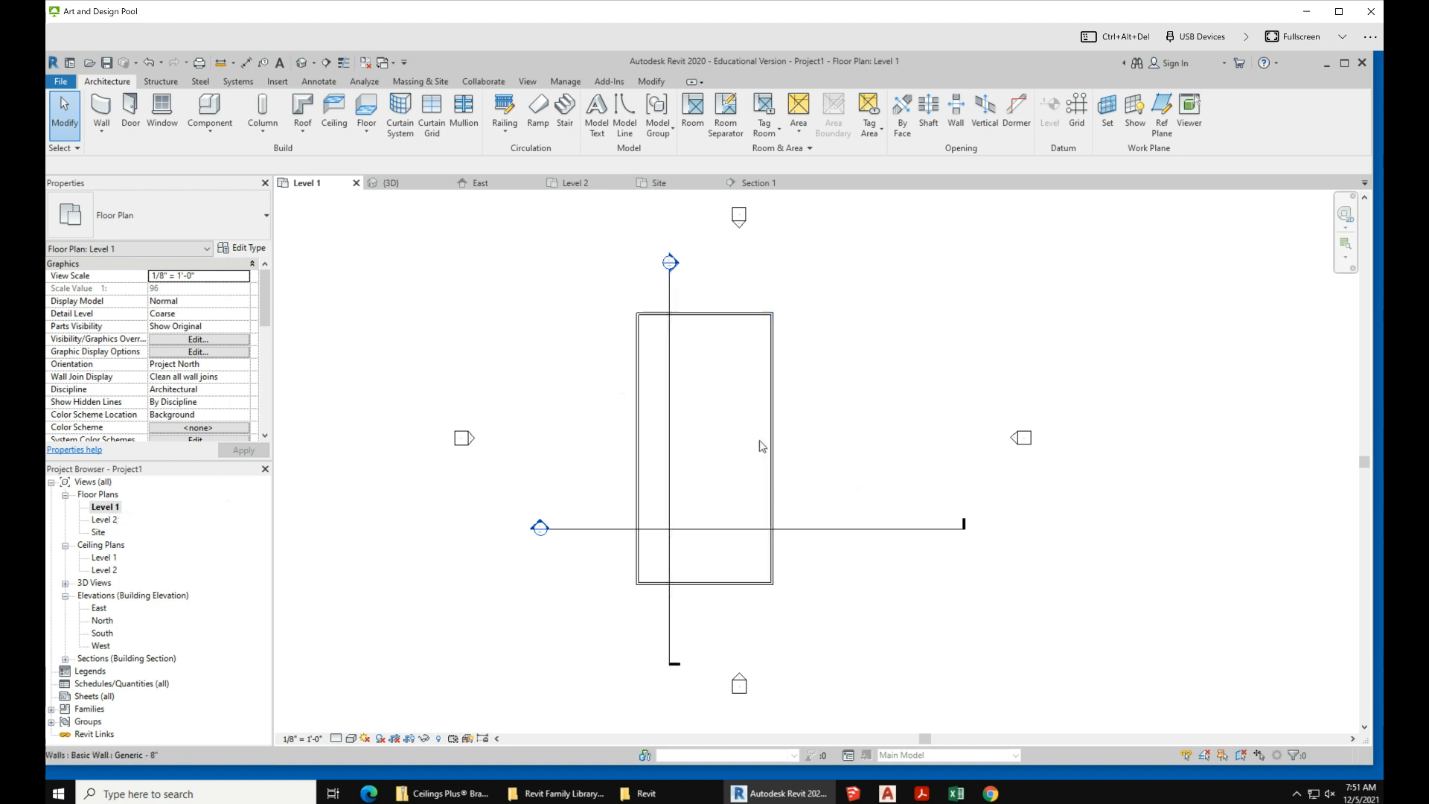
- In the Level 2 floor plan, move the north-south section line east and the west-east section line north so both cut the upper floor
double_click(105, 519)
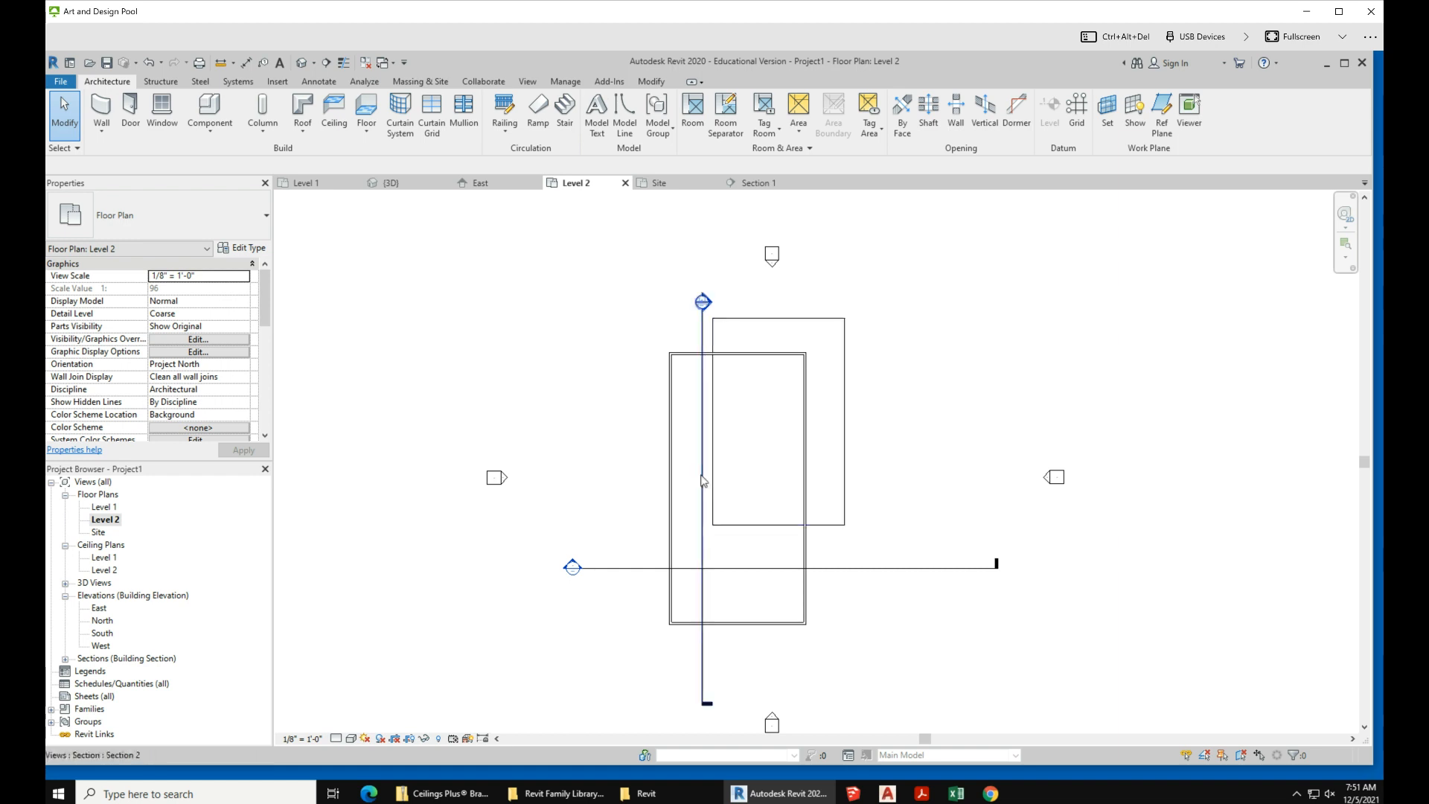
left_click_drag(703, 480, 726, 471)
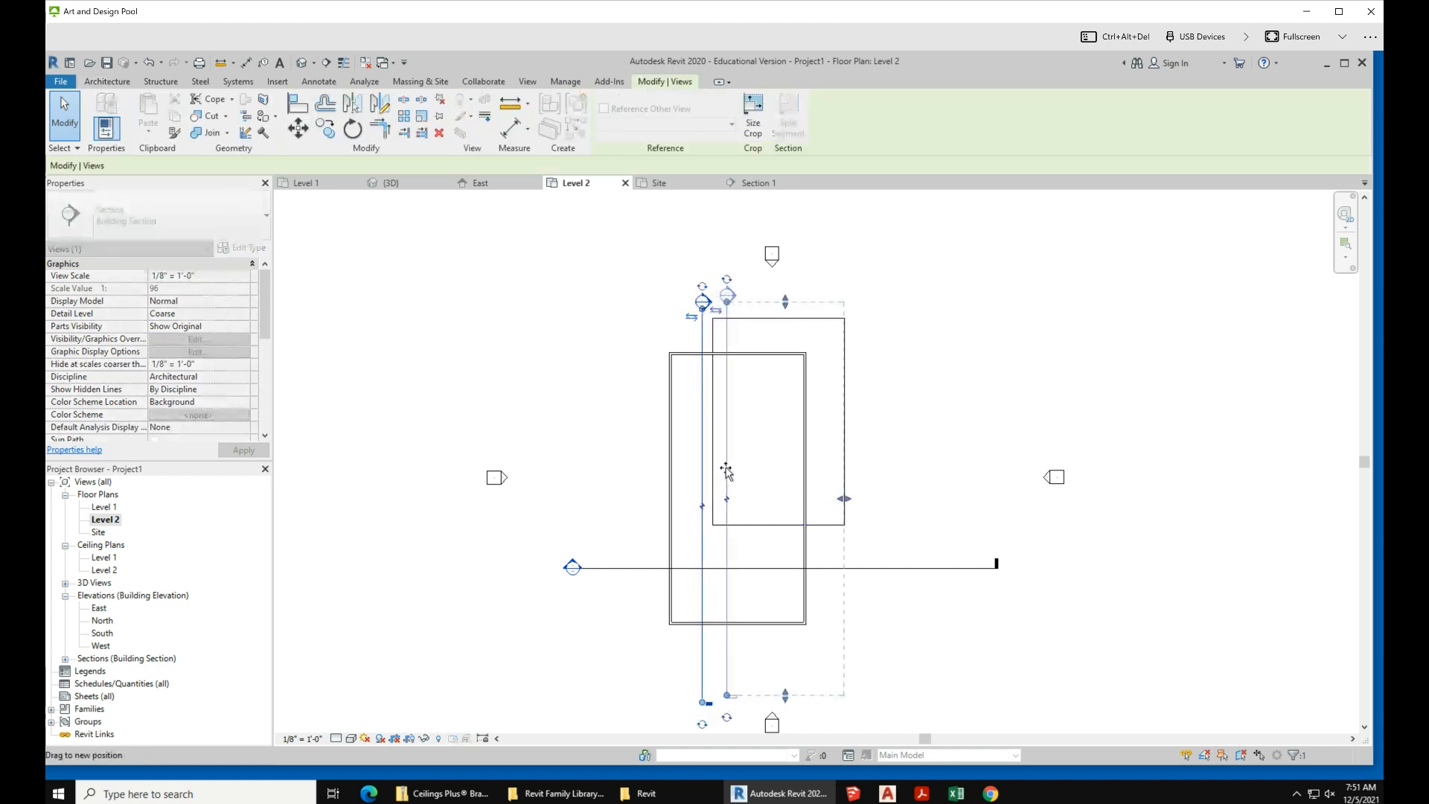
left_click_drag(726, 471, 726, 471)
left_click(956, 660)
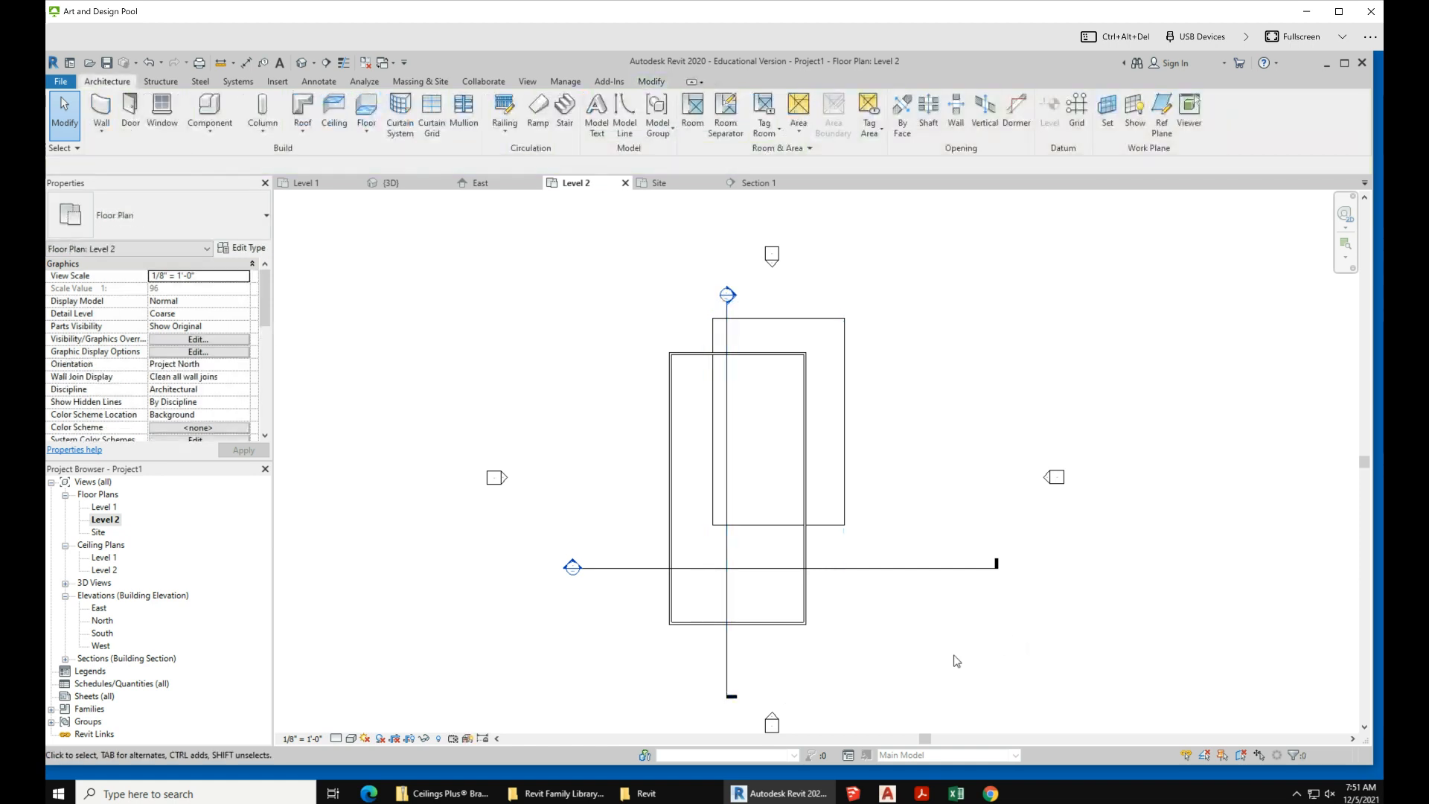
left_click(914, 568)
left_click_drag(906, 547, 901, 512)
left_click(934, 657)
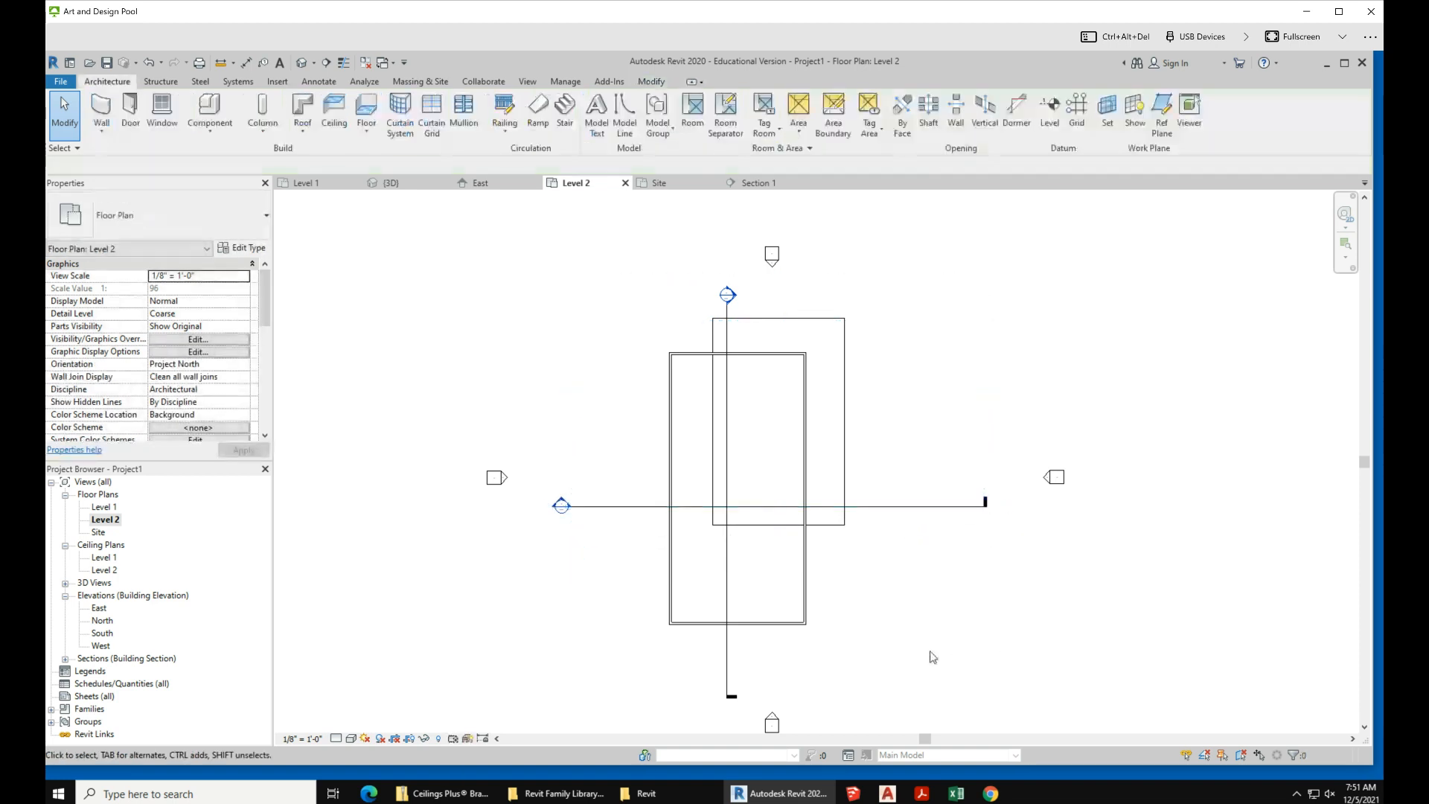
- Open the view of the north-south section and examine how both floors meet the walls and ground
left_click(727, 658)
right_click(726, 656)
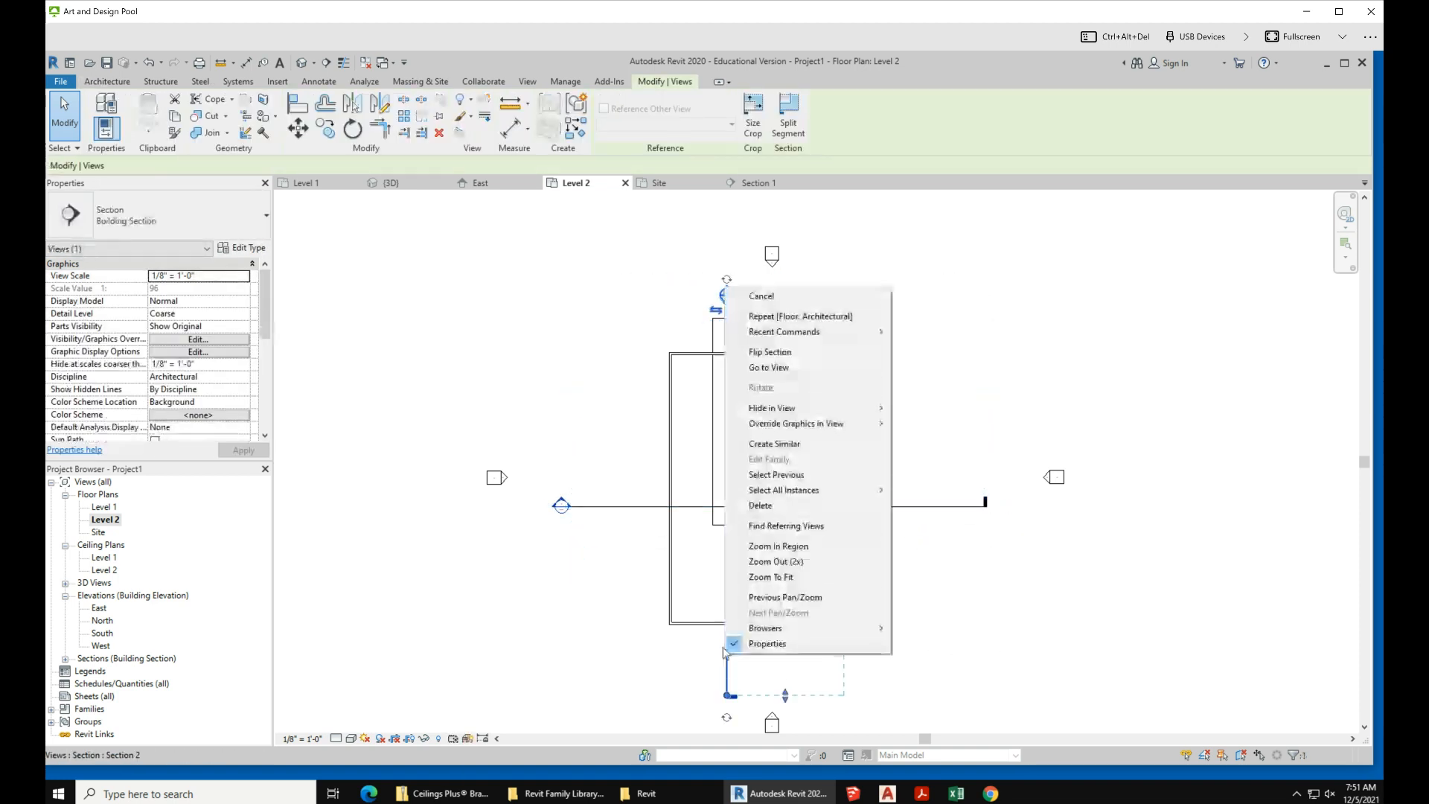
left_click(822, 368)
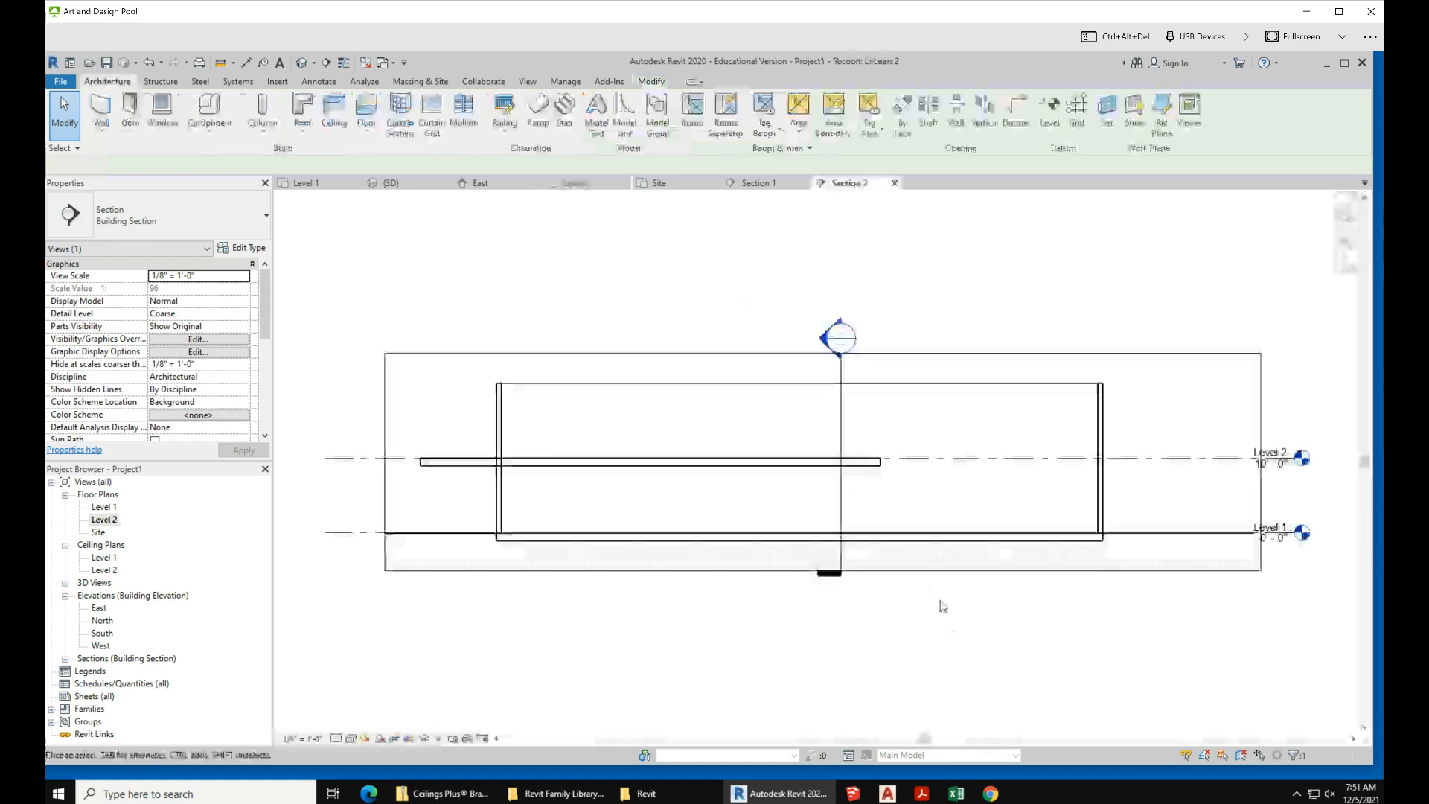
scroll(706, 581, "down", 2)
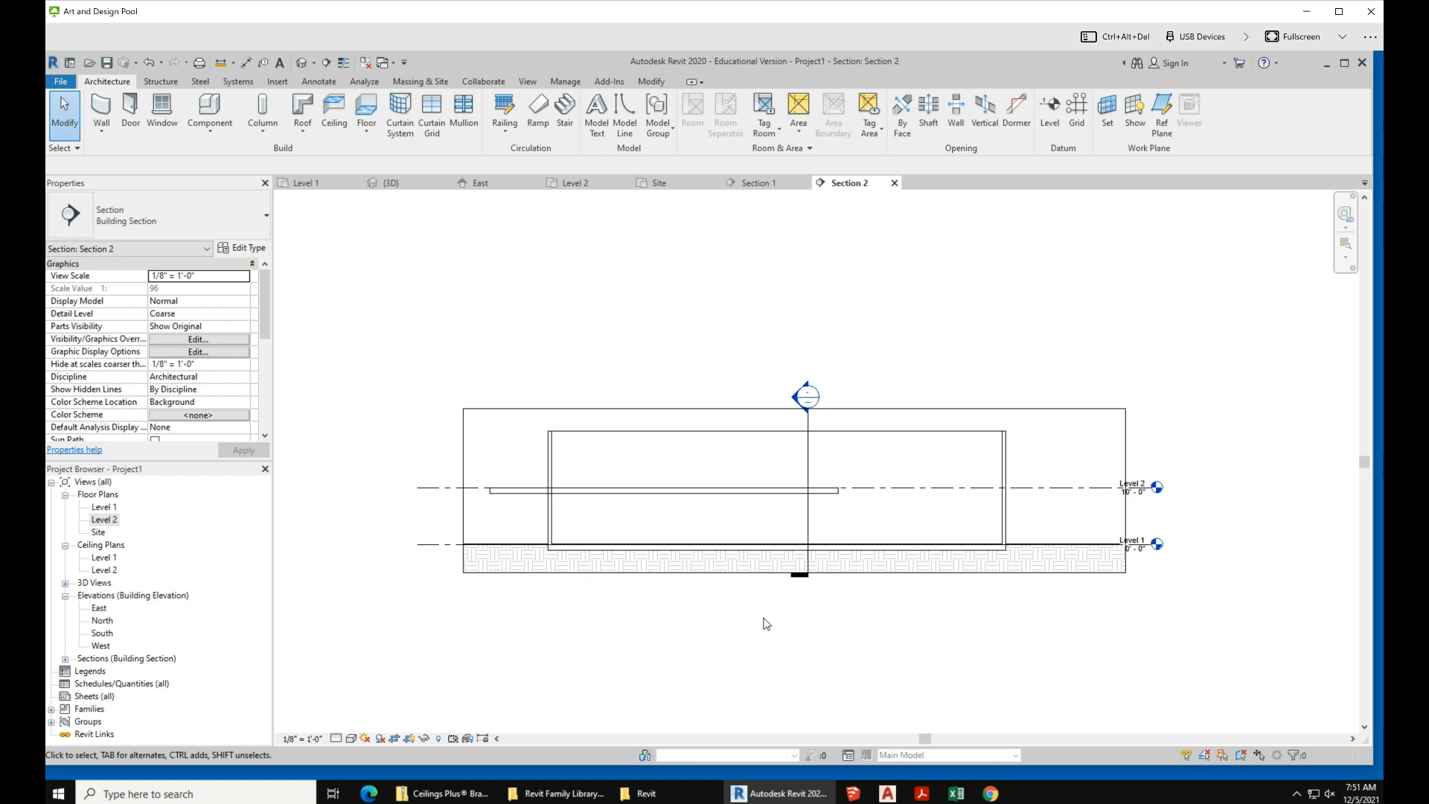
- Open the view of the west-east section from its line and examine how the Level 2 floor meets the walls
left_click(687, 490)
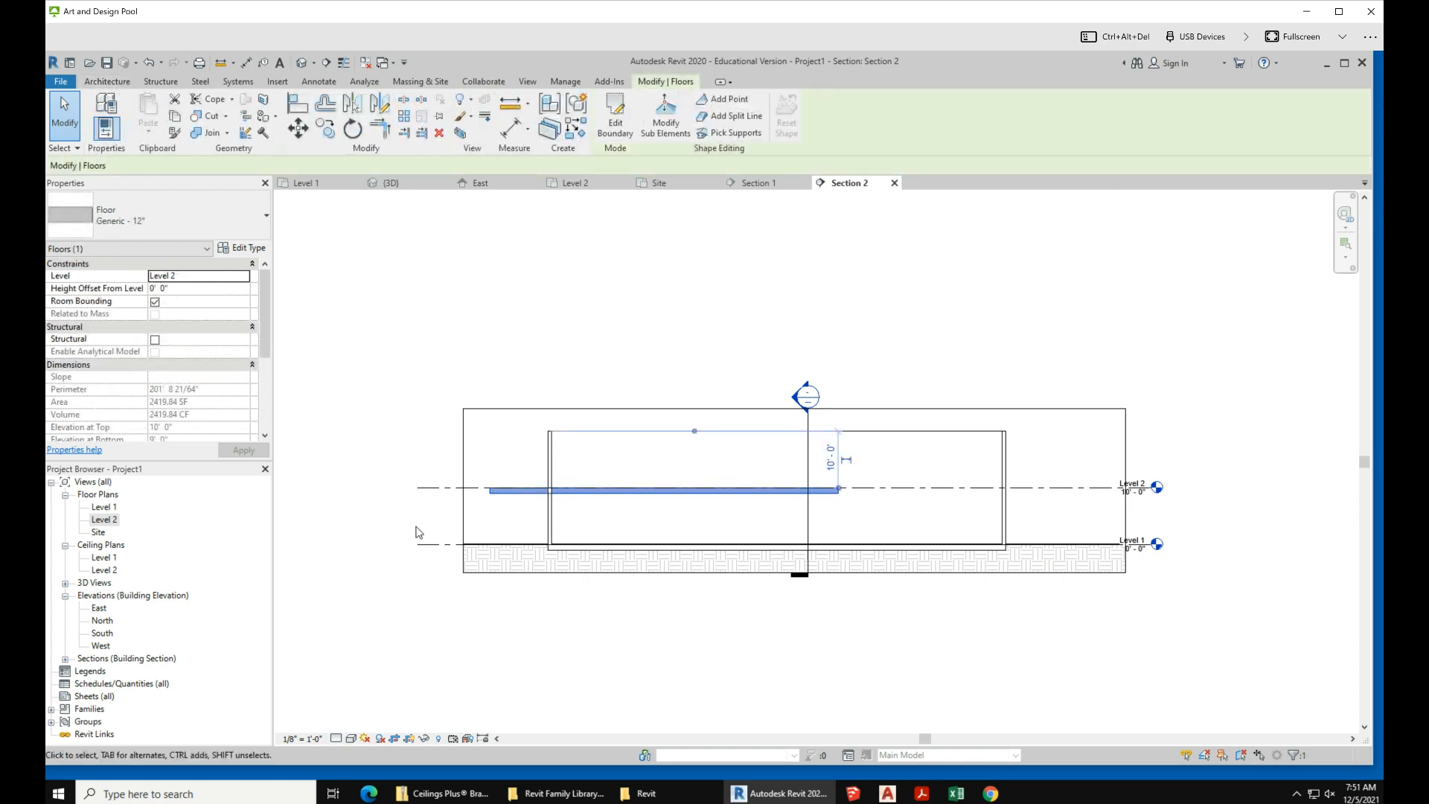
left_click(633, 625)
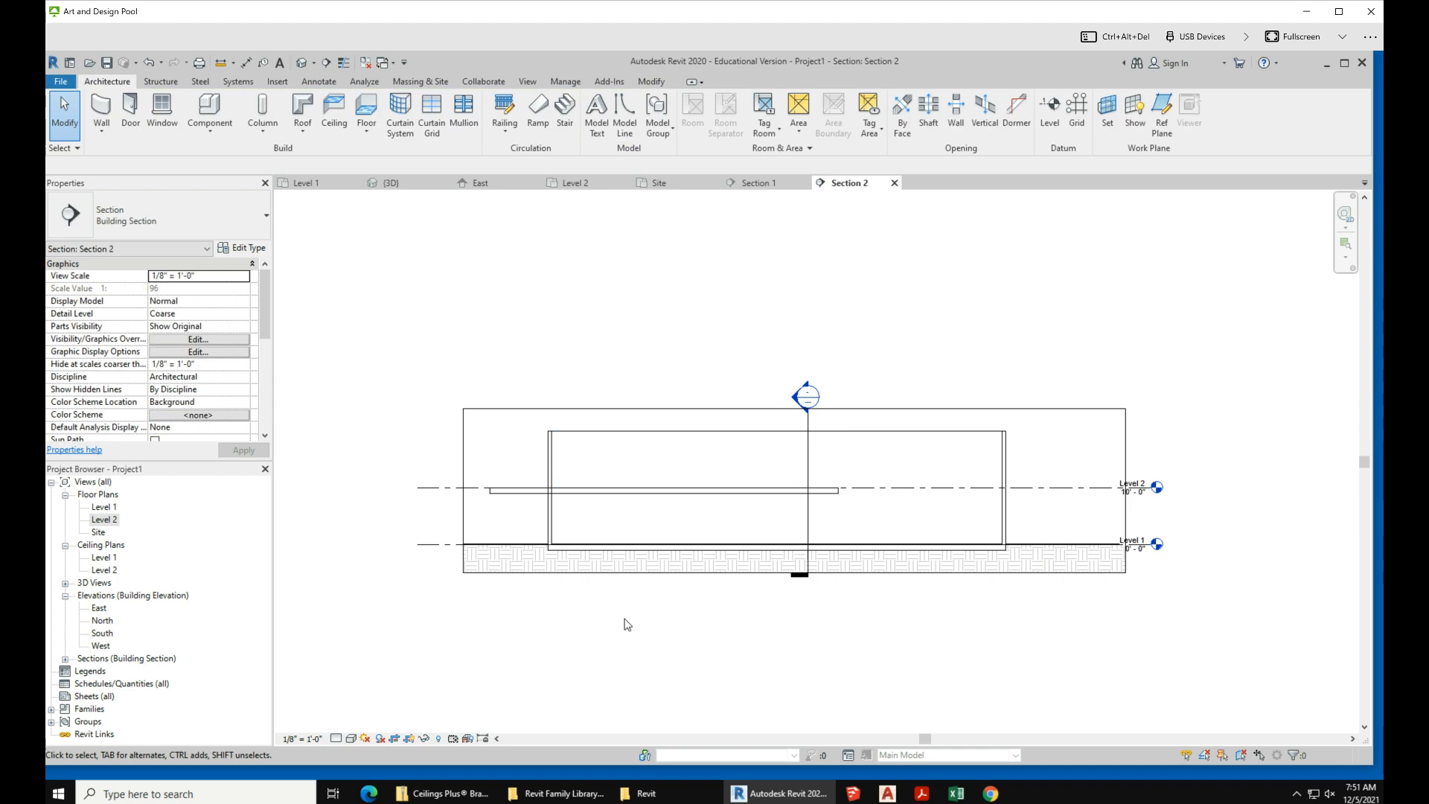
left_click(808, 457)
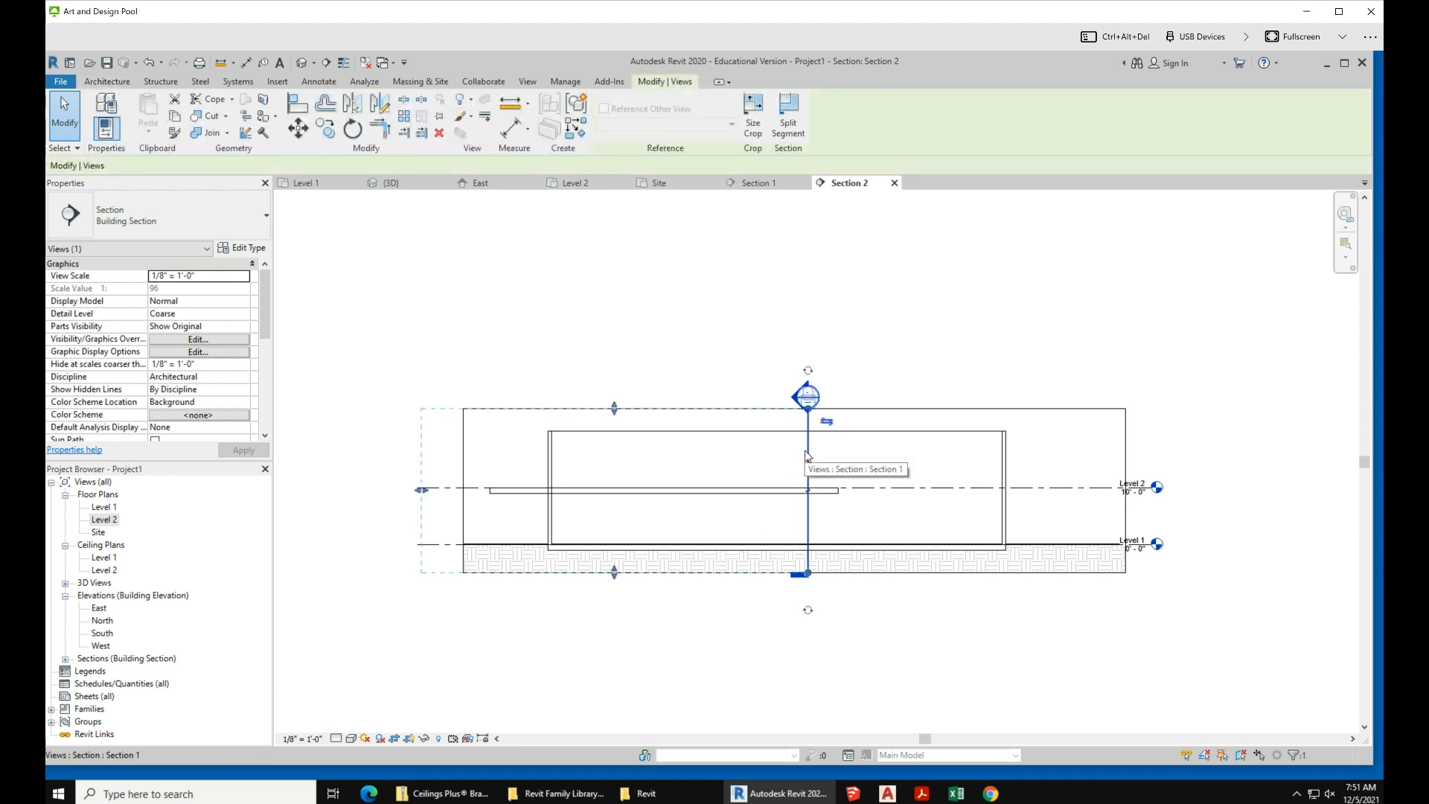
right_click(806, 447)
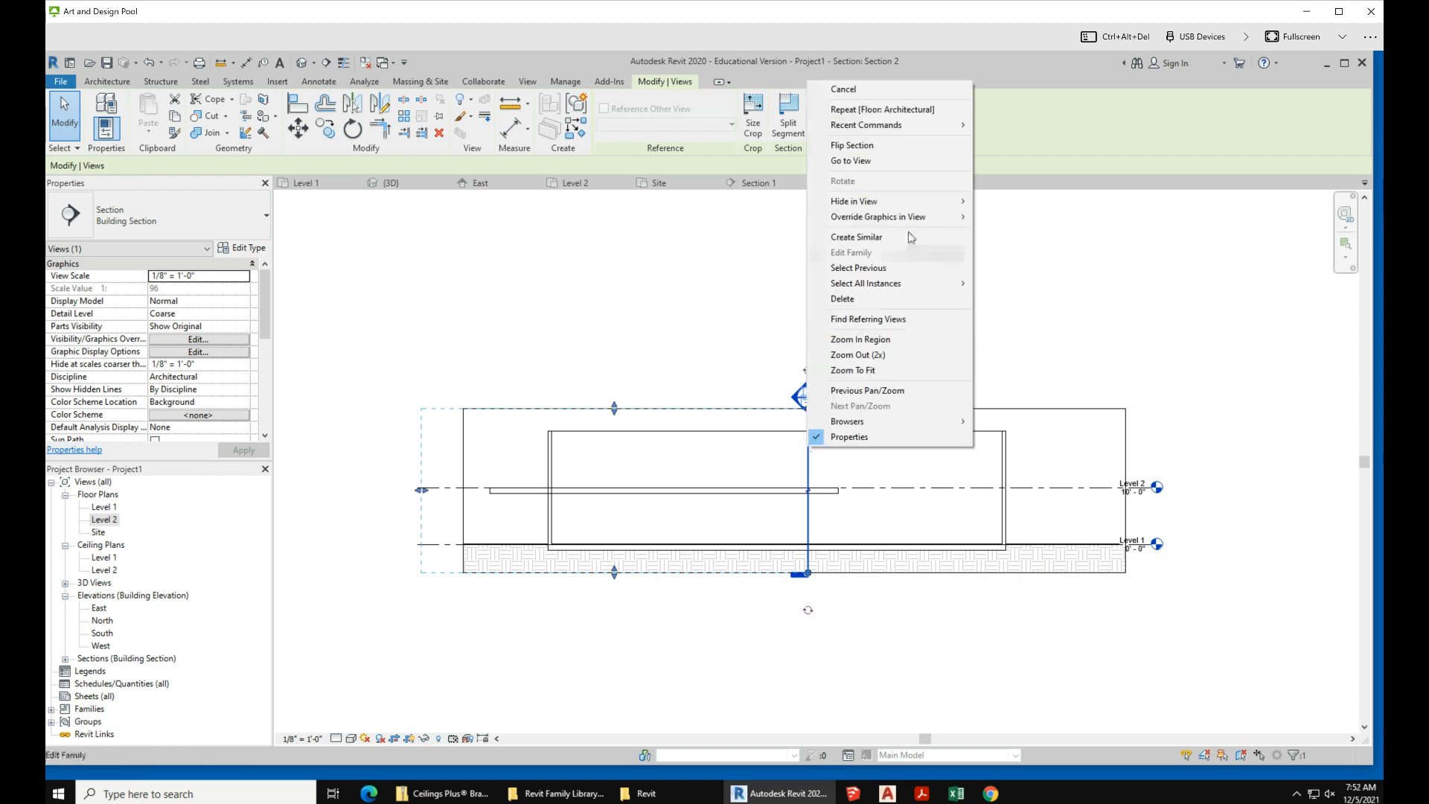
left_click(901, 168)
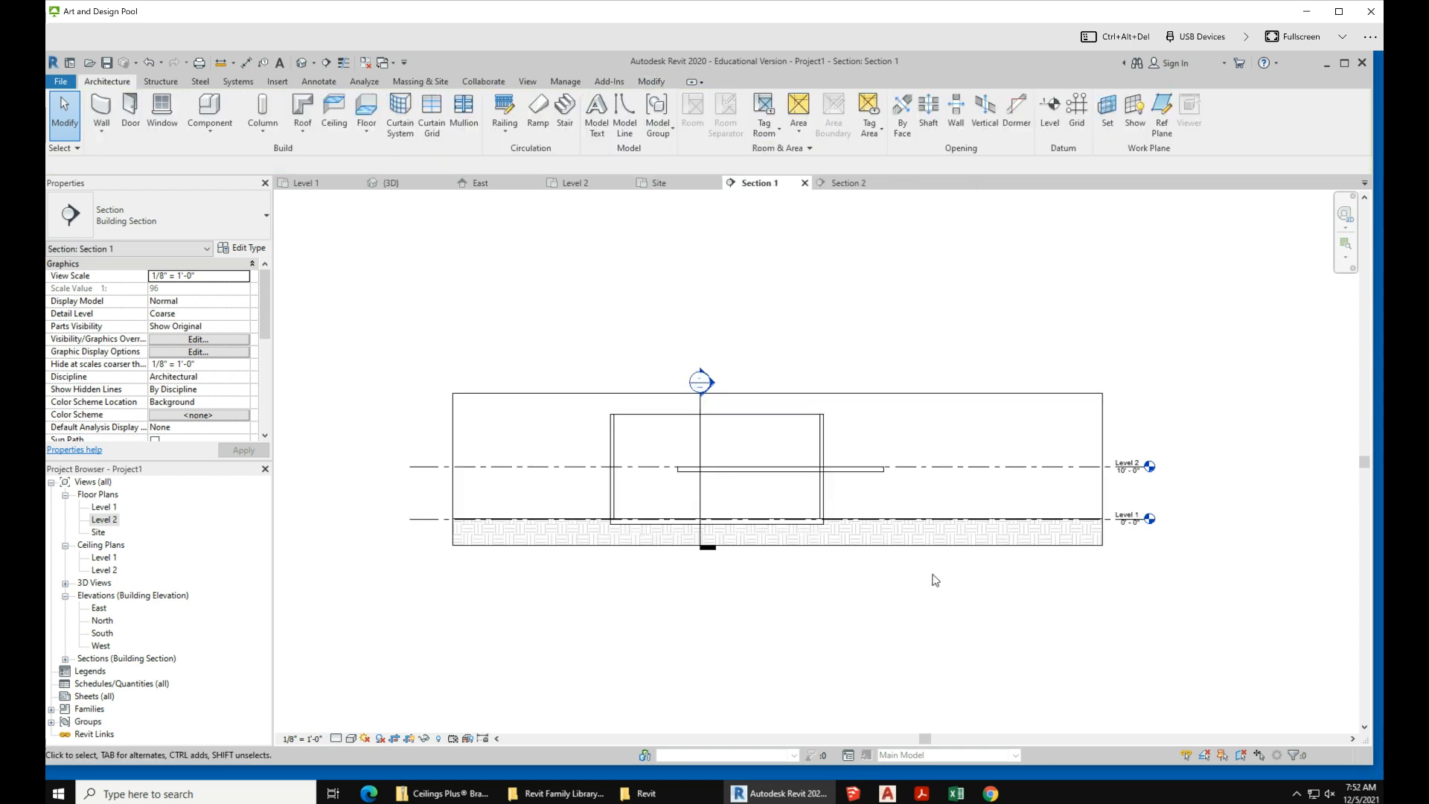
scroll(826, 536, "up", 3)
scroll(963, 599, "down", 1)
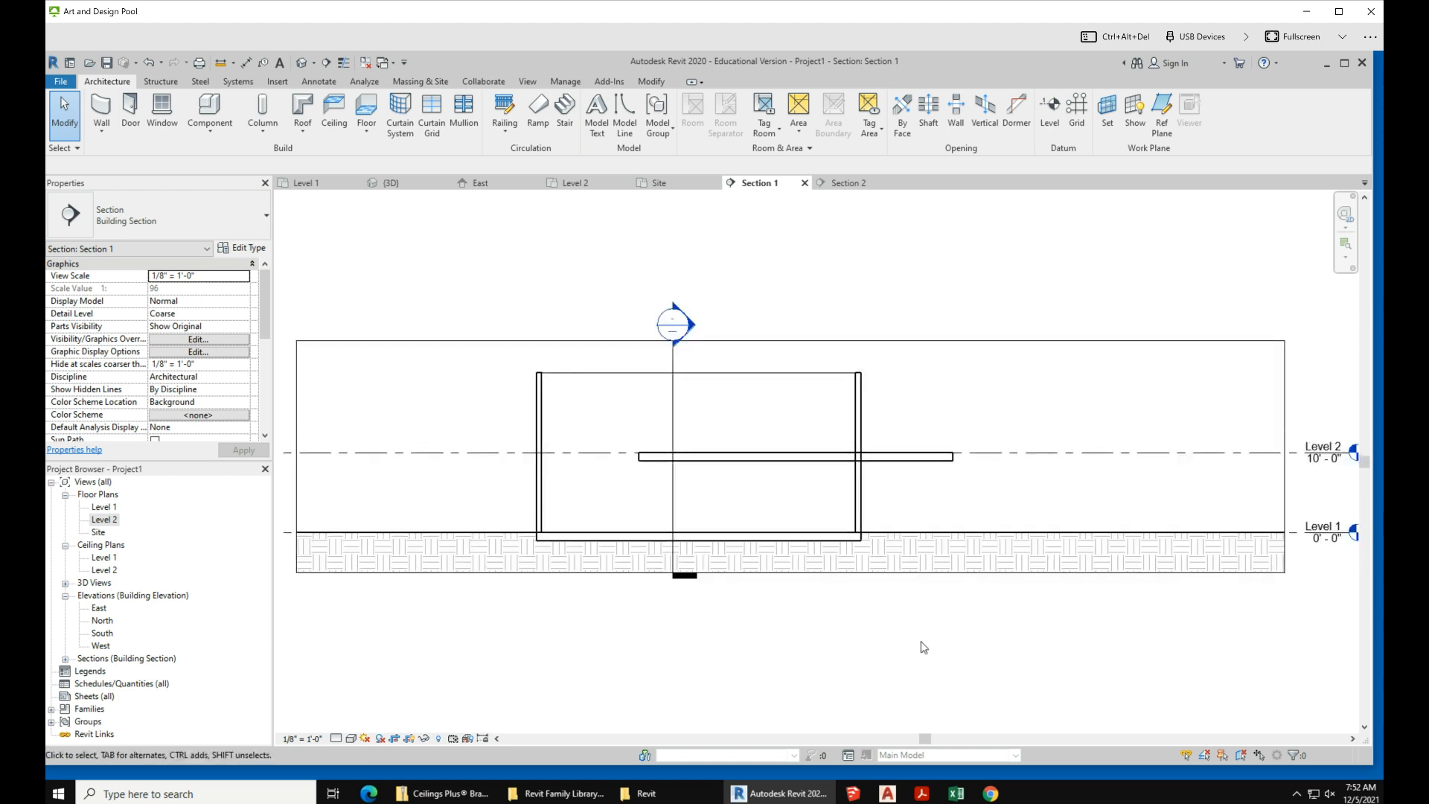
- Open the Level 1 floor plan and list the Desk types among the project's furniture families
double_click(105, 508)
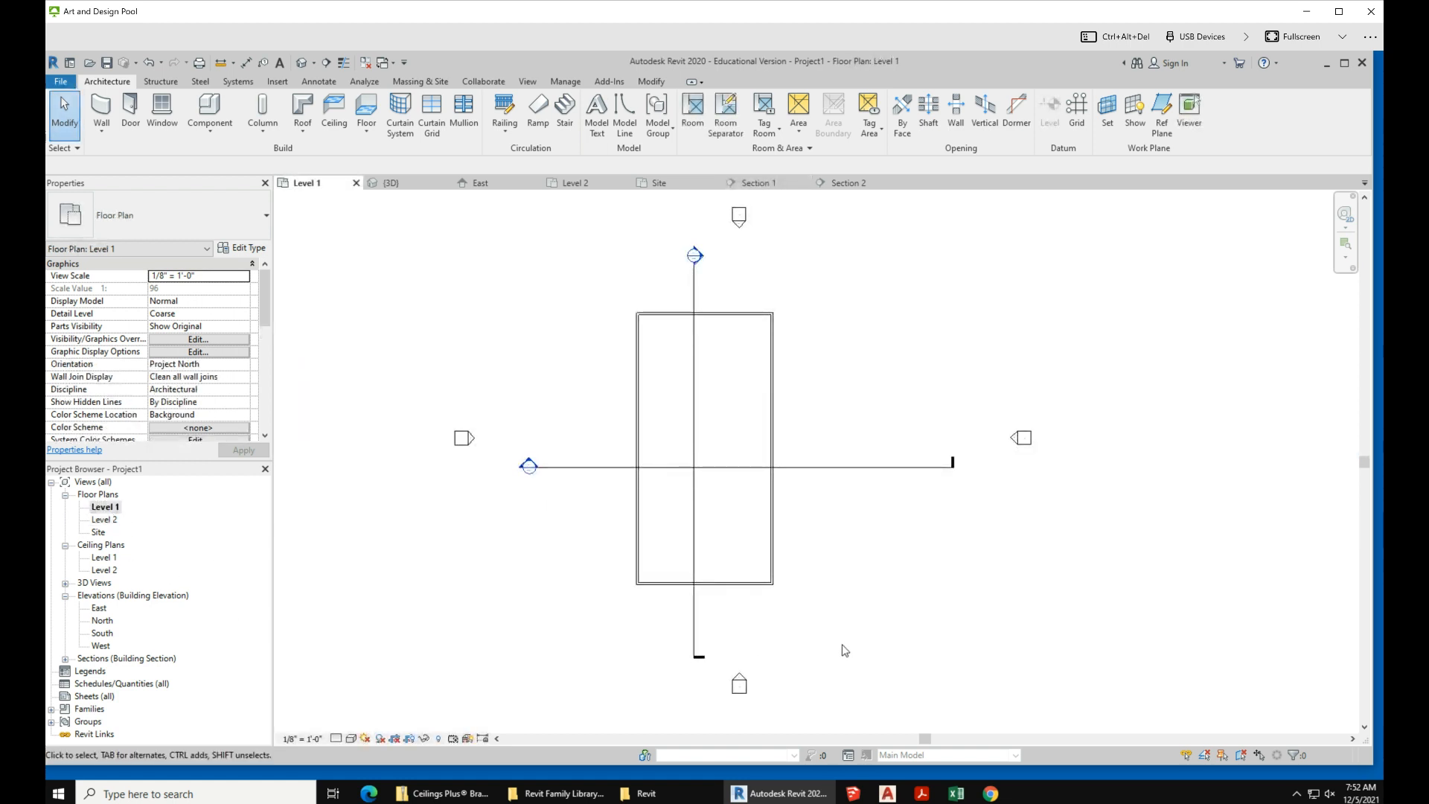
scroll(763, 631, "down", 2)
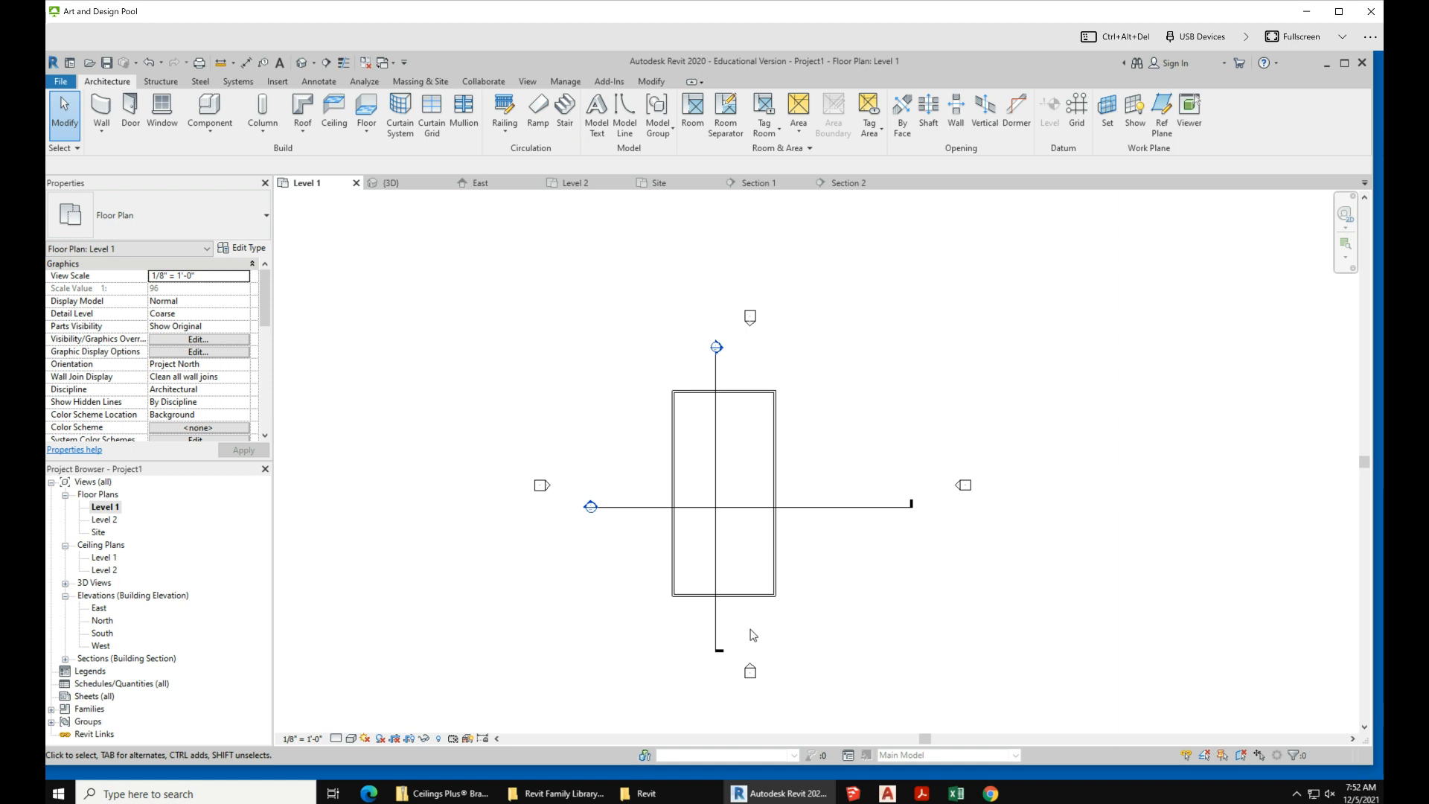
scroll(794, 578, "up", 1)
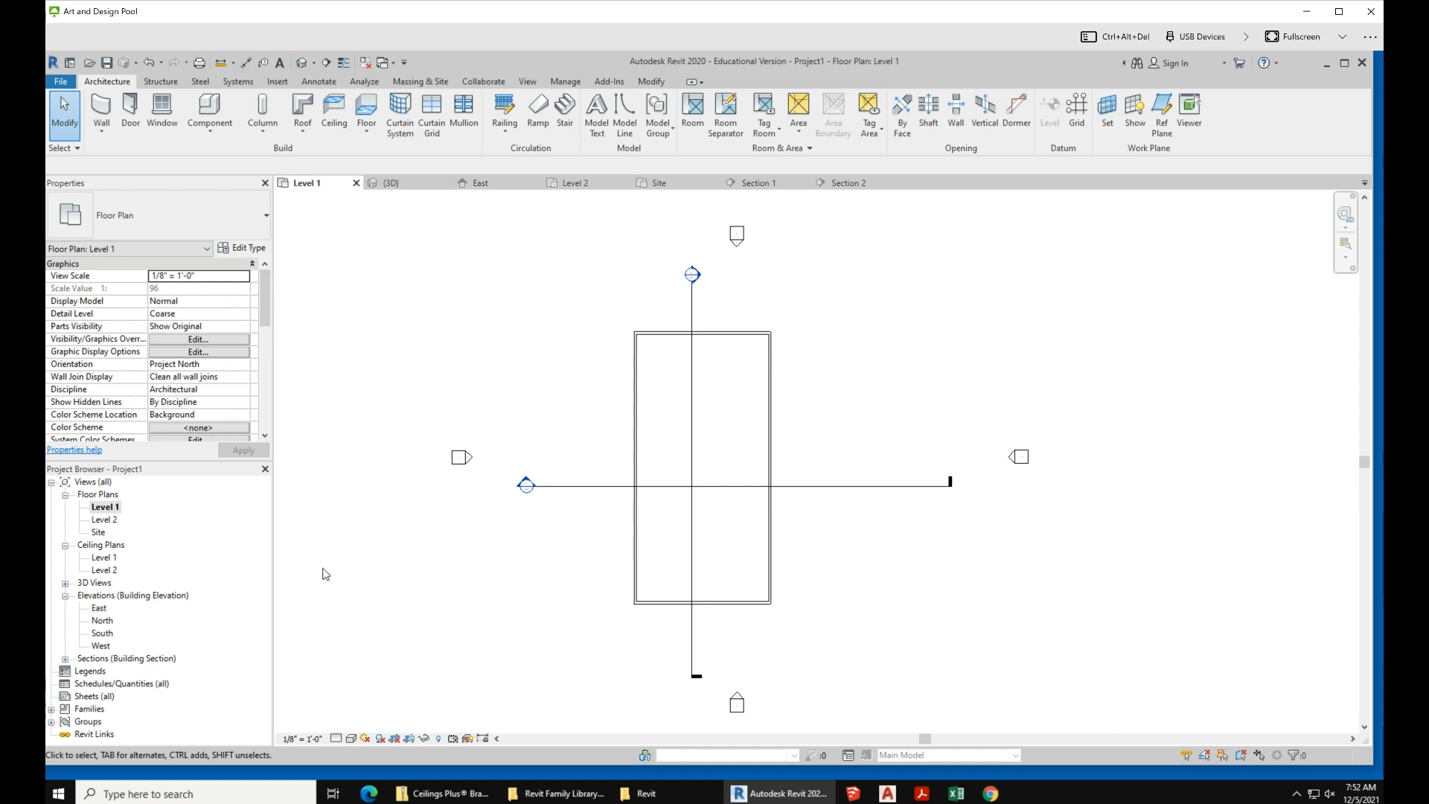
left_click(51, 710)
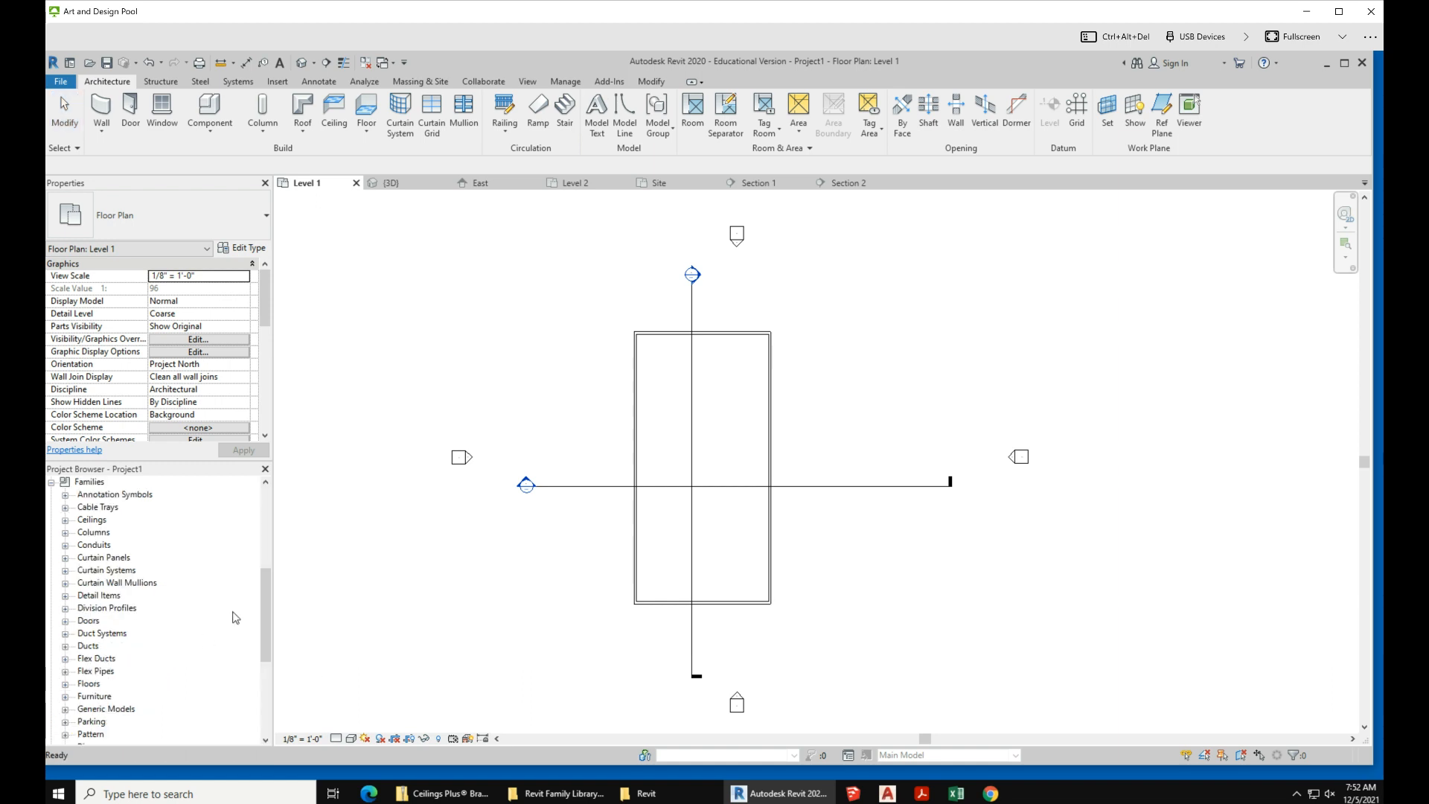
scroll(234, 618, "down", 5)
left_click(65, 633)
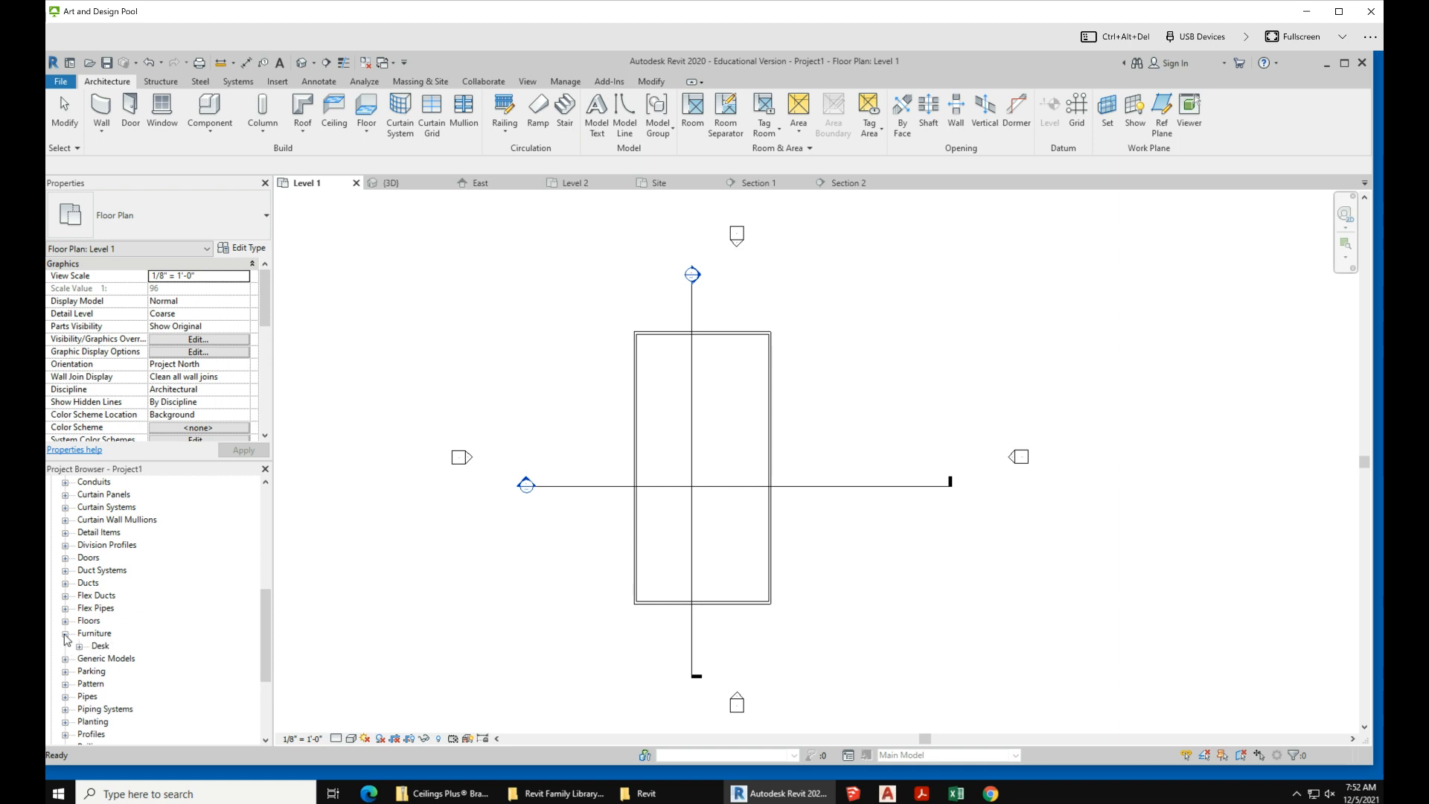
left_click(79, 646)
scroll(220, 641, "down", 2)
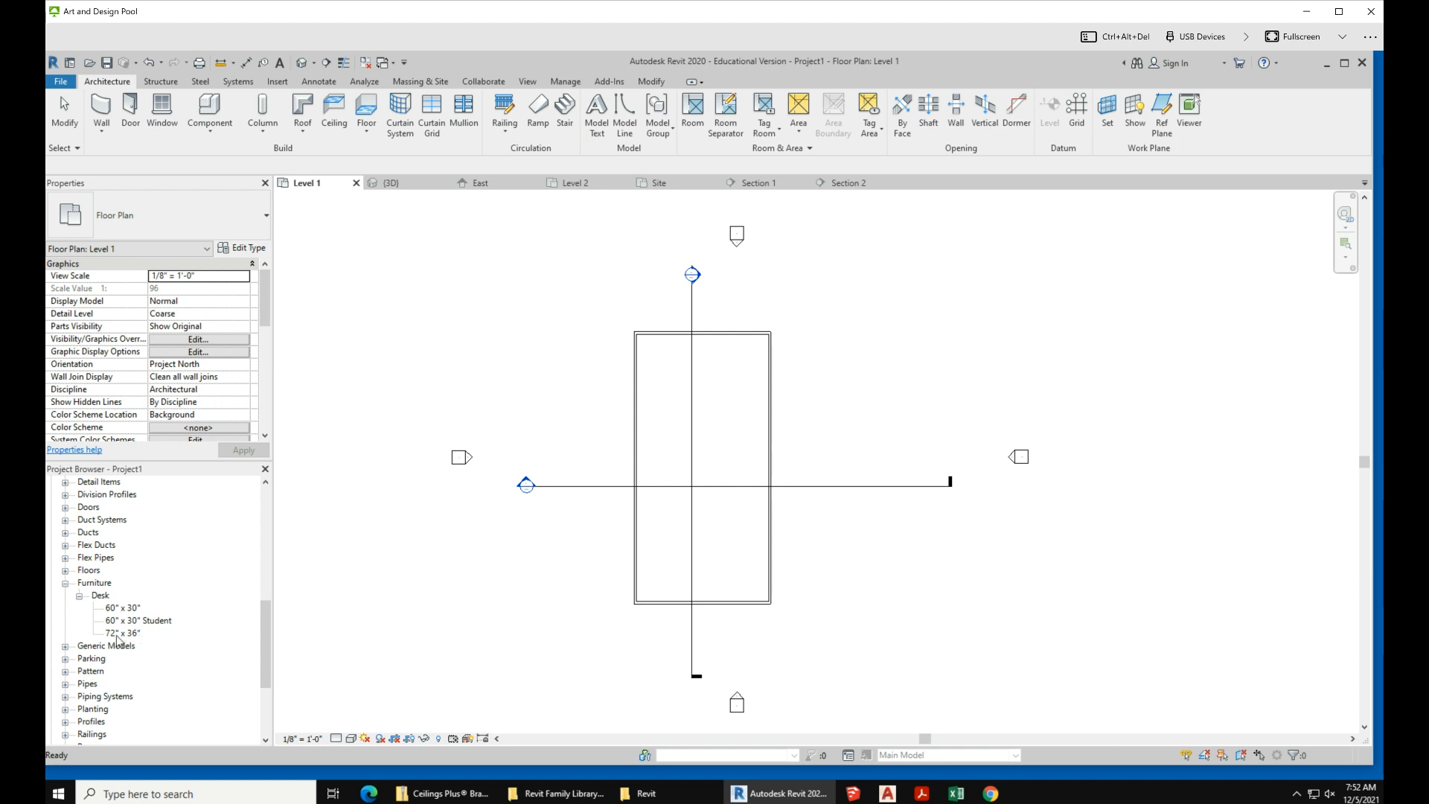
scroll(128, 637, "down", 1)
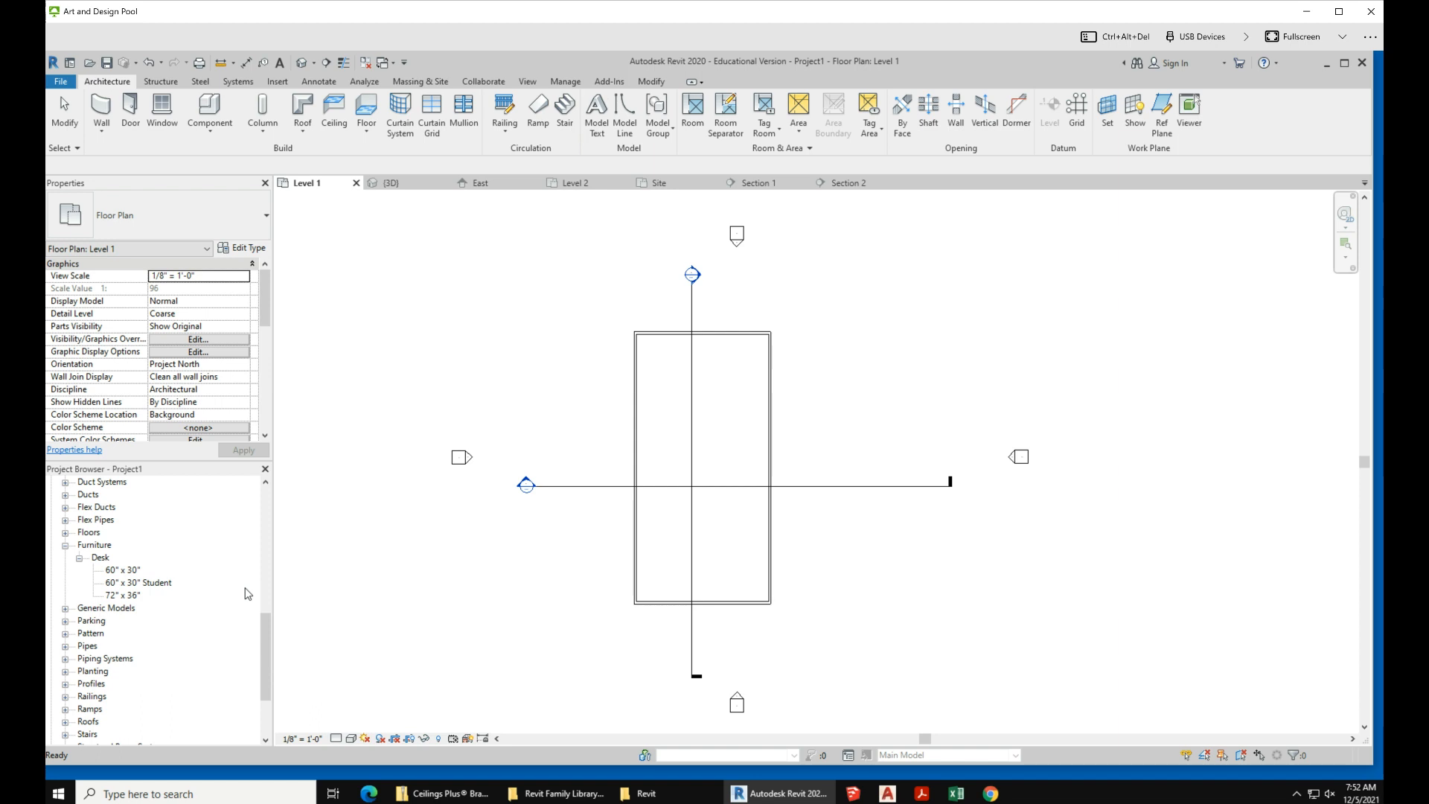
- Place three 72" x 36" desks in a north-south column in the eastern half of the Level 1 plan
left_click(121, 596)
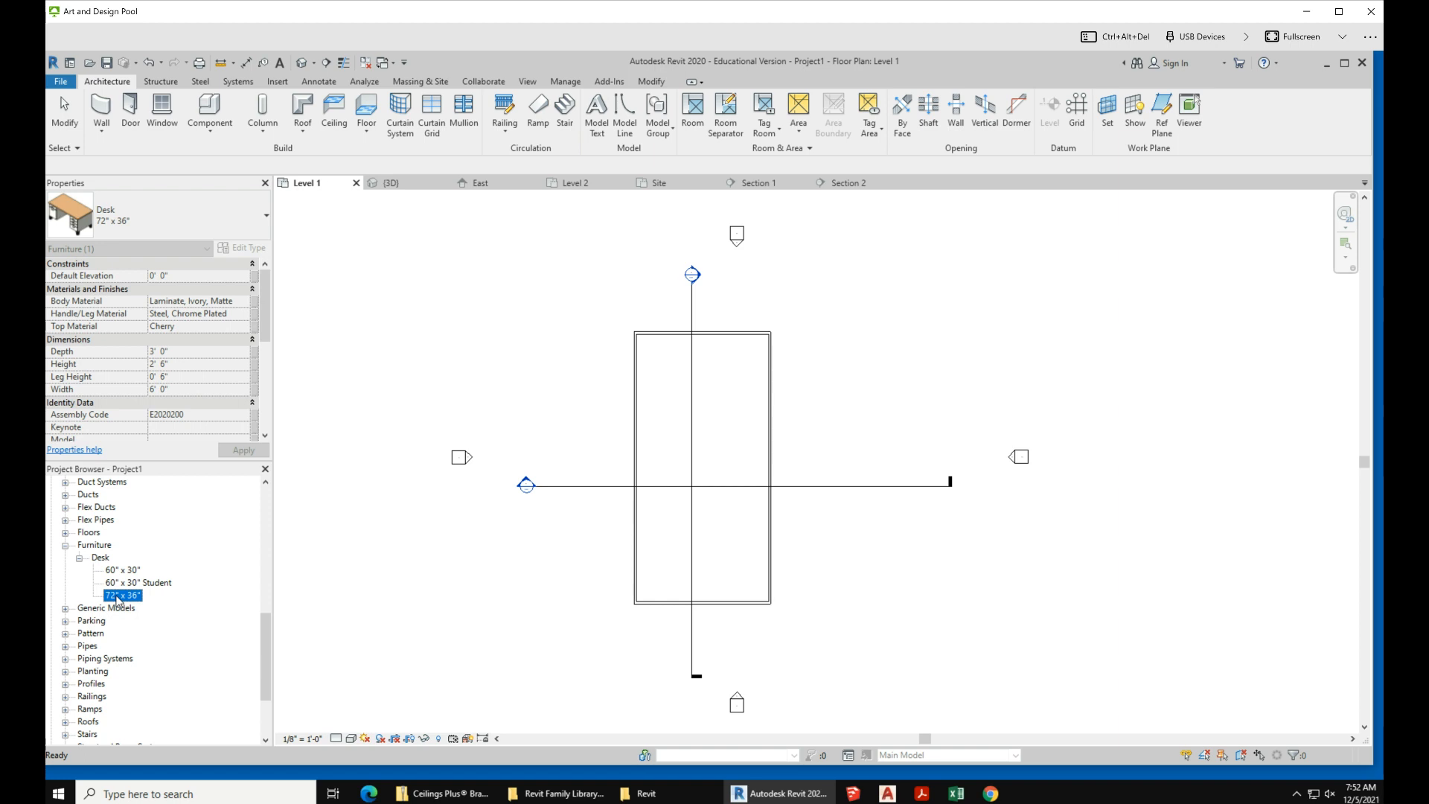
left_click_drag(118, 600, 744, 387)
scroll(730, 408, "up", 3)
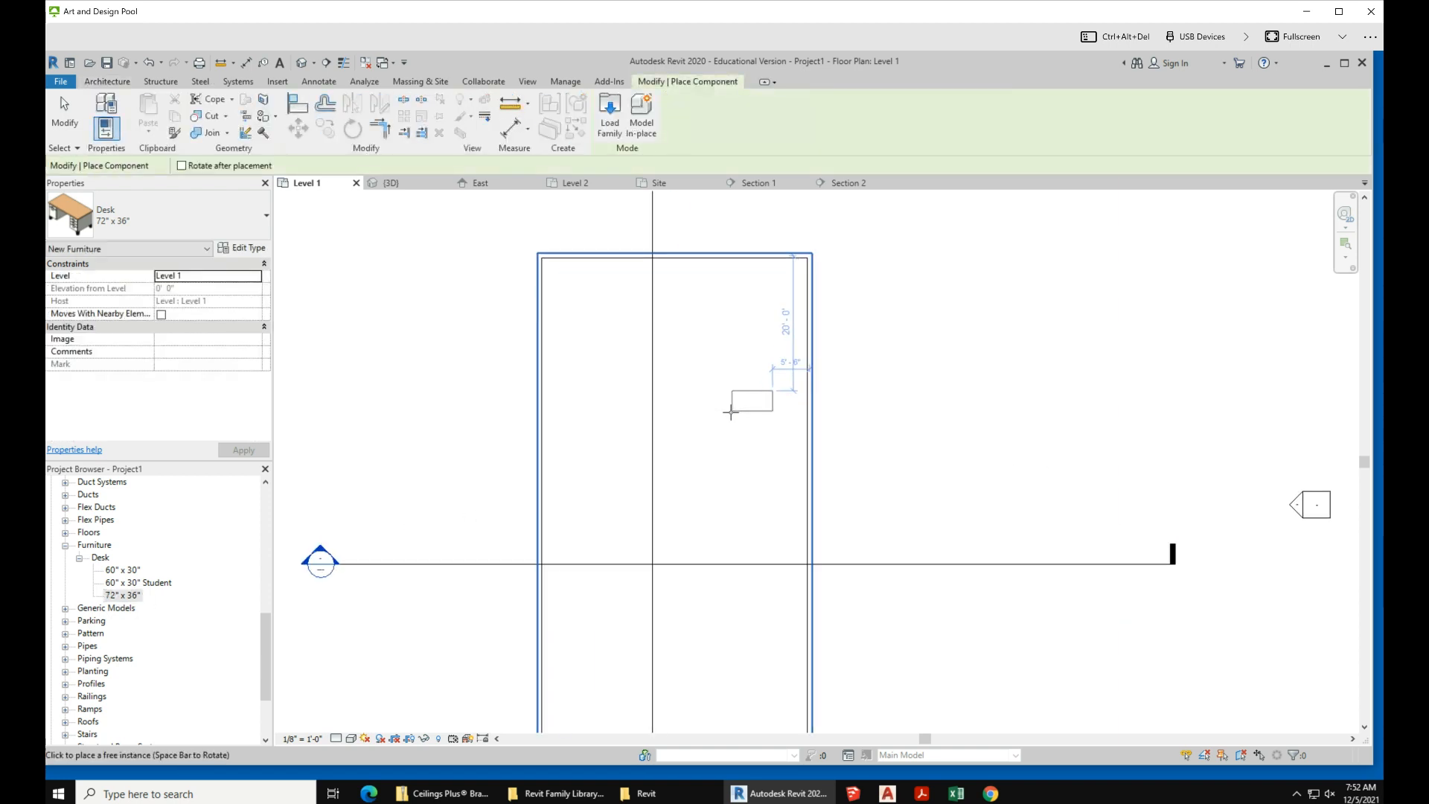
left_click(706, 347)
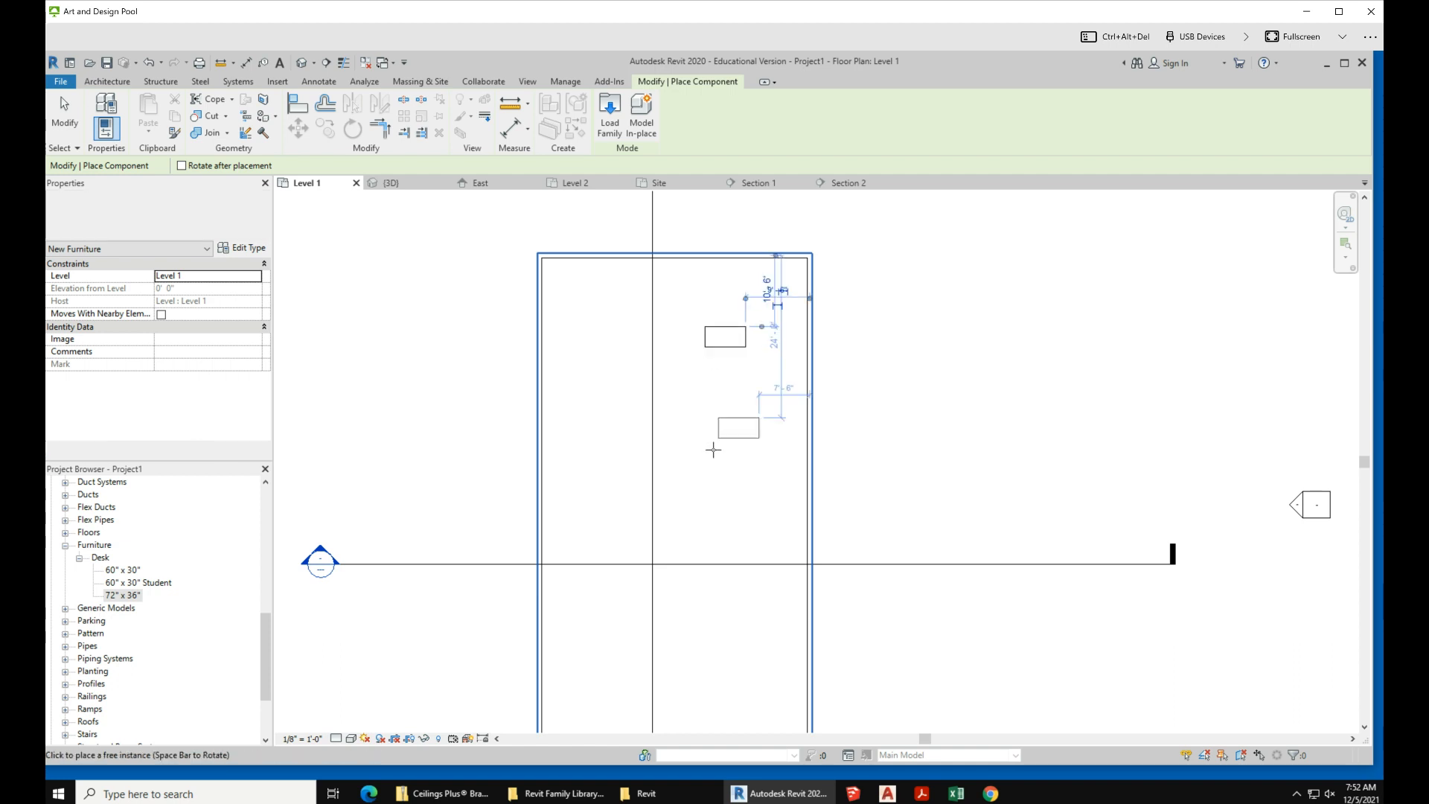
left_click(706, 462)
scroll(715, 408, "down", 3)
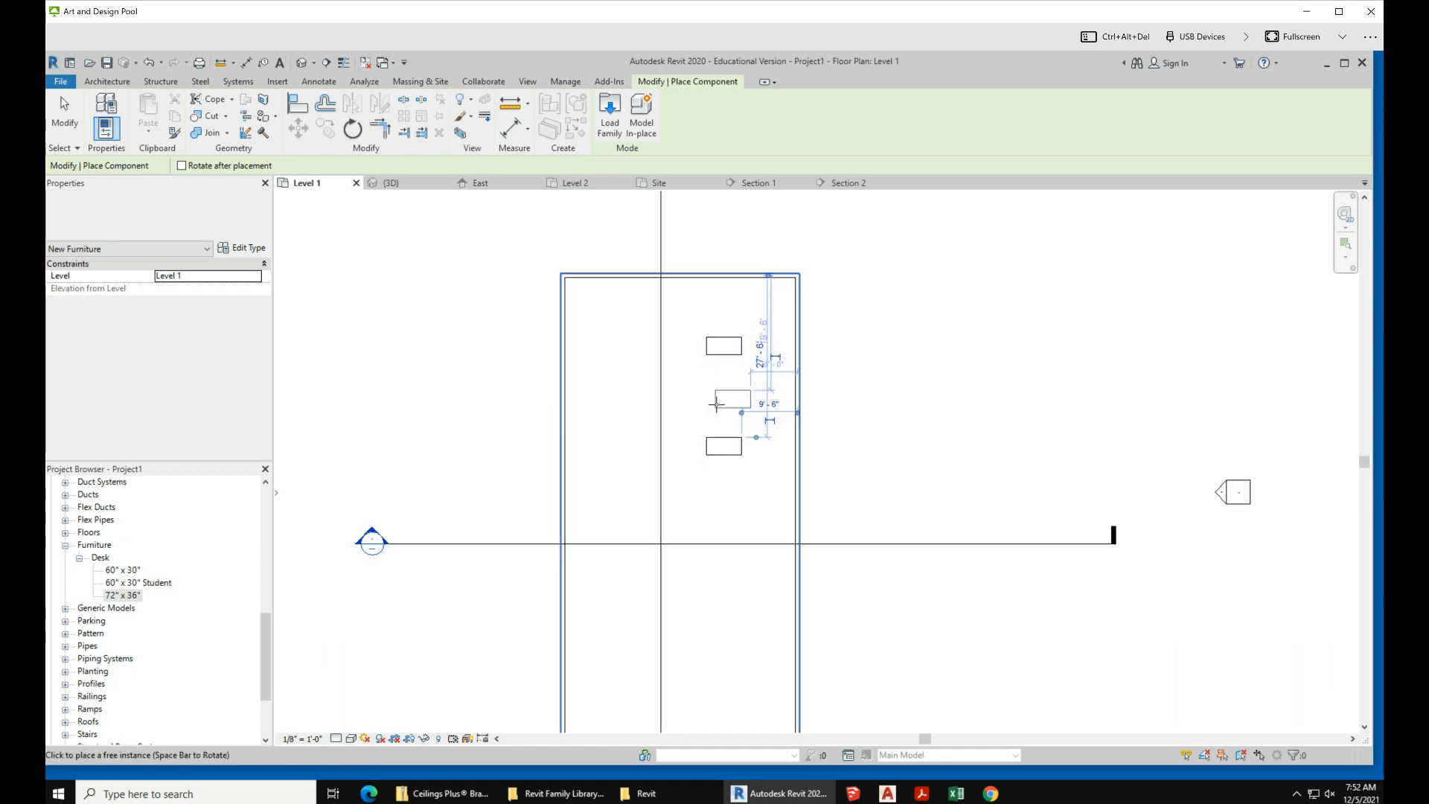
left_click(711, 535)
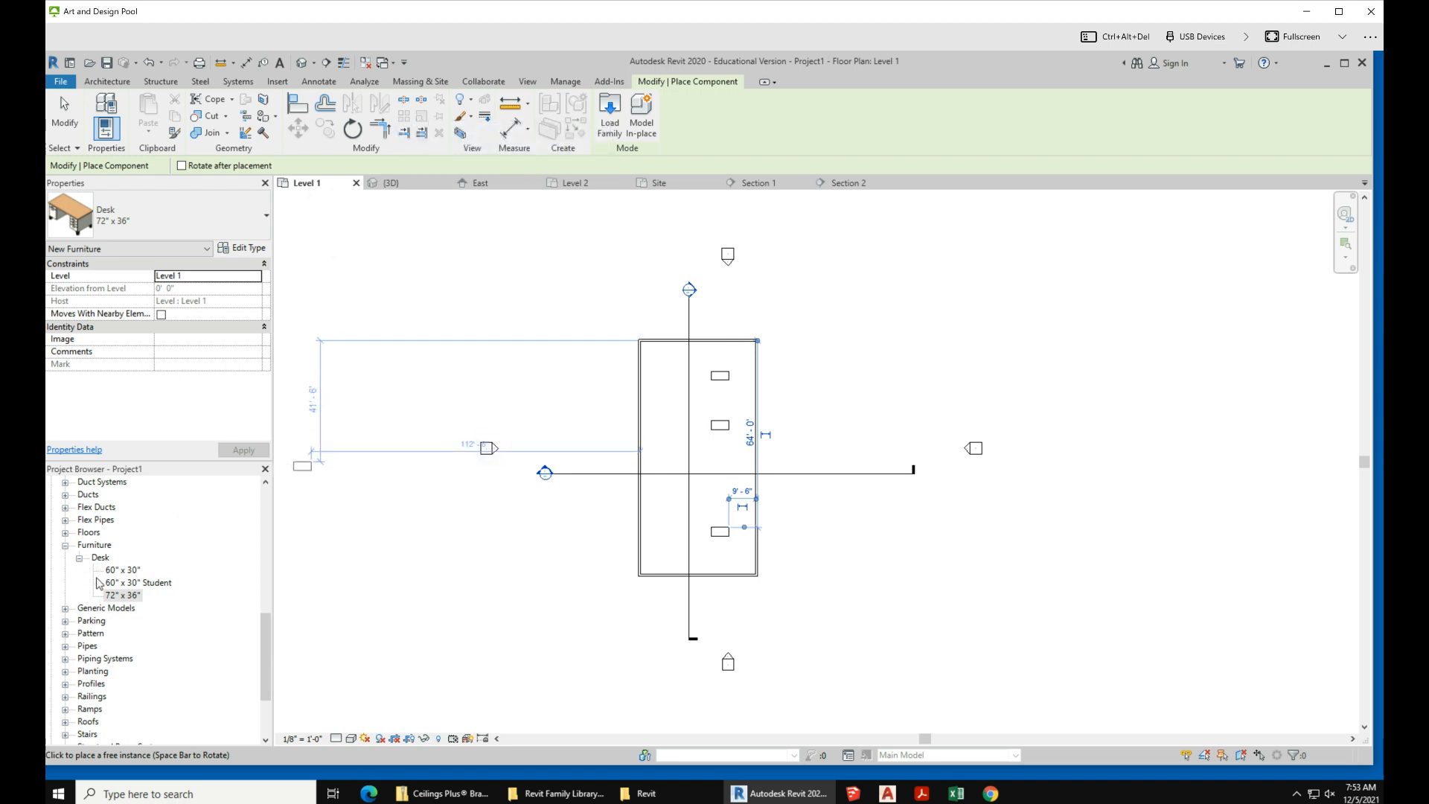
key("Escape")
- Open the Level 2 floor plan and check the underlay range in its view properties
left_click_drag(264, 645, 265, 521)
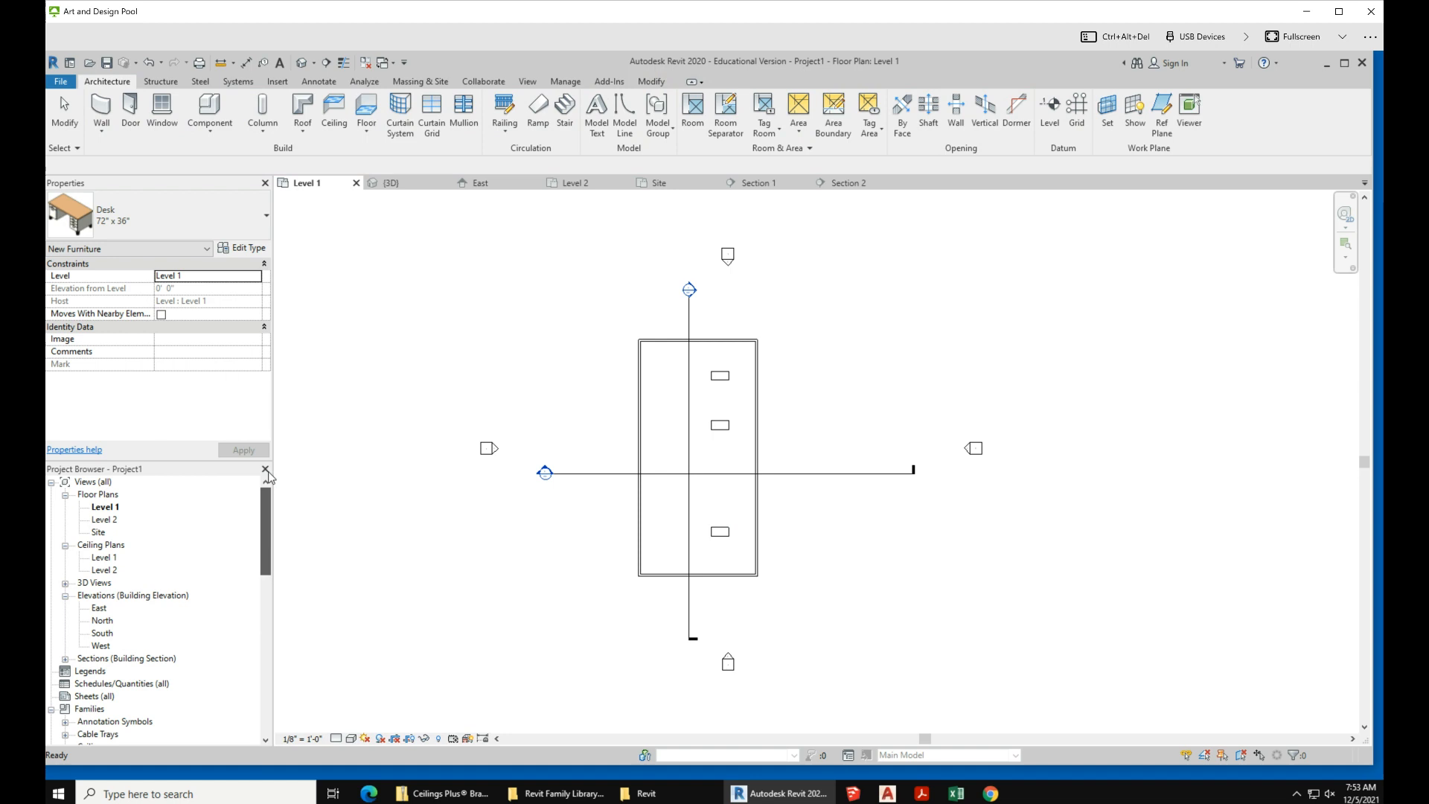
double_click(115, 523)
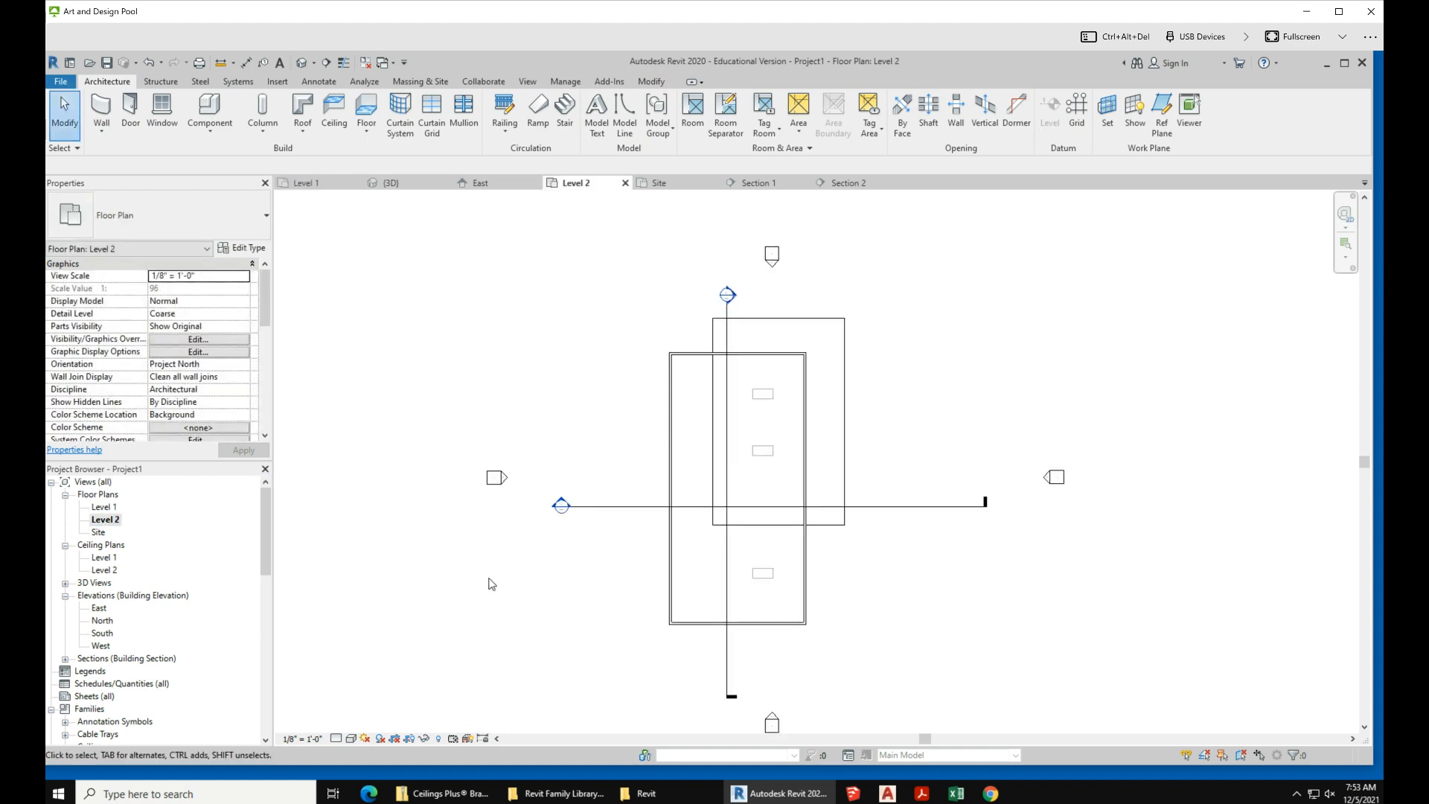
scroll(740, 469, "up", 2)
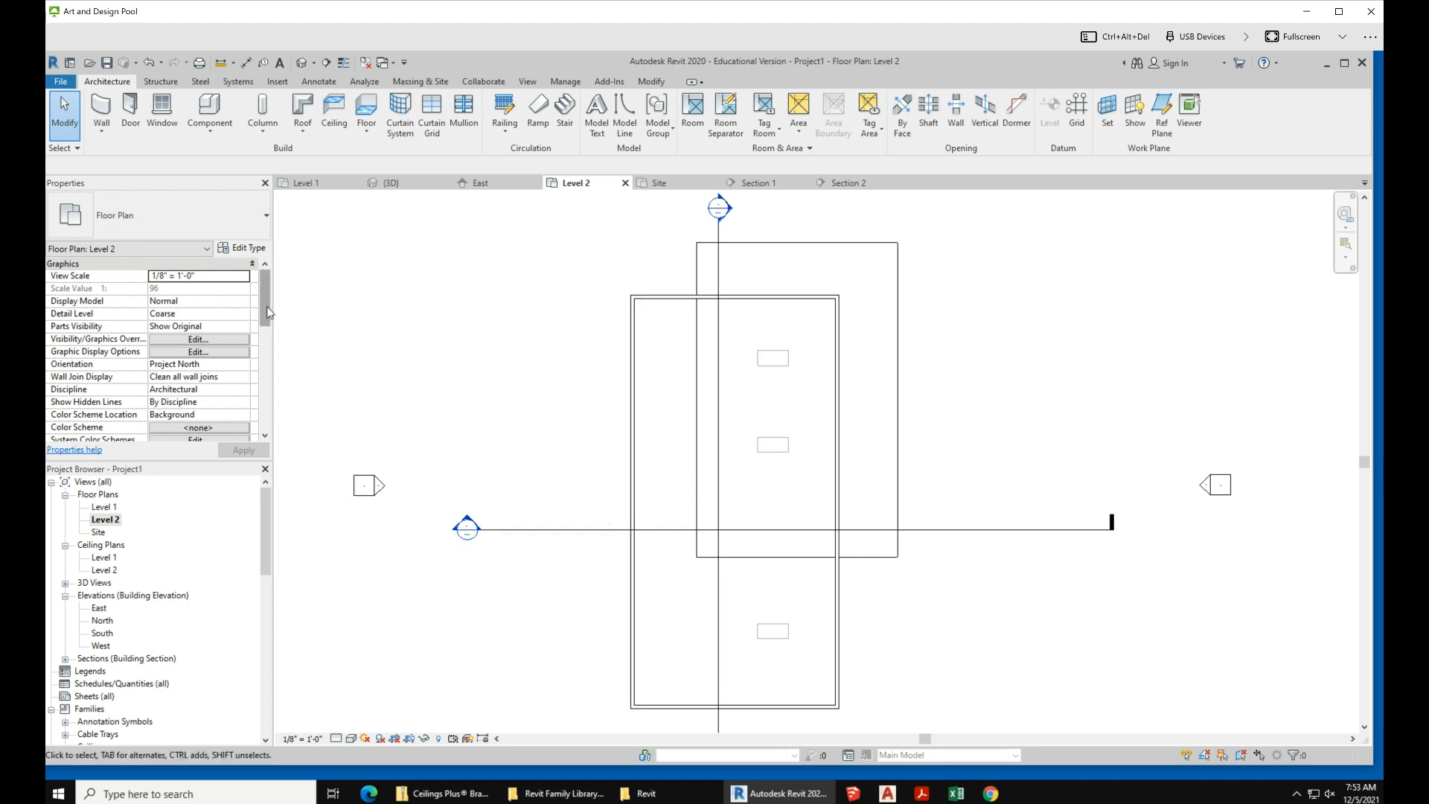
scroll(267, 311, "down", 5)
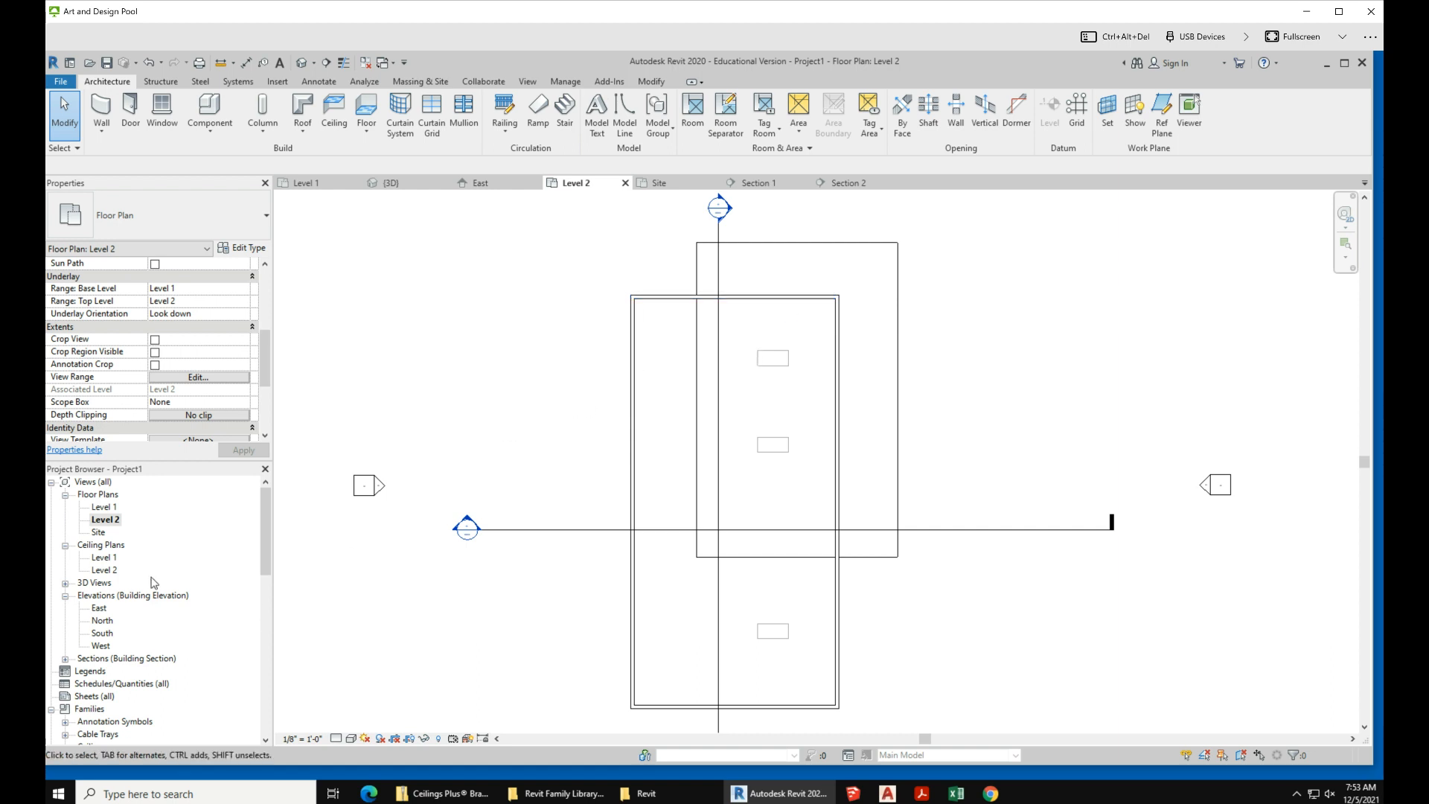
- Place three 72" x 36" desks on the Level 2 floor, inside the building near the east wall
scroll(178, 640, "down", 2)
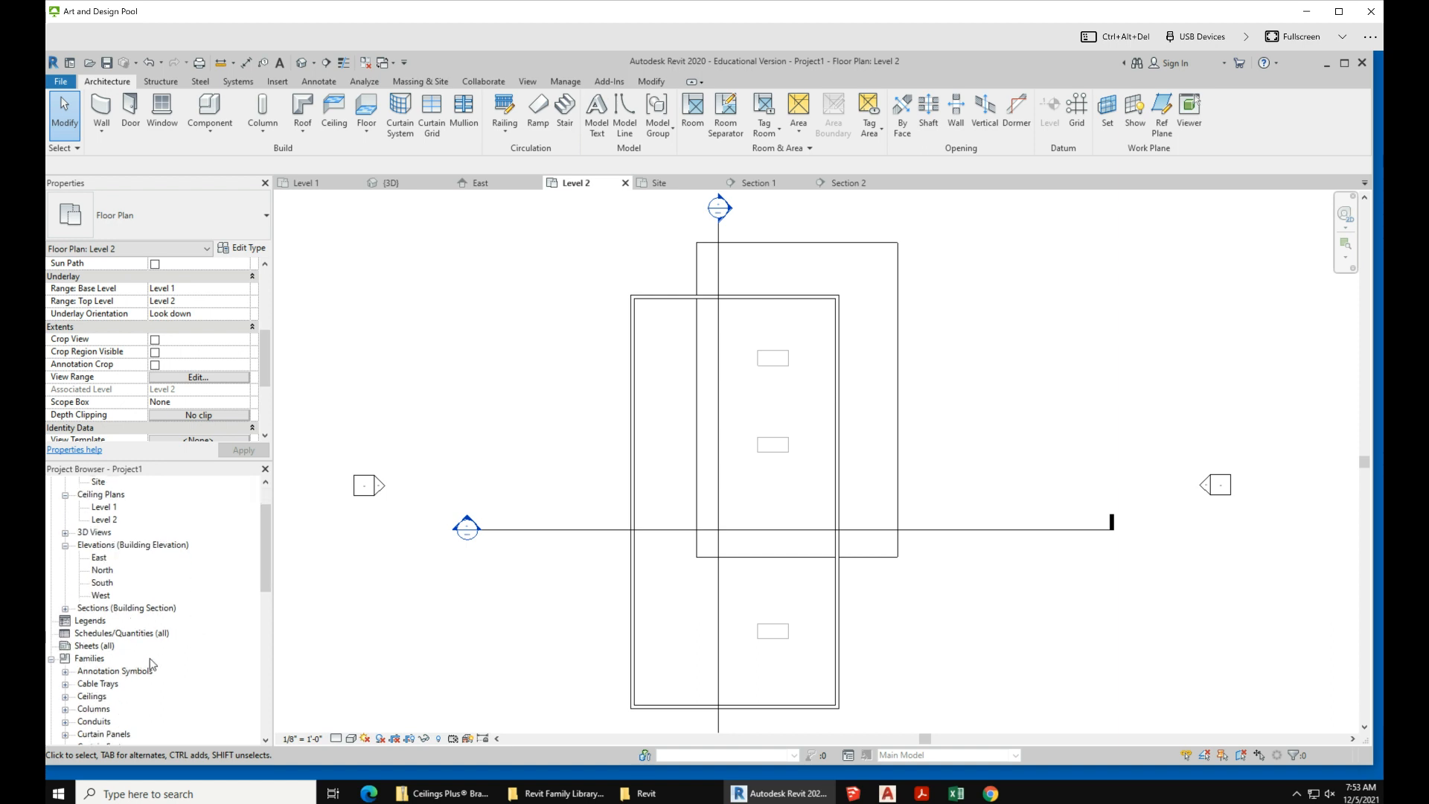
scroll(156, 661, "down", 3)
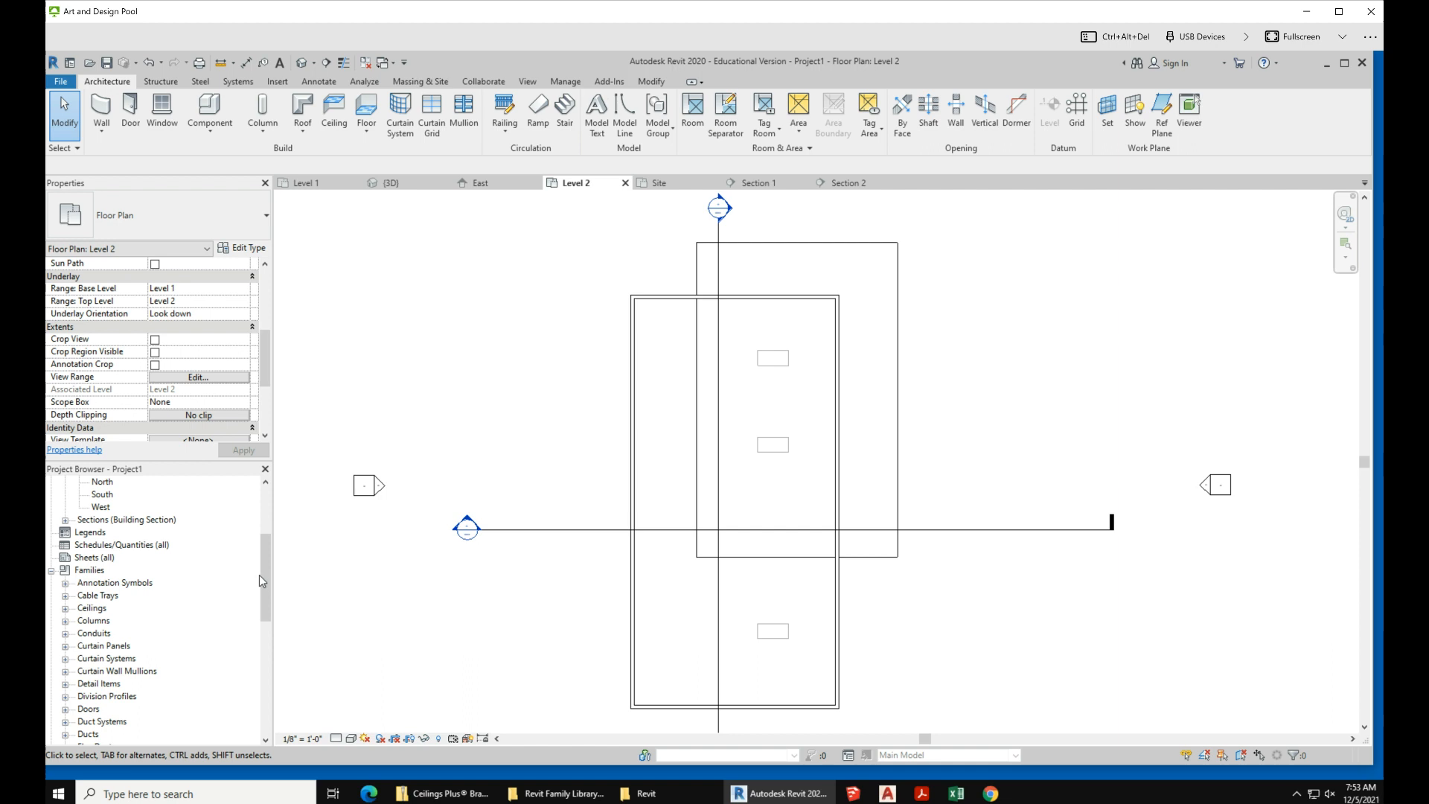
left_click_drag(265, 570, 269, 616)
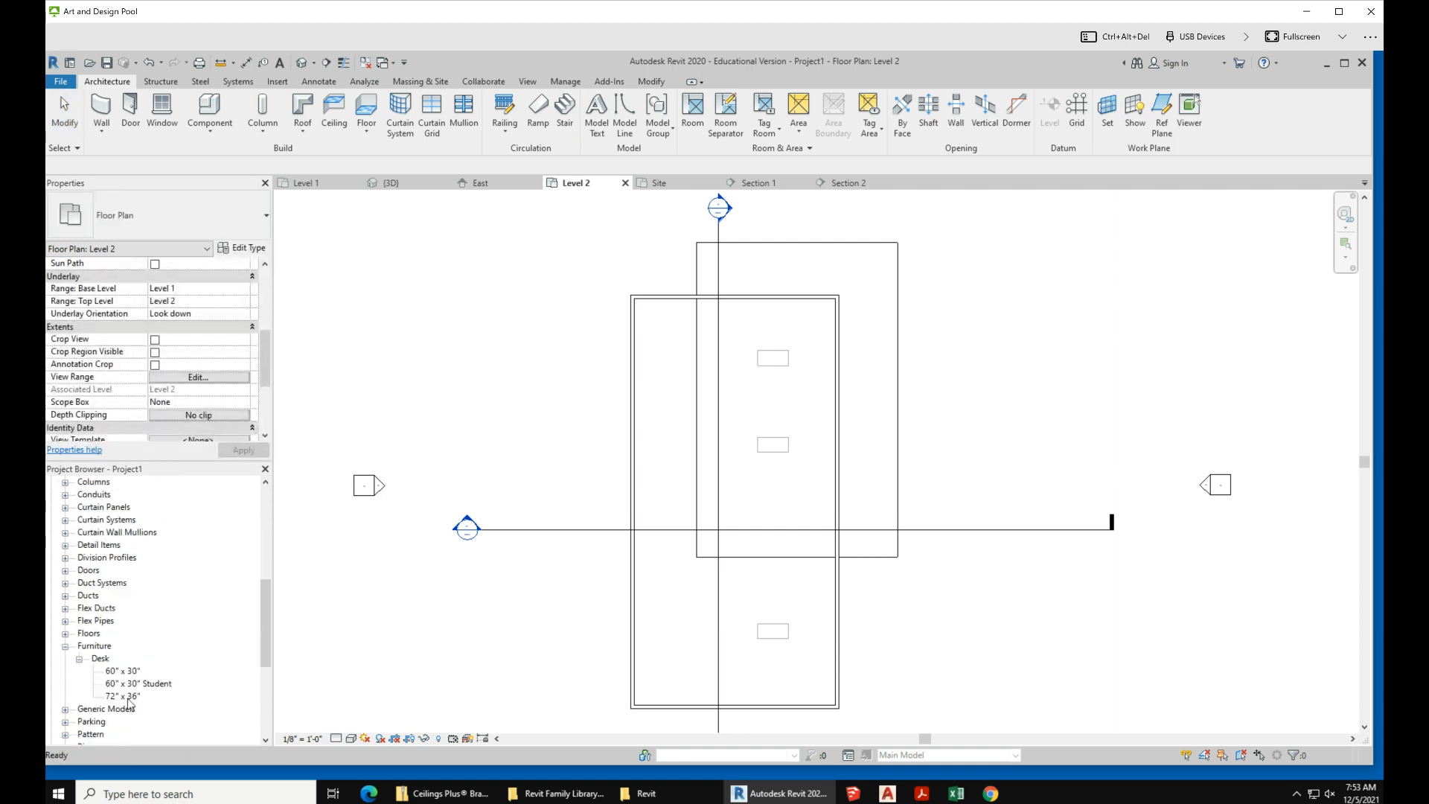
left_click(123, 696)
left_click_drag(126, 696, 778, 322)
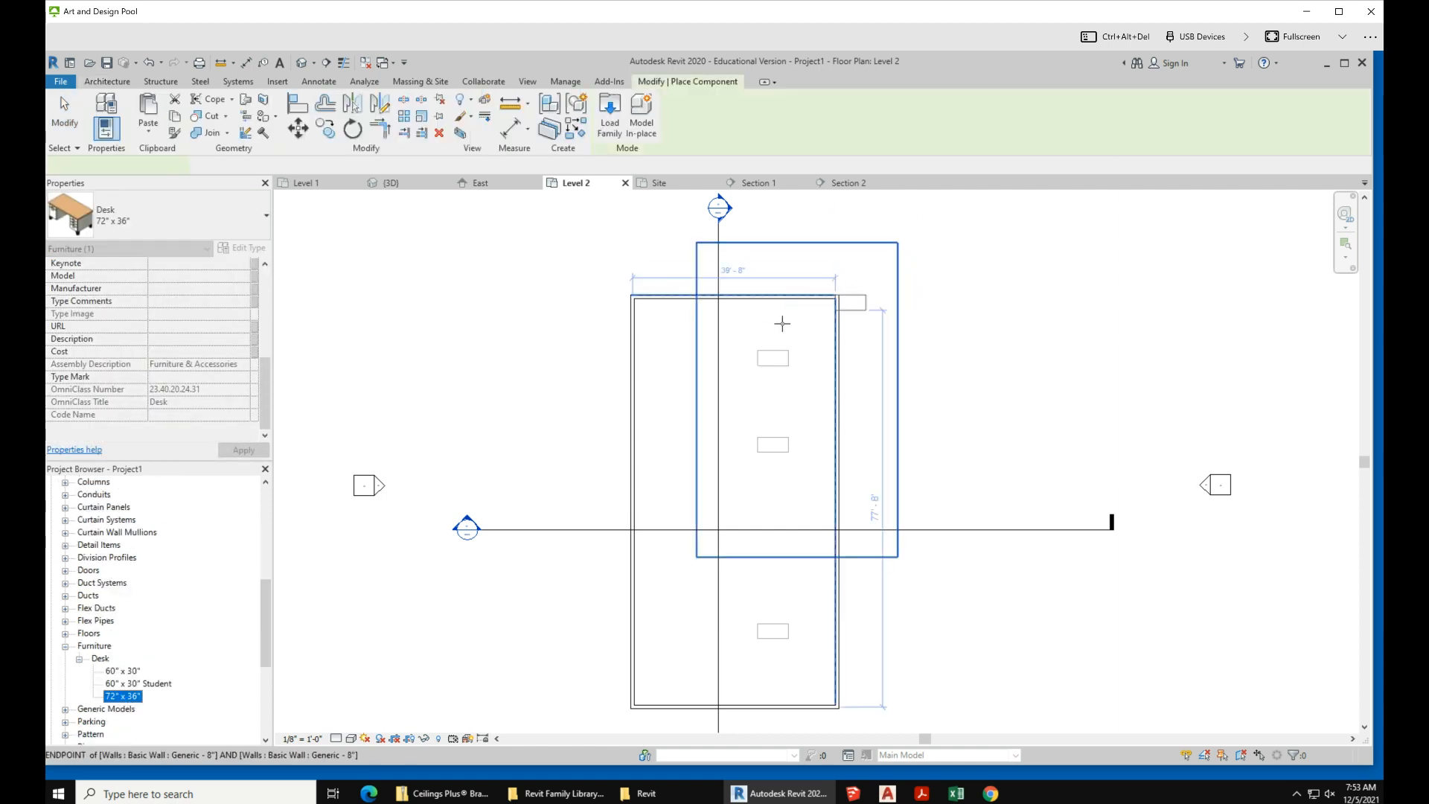
left_click(764, 355)
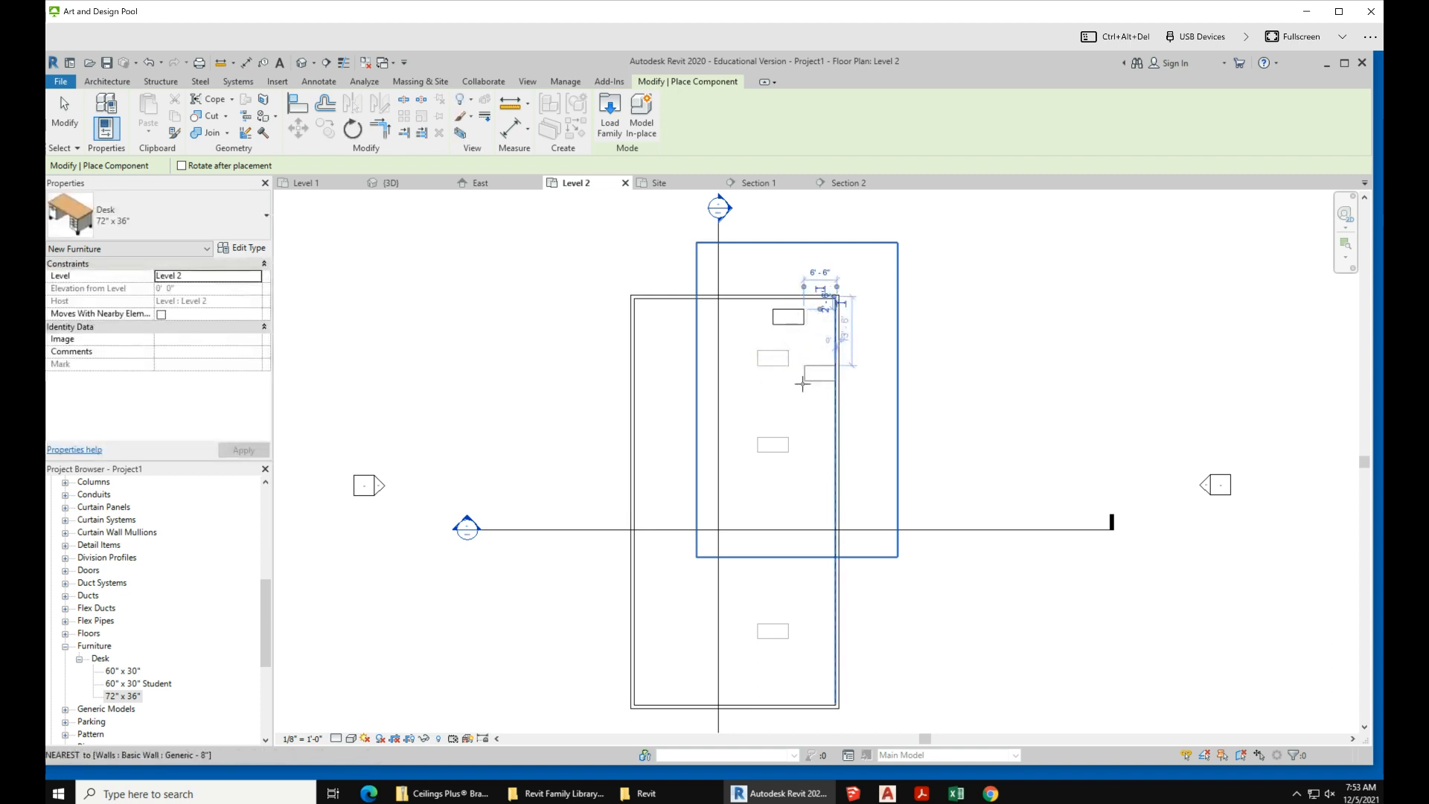
left_click(808, 487)
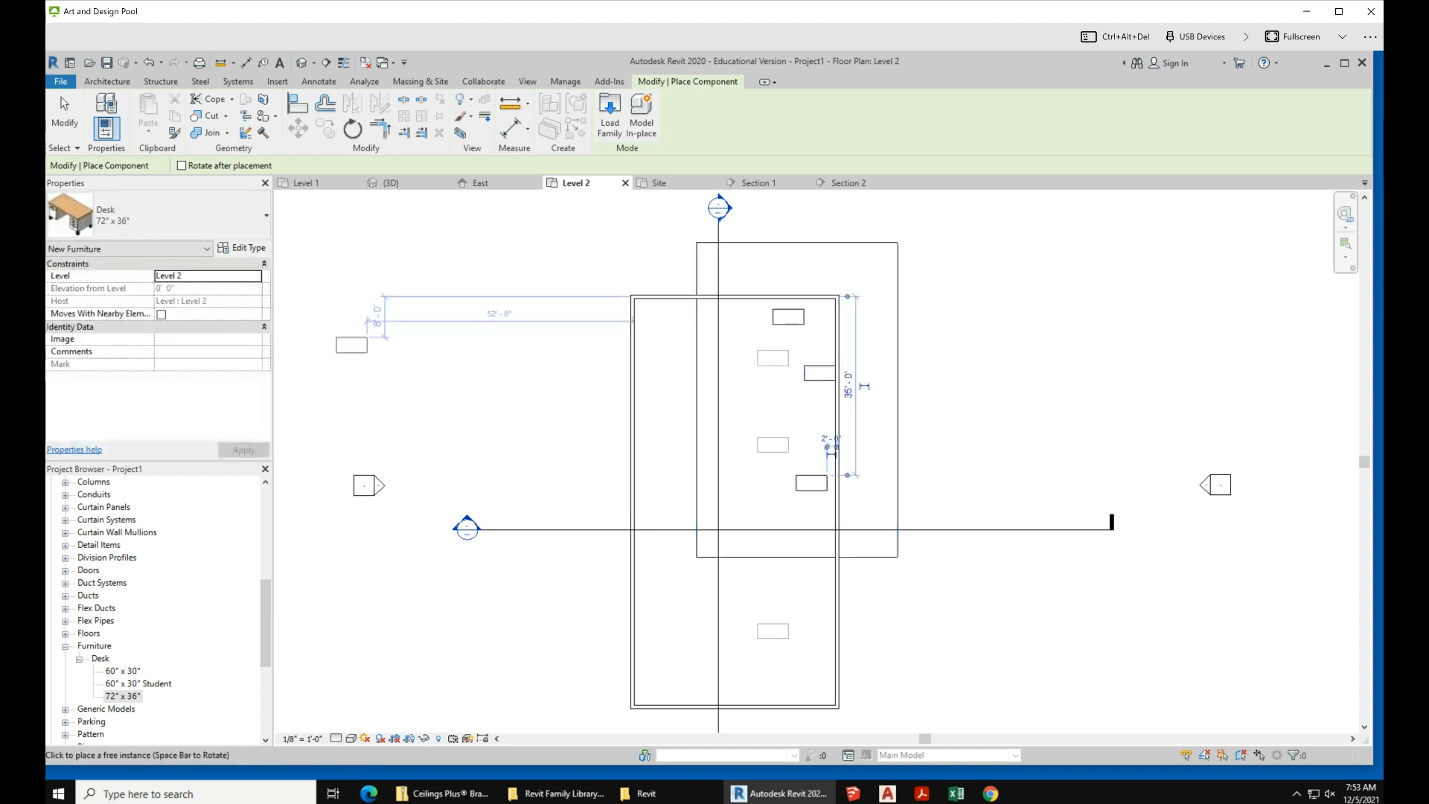
left_click(65, 112)
scroll(819, 606, "down", 2)
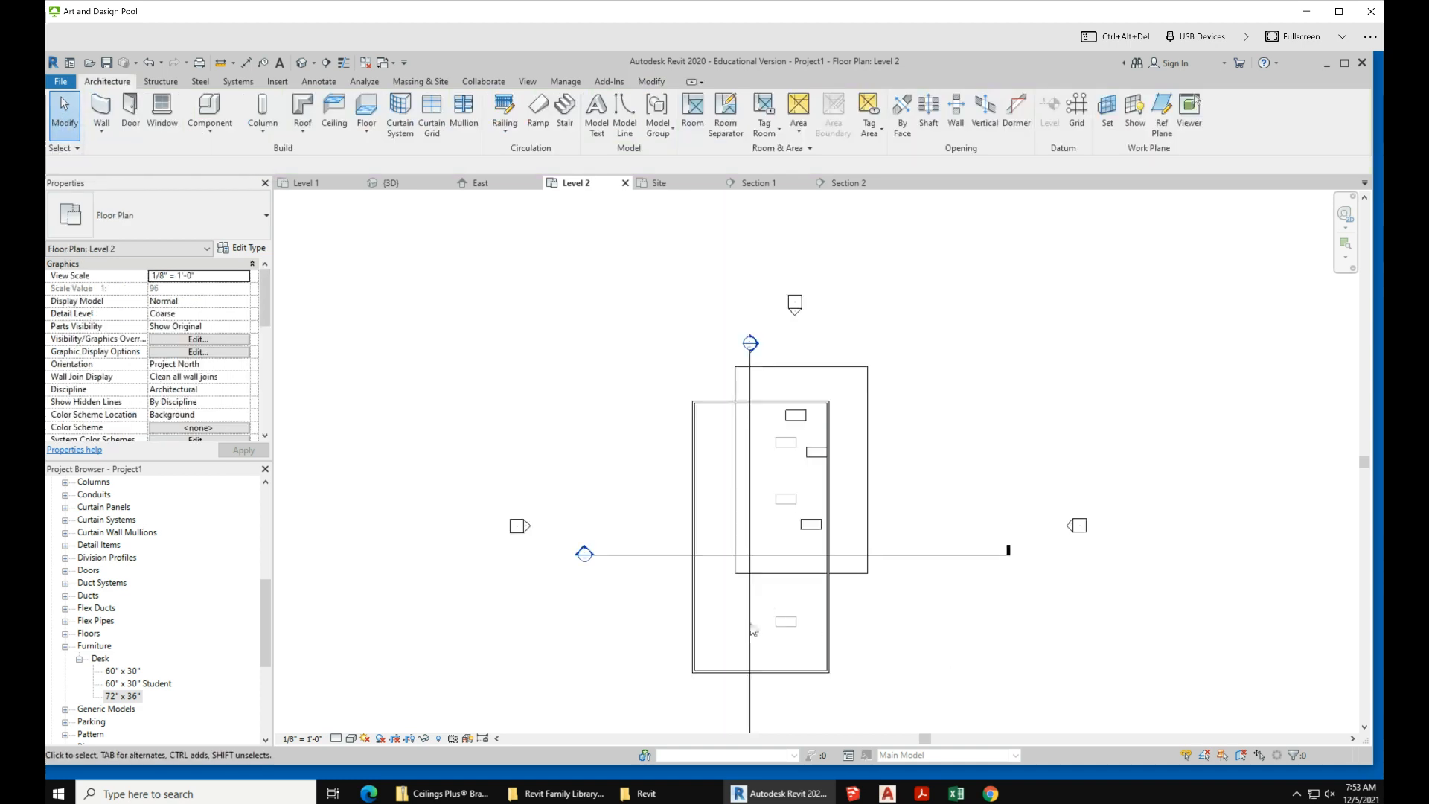
- Open the Section 1 view and examine how the desks sit on the Level 1 and Level 2 floors
left_click_drag(267, 622, 270, 512)
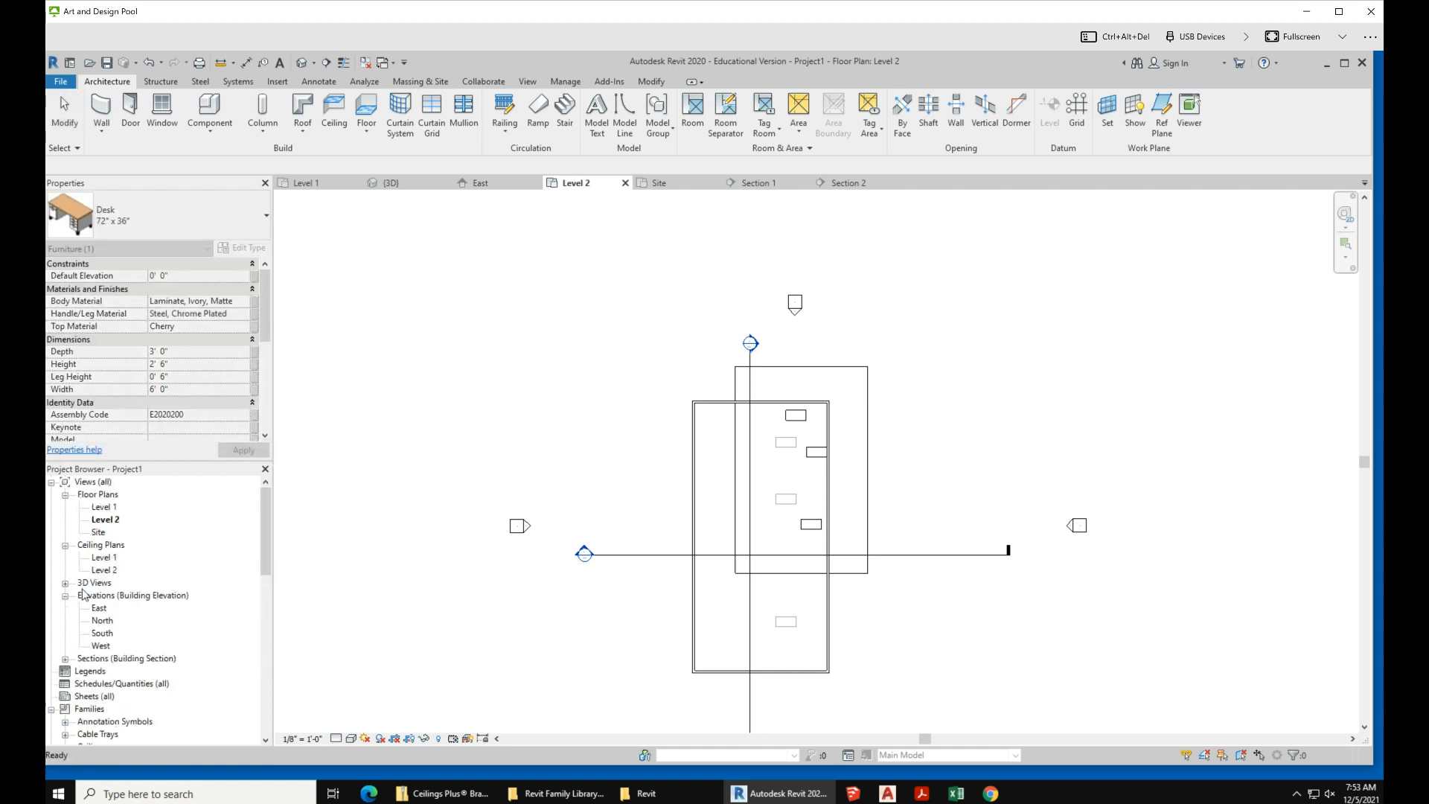
left_click(65, 658)
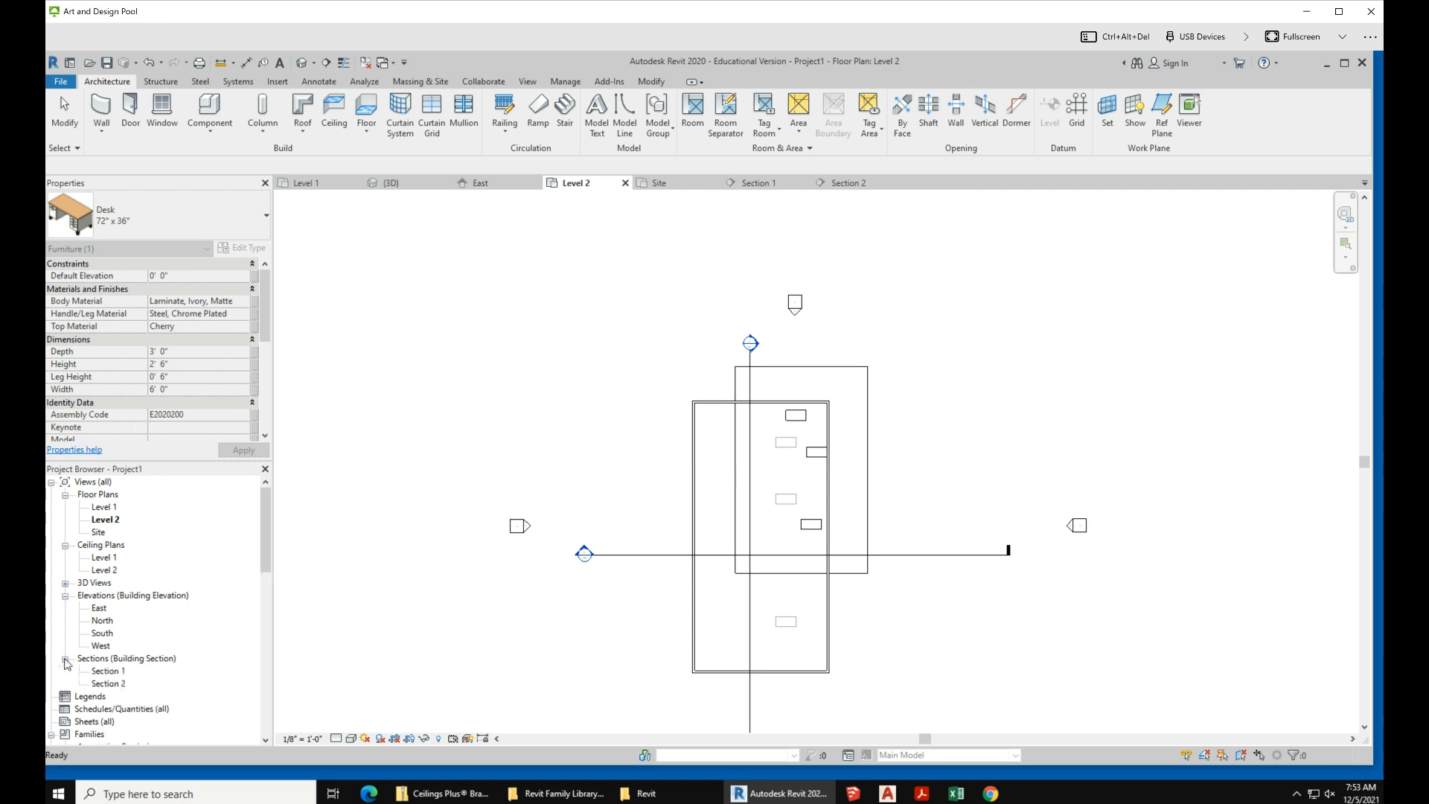
left_click(118, 671)
double_click(118, 672)
scroll(695, 555, "up", 3)
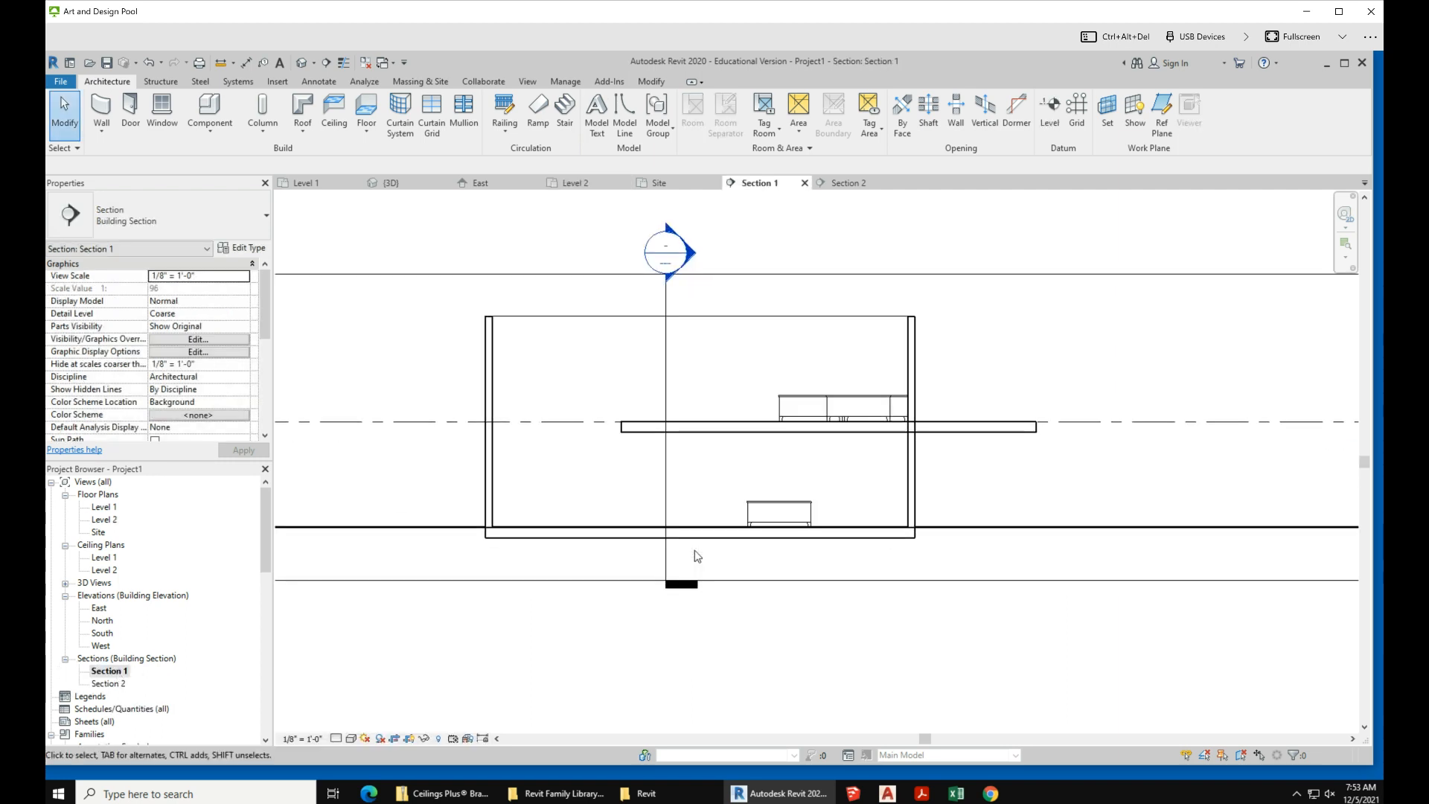
scroll(695, 555, "down", 1)
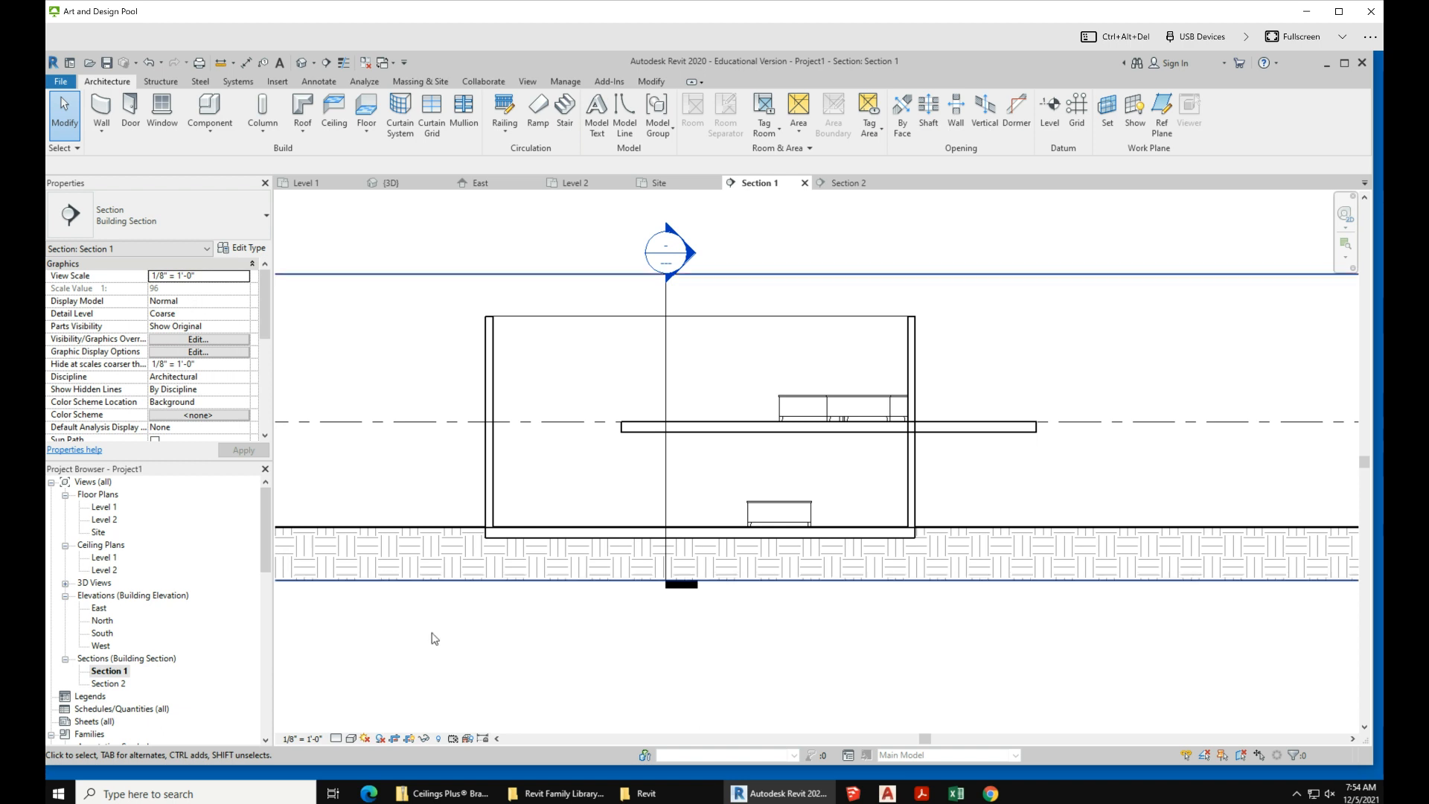
scroll(666, 662, "down", 3)
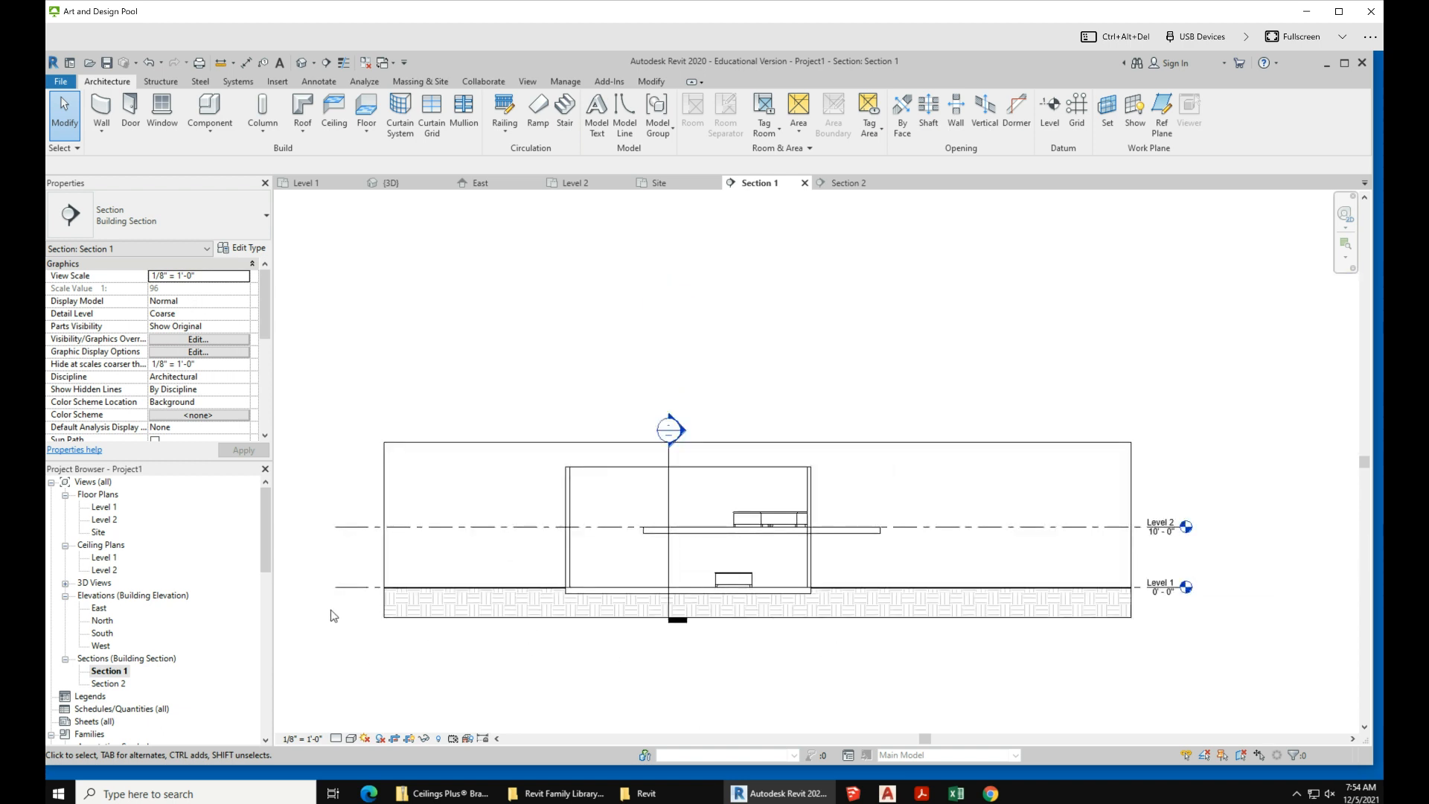
- Return to the Level 1 floor plan and locate the furniture families of the project
double_click(101, 506)
scroll(224, 618, "down", 5)
scroll(149, 673, "down", 2)
double_click(87, 696)
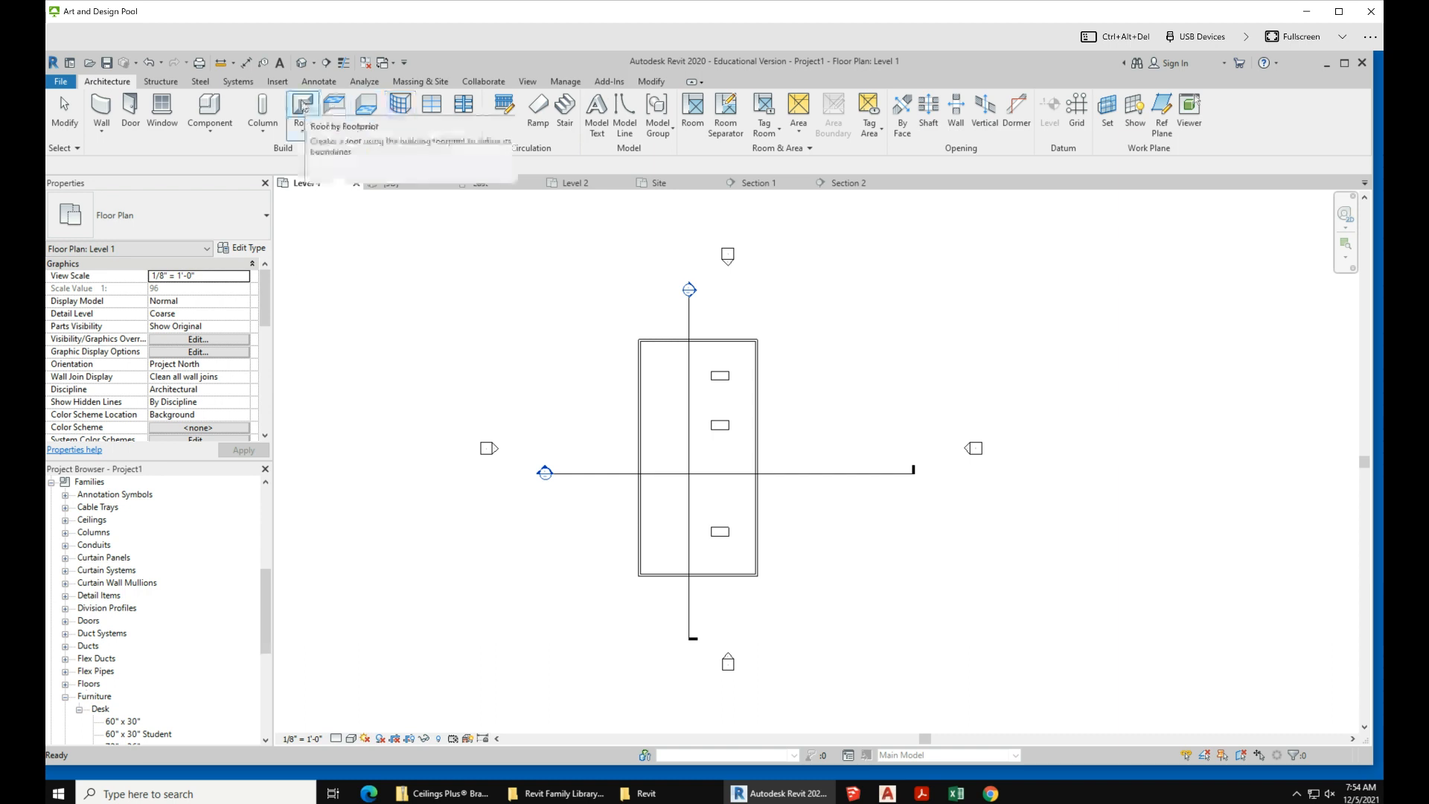
- Load the RPC Female and RPC Male families from the Entourage folder of the US Imperial library
left_click(279, 83)
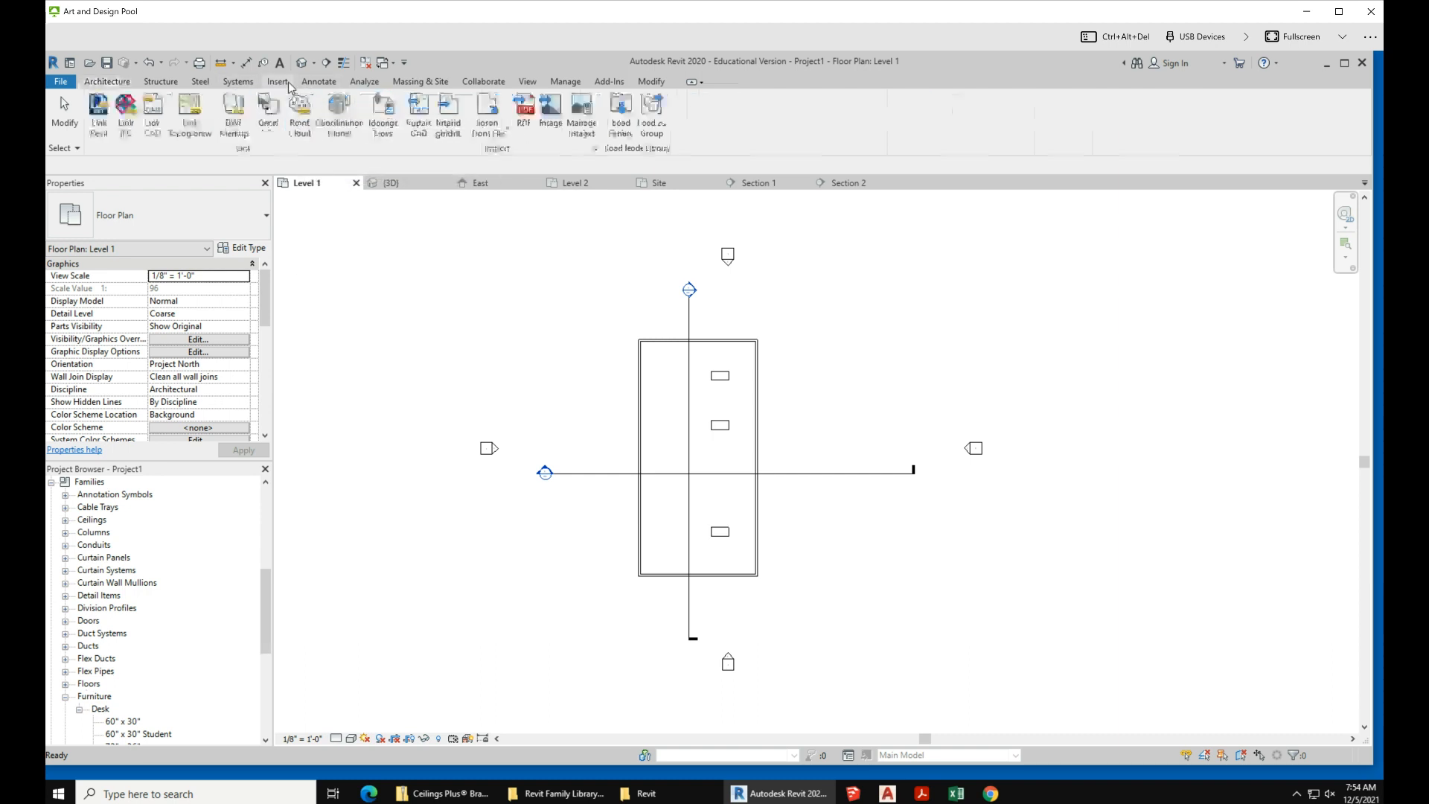
left_click(621, 113)
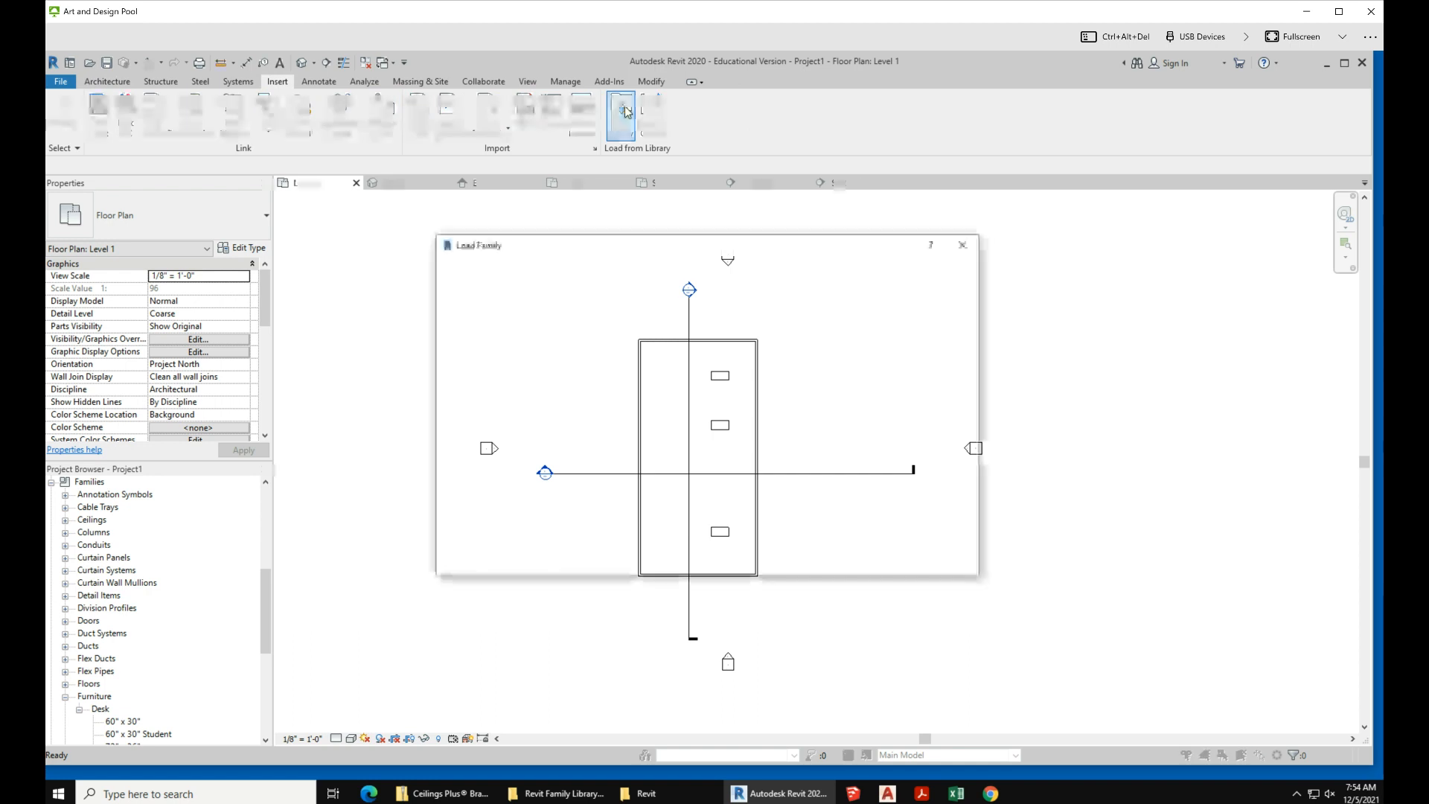
scroll(744, 387, "down", 3)
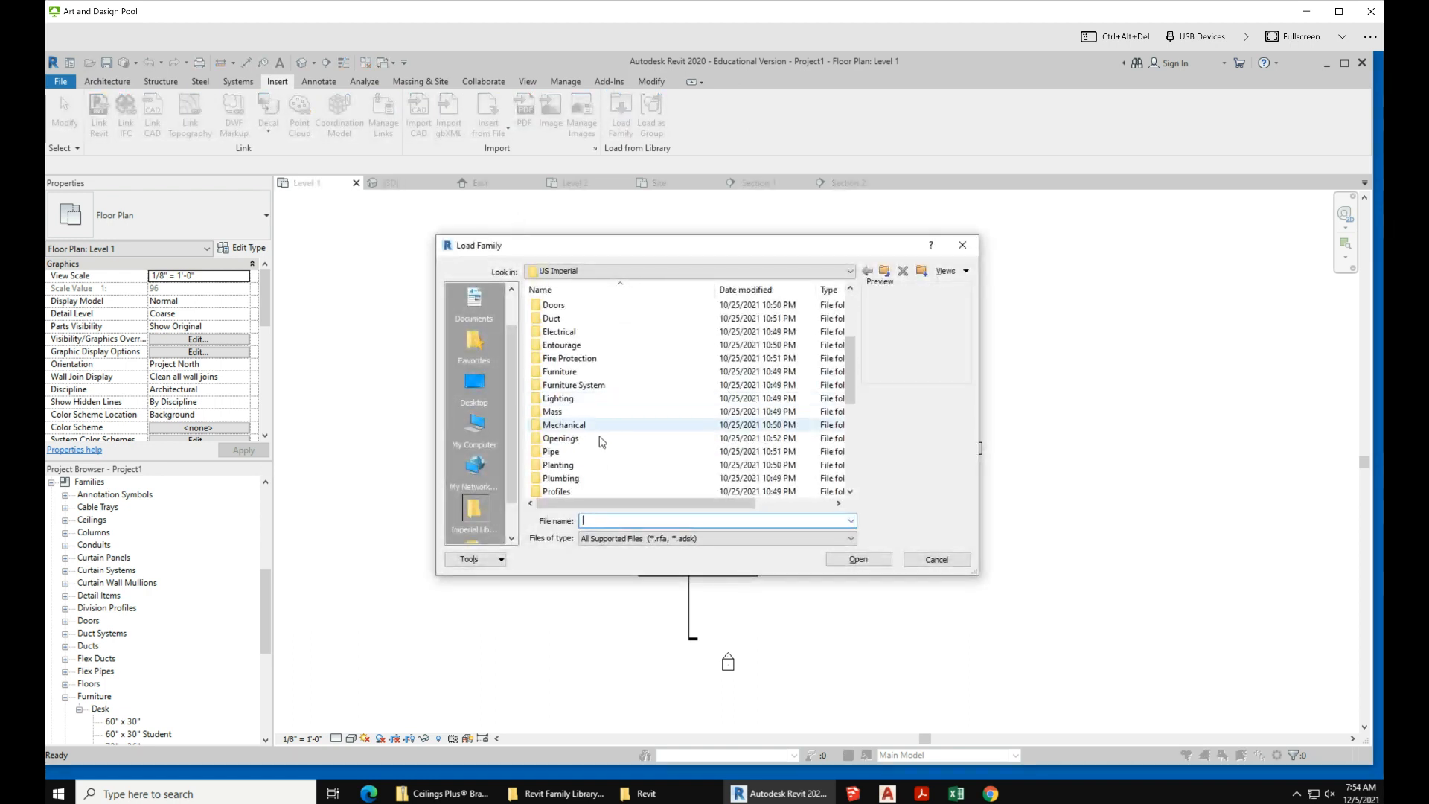
double_click(566, 345)
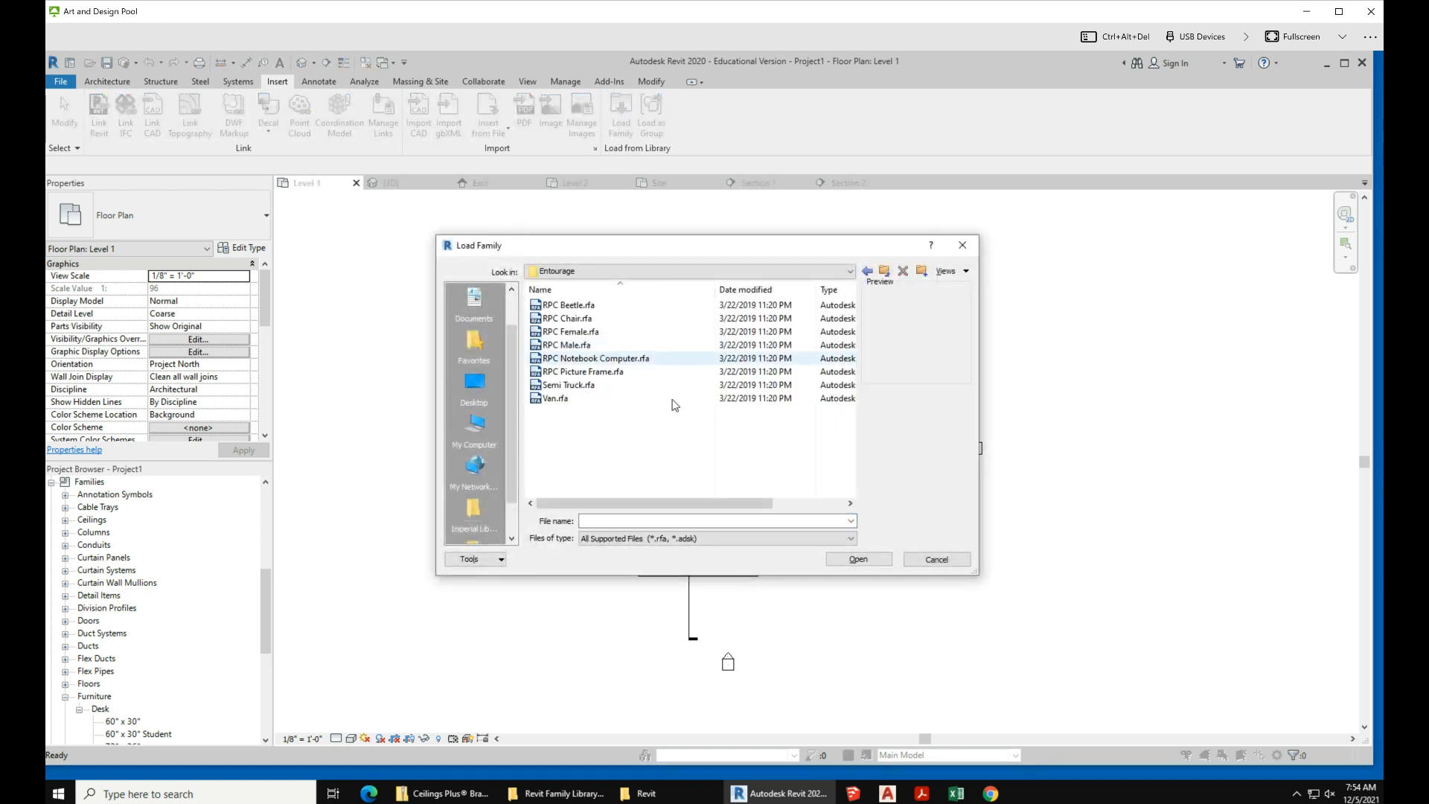
left_click(592, 332)
left_click(588, 344)
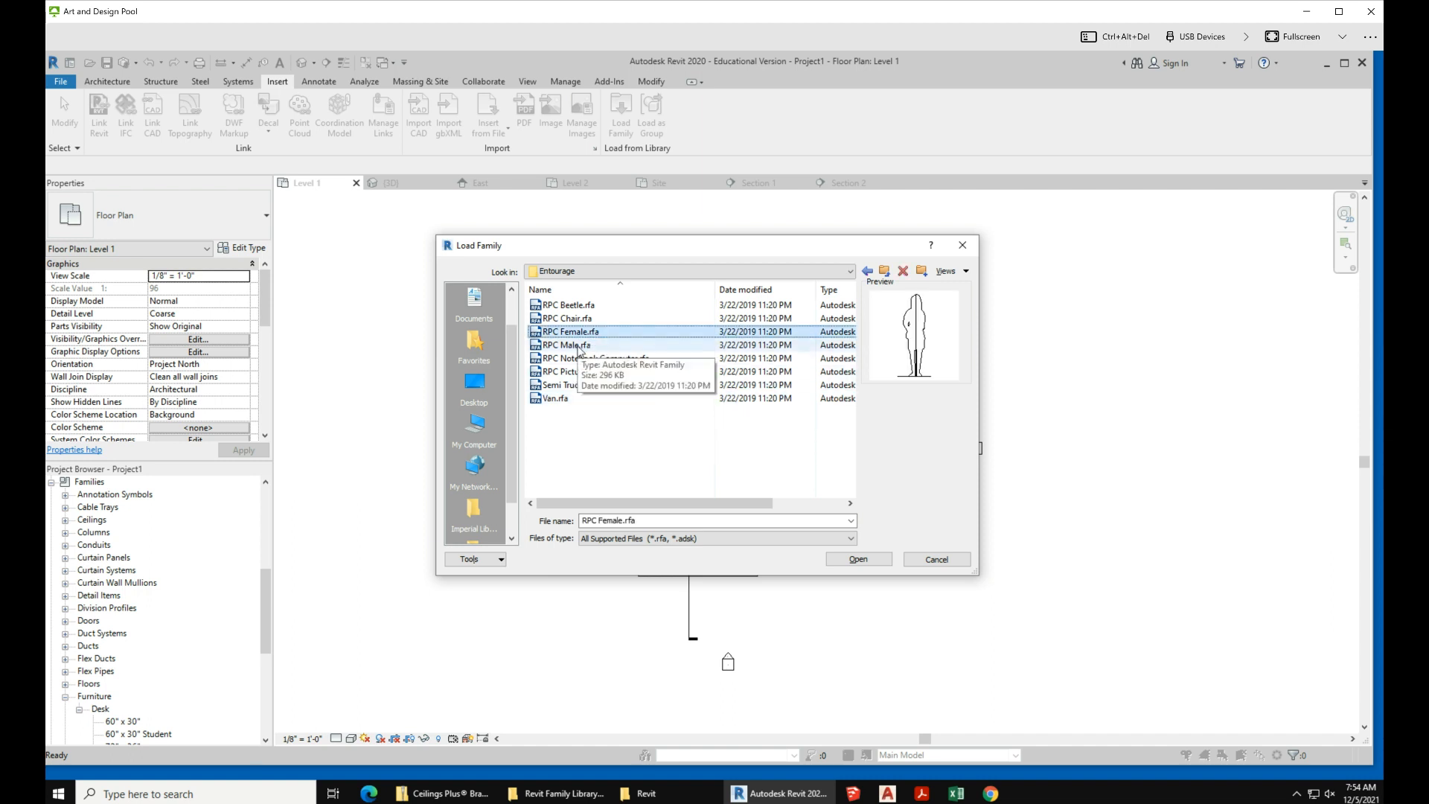
left_click(875, 563)
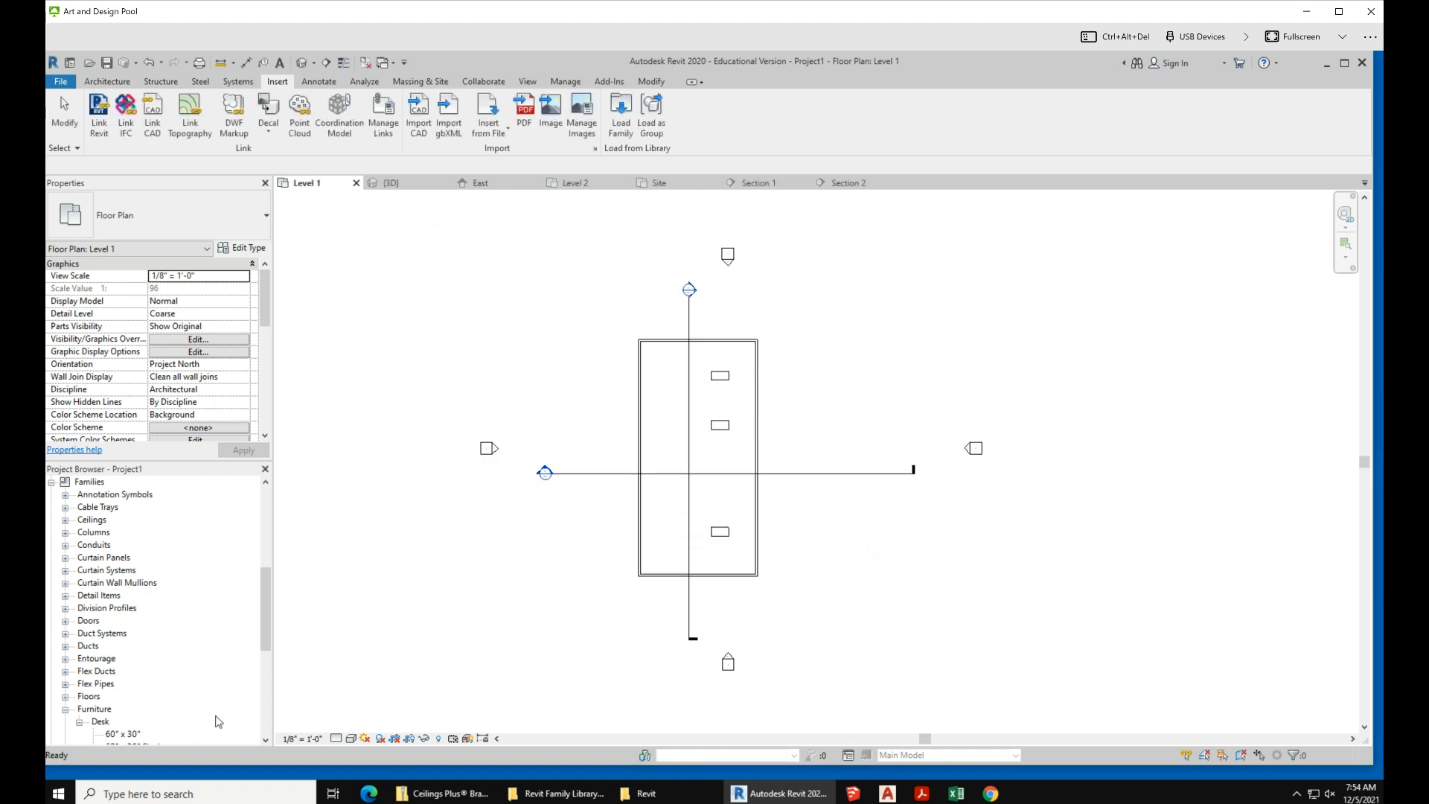
- Place an RPC Female figure of type Lisa on the Level 1 floor, between the two northern desks
left_click(65, 657)
left_click(79, 671)
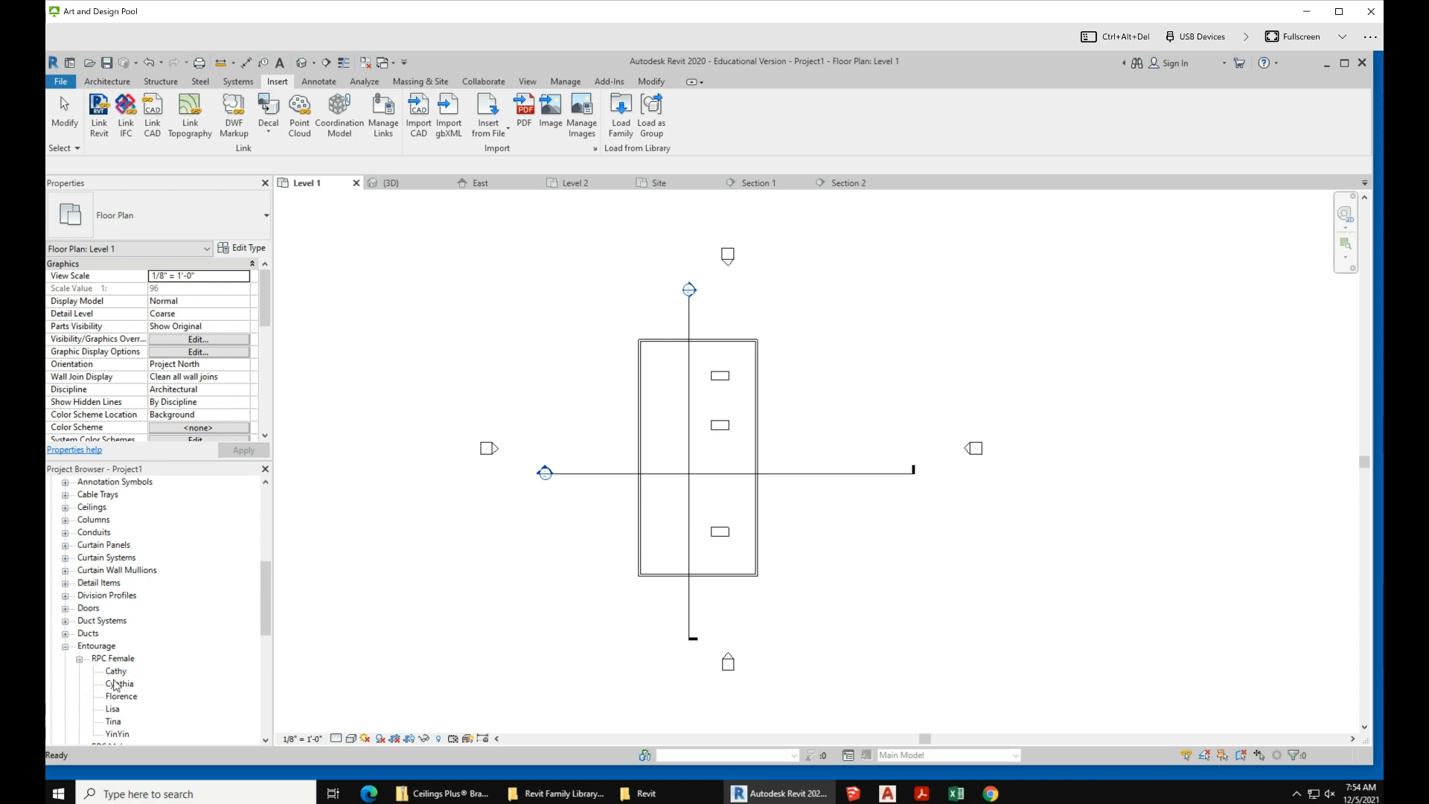
scroll(210, 611, "down", 2)
left_click(111, 633)
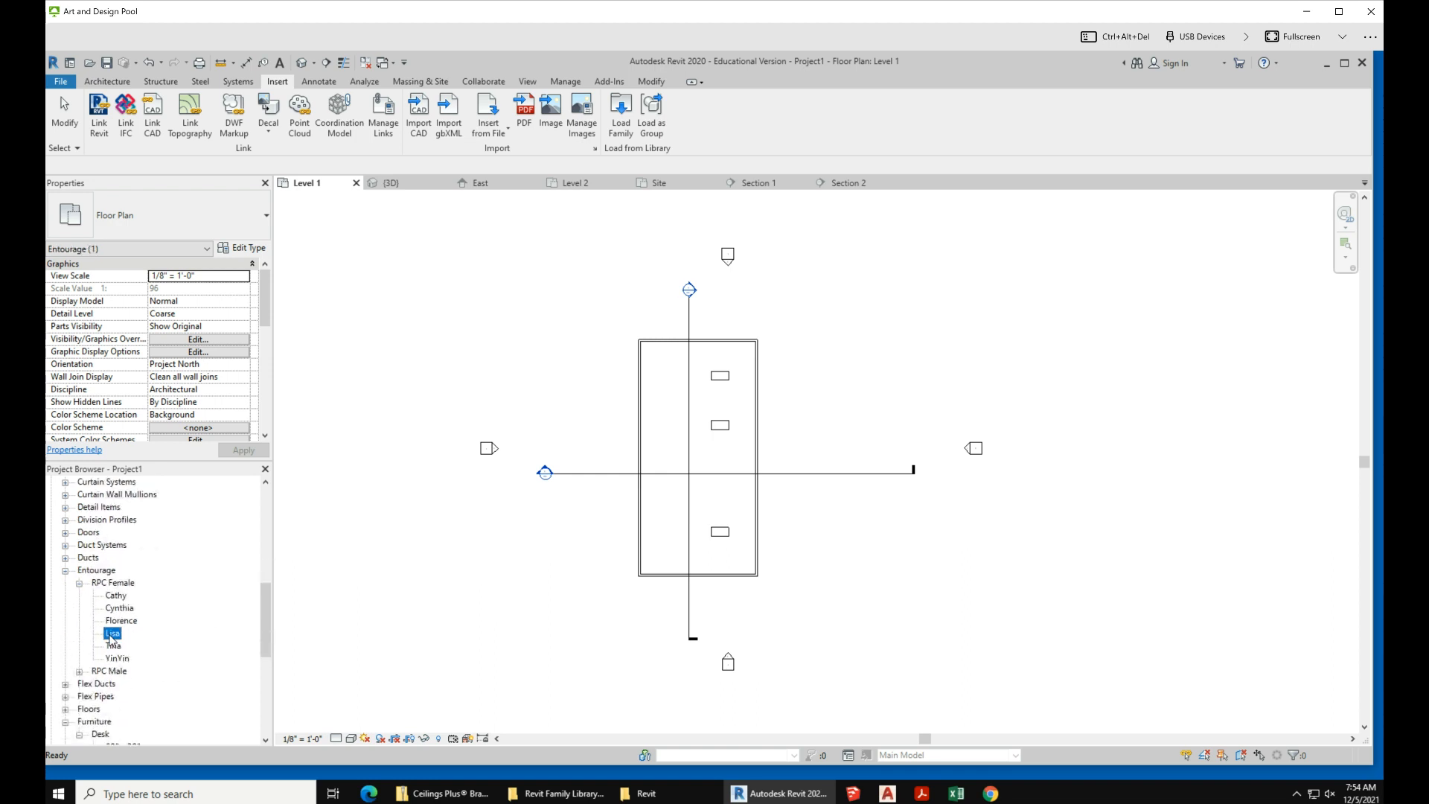
left_click_drag(112, 637, 654, 440)
left_click(725, 405)
- Place RPC Female figures on Level 1: Tina just north of the southern desk and YinYin in the building's northwest corner
left_click(113, 645)
left_click_drag(765, 510, 732, 501)
left_click(710, 501)
left_click(115, 651)
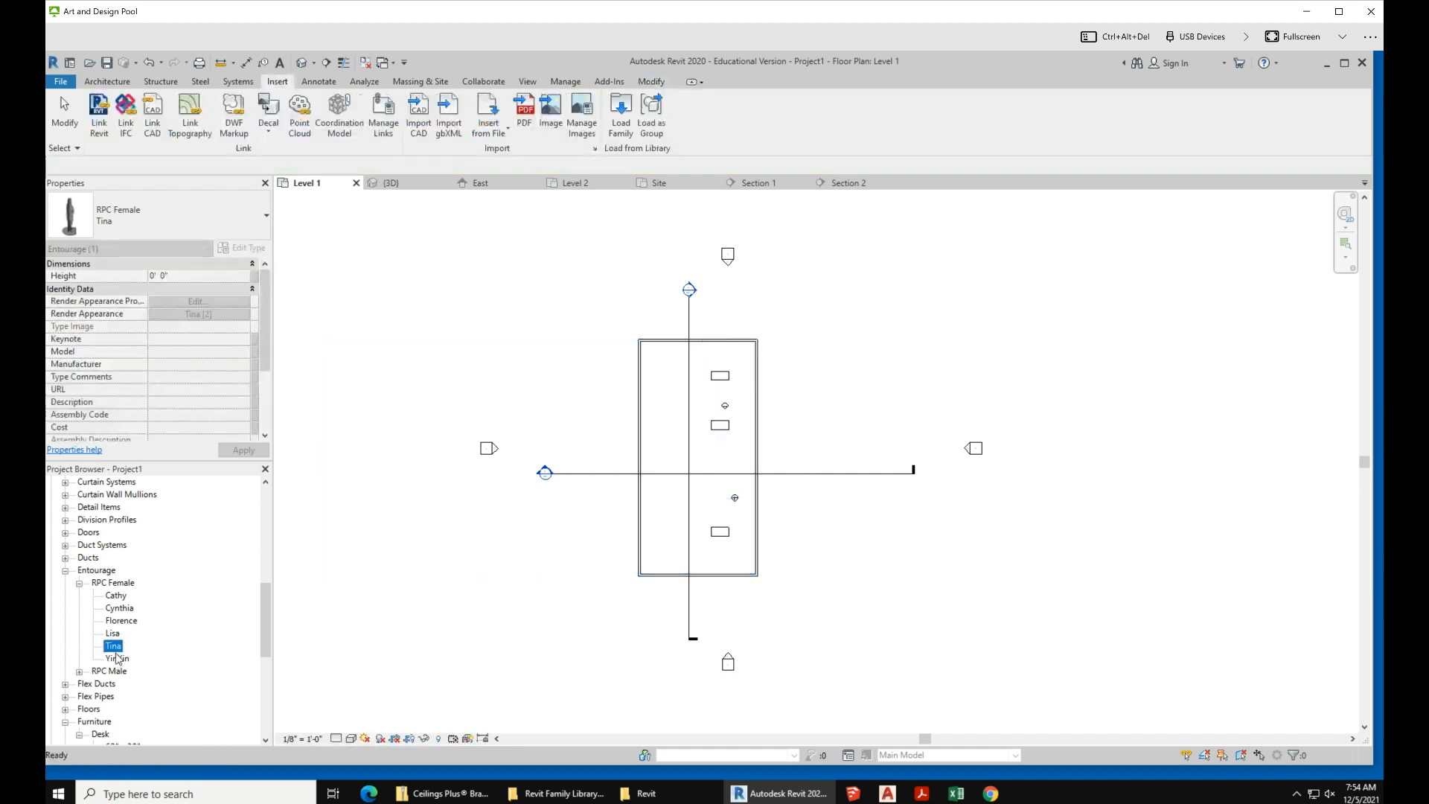
left_click_drag(116, 662, 655, 351)
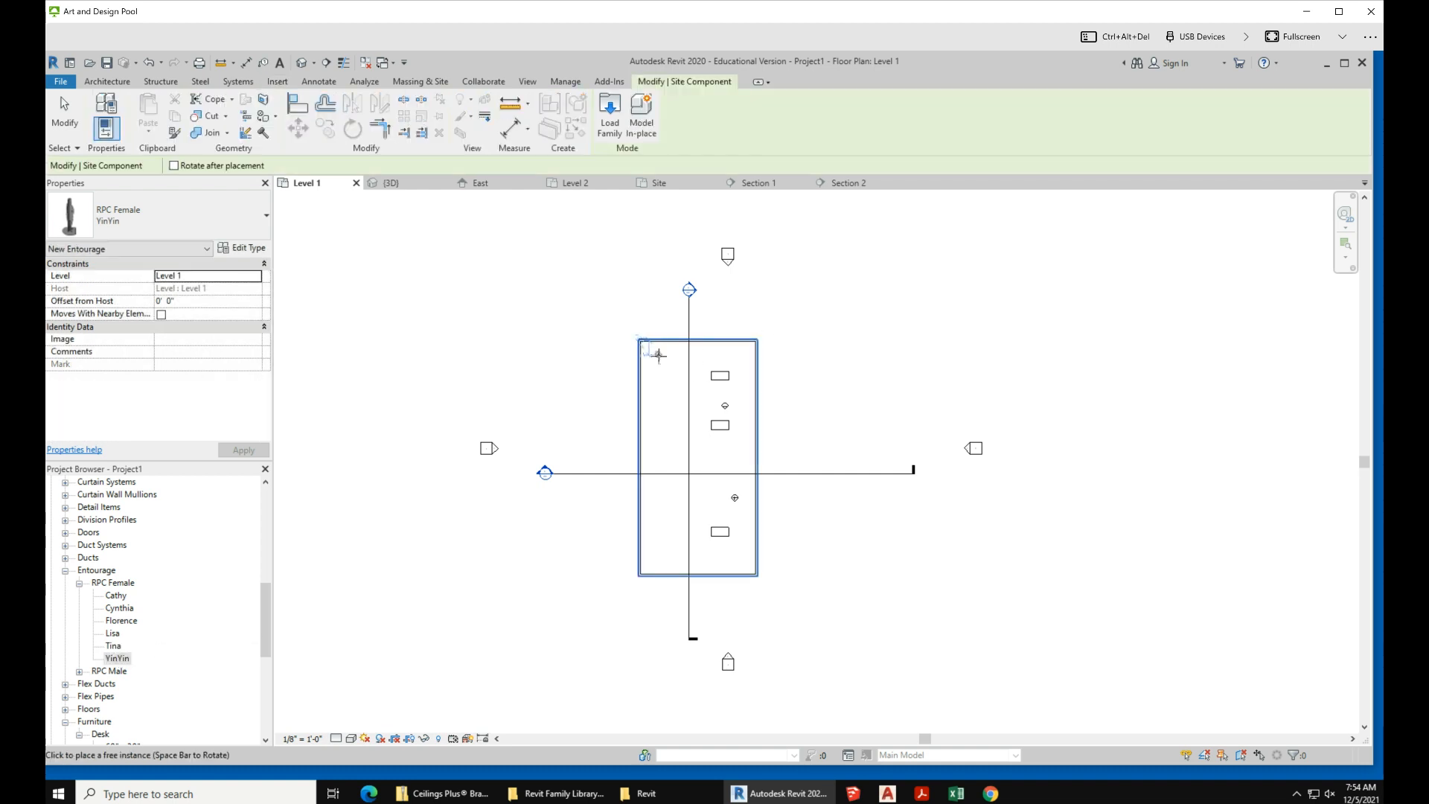
- Open the Level 2 floor plan and place two RPC Male figures of type Alex near the north wall, west of the northern desk
left_click_drag(265, 626, 266, 495)
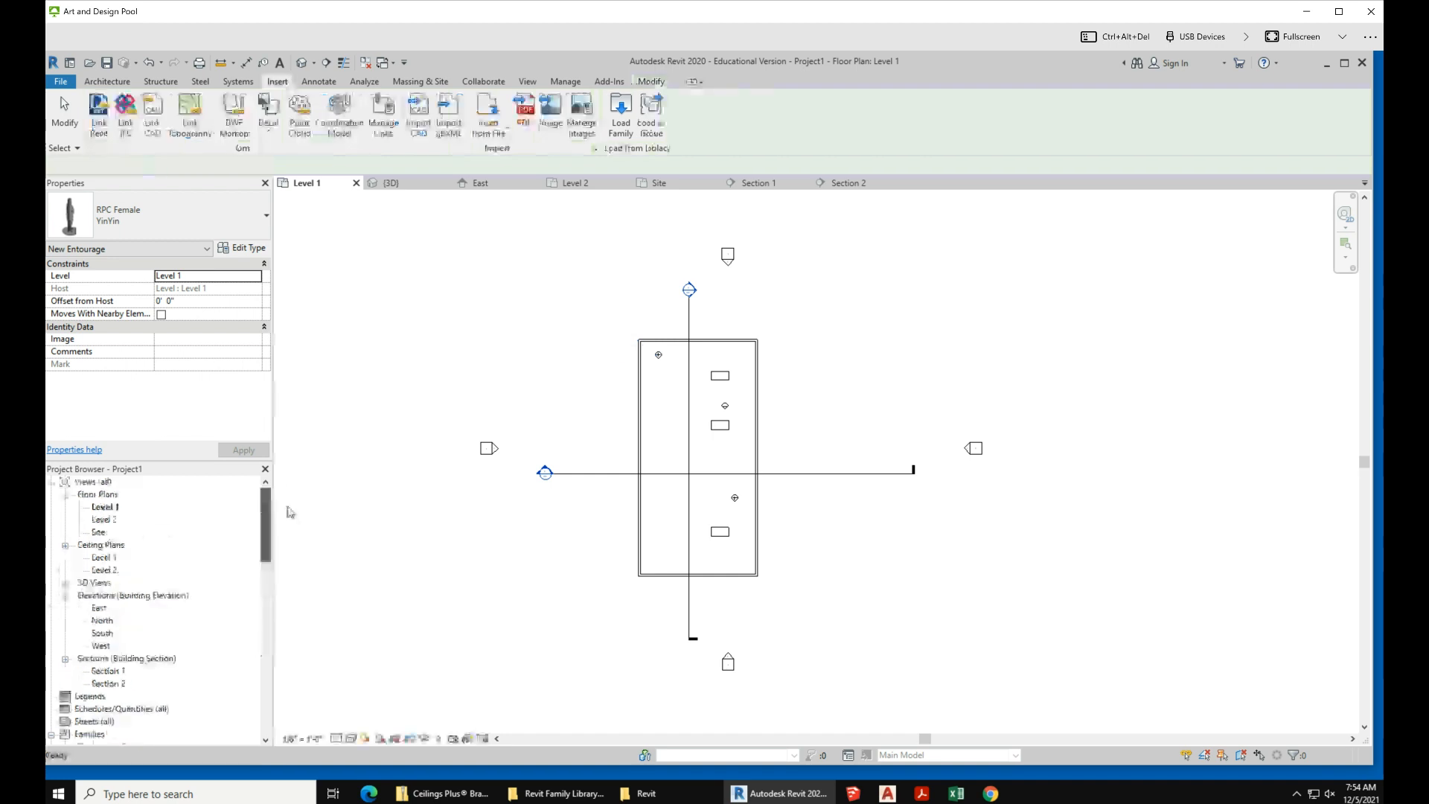
left_click(104, 519)
double_click(107, 521)
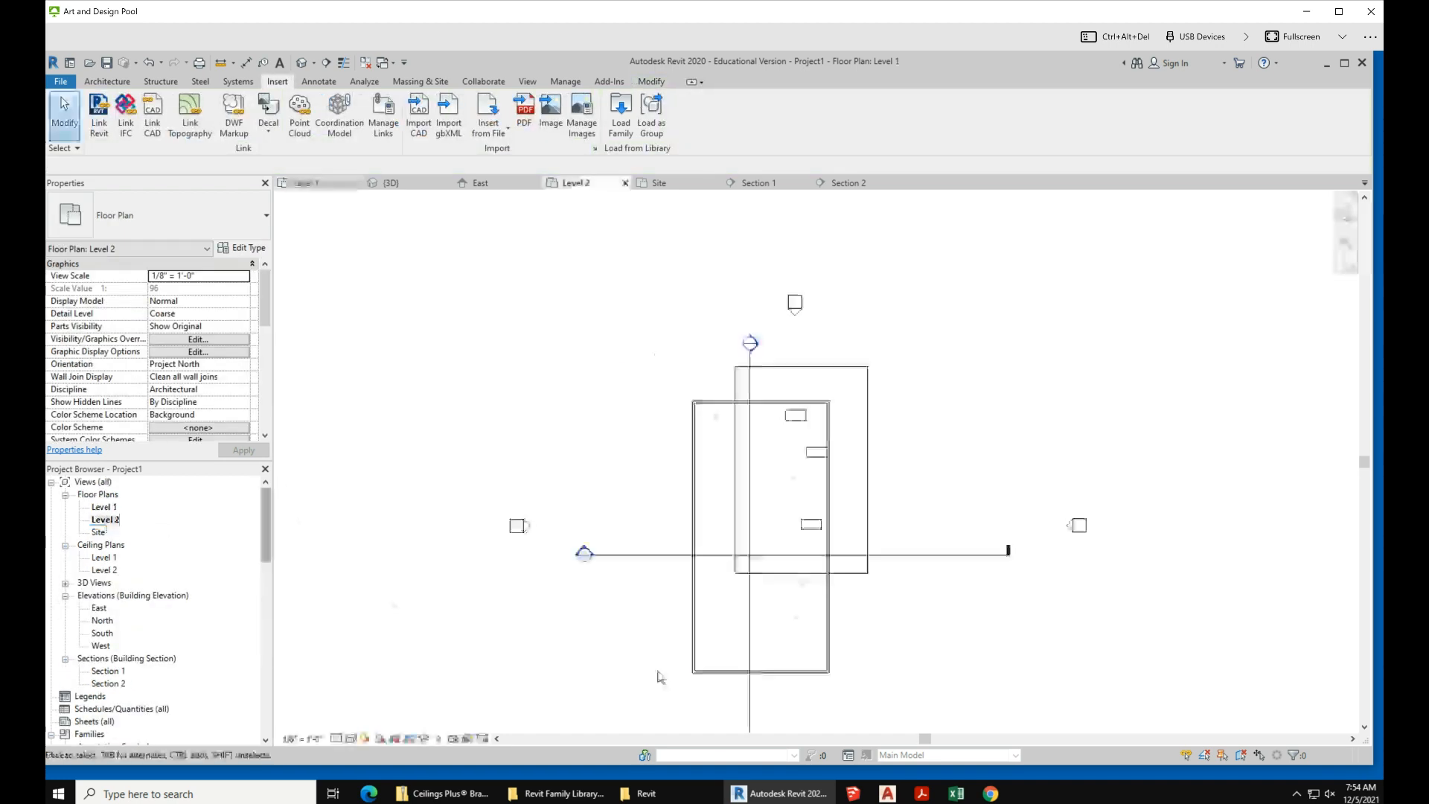
scroll(170, 614, "down", 6)
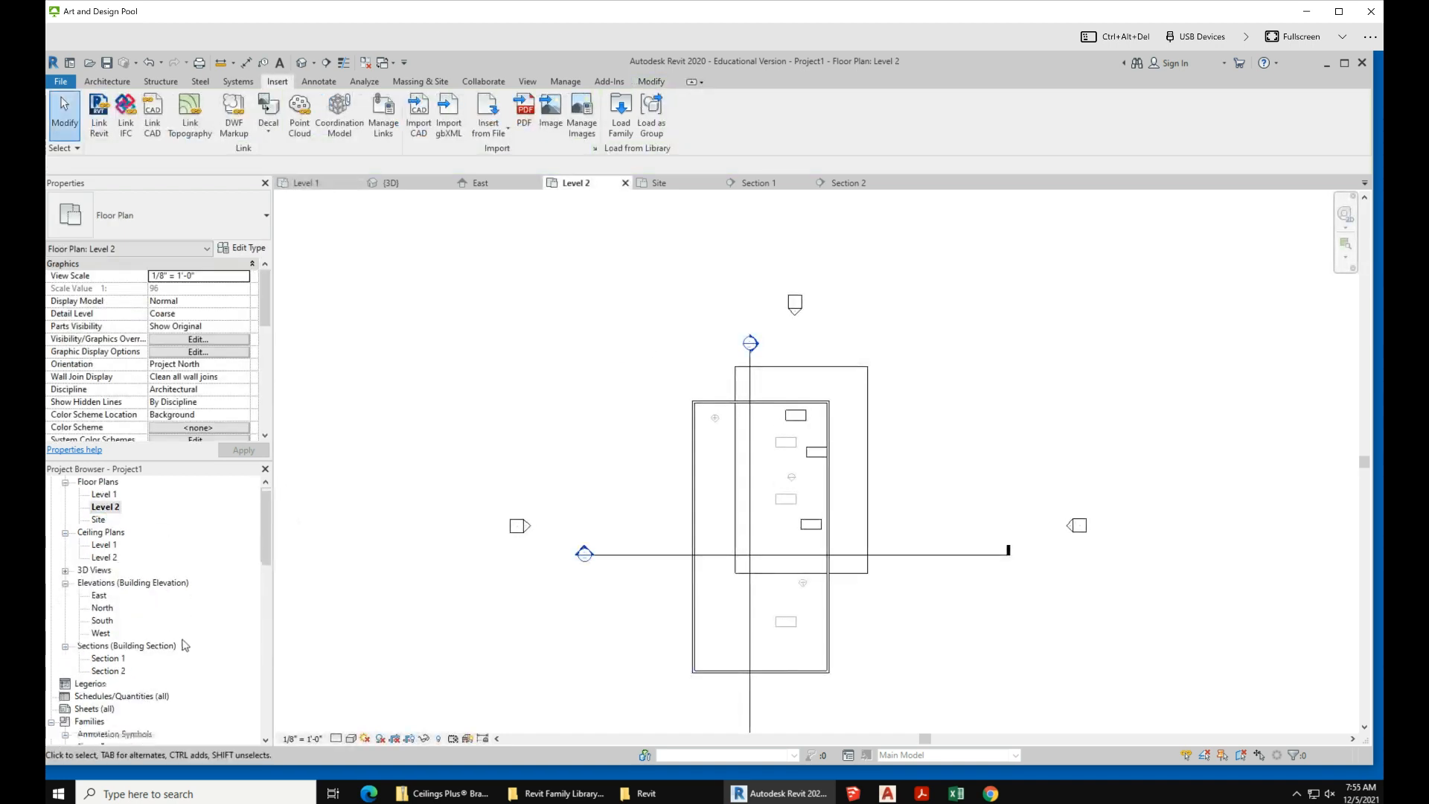
scroll(171, 666, "down", 2)
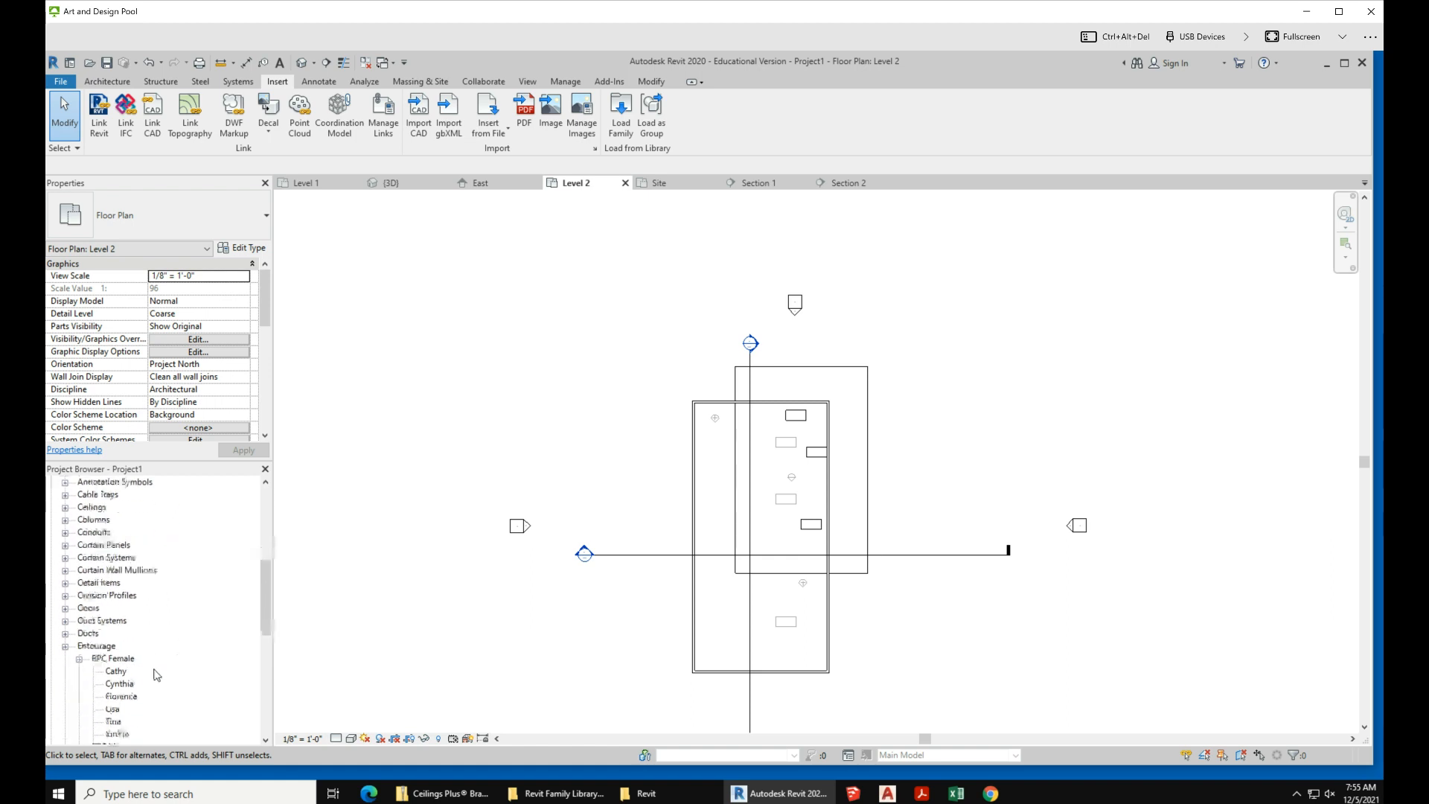
left_click(113, 658)
left_click(79, 659)
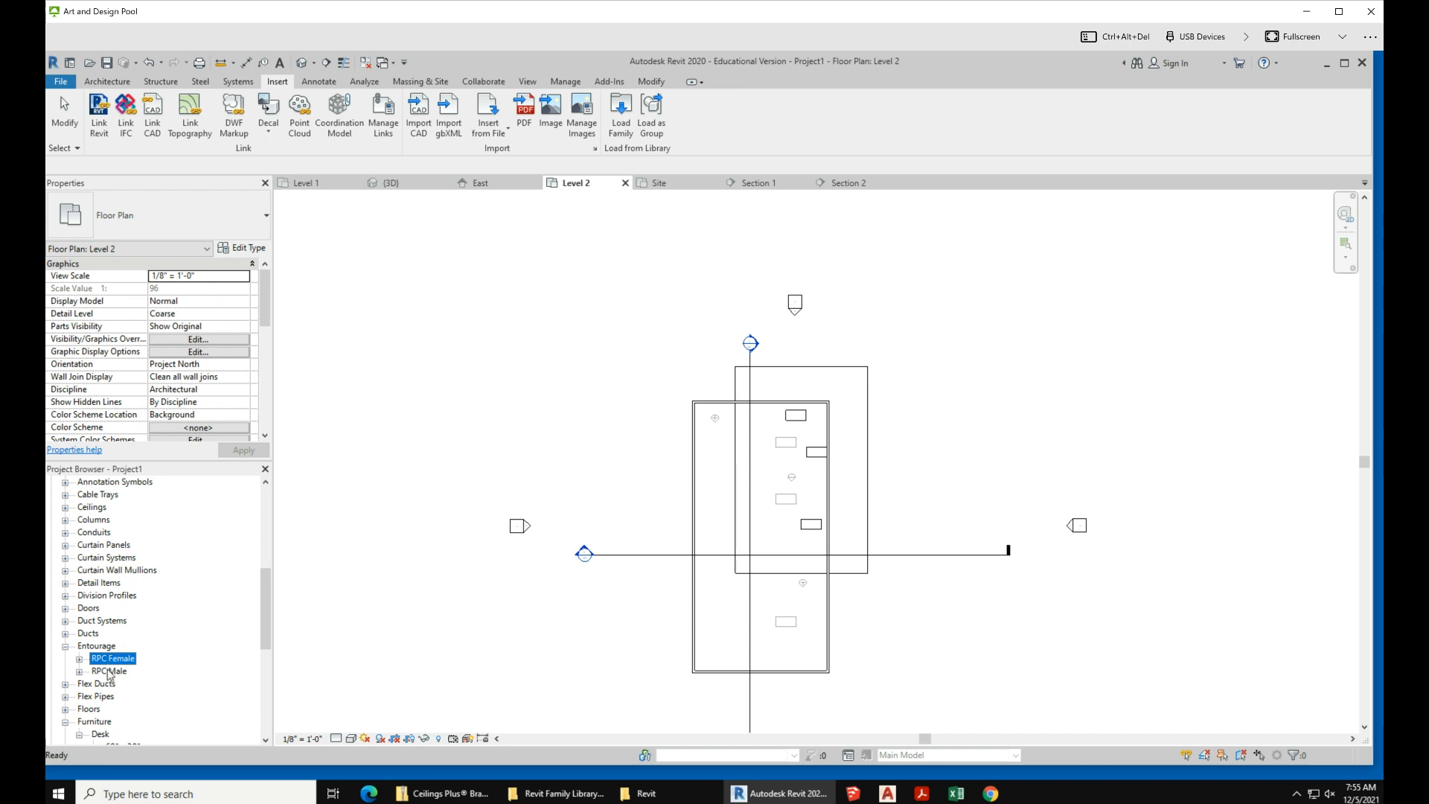
left_click(109, 671)
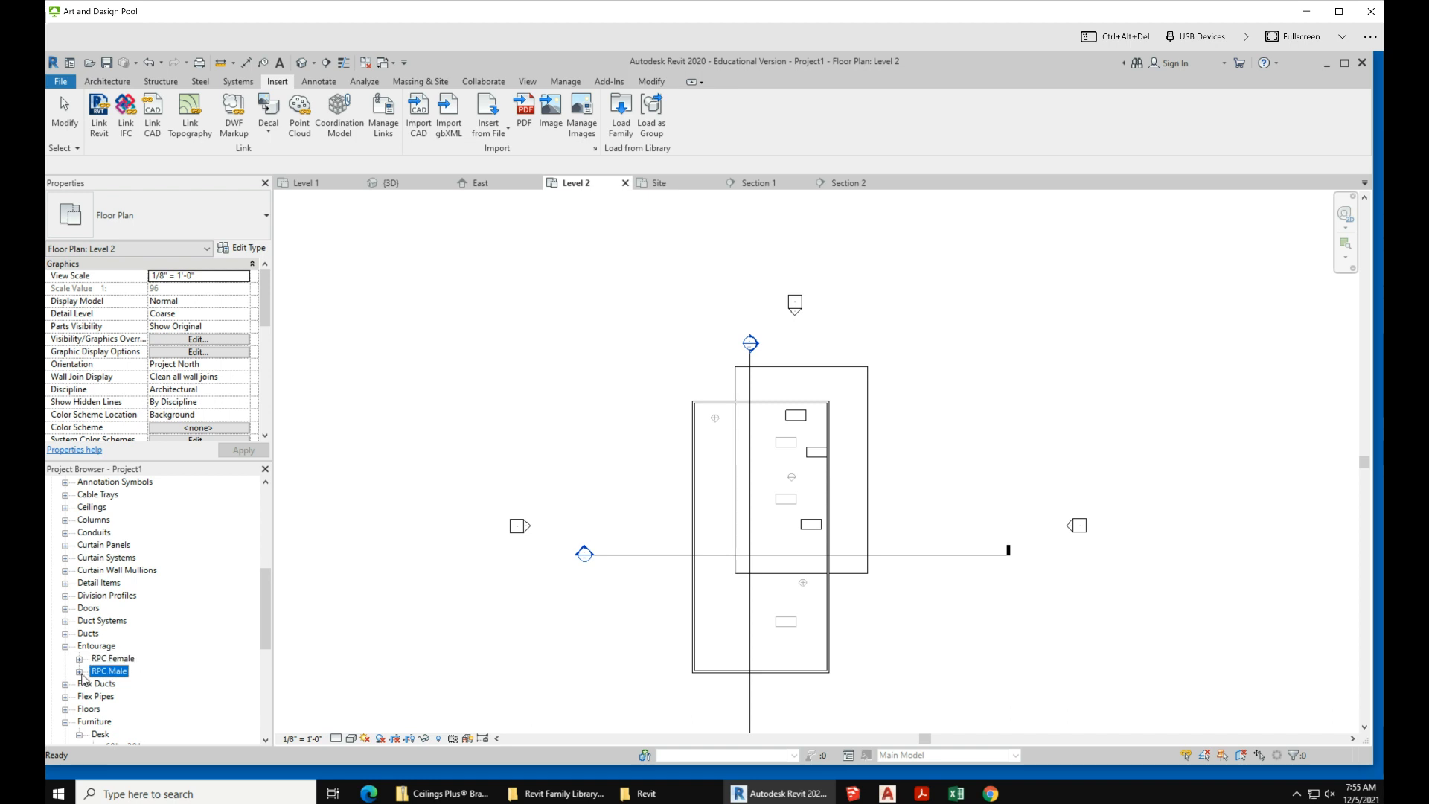
left_click(78, 671)
left_click(113, 683)
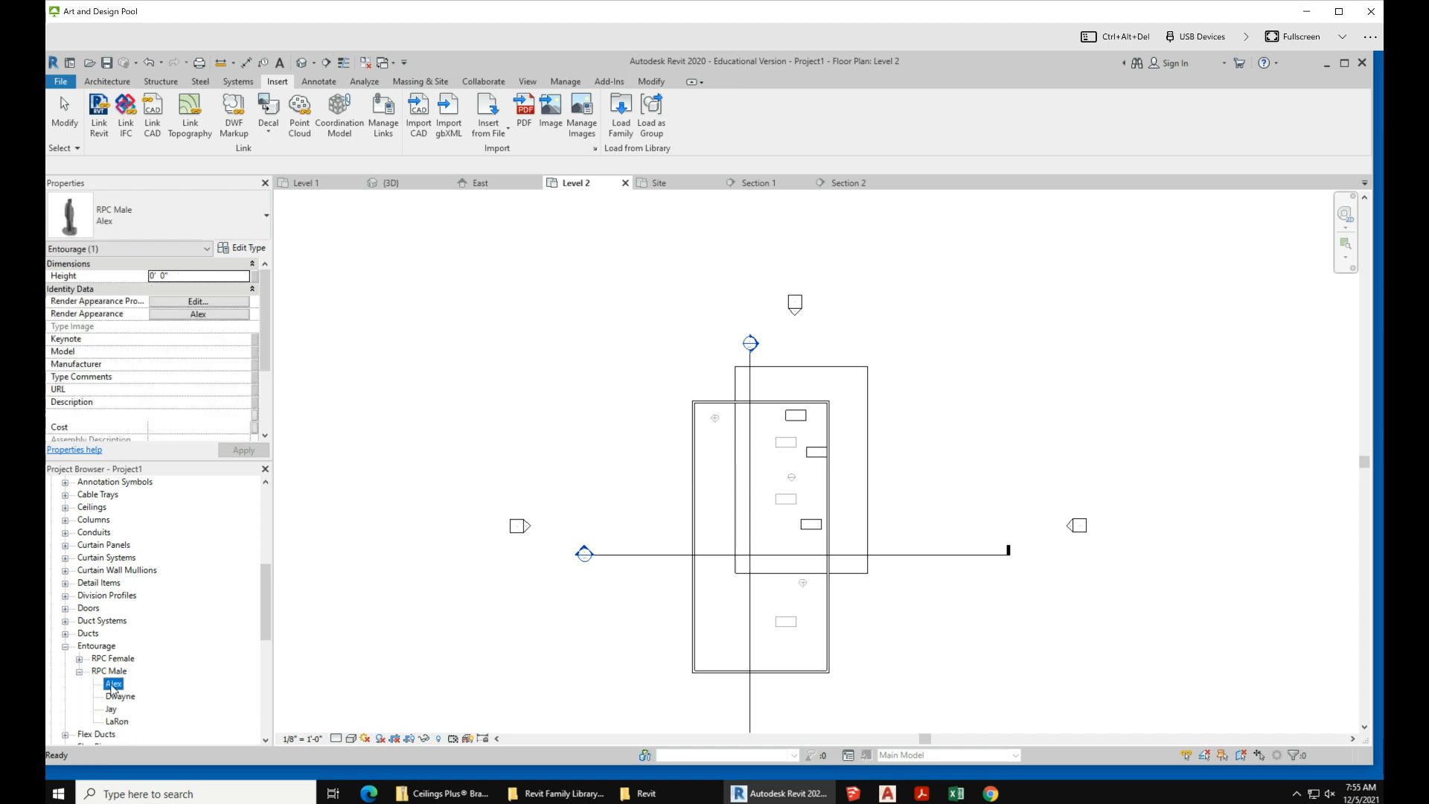
left_click_drag(684, 506, 719, 471)
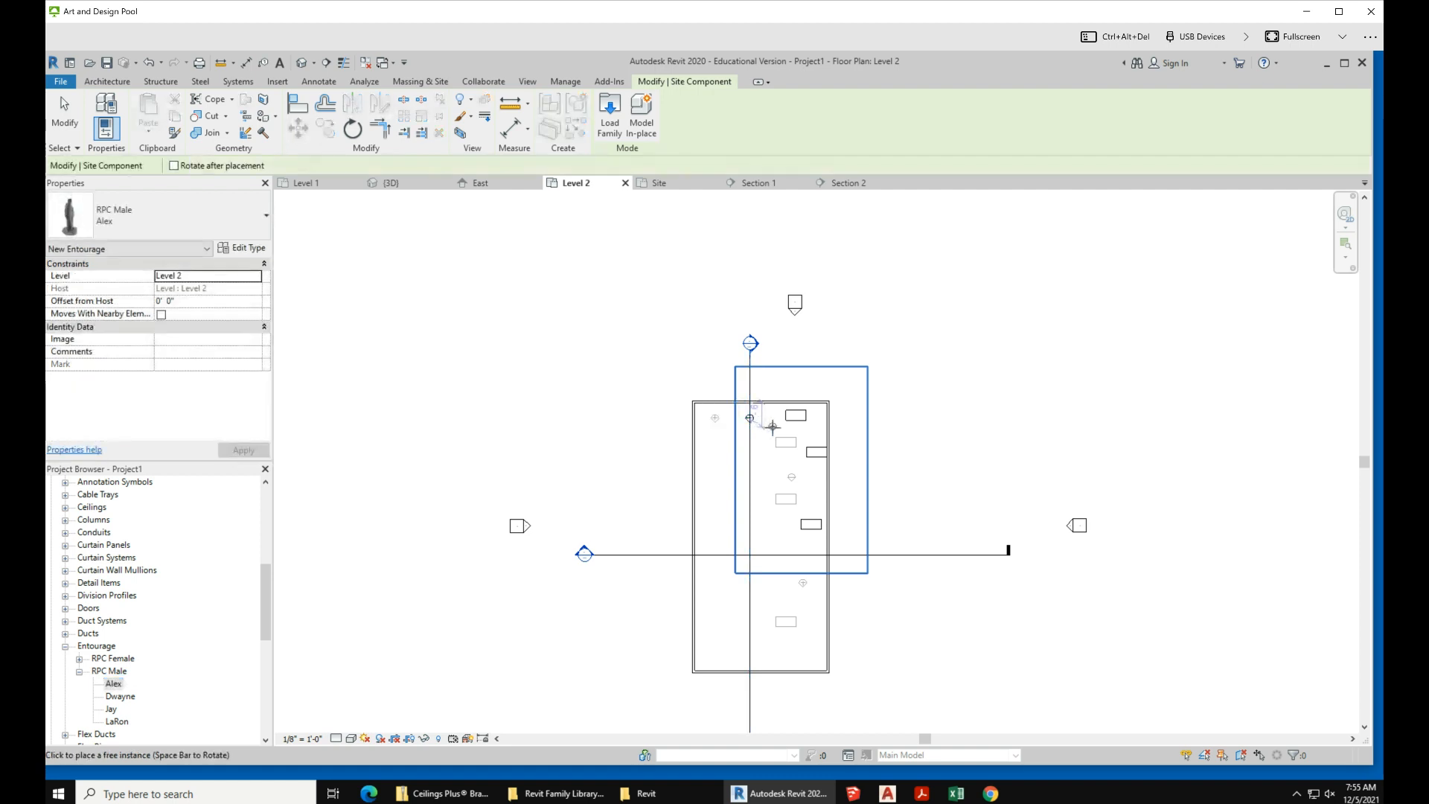
- Place an RPC Male figure of type Jay on the Level 2 floor, just west of the southernmost Level 2 desk
left_click(110, 708)
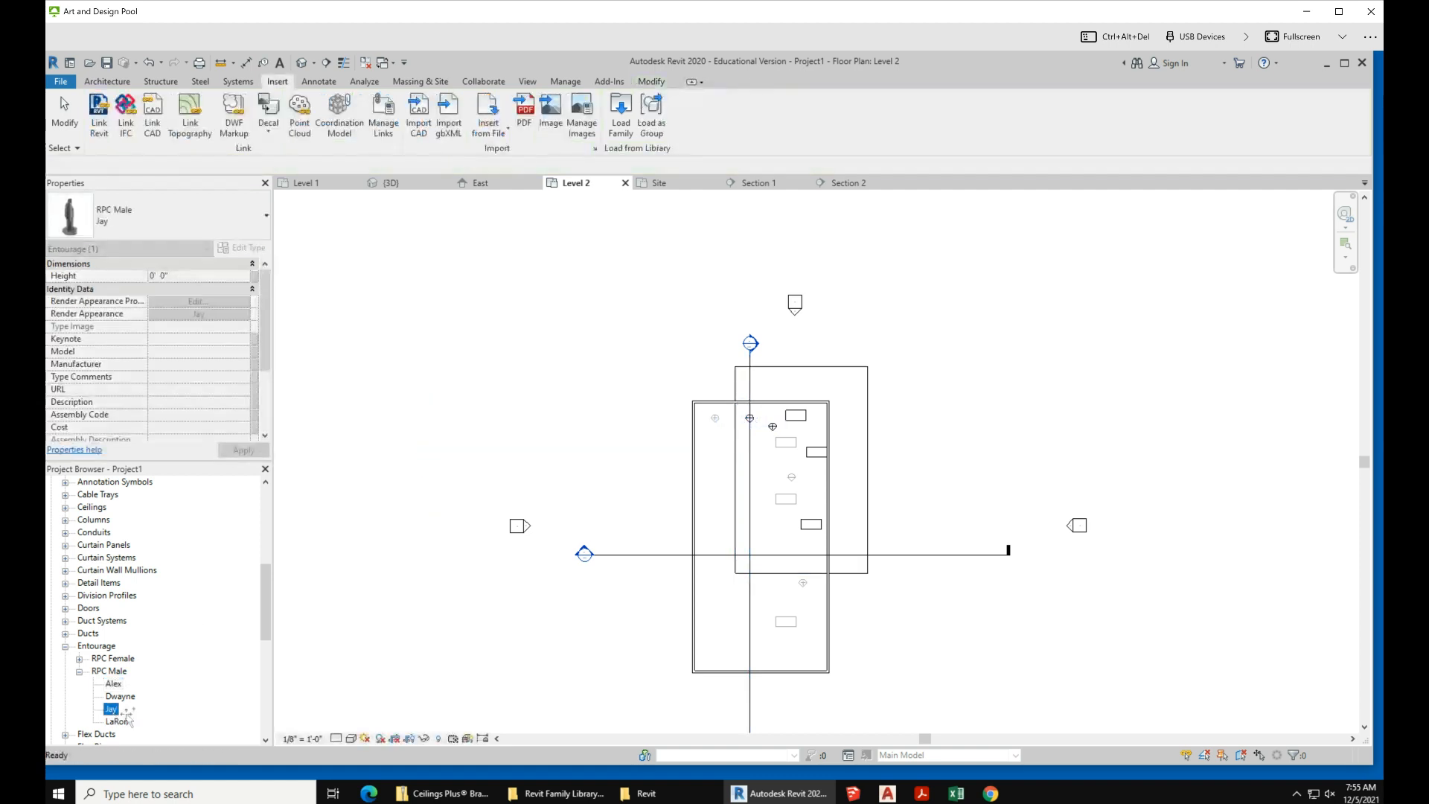
left_click_drag(740, 607, 774, 534)
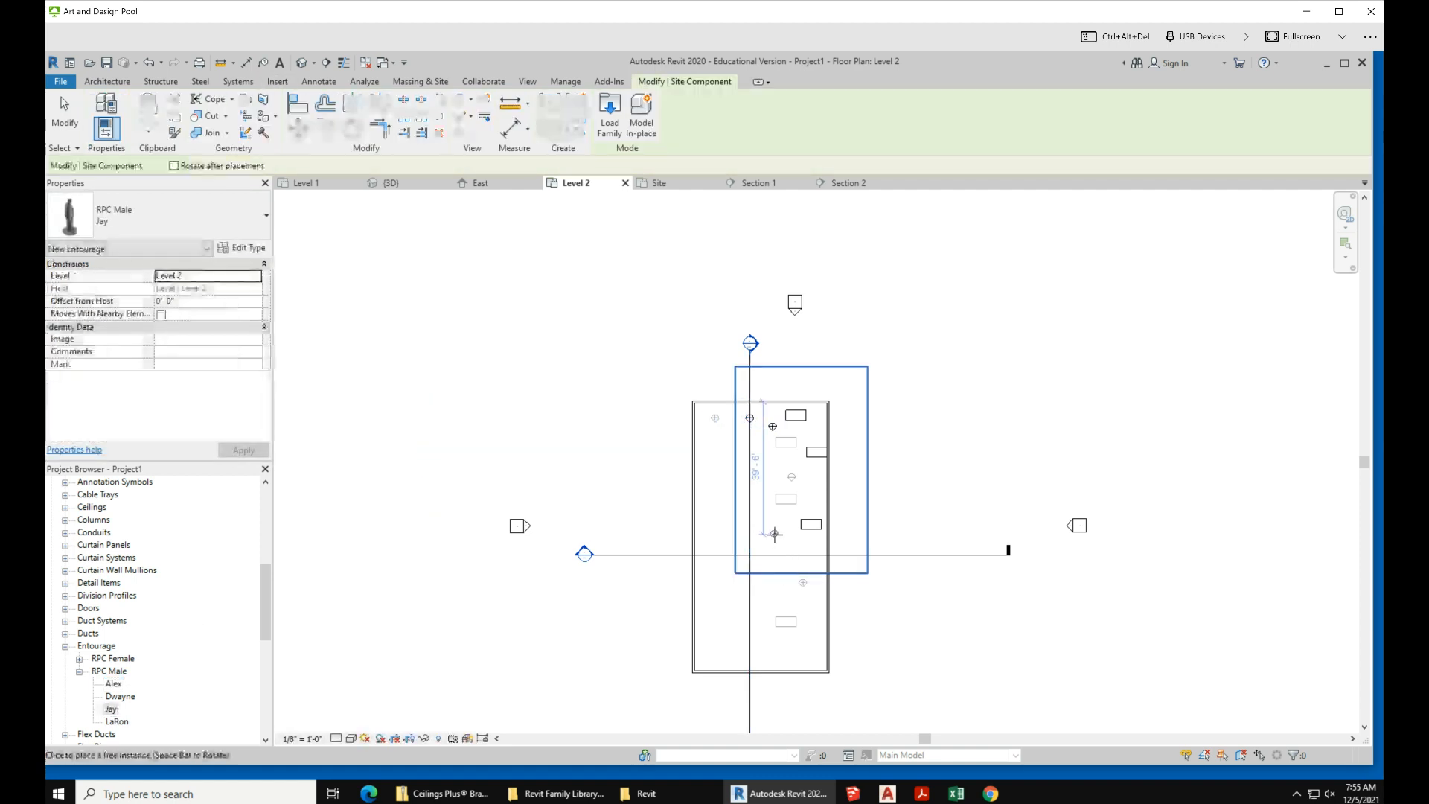
key("Escape")
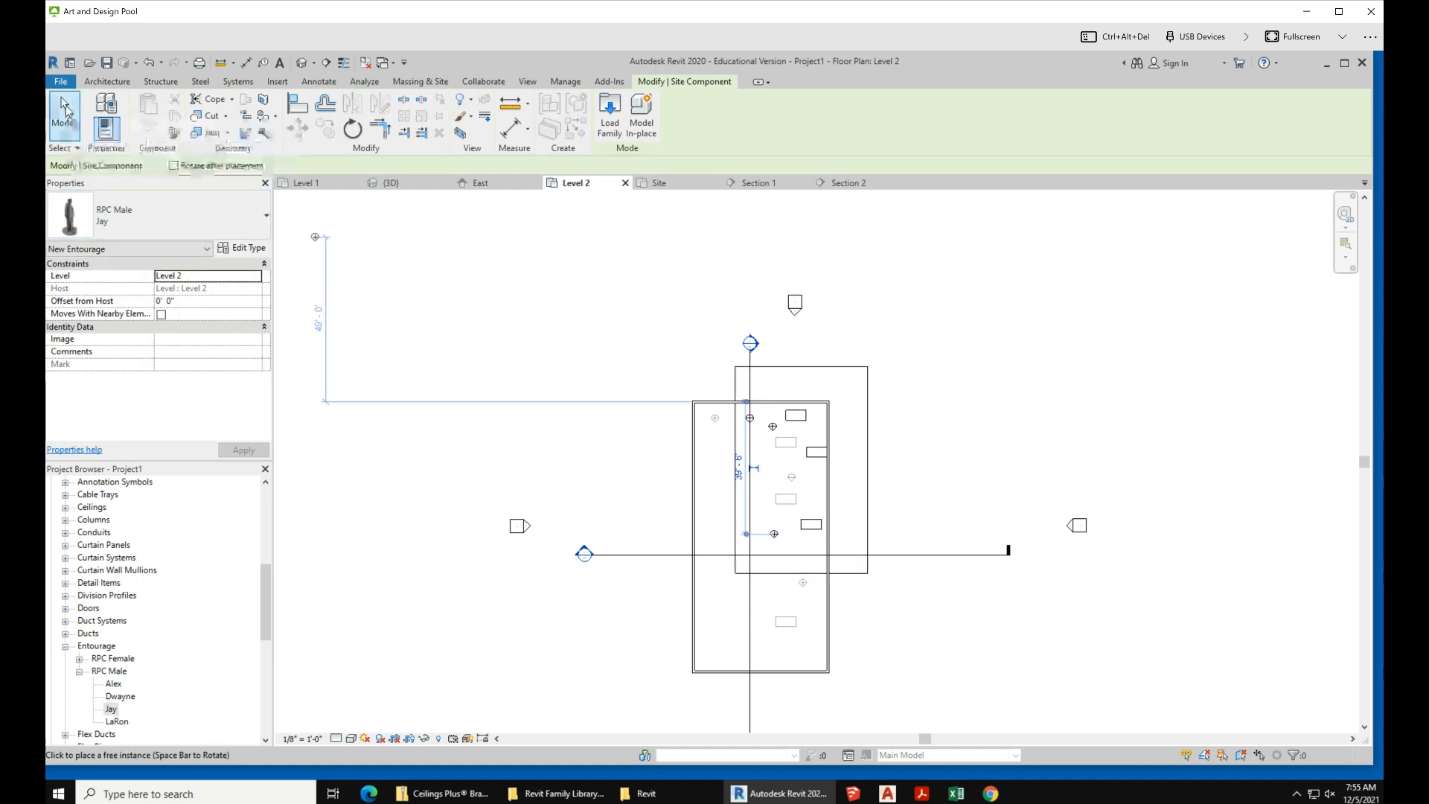
key("Escape")
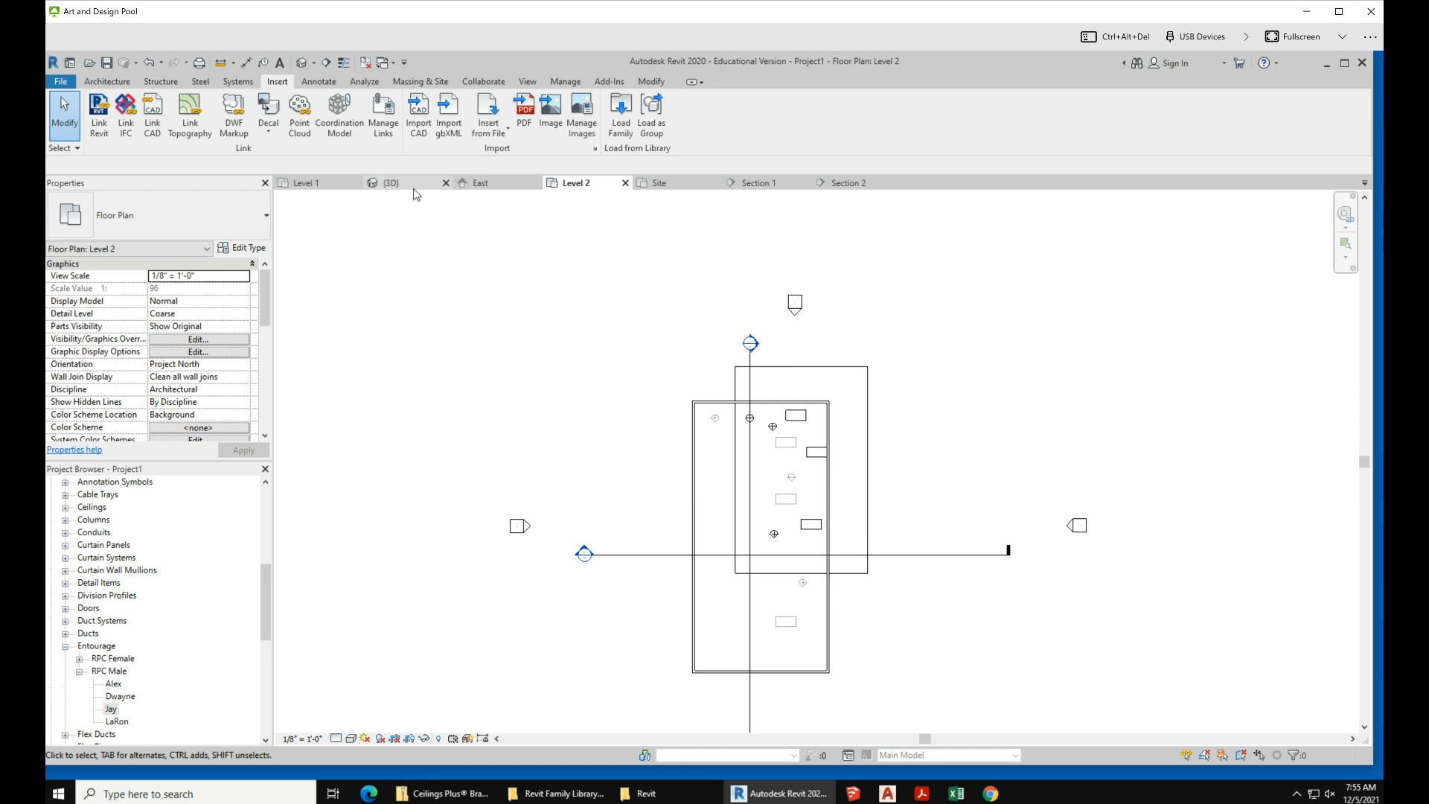
- Open the Section 1 view and examine how the people stand on the Level 1 and Level 2 floors
left_click(759, 186)
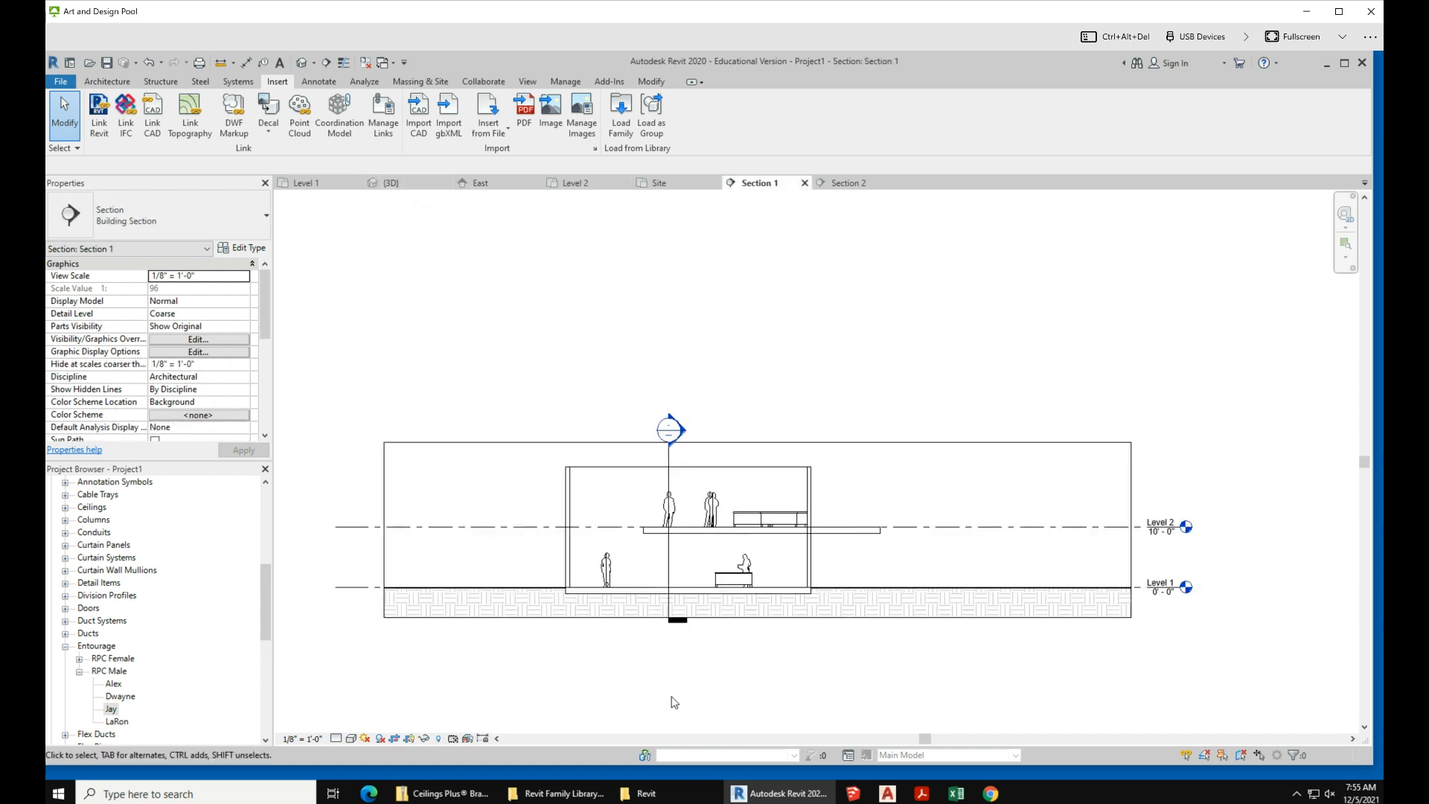
scroll(690, 688, "up", 2)
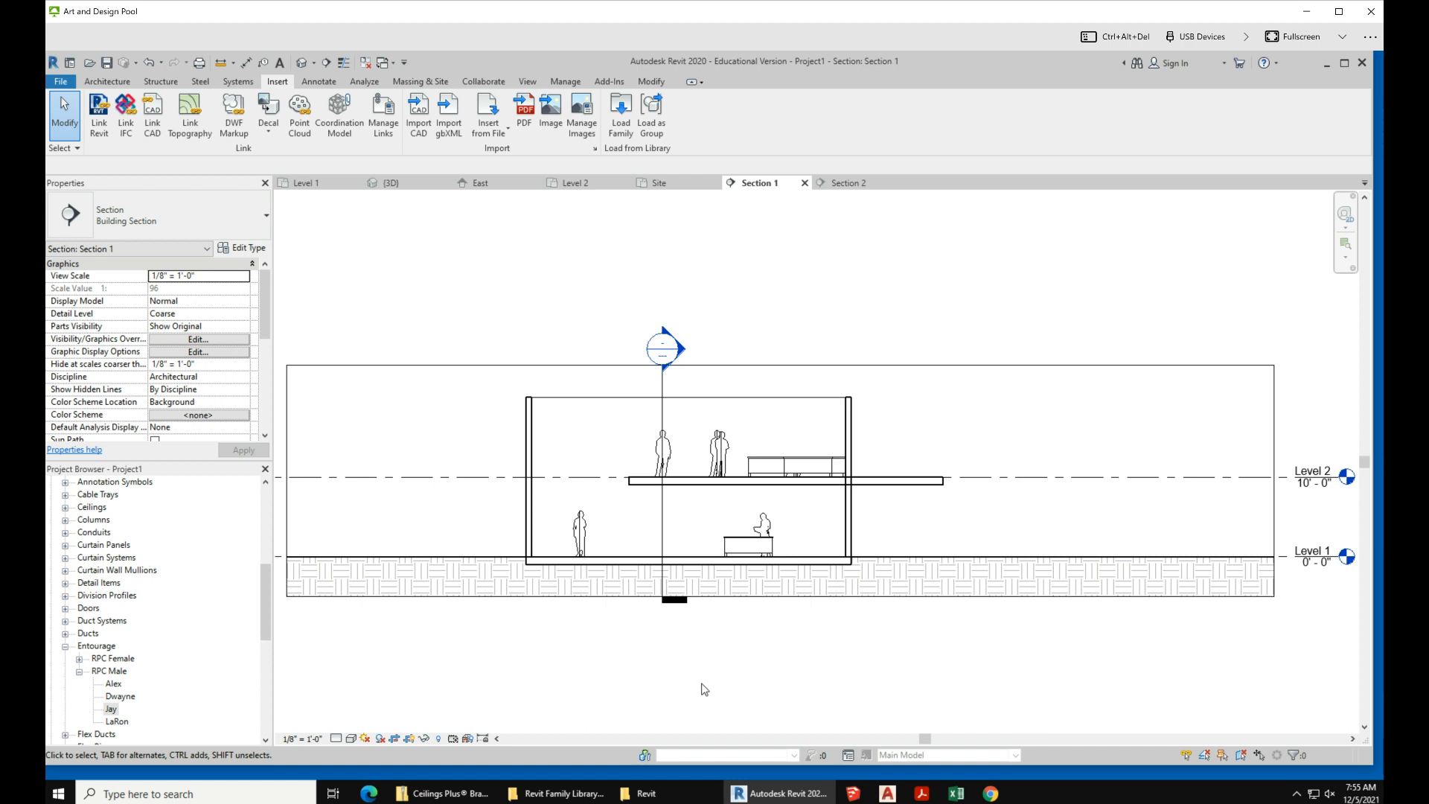
scroll(705, 688, "down", 1)
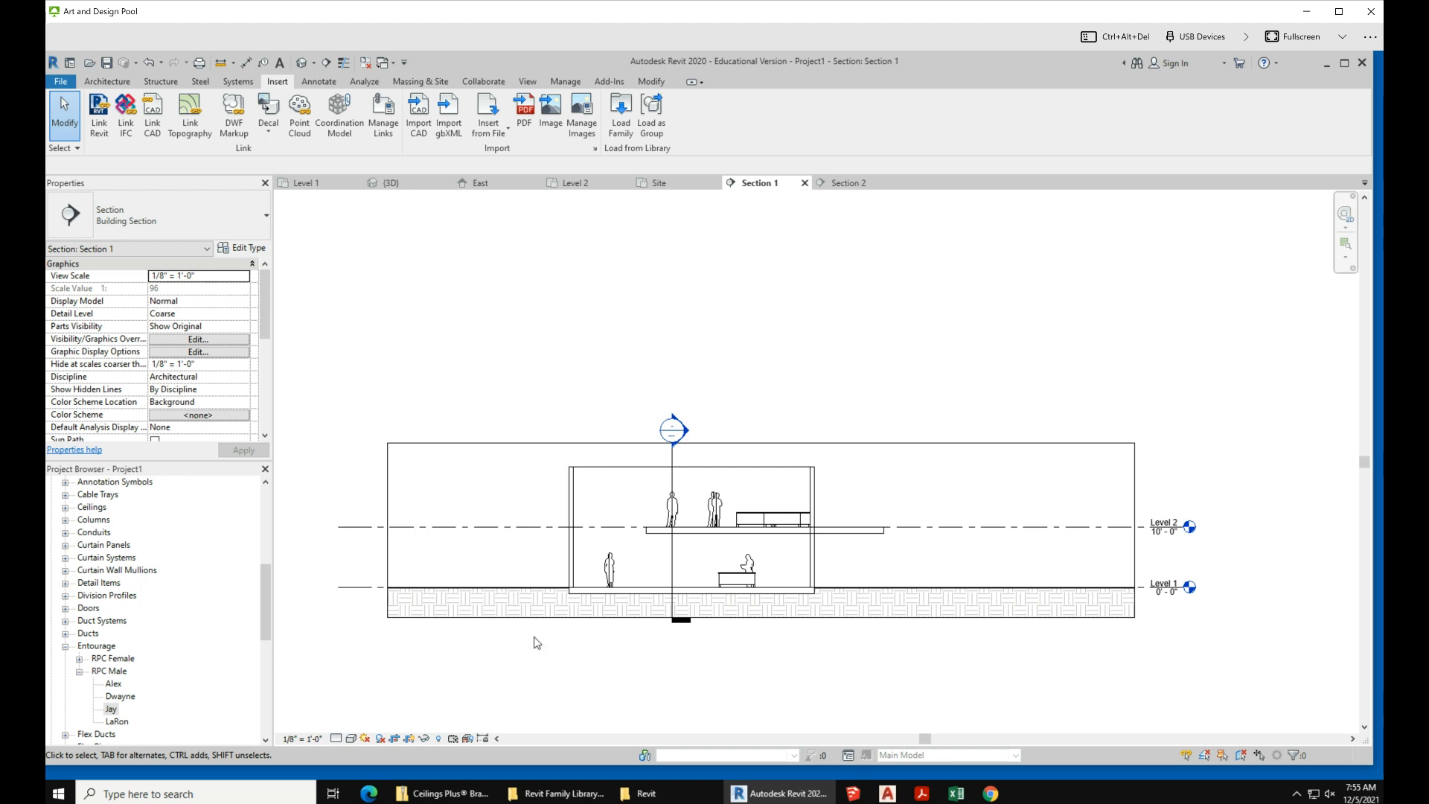
- Open the Level 1 reflected ceiling plan and check the top, cut plane and view depth in its view range
left_click_drag(265, 592, 266, 491)
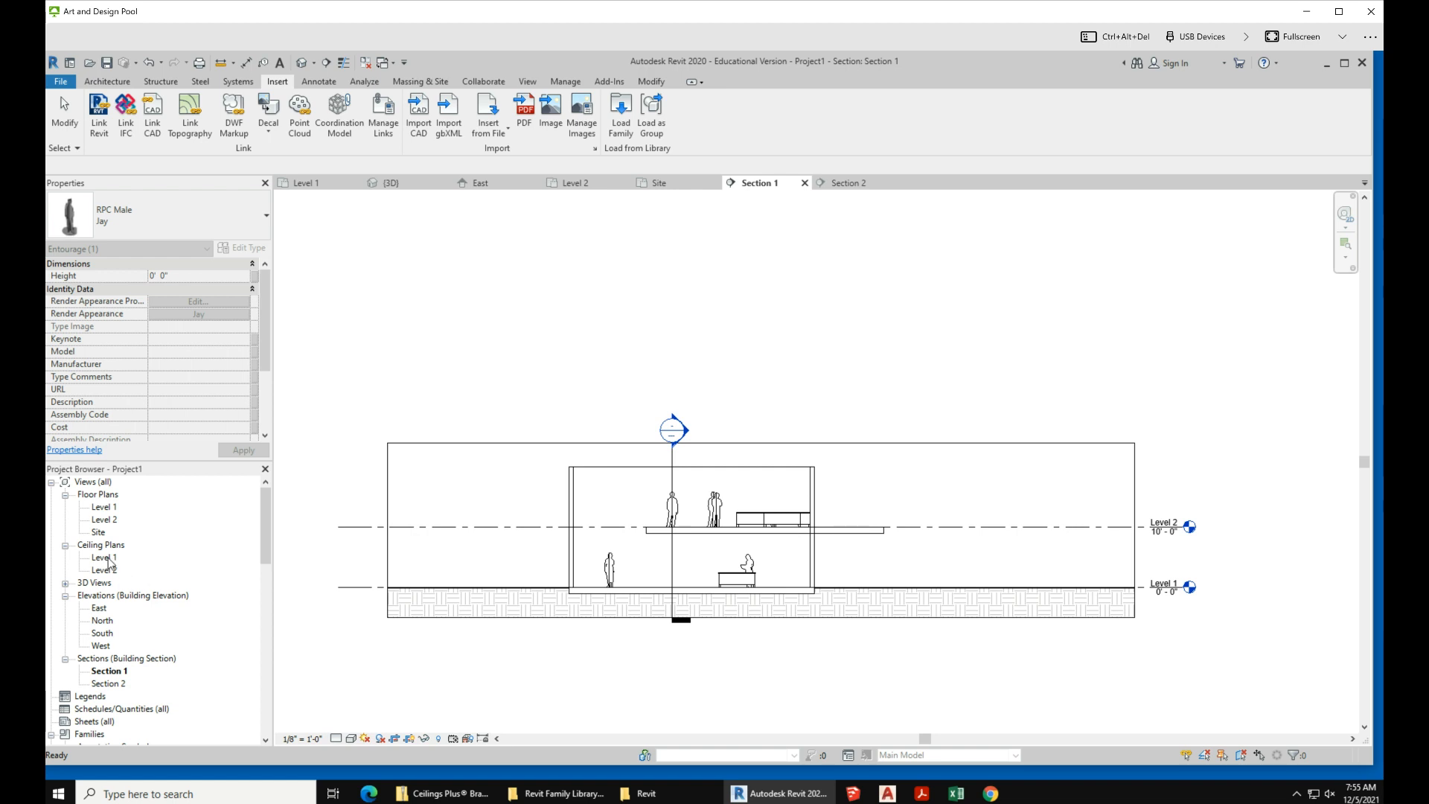
double_click(105, 558)
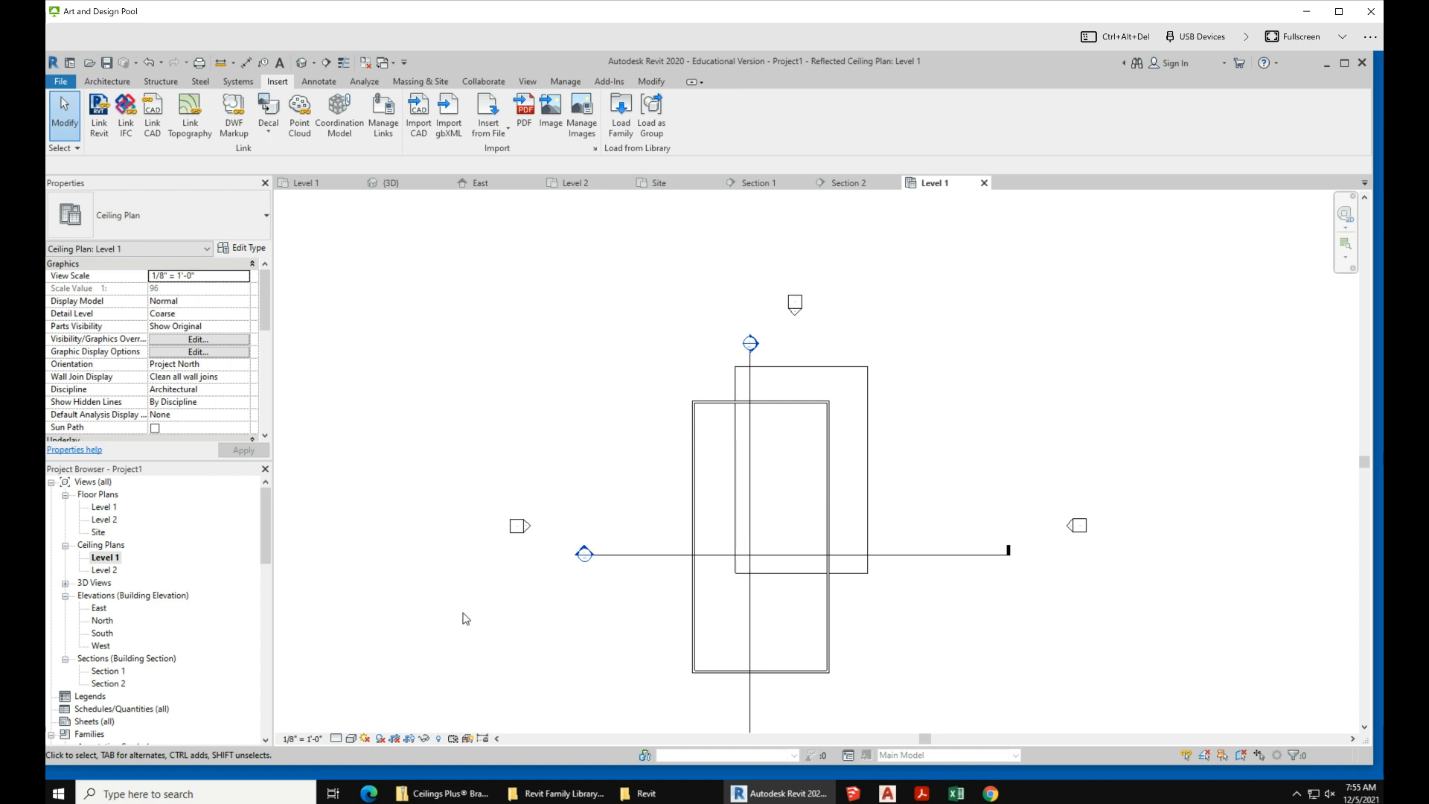
left_click_drag(264, 310, 266, 382)
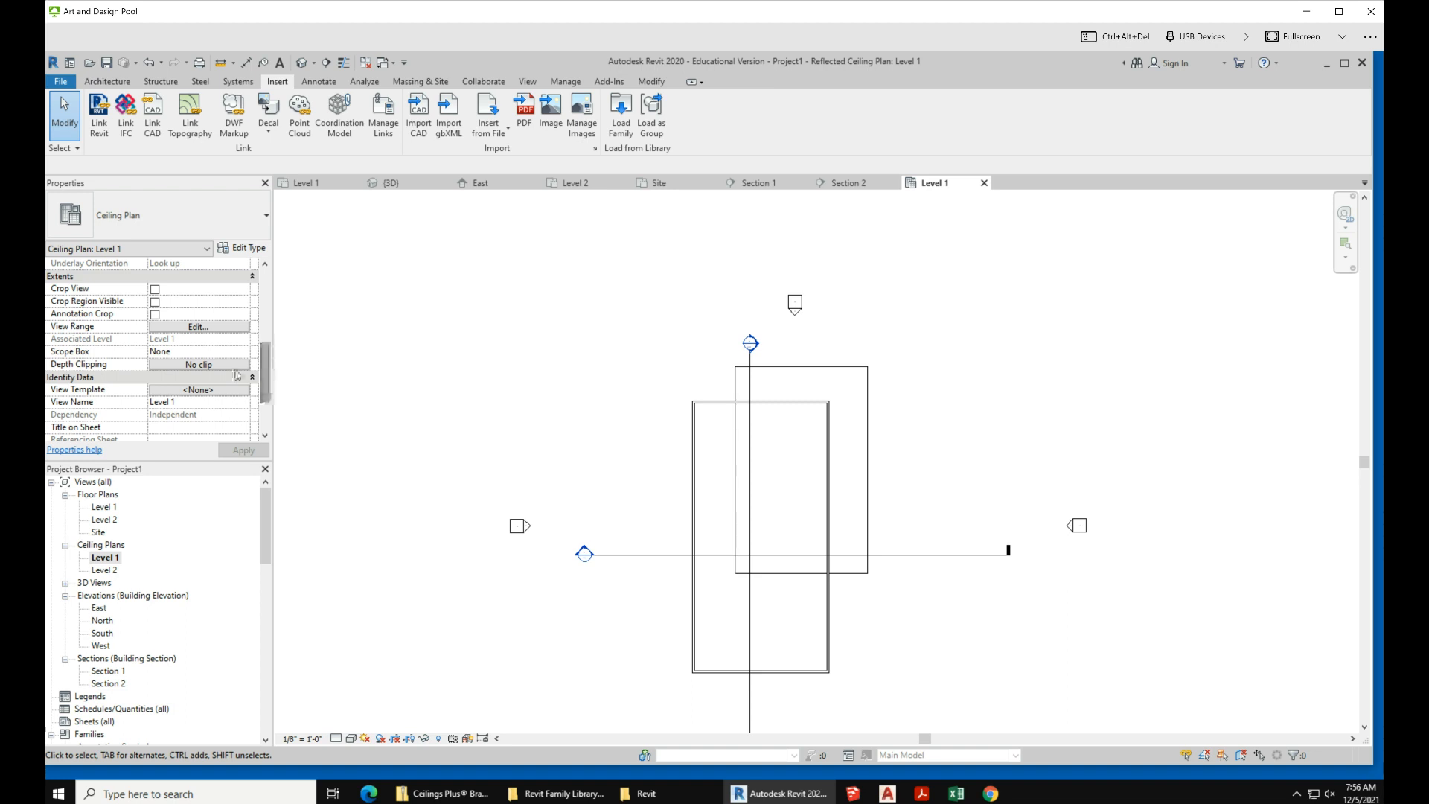
left_click(208, 324)
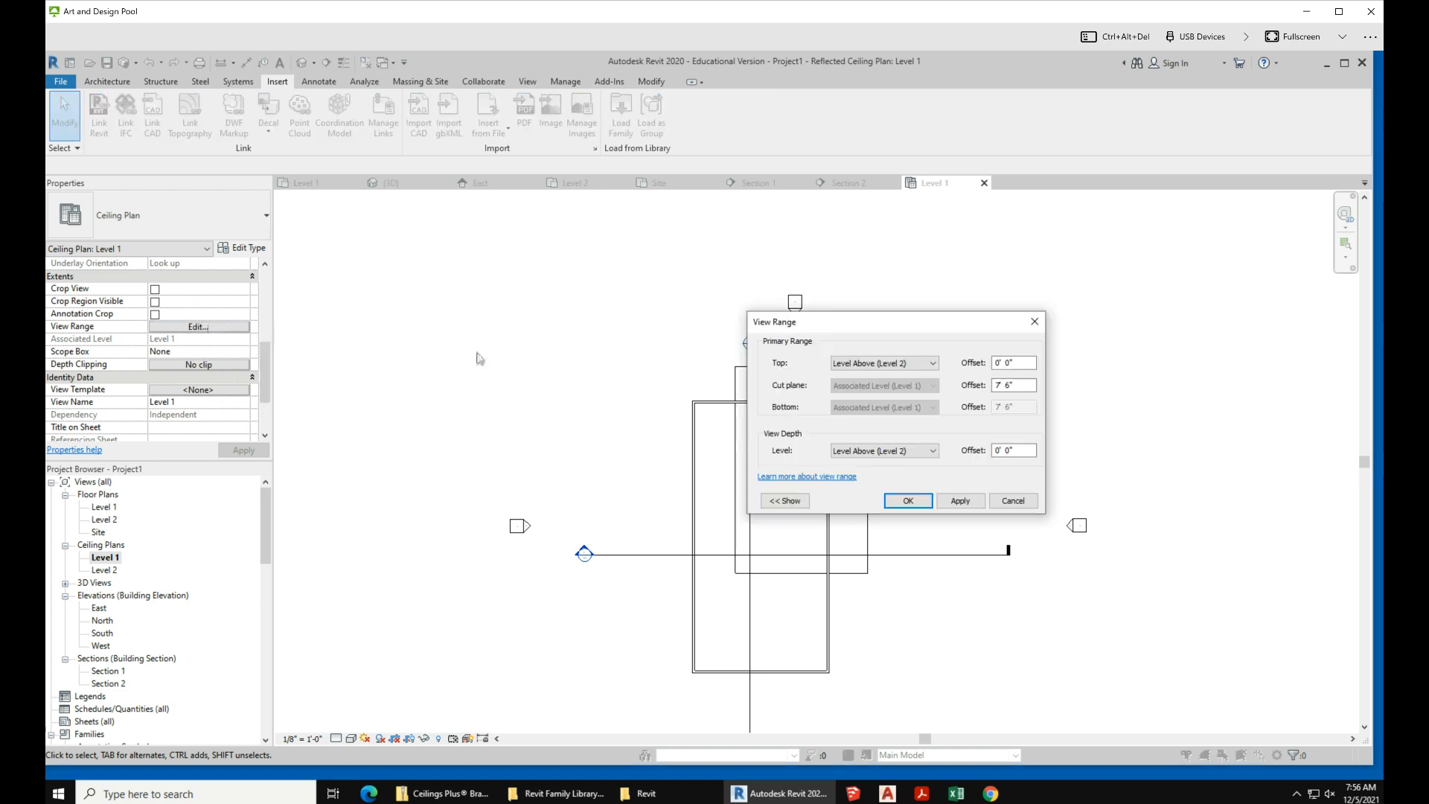
left_click_drag(879, 322, 487, 262)
left_click(632, 326)
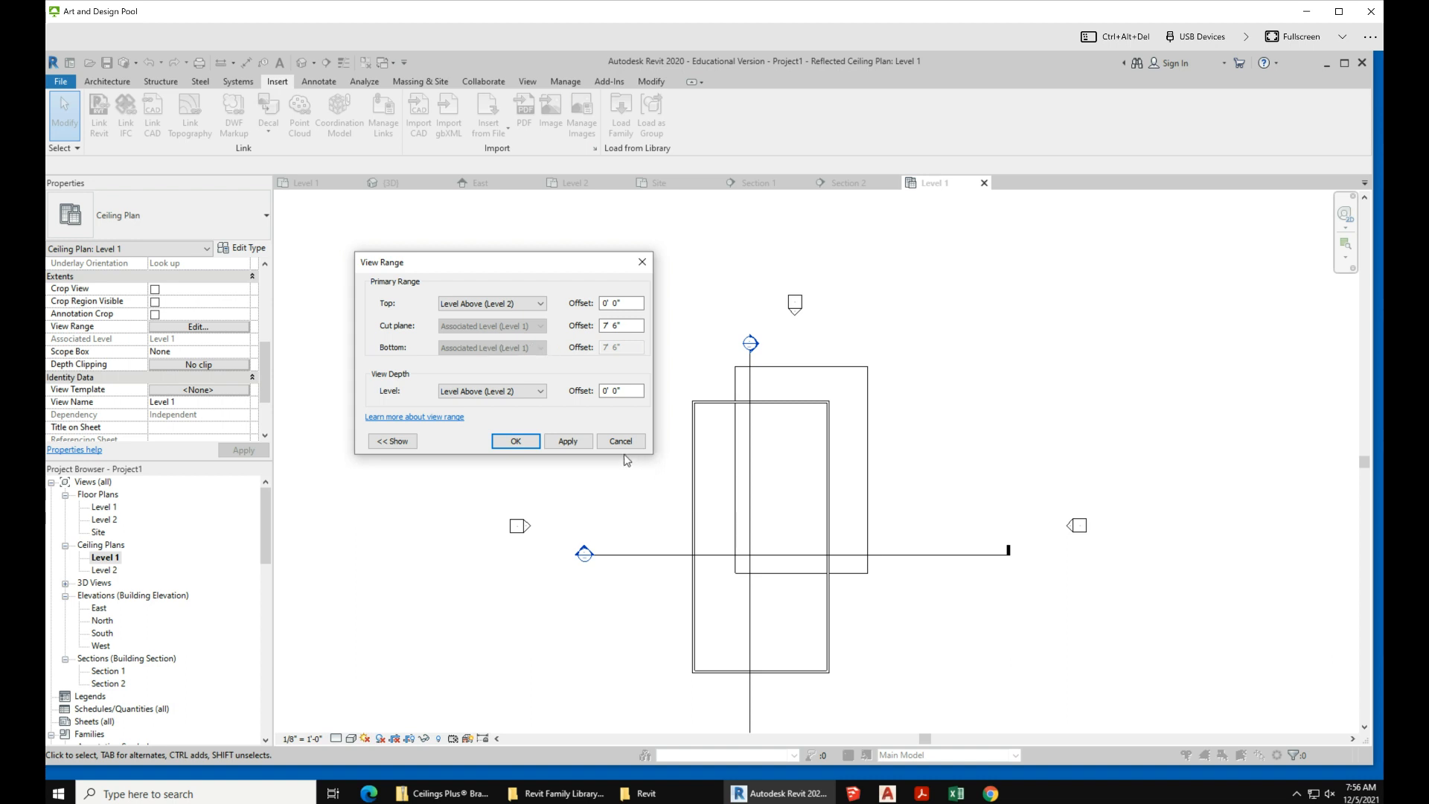
left_click(517, 443)
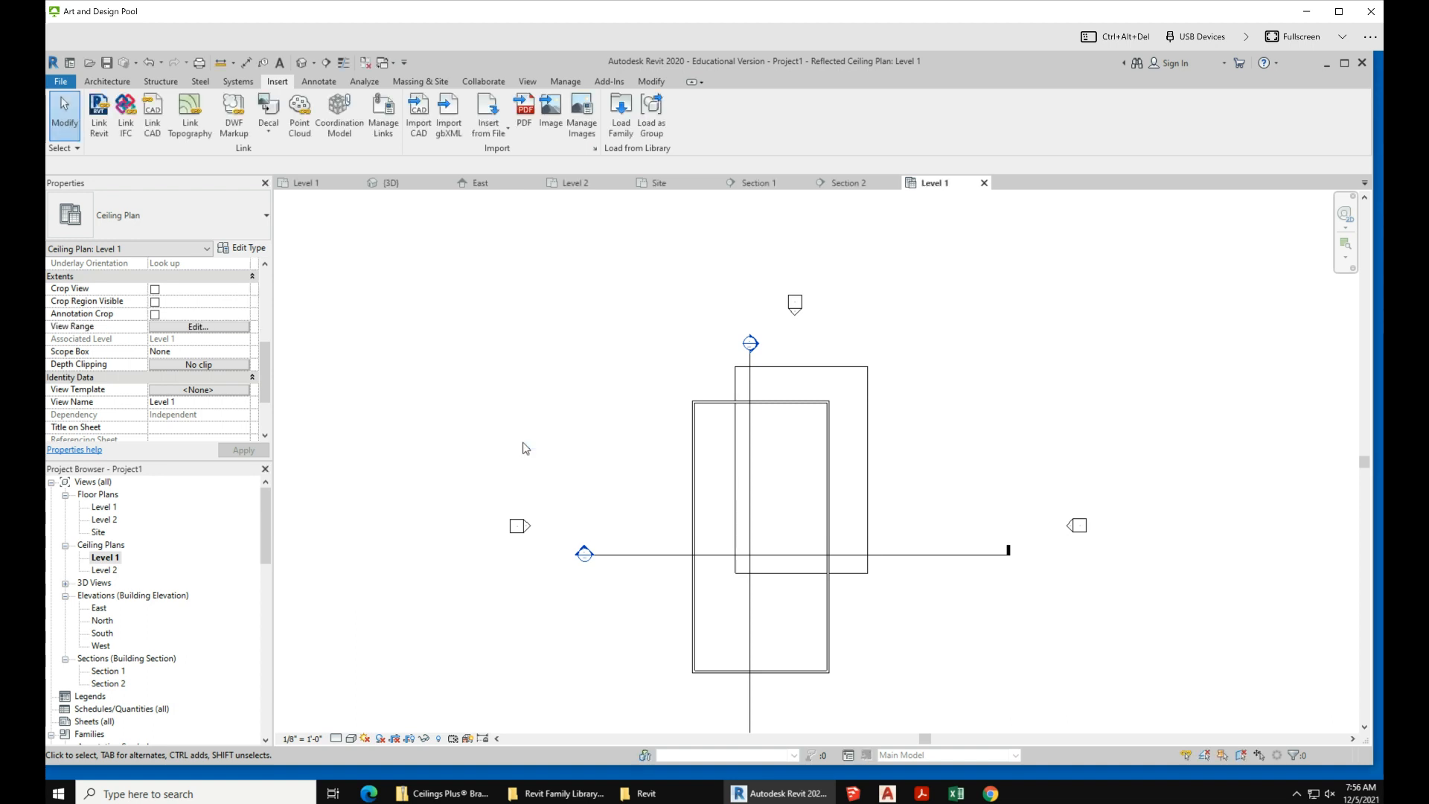
- Open the Level 2 reflected ceiling plan and check the top, cut plane and view depth in its view range
double_click(110, 571)
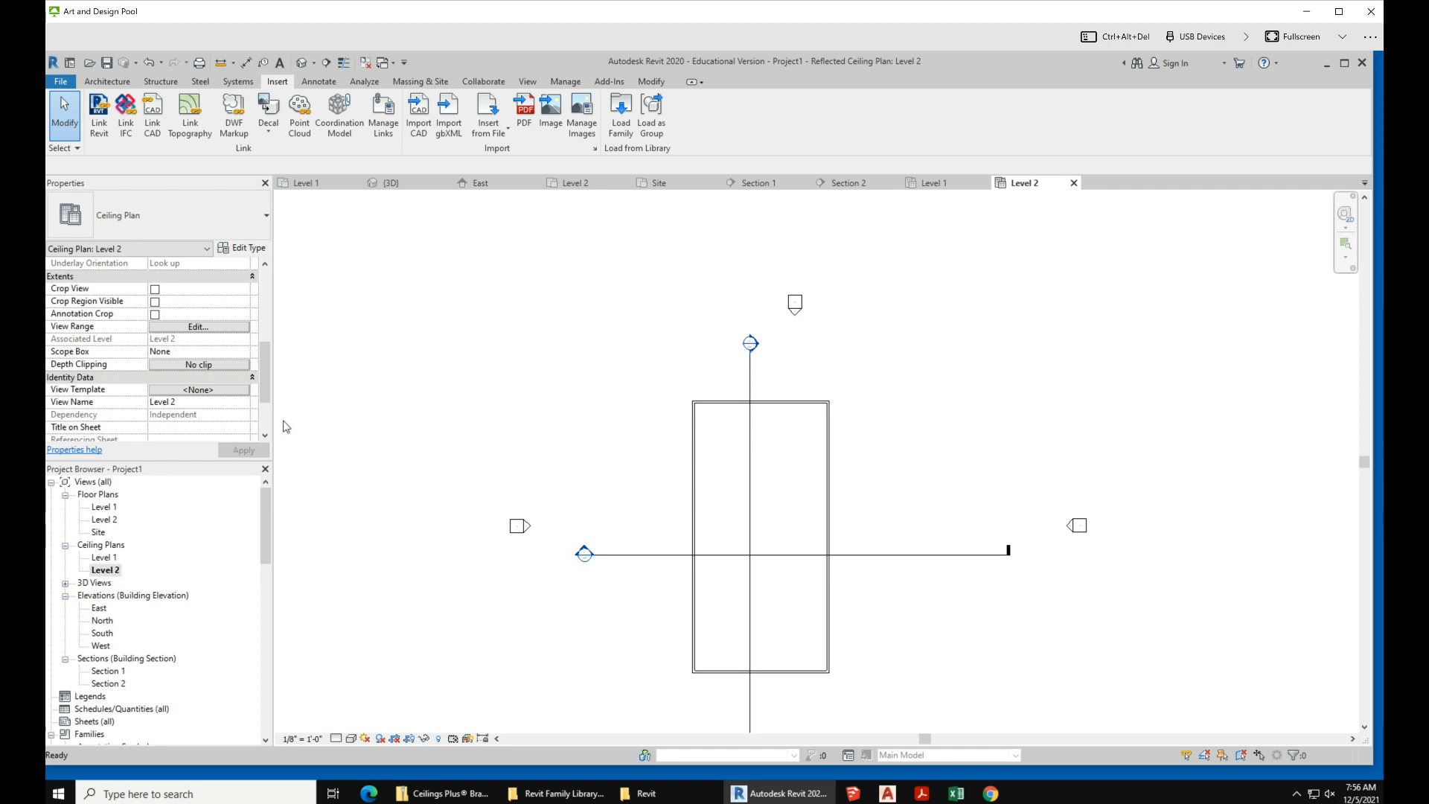
left_click_drag(270, 384, 270, 415)
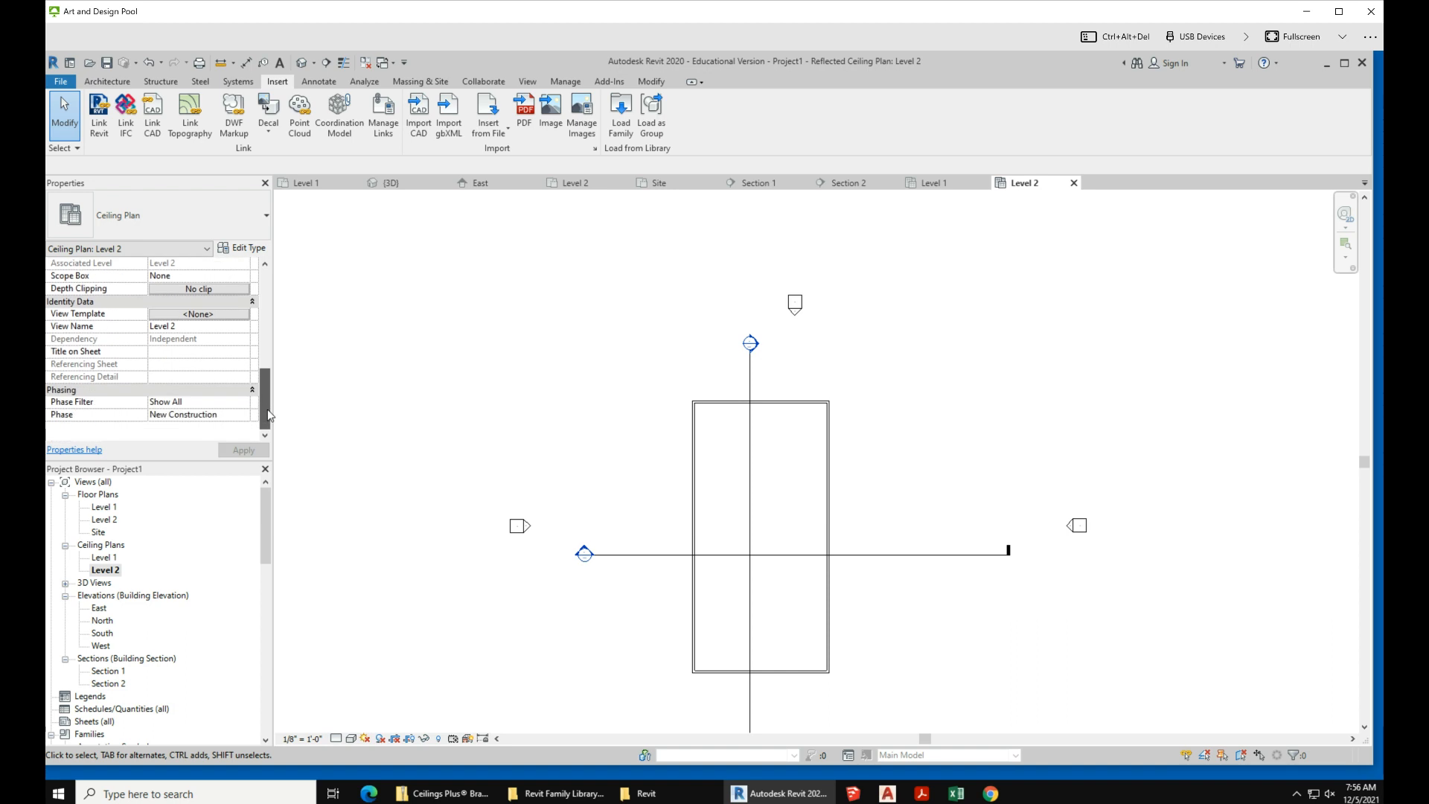
left_click_drag(269, 416, 261, 367)
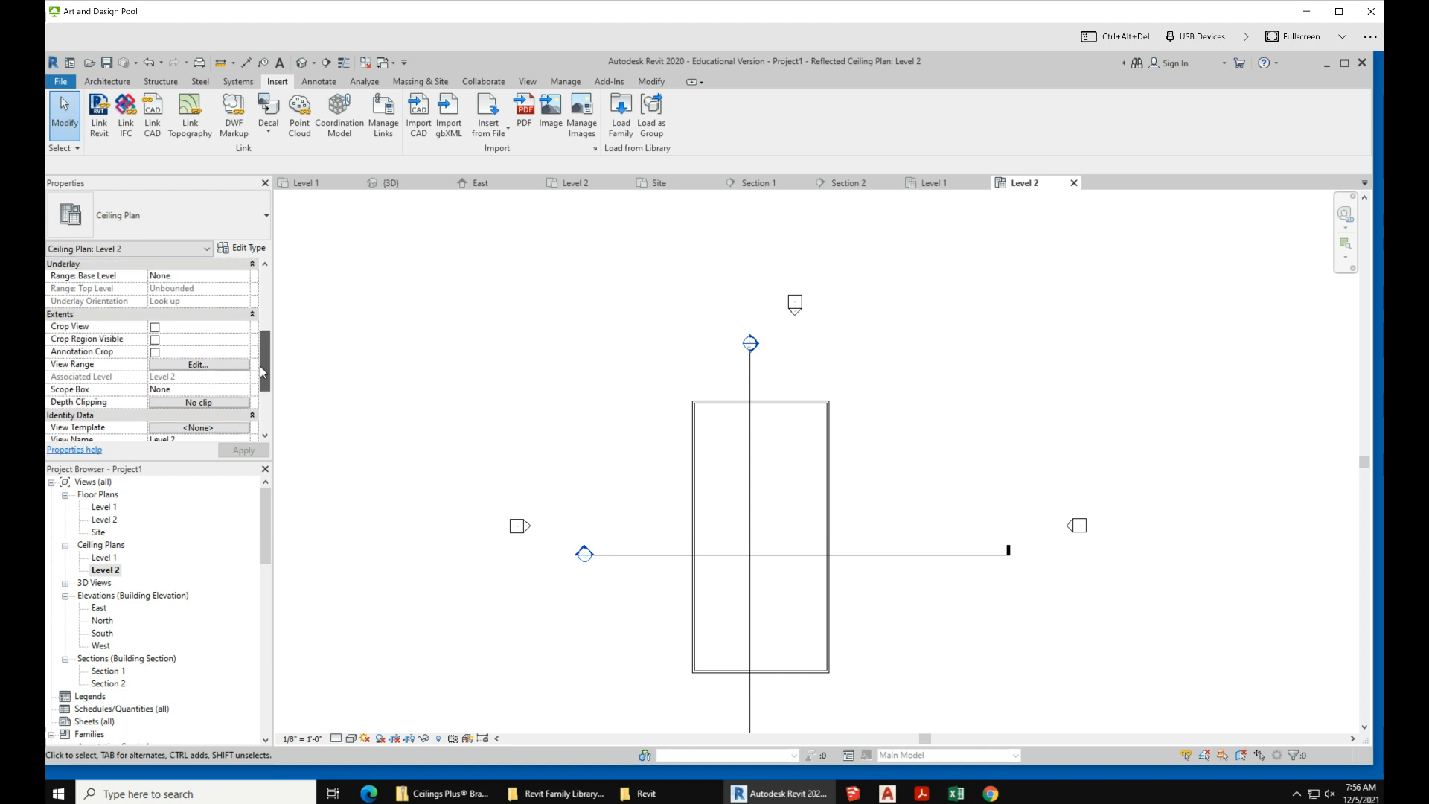
left_click(199, 364)
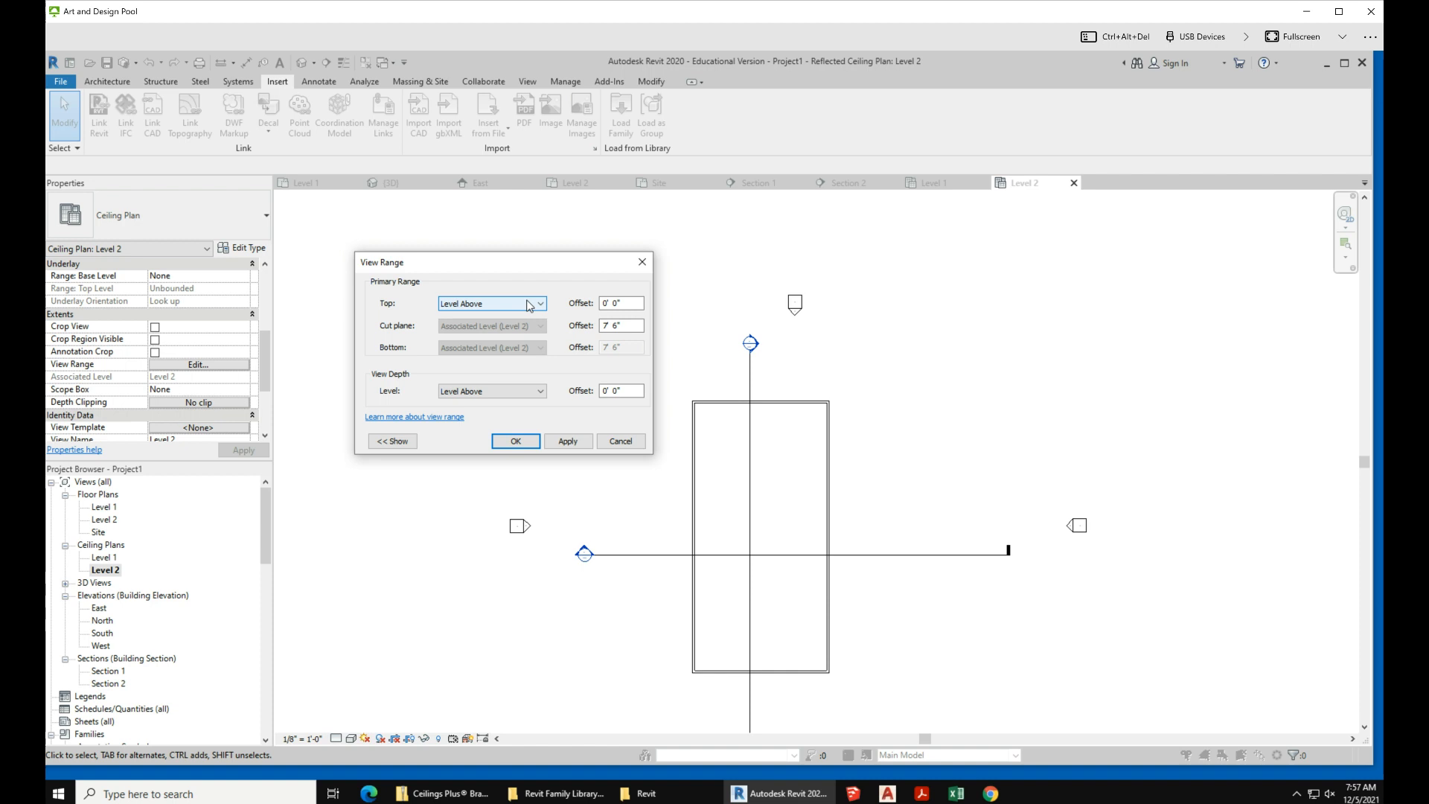
left_click(585, 443)
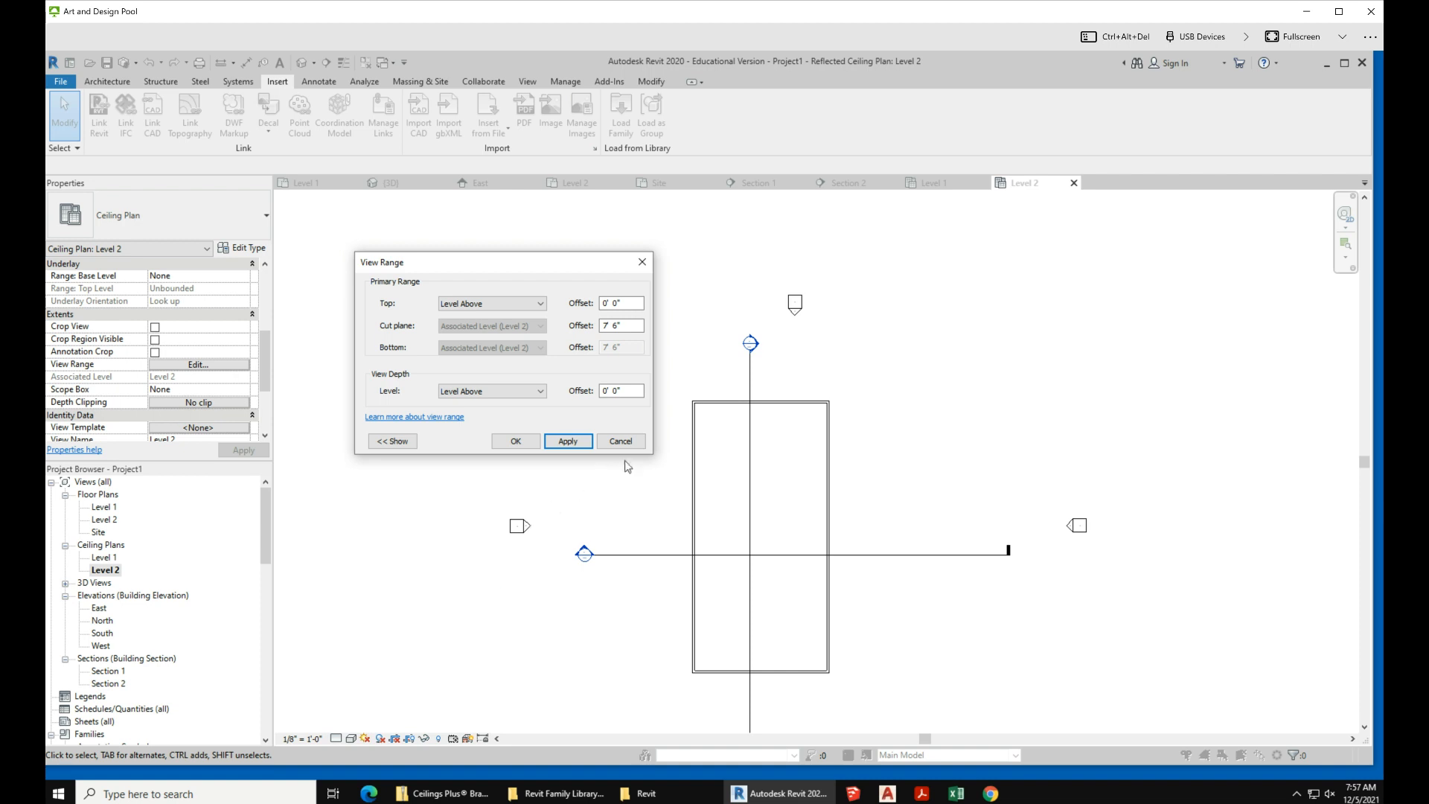
left_click(618, 442)
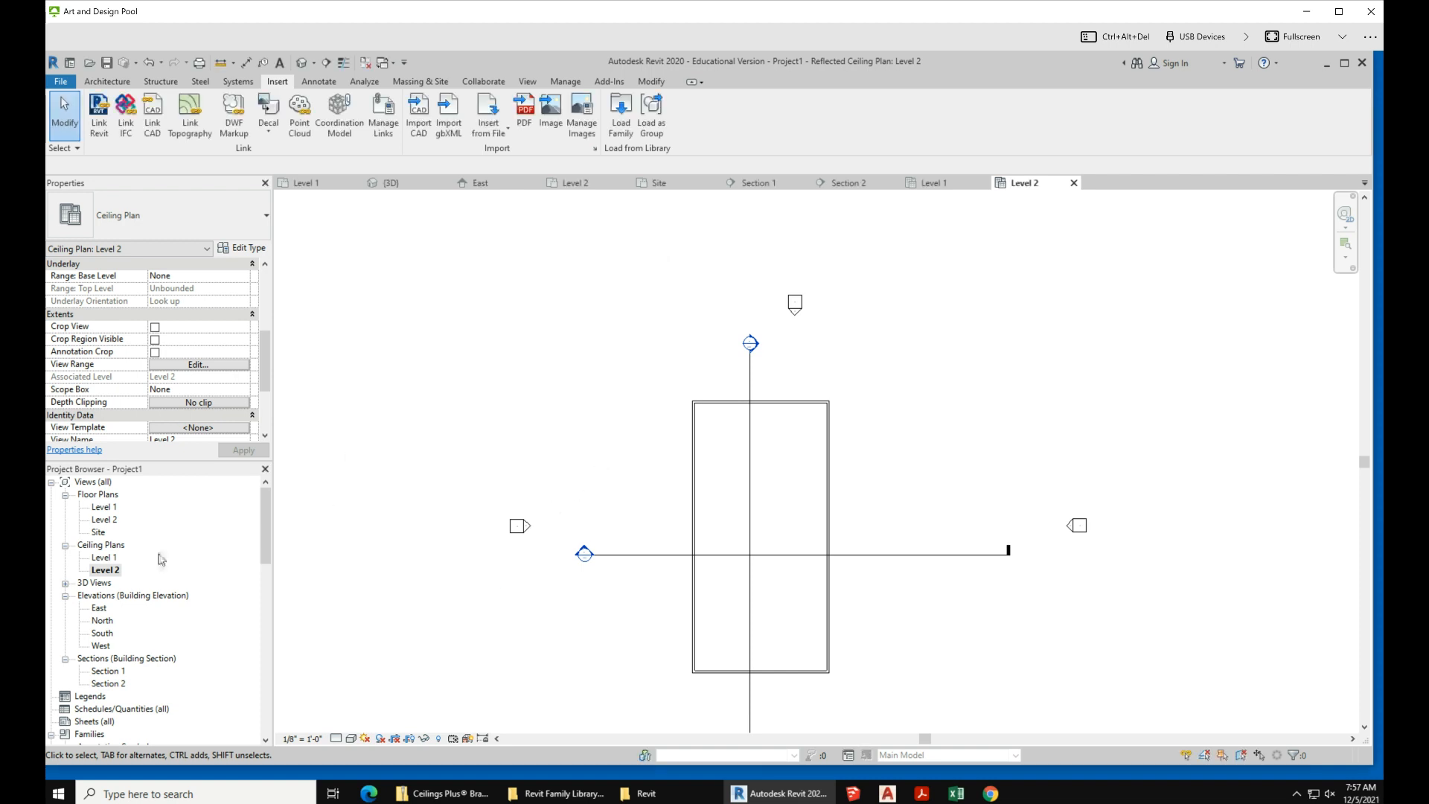
- Open the East elevation and add a Level 3 along the top of the walls at 20'-0", matching the existing levels
double_click(106, 610)
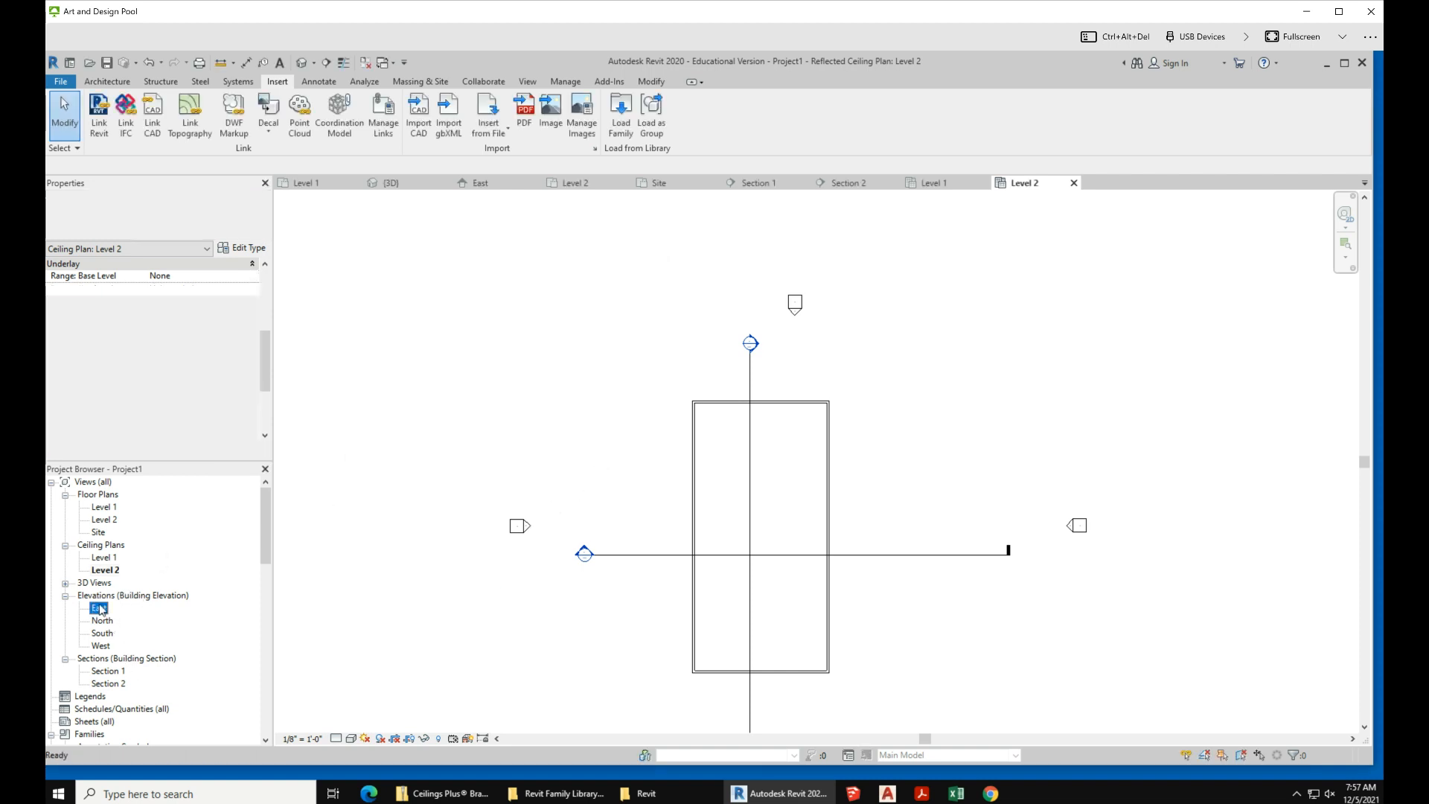
scroll(900, 631, "up", 3)
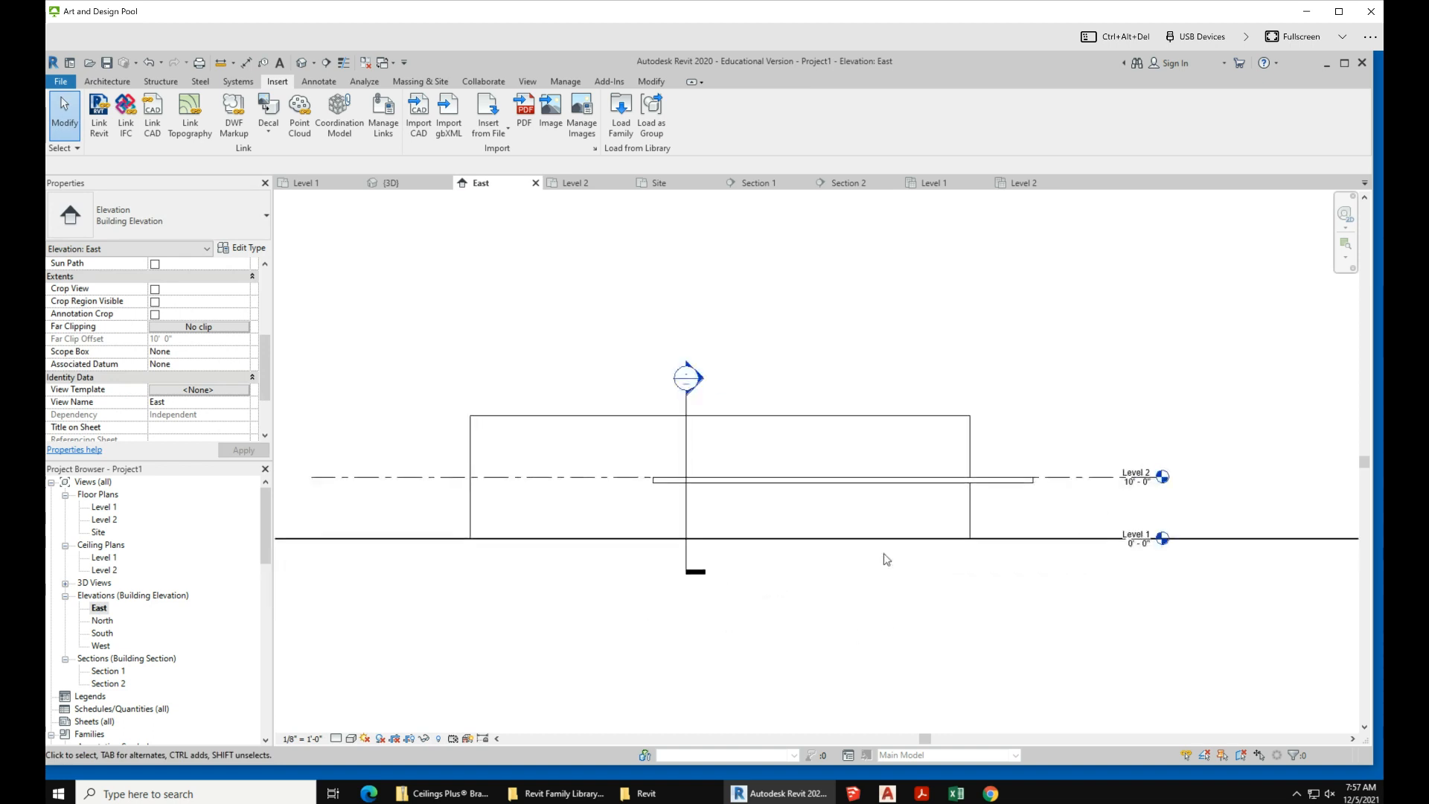
scroll(878, 552, "down", 2)
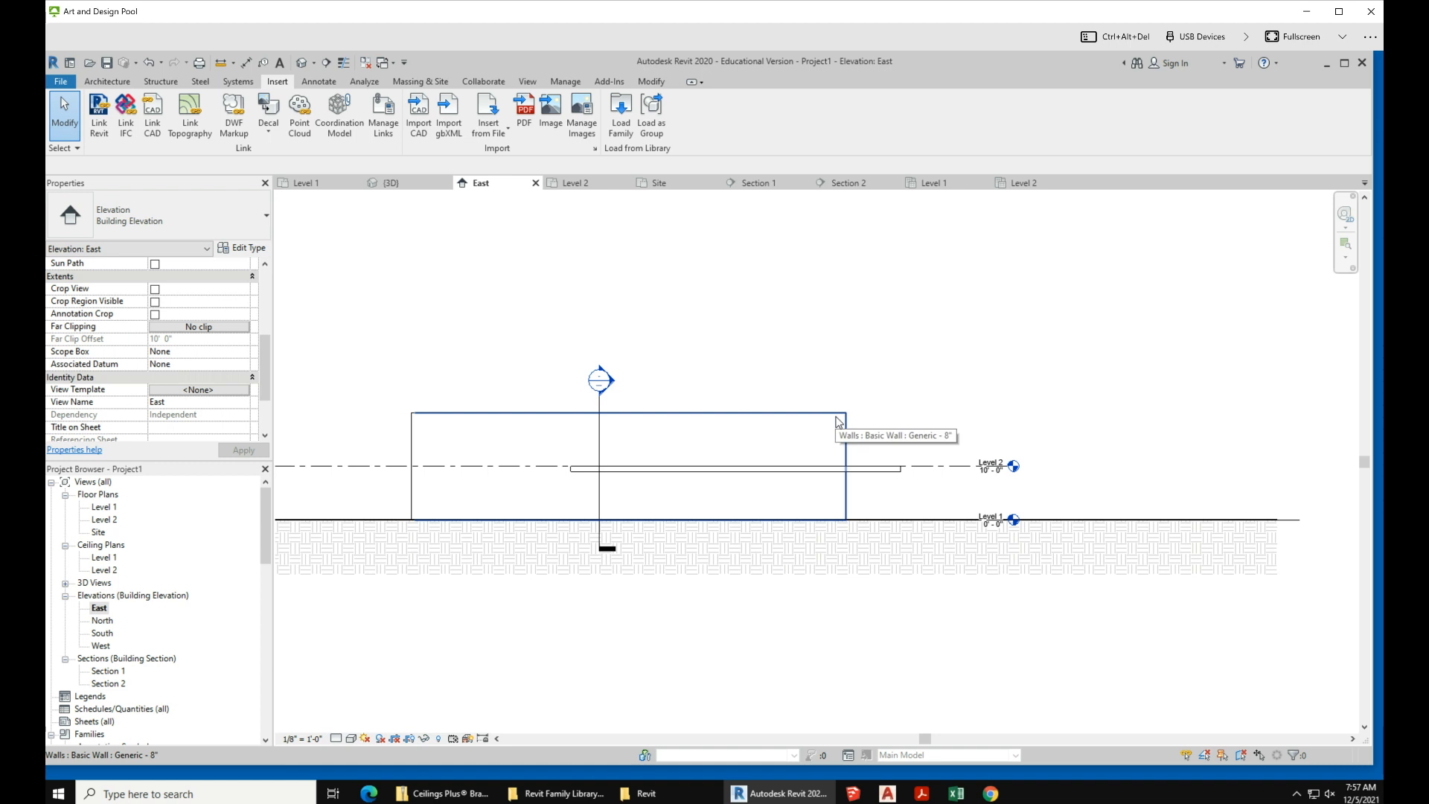
left_click(956, 475)
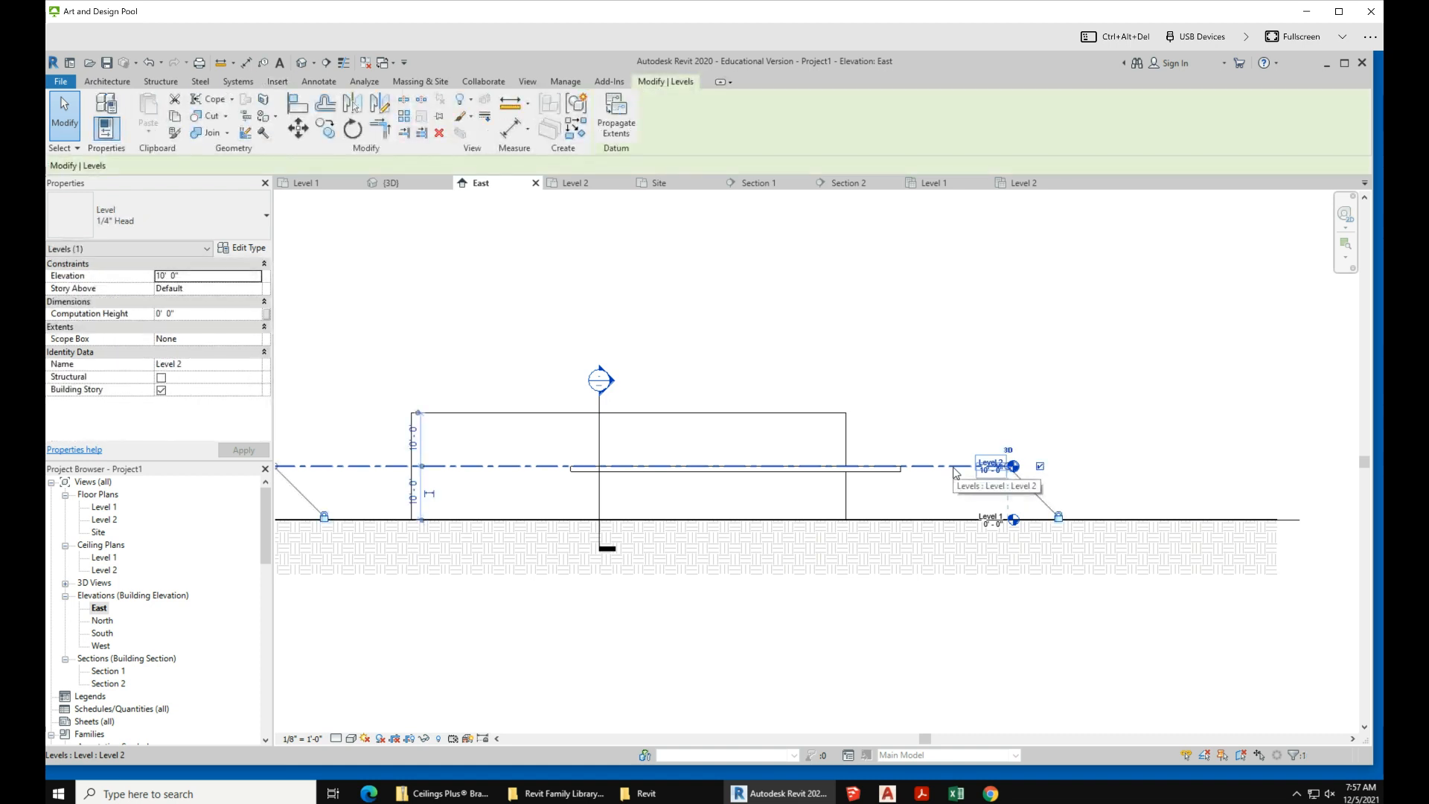
right_click(955, 472)
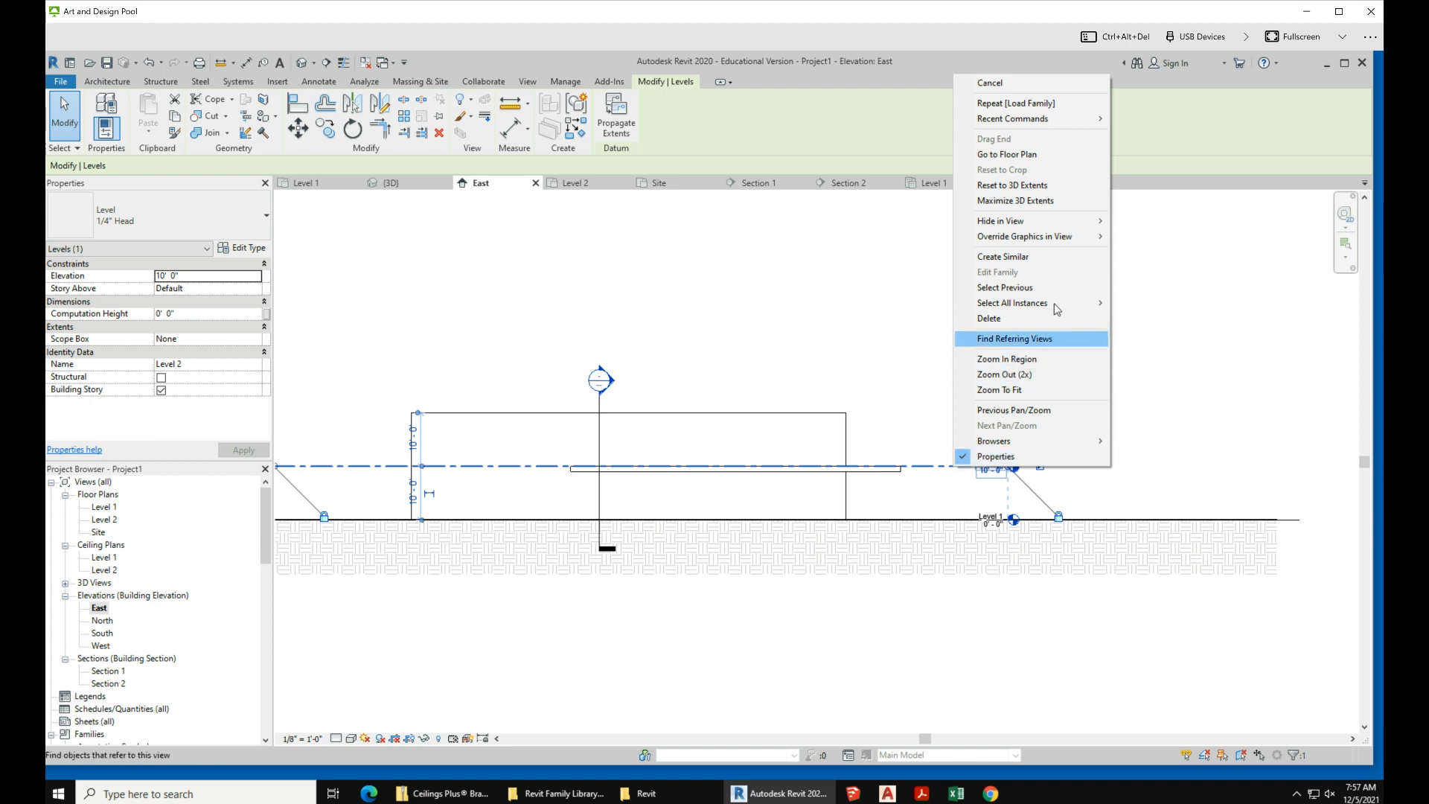
left_click(1043, 257)
left_click(648, 411)
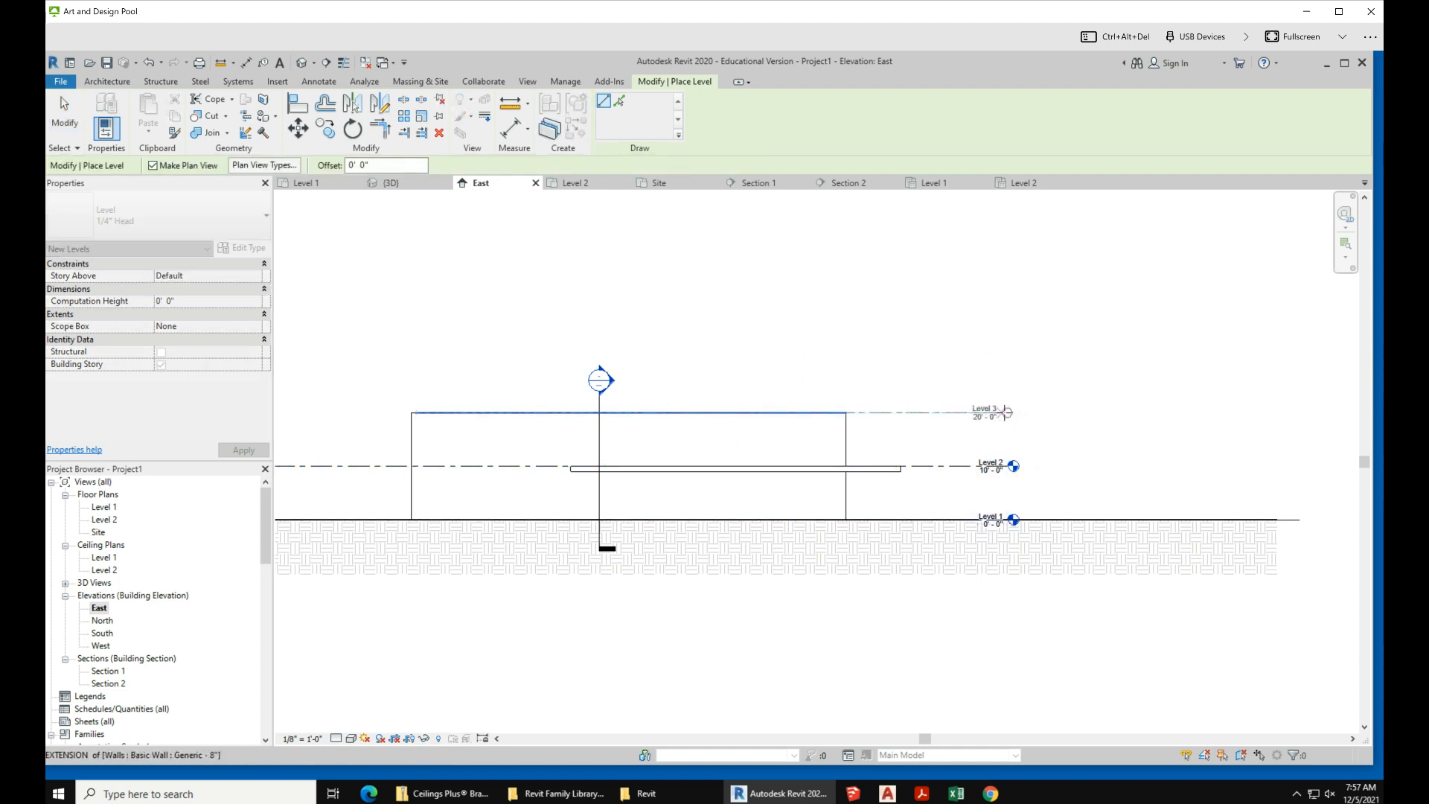
left_click(1008, 412)
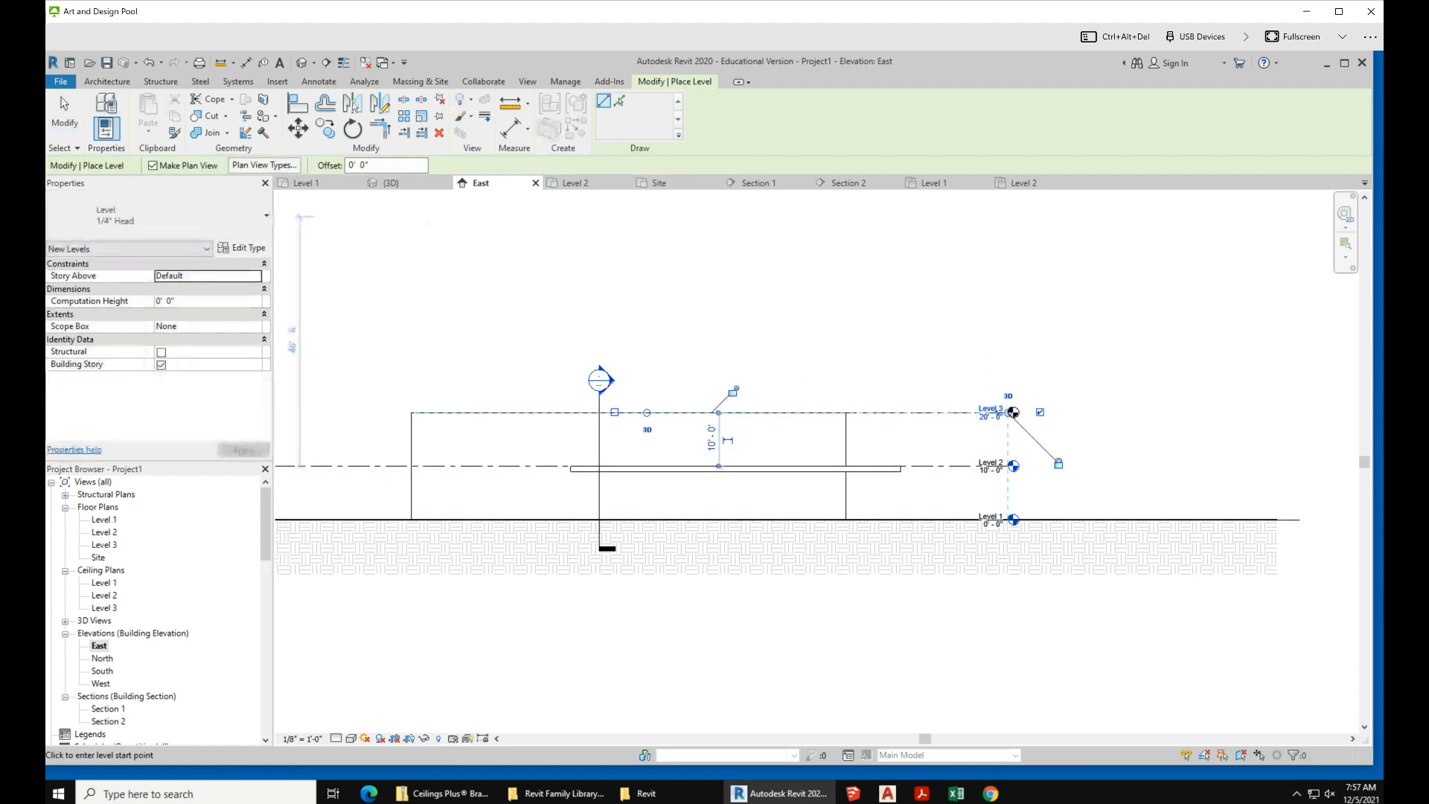
key("Escape")
key("Escape")
scroll(875, 511, "up", 2)
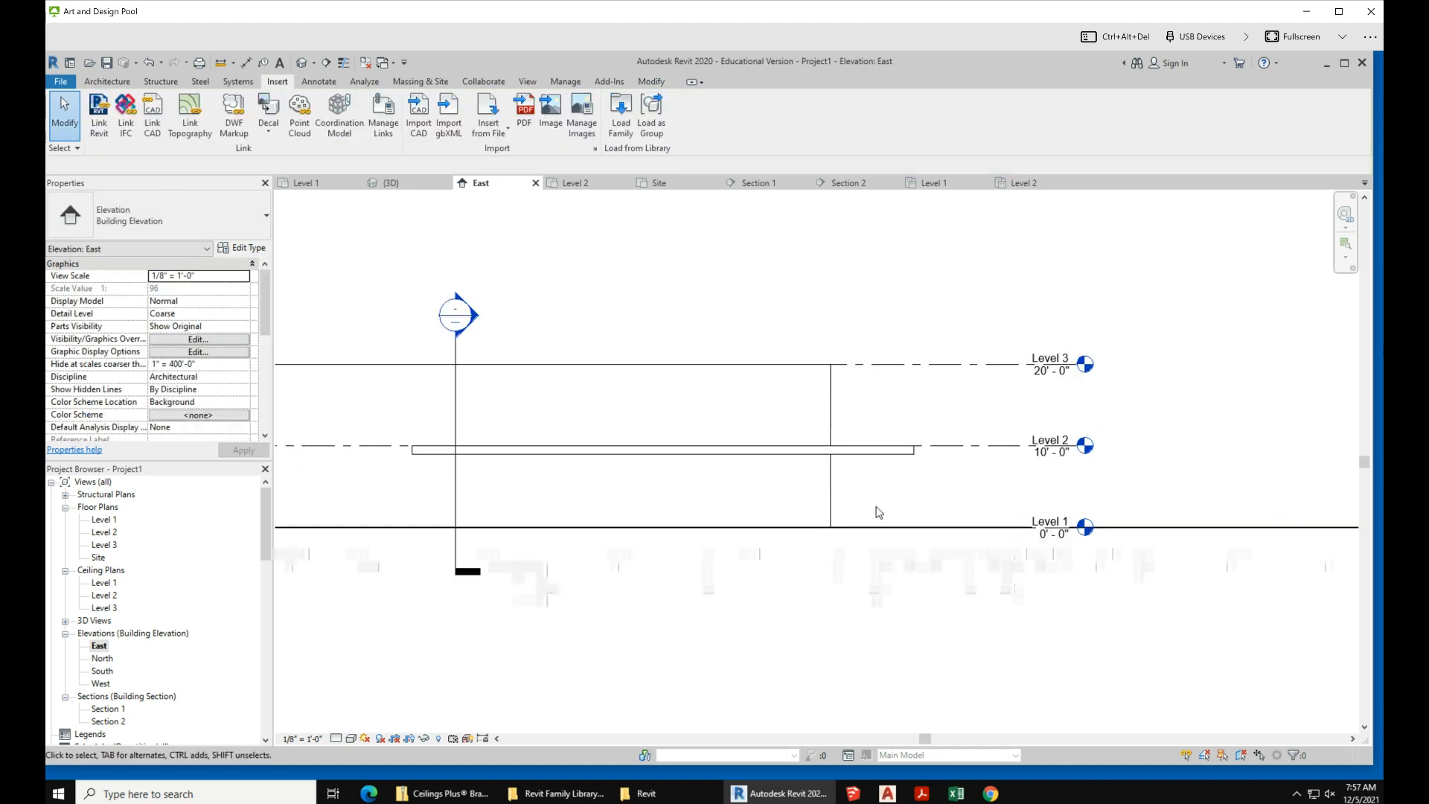
- Select the whole chain of four exterior walls and constrain their tops up to Level 3
scroll(879, 511, "down", 2)
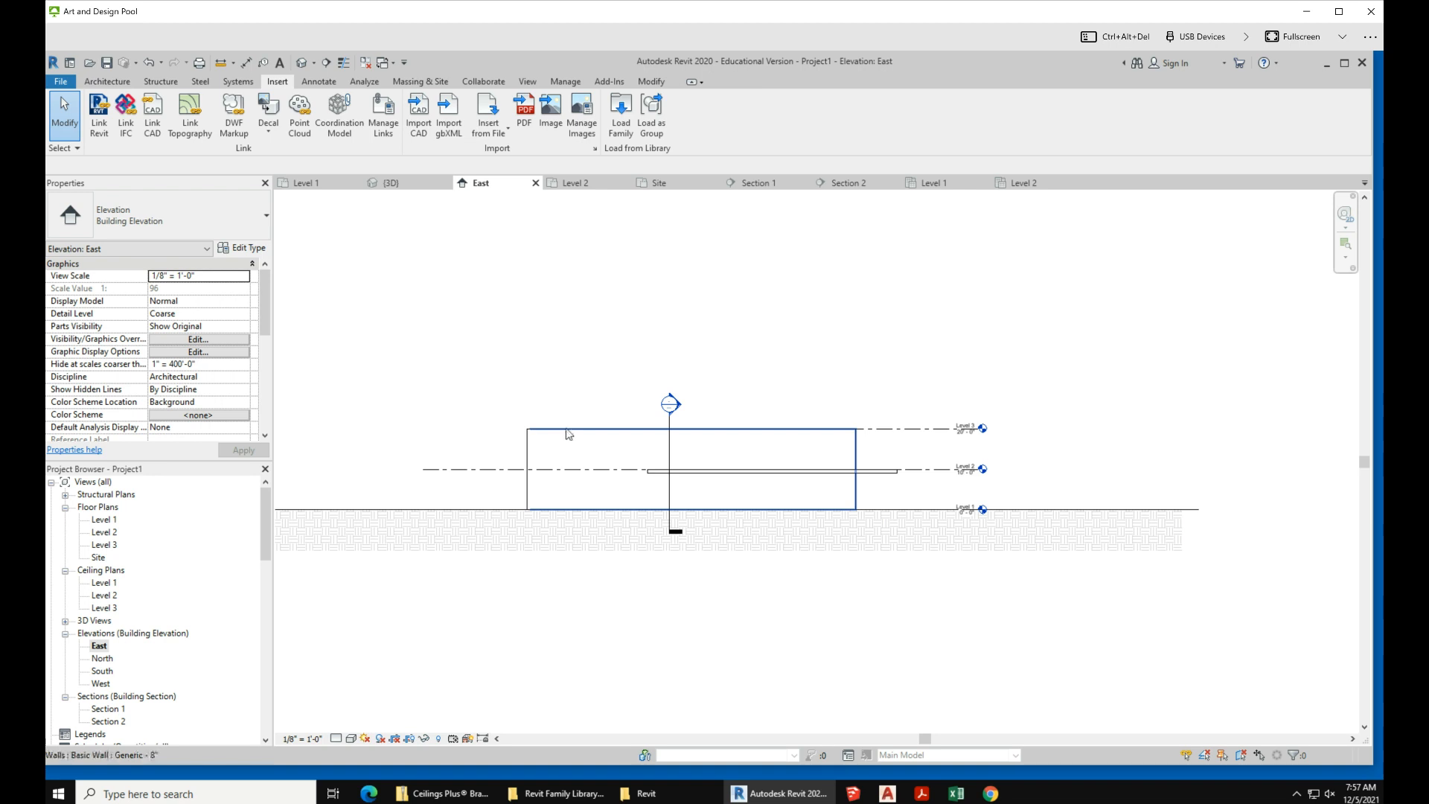
key("Tab")
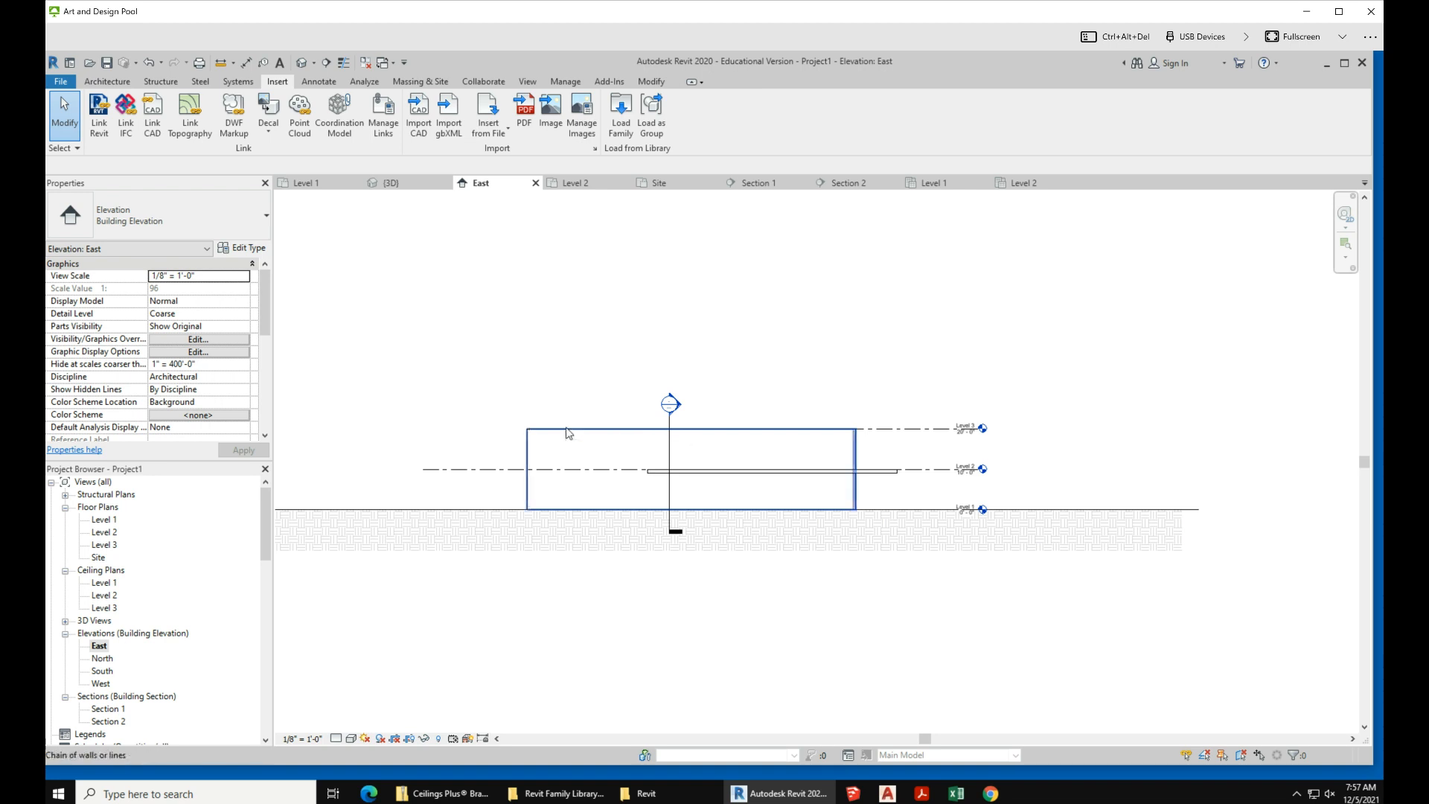
left_click(566, 431)
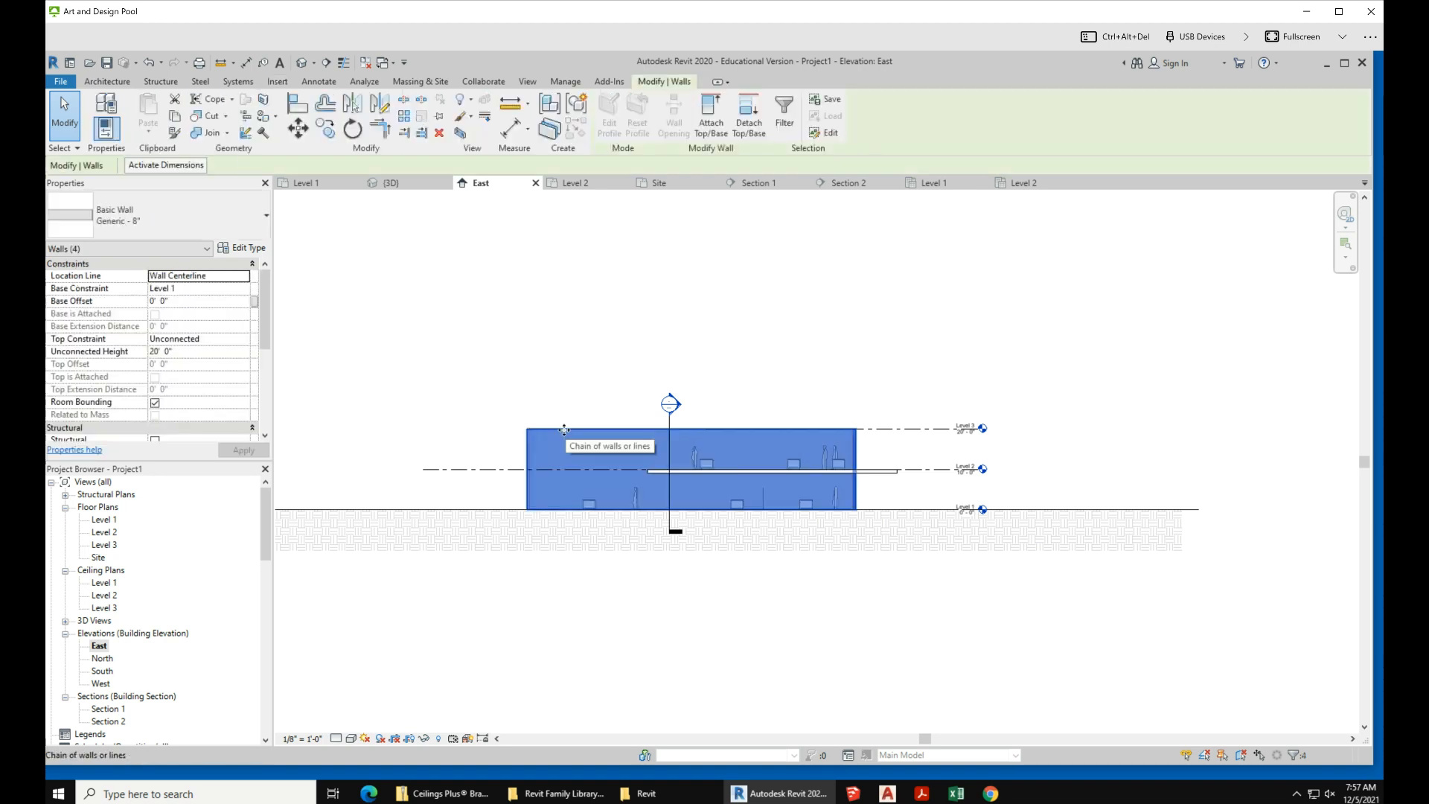
left_click(247, 342)
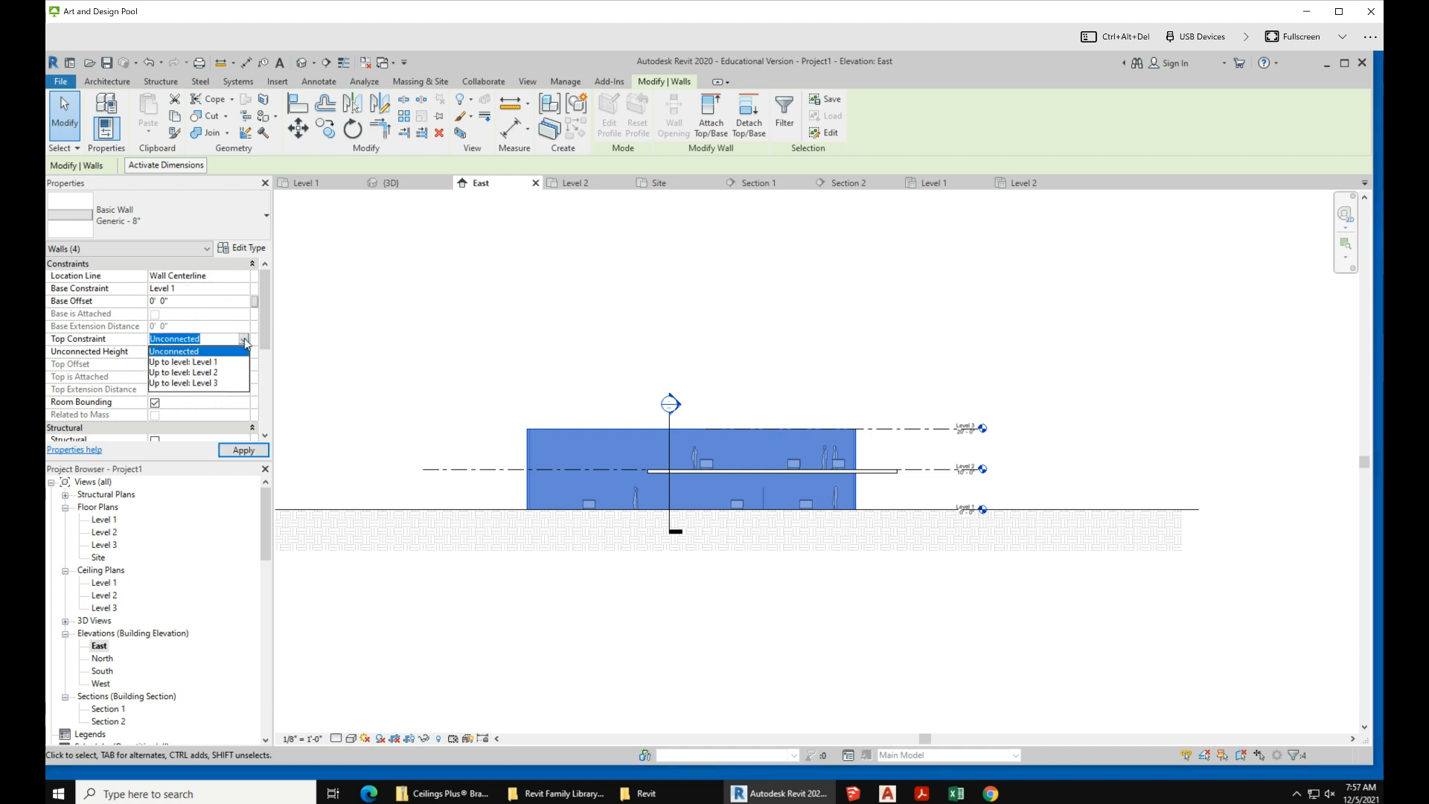
left_click(208, 383)
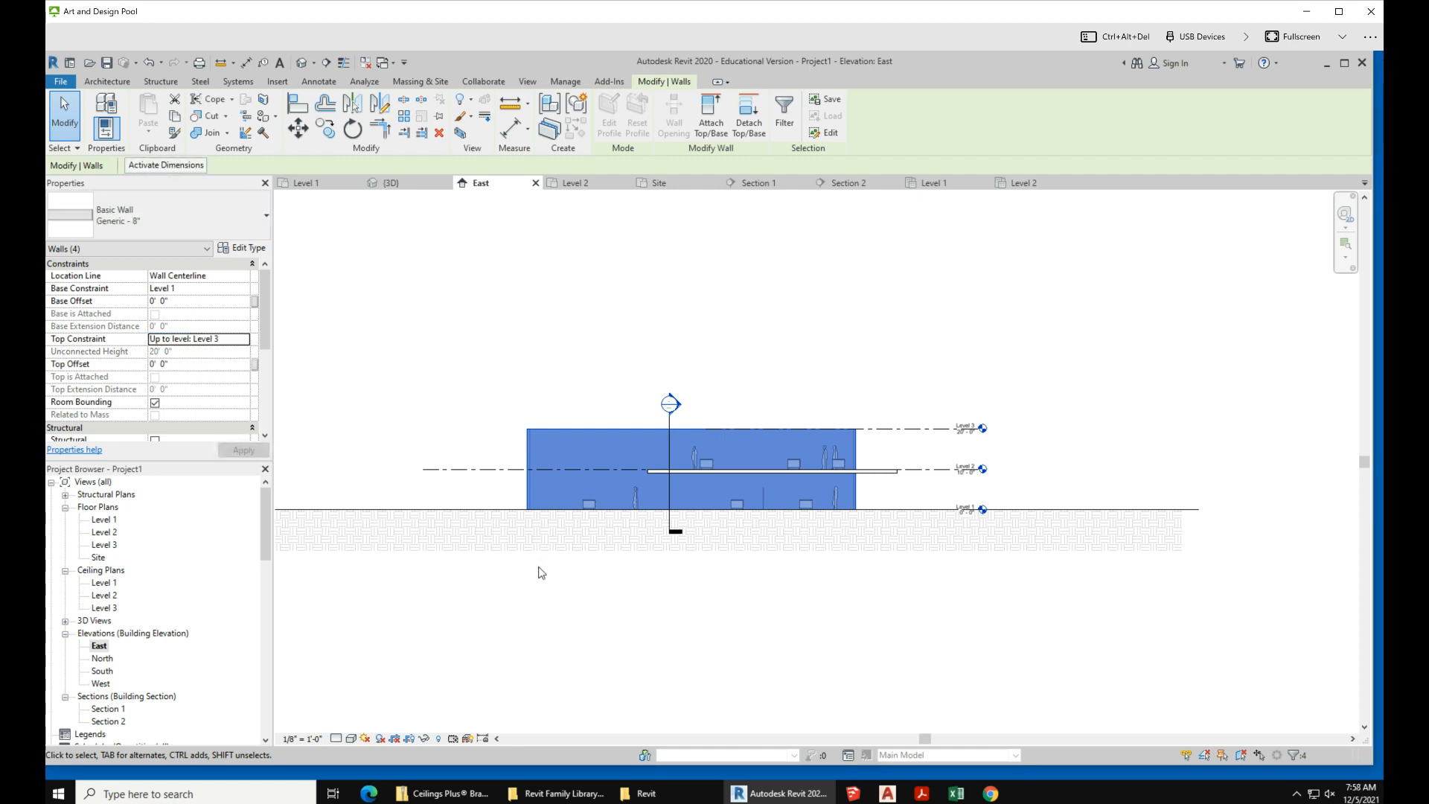
- Raise the Level 3 line in the East elevation to an elevation of 25'-0"
left_click(929, 429)
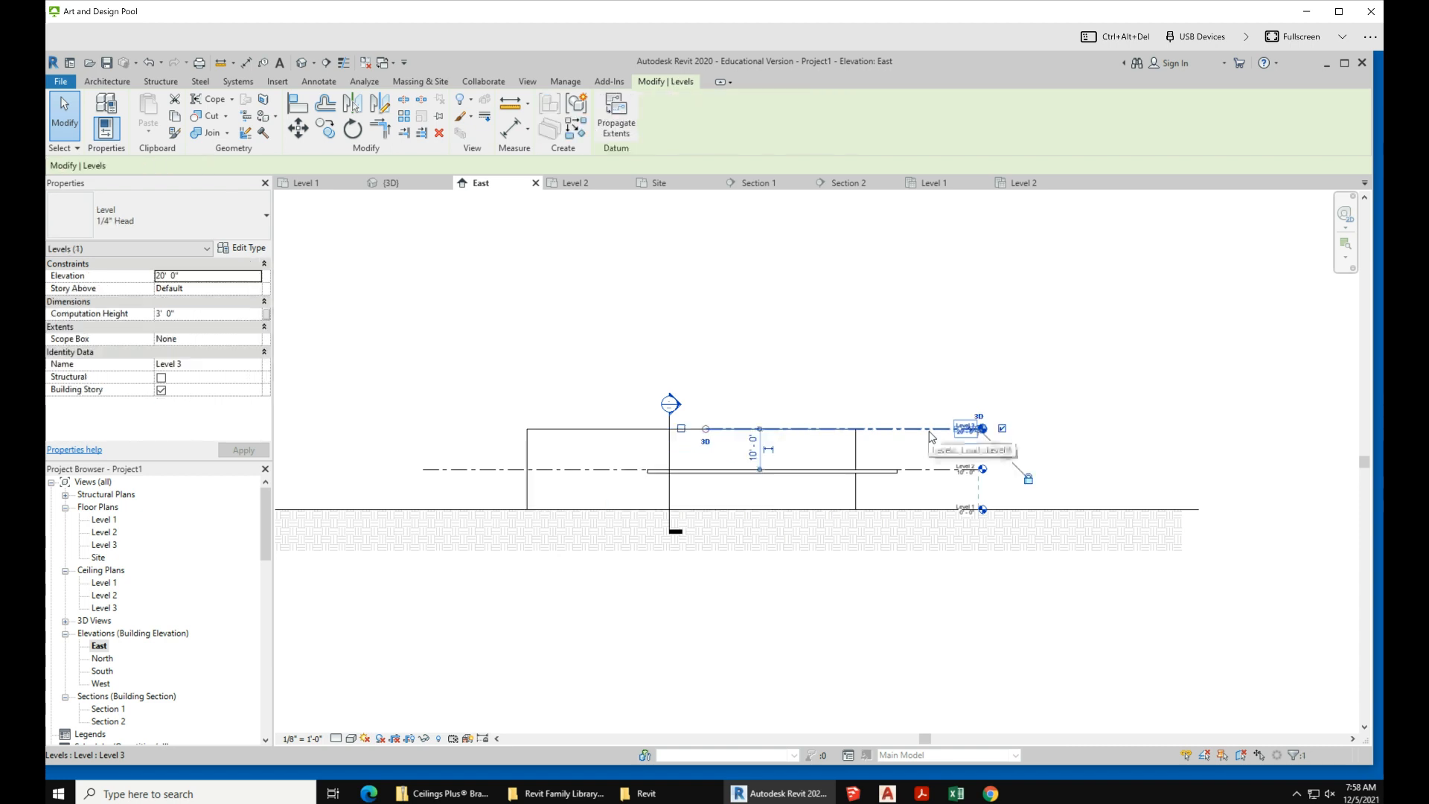
left_click_drag(929, 415, 929, 394)
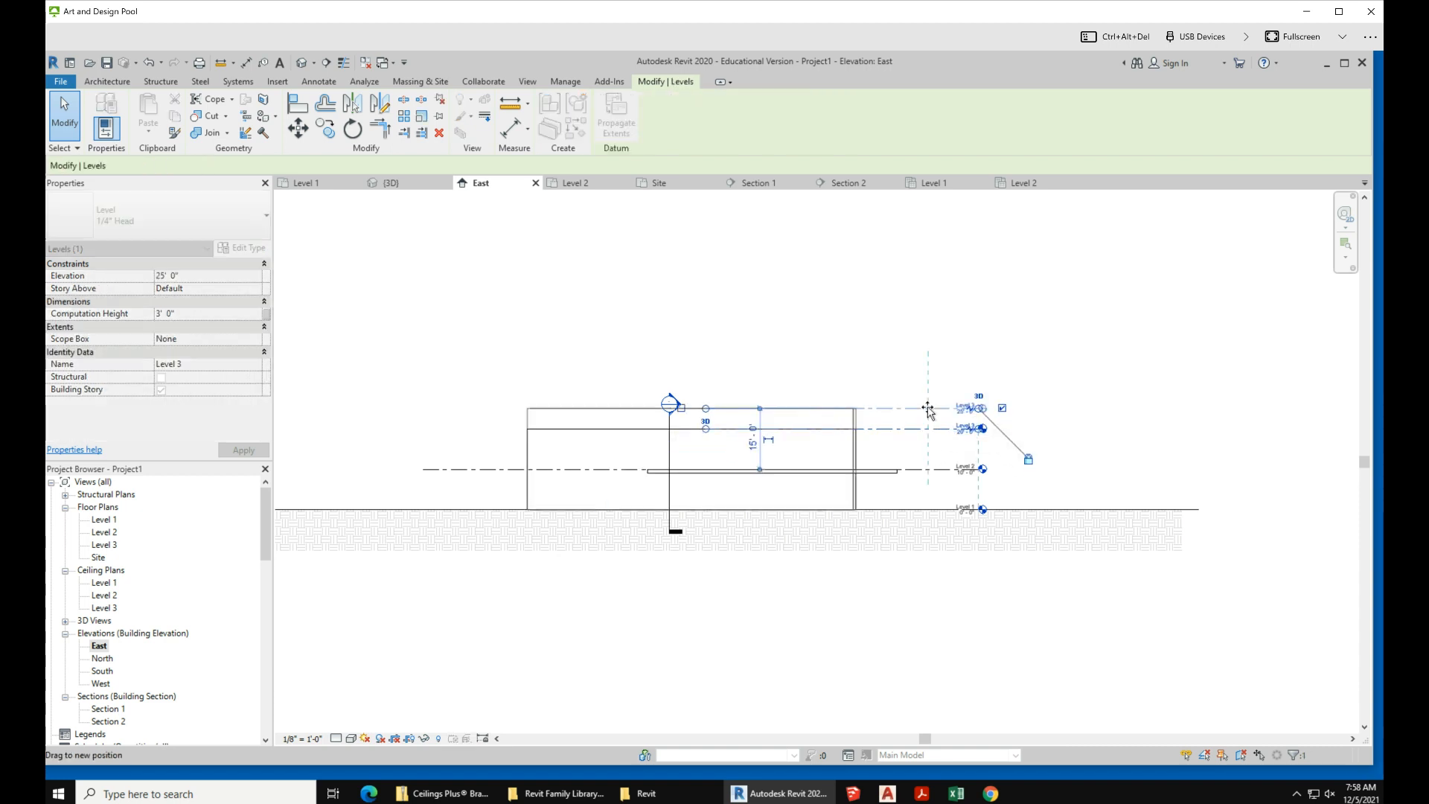
scroll(905, 434, "up", 4)
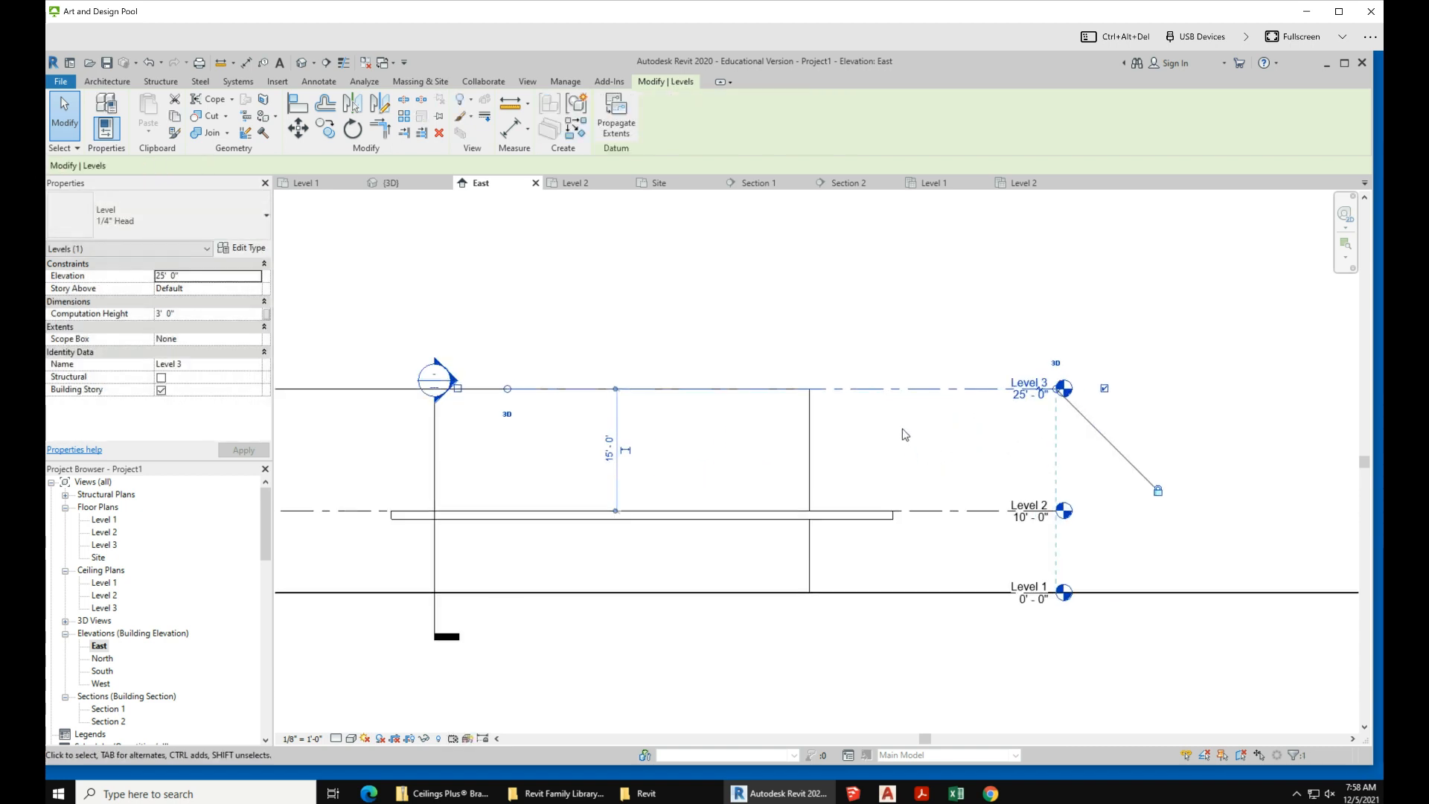
left_click(990, 477)
scroll(990, 477, "down", 3)
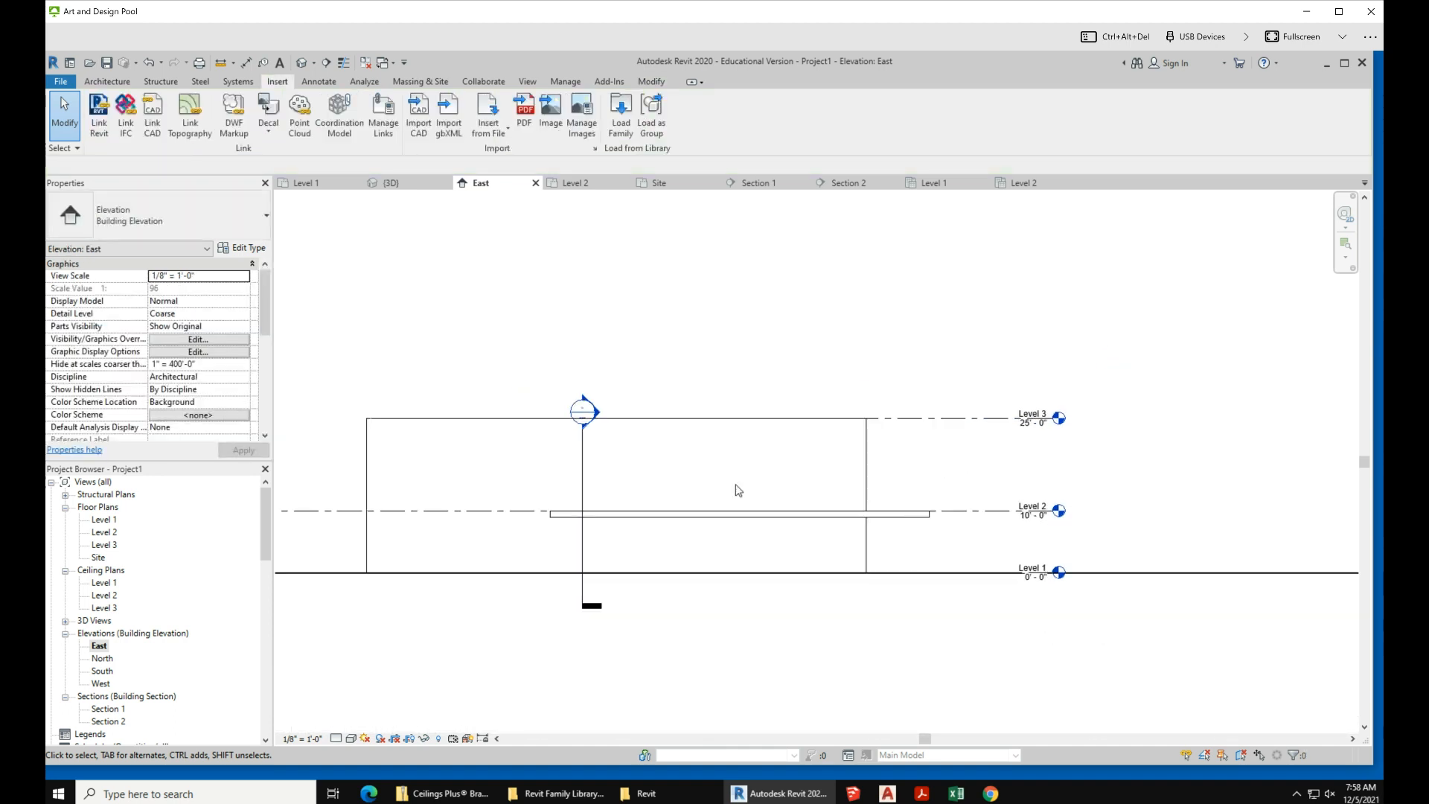
- Extend the Section 1 line and the upper limit of its section extents above the walls in the East elevation
left_click(585, 456)
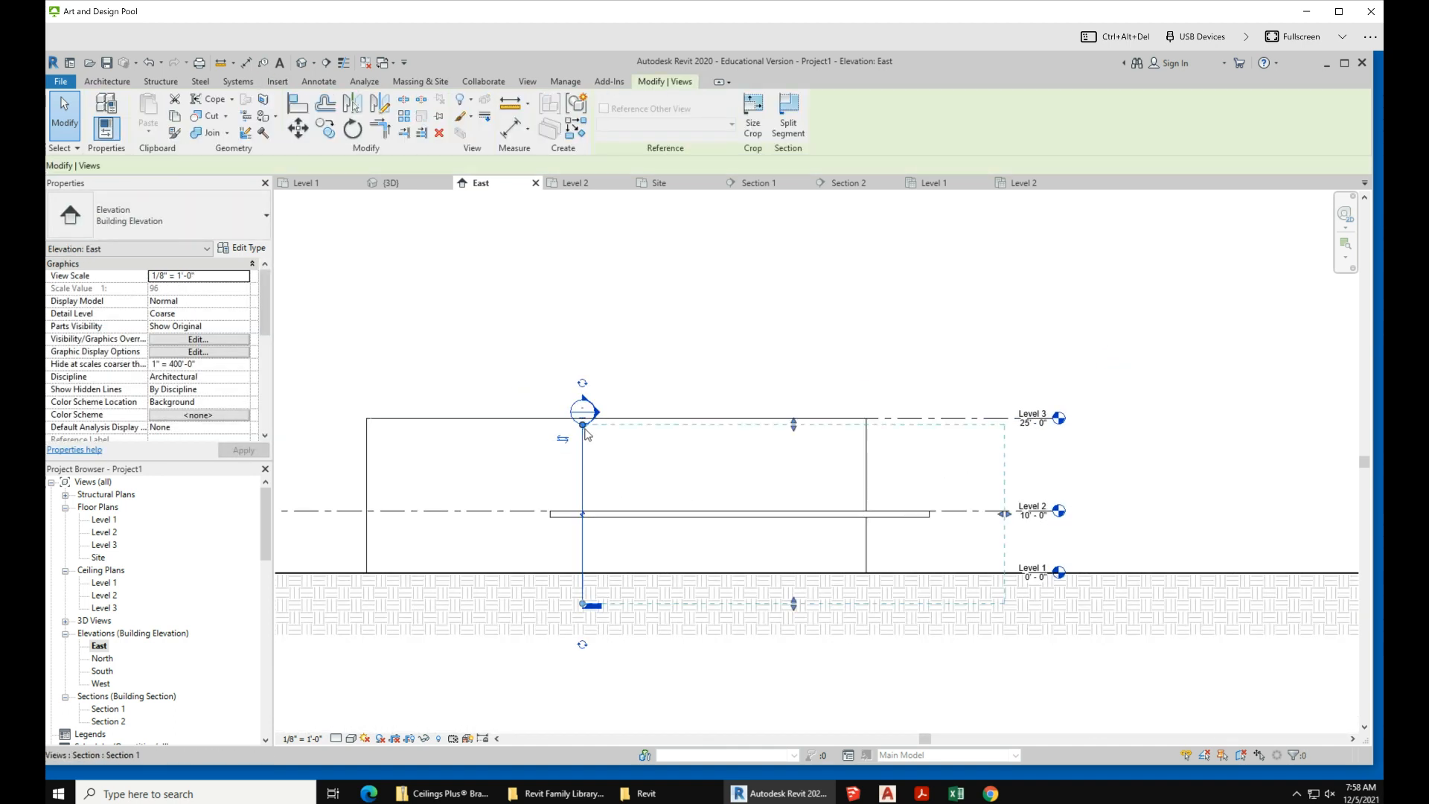
left_click_drag(584, 412, 583, 363)
left_click_drag(793, 425, 794, 382)
left_click(904, 554)
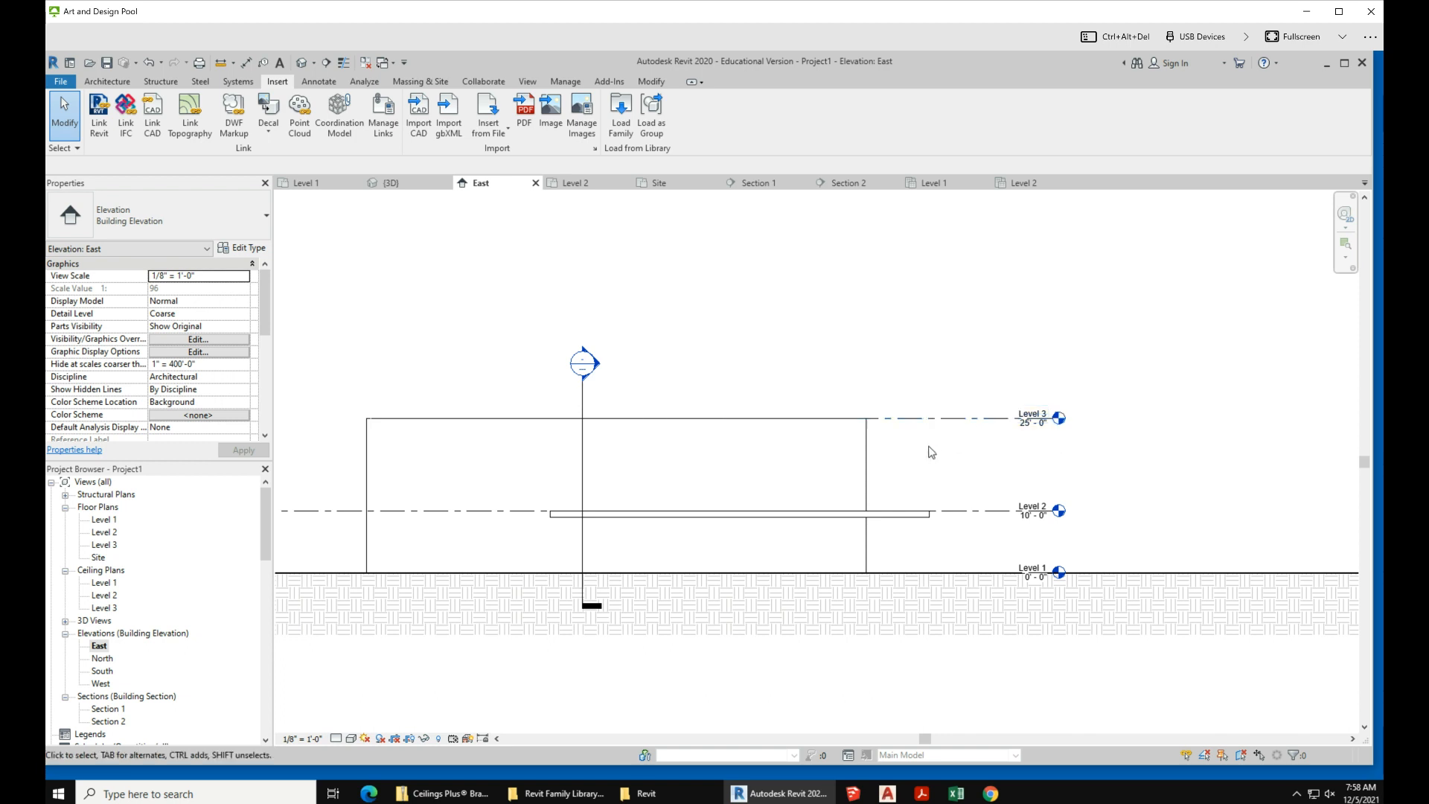
scroll(997, 491, "down", 1)
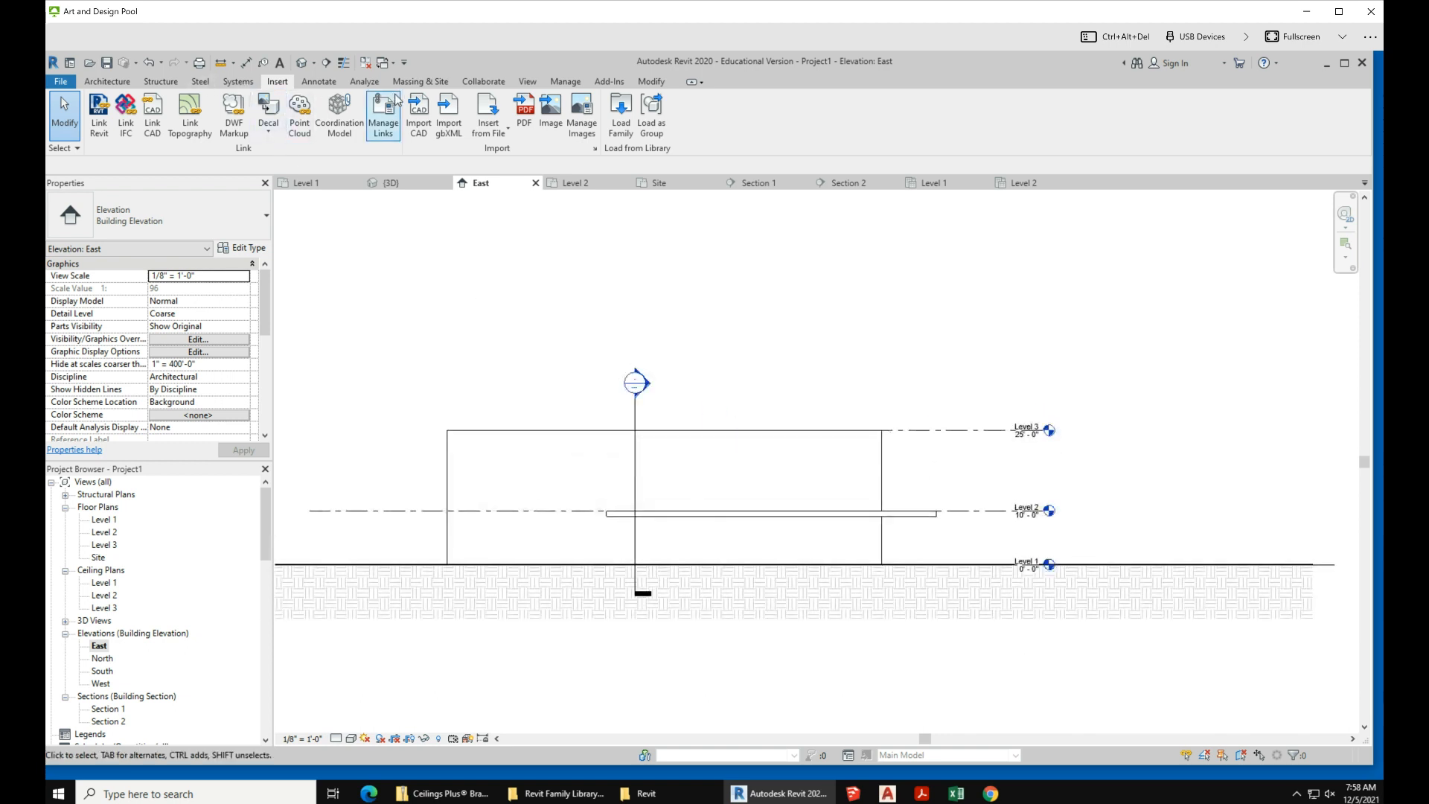
- Open the default 3D view and examine the taller walls and the three levels from the left side and at an angle
left_click(302, 65)
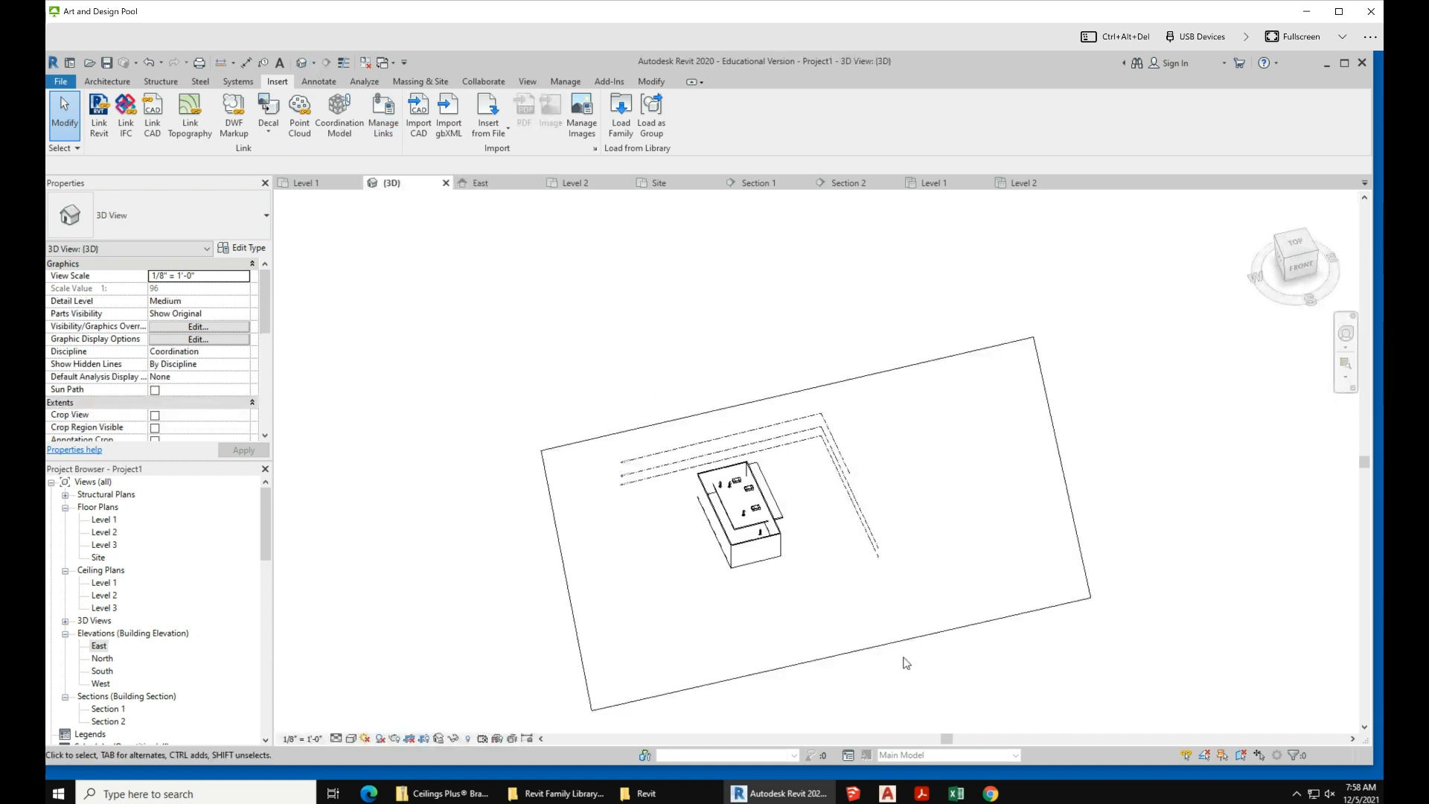
middle_click_drag(746, 562, 957, 399, "shift")
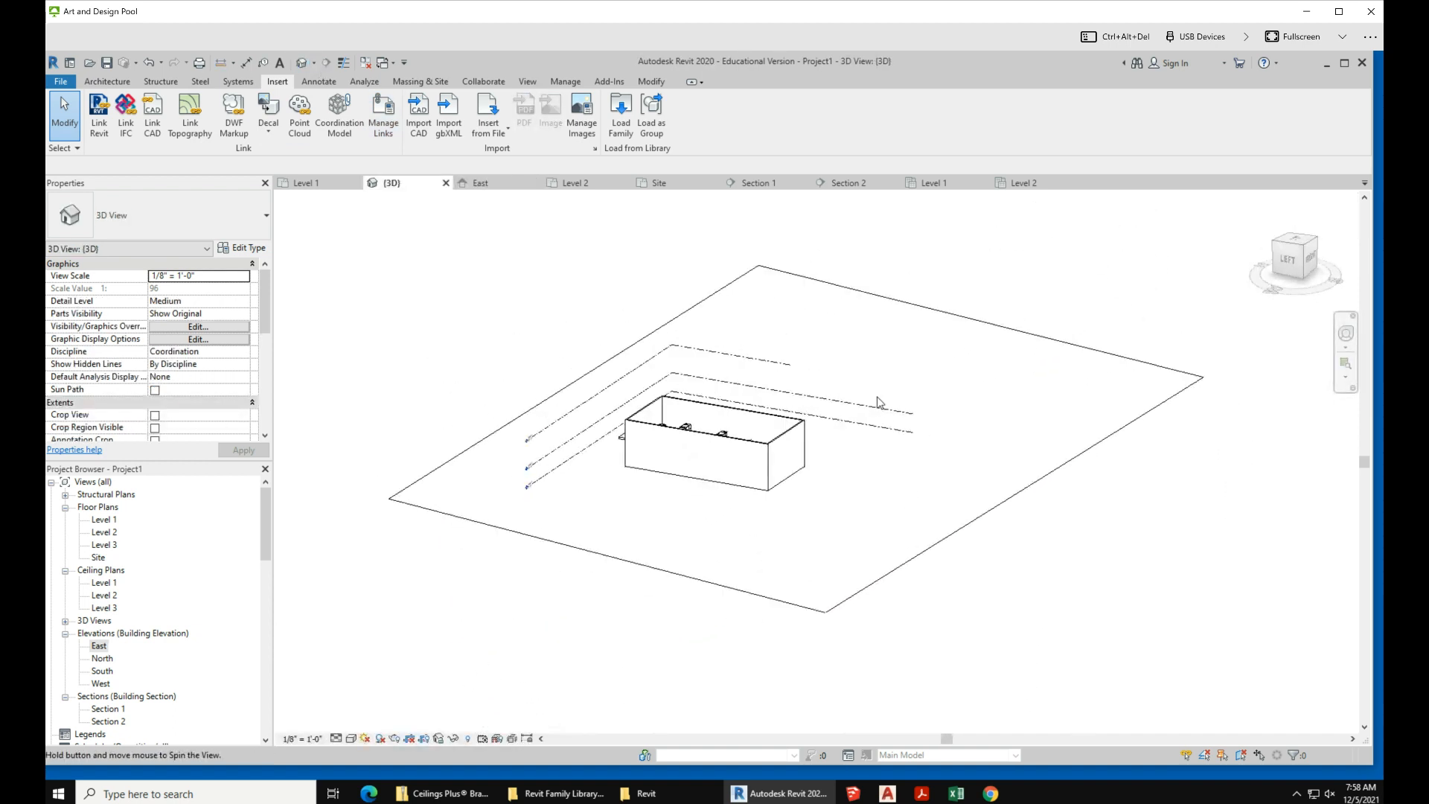
left_click(1288, 259)
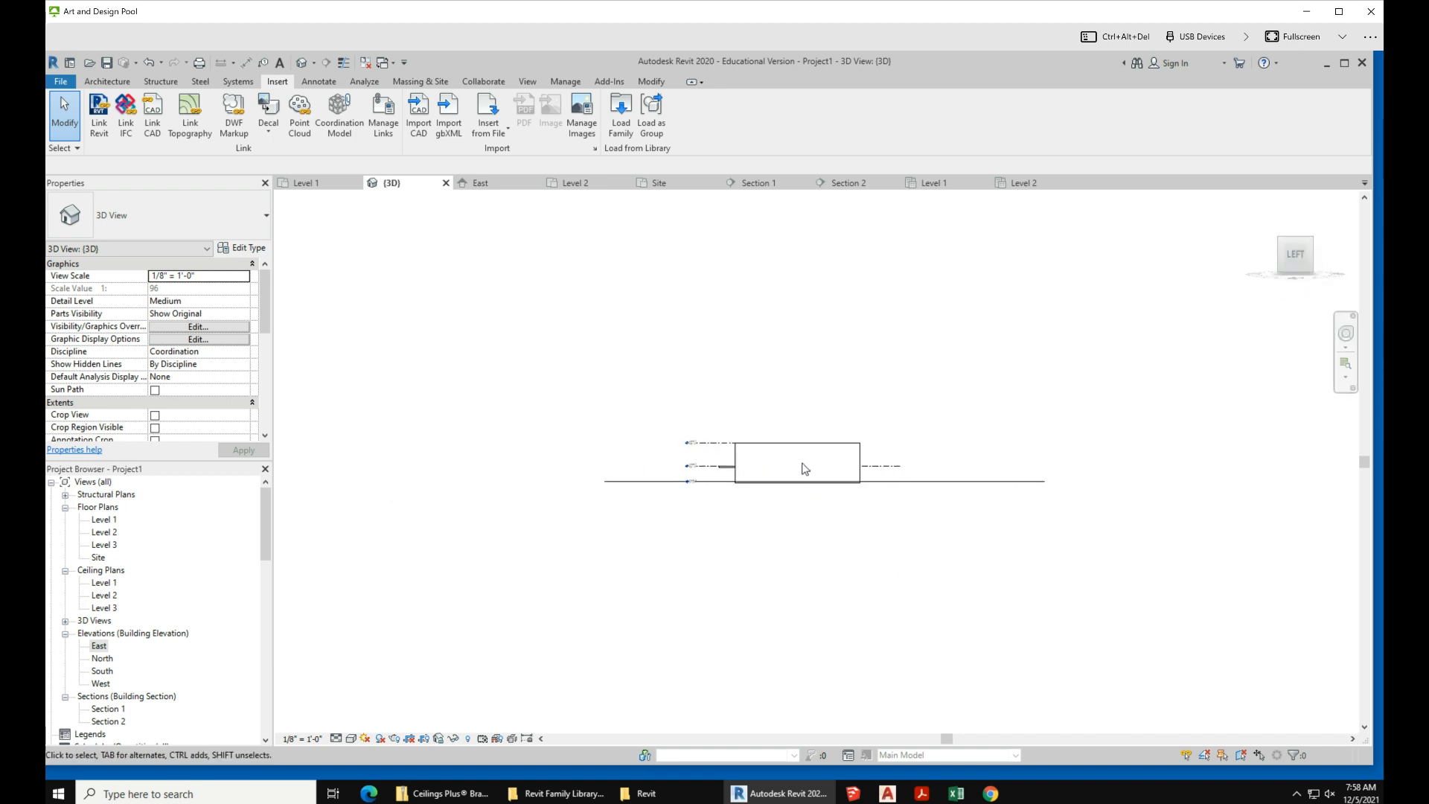
middle_click_drag(784, 476, 919, 606, "shift")
scroll(938, 496, "down", 3)
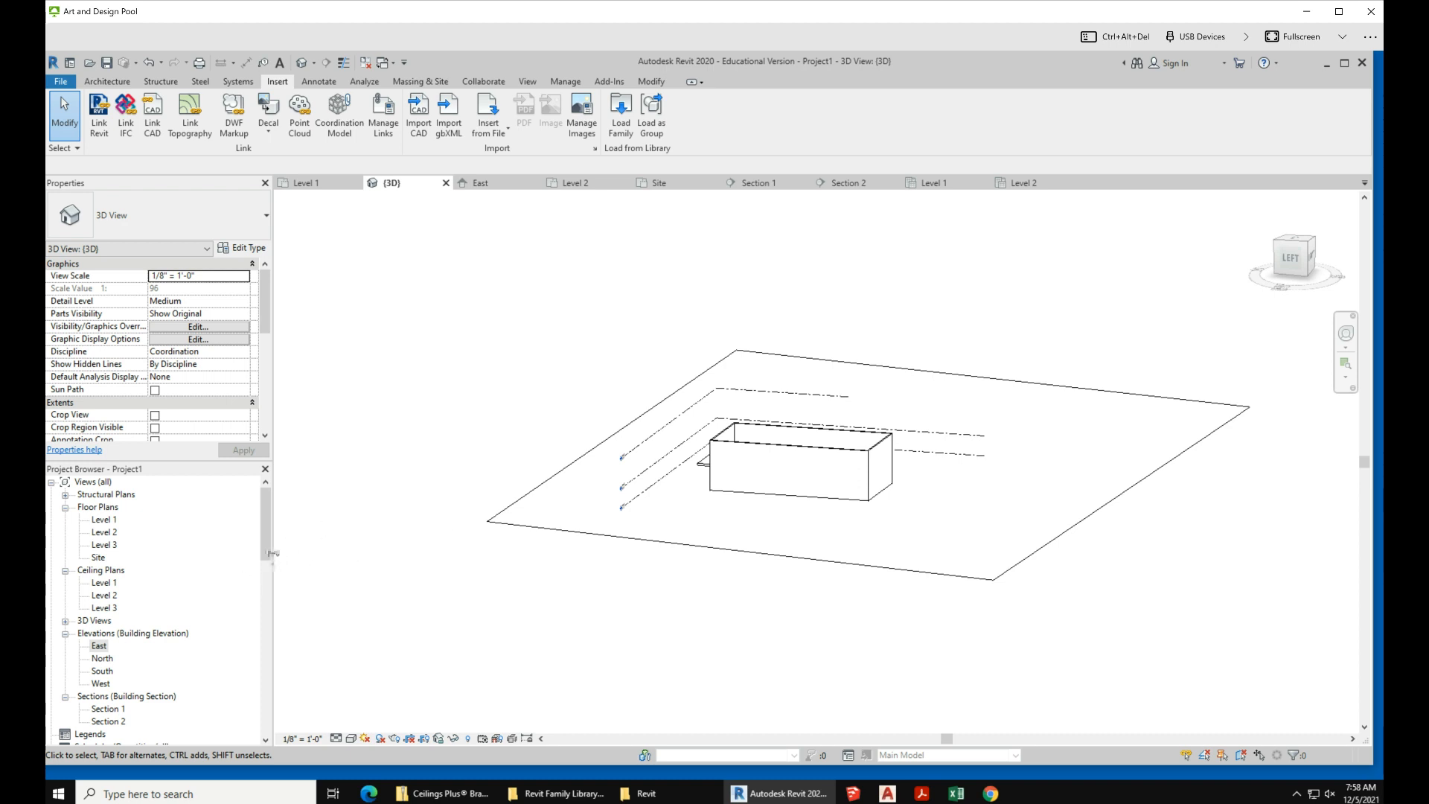
left_click(514, 525)
left_click(489, 628)
- Duplicate the default {3D} view in the project's list of 3D views
left_click(98, 621)
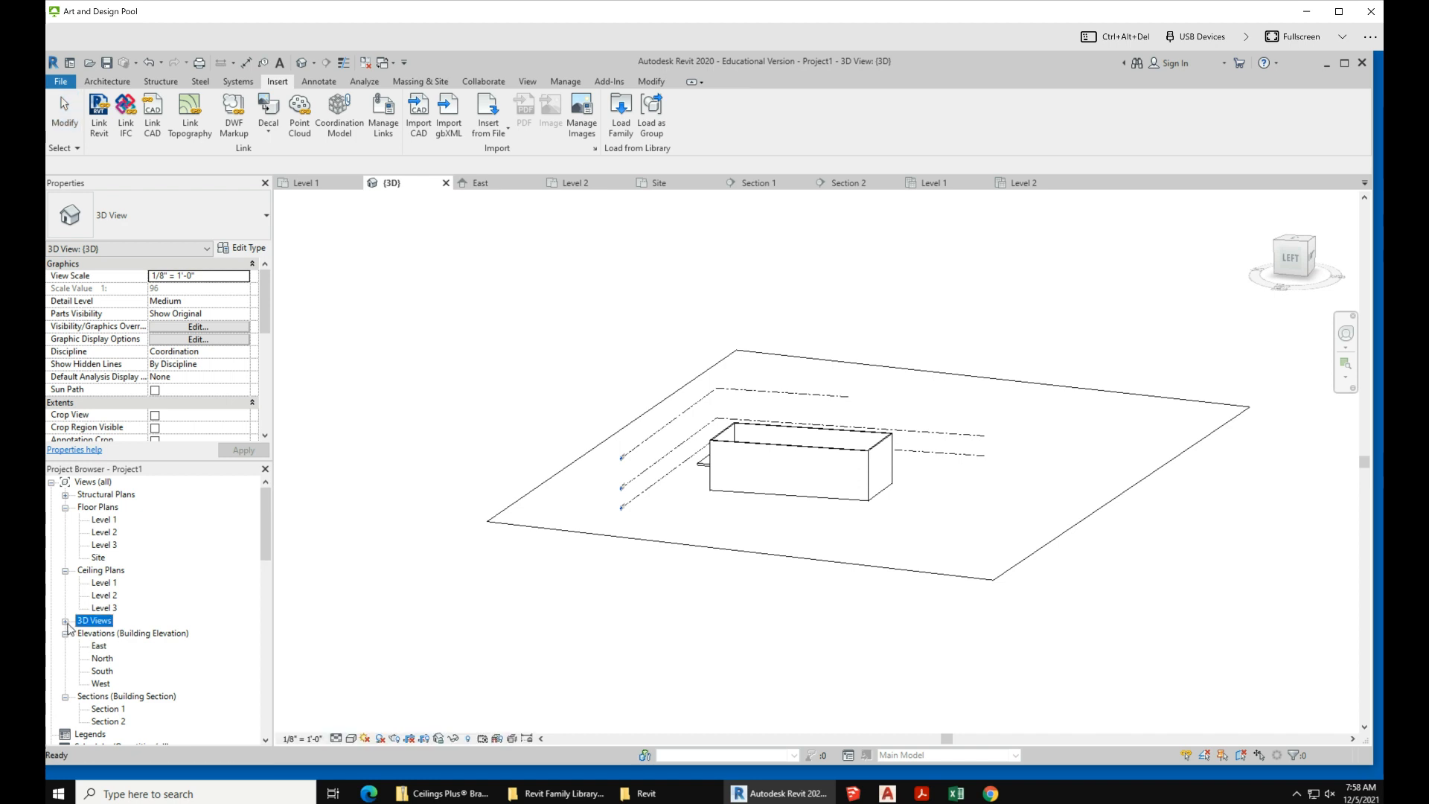
left_click(65, 621)
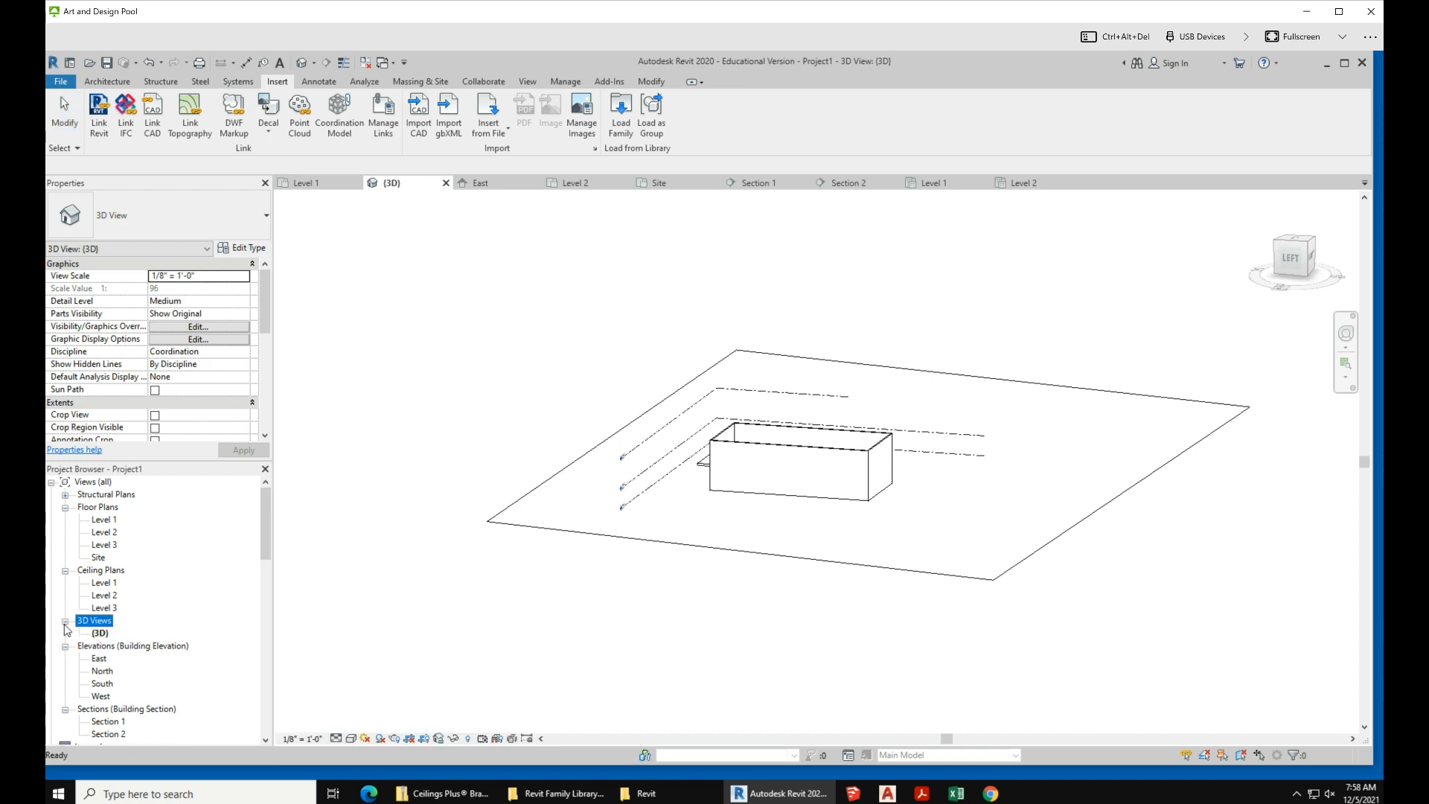
left_click(102, 634)
right_click(107, 637)
mouse_move(195, 533)
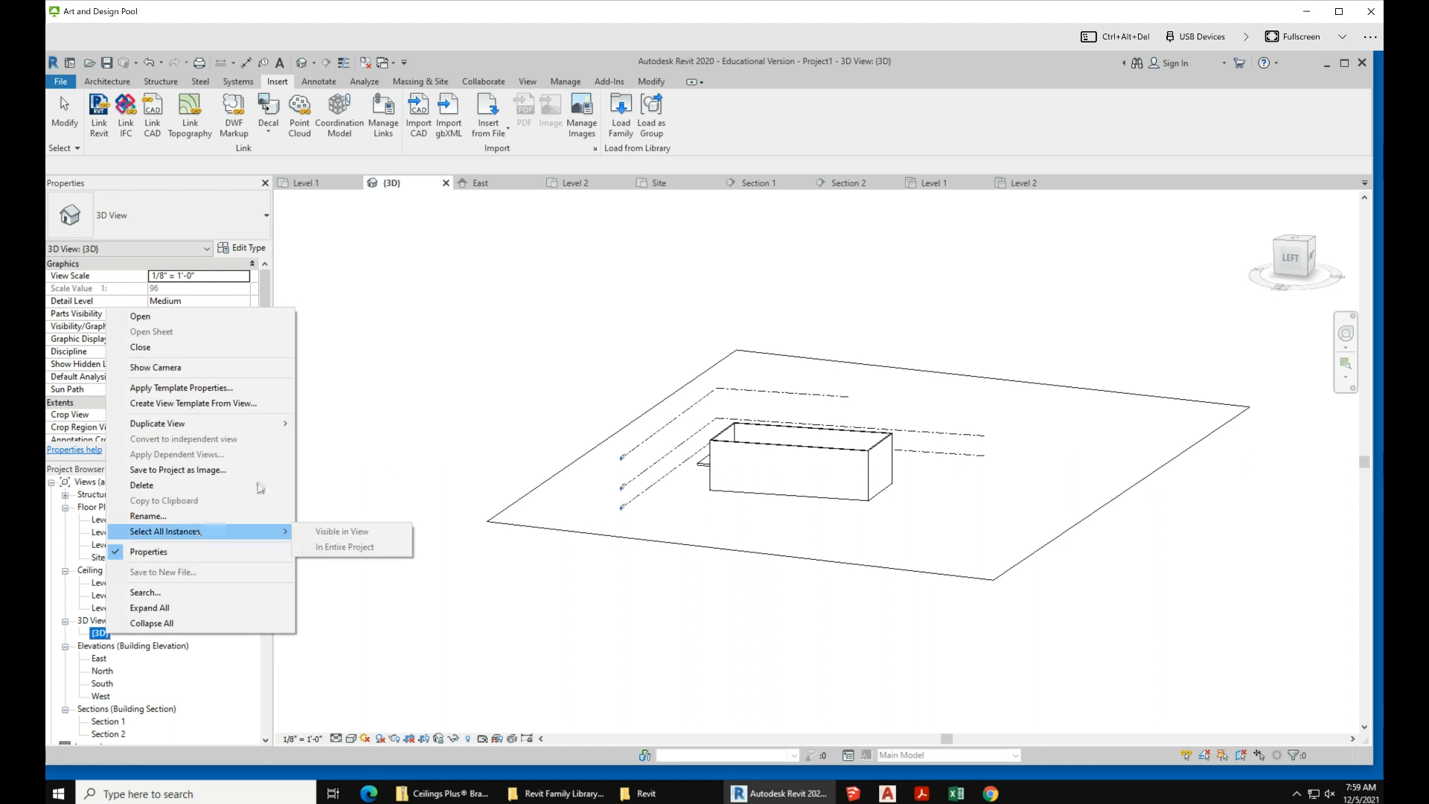
left_click(342, 424)
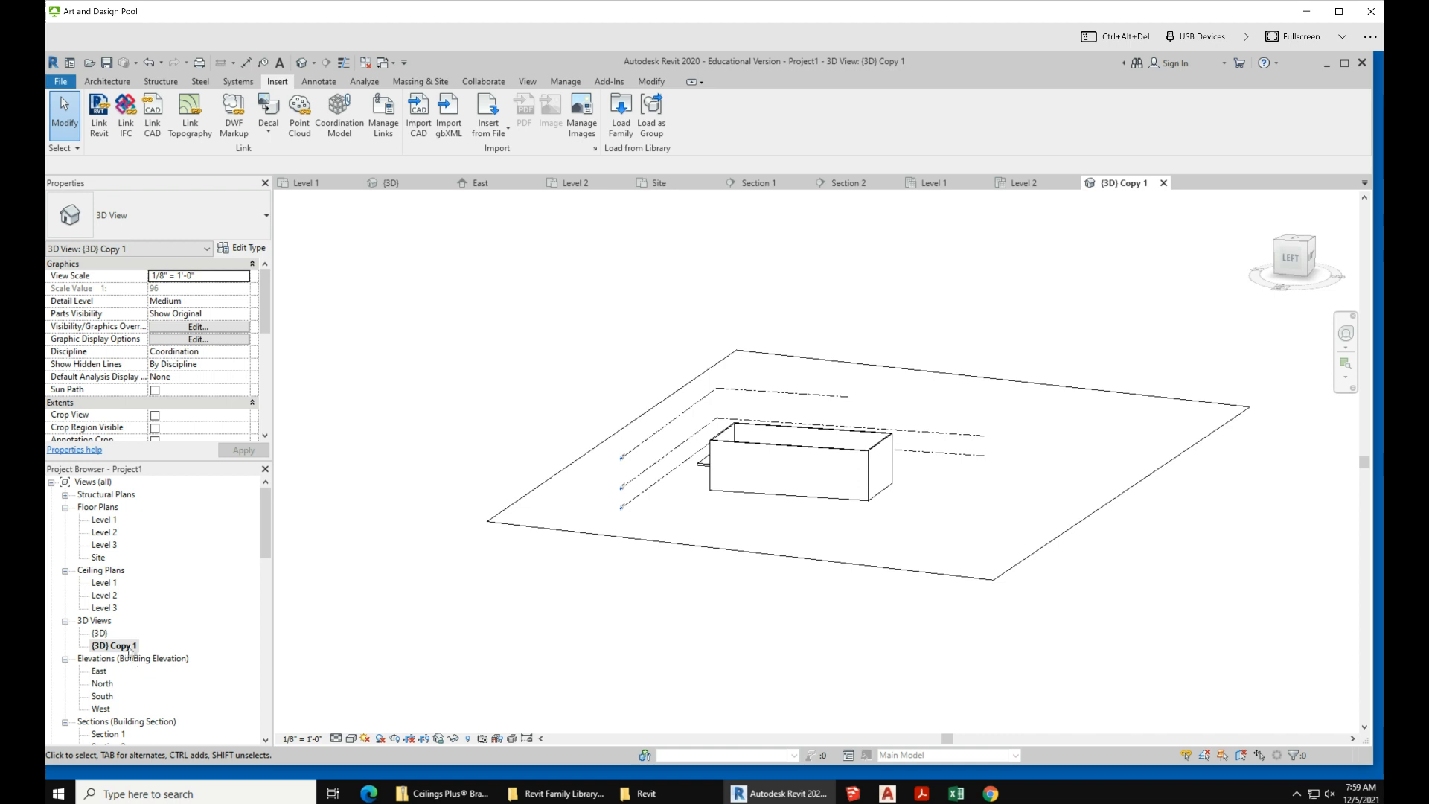
- Rename the duplicated 3D view as "3d section box"
right_click(130, 650)
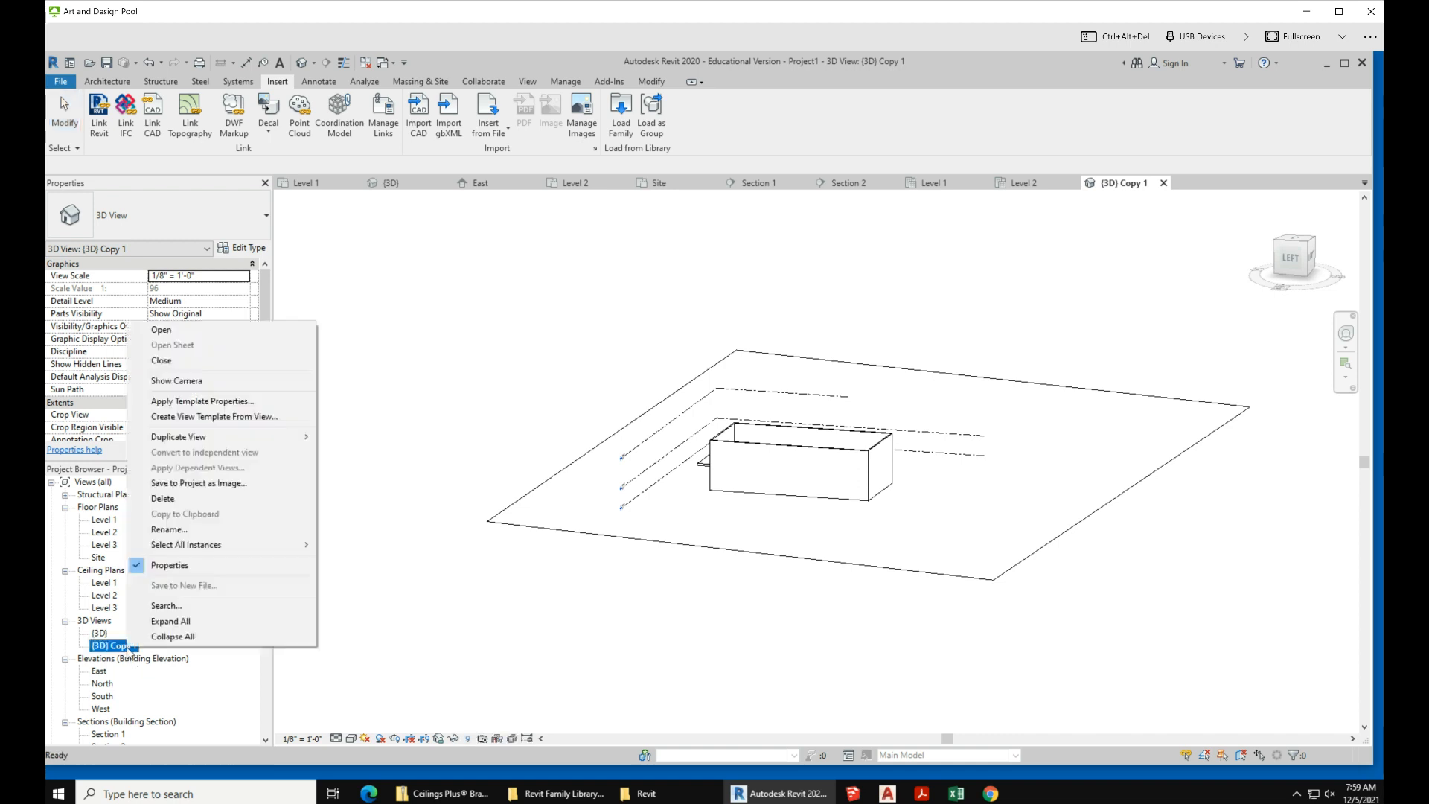
left_click(249, 531)
type("3")
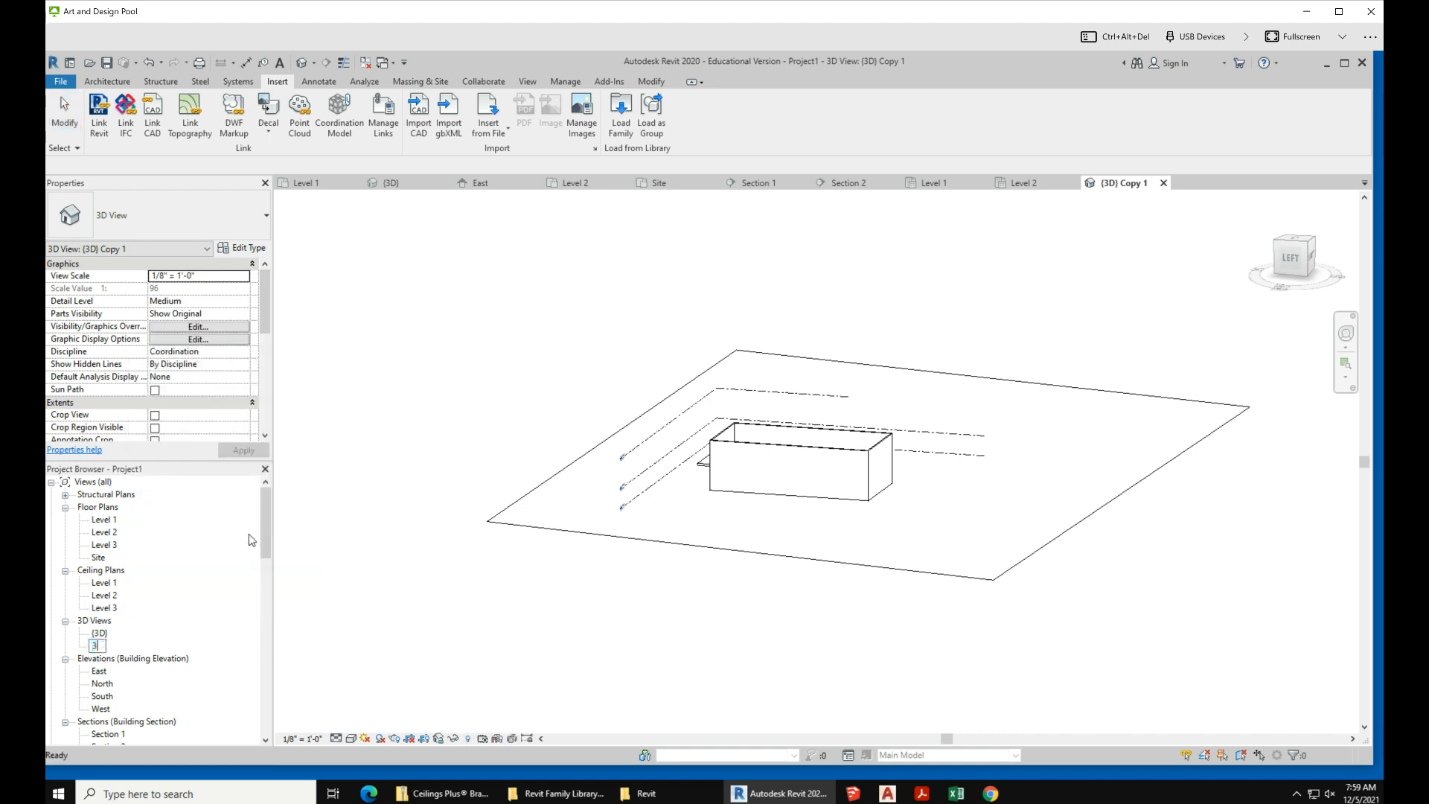
type("d section box")
key("Return")
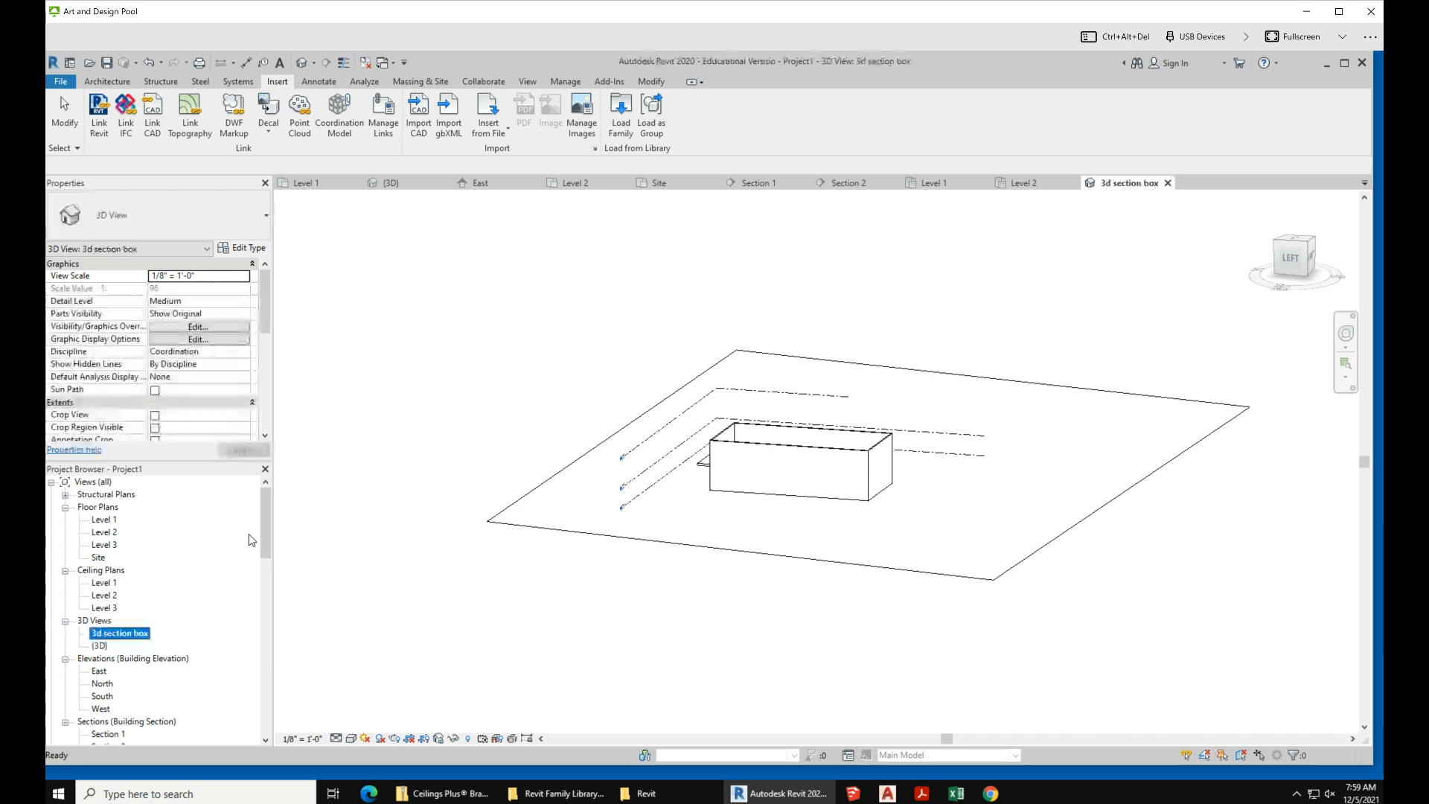
- Turn on the Section Box option in the extents of the 3d section box view
left_click_drag(261, 316, 264, 335)
scroll(245, 408, "down", 2)
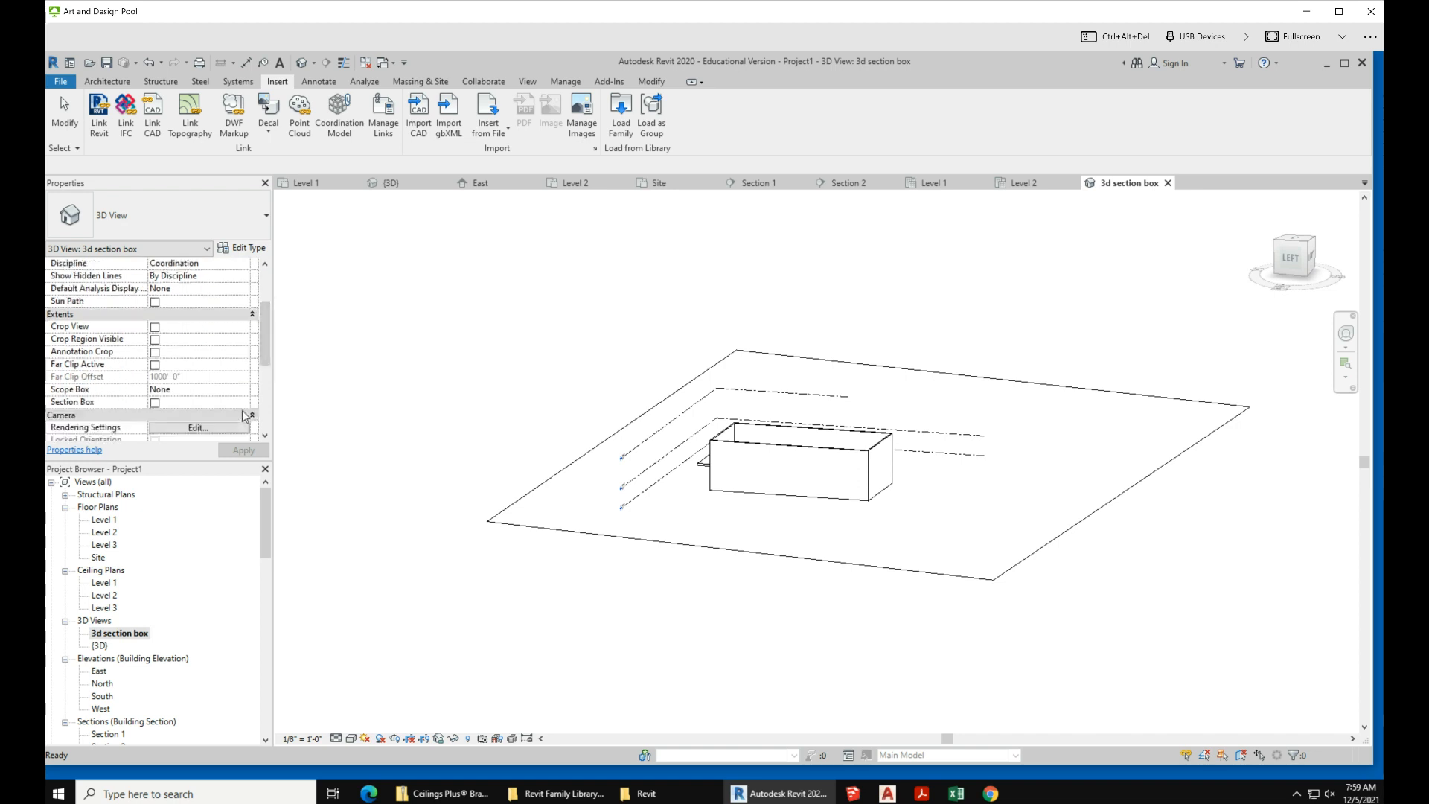
left_click(154, 364)
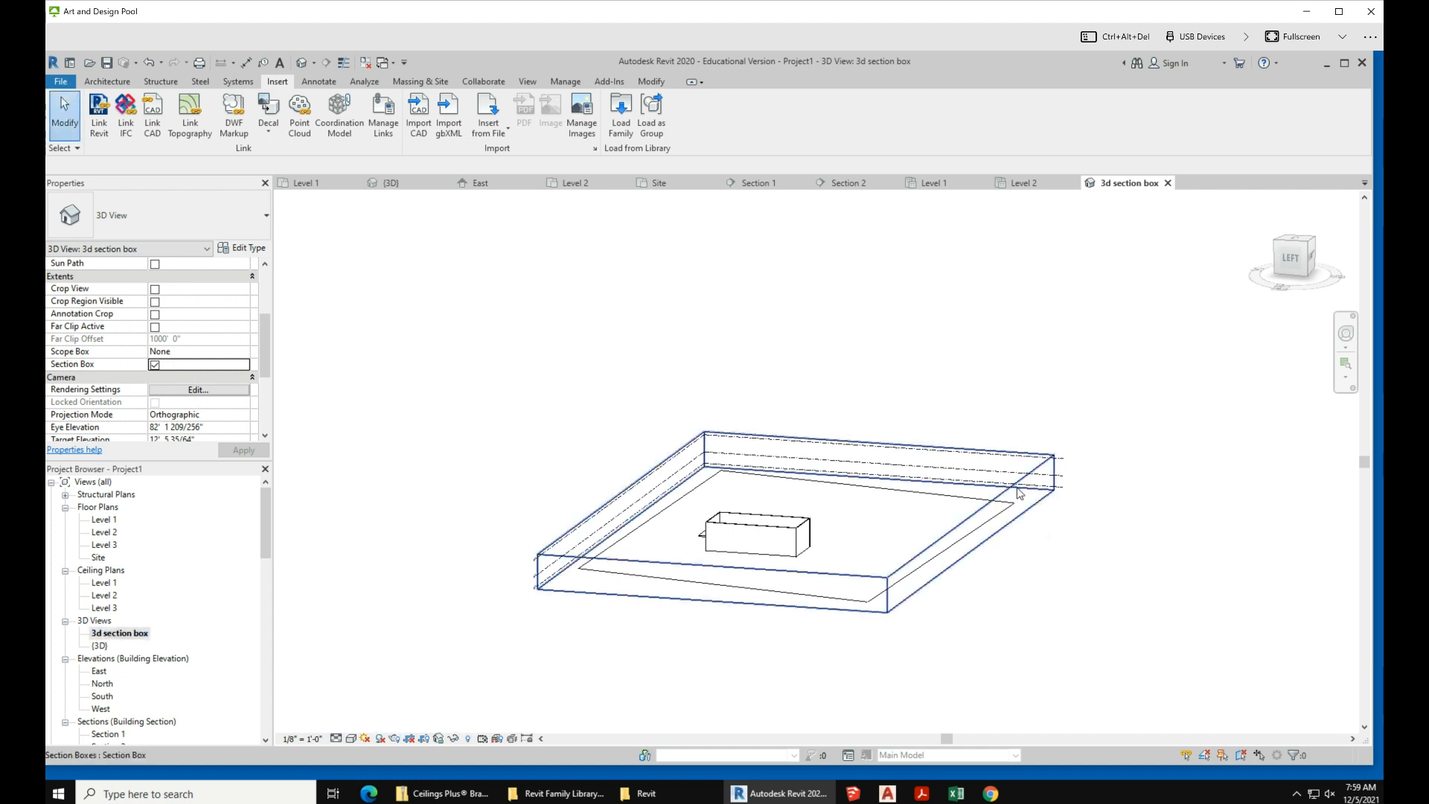
- Pull the left face of the section box inward so it cuts lengthwise through the building and exposes the interior
left_click(1020, 487)
left_click_drag(713, 584, 821, 577)
scroll(819, 571, "up", 2)
middle_click_drag(775, 587, 746, 556, "shift")
scroll(608, 396, "up", 2)
middle_click_drag(607, 397, 622, 447, "shift")
scroll(622, 446, "down", 3)
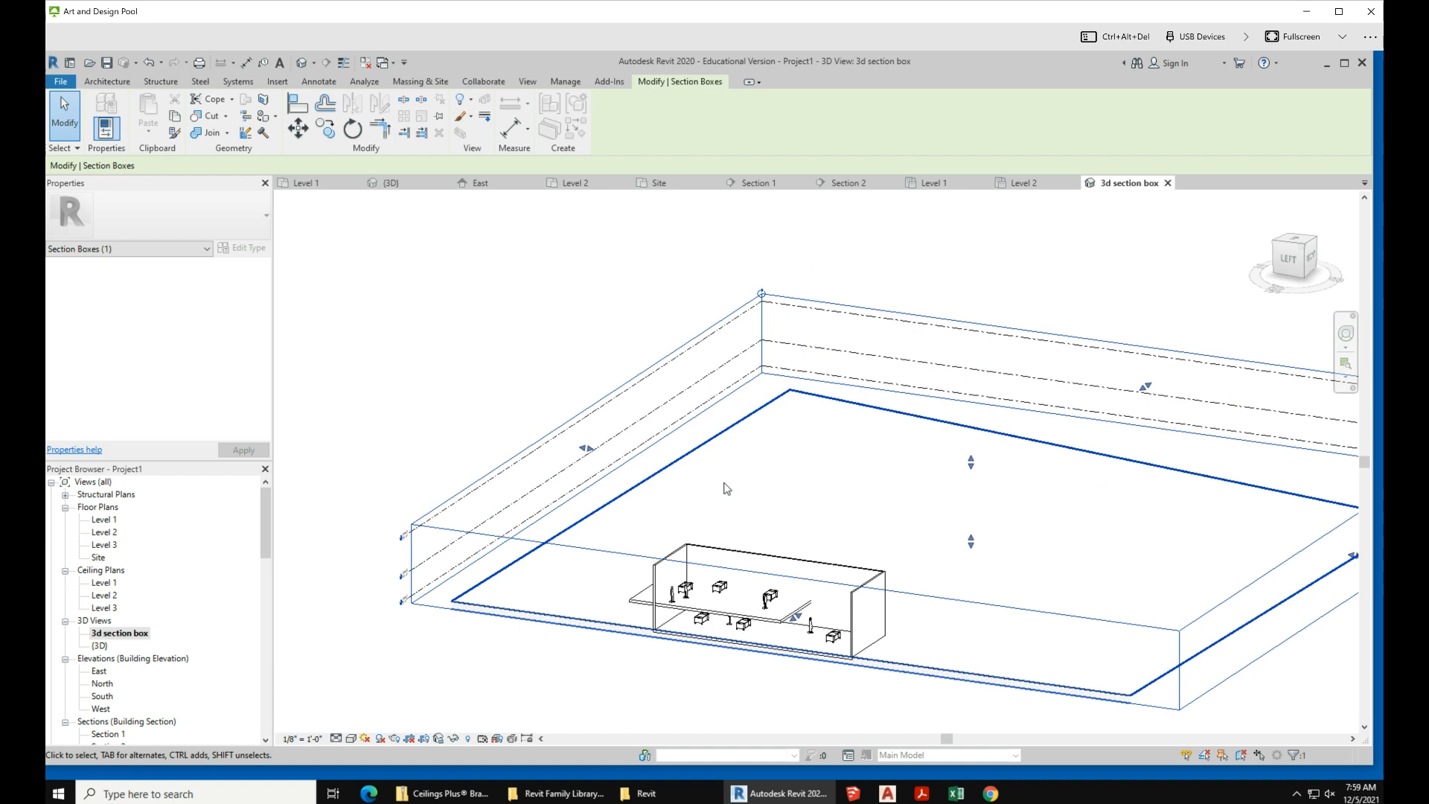
- Pull the front face of the section box in close to the building, bring the far right face closer, and deselect the box
scroll(1079, 536, "down", 2)
left_click_drag(1141, 535, 943, 534)
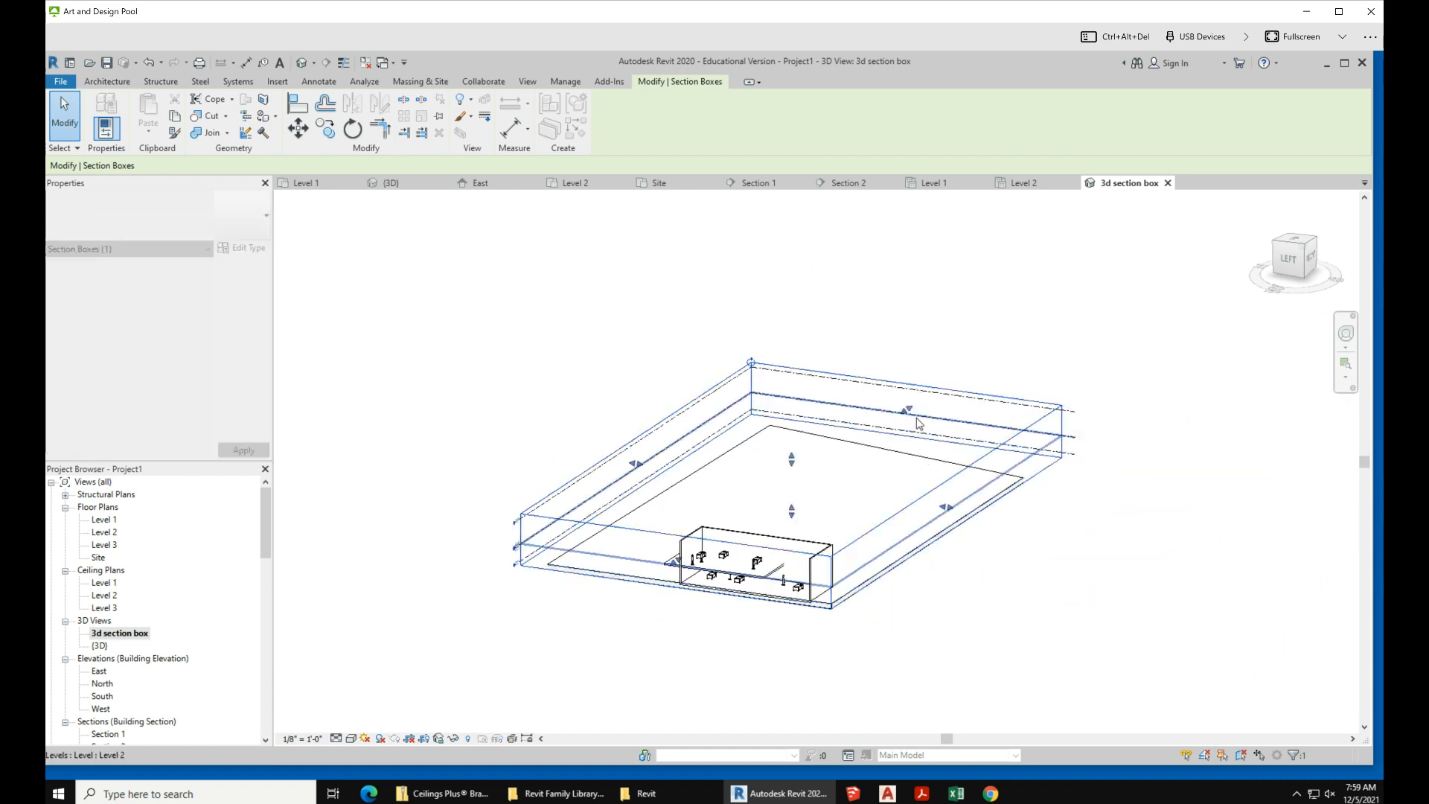
left_click_drag(855, 465, 795, 513)
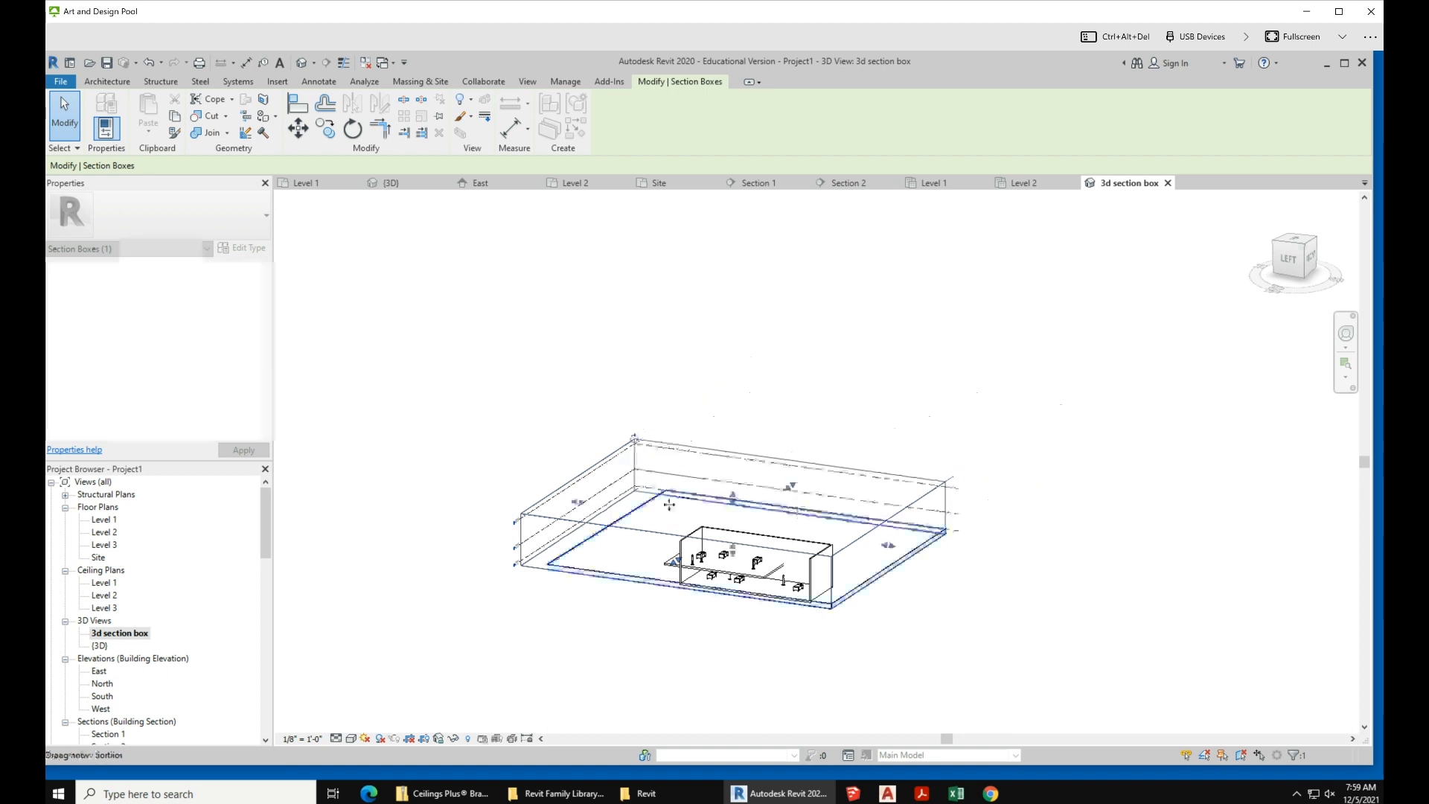
left_click(688, 644)
- Examine the cutaway building, selecting the Level 1 floor and the Level 2 floor in turn to compare their positions
middle_click_drag(689, 645, 668, 687, "shift")
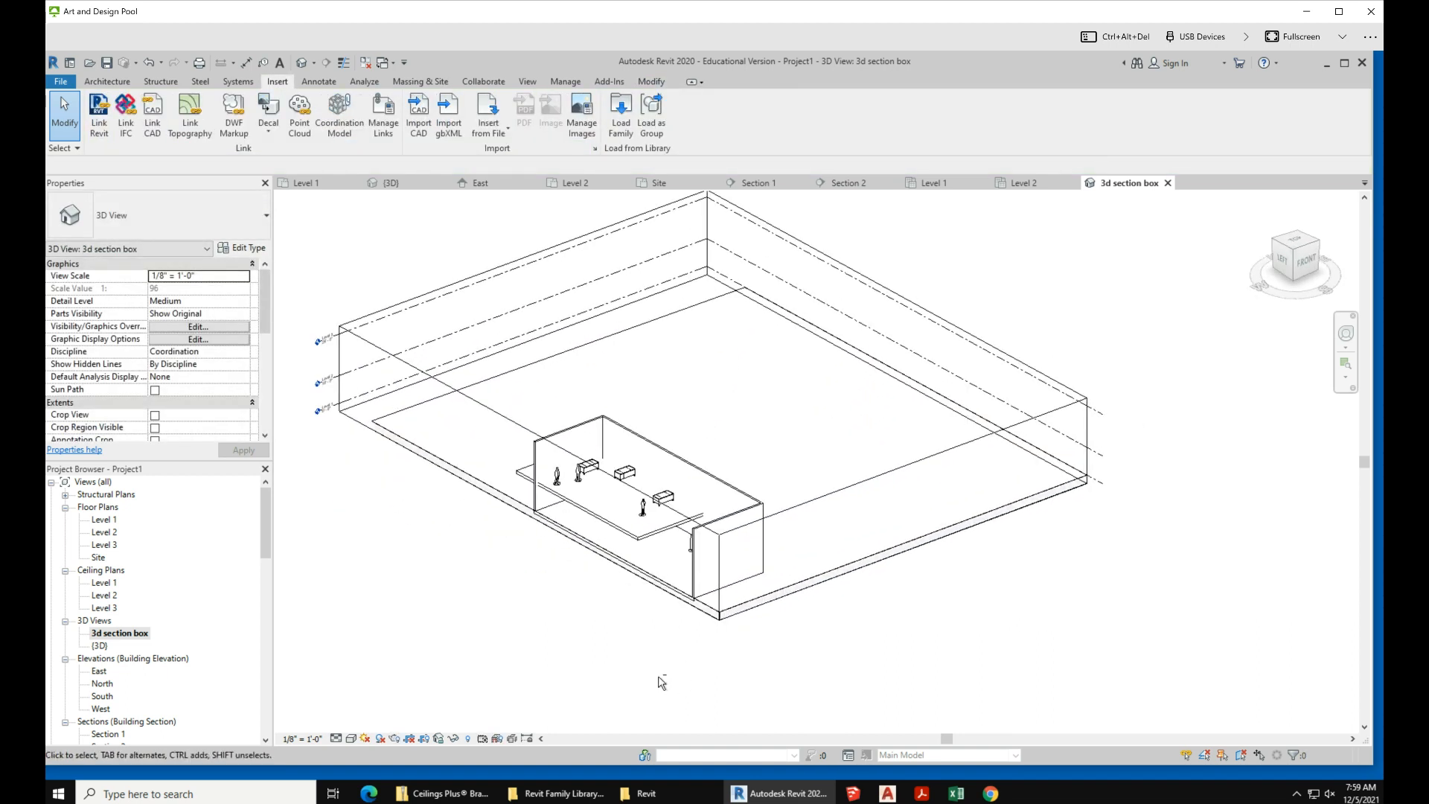
scroll(548, 560, "up", 2)
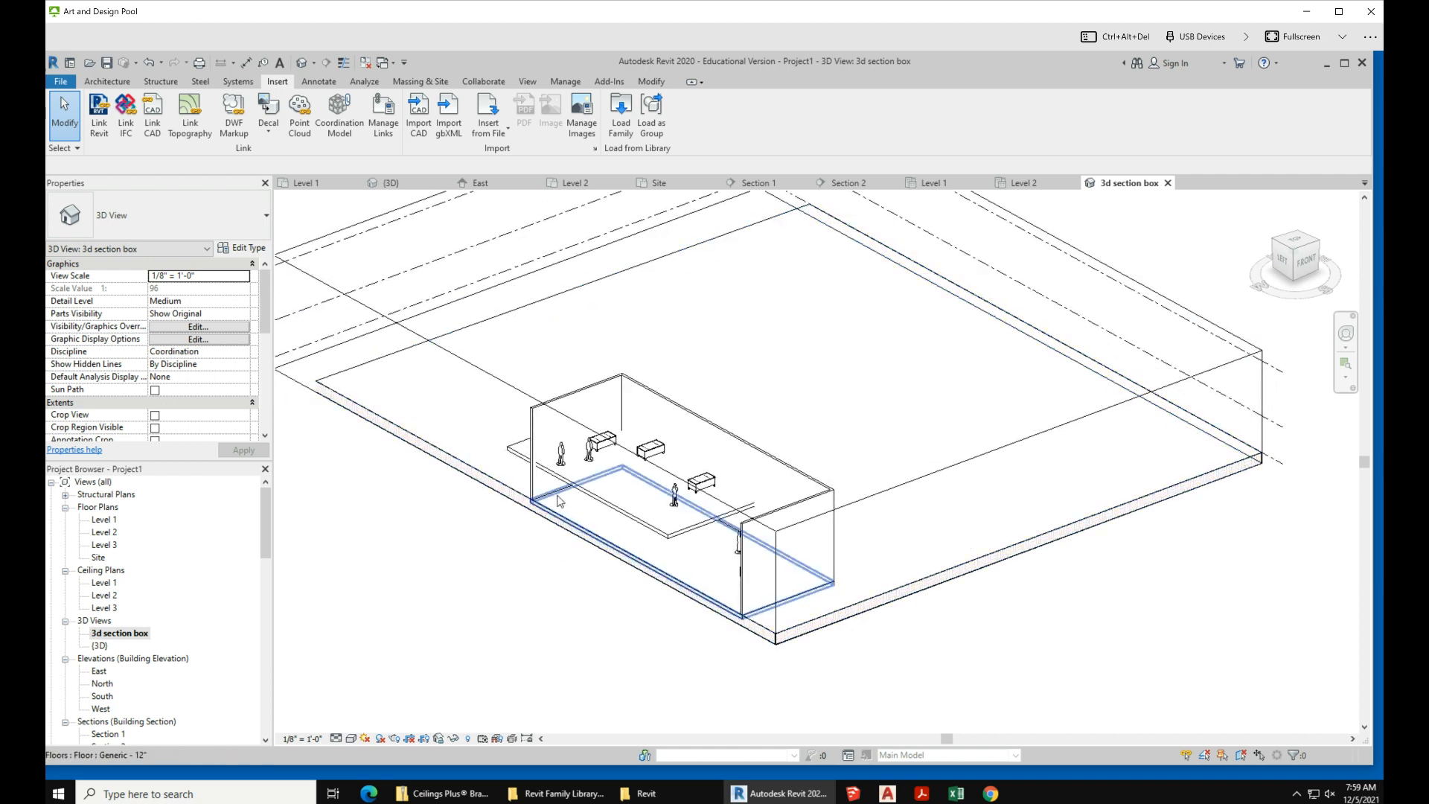
left_click(599, 540)
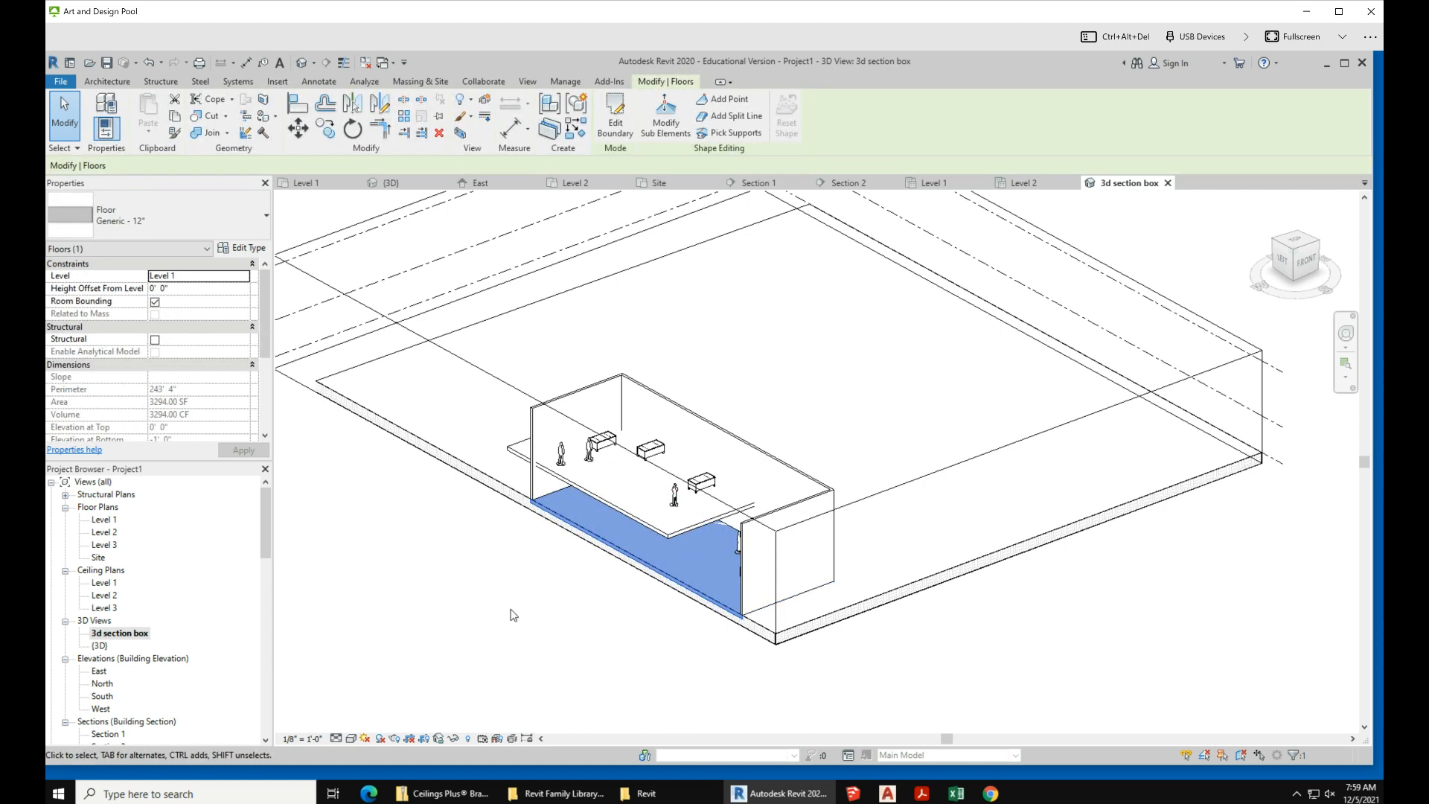
left_click(610, 507)
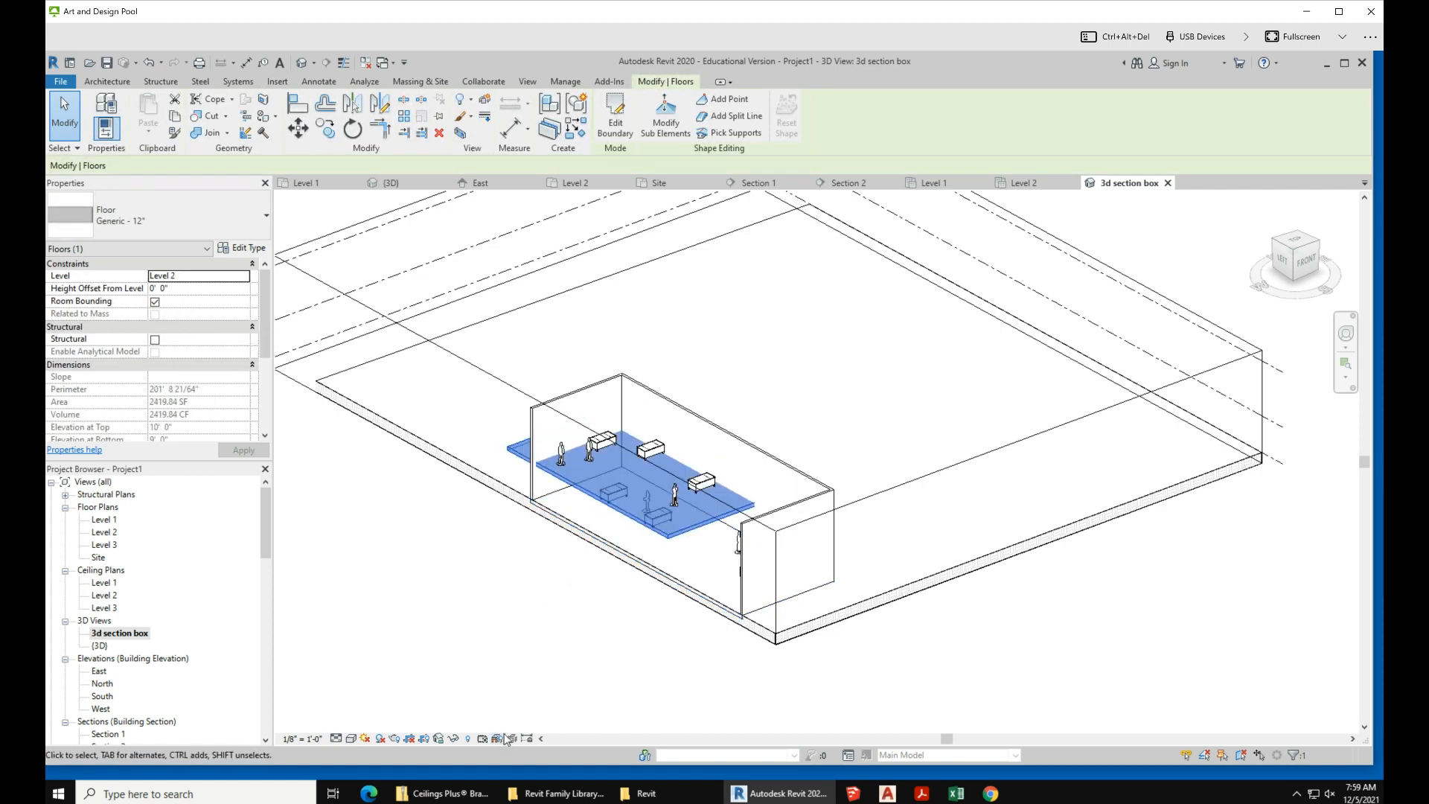
scroll(635, 682, "down", 1)
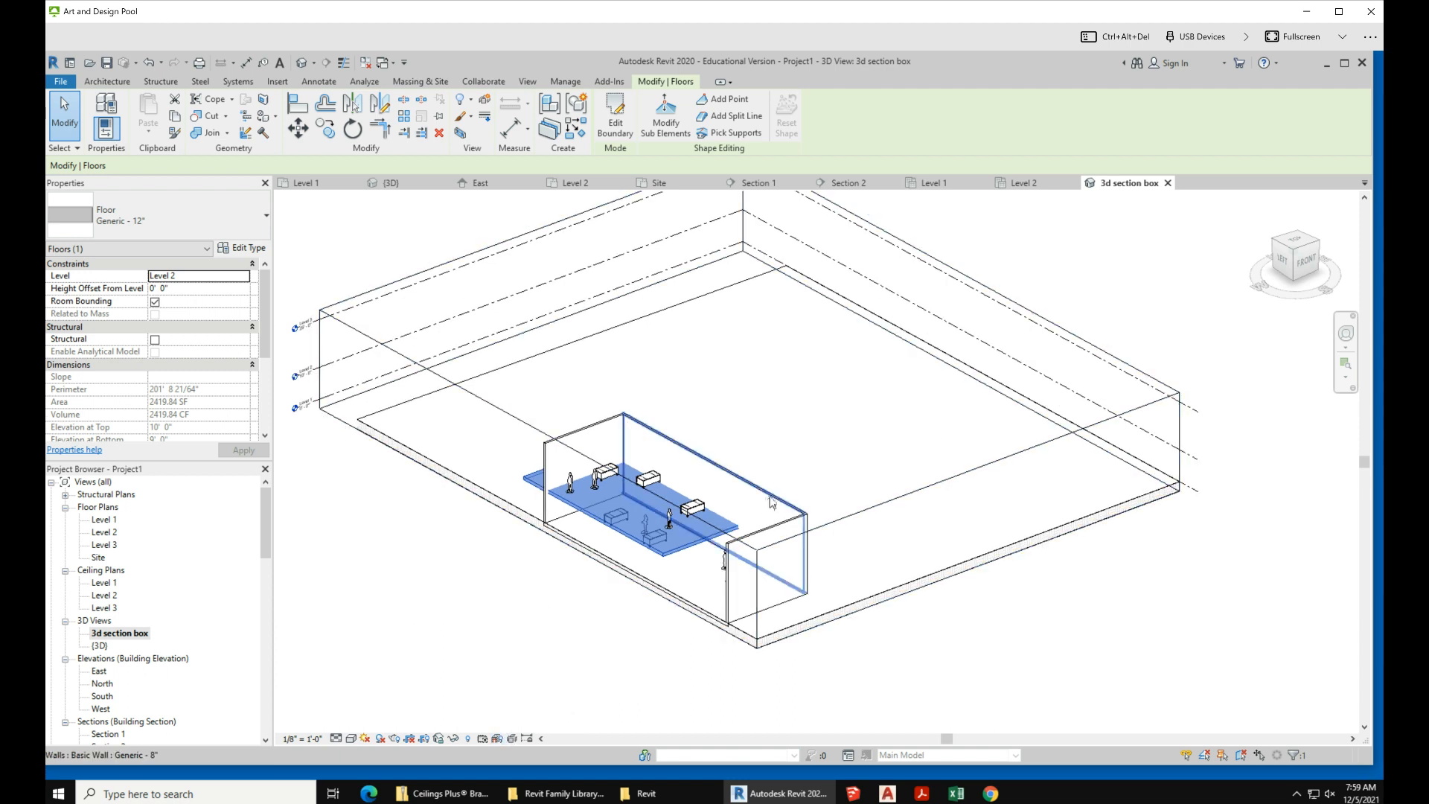
scroll(975, 649, "down", 2)
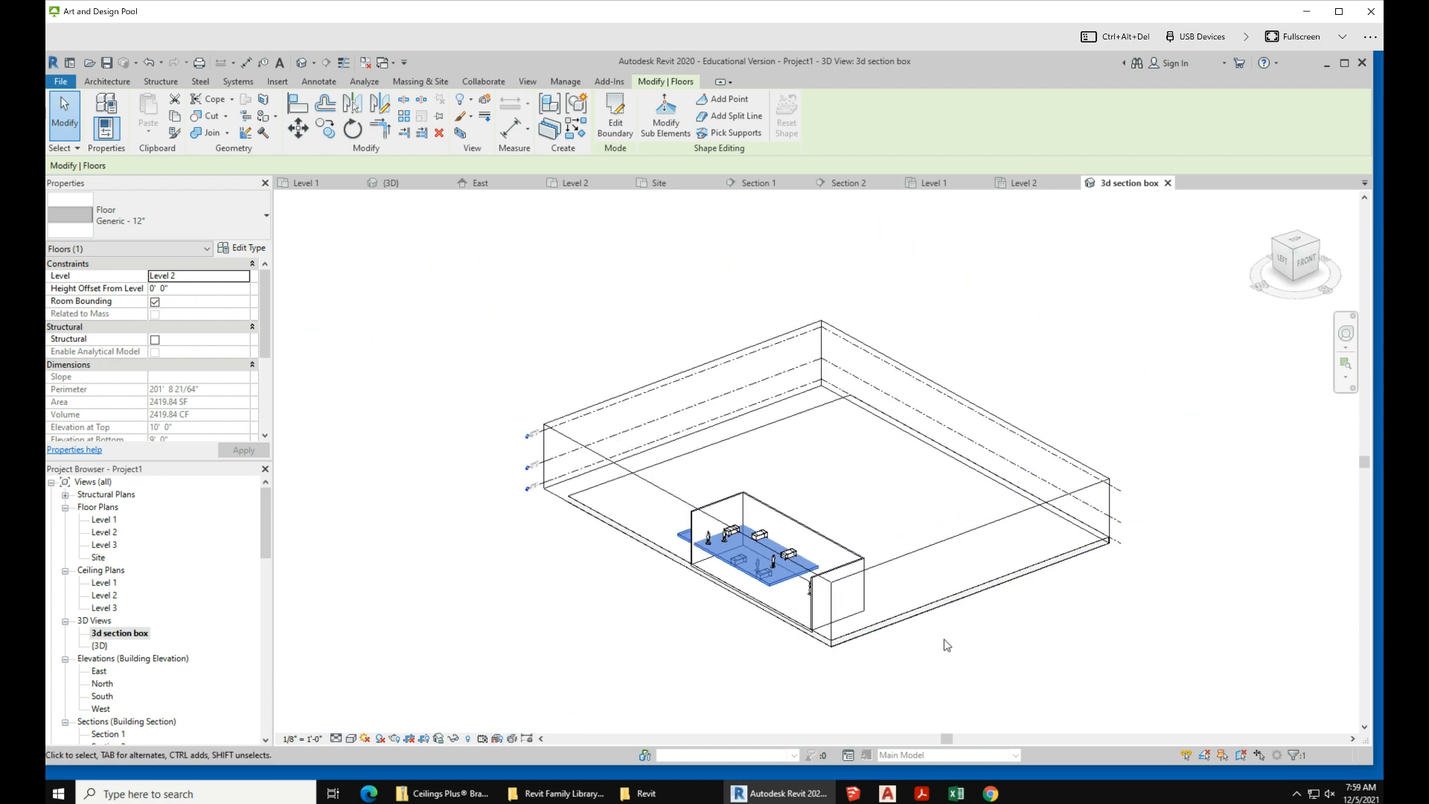
- Open the Level 3 floor plan and set its underlay base level to Level 2
double_click(105, 545)
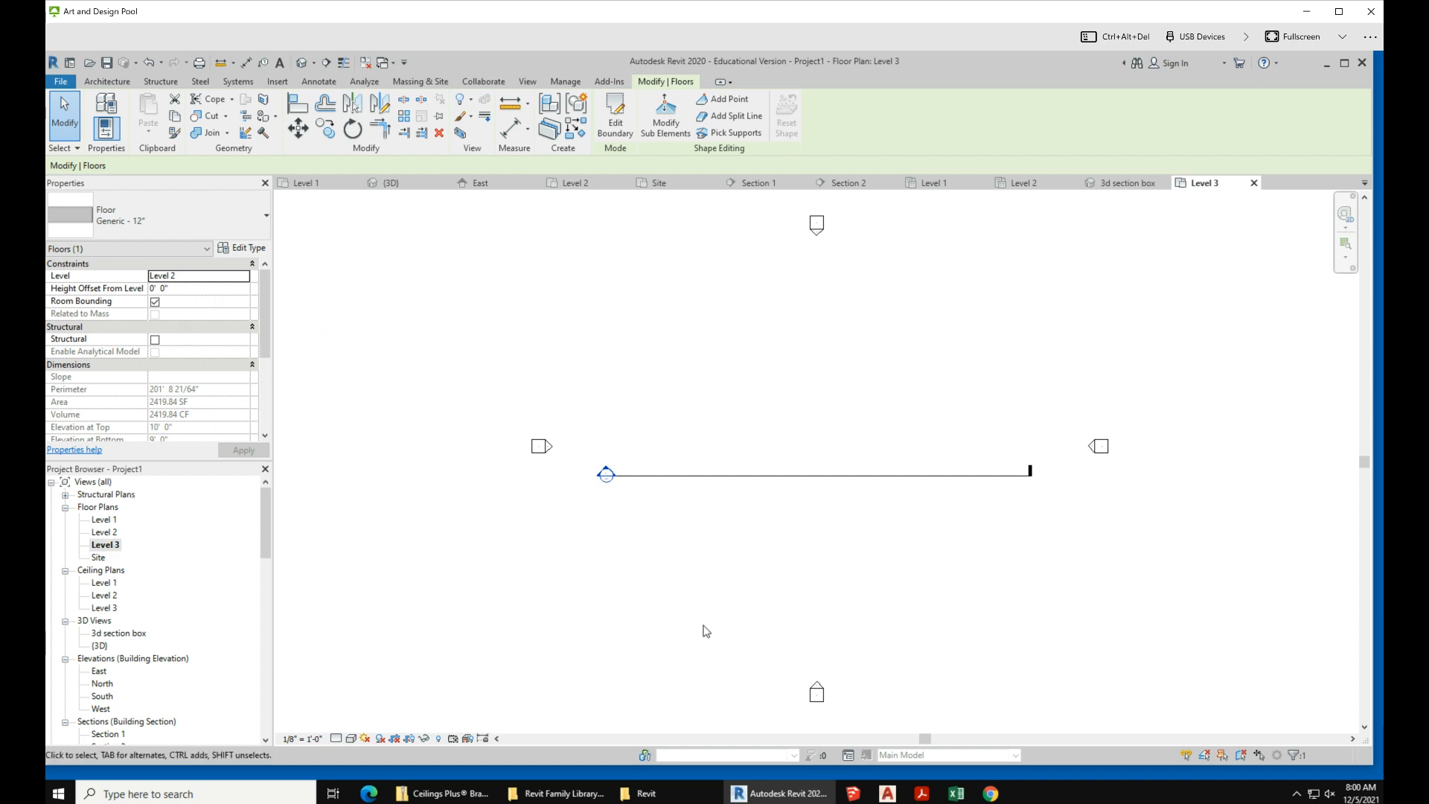
scroll(704, 629, "down", 1)
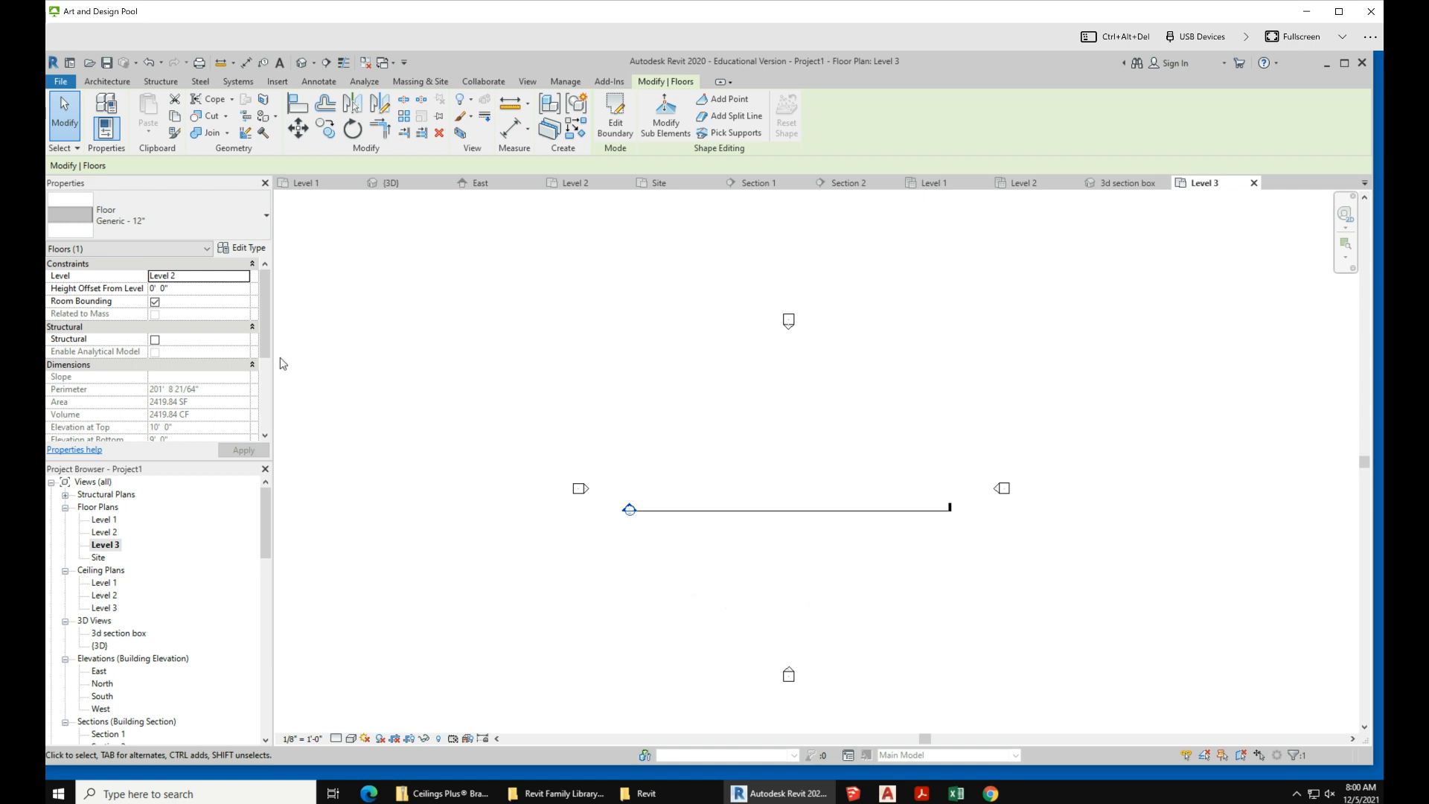
left_click_drag(265, 342, 270, 307)
left_click_drag(189, 461, 193, 570)
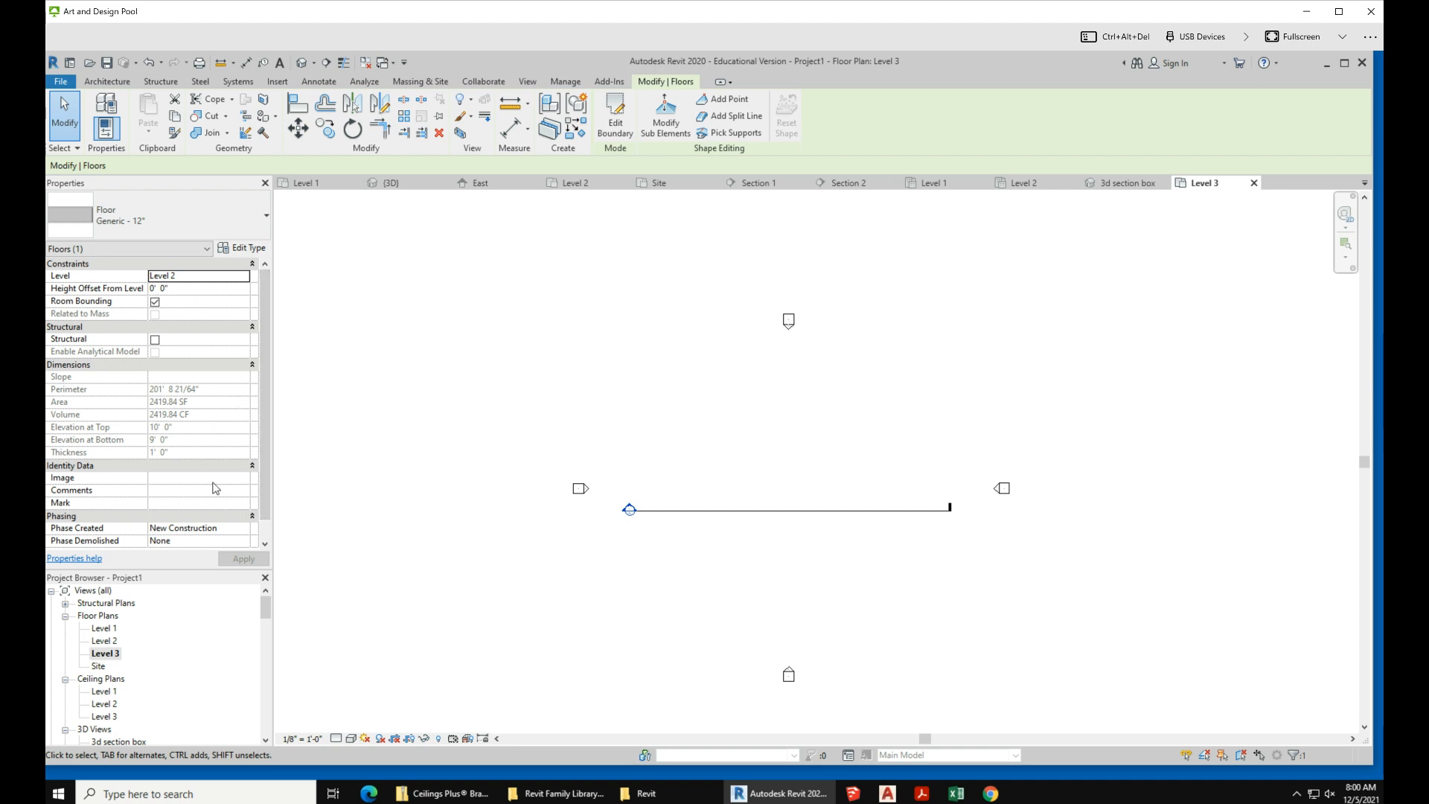
left_click(376, 391)
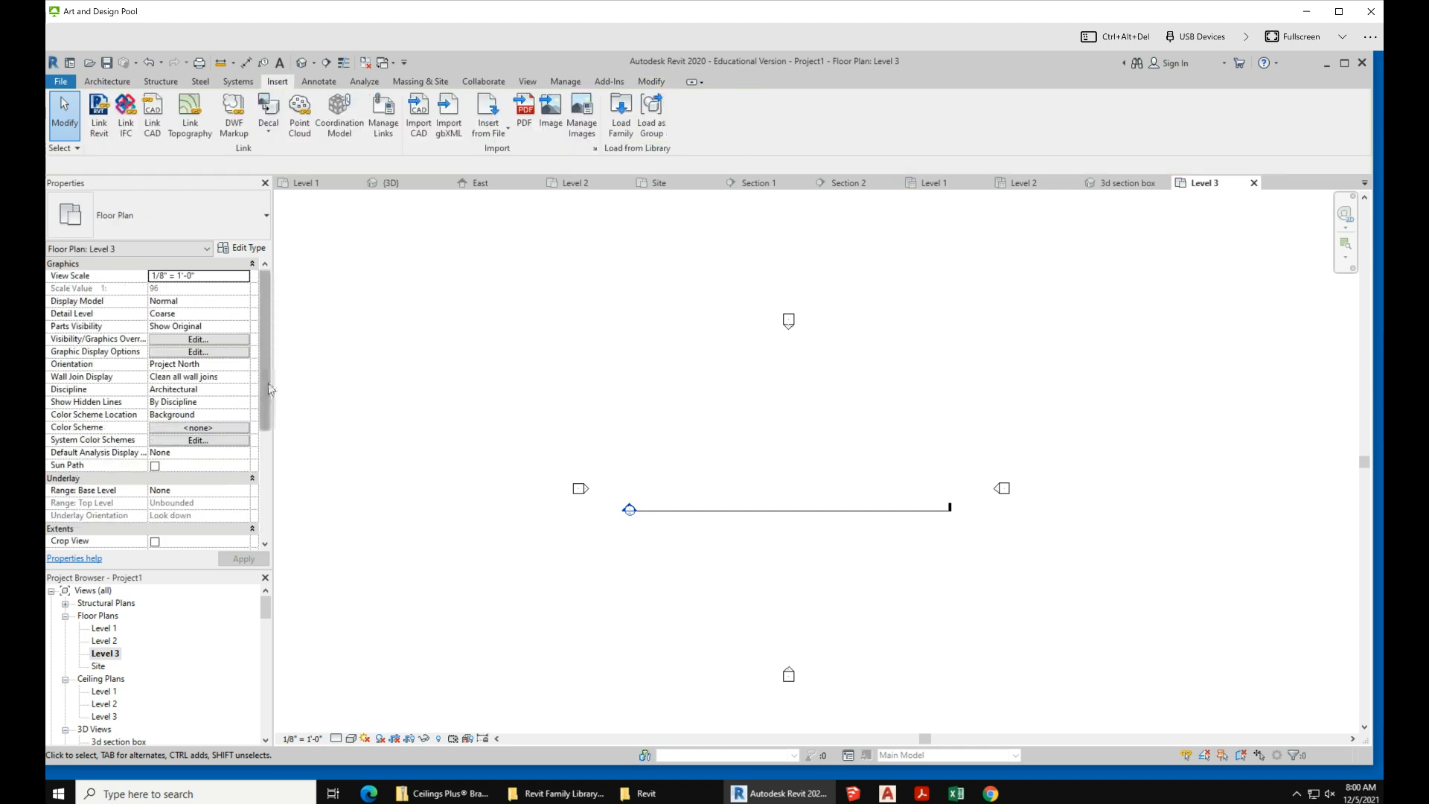
scroll(273, 416, "down", 3)
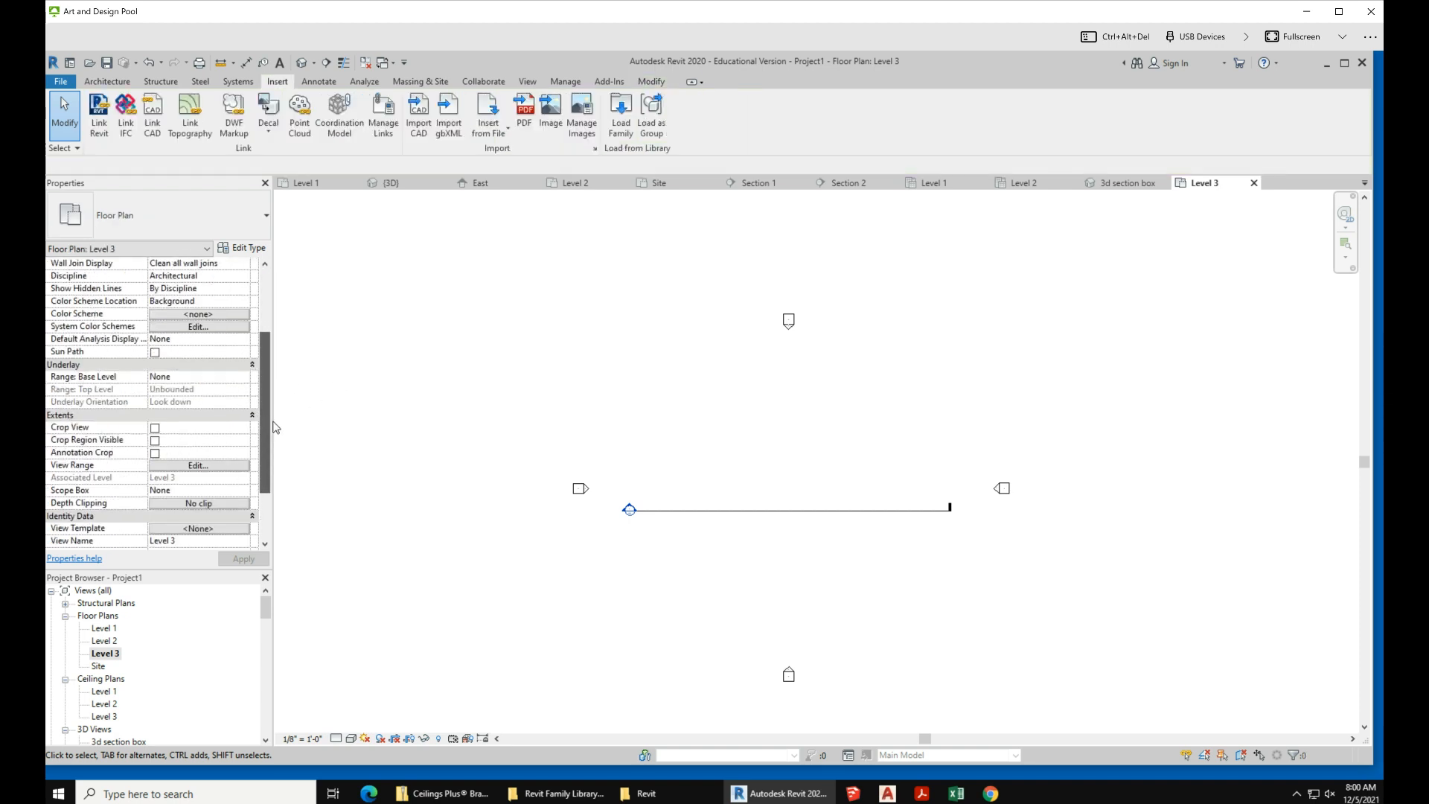
left_click(225, 377)
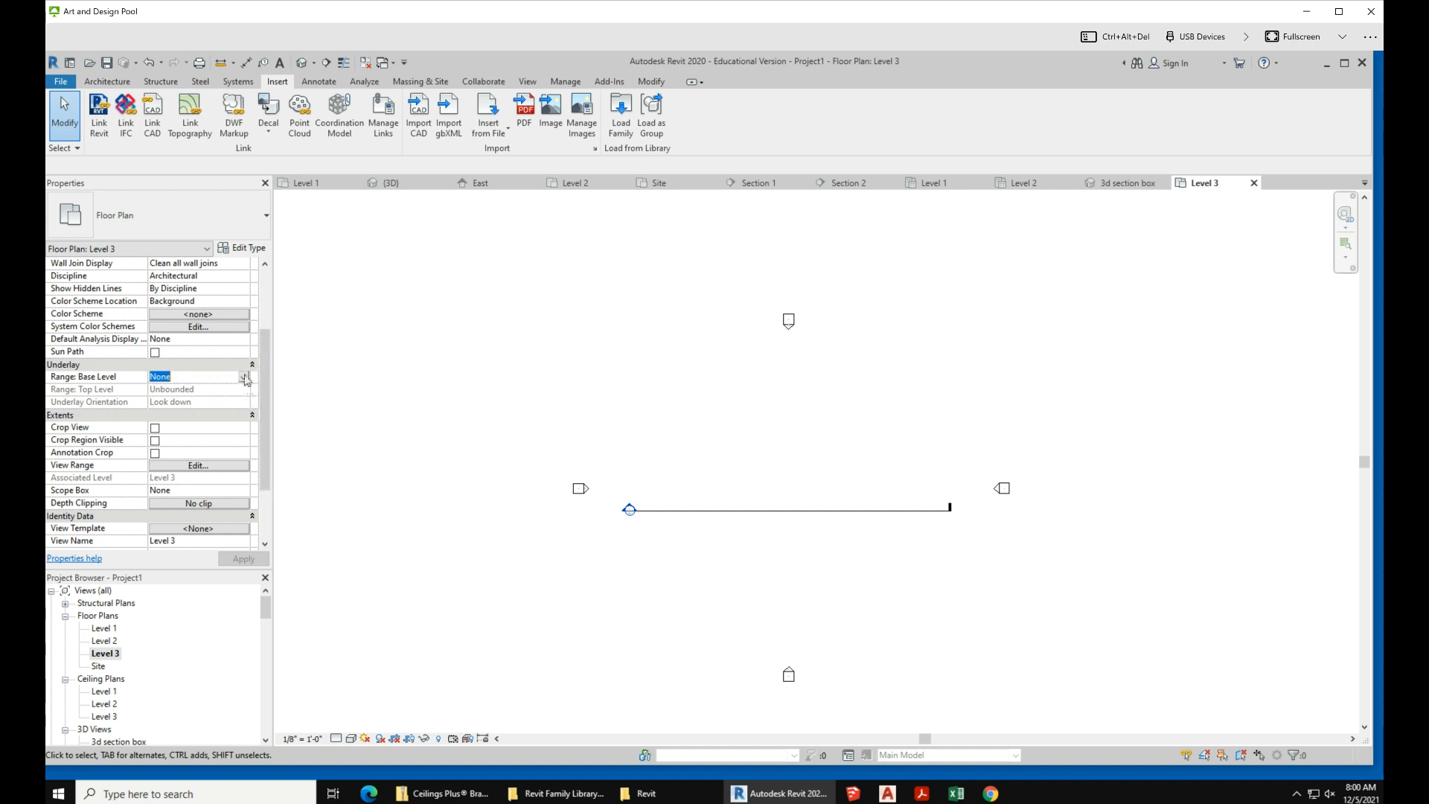
left_click(244, 378)
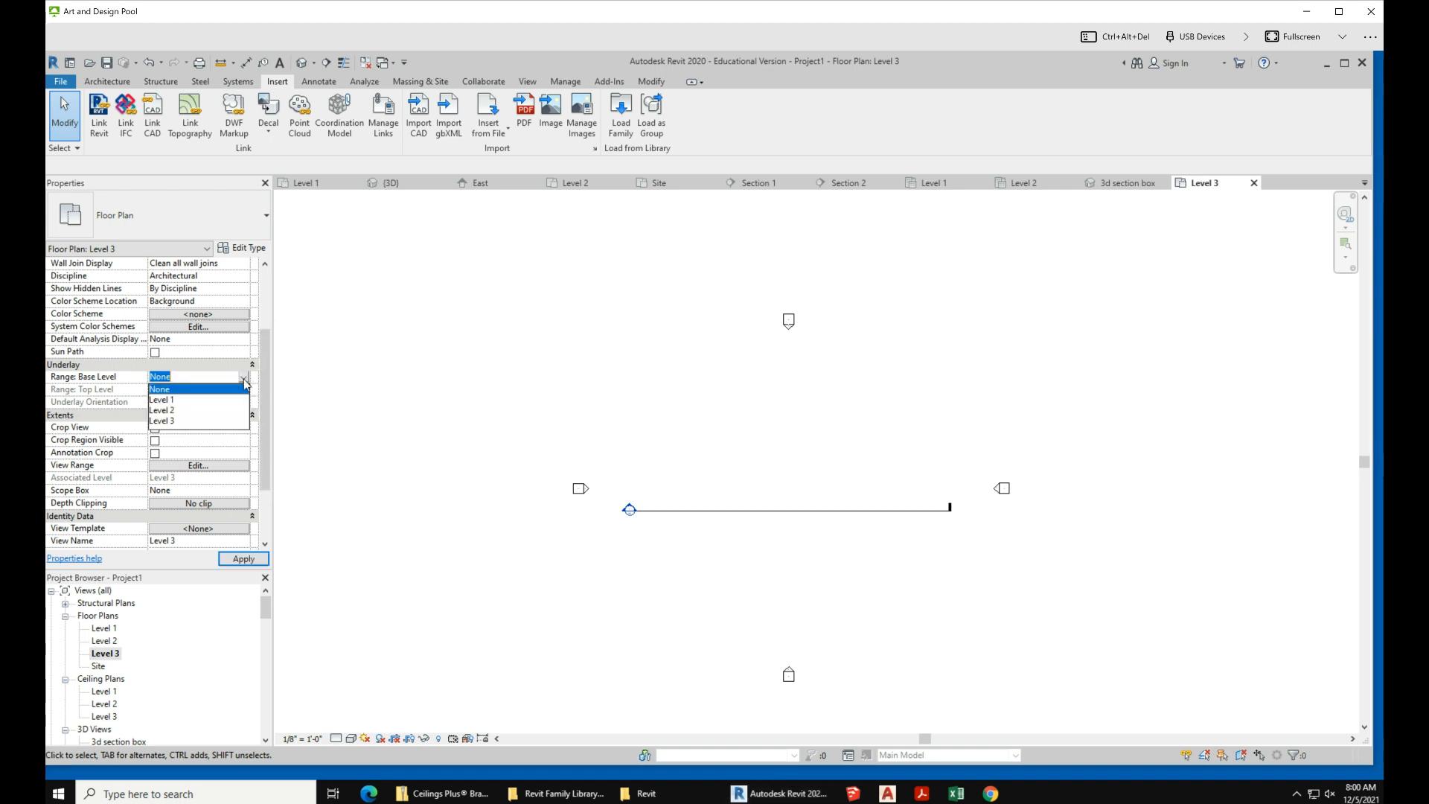
left_click(163, 410)
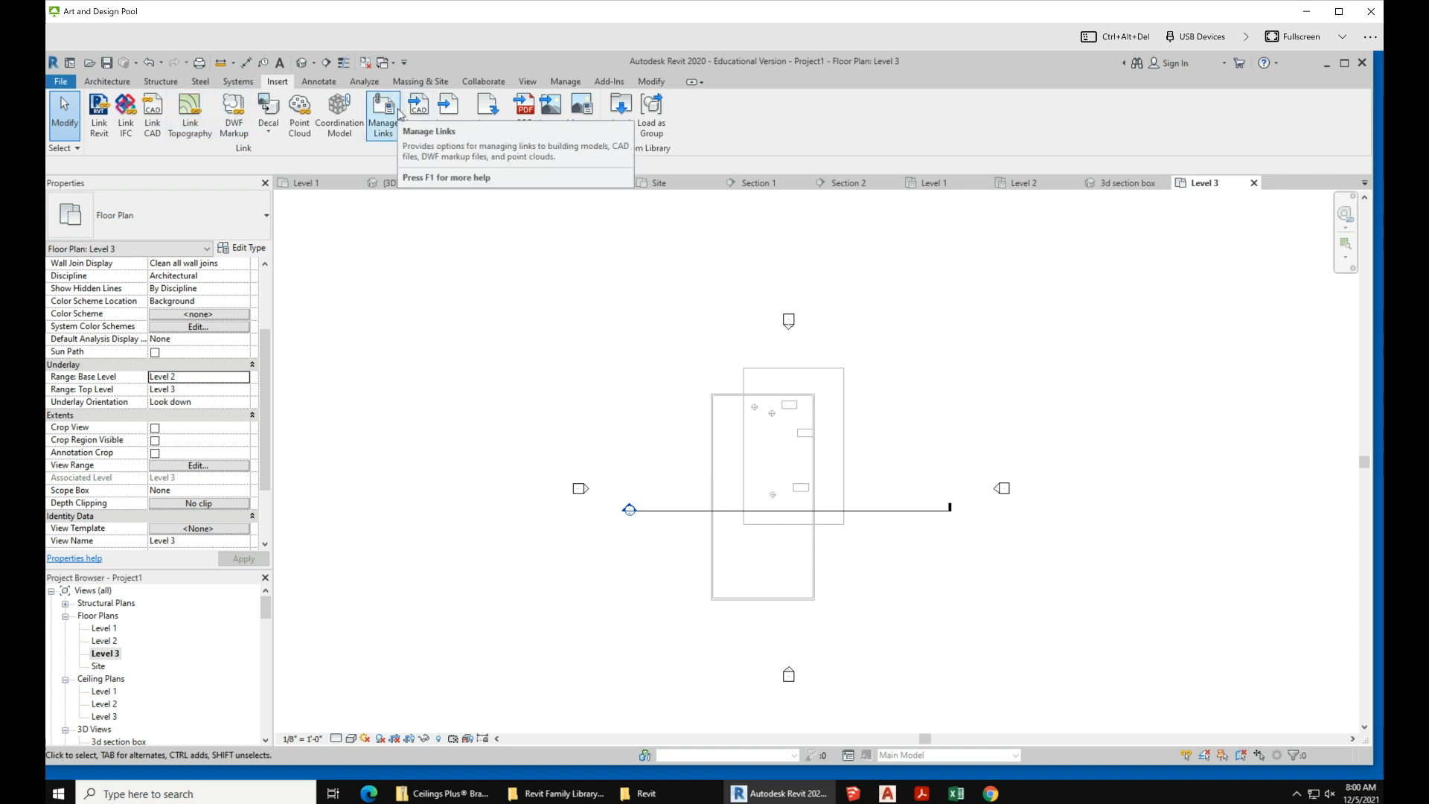
- Create a Level 3 floor with a rectangular boundary about 4' beyond the long walls and 6' beyond the end walls, without attaching the walls
left_click(107, 81)
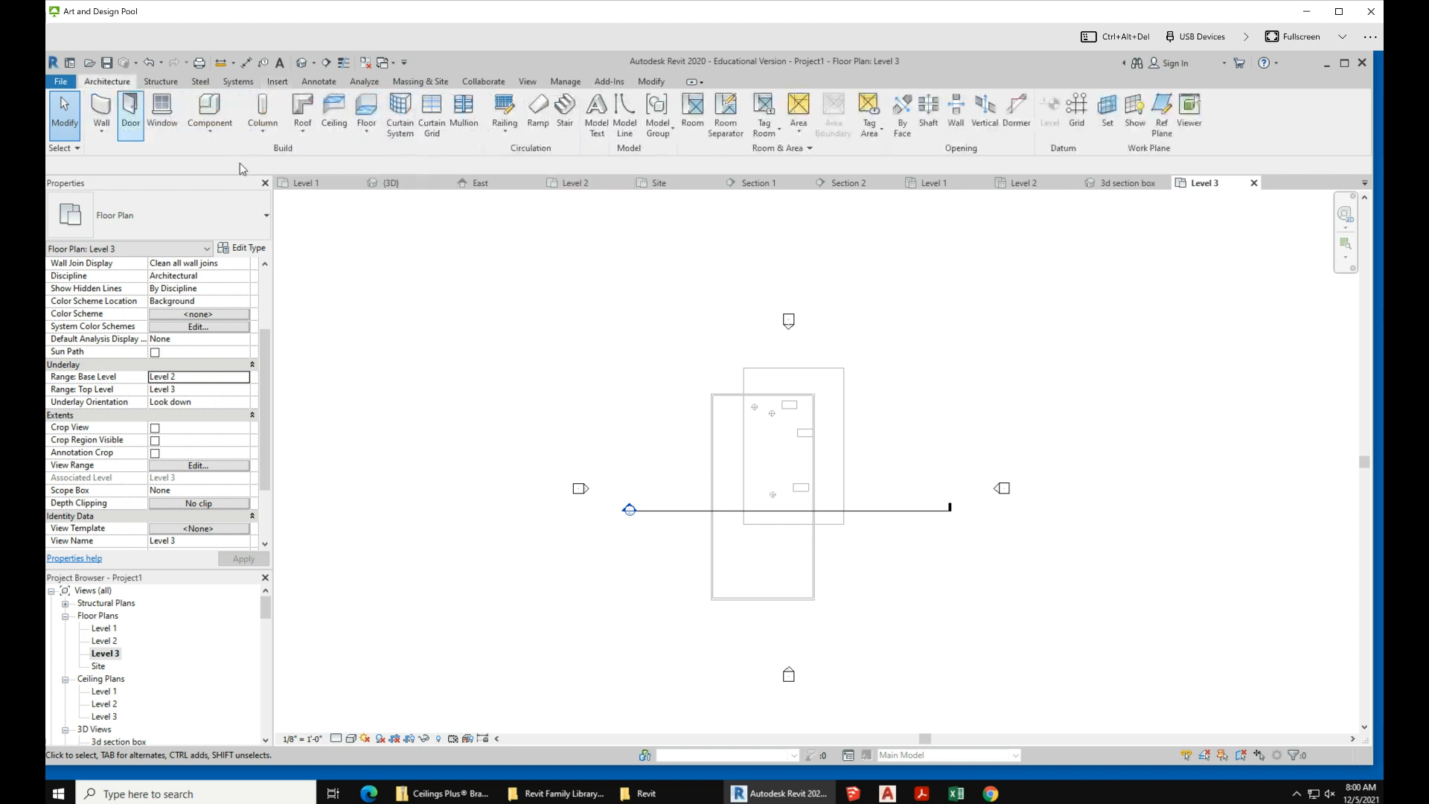
left_click(372, 114)
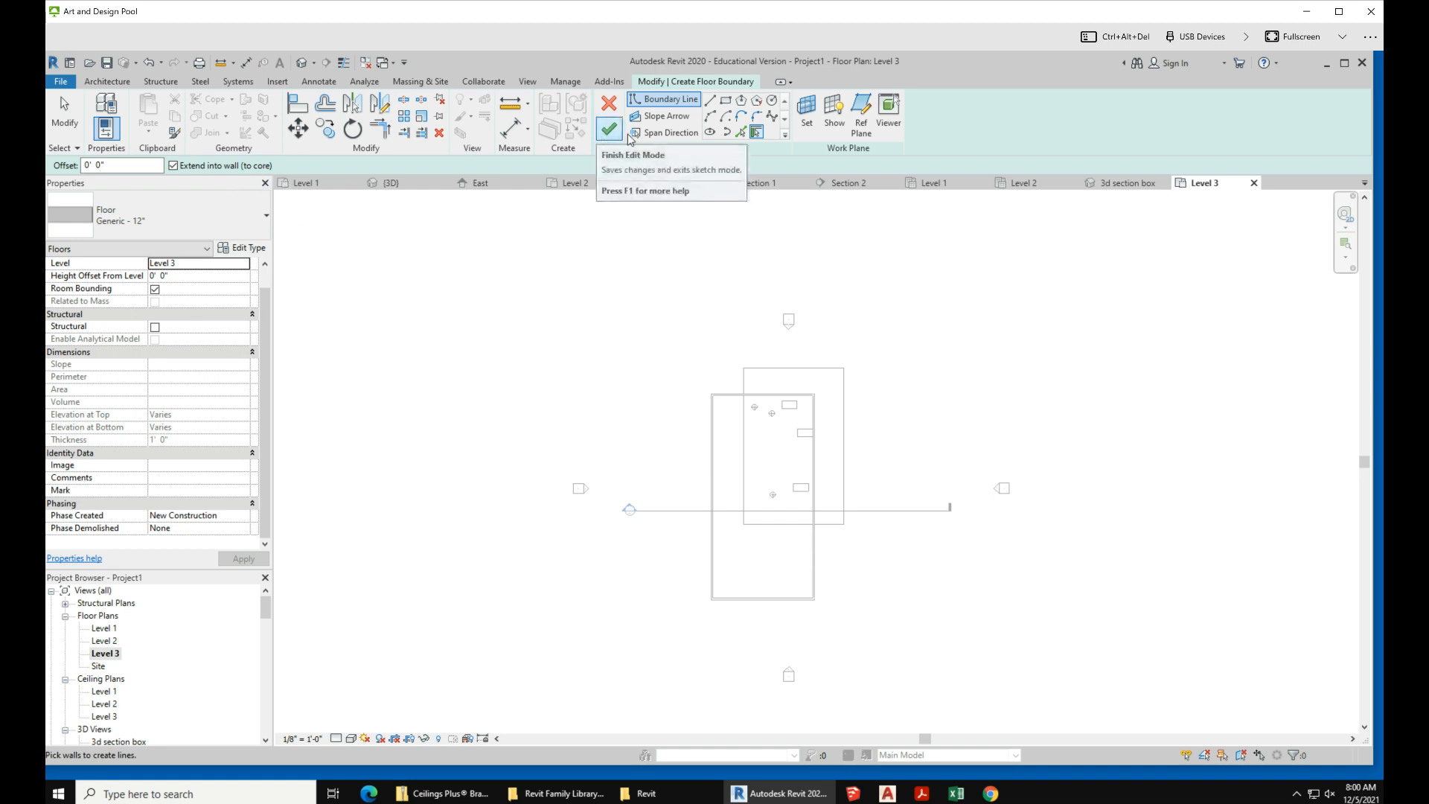
left_click(726, 101)
left_click(704, 370)
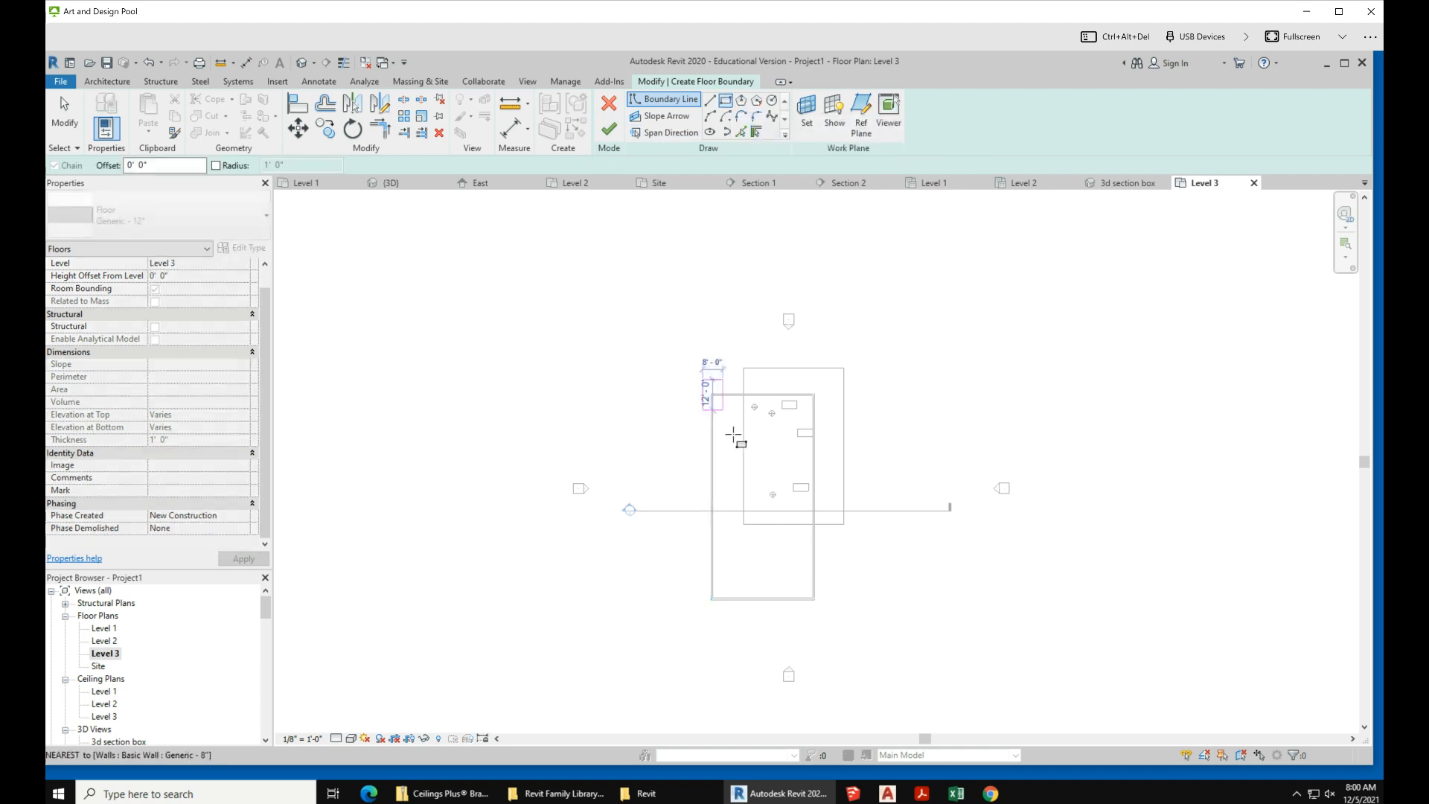
left_click(825, 615)
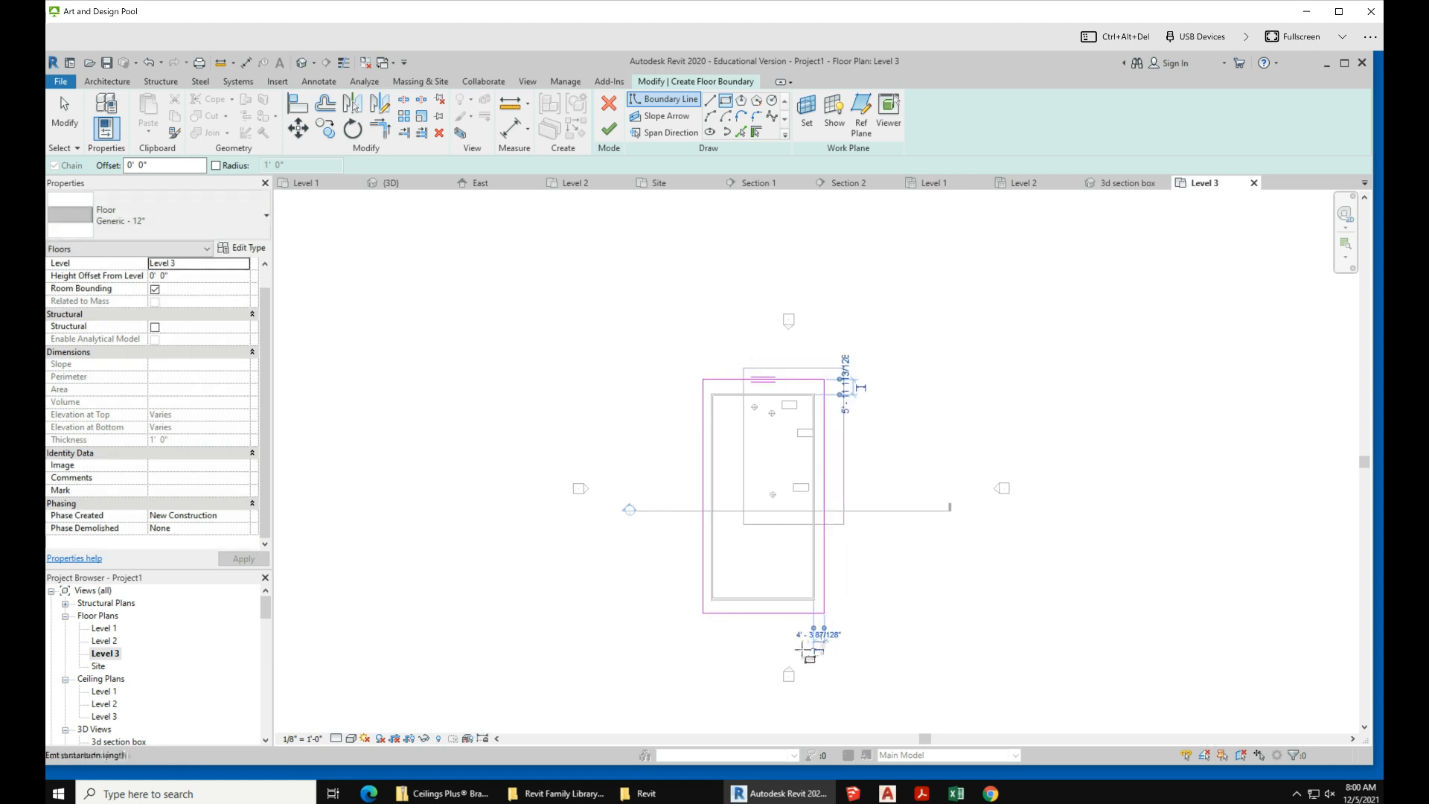
scroll(801, 649, "up", 2)
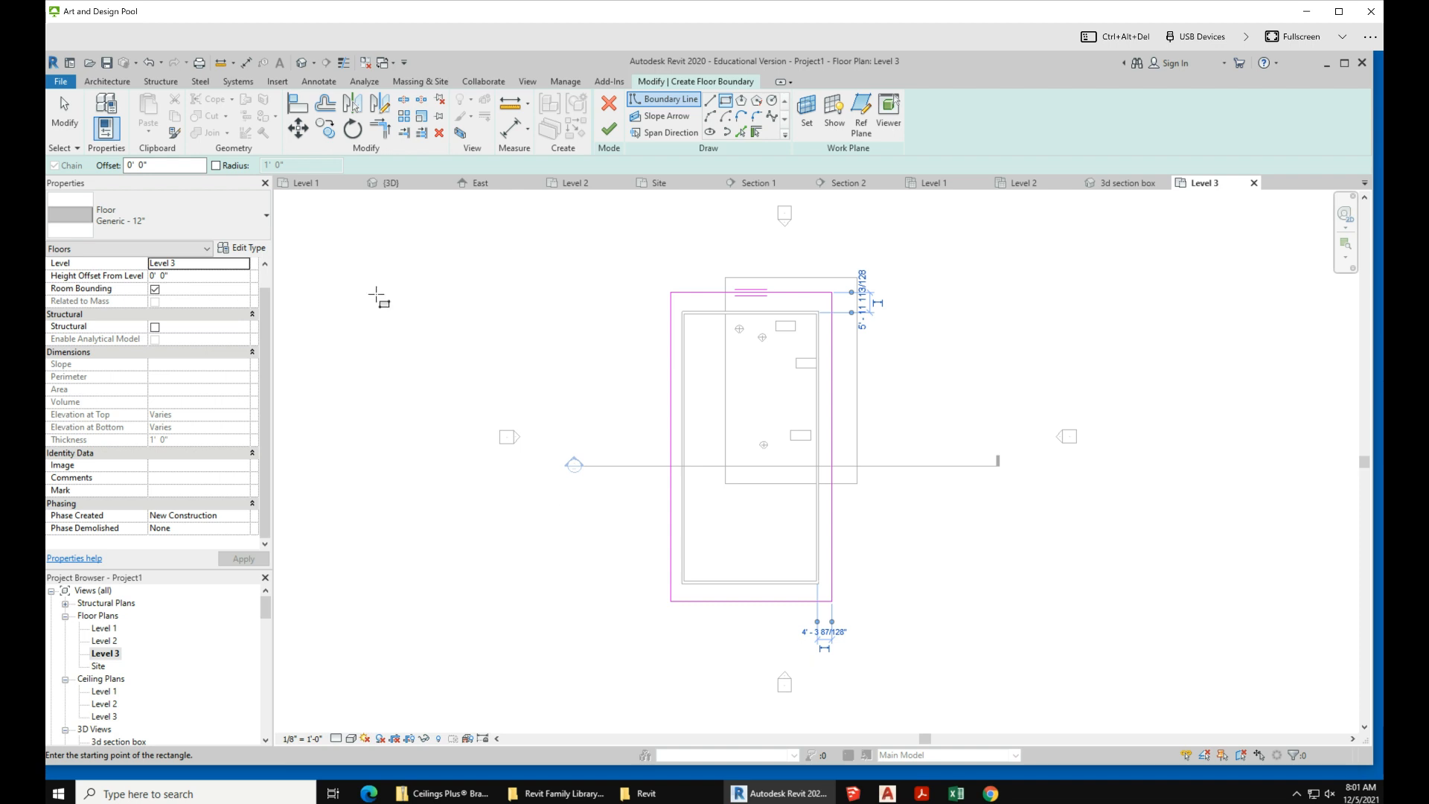
left_click(609, 128)
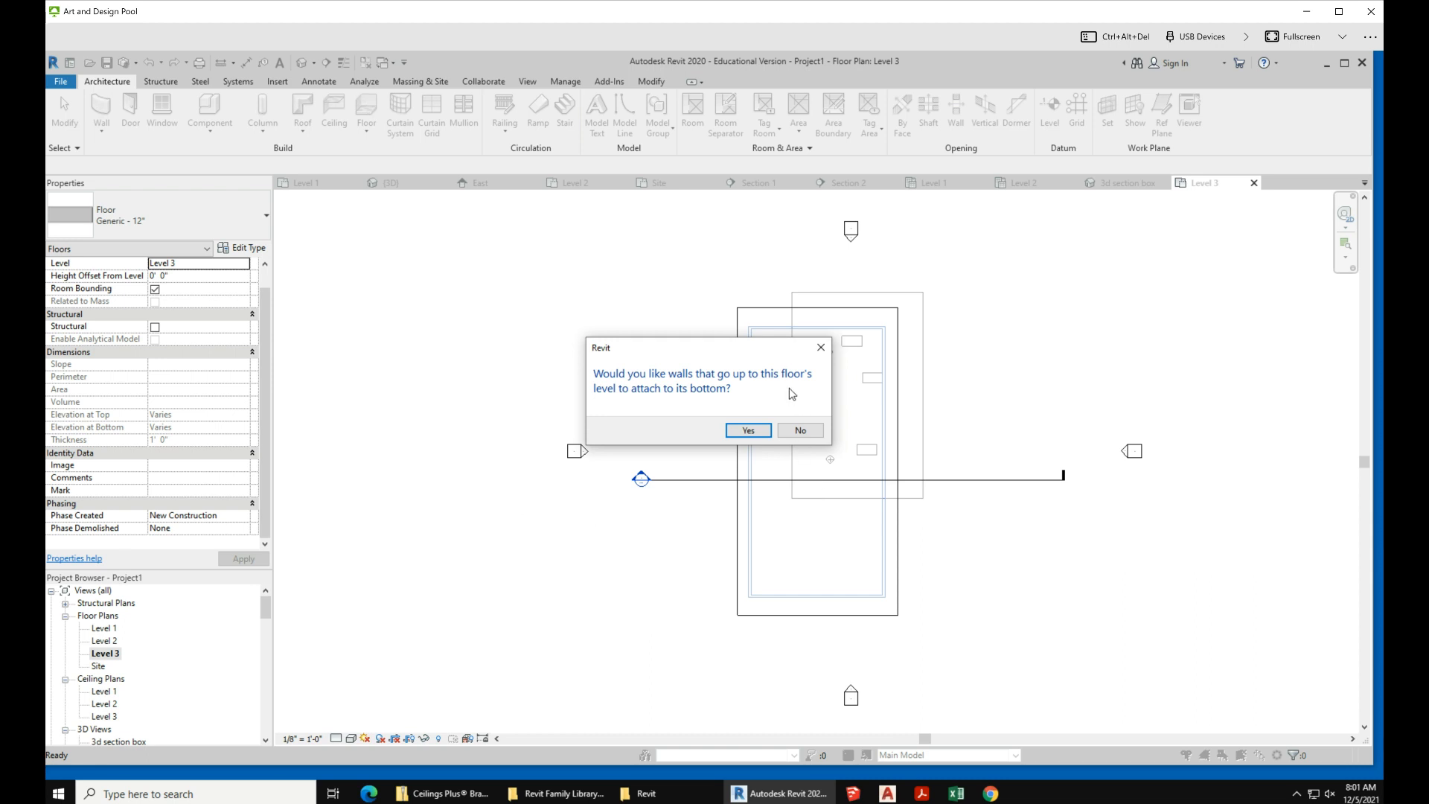
left_click(801, 432)
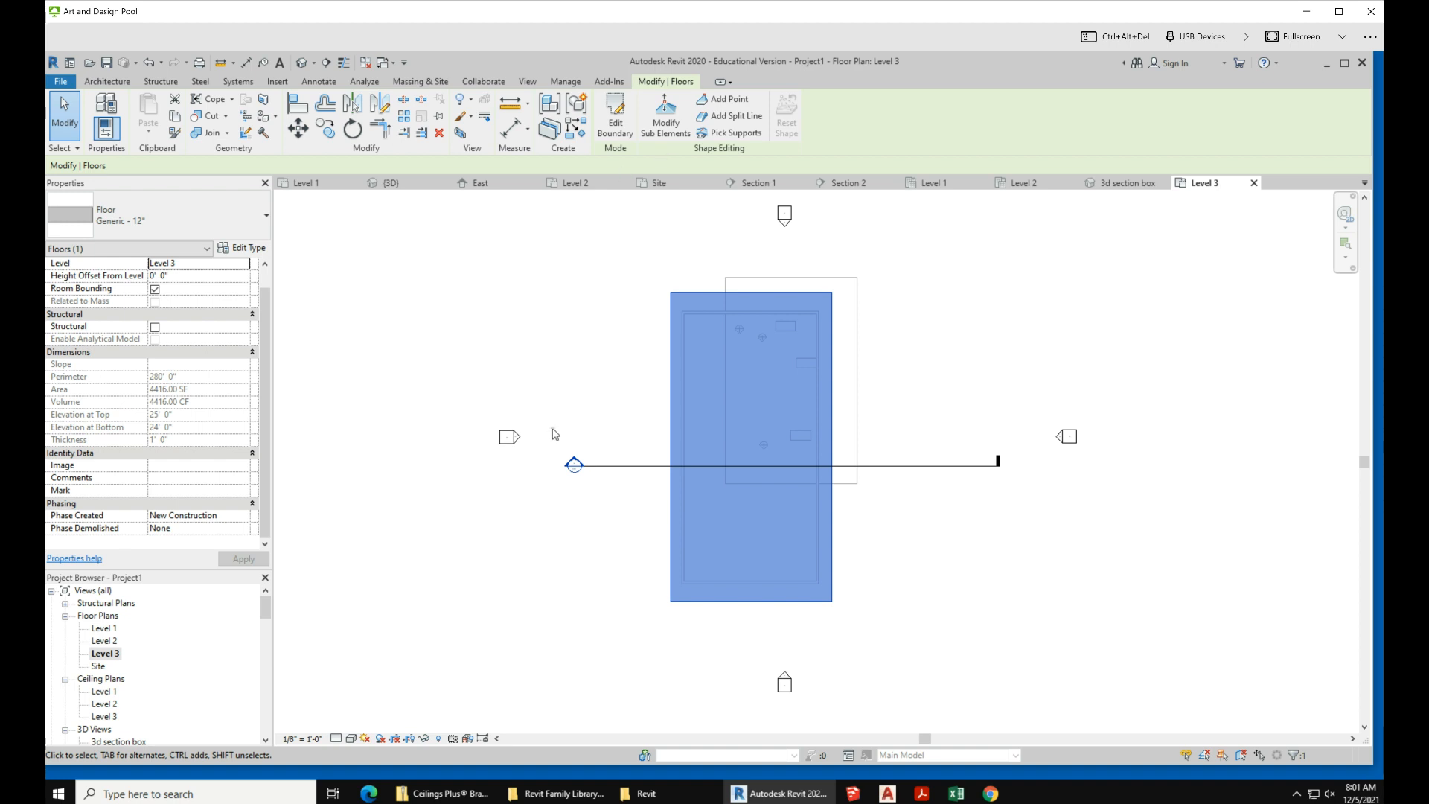
- Return to the 3d section box view and examine the new Level 3 floor from the cut side of the building
left_click(1116, 184)
middle_click_drag(726, 605, 829, 655, "shift")
left_click(774, 623)
scroll(782, 624, "up", 2)
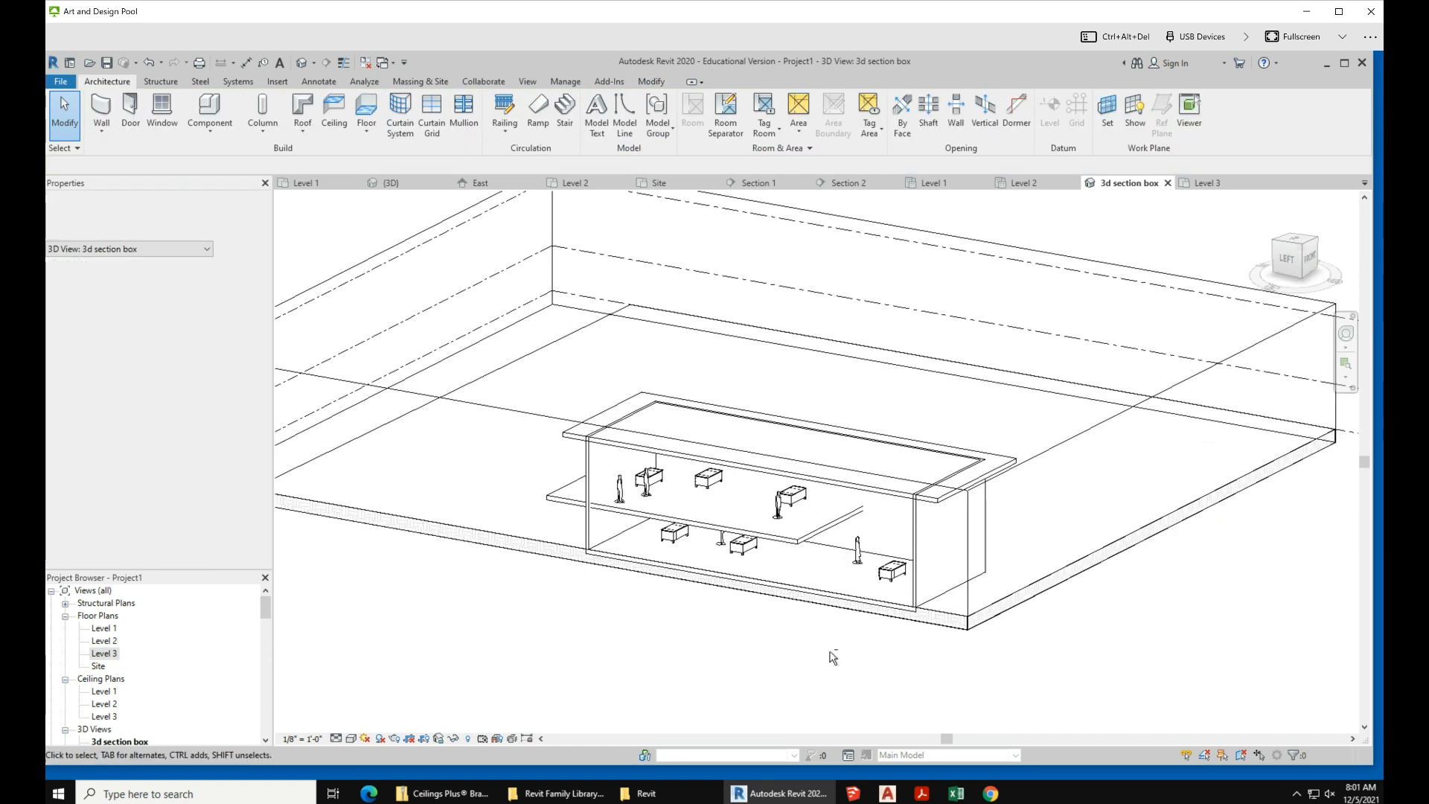
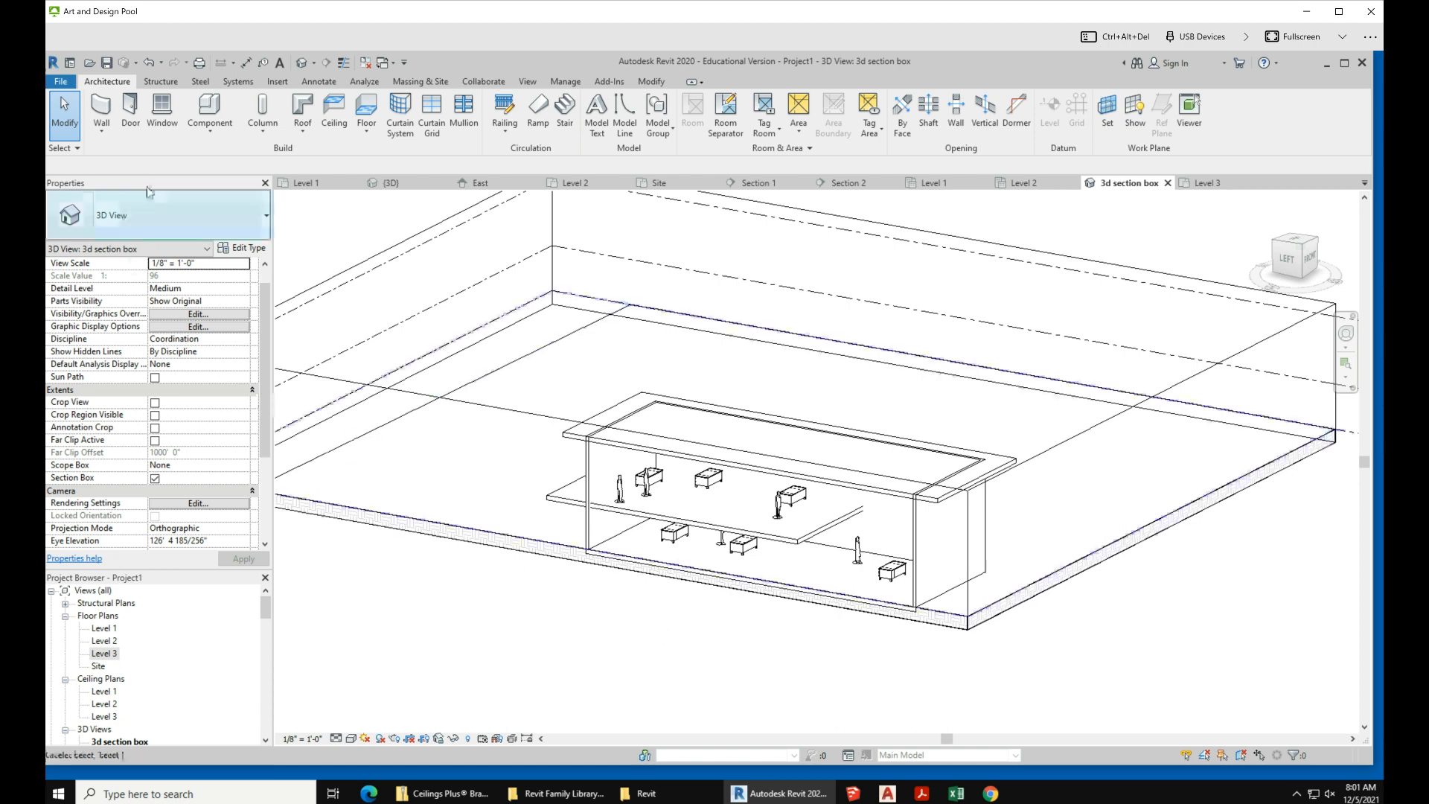
- Save the project as "ceiling lessons in Revit" in the Video (Premiere work) folder on the Handouts (T:) drive
left_click(61, 81)
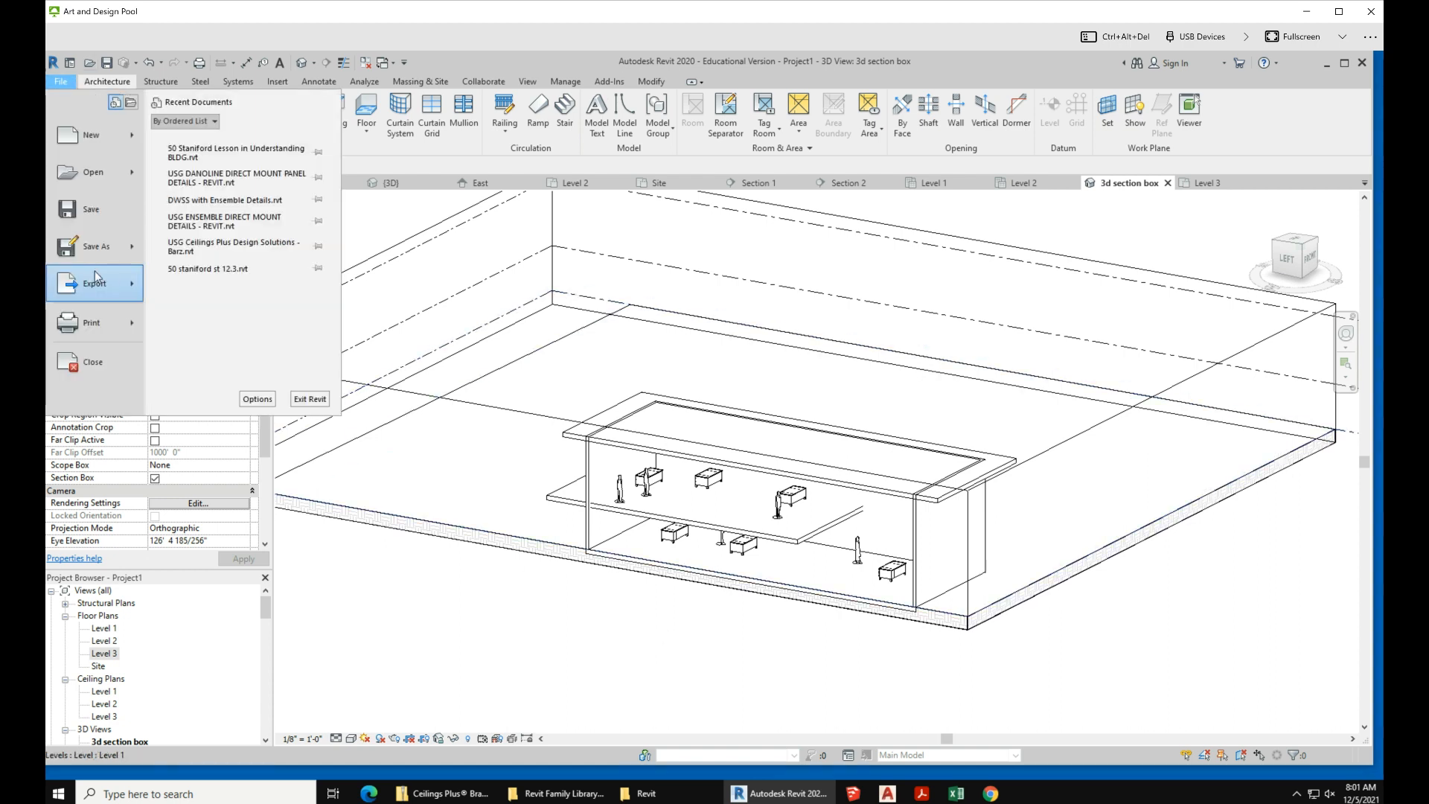
mouse_move(99, 249)
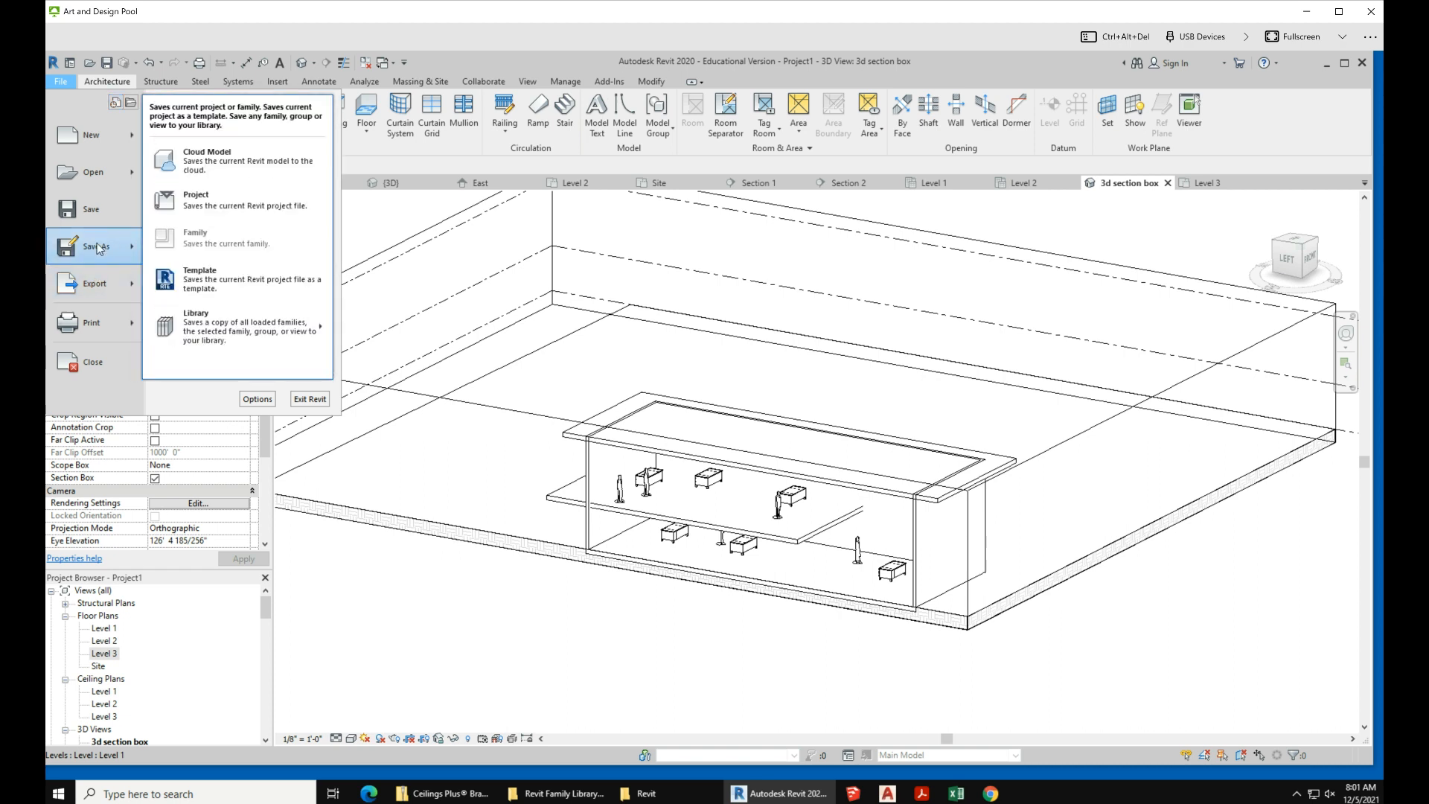
left_click(246, 212)
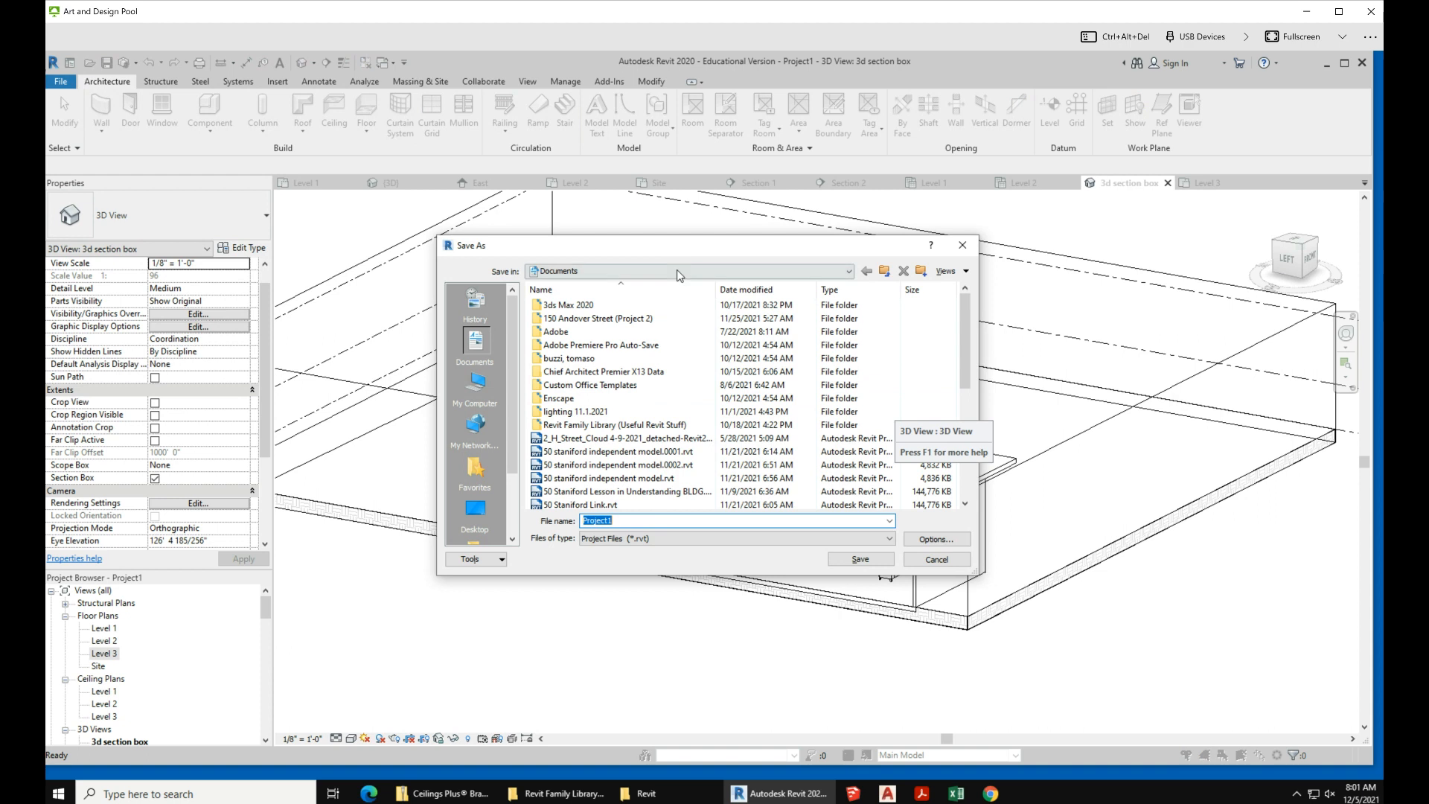
left_click(685, 271)
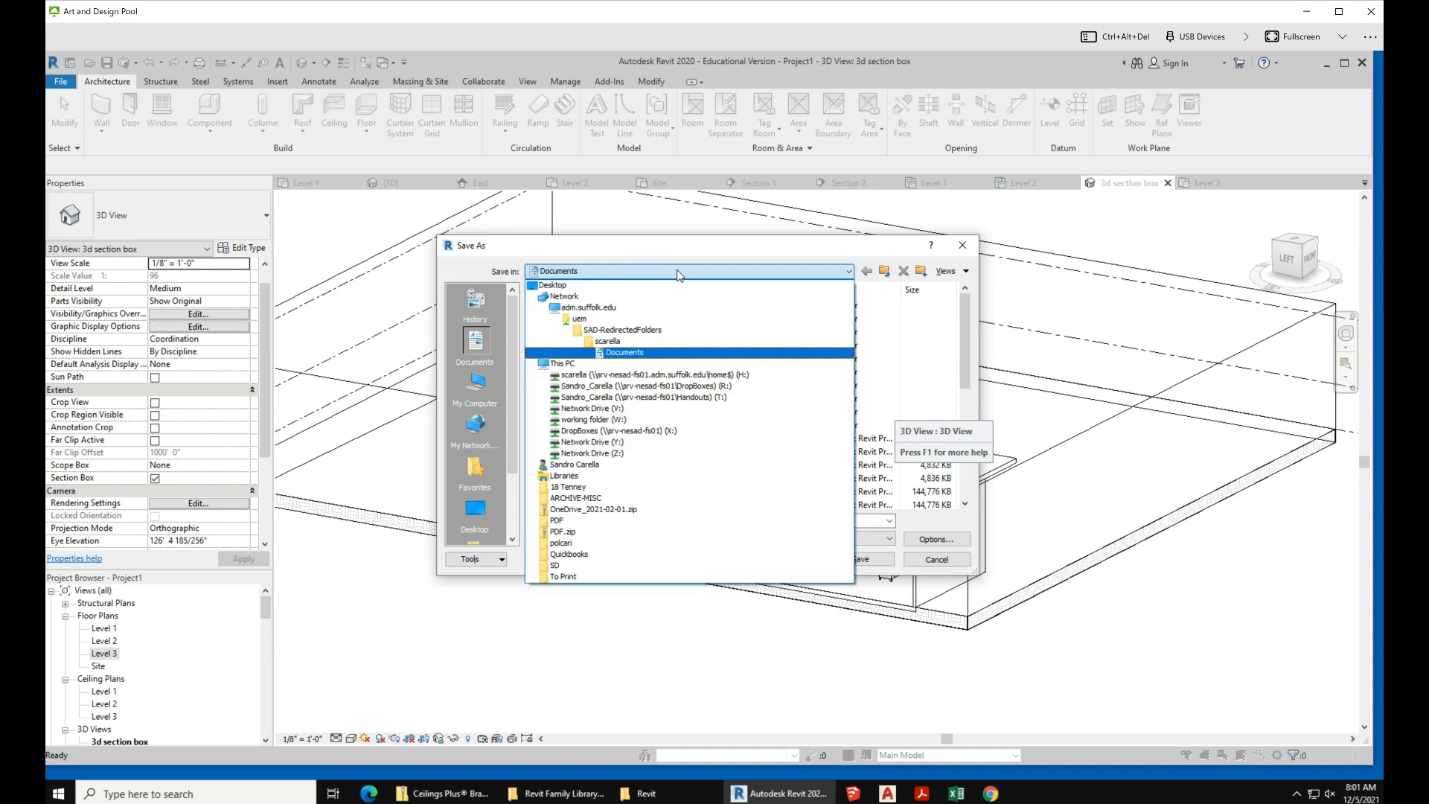
left_click(728, 399)
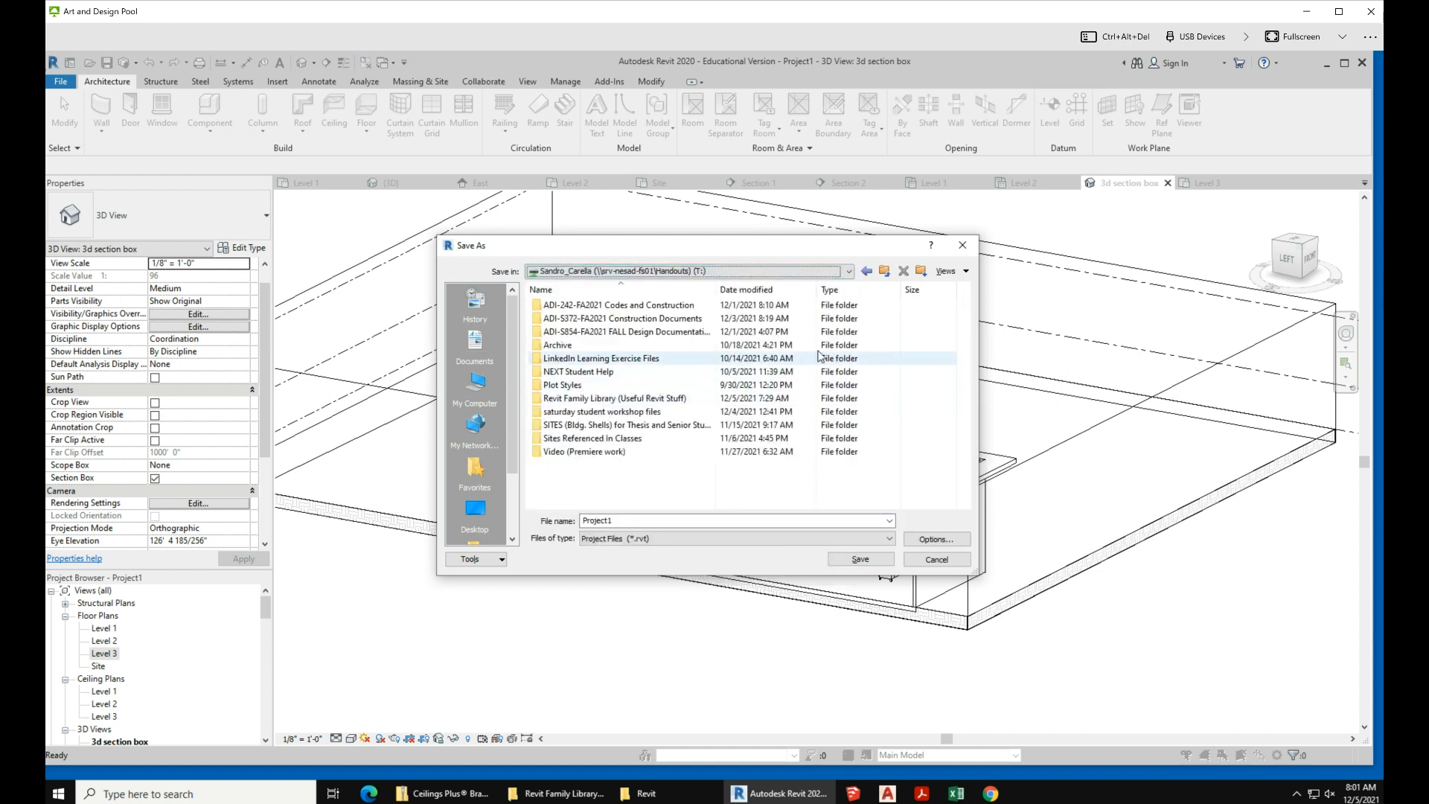
double_click(636, 451)
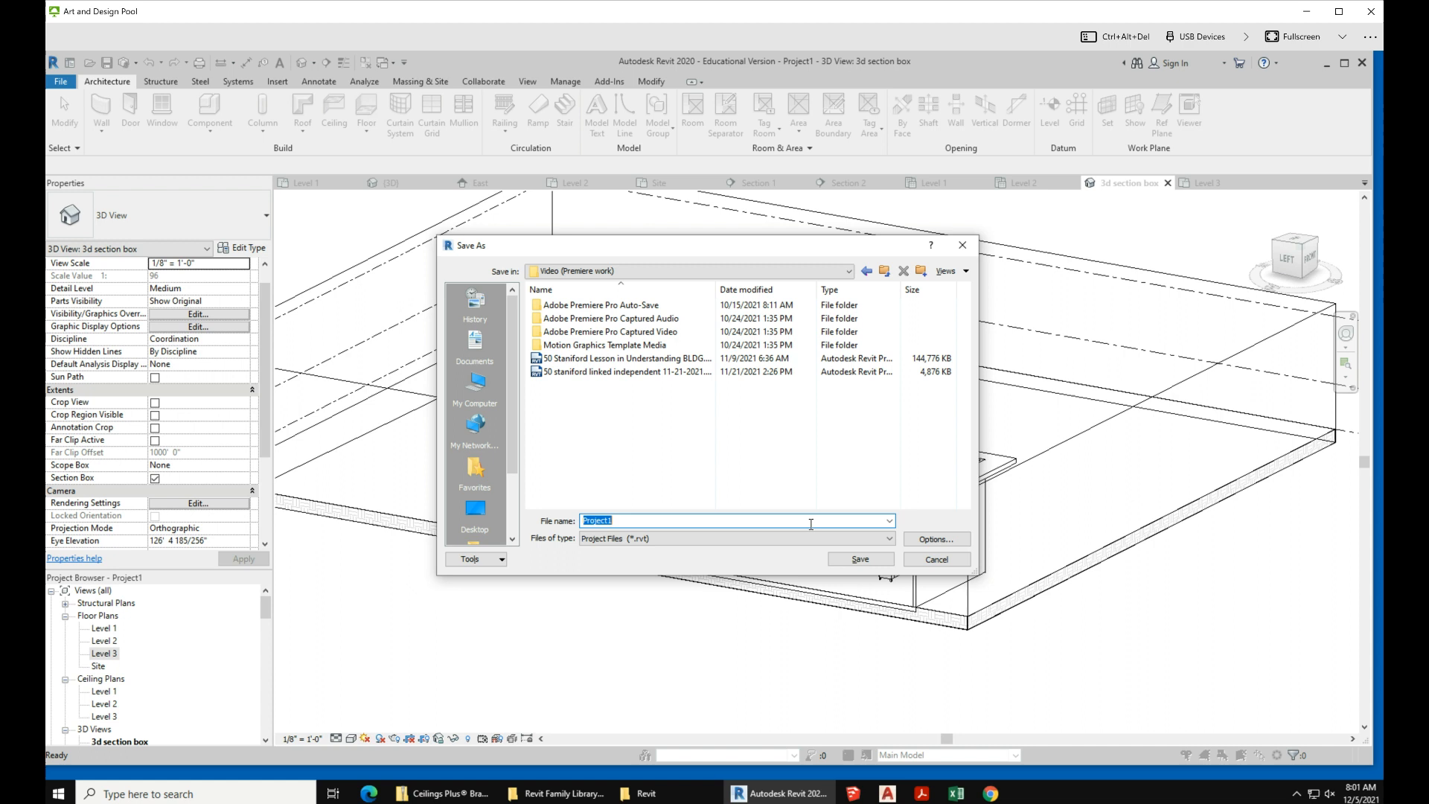
type("ceiling lessons in Revi")
key("Return")
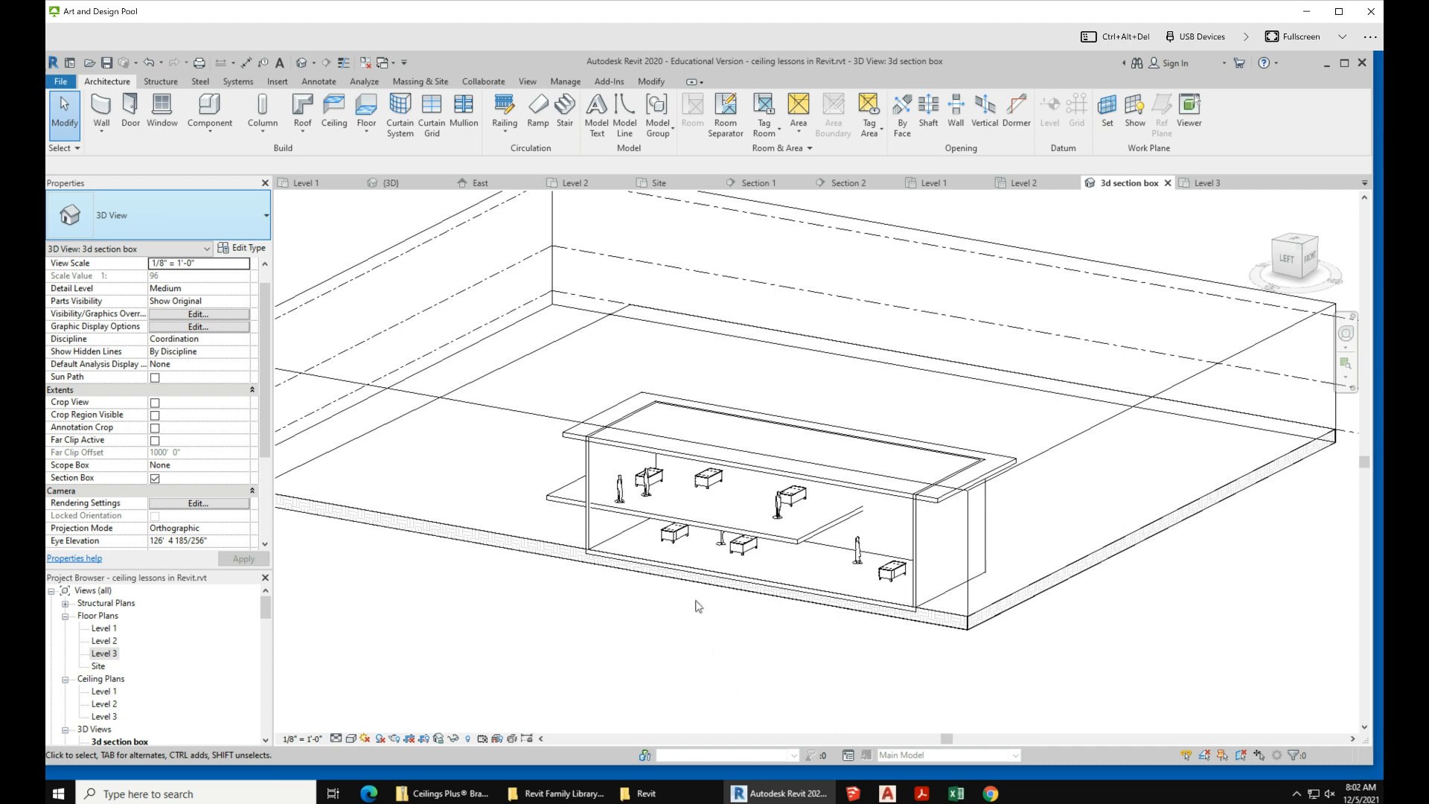
- Open the Level 1 ceiling plan and start a sketched ceiling using the 2' x 2' ACT System type
scroll(794, 637, "down", 2)
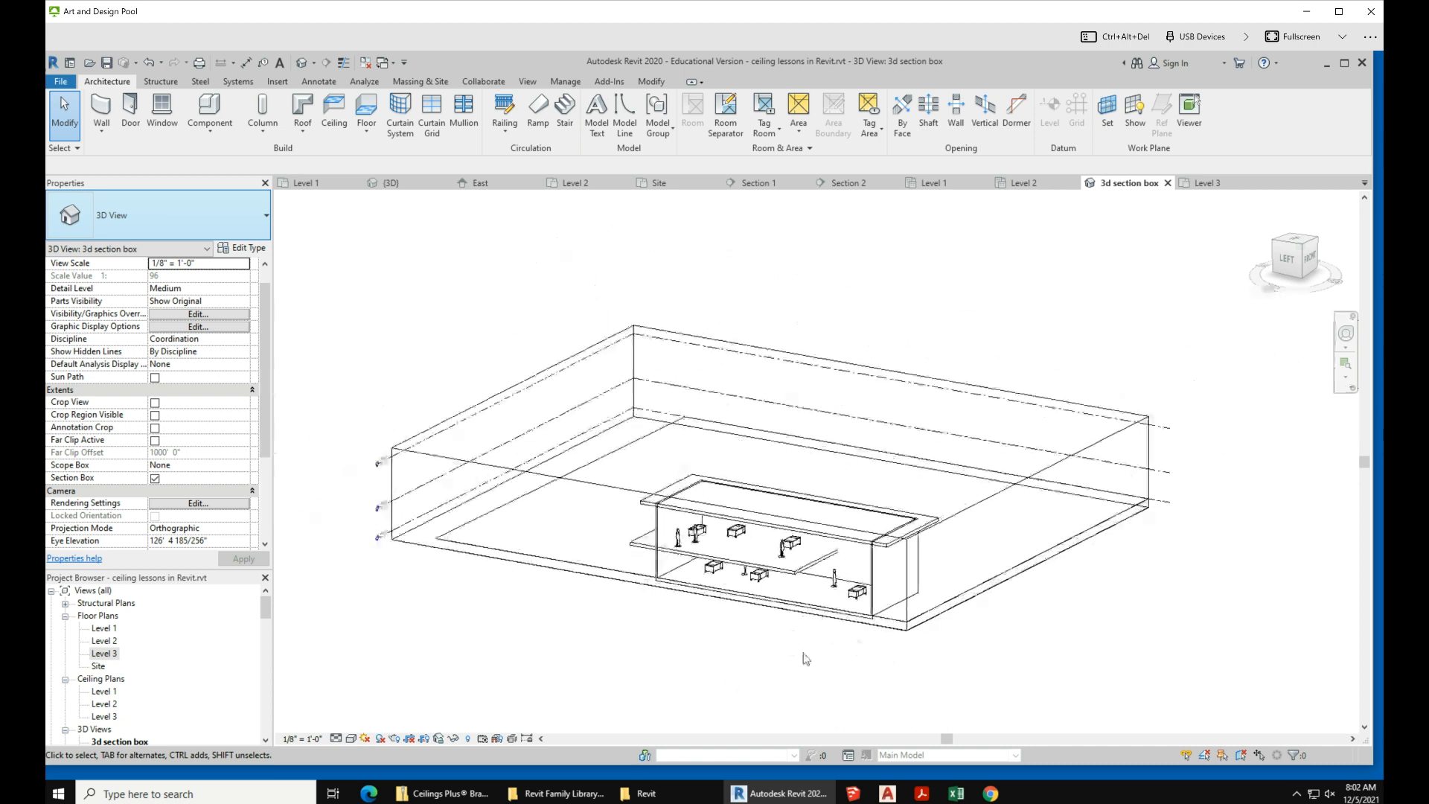
scroll(812, 662, "up", 2)
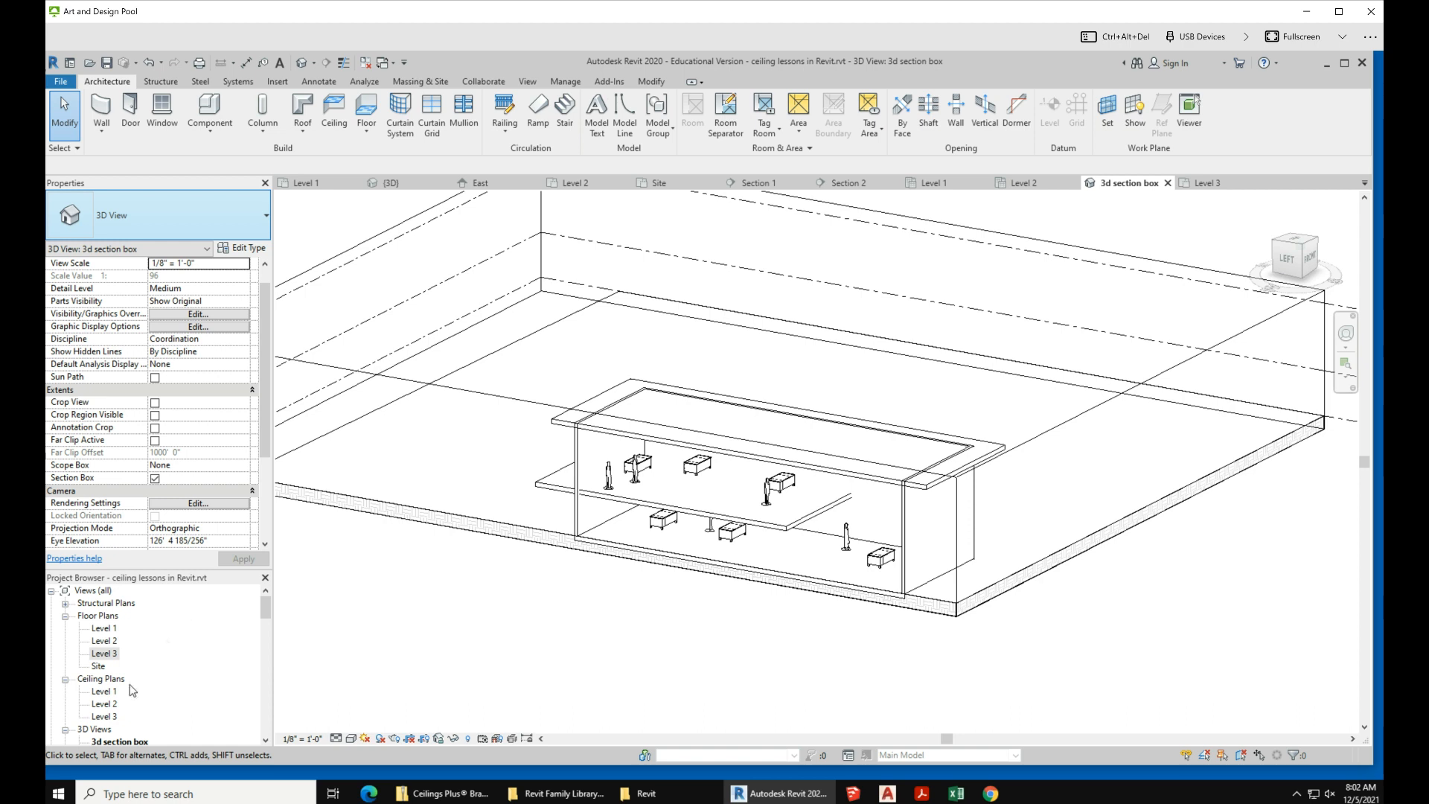
double_click(108, 692)
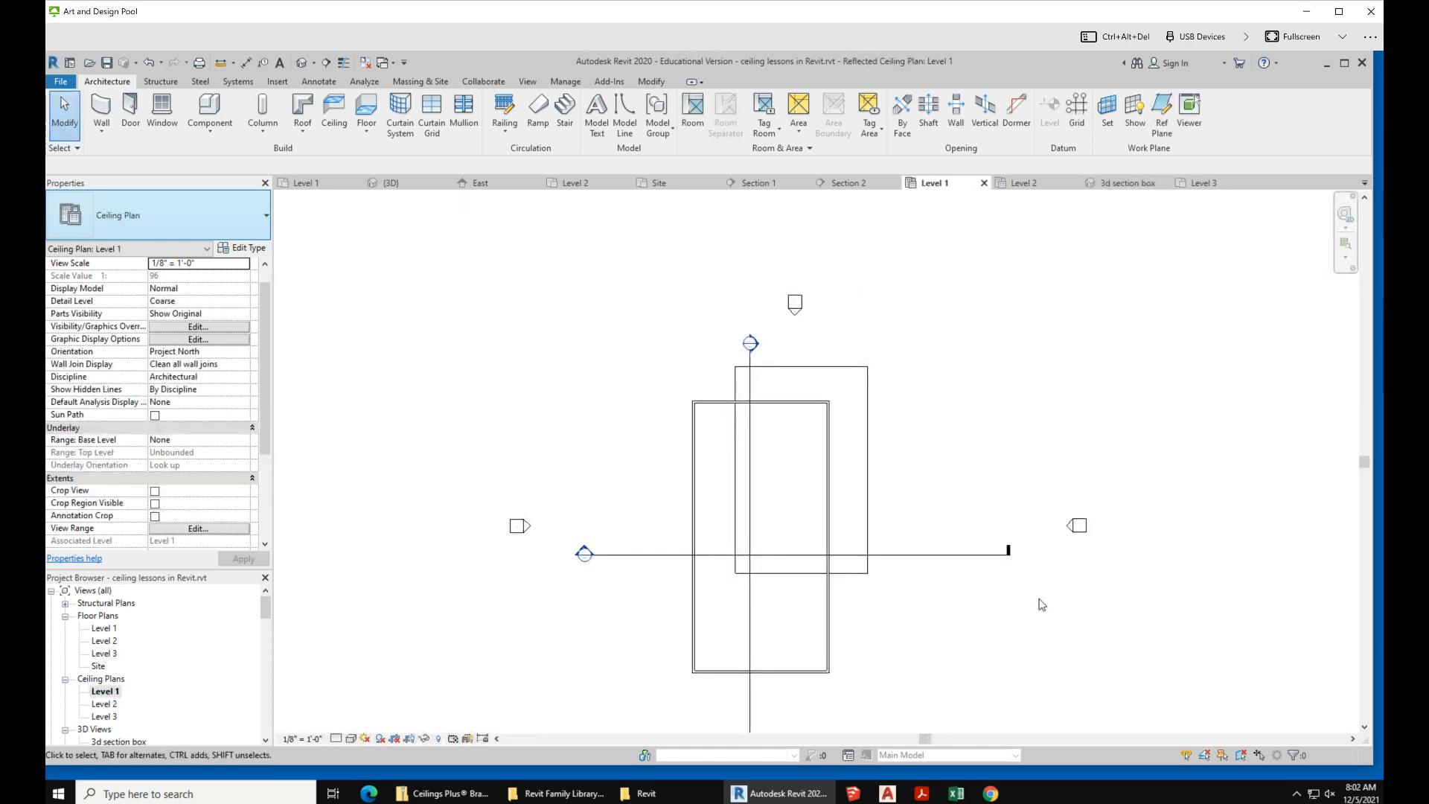
left_click(330, 113)
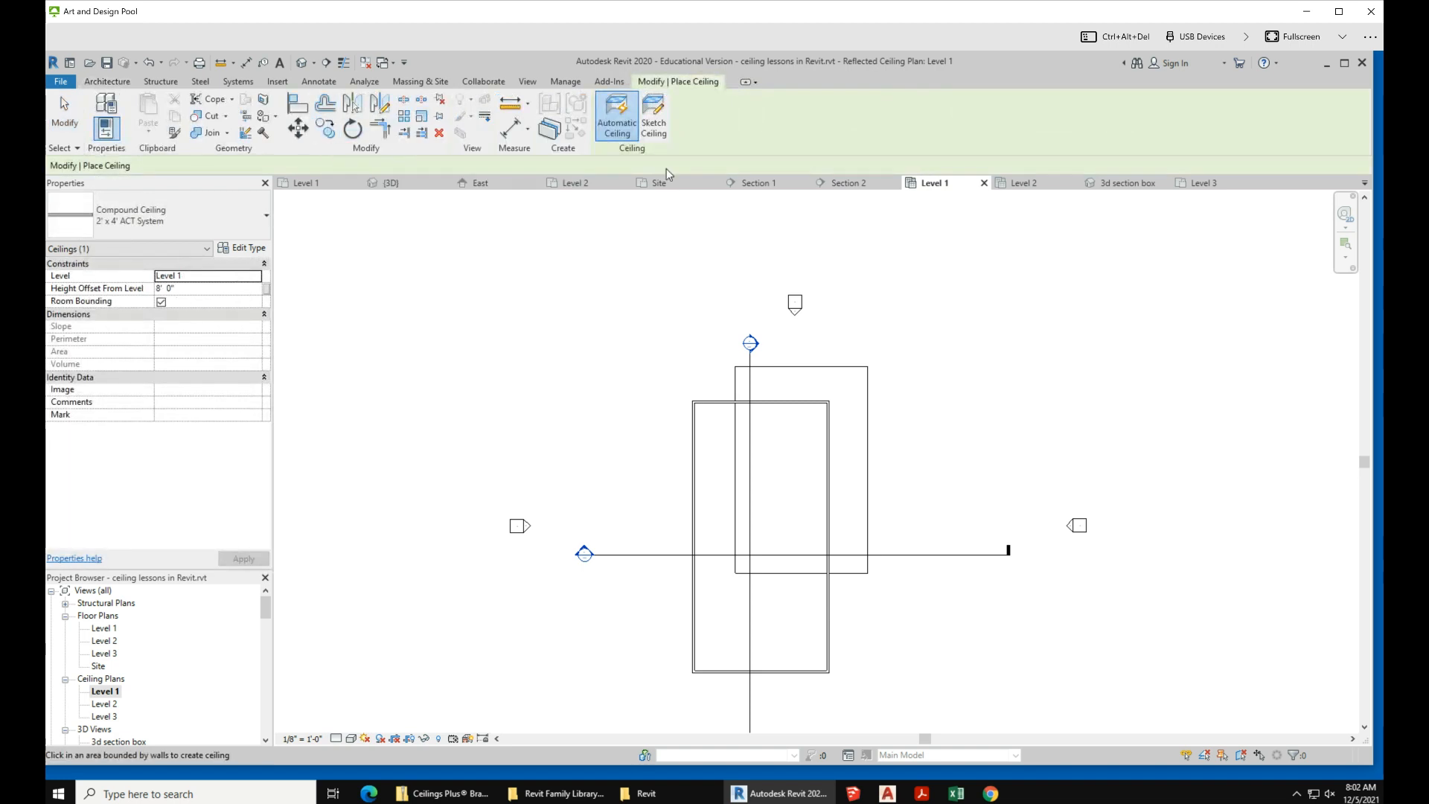
left_click(659, 118)
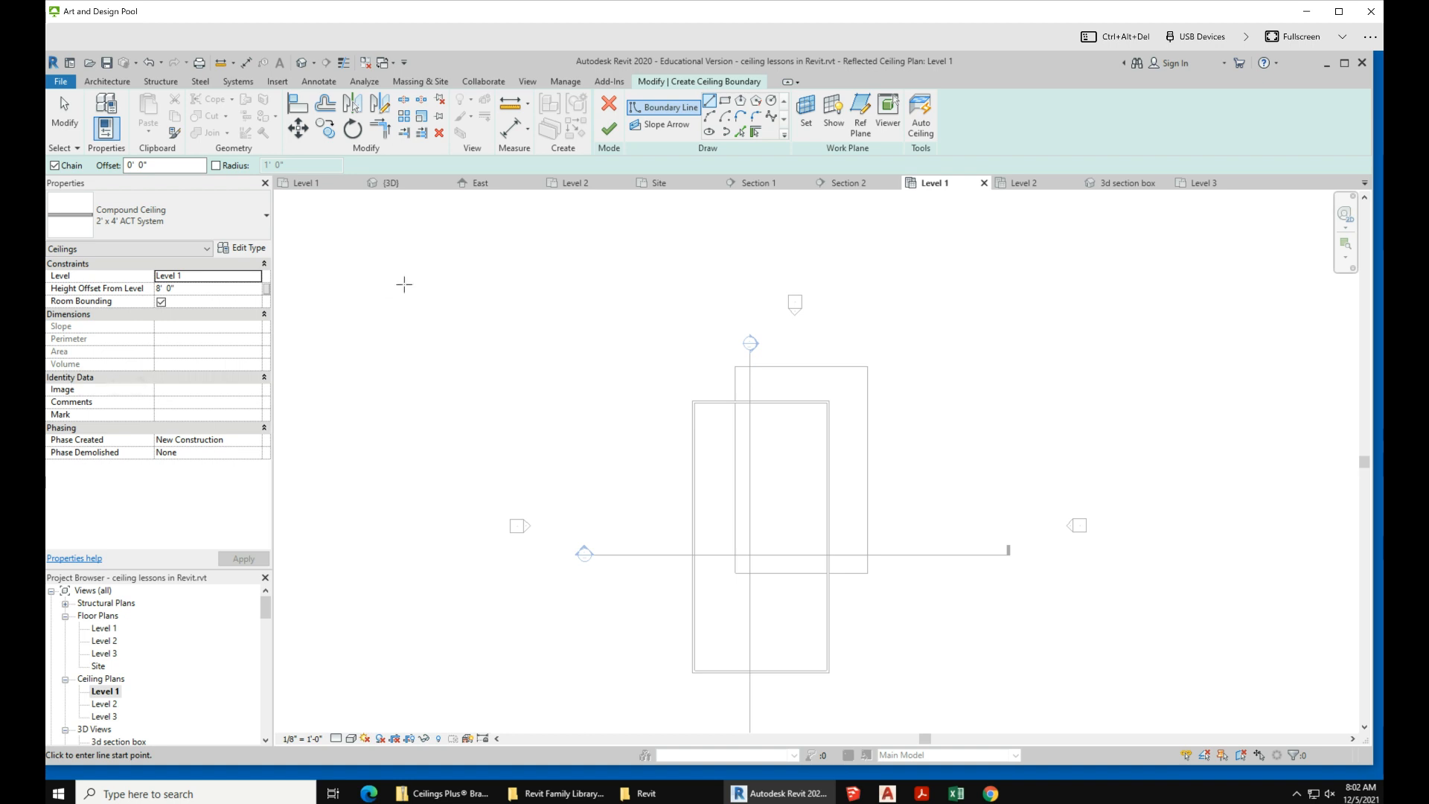
left_click(216, 224)
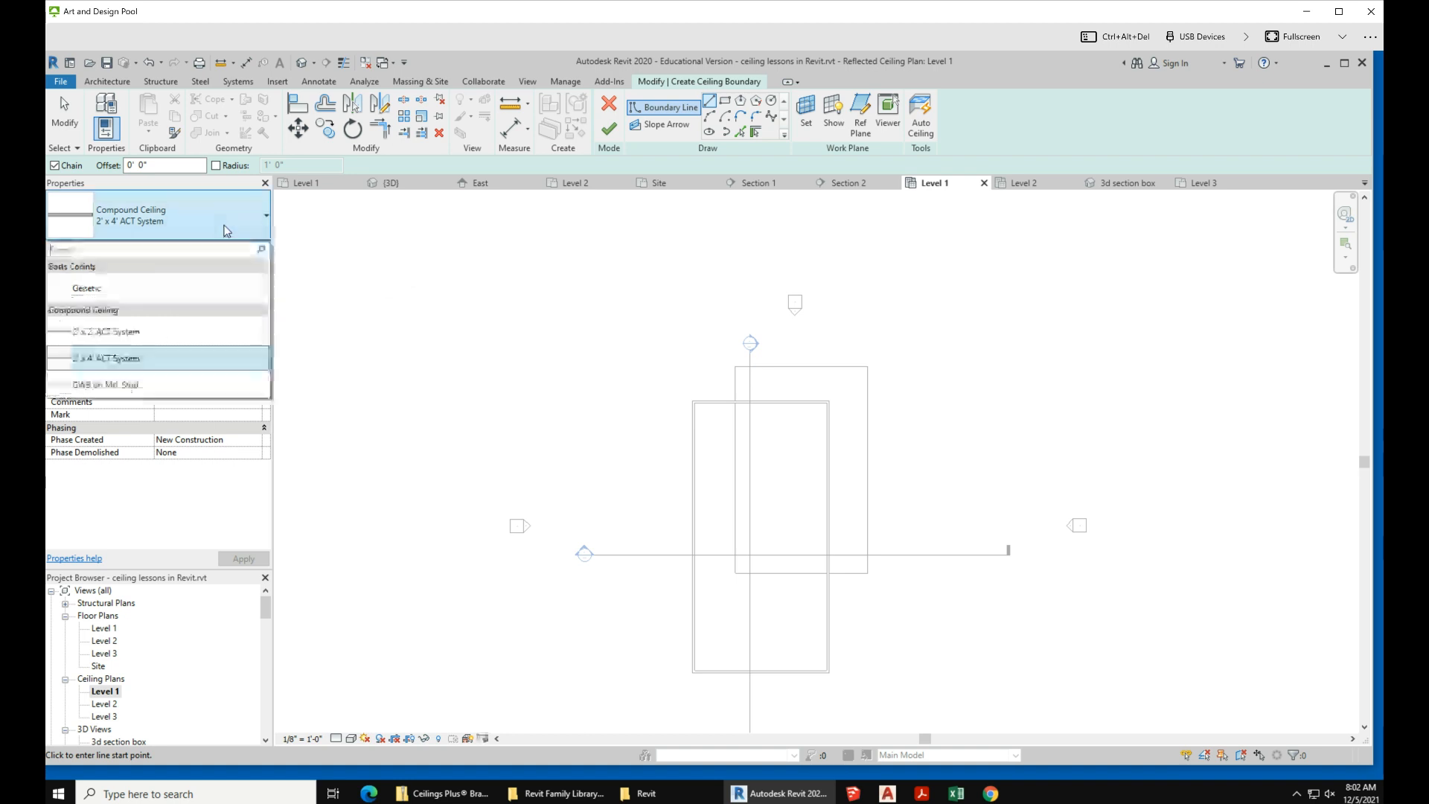
left_click(134, 332)
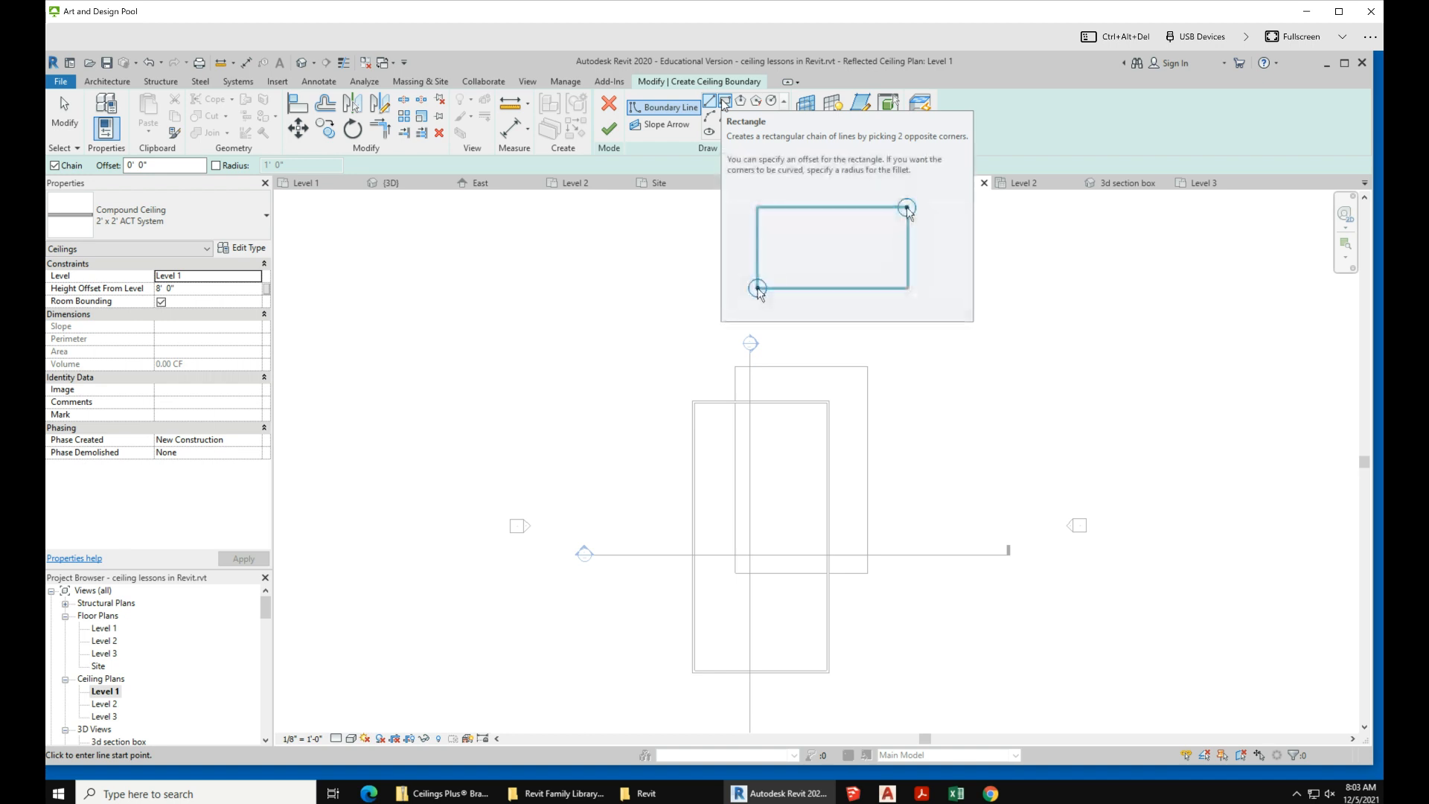
left_click(188, 290)
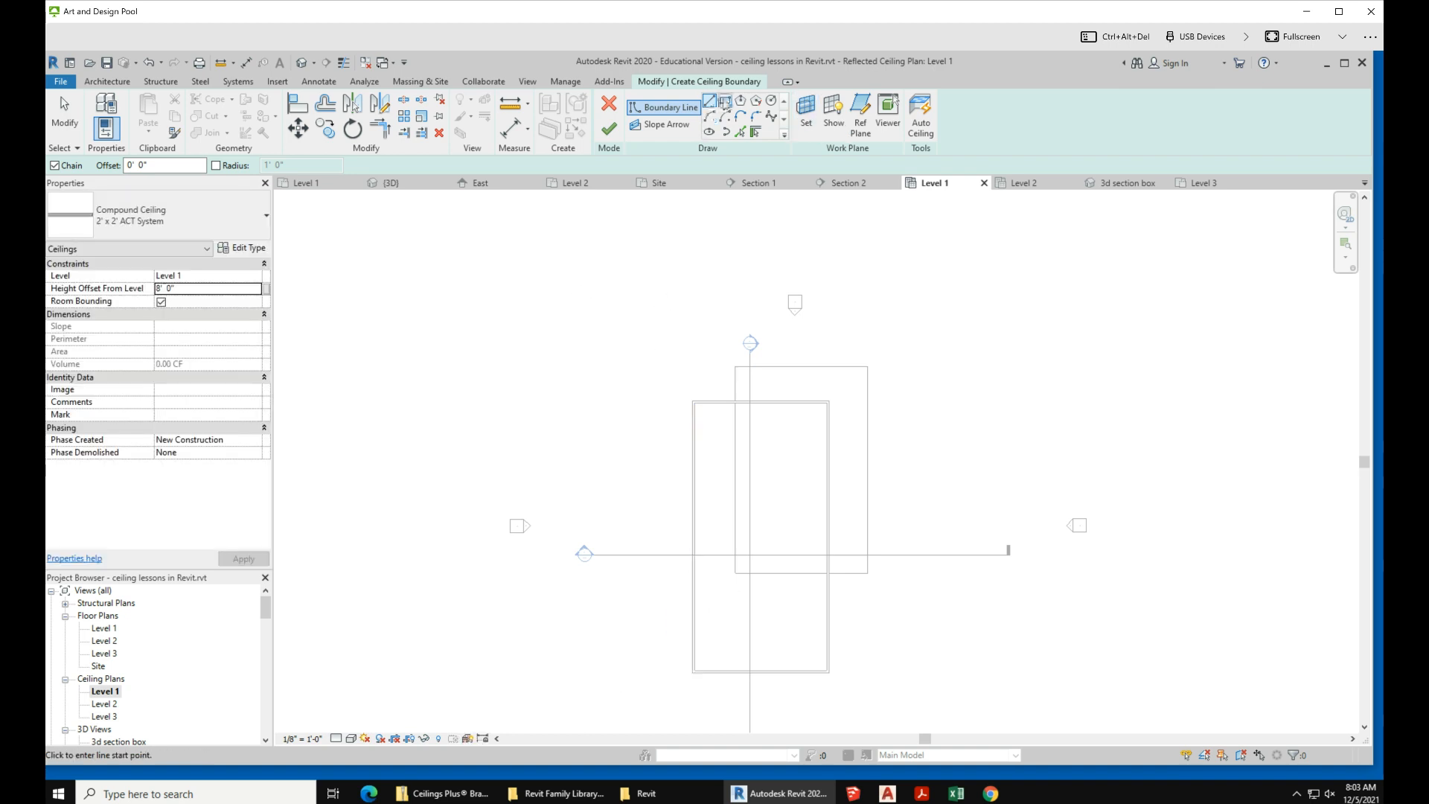
- Sketch a rectangular ceiling boundary about 22'-6" by 45'-6" where the building overlaps the Level 2 floor, and finish the ceiling
left_click(725, 102)
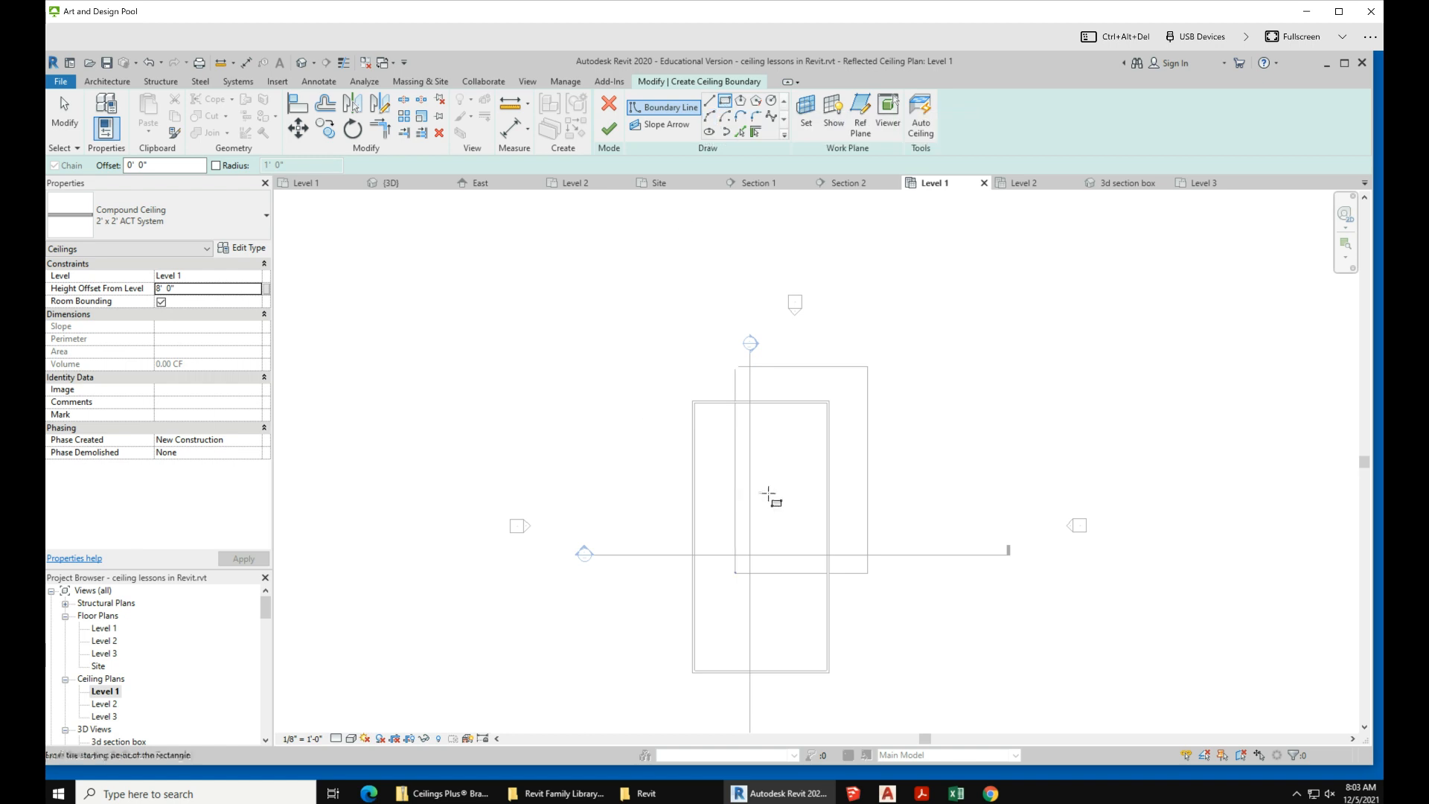
scroll(803, 439, "up", 2)
left_click(713, 397)
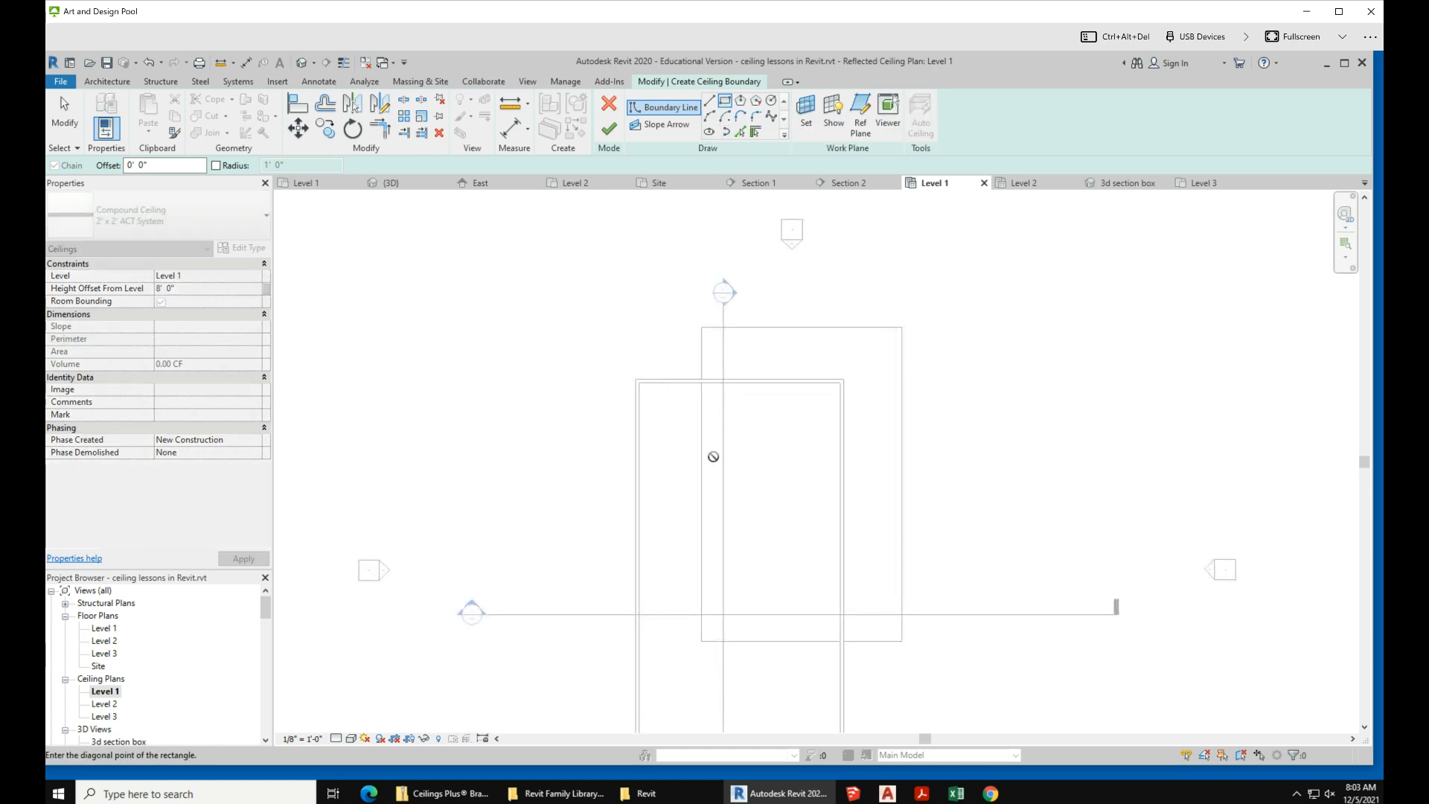
left_click(825, 625)
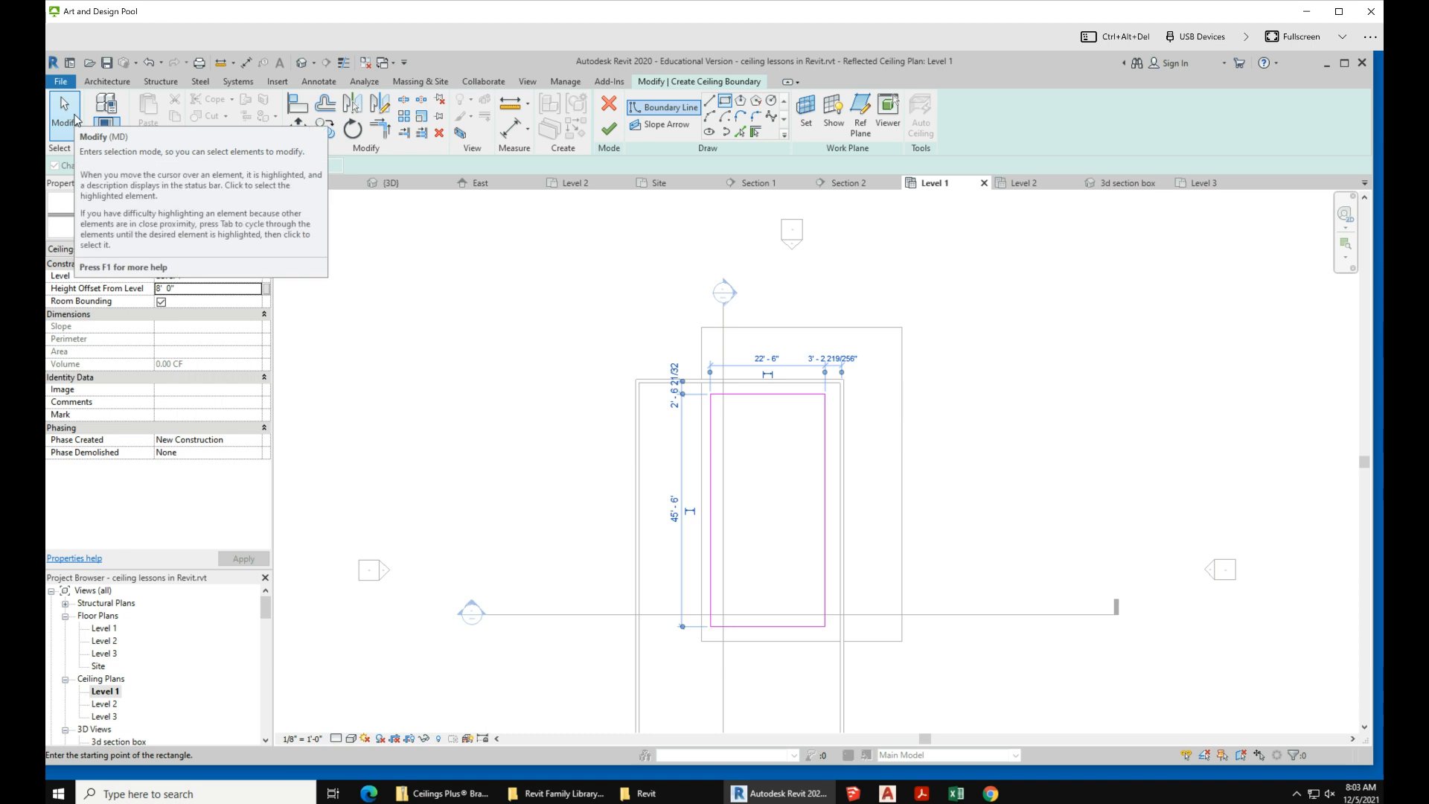
left_click(609, 129)
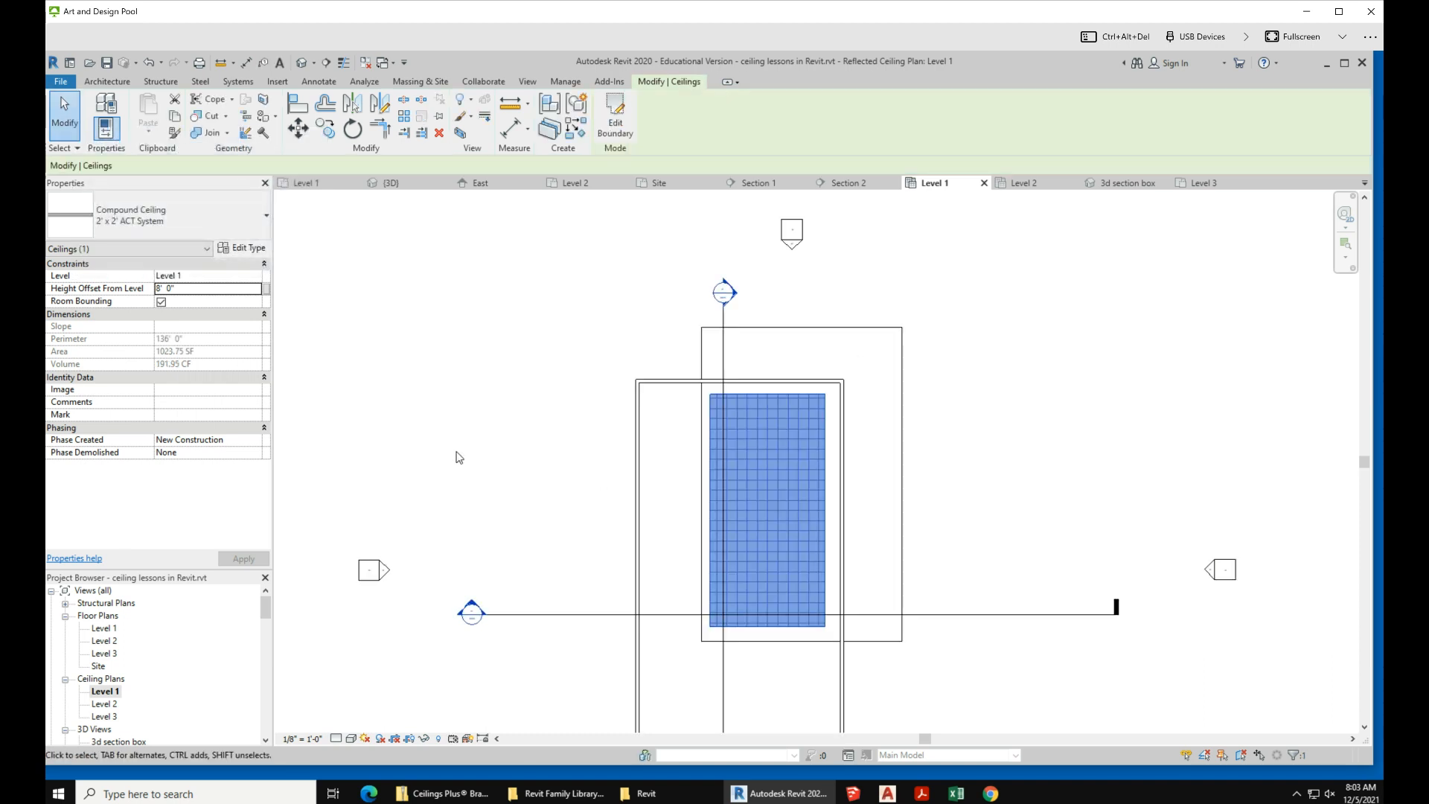
scroll(492, 466, "down", 3)
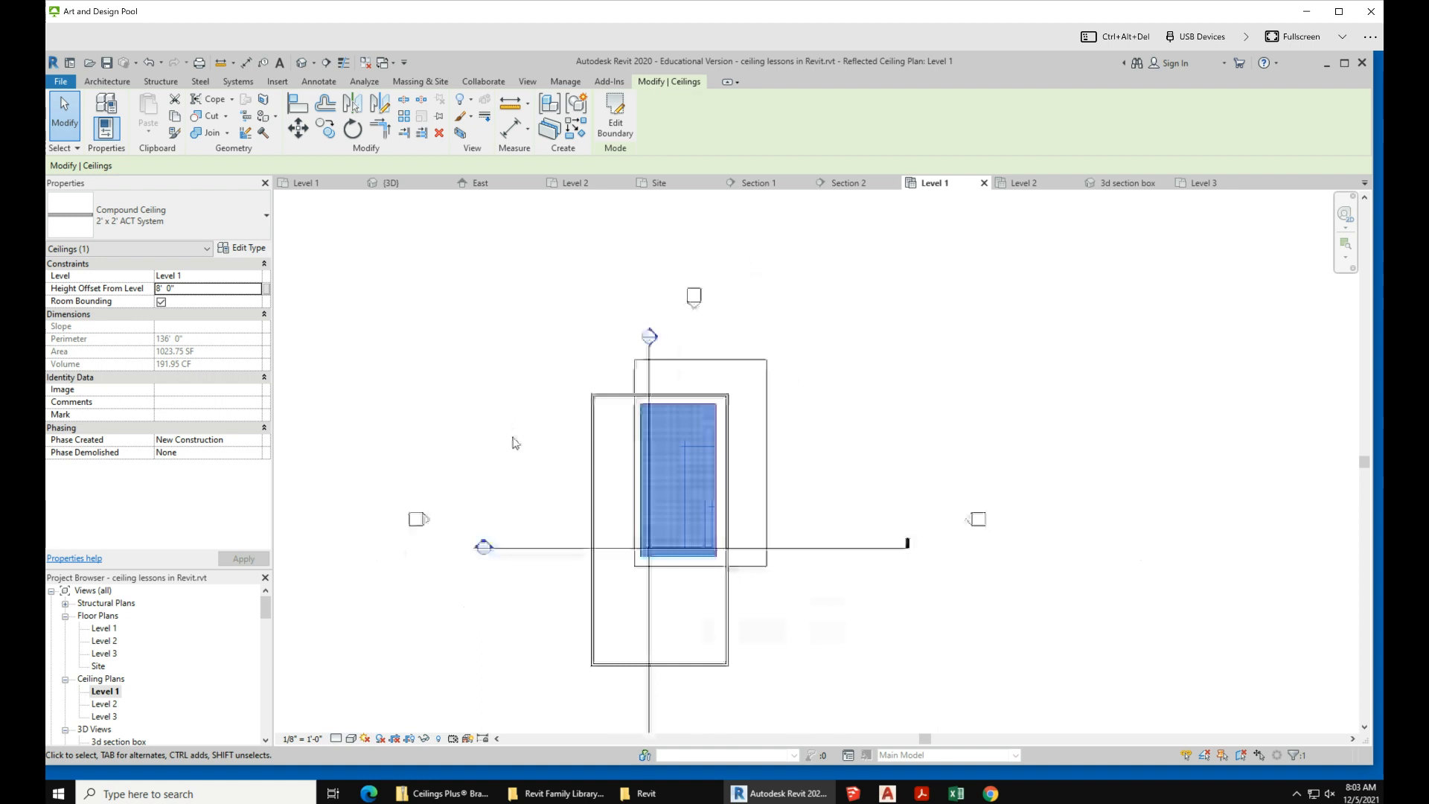
key("Escape")
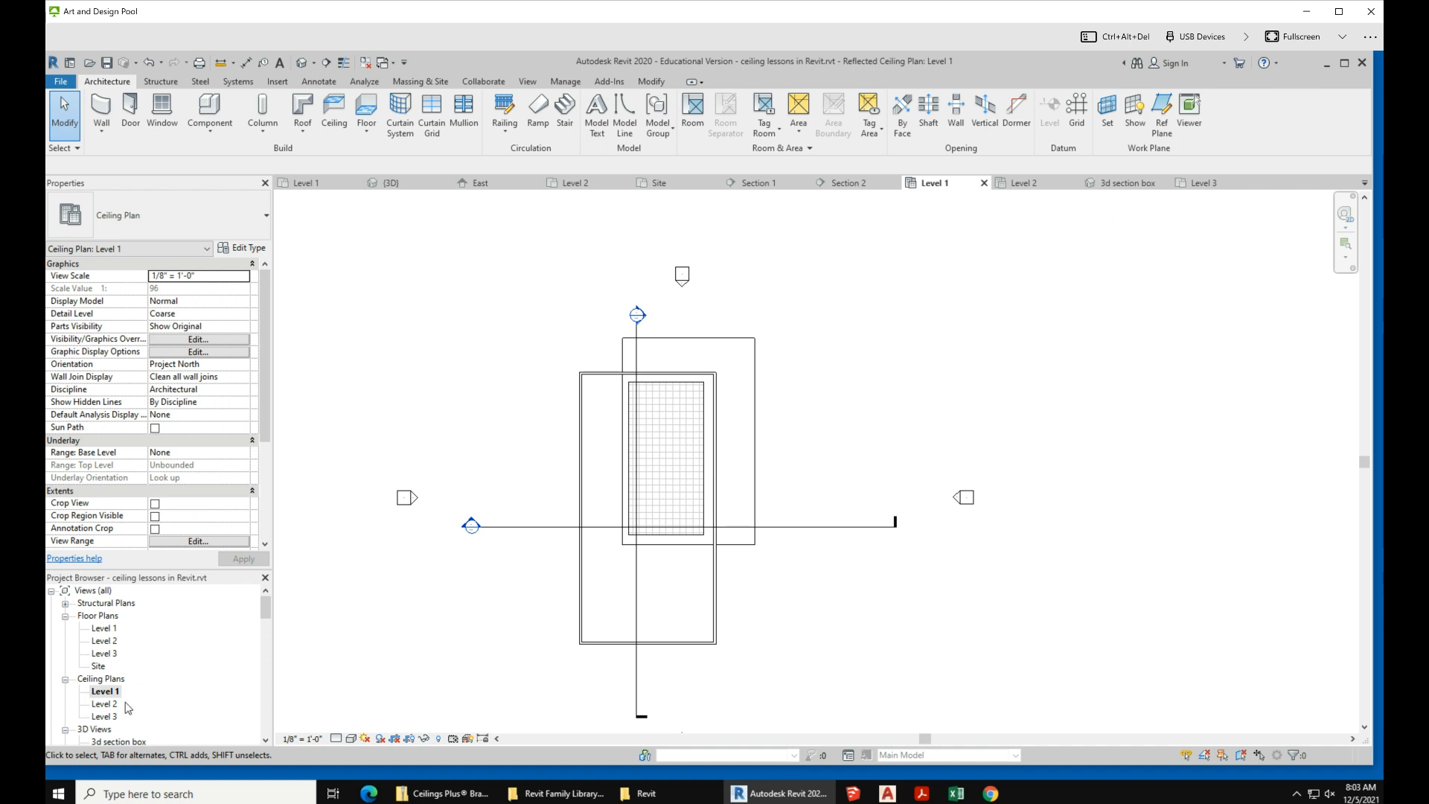
- Open the Level 2 ceiling plan and check the cut plane and top offsets in its view range
double_click(103, 704)
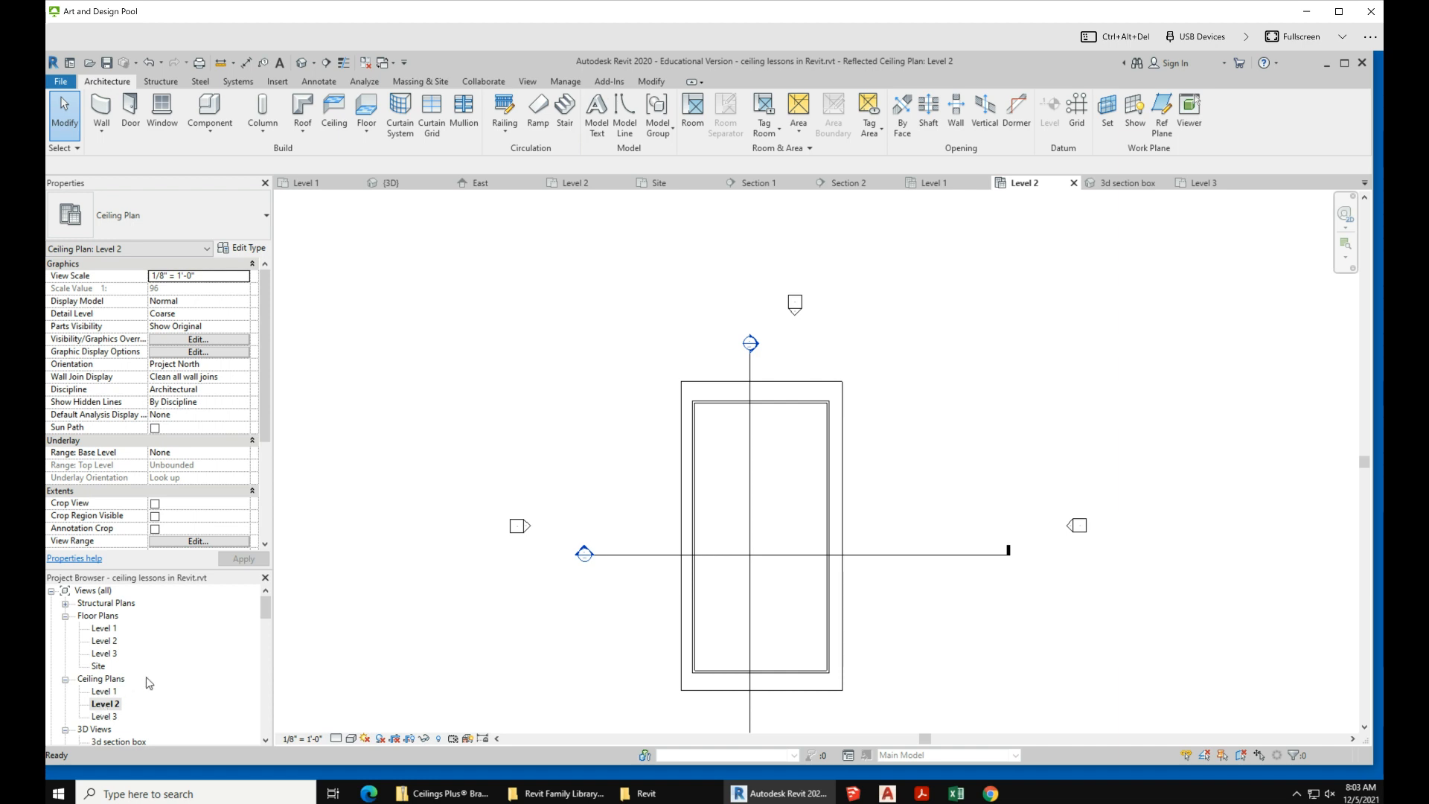
left_click_drag(258, 391, 274, 434)
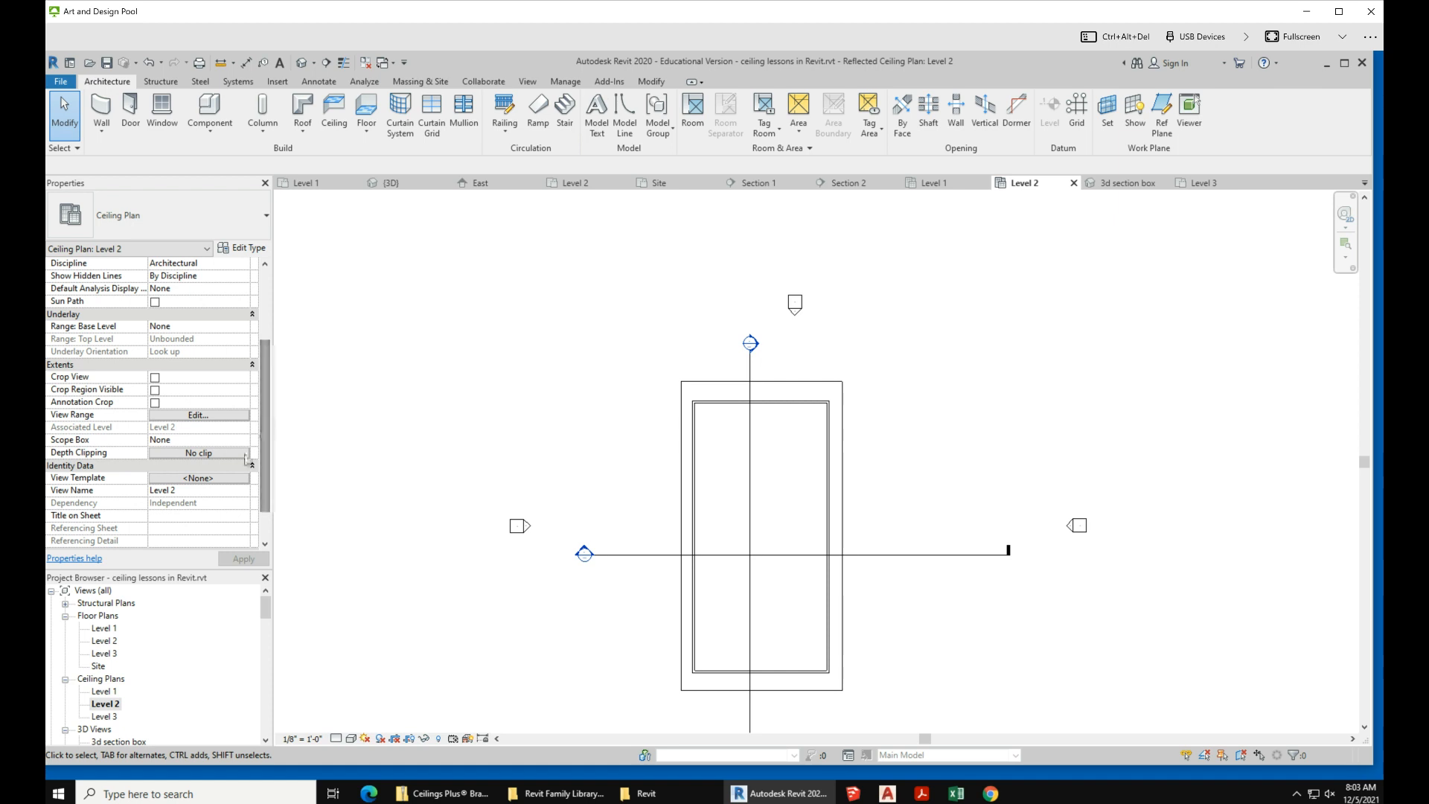
left_click(265, 531)
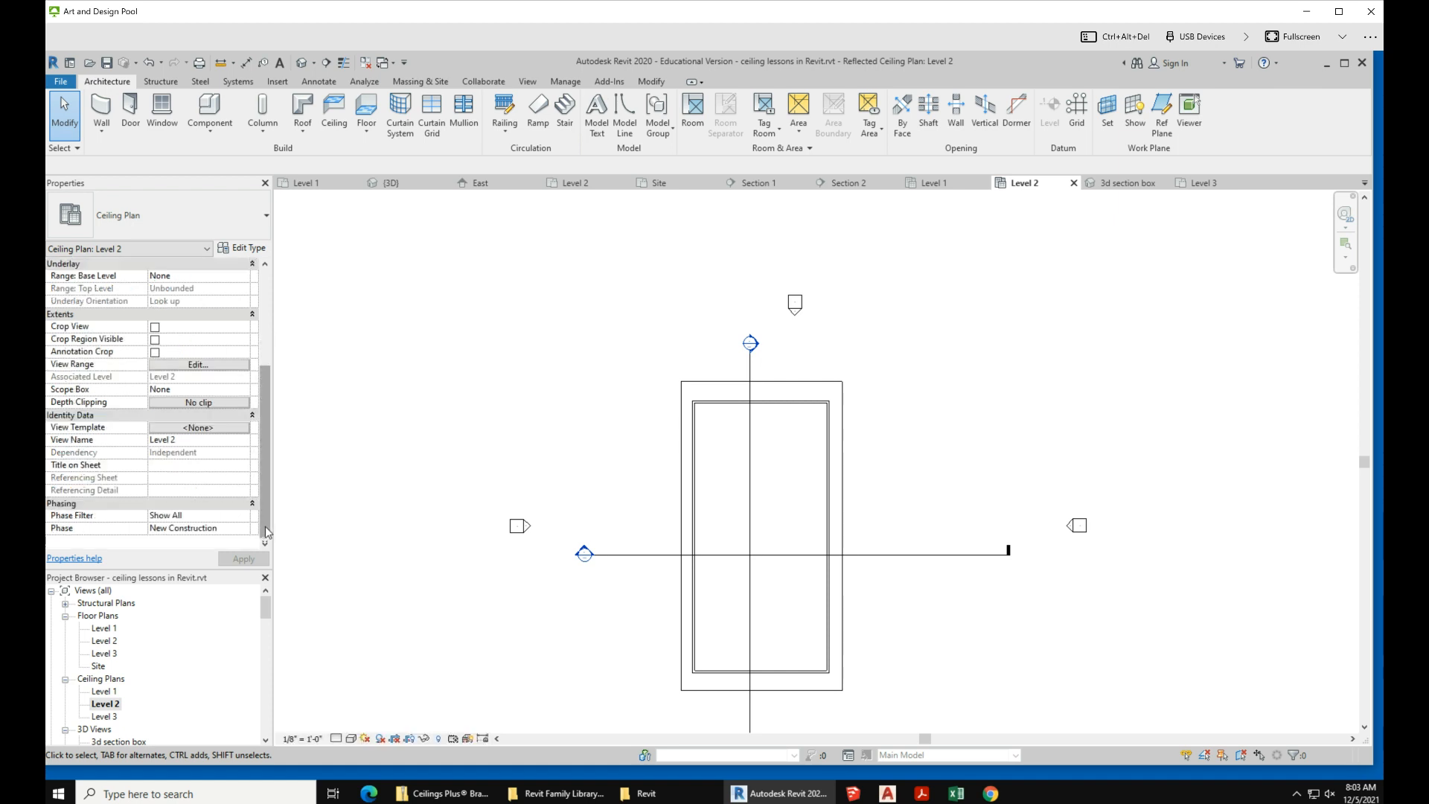
left_click(228, 366)
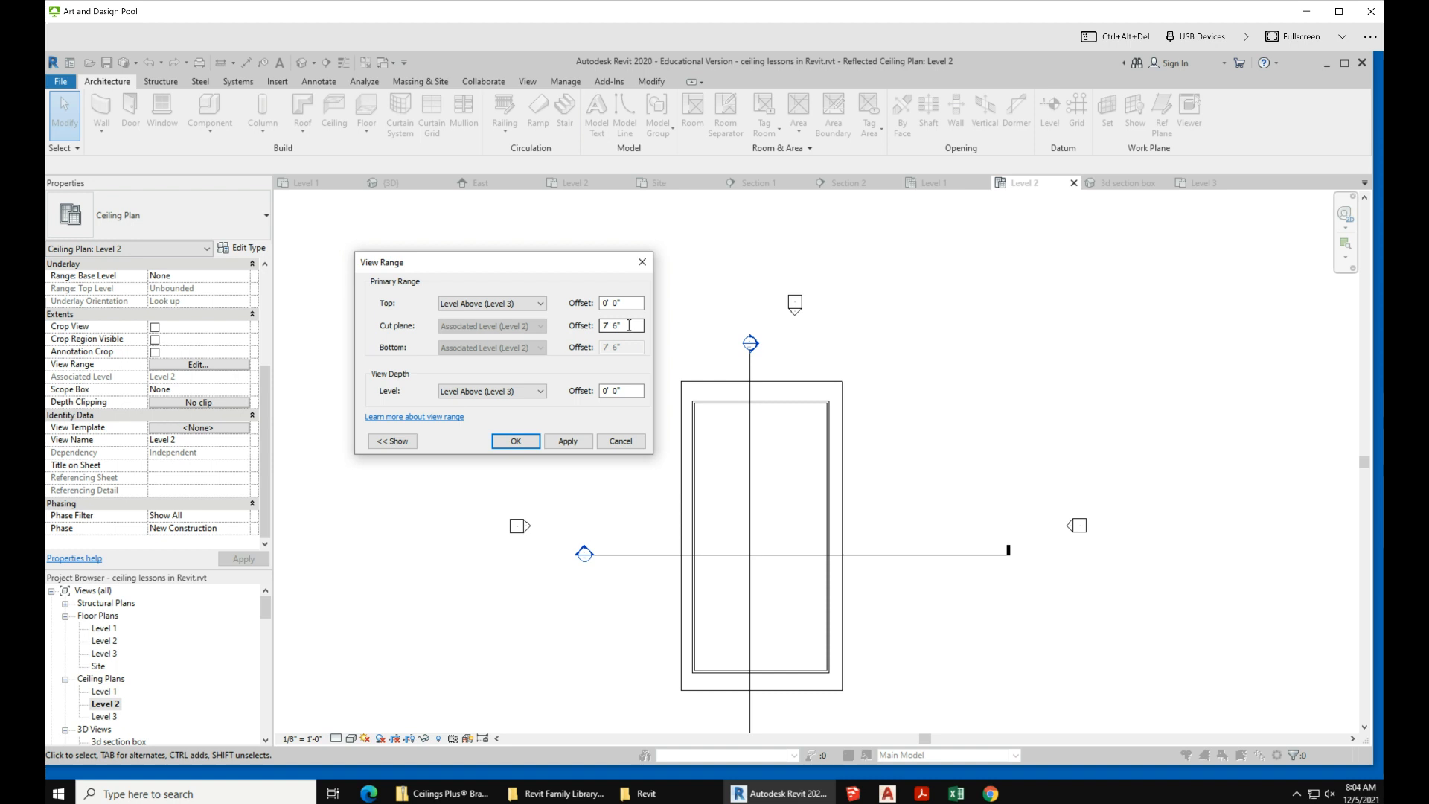
left_click(525, 441)
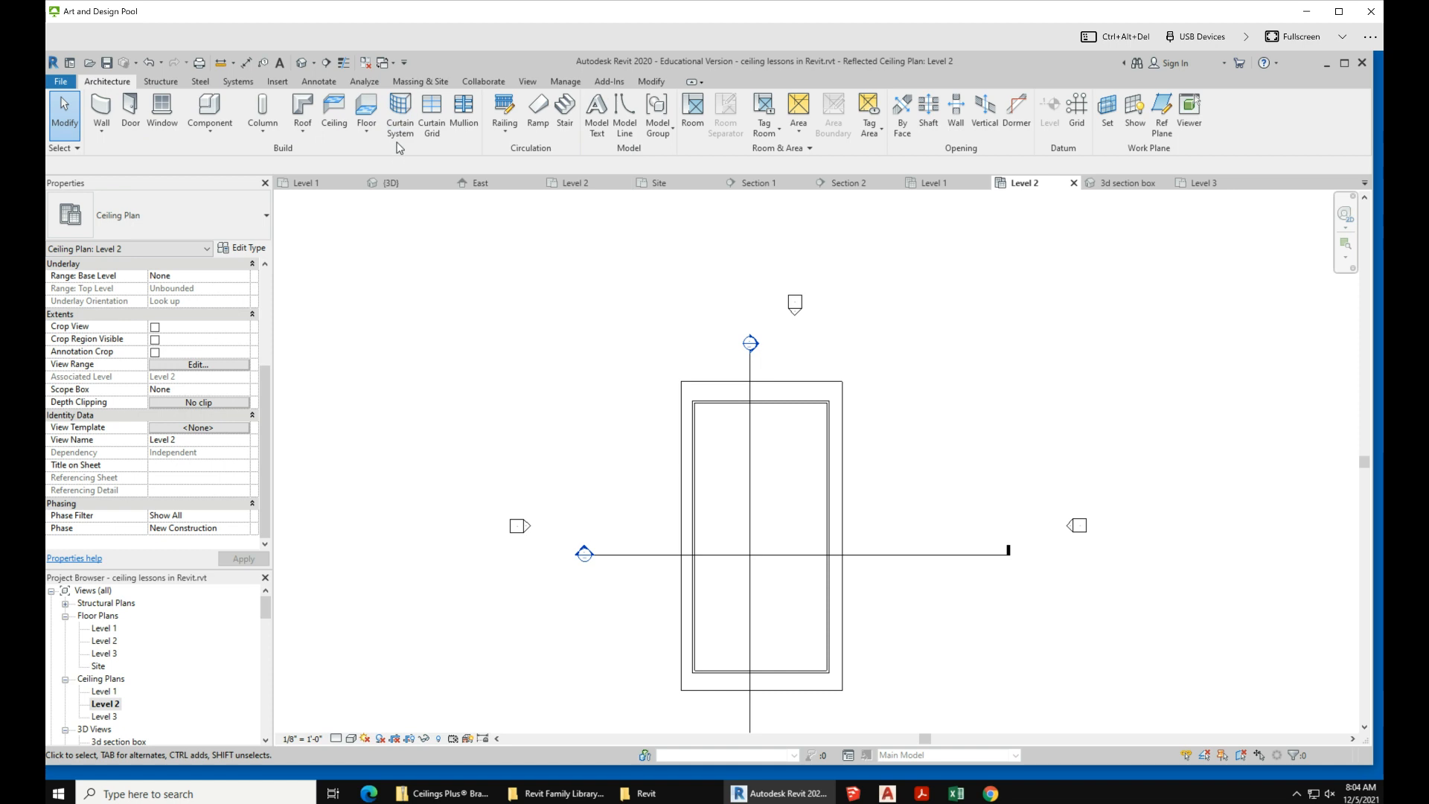
- Create a Level 2 ceiling at a 12' height offset with a rectangular boundary about 34' by 73'-6" just inside the walls
left_click(332, 108)
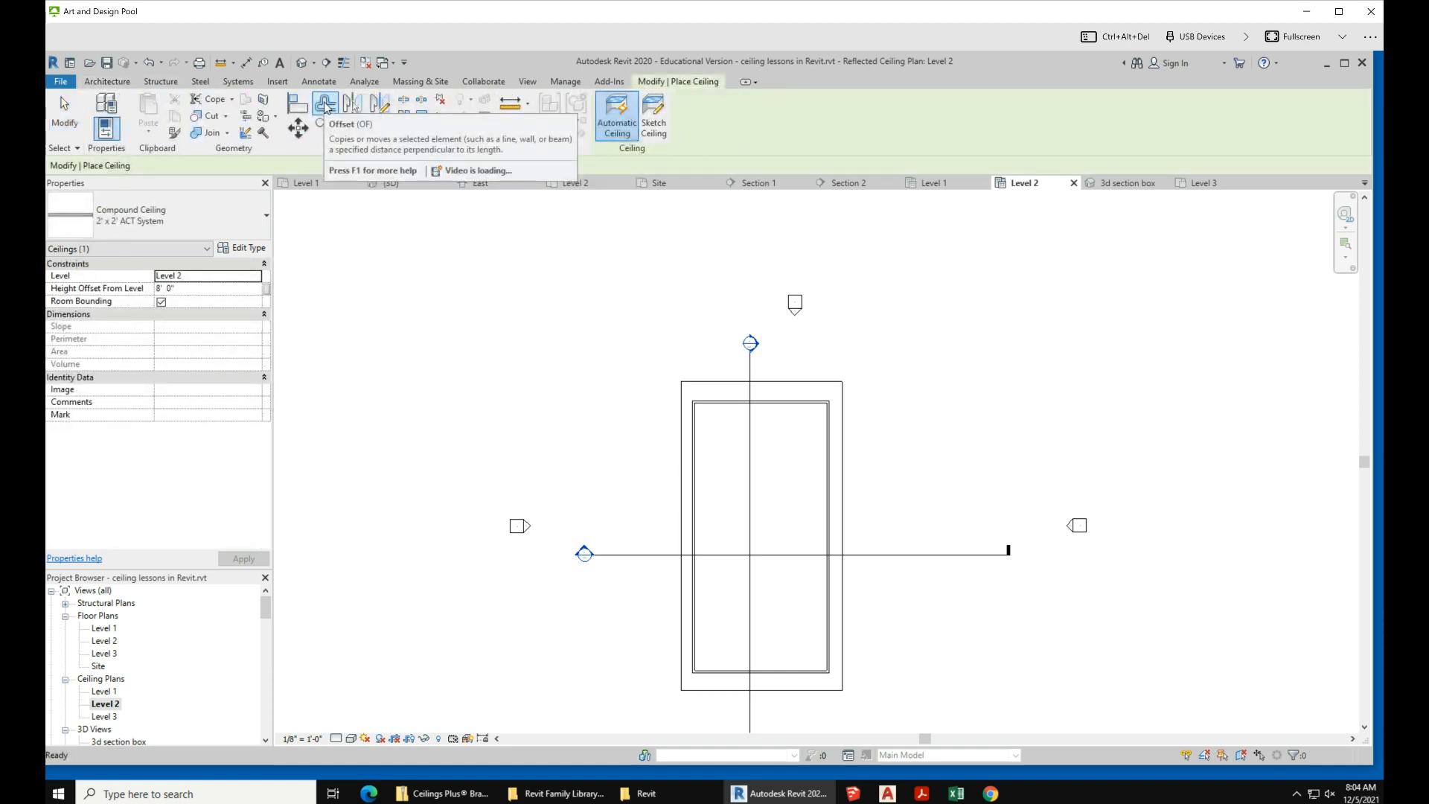
left_click(211, 291)
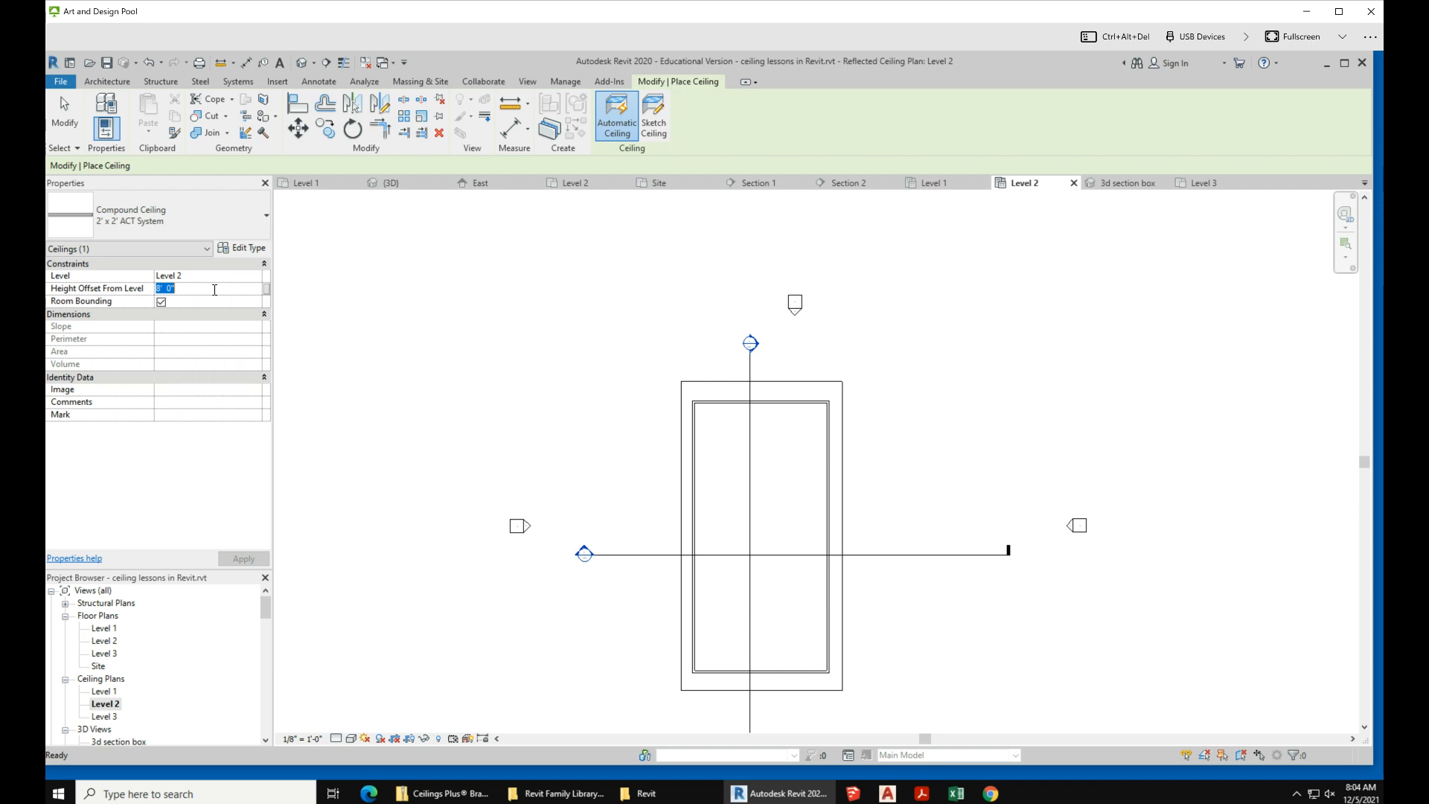
type("12")
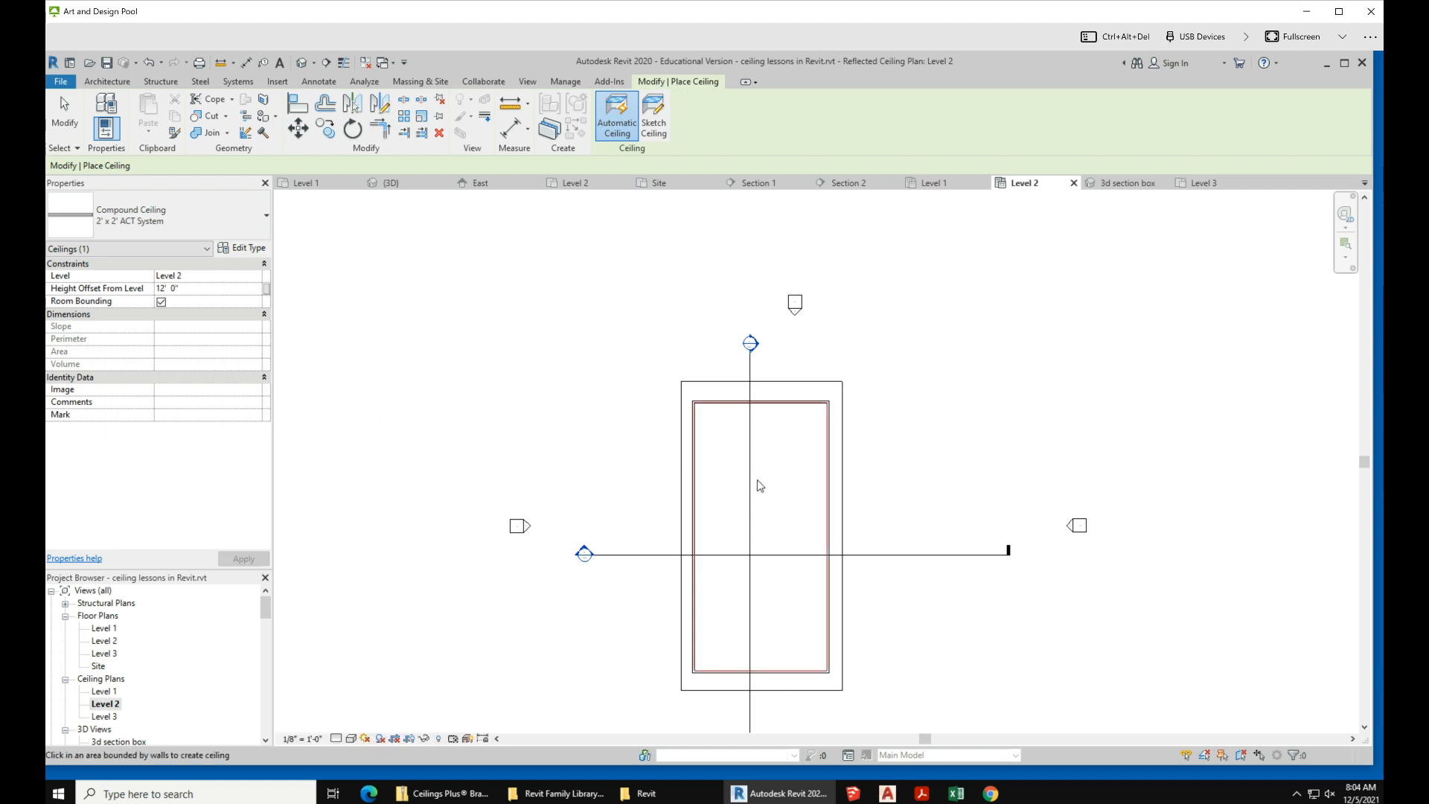
left_click(652, 123)
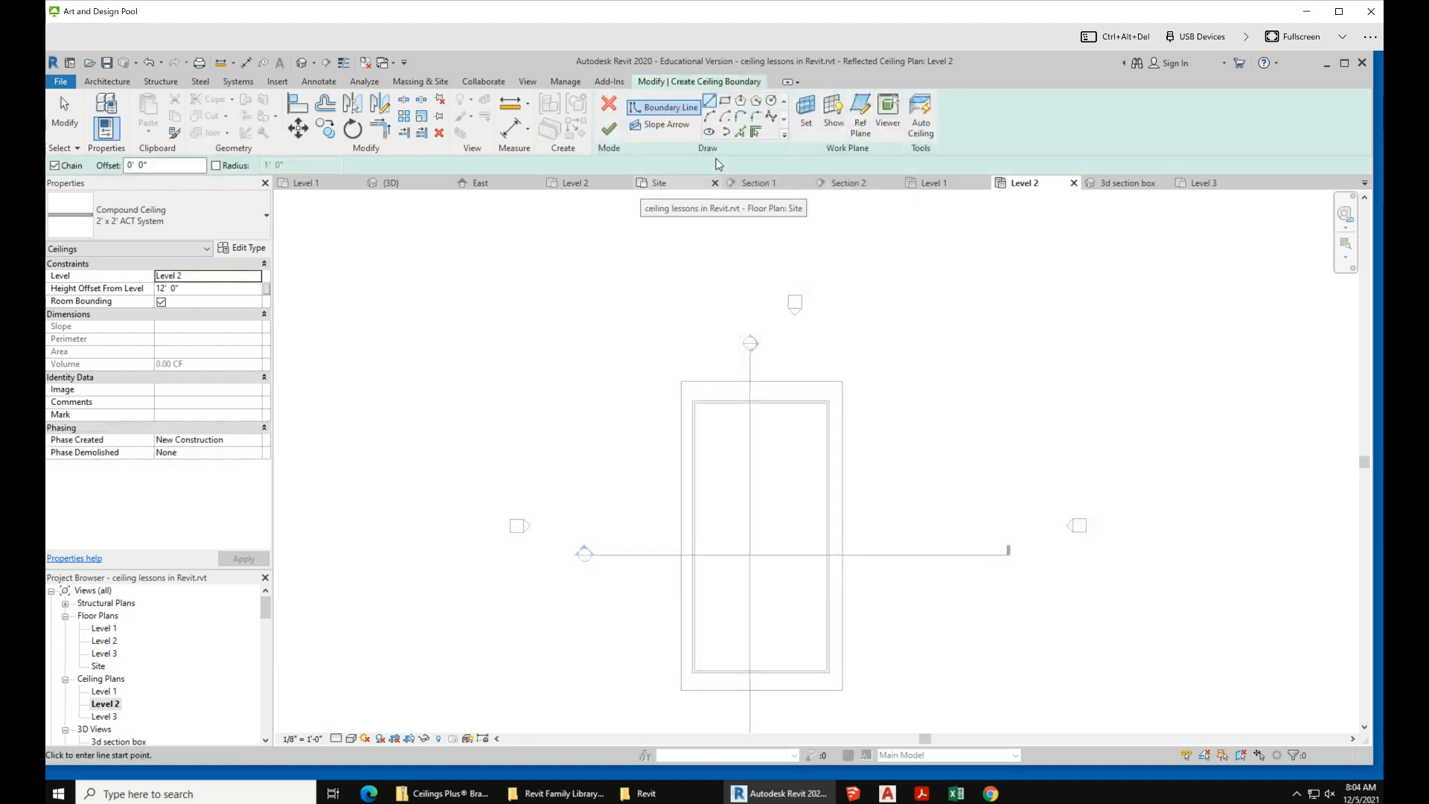
left_click(724, 101)
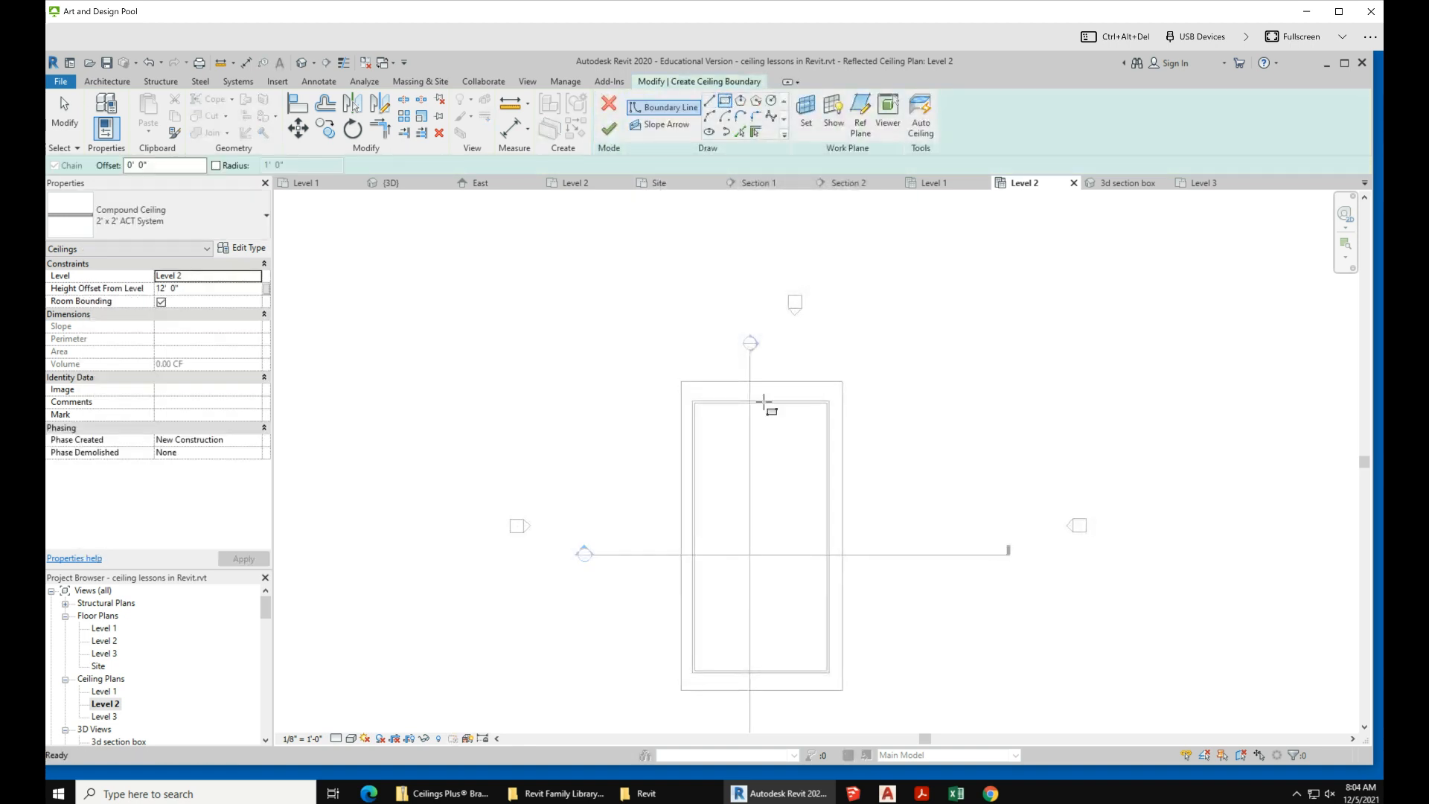
left_click(705, 411)
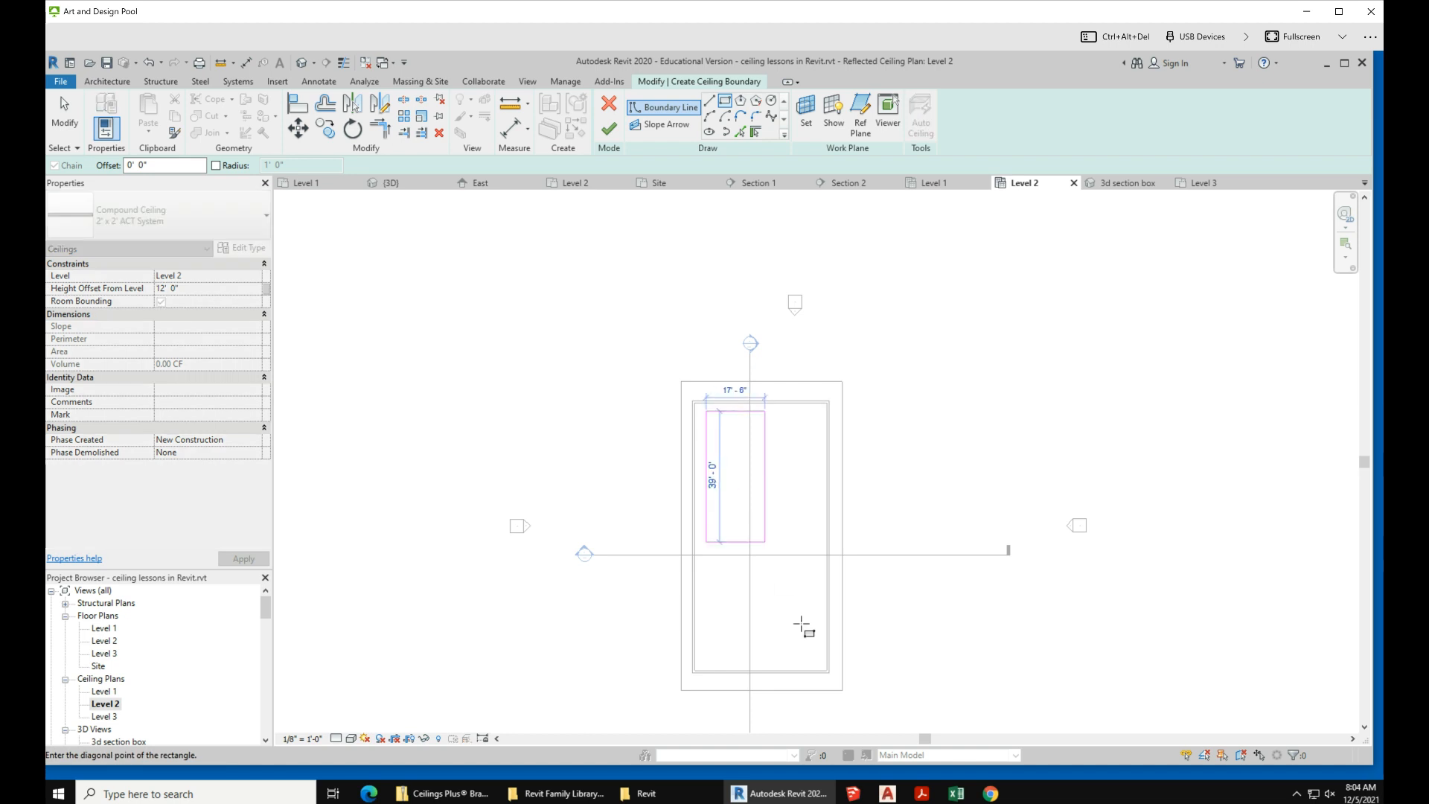
left_click(820, 657)
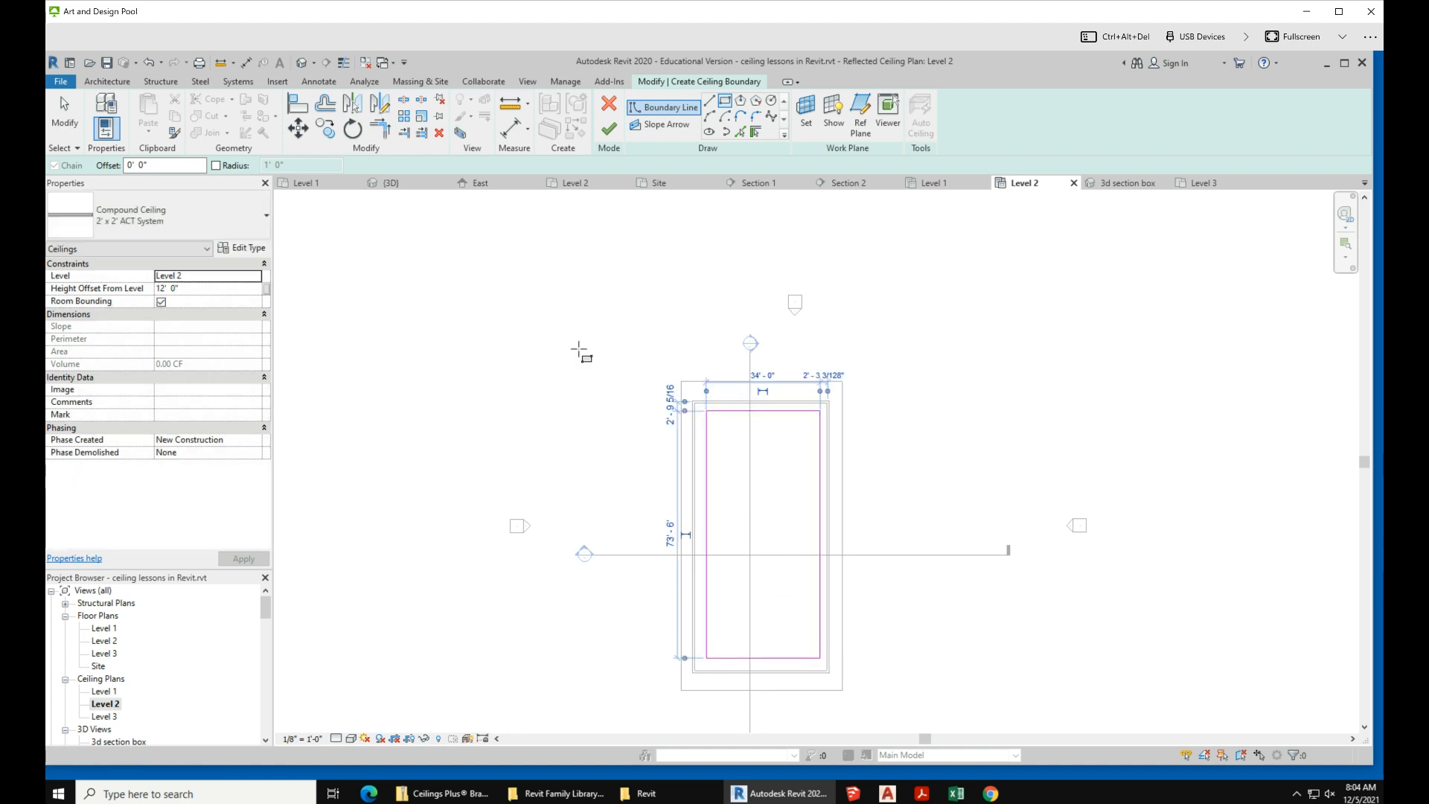
left_click(605, 131)
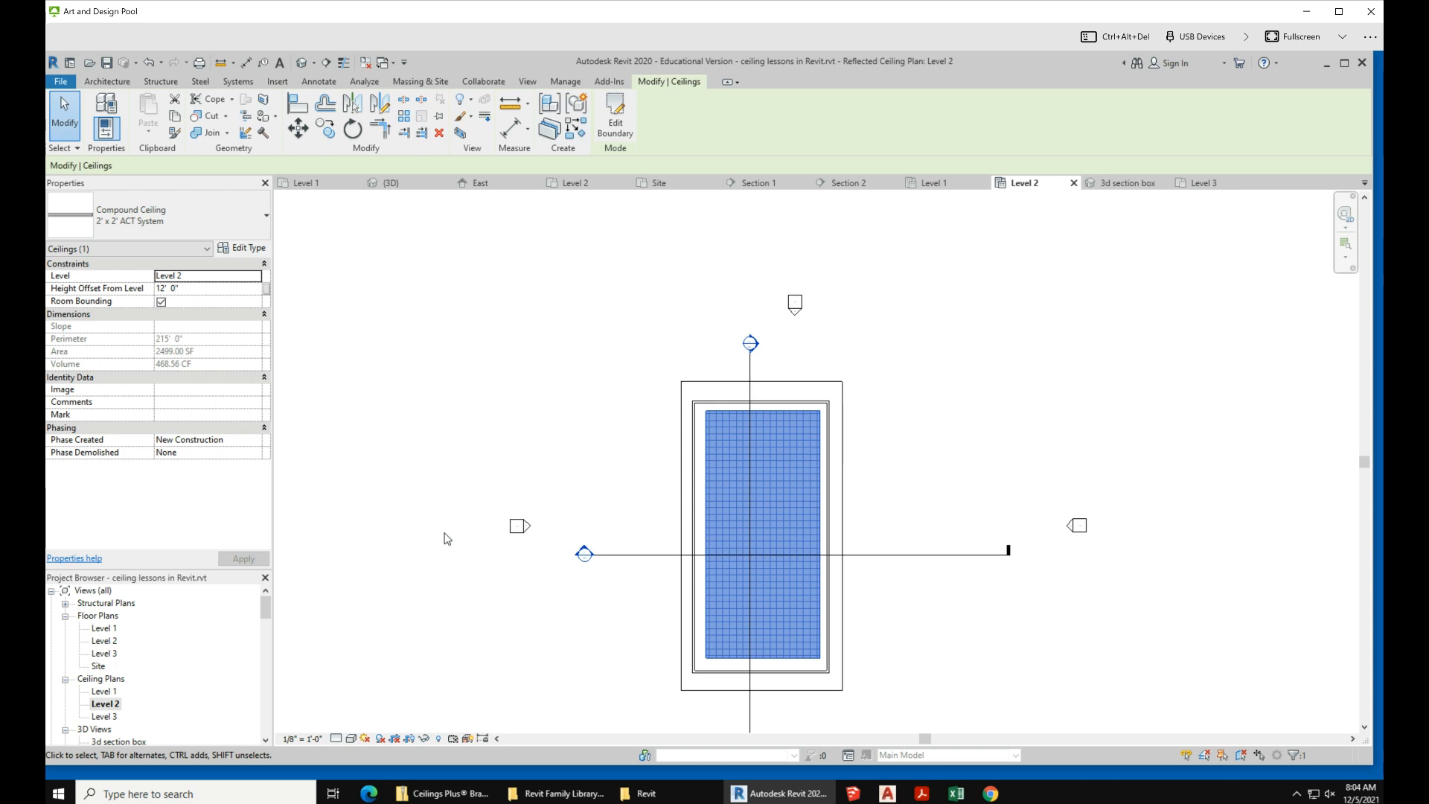
scroll(451, 514, "down", 3)
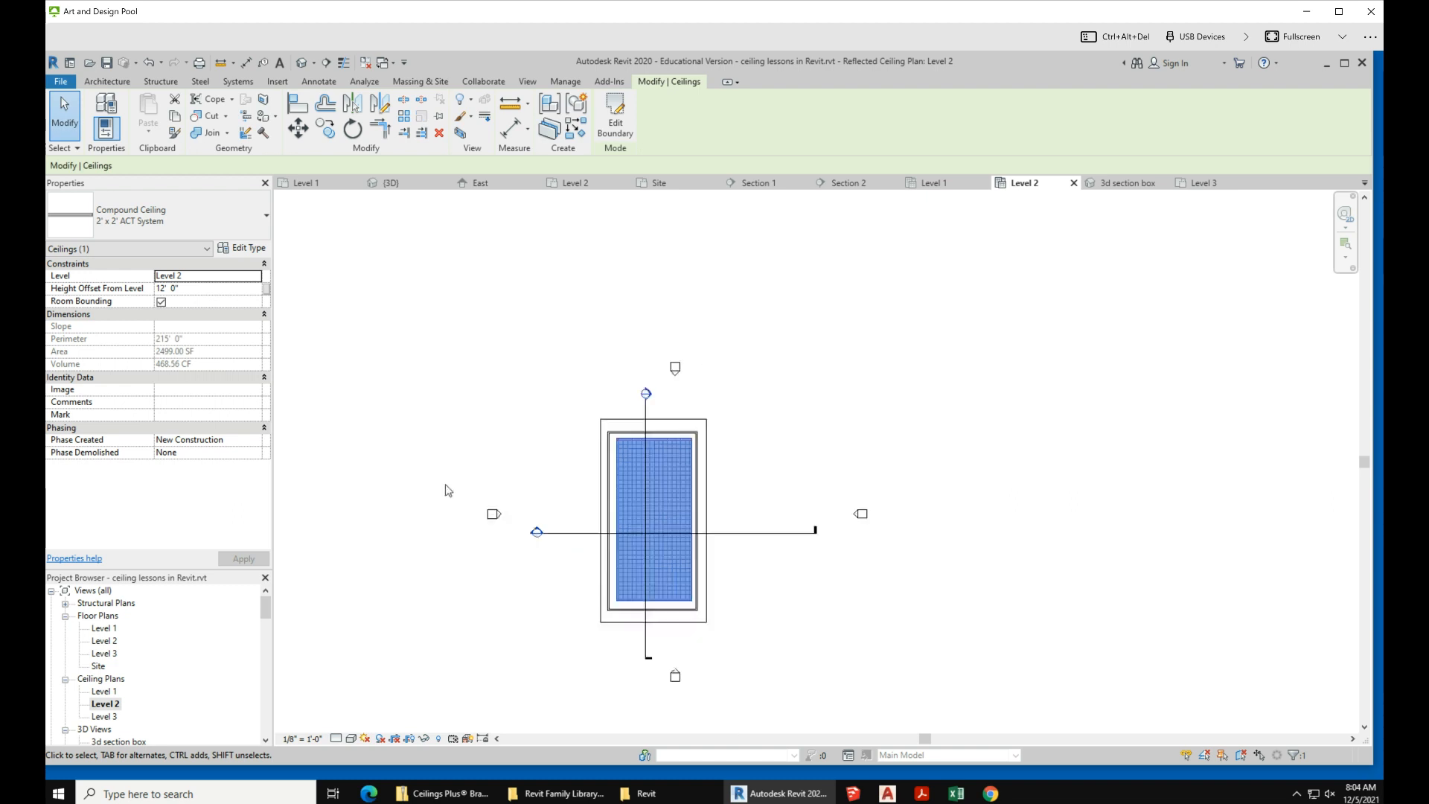
- Open the 3d section box view, examine both suspended ceilings from below, and check the upper ceiling's level and height offset
scroll(504, 533, "up", 2)
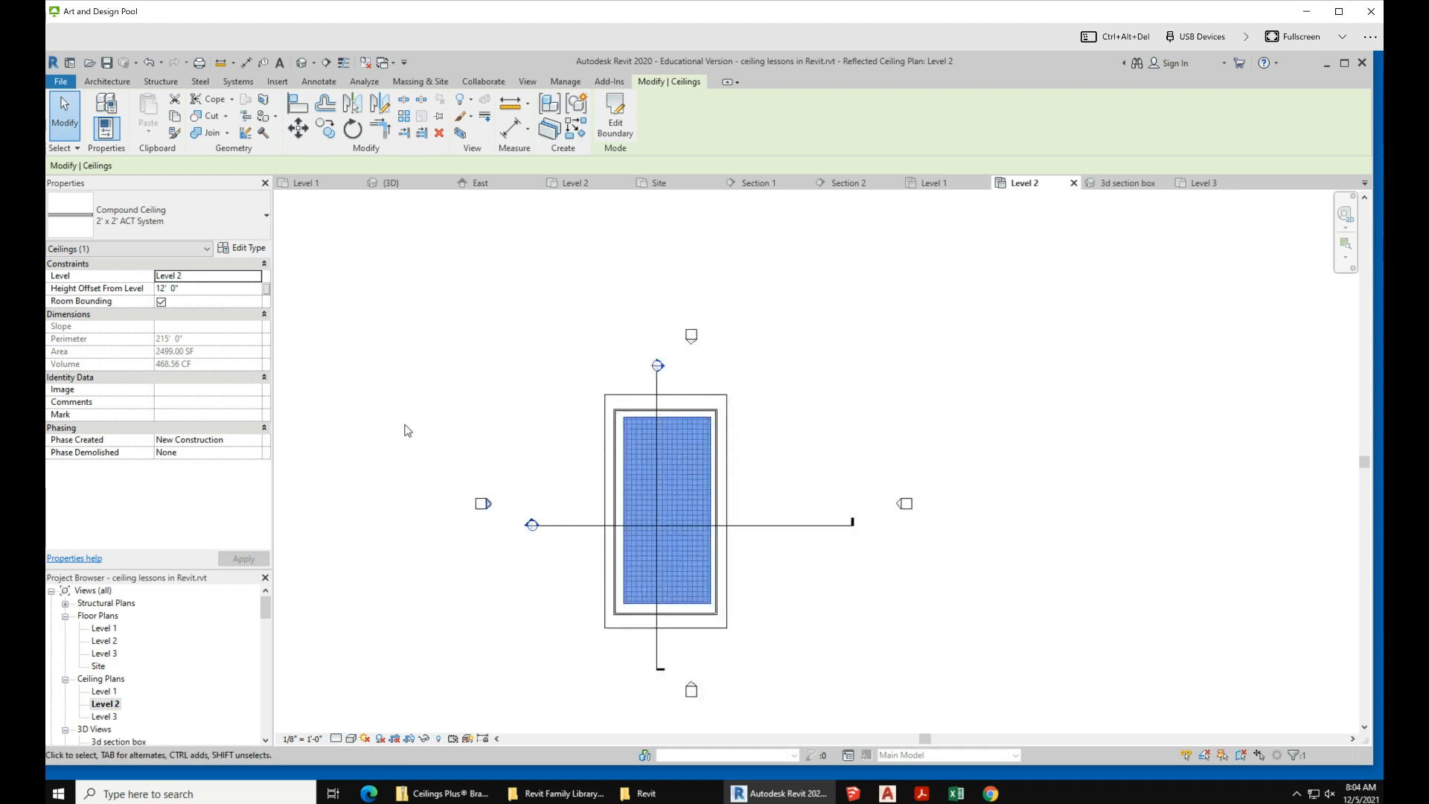
left_click(1140, 183)
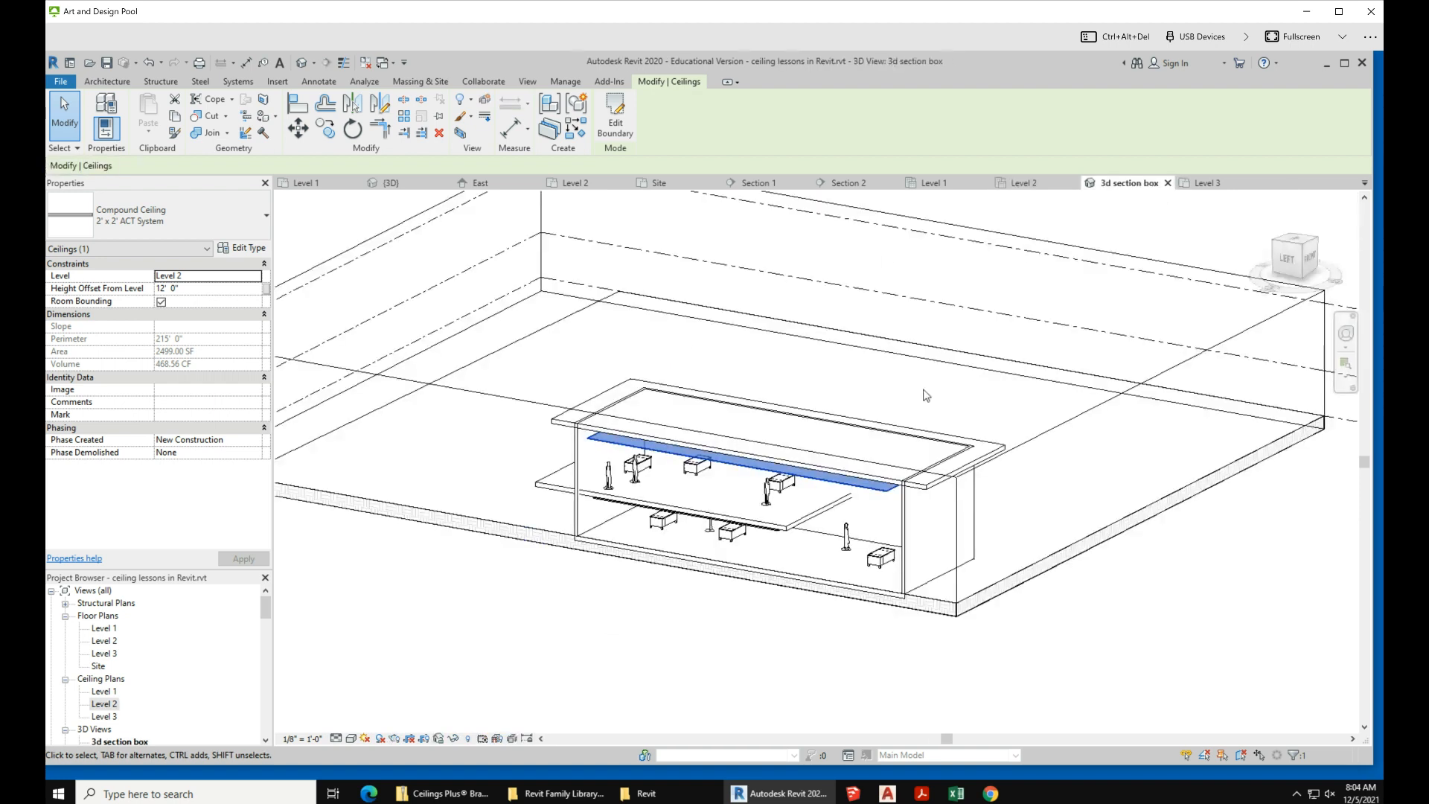
middle_click_drag(841, 642, 768, 503, "shift")
left_click(1016, 666)
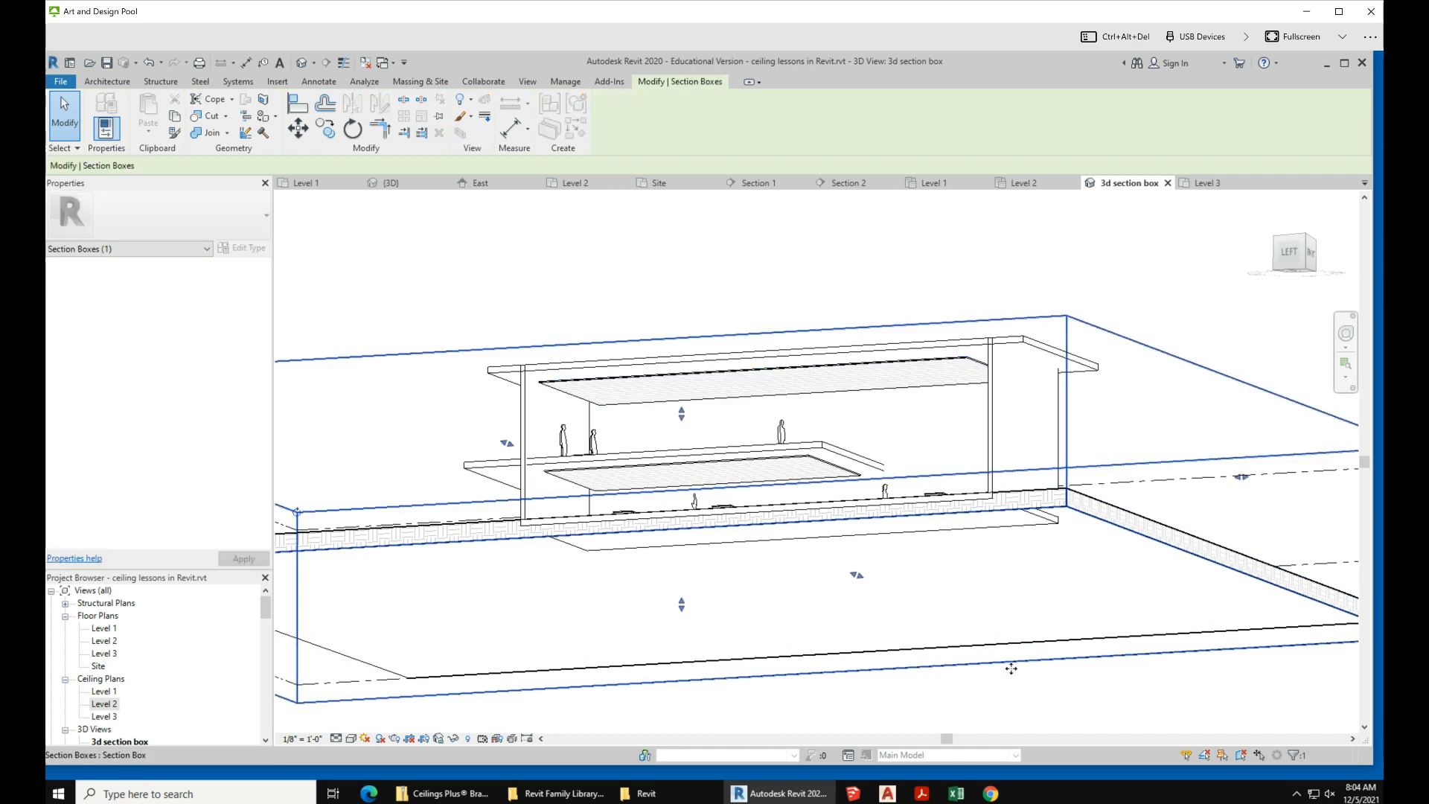
scroll(733, 466, "up", 3)
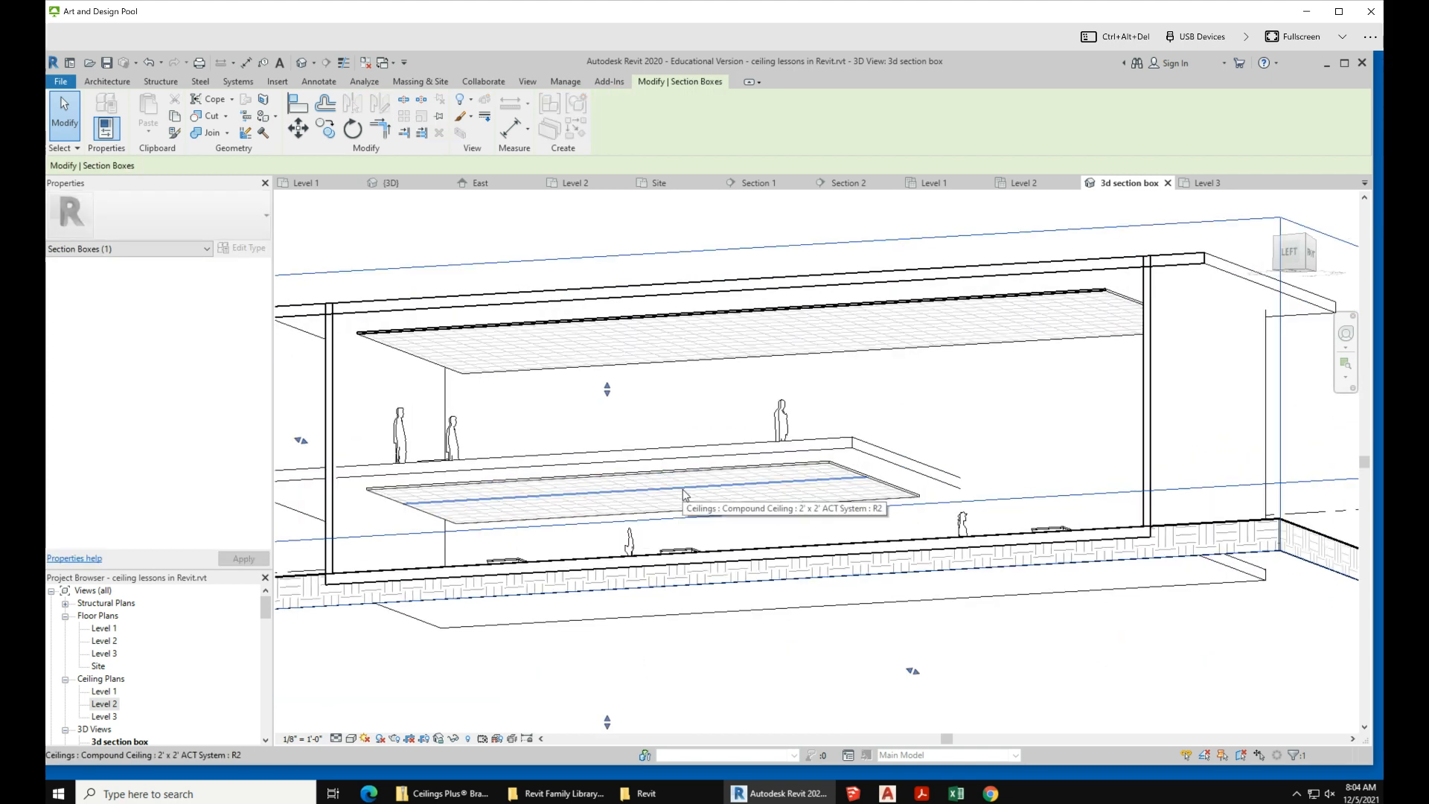
scroll(685, 493, "down", 3)
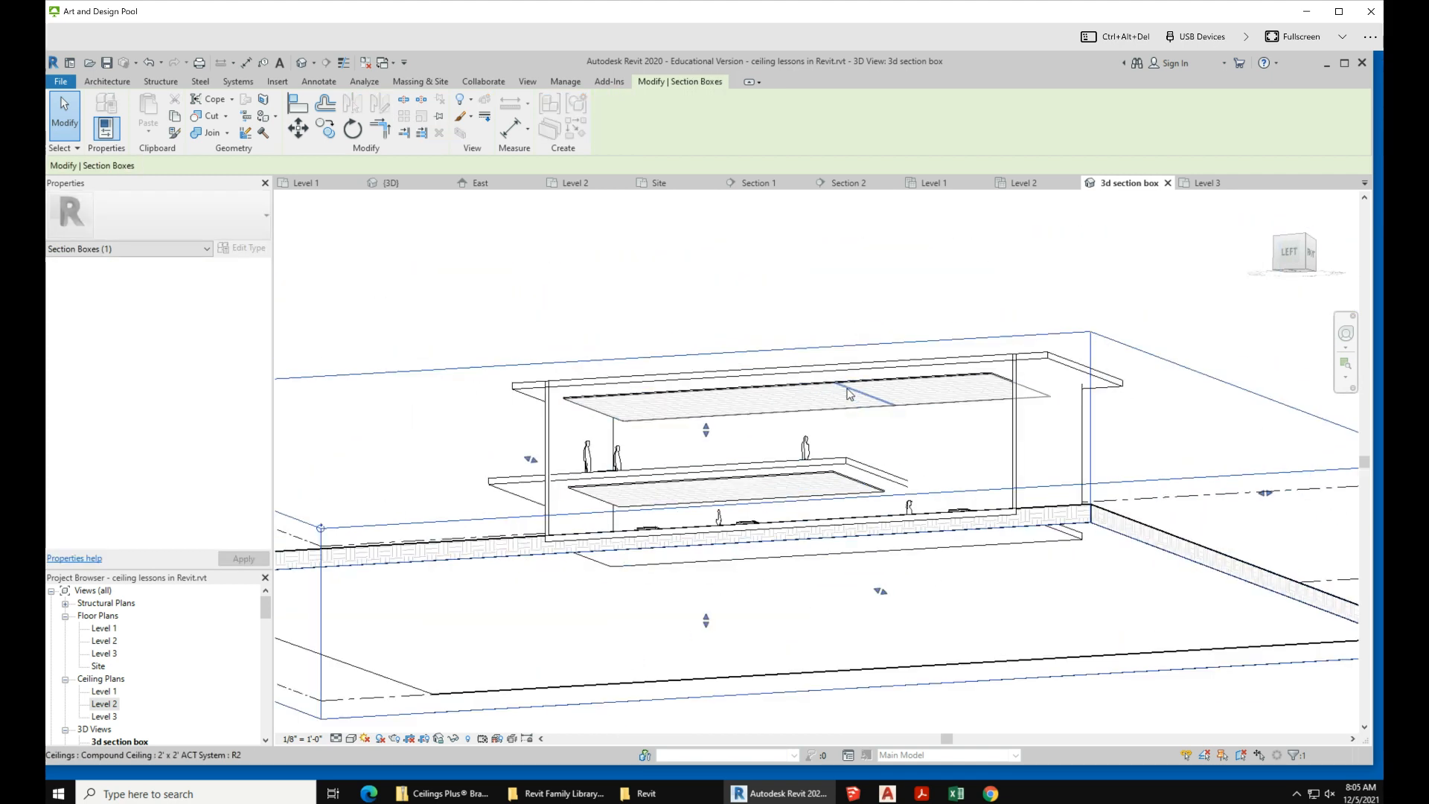
left_click(807, 393)
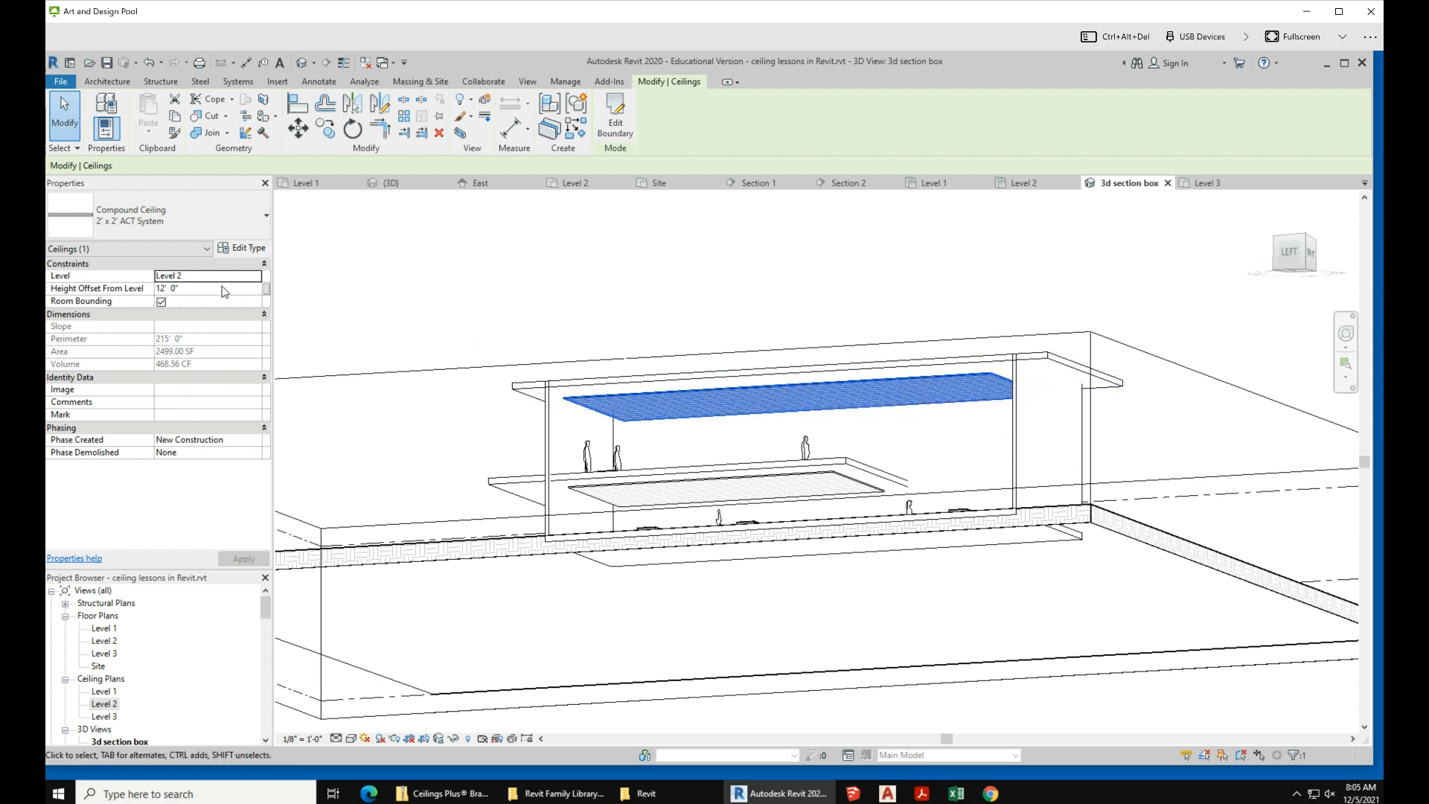
- Examine the section box model from above, comparing the ceilings with the level planes and checking the Level 3 elevation
middle_click_drag(346, 311, 877, 418, "shift")
scroll(959, 611, "down", 2)
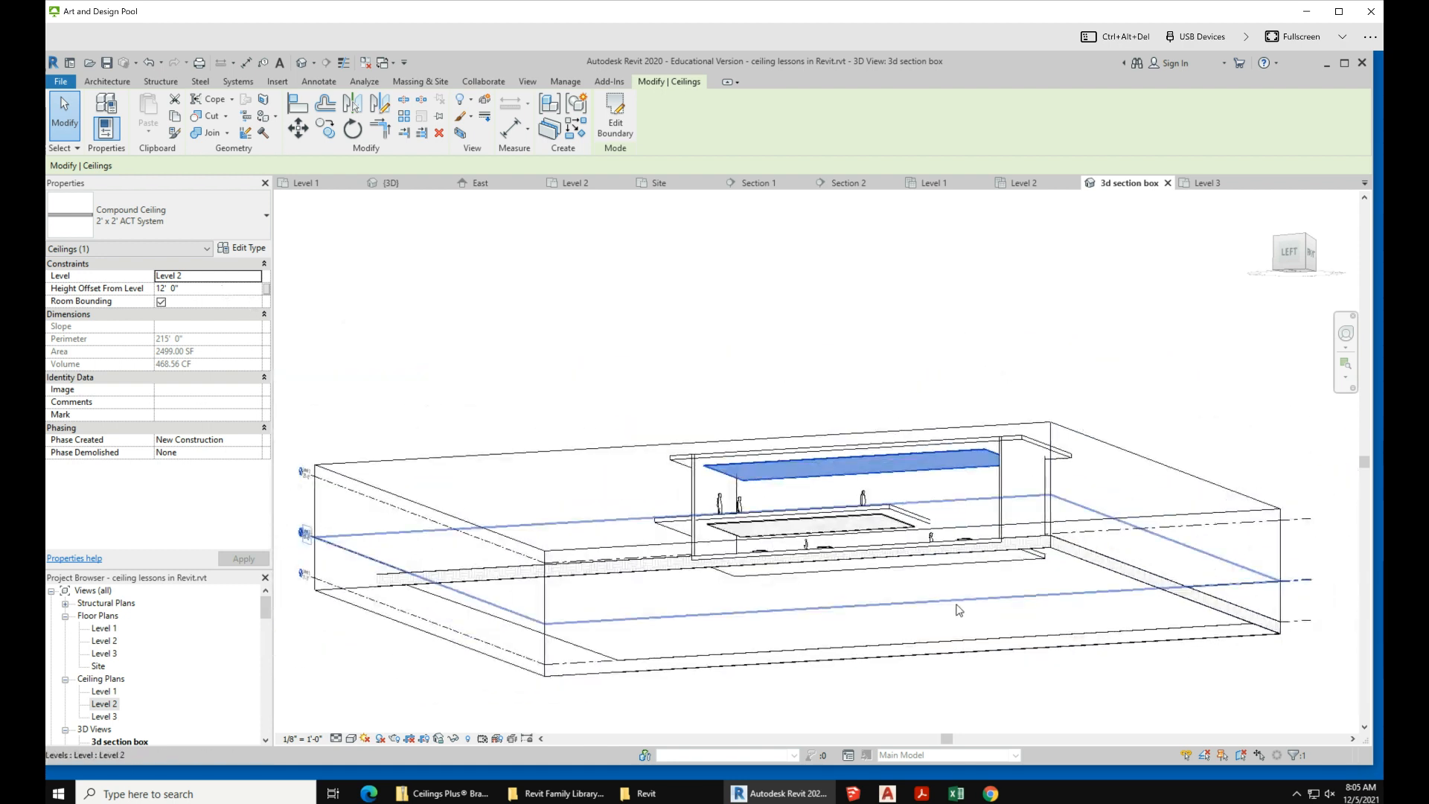
scroll(959, 611, "up", 1)
scroll(936, 567, "down", 1)
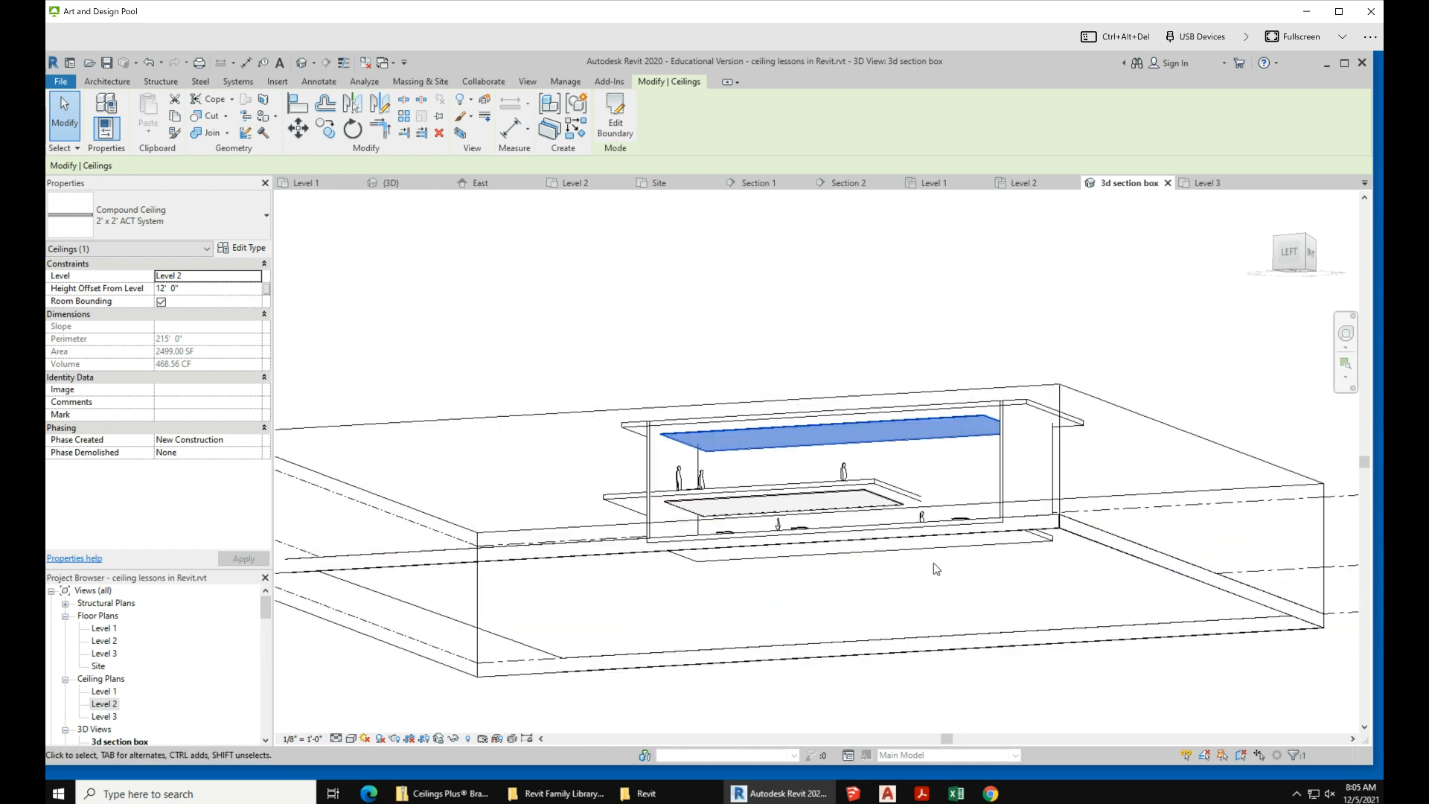
middle_click_drag(942, 564, 931, 676, "shift")
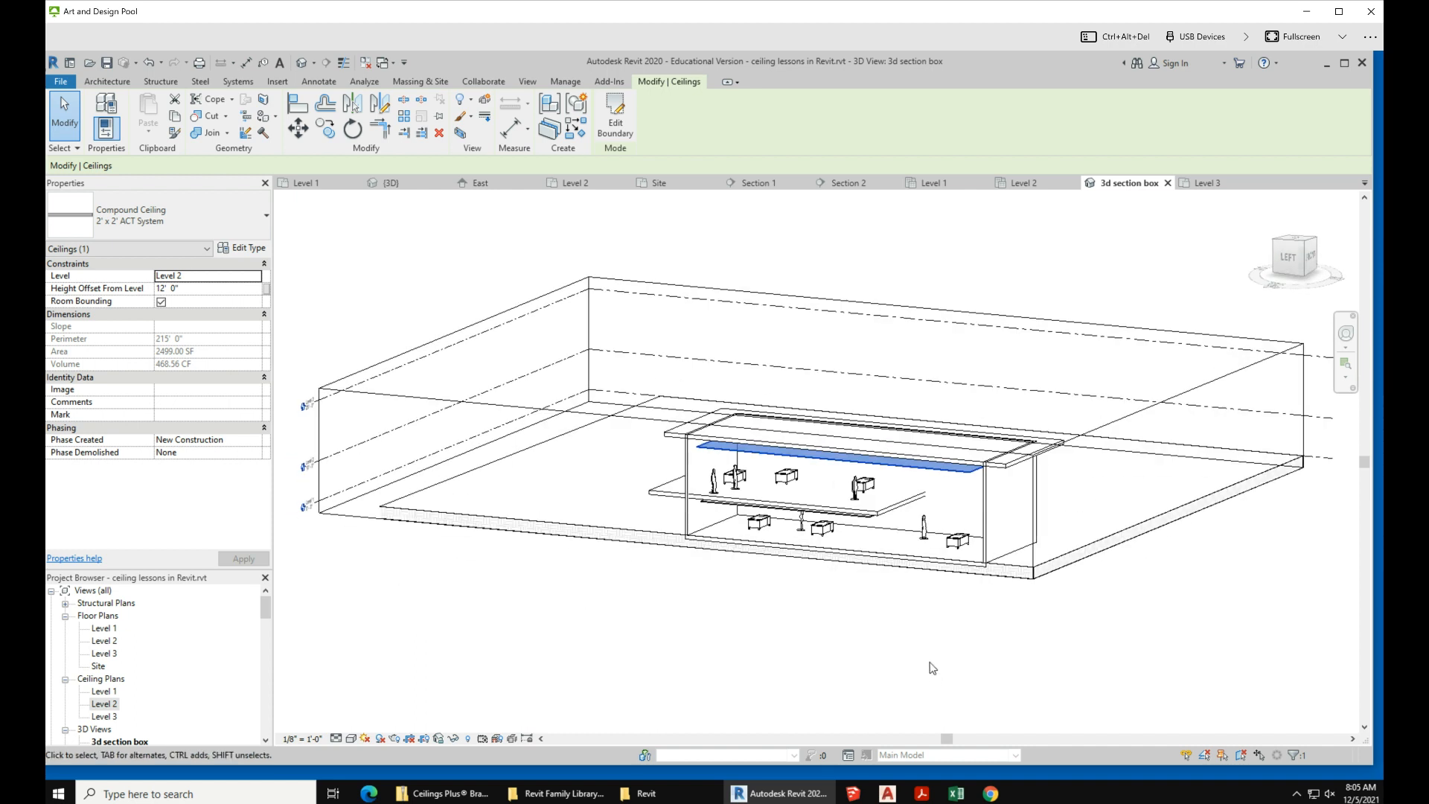
left_click(903, 633)
scroll(863, 584, "up", 2)
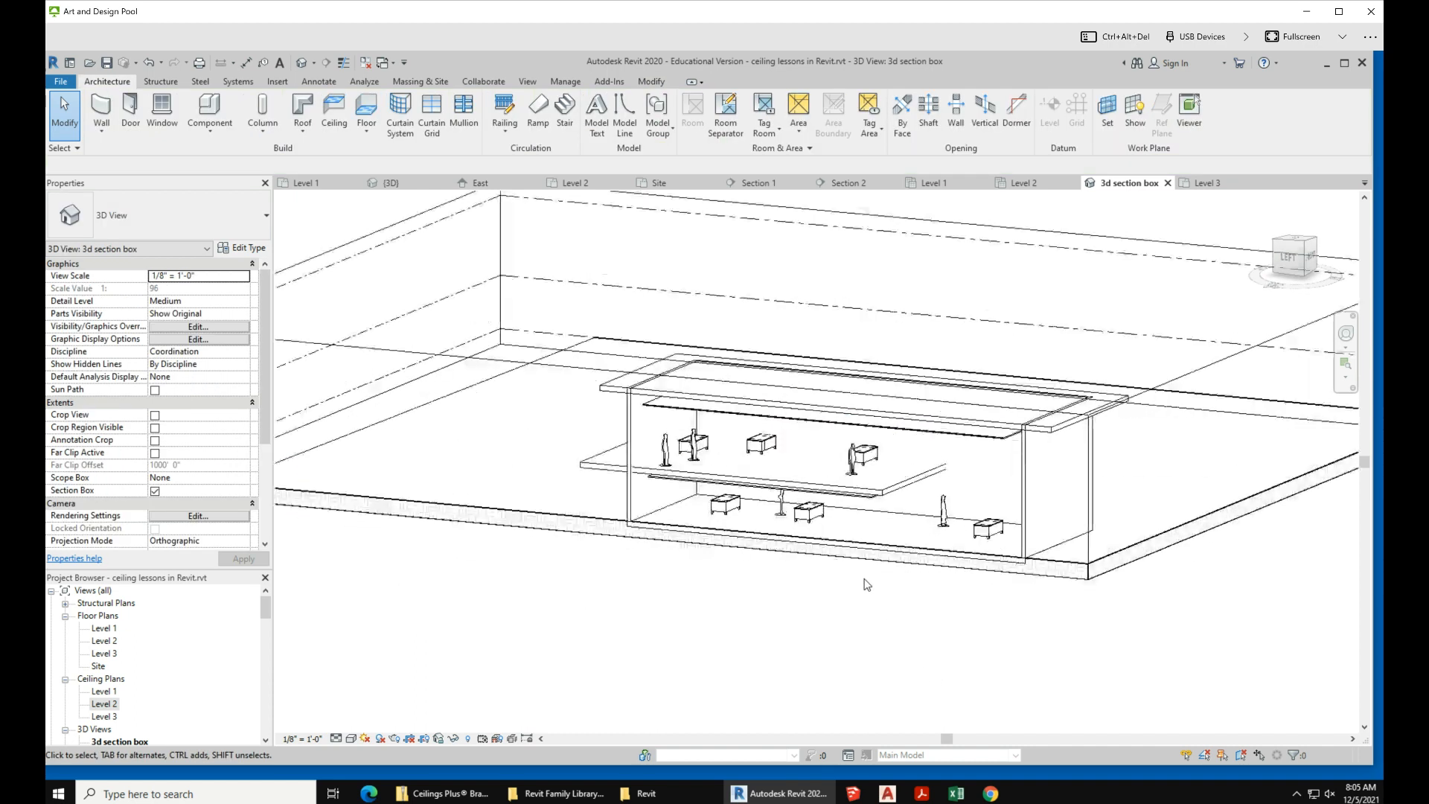
scroll(736, 564, "down", 2)
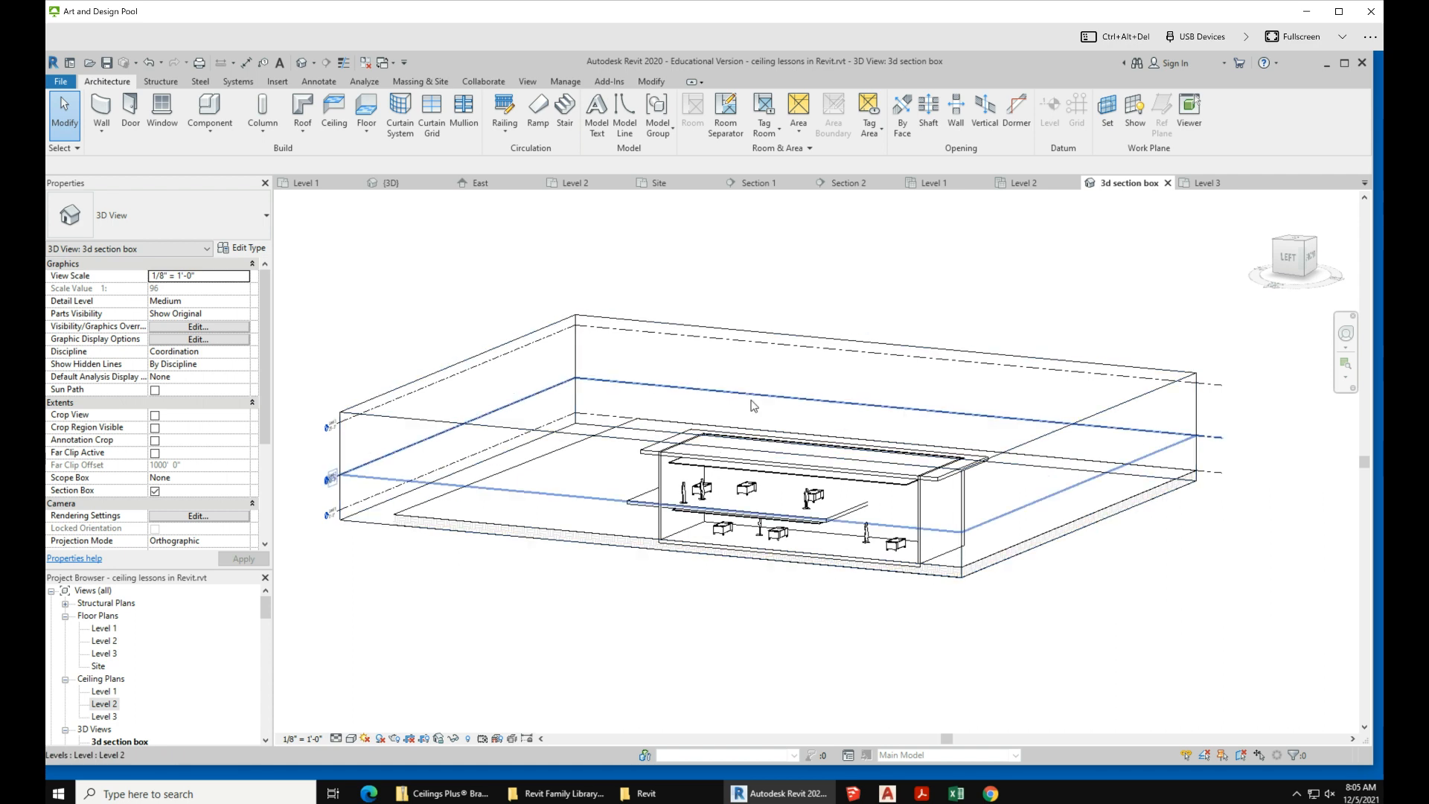
left_click(843, 361)
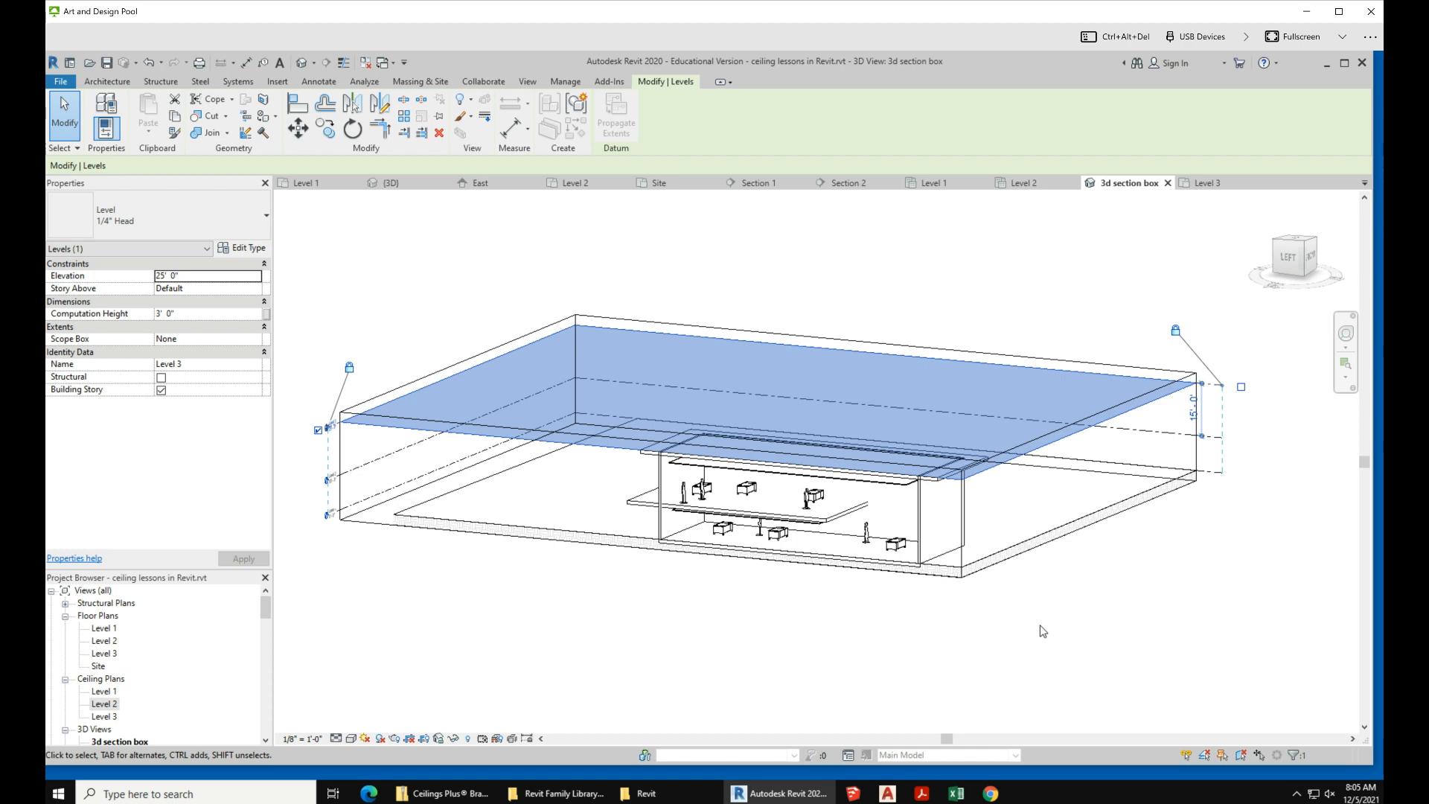
left_click(1077, 635)
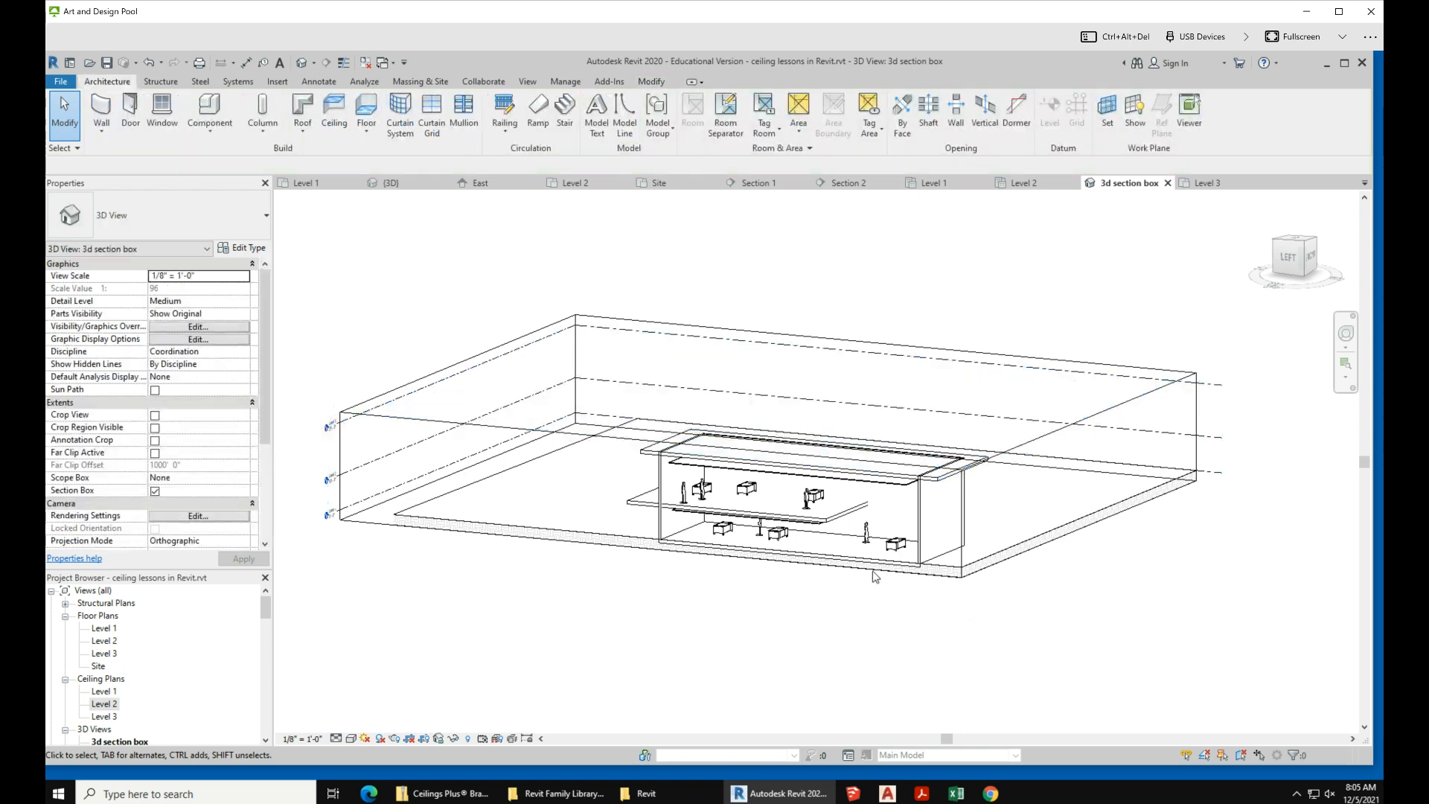
scroll(747, 514, "up", 4)
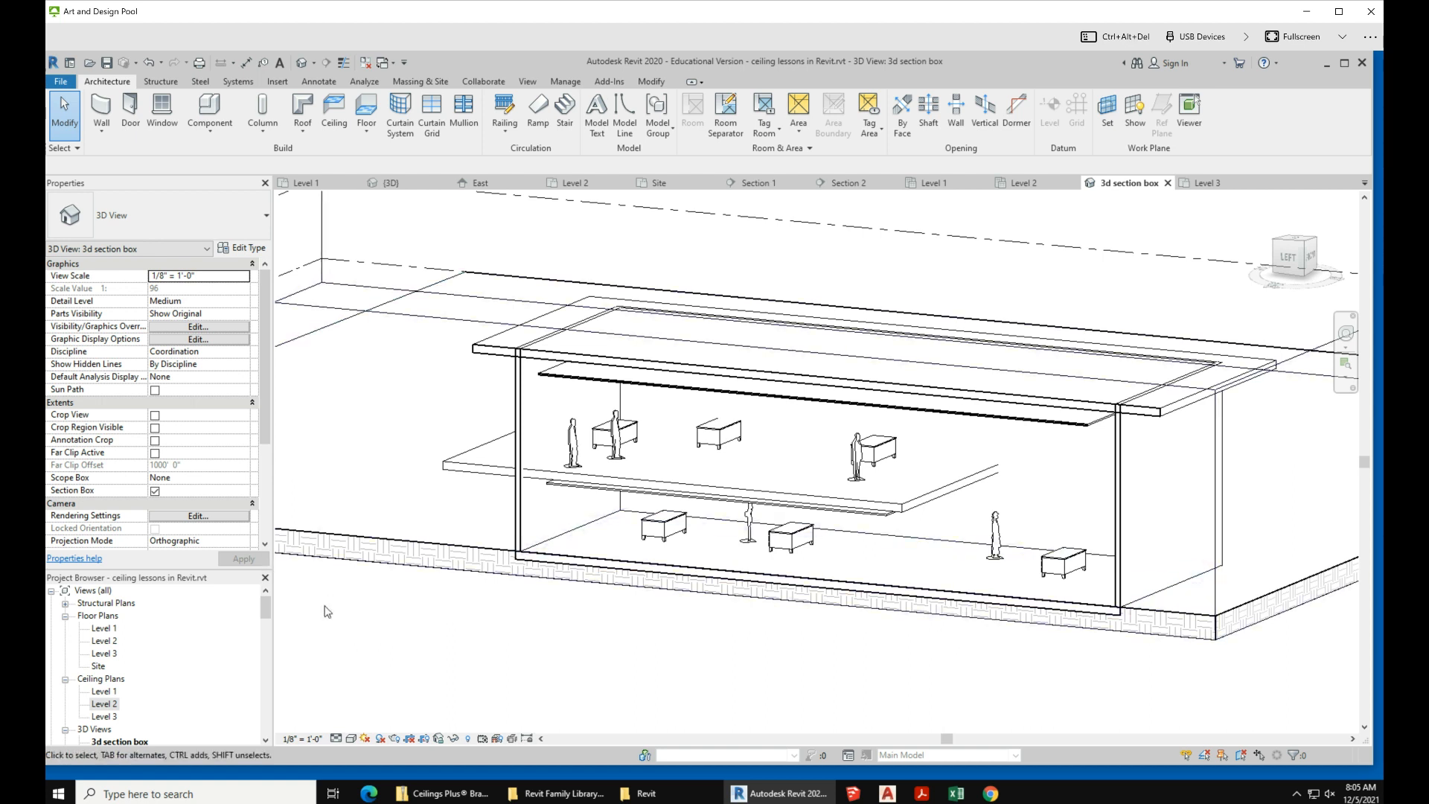
- Open the Level 1 ceiling plan and look through the families already loaded in the project
double_click(104, 692)
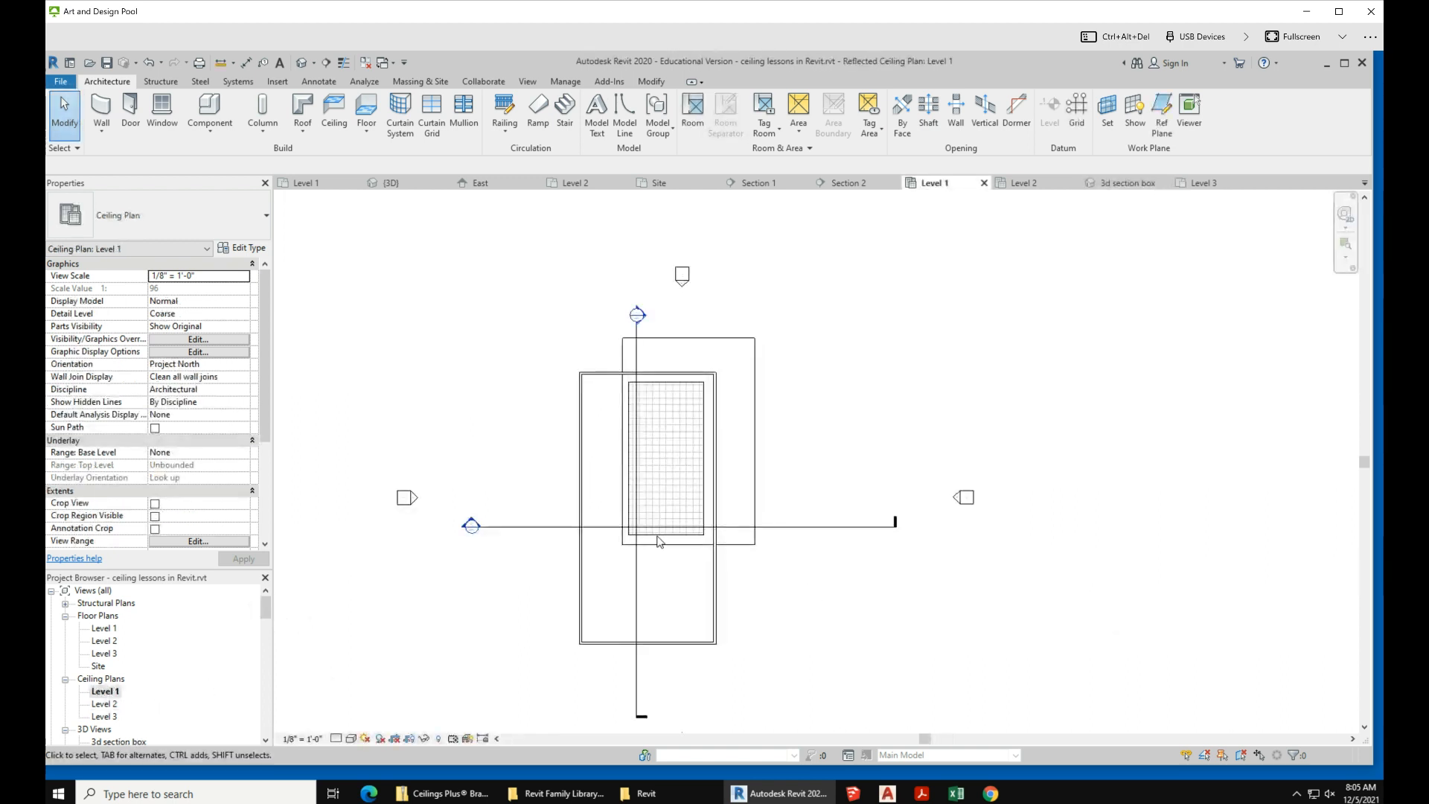
scroll(560, 382, "up", 2)
scroll(565, 385, "up", 1)
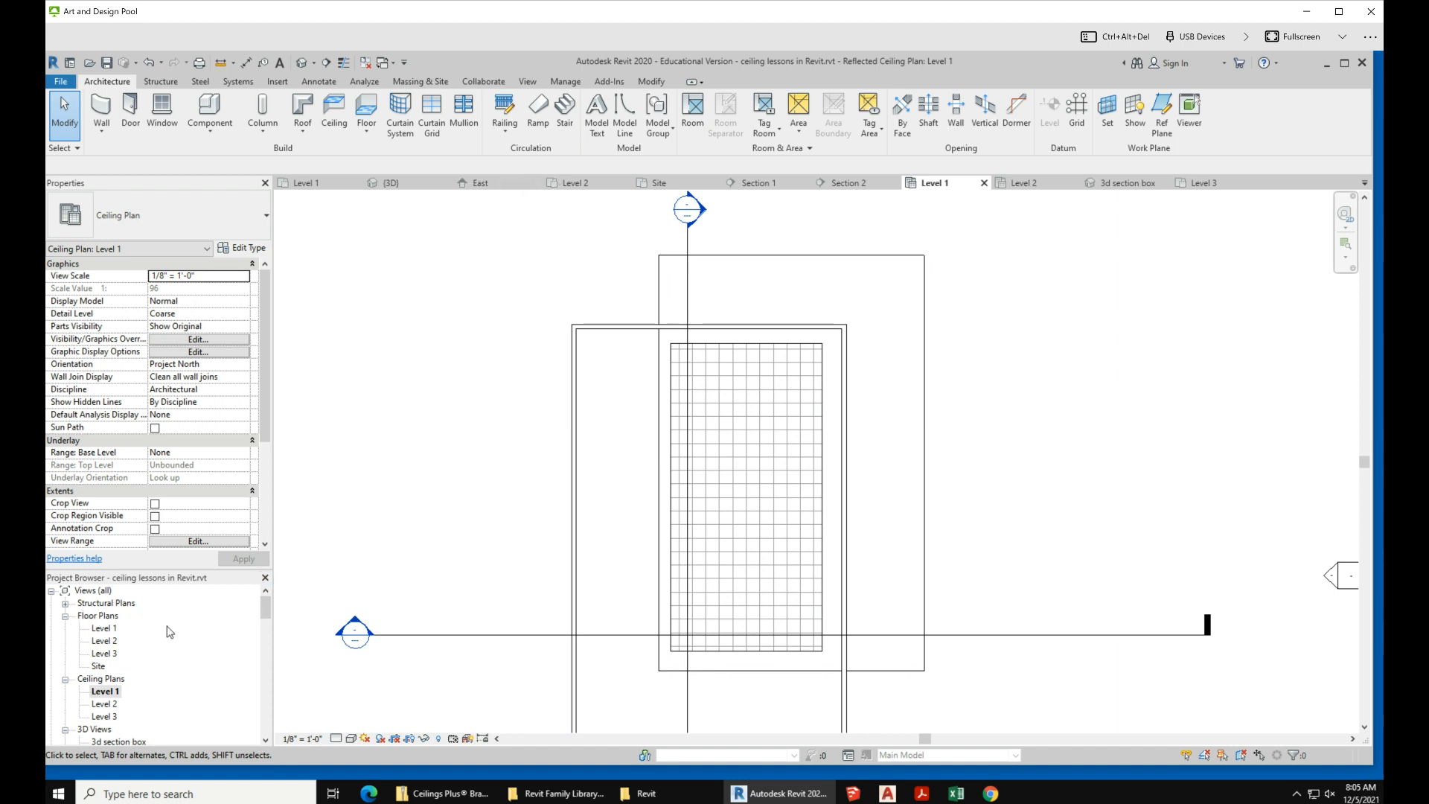
left_click_drag(267, 614, 275, 714)
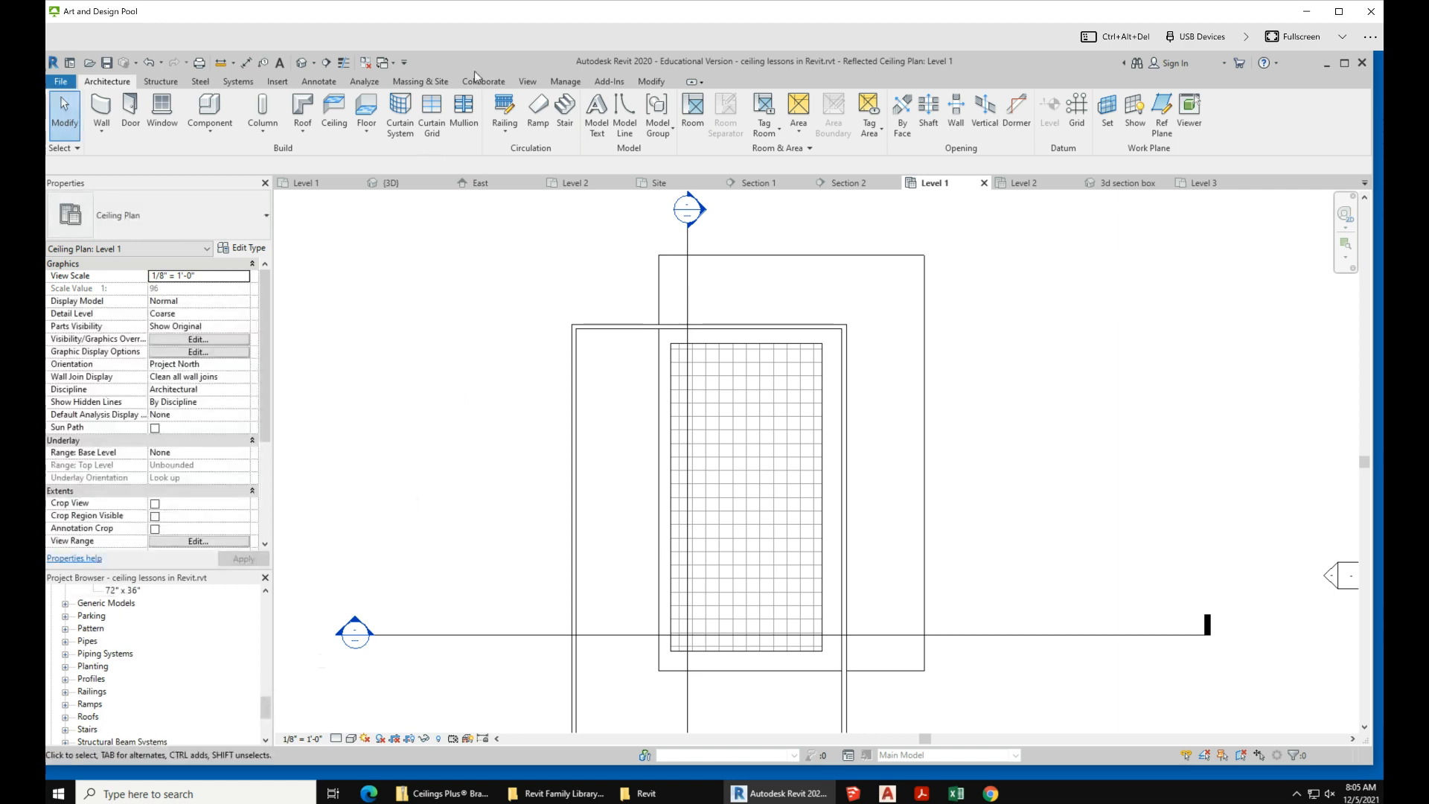
- Start loading a family and browse the US Imperial library to the Lighting > MEP > Internal folder
left_click(277, 81)
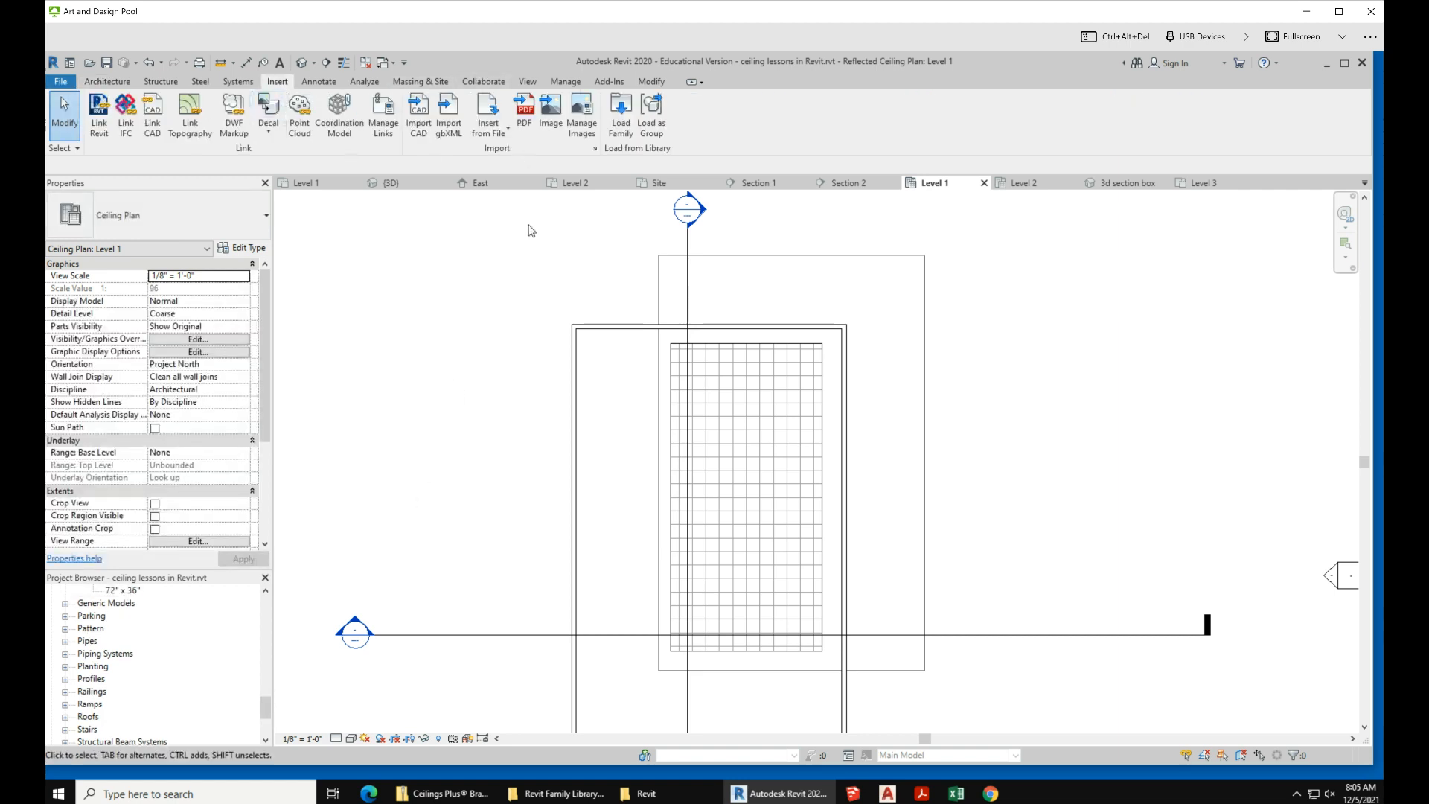
left_click(622, 128)
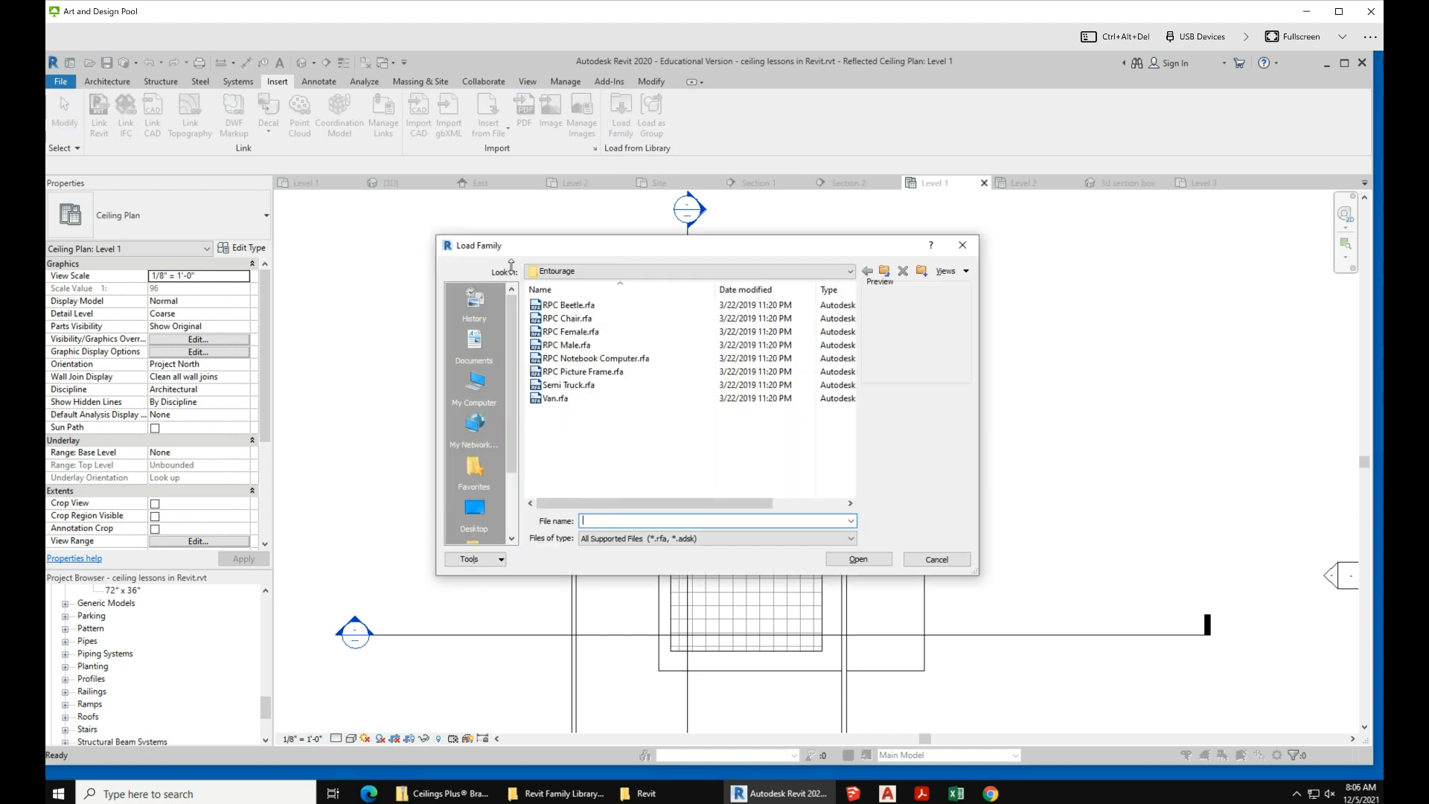
left_click(707, 271)
left_click(637, 463)
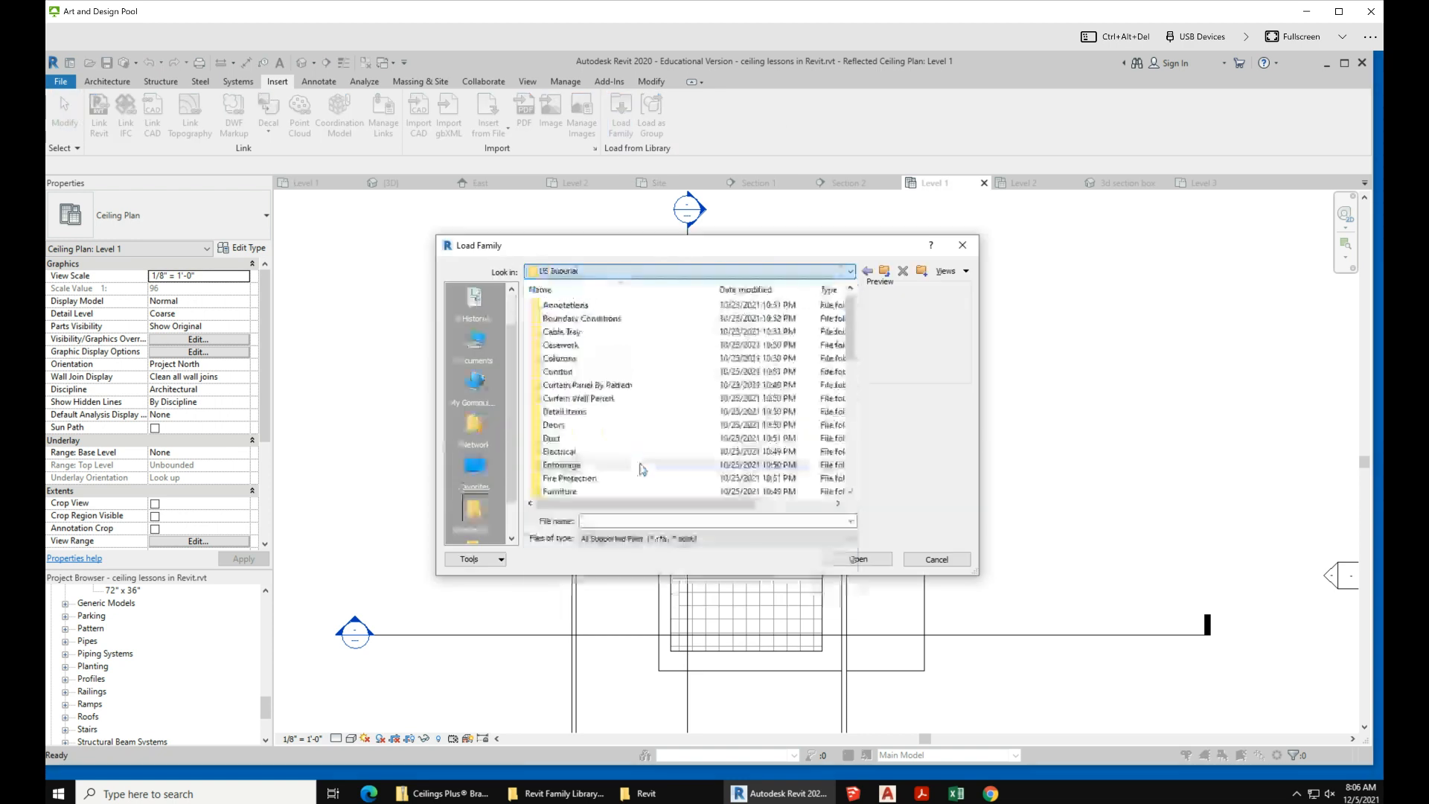
scroll(645, 469, "down", 3)
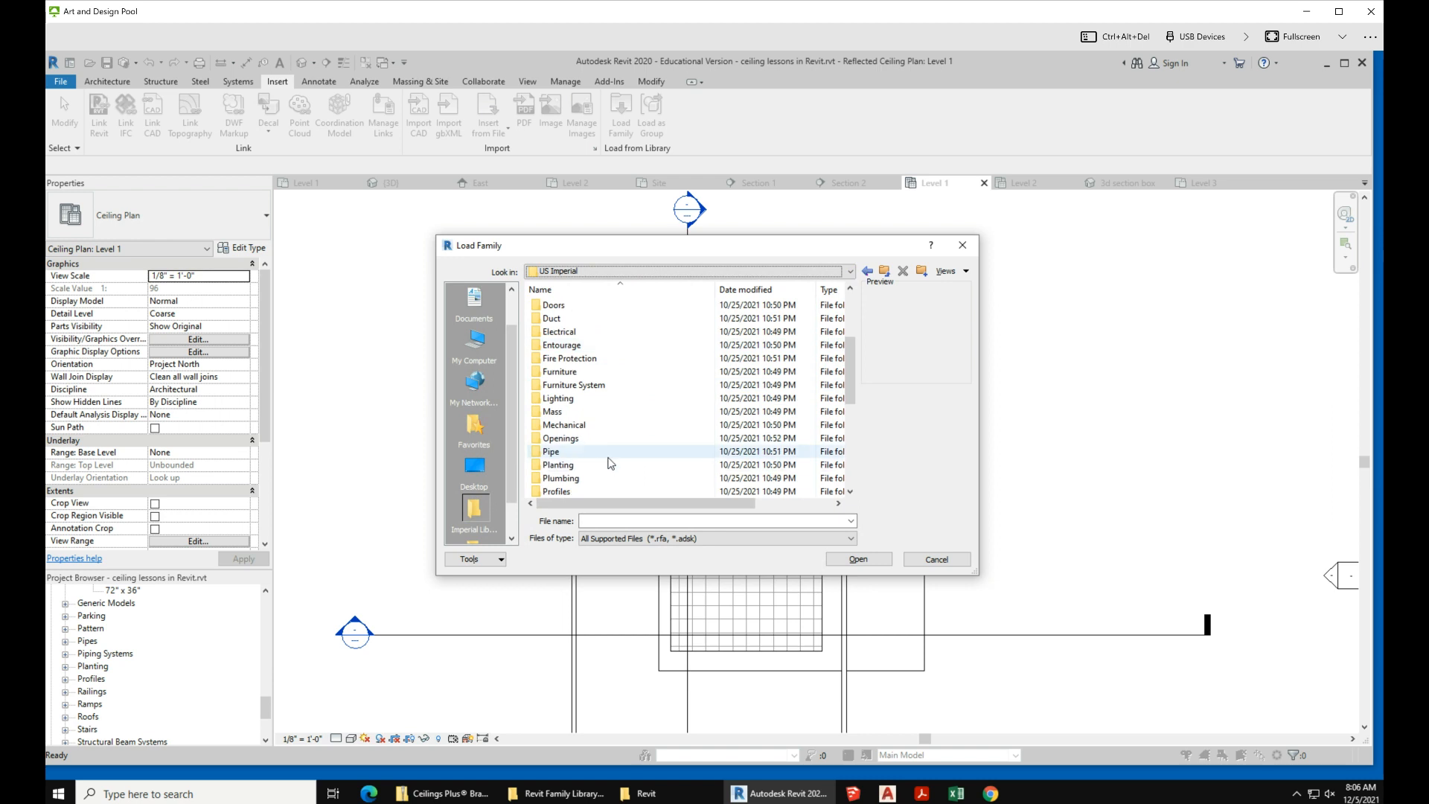
scroll(610, 461, "down", 4)
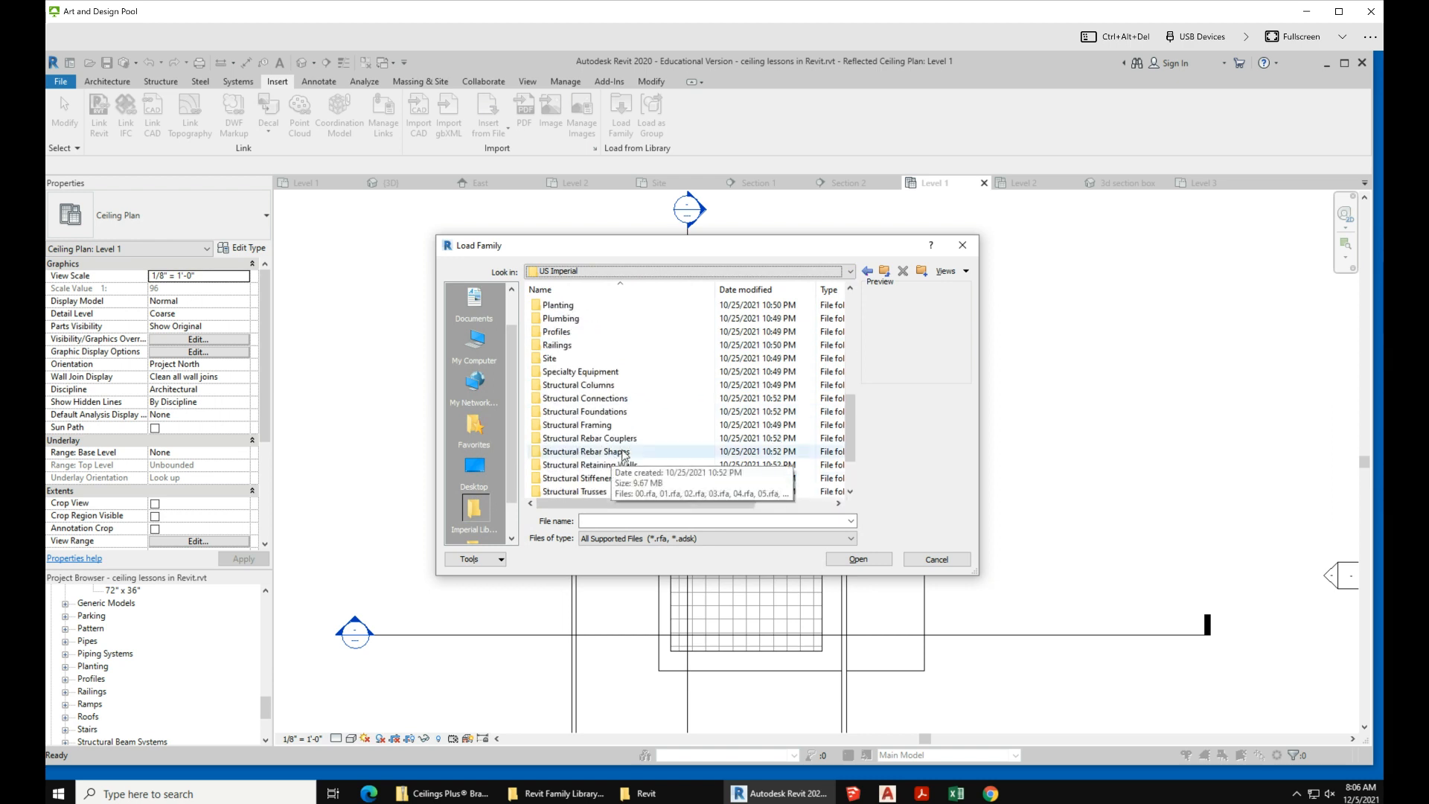
scroll(624, 450, "up", 2)
double_click(591, 334)
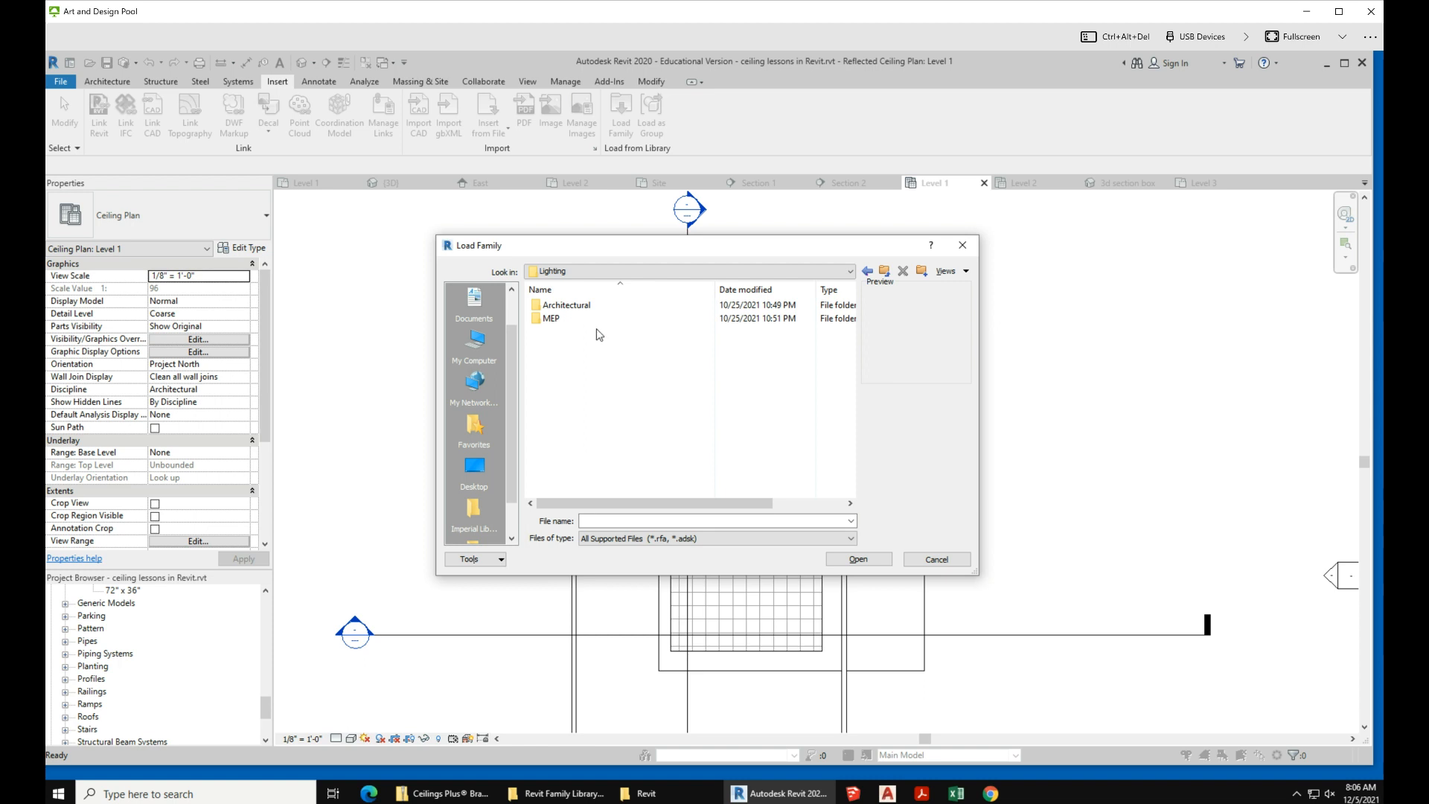
double_click(569, 306)
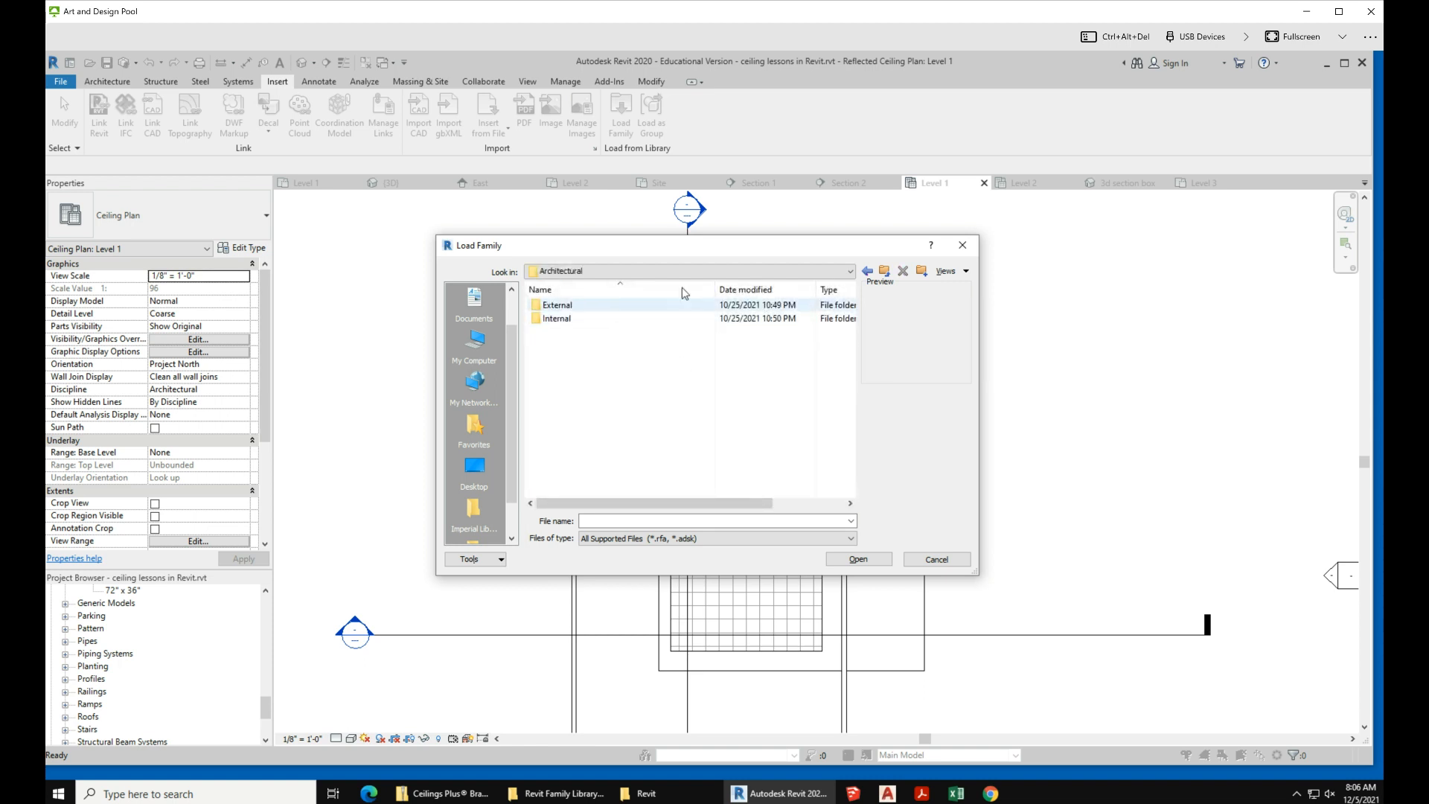
left_click(884, 272)
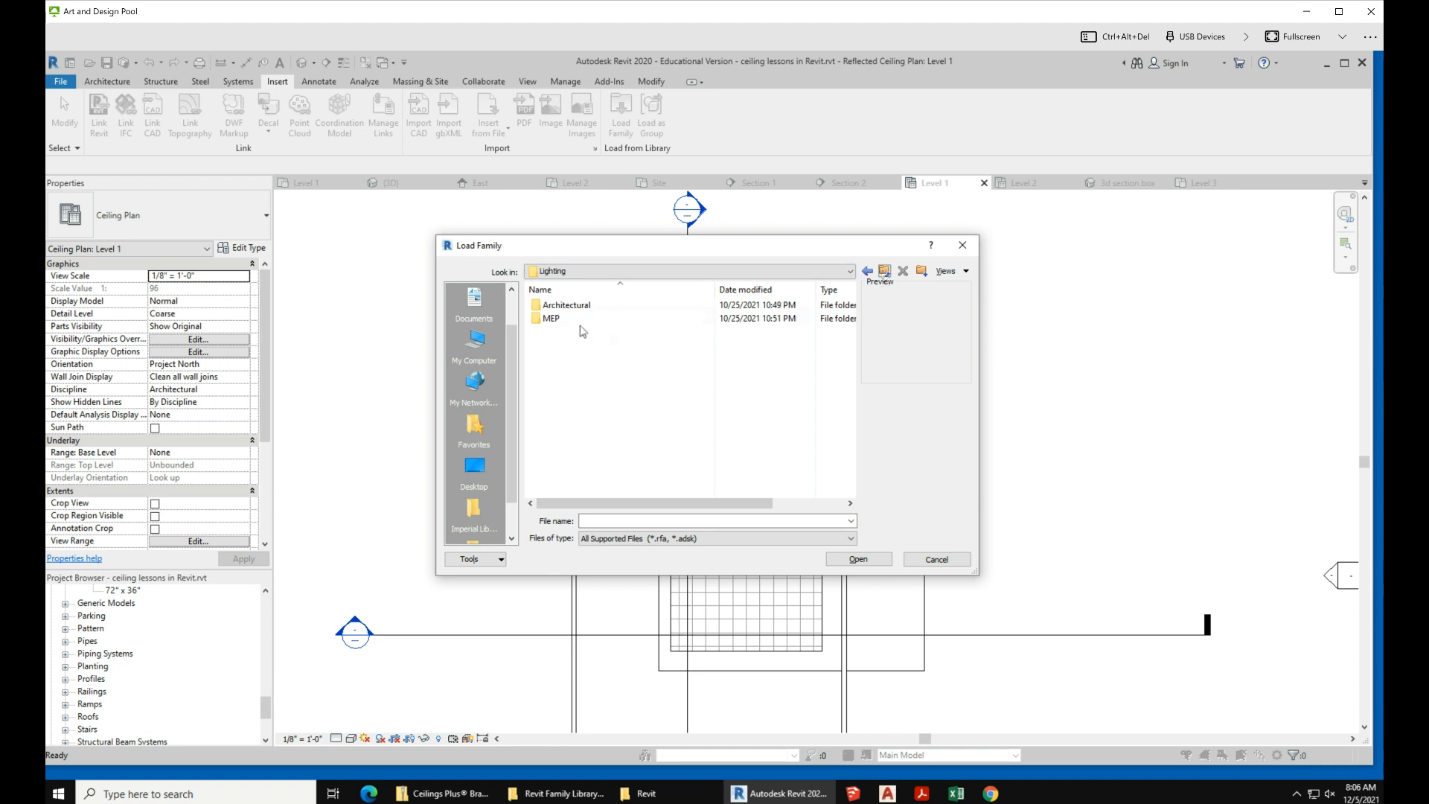
double_click(582, 319)
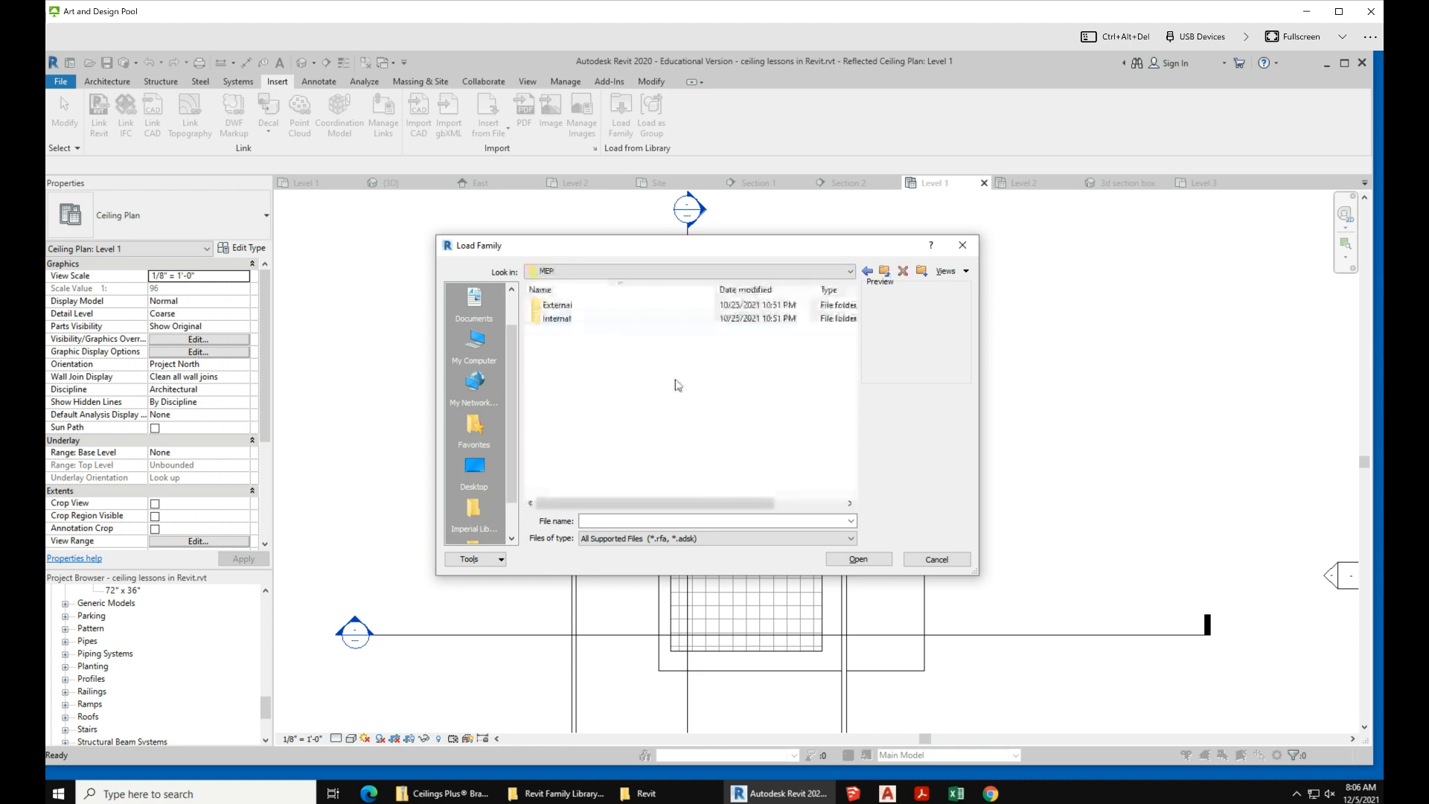
double_click(594, 319)
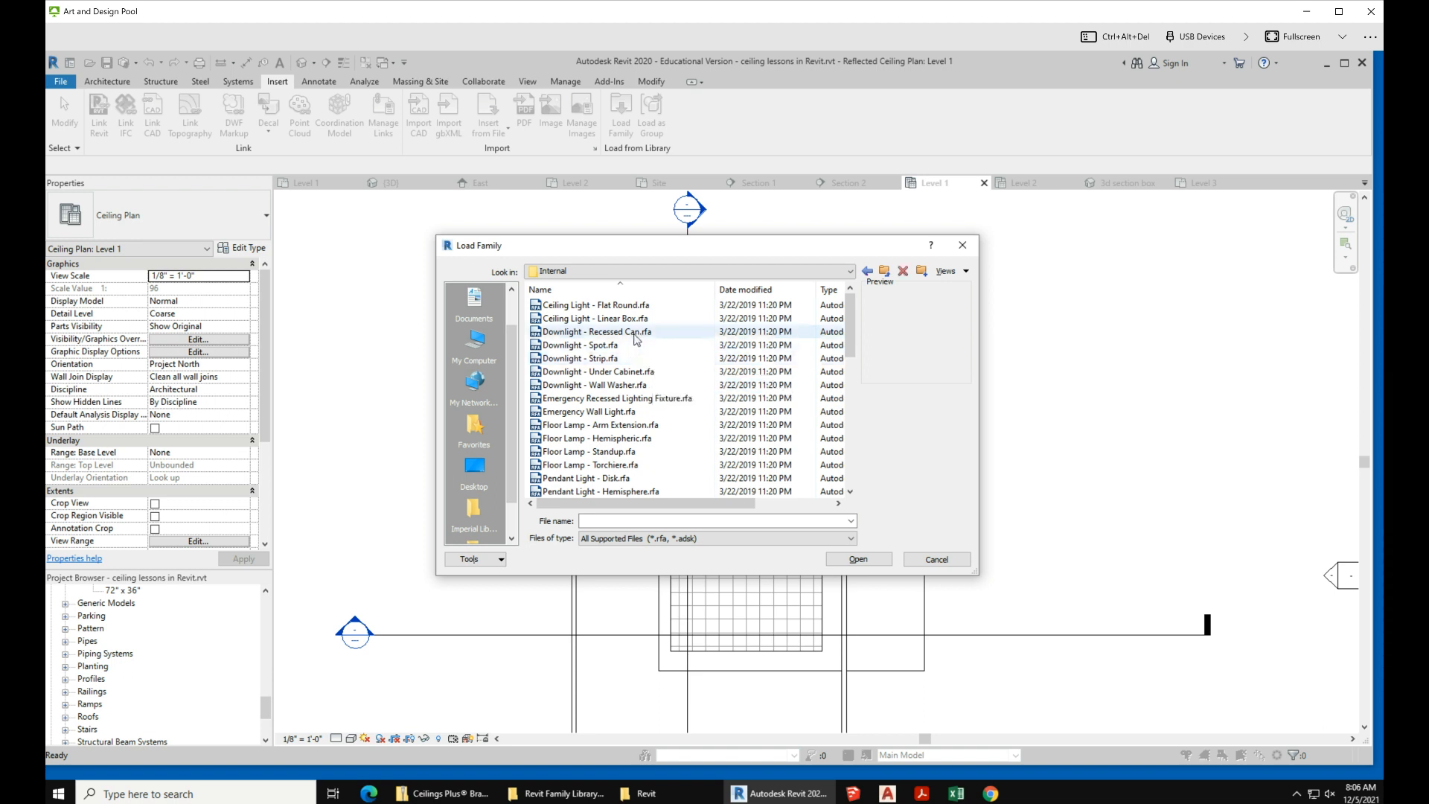
- Preview the internal light families and load Troffer Light - 2x2 Parabolic.rfa into the project
left_click(635, 333)
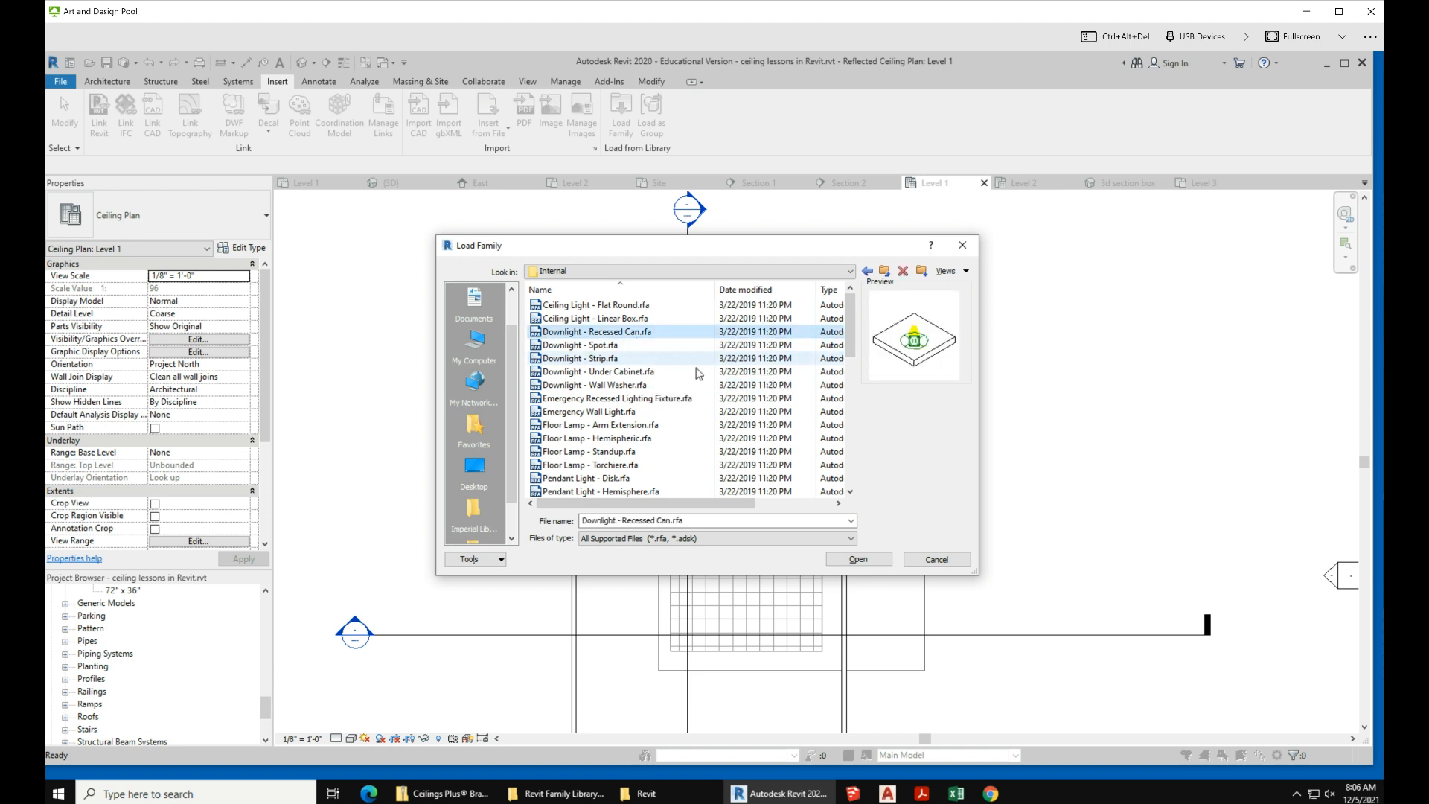
left_click(627, 386)
scroll(696, 398, "down", 3)
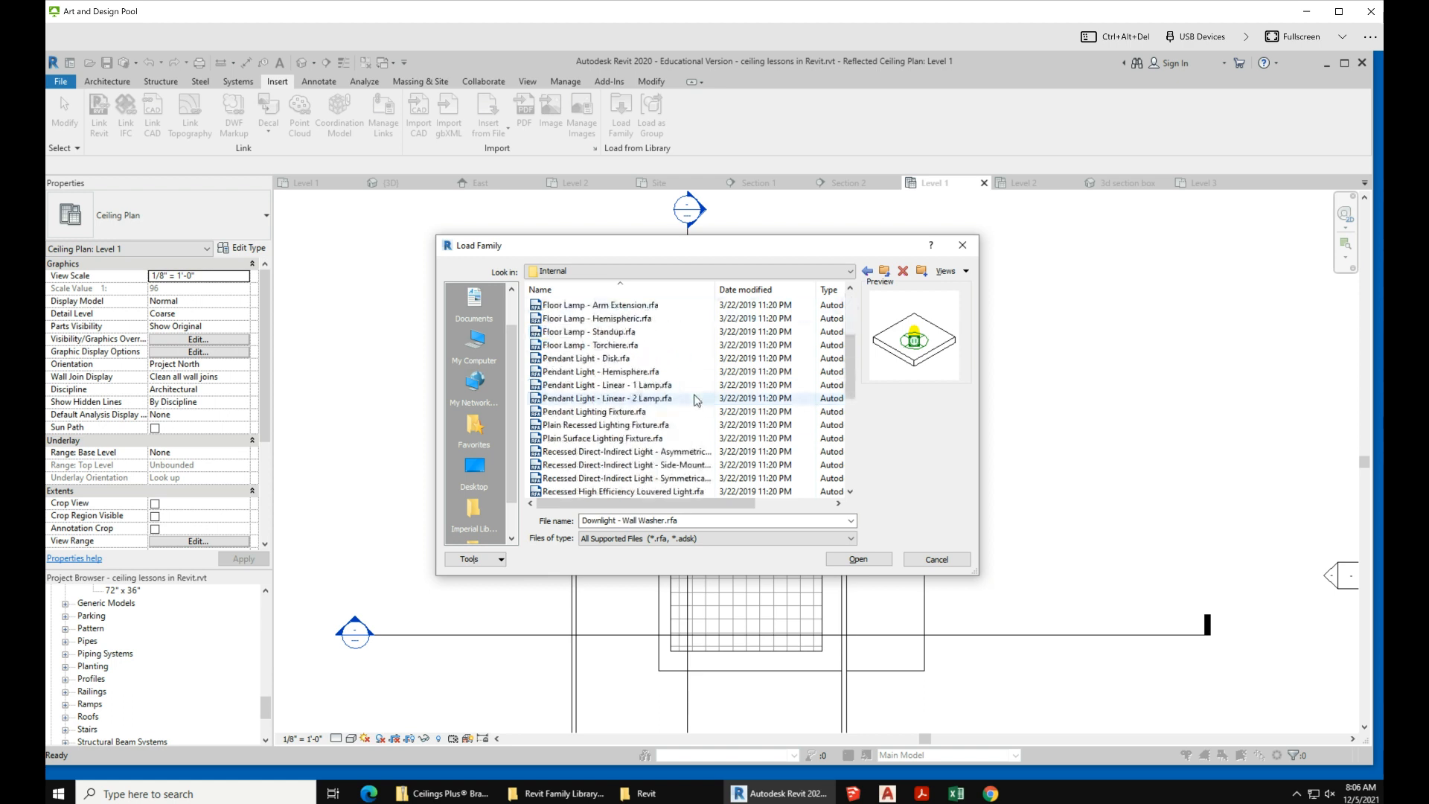
scroll(696, 400, "down", 3)
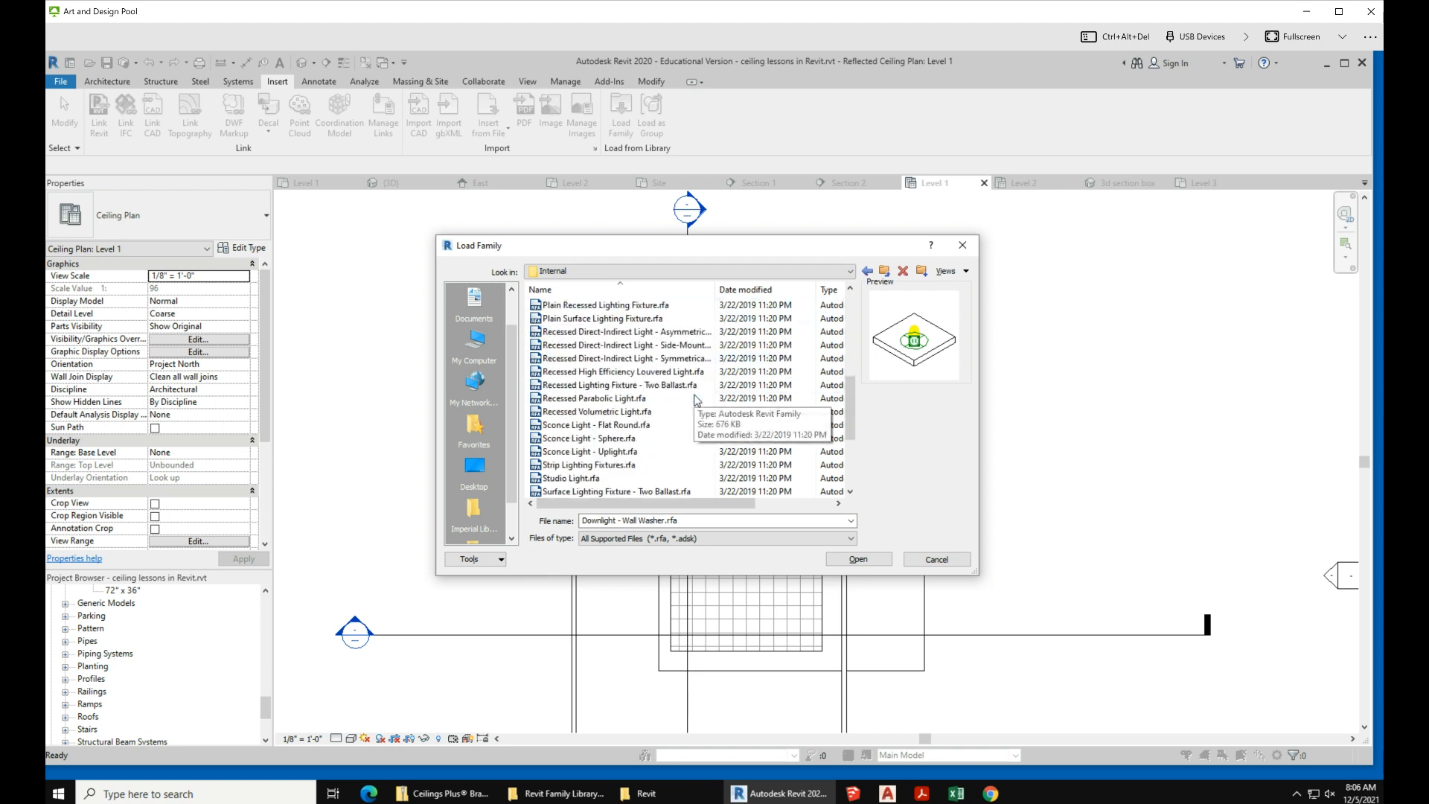
scroll(696, 400, "down", 2)
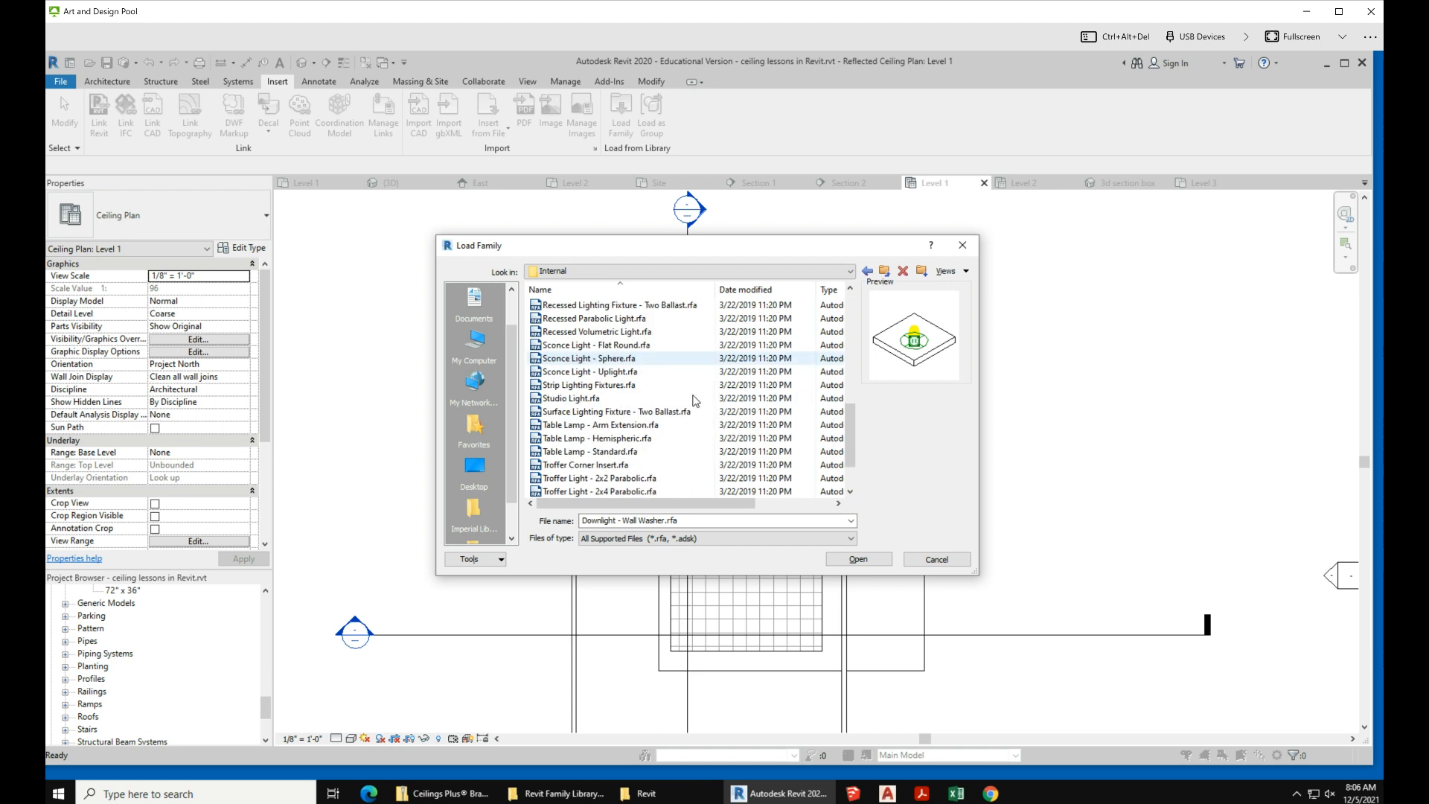
left_click(649, 478)
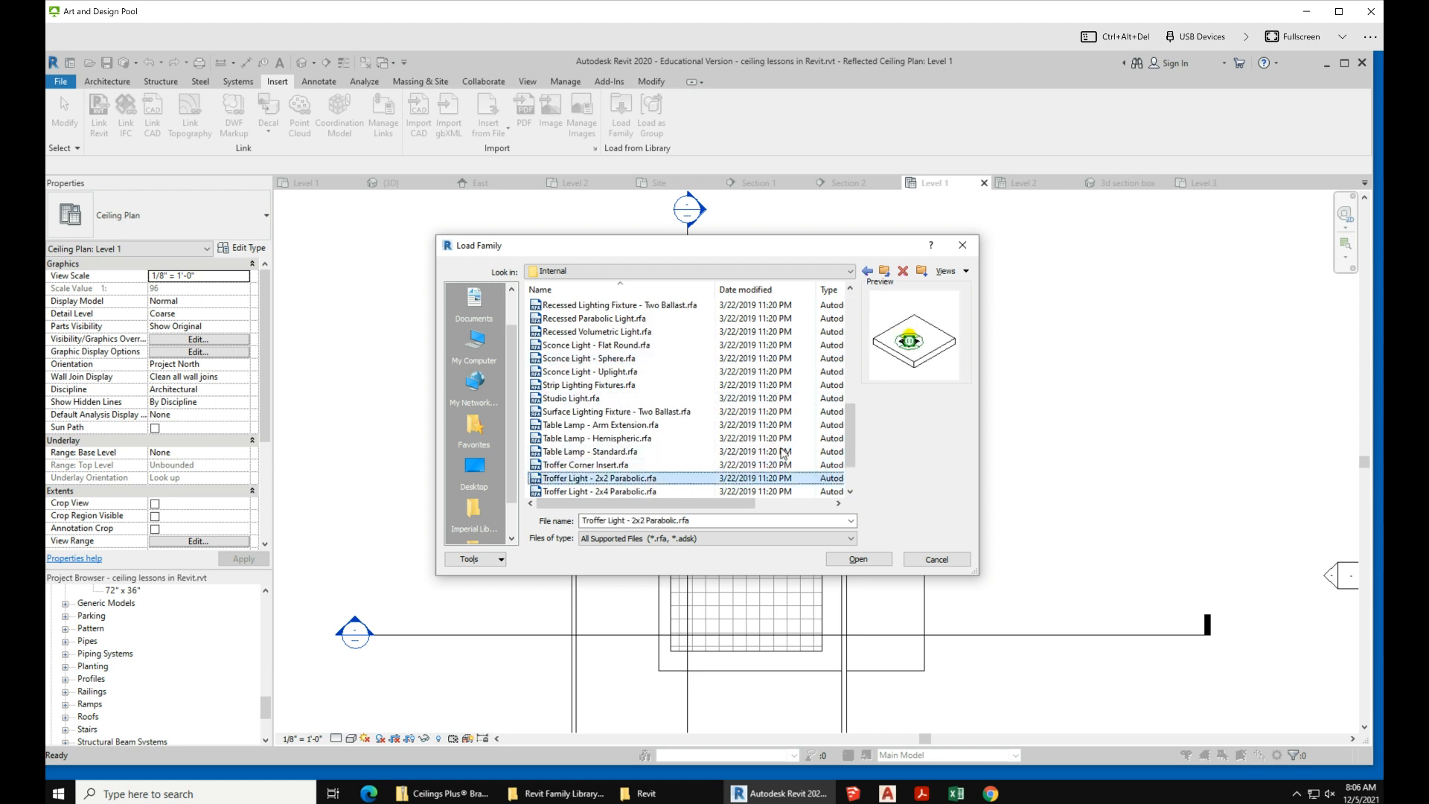
left_click(858, 559)
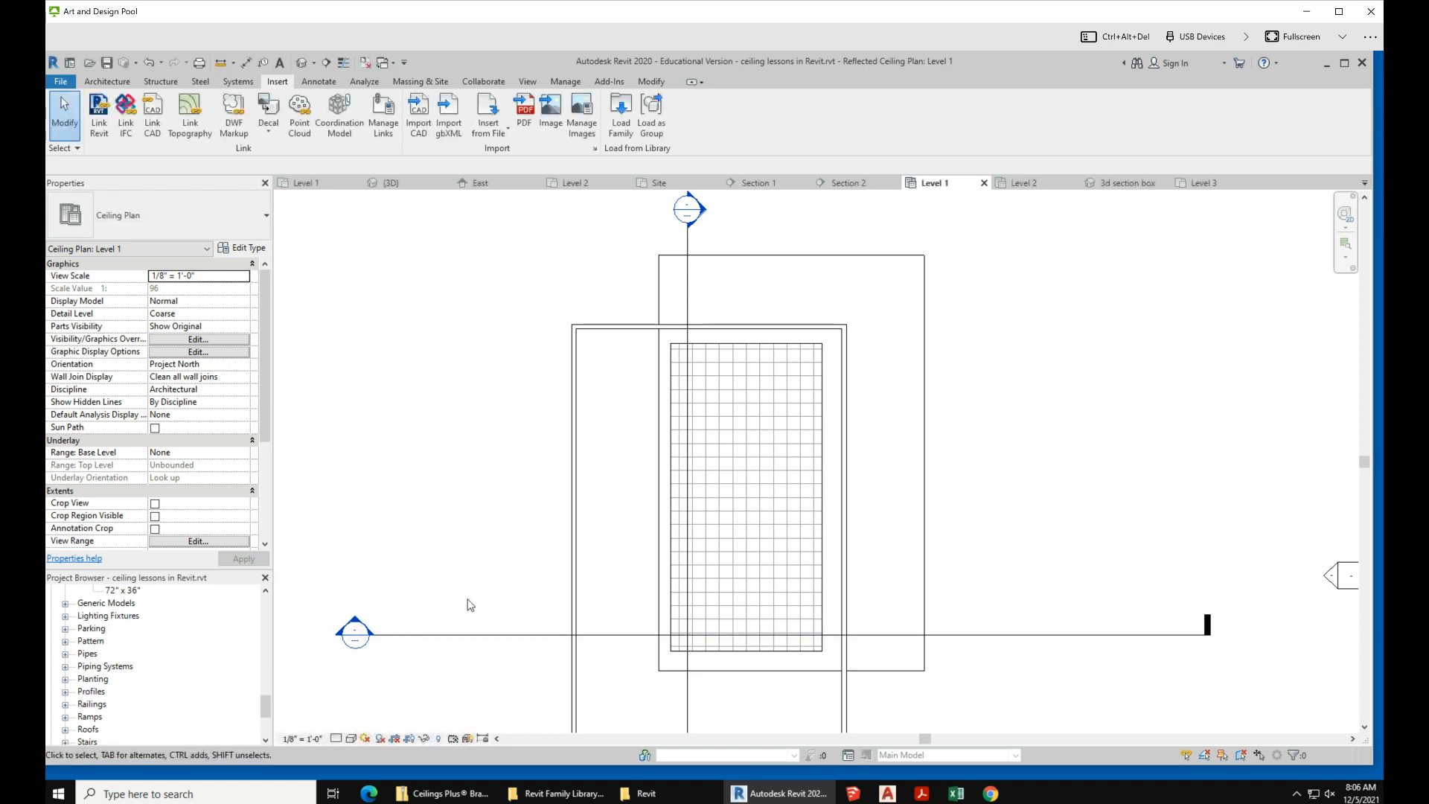
- Start placing a lighting fixture of type Troffer Light - 2x2 Parabolic 2'x2'(2 Lamp) - 120V, hosted on a face instead of a vertical face
scroll(586, 509, "down", 1)
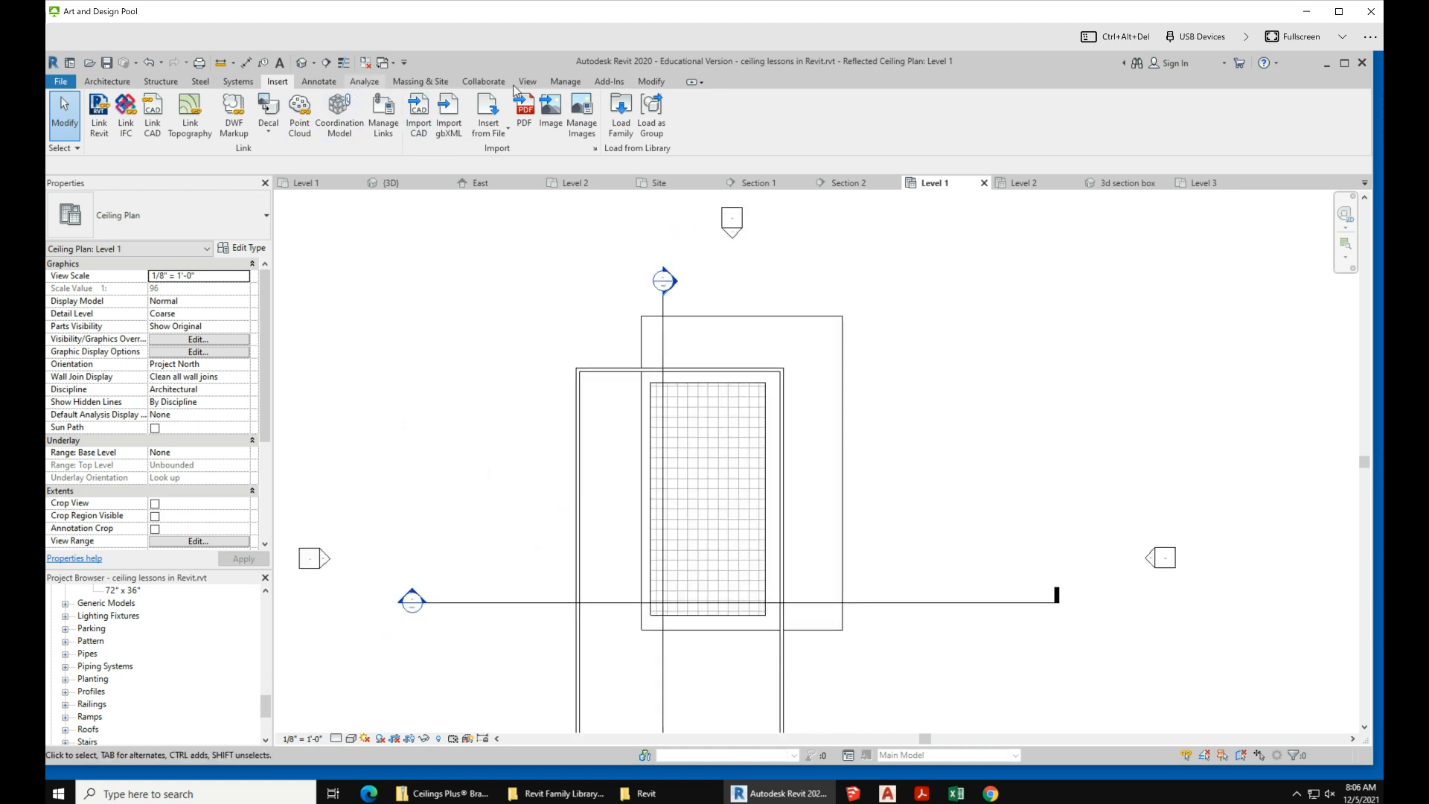
left_click(236, 82)
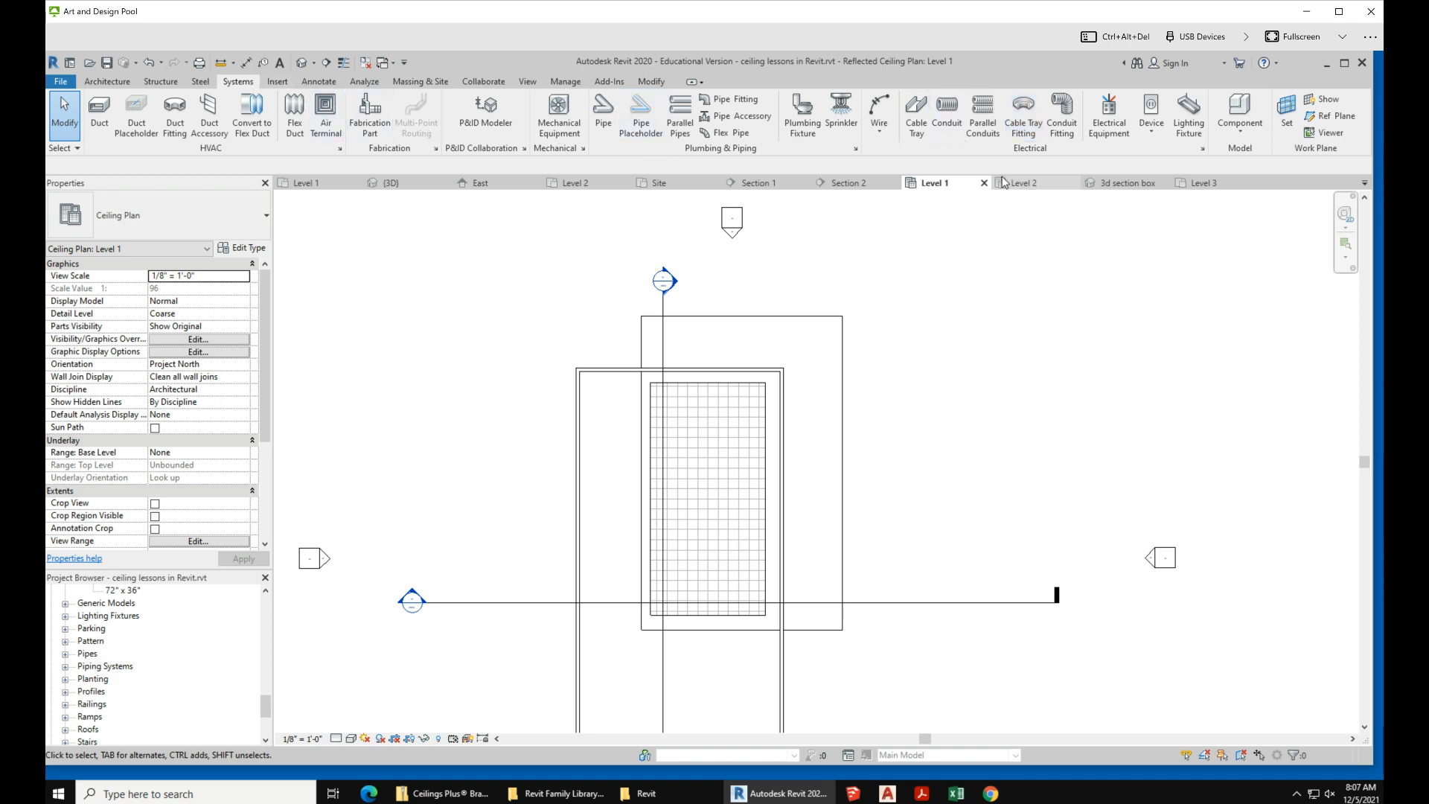
left_click(1183, 115)
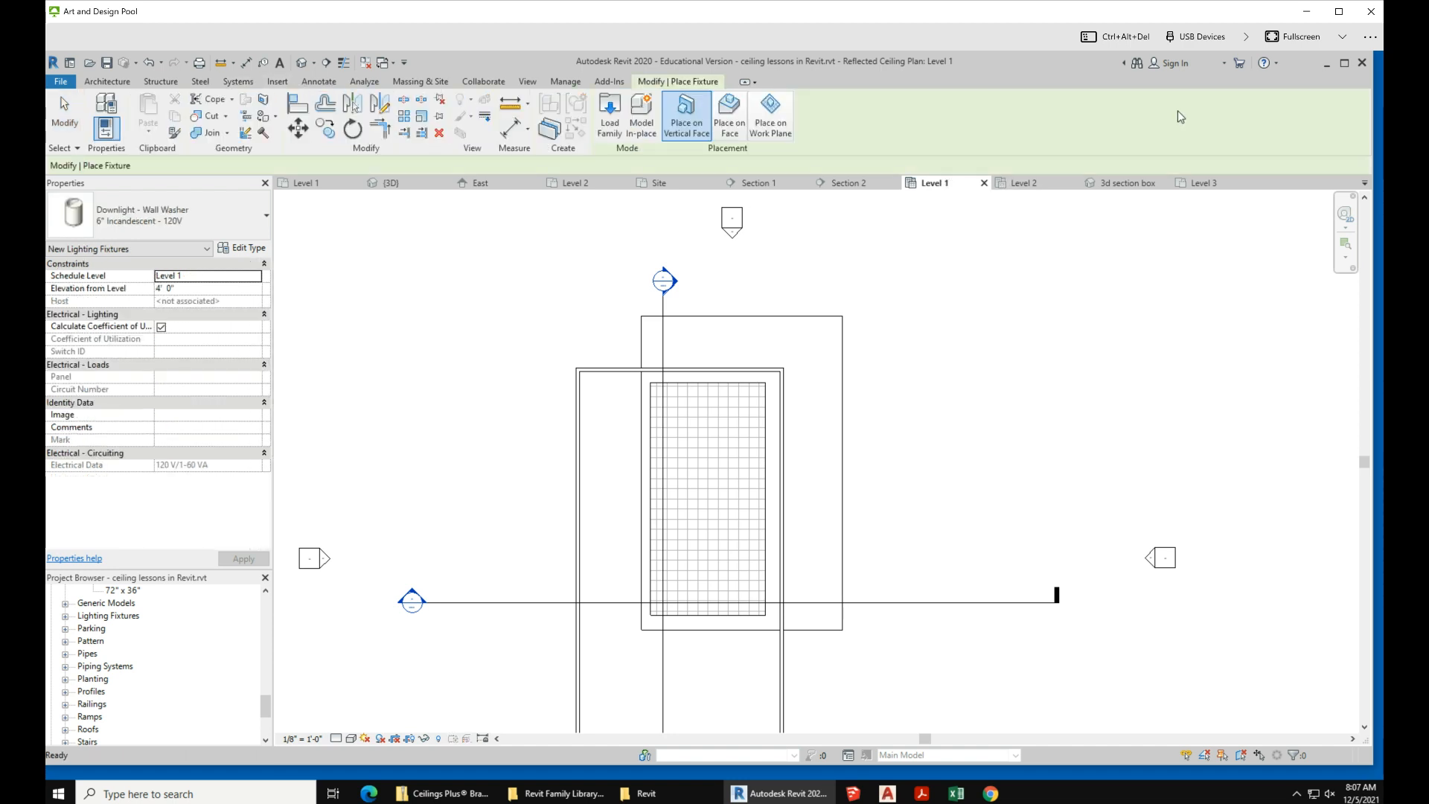
left_click(187, 218)
scroll(187, 390, "down", 1)
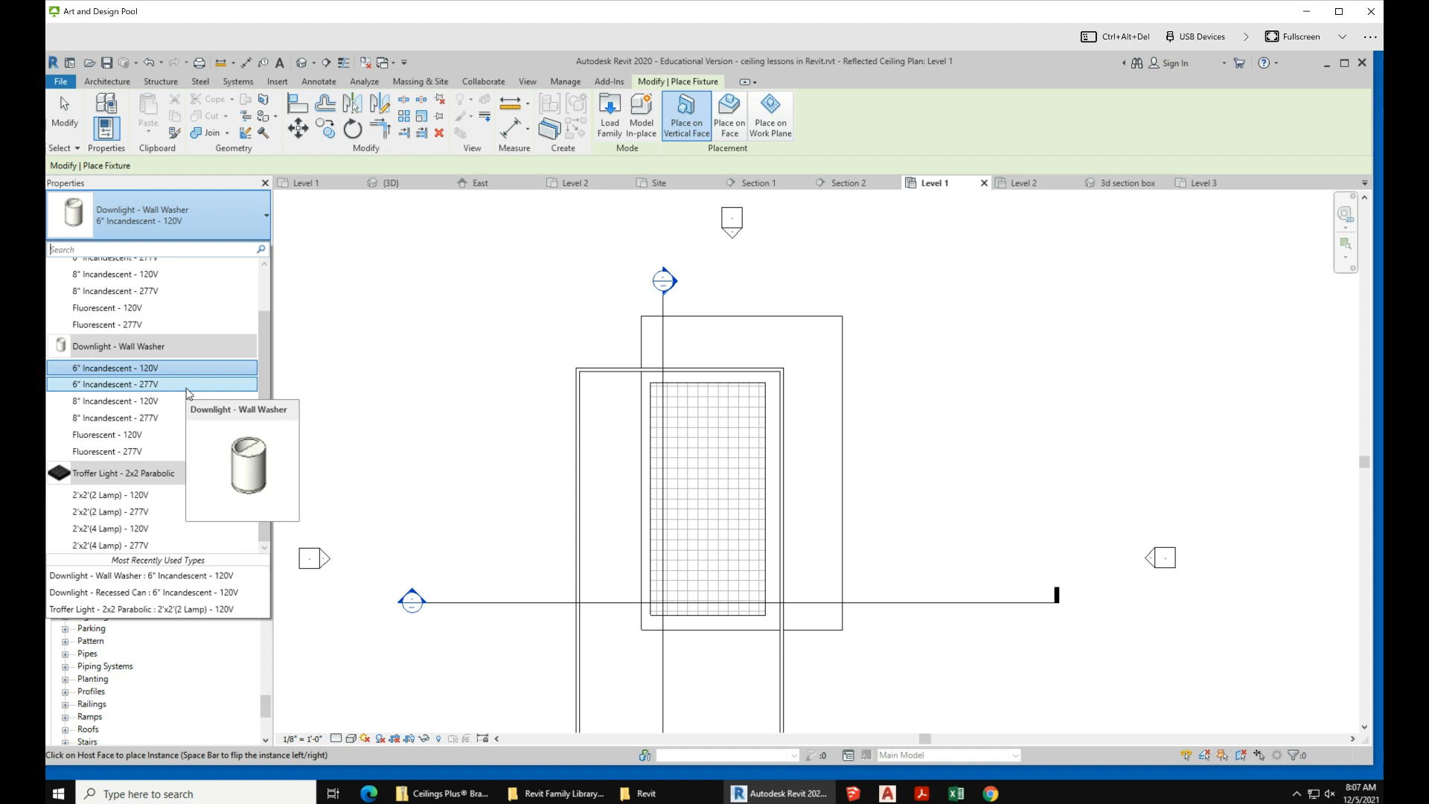
left_click(138, 495)
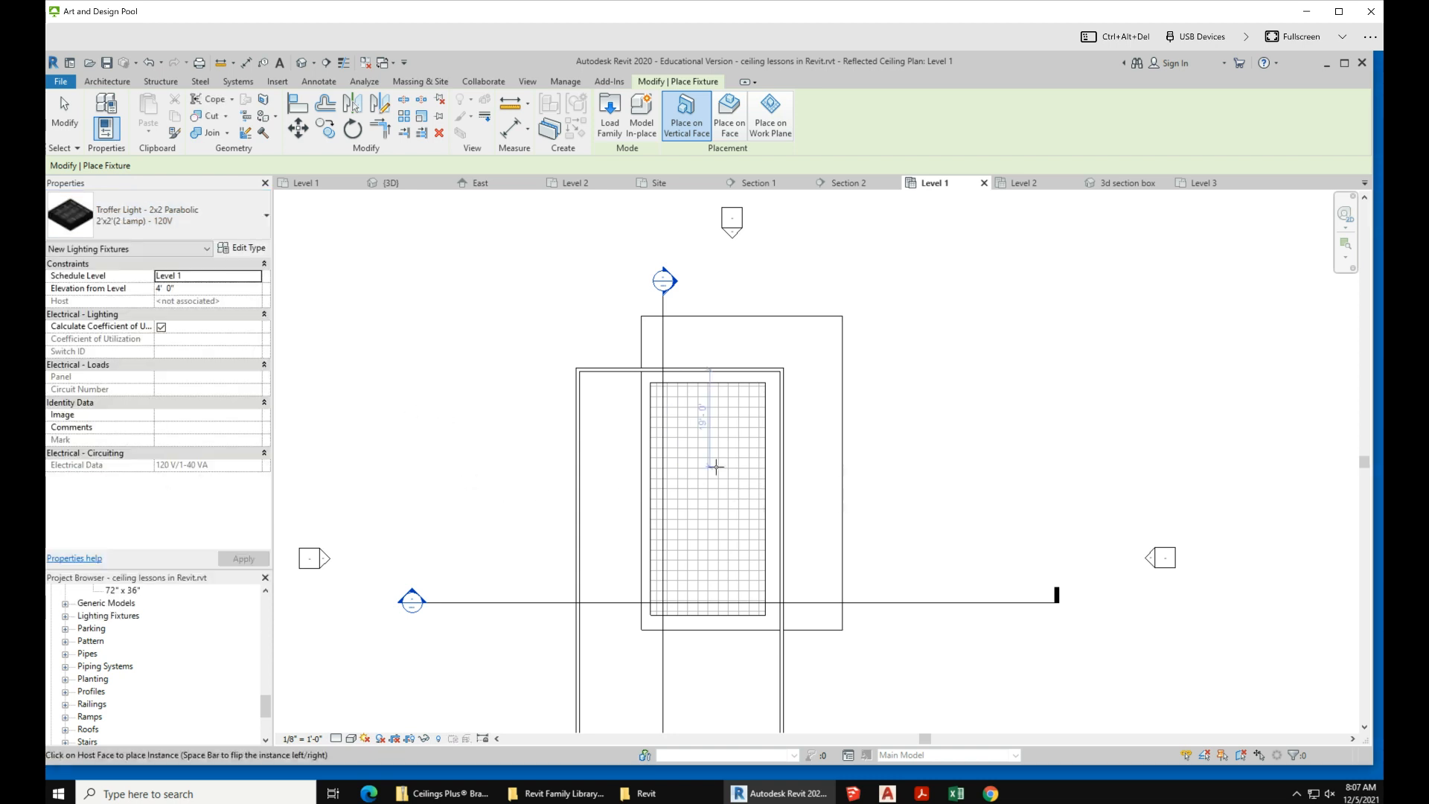
scroll(706, 469, "up", 2)
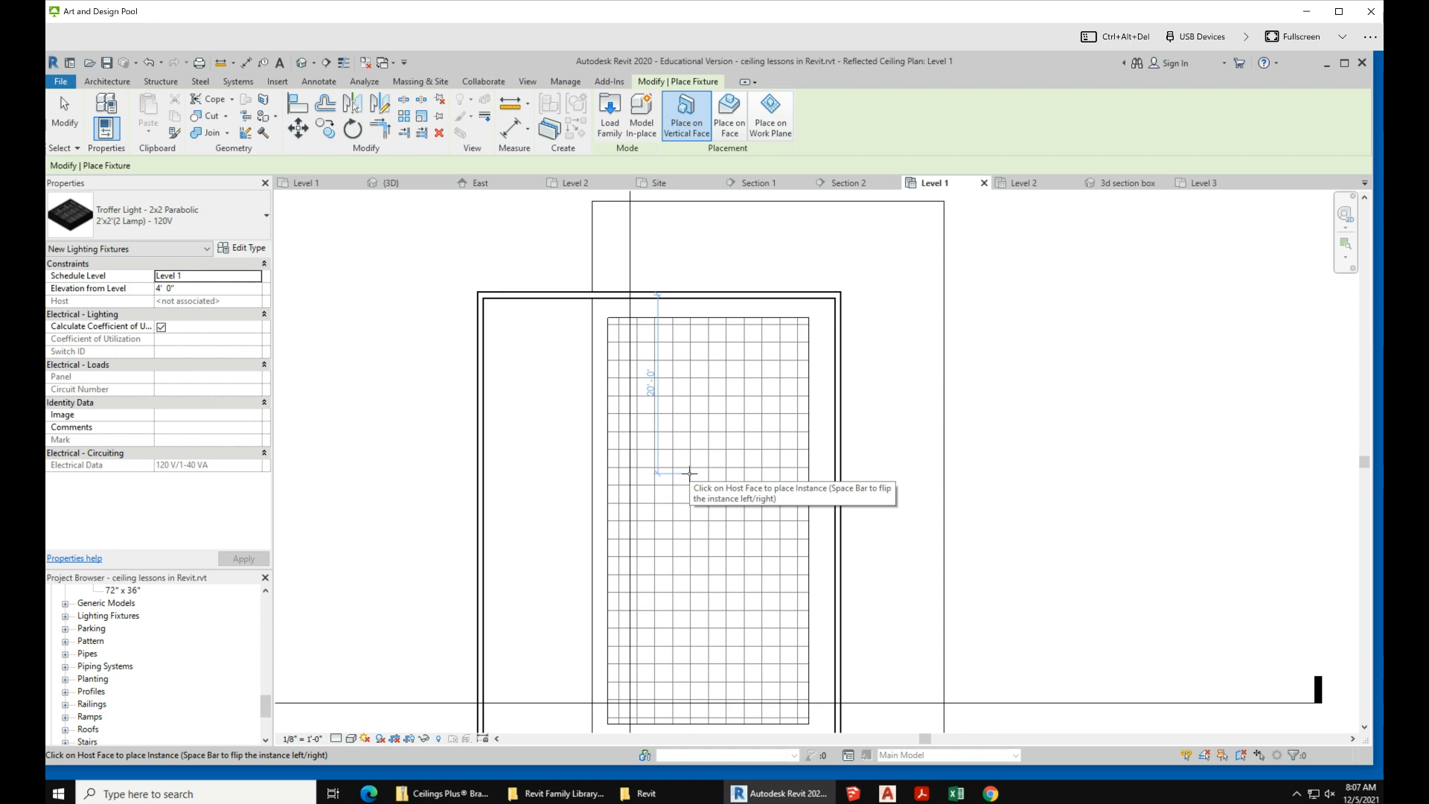
left_click(731, 119)
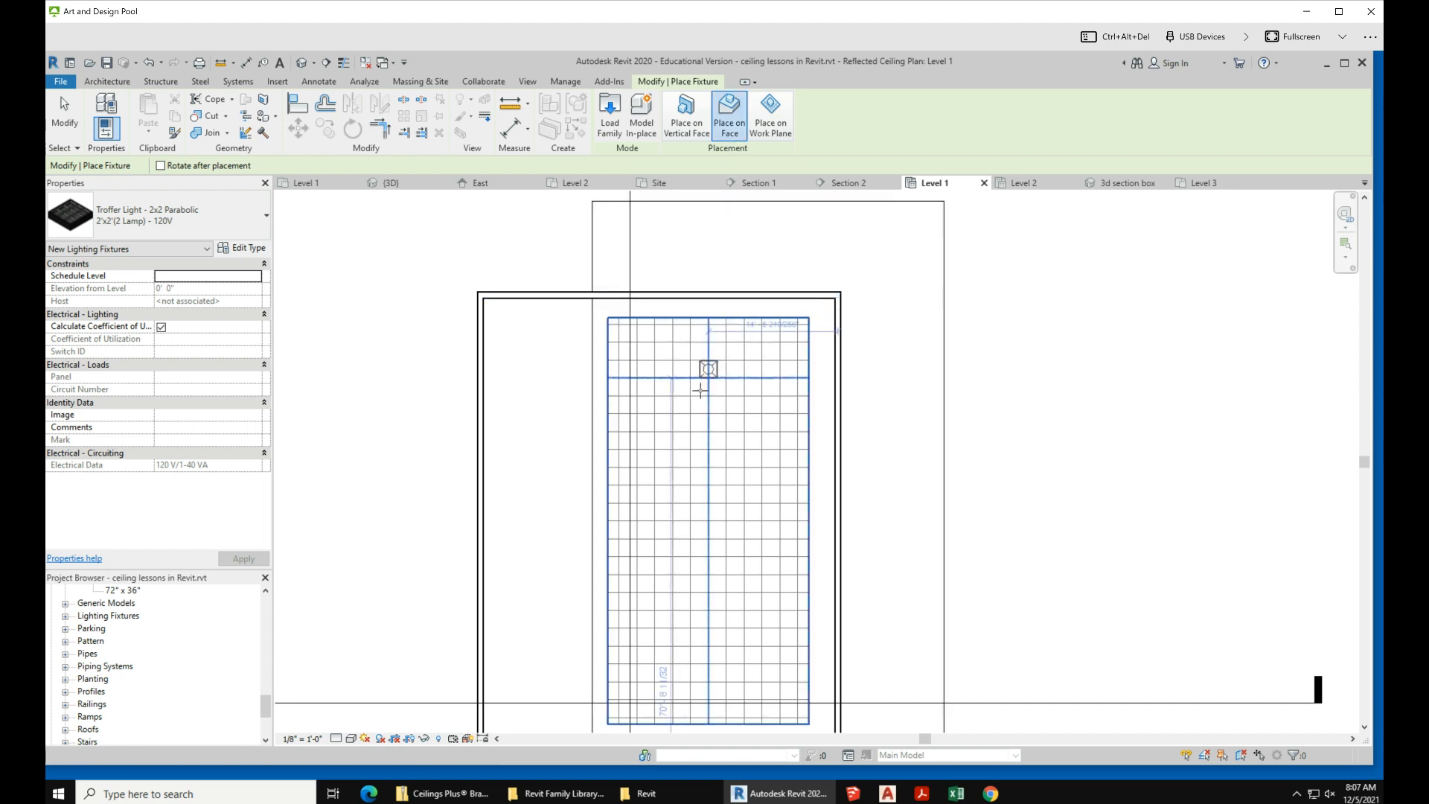
- Place two rows of three troffers in the grid tiles near the upper end of the Level 1 ceiling, spaced 6' apart
scroll(699, 391, "up", 2)
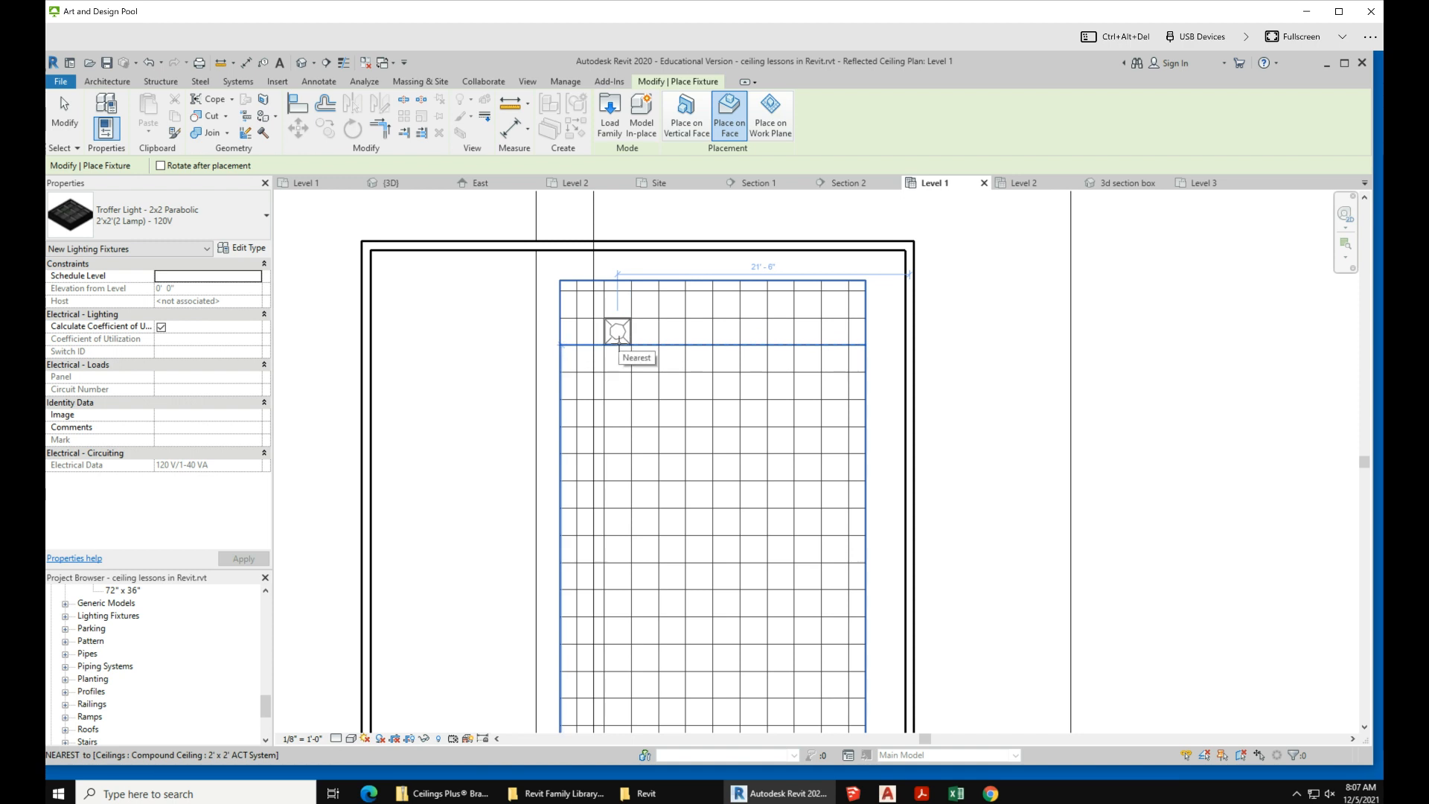
left_click(618, 331)
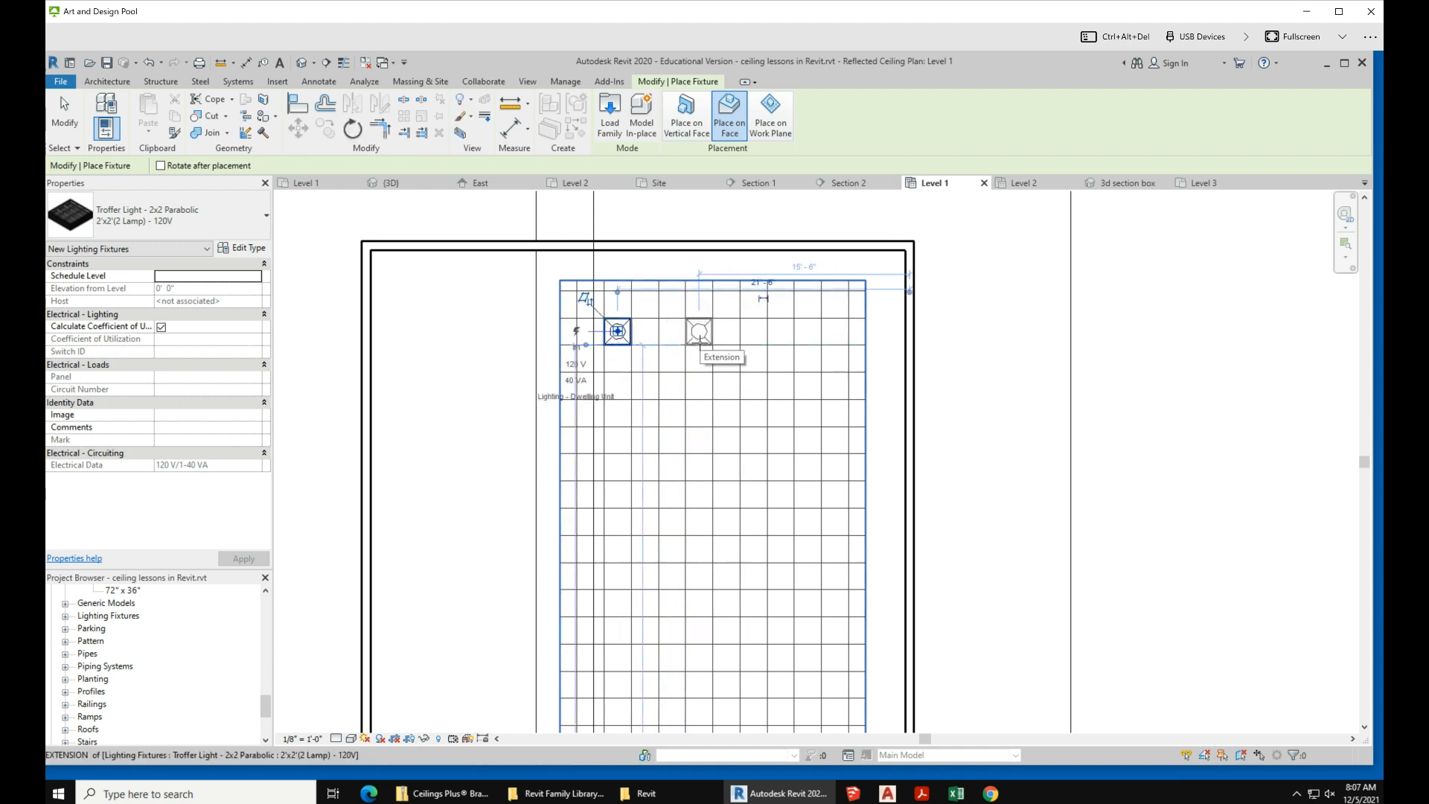
left_click(699, 339)
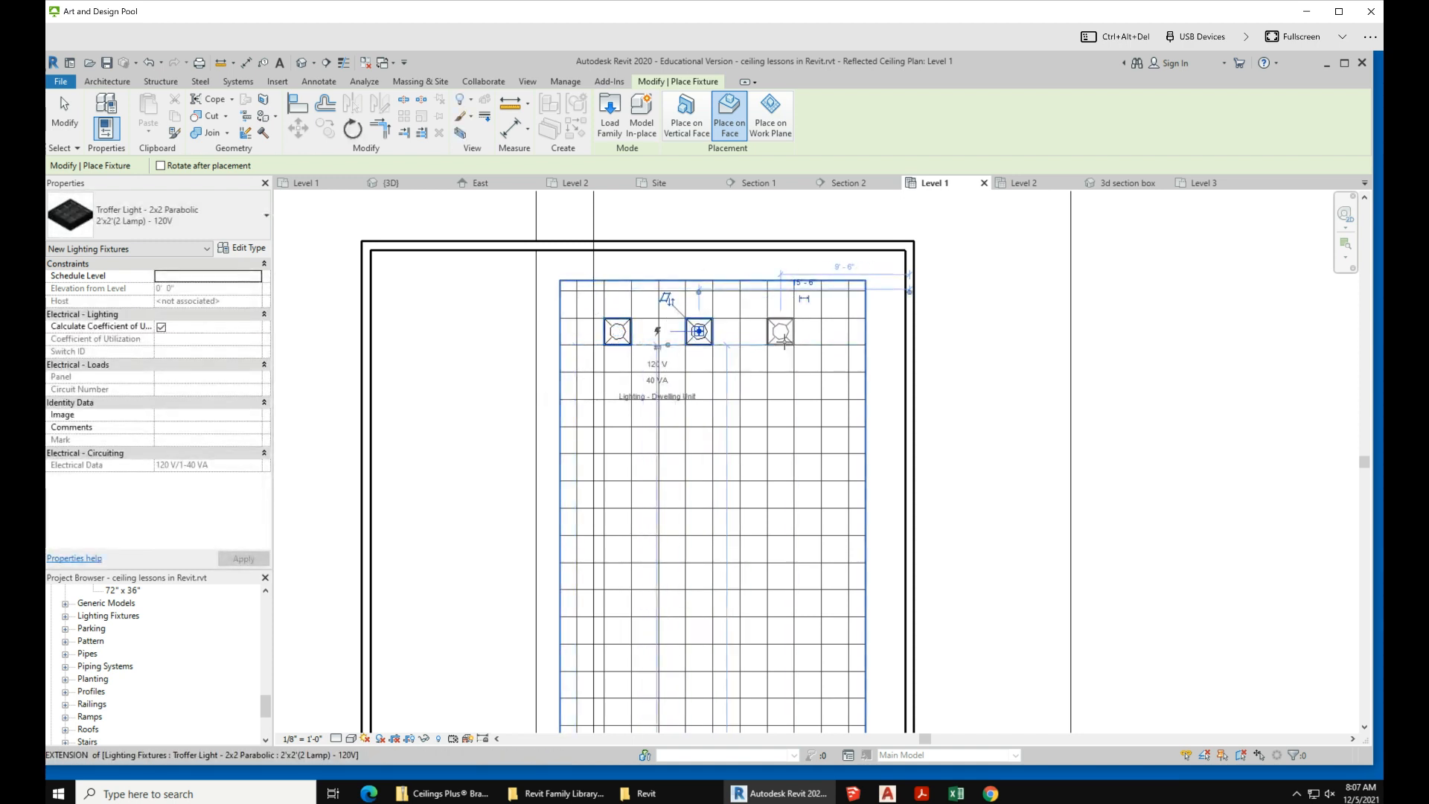
left_click(784, 339)
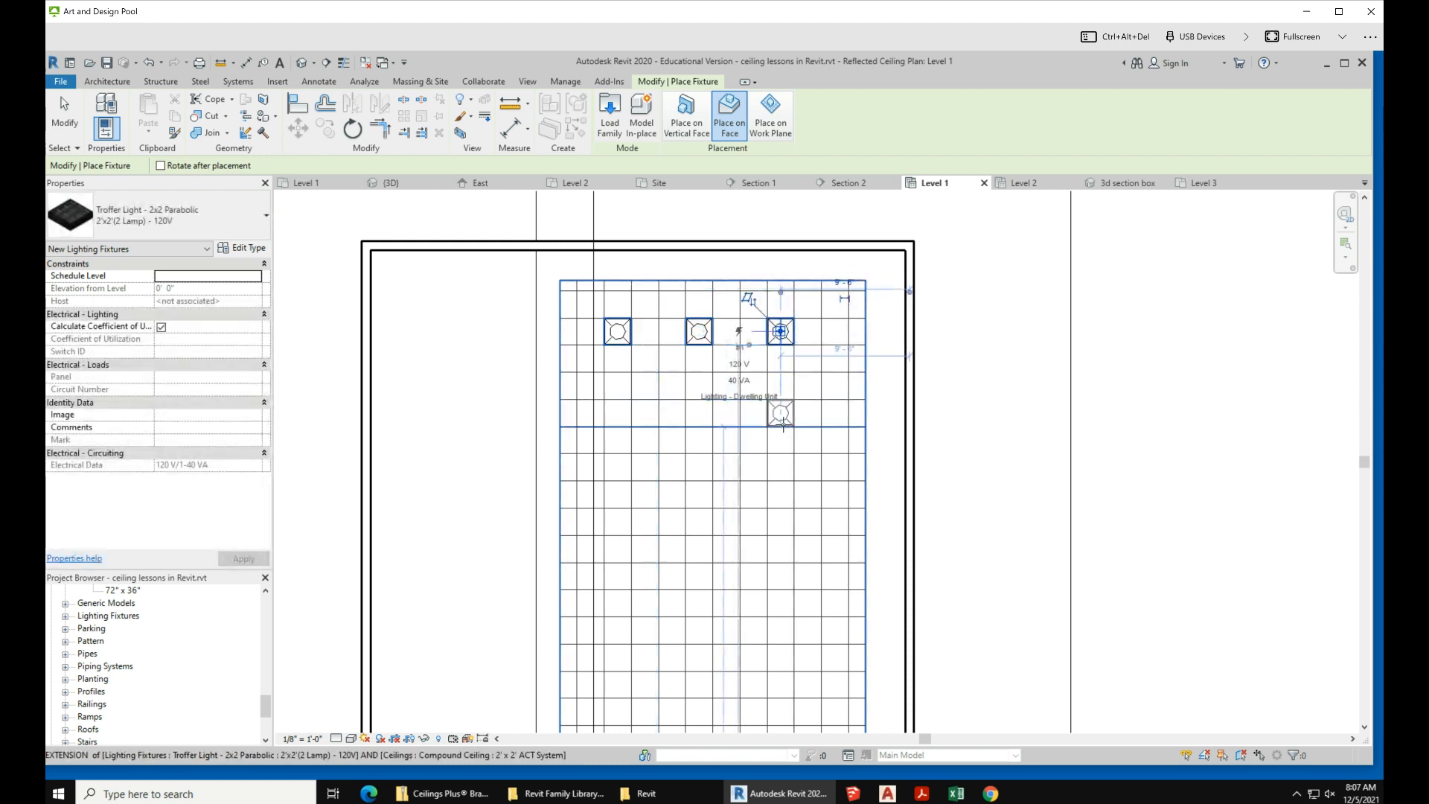
left_click(783, 423)
left_click(701, 422)
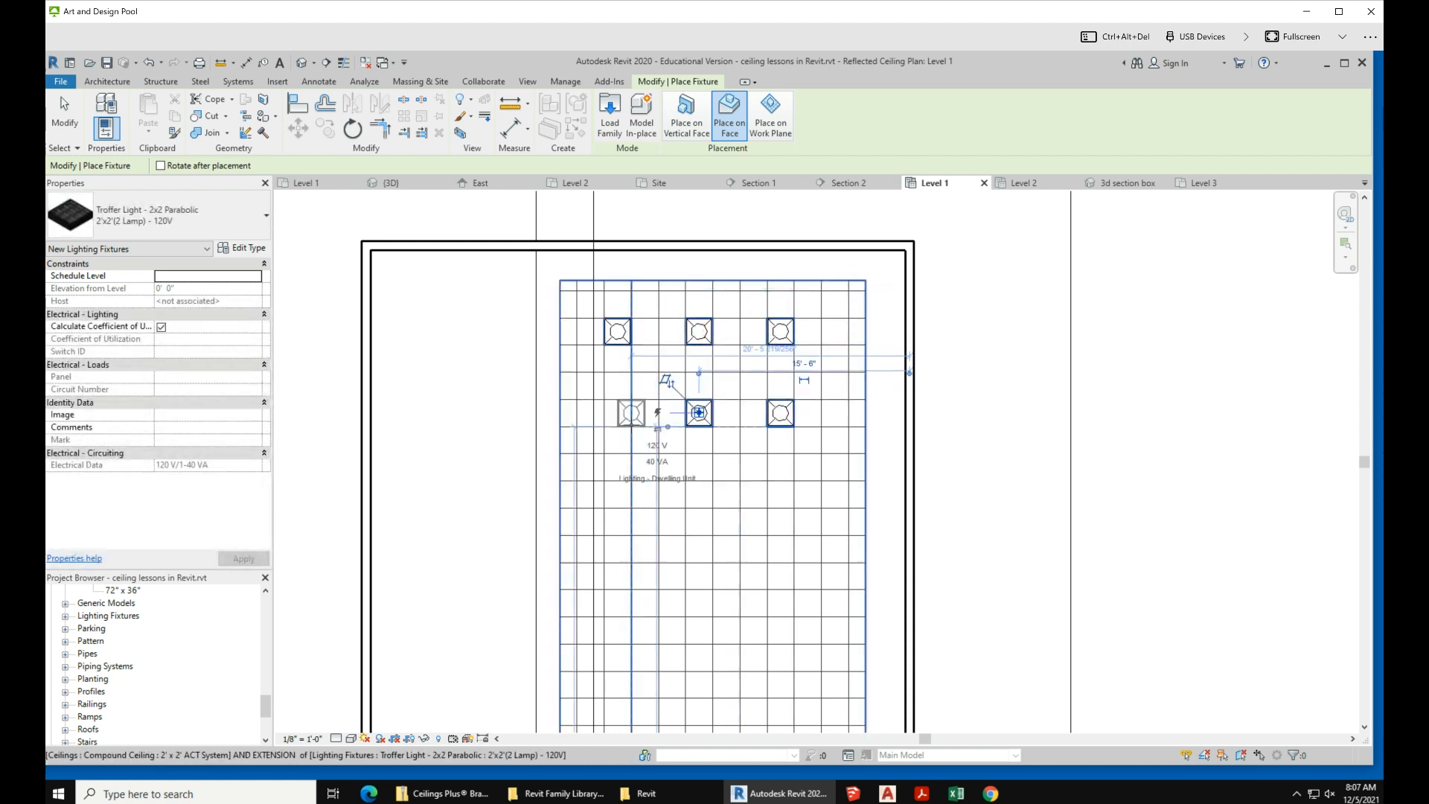
left_click(617, 423)
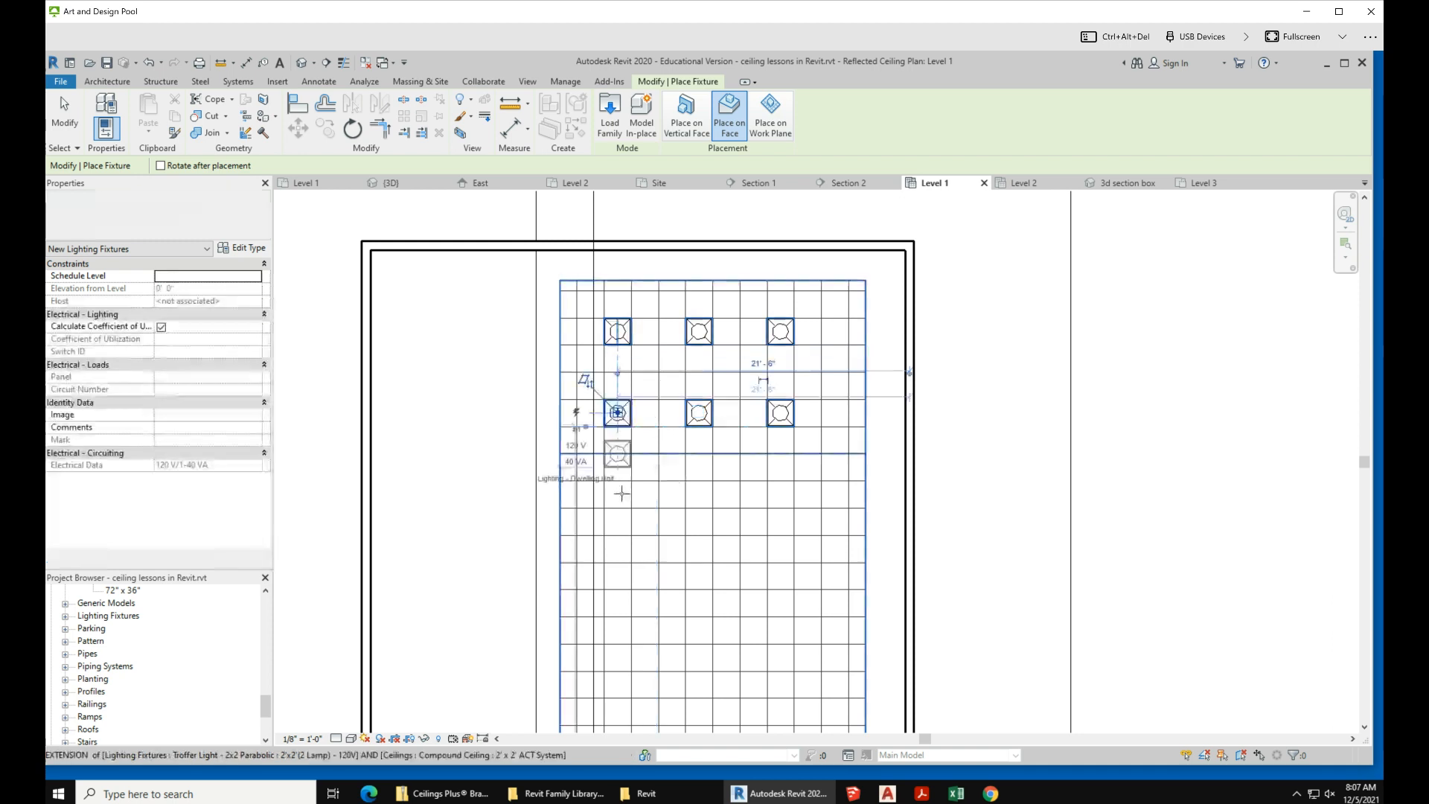
- Add a third and fourth row of three troffers below, aligned with the upper rows at 6' spacing, and finish placing
left_click(699, 495)
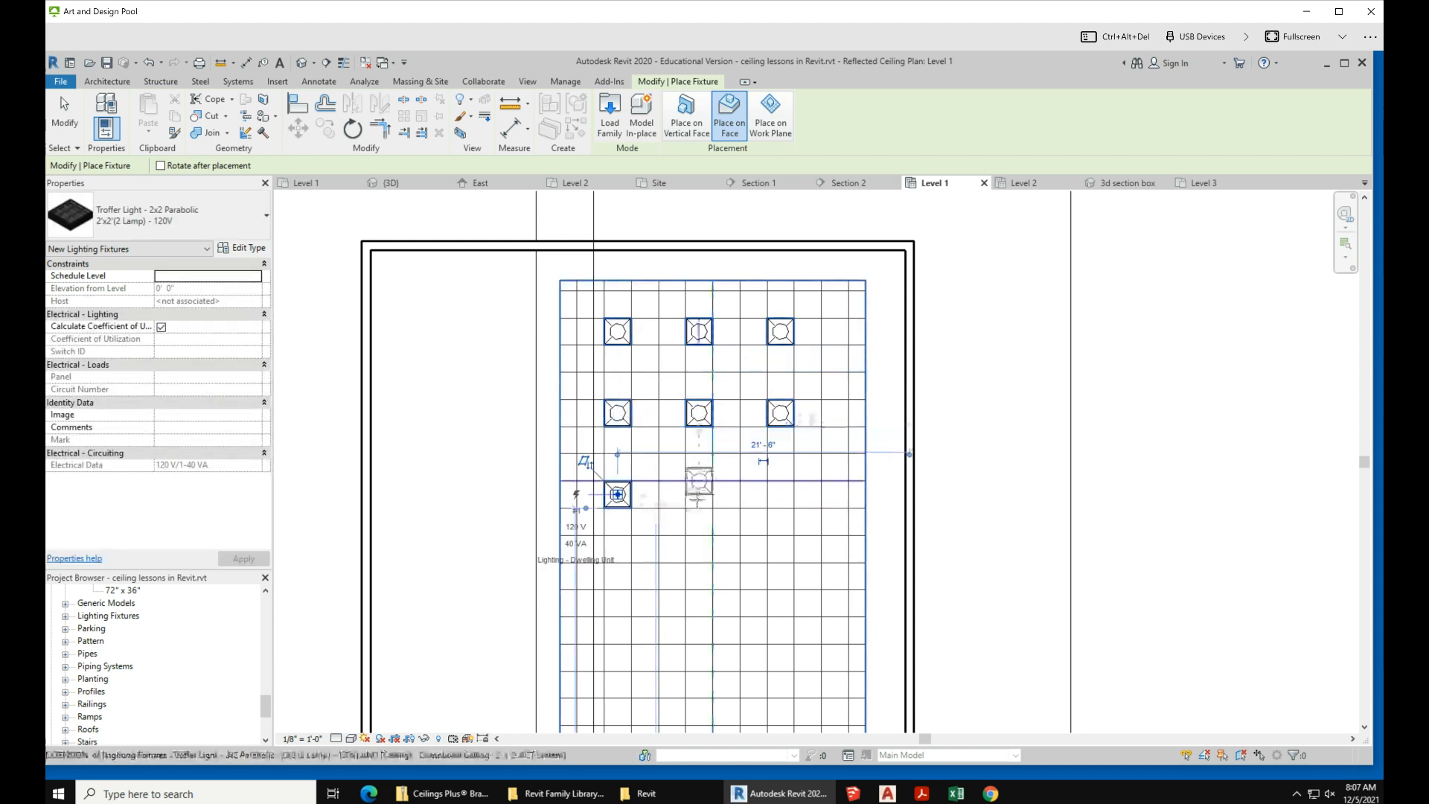
left_click(780, 495)
scroll(787, 372, "down", 2)
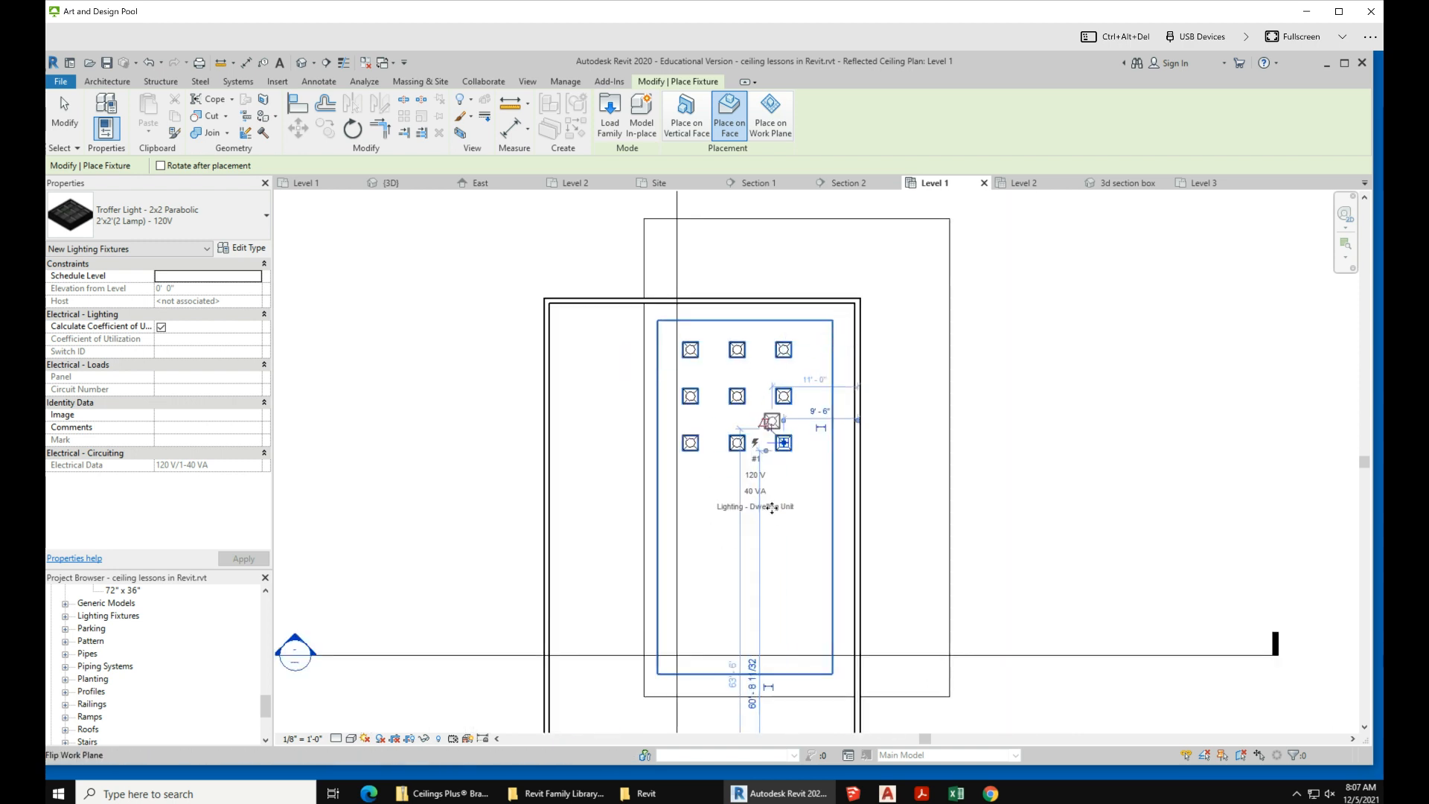
scroll(692, 497, "up", 2)
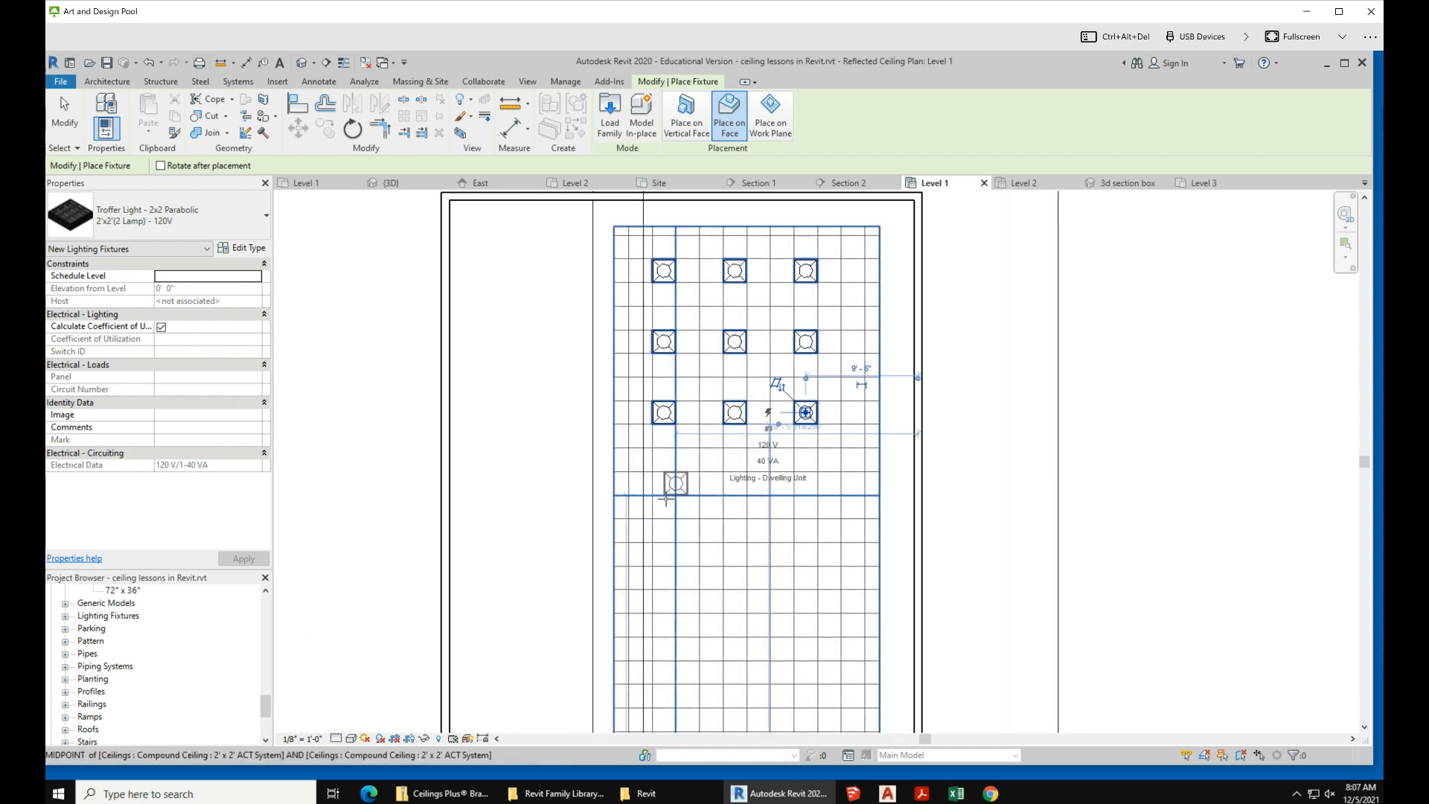
left_click(664, 485)
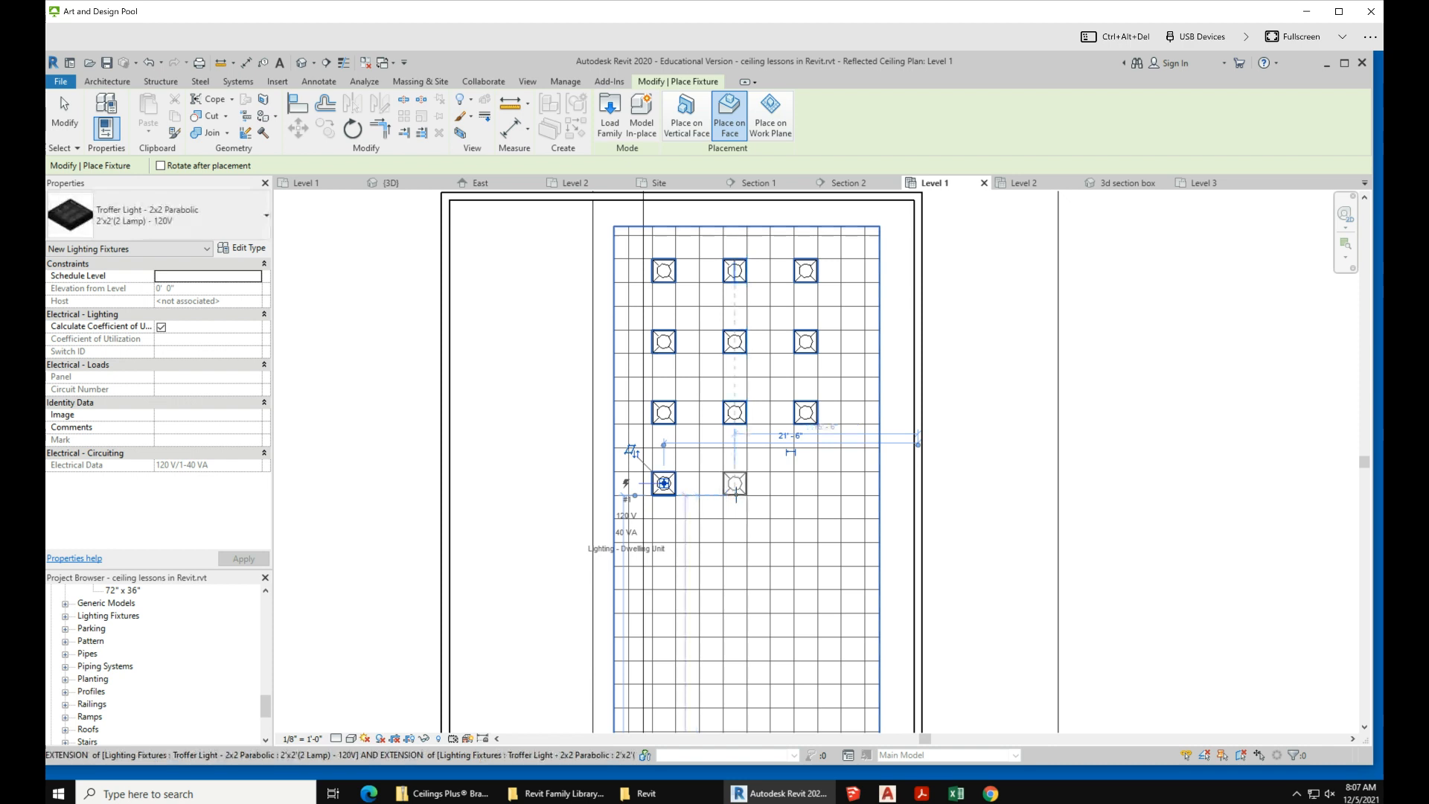
left_click(735, 486)
left_click(806, 486)
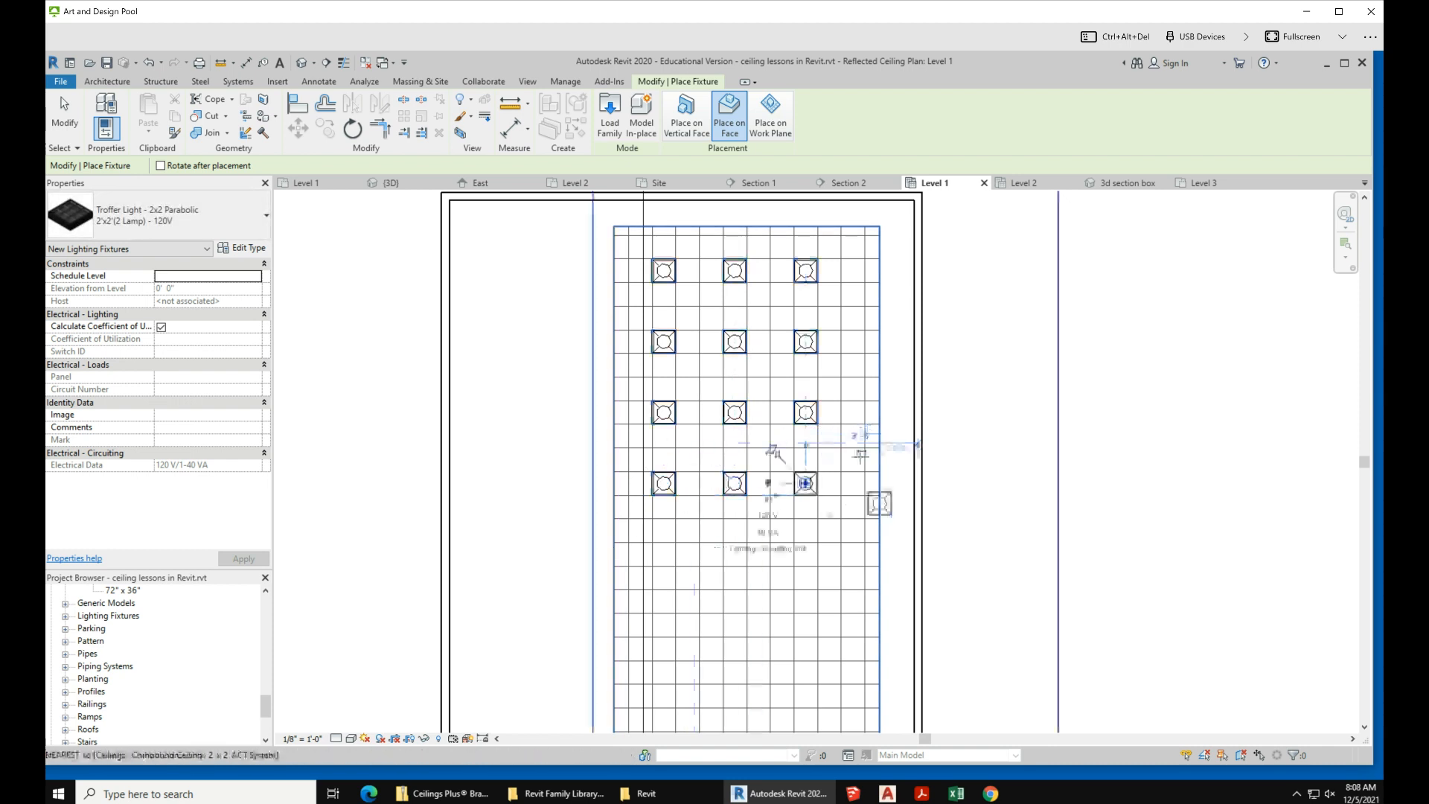
scroll(652, 518, "down", 3)
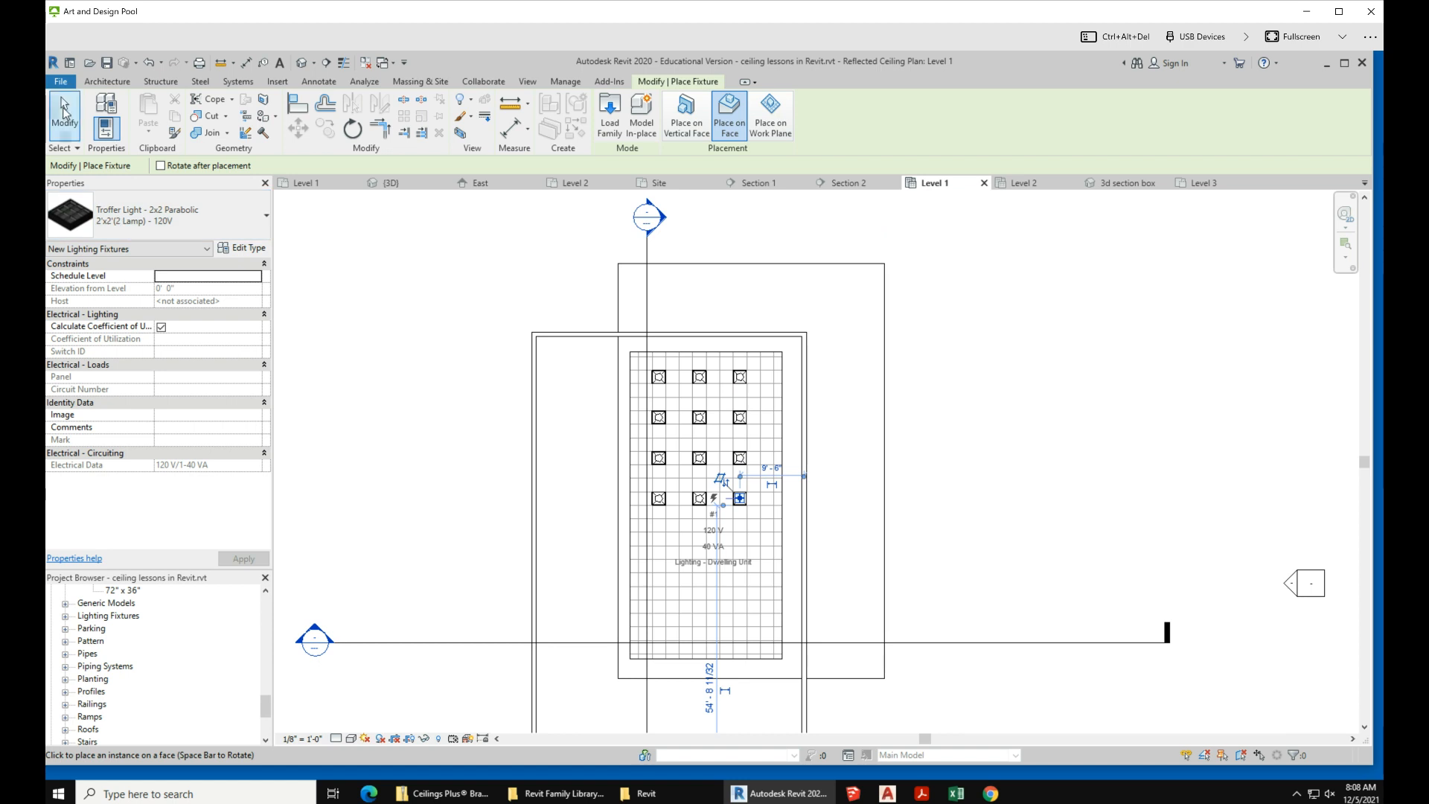
left_click(63, 108)
scroll(756, 574, "down", 2)
scroll(451, 580, "up", 1)
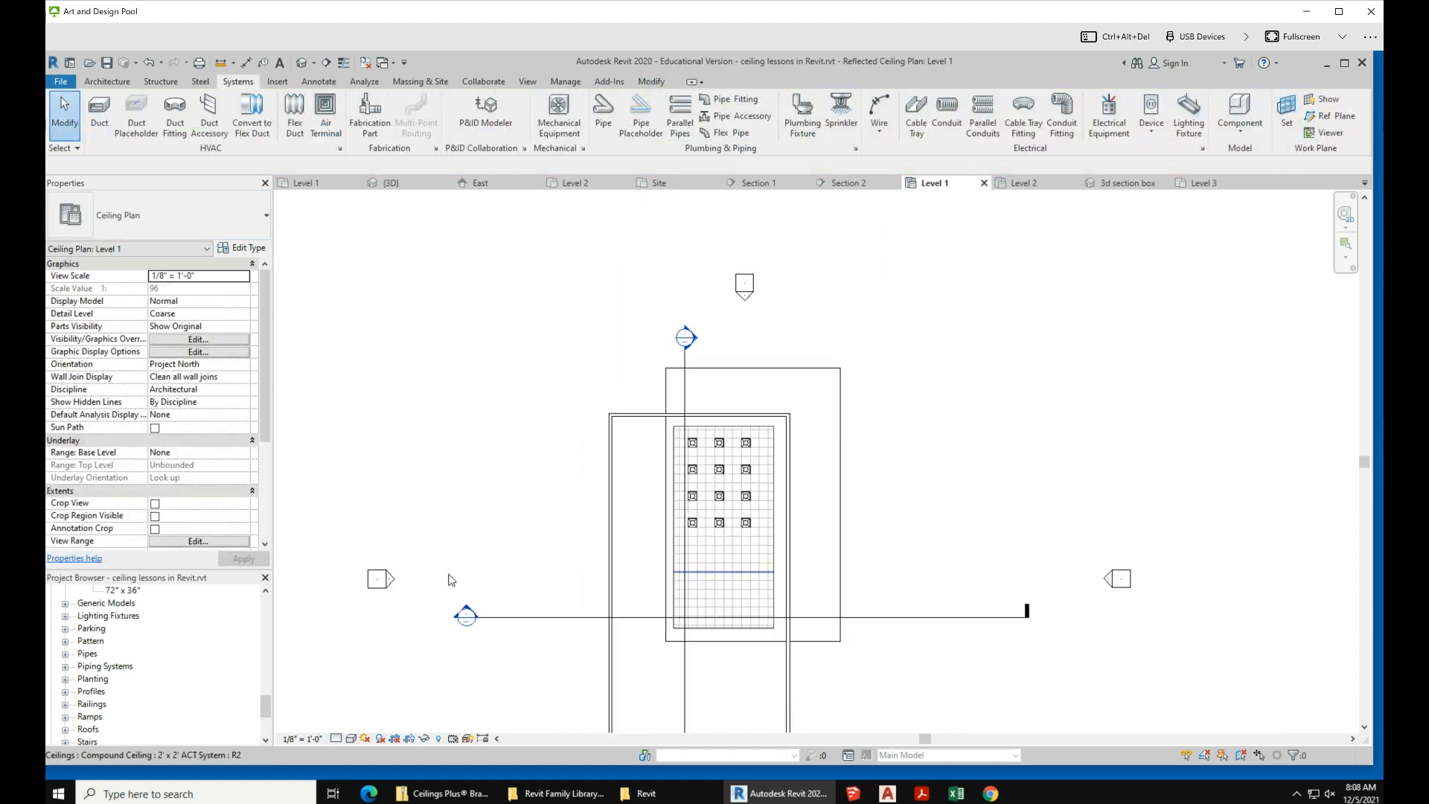
- Open the Level 2 ceiling plan
left_click_drag(266, 713, 262, 598)
scroll(192, 655, "down", 1)
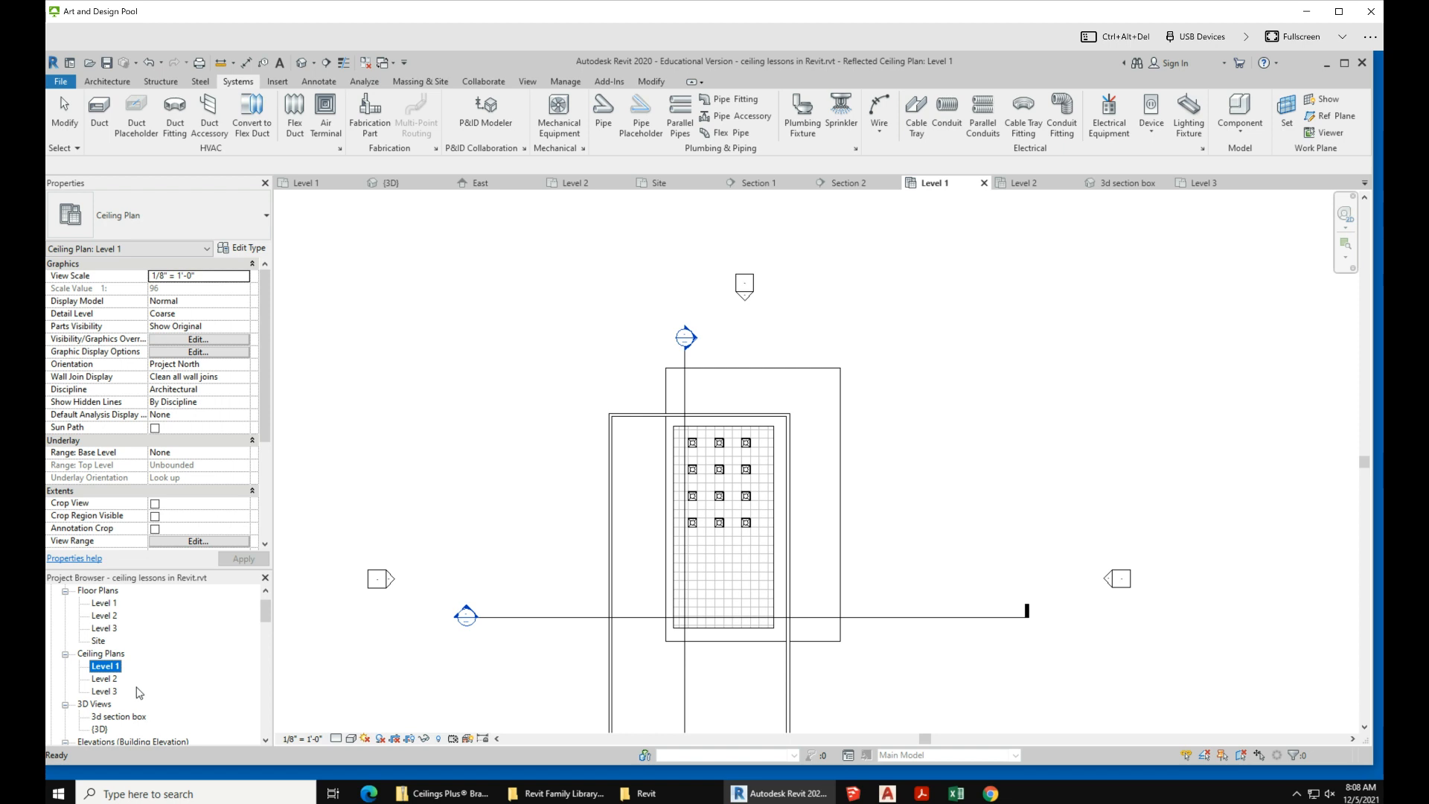
double_click(104, 679)
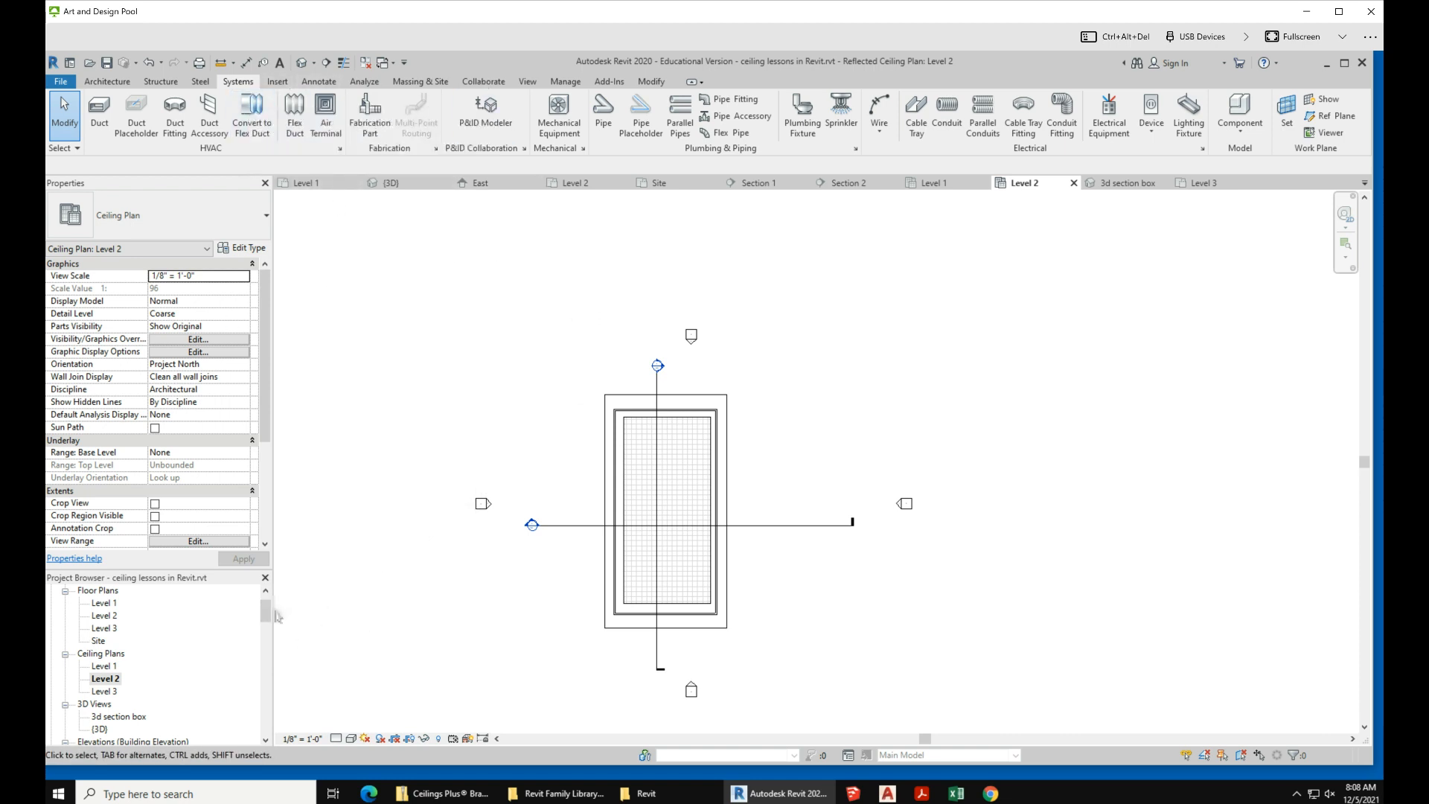
- Find Troffer Light - 2x2 Parabolic among the loaded lighting fixture families and start placing its 2'x2'(2 Lamp) - 120V type on a face
left_click_drag(268, 611, 267, 725)
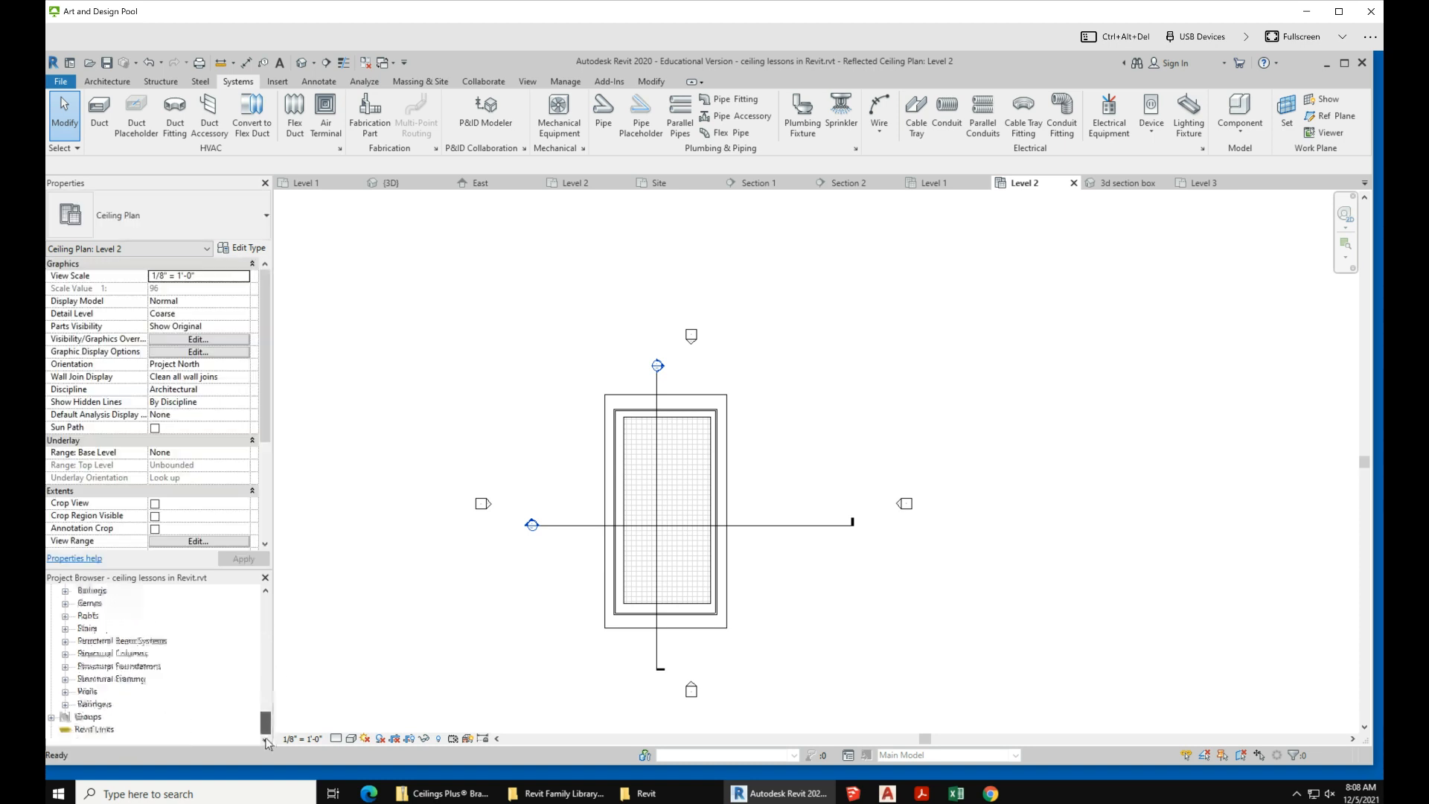
scroll(117, 670, "up", 4)
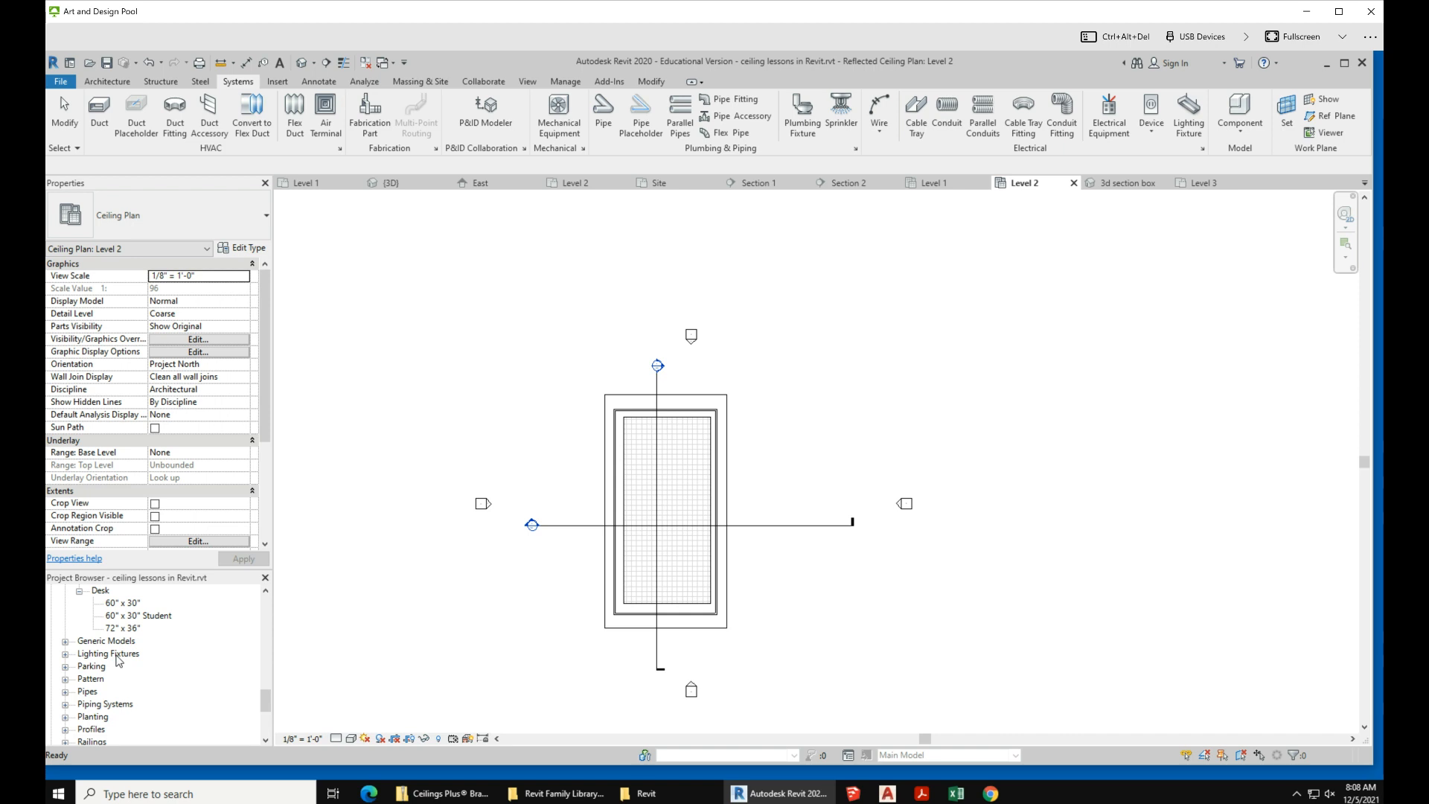
scroll(117, 660, "up", 1)
scroll(117, 664, "down", 2)
scroll(117, 664, "down", 2)
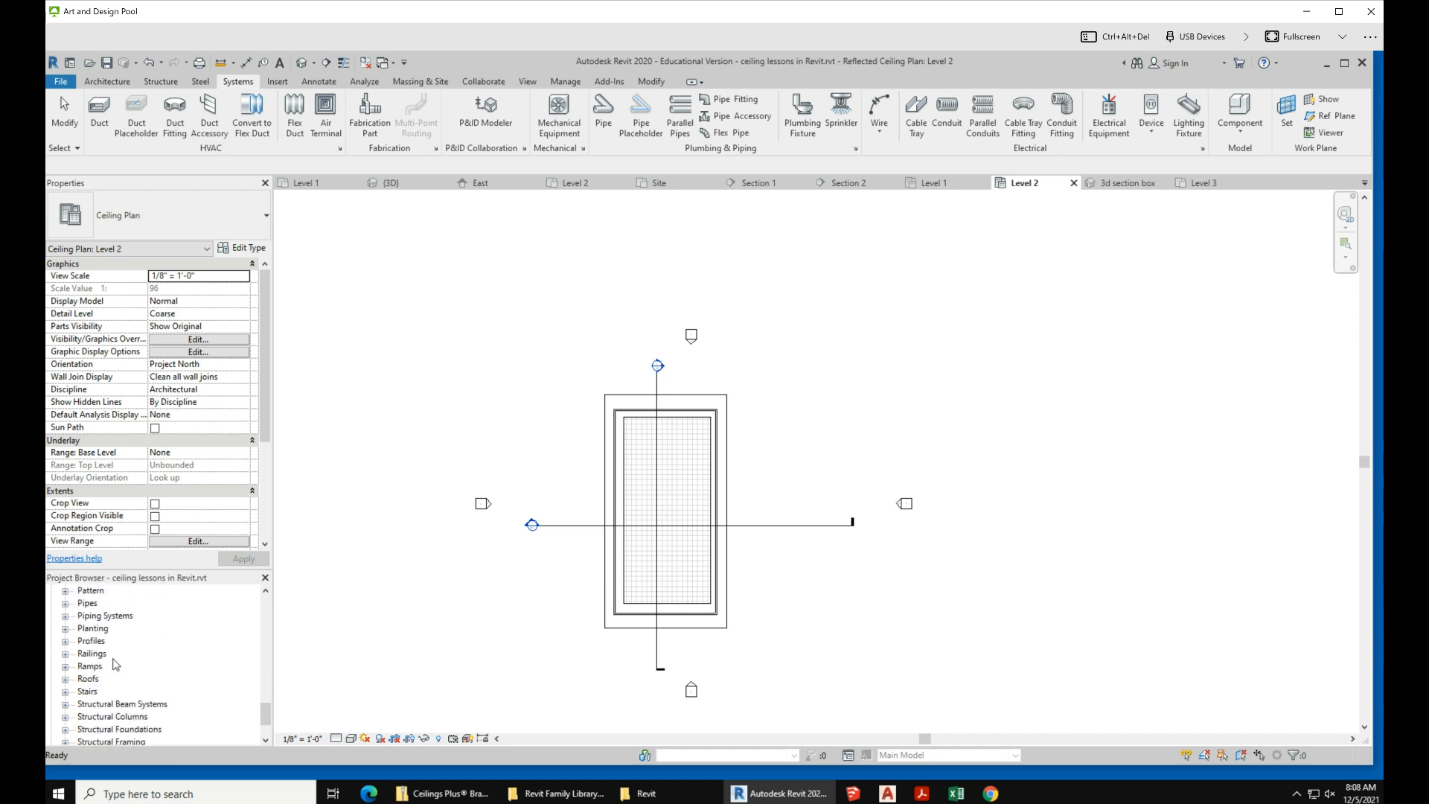
scroll(114, 663, "up", 1)
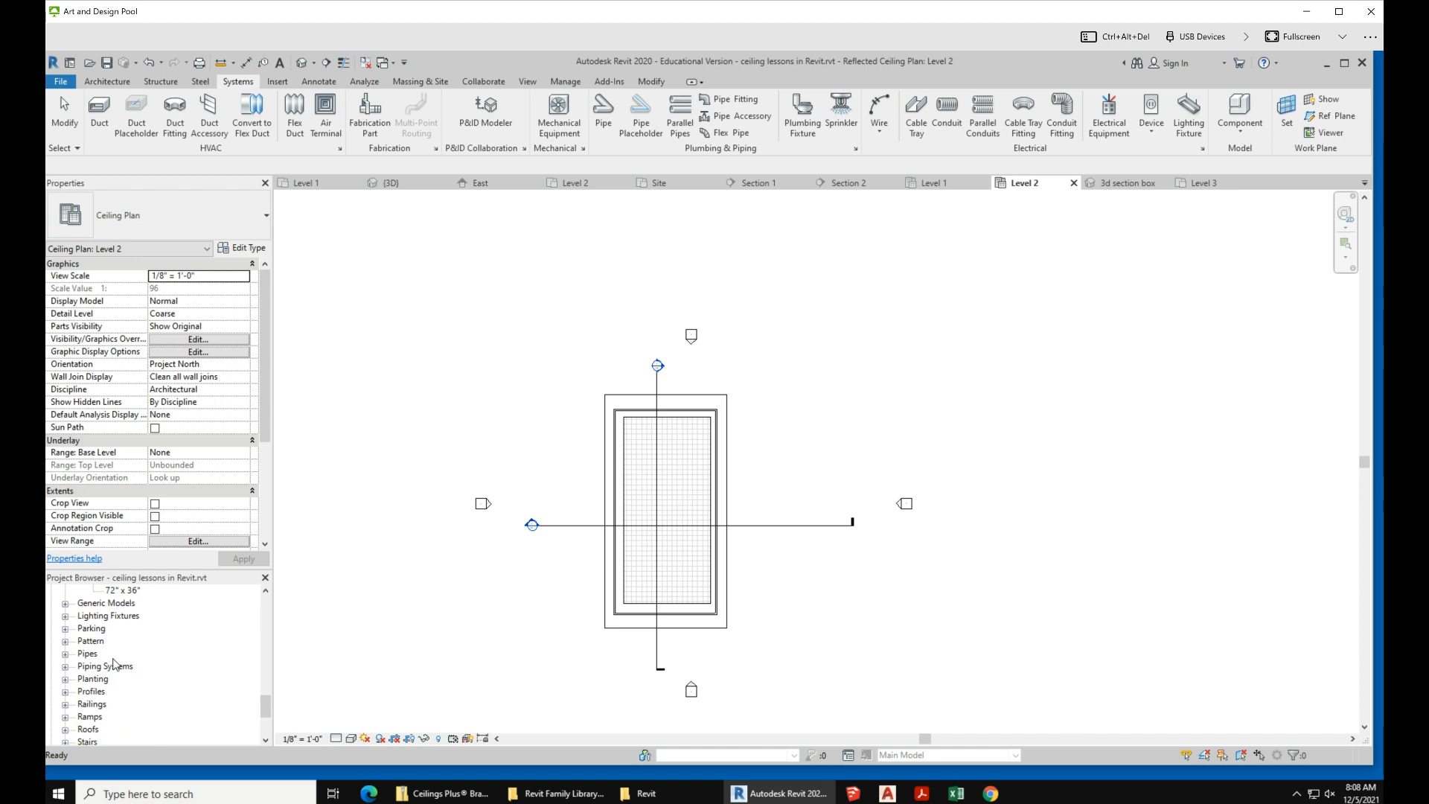
left_click(66, 616)
left_click(165, 654)
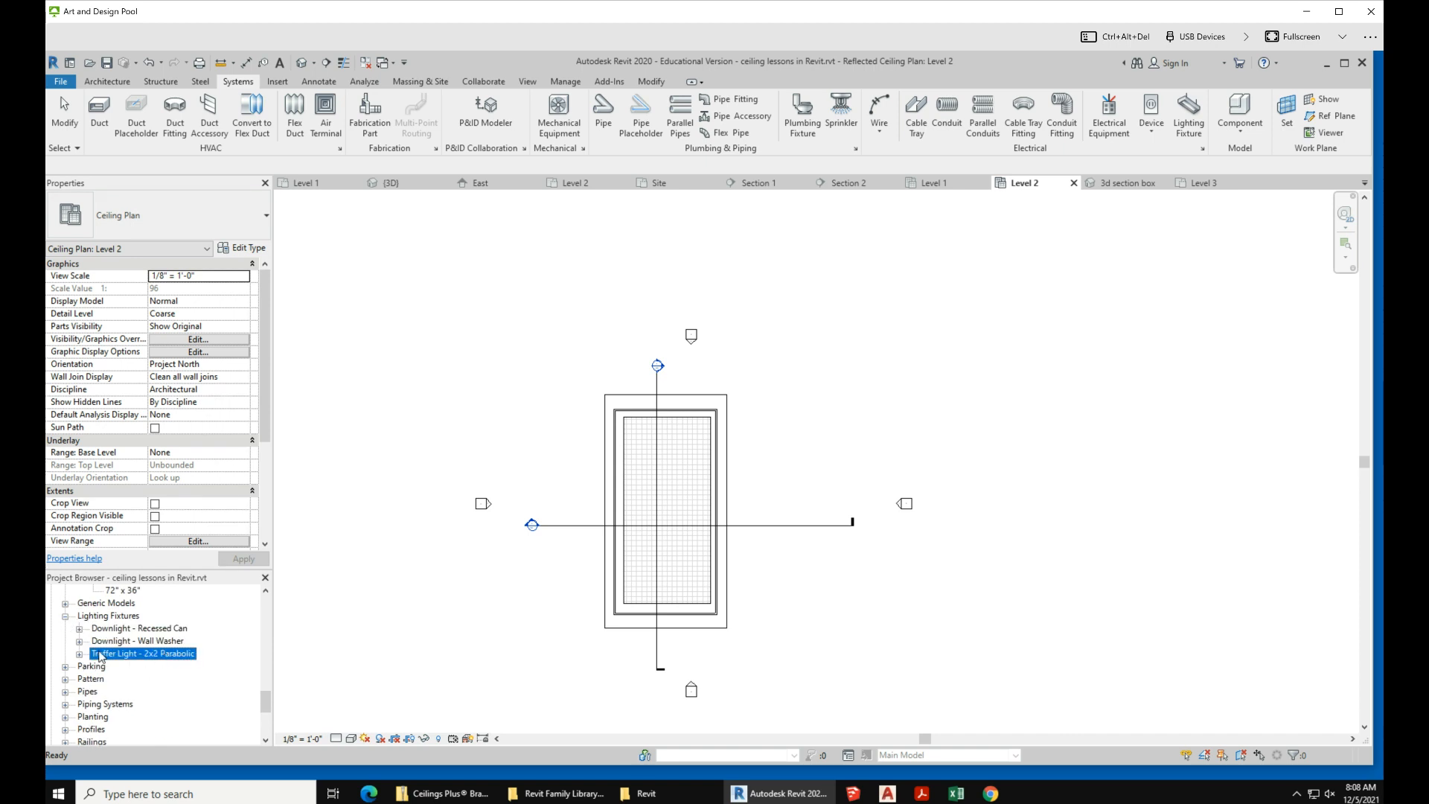
left_click(79, 655)
left_click_drag(166, 667, 605, 525)
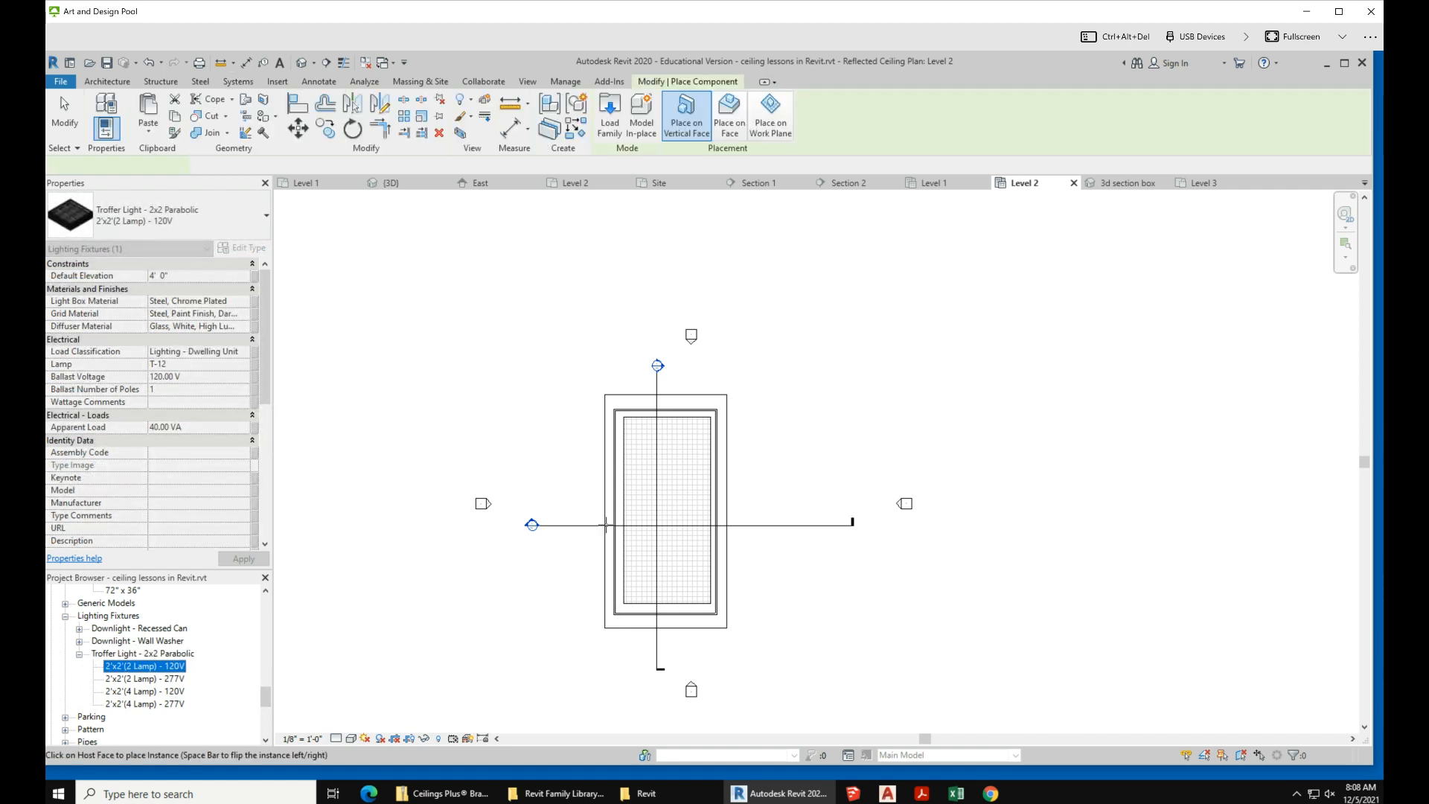
scroll(653, 473, "up", 2)
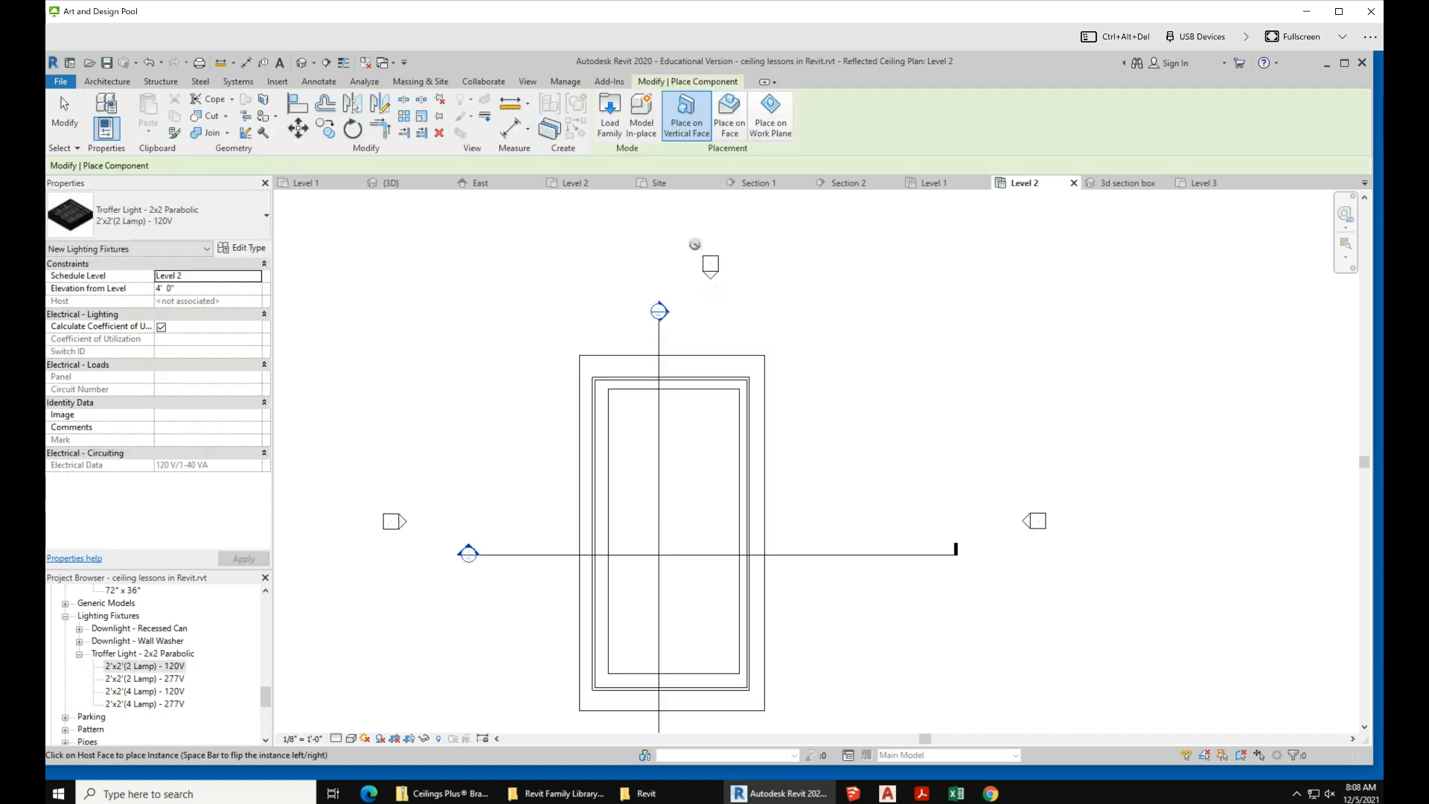
left_click(725, 111)
- Place a row of five troffers across the grid tiles near the upper end of the Level 2 ceiling and finish placing
scroll(640, 417, "up", 4)
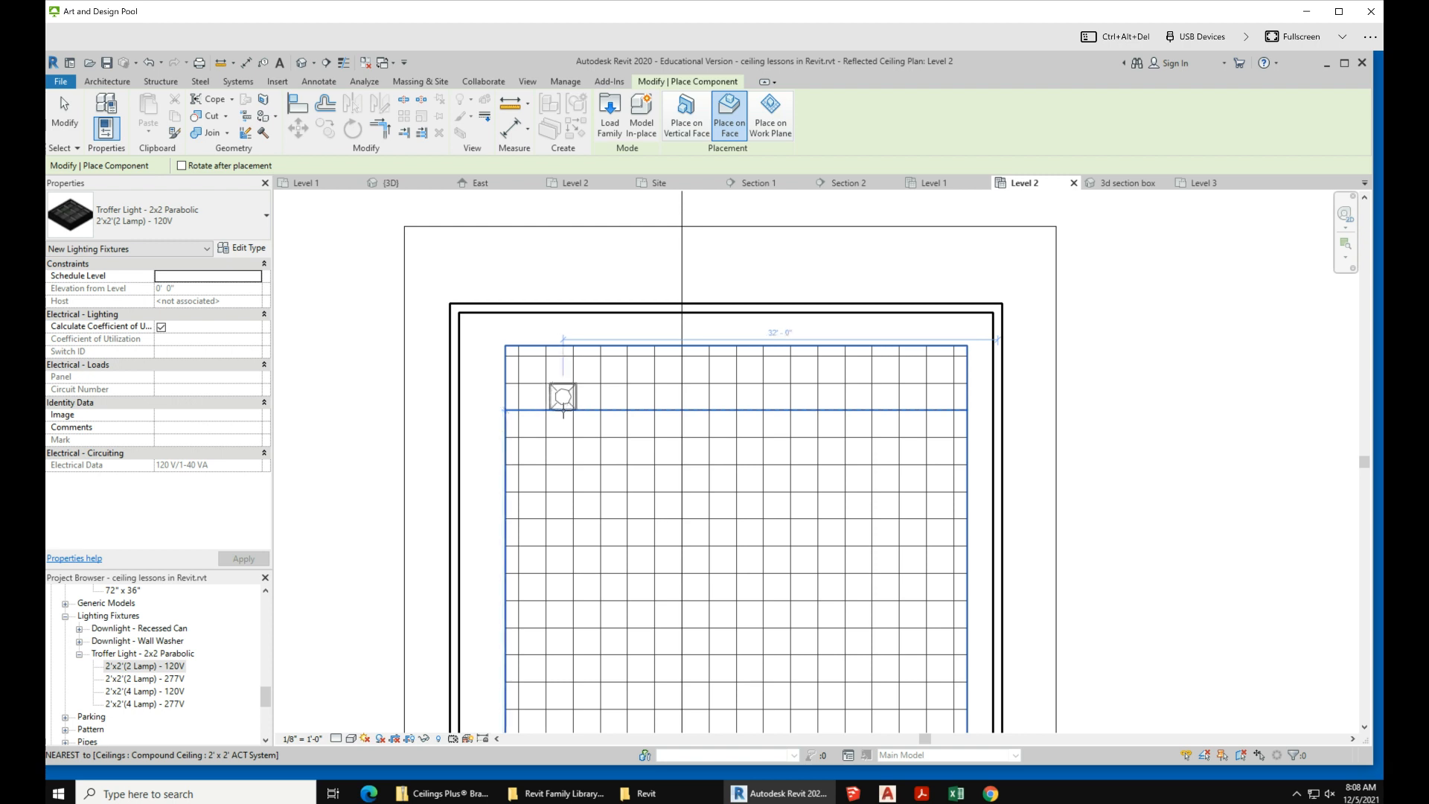
left_click(563, 398)
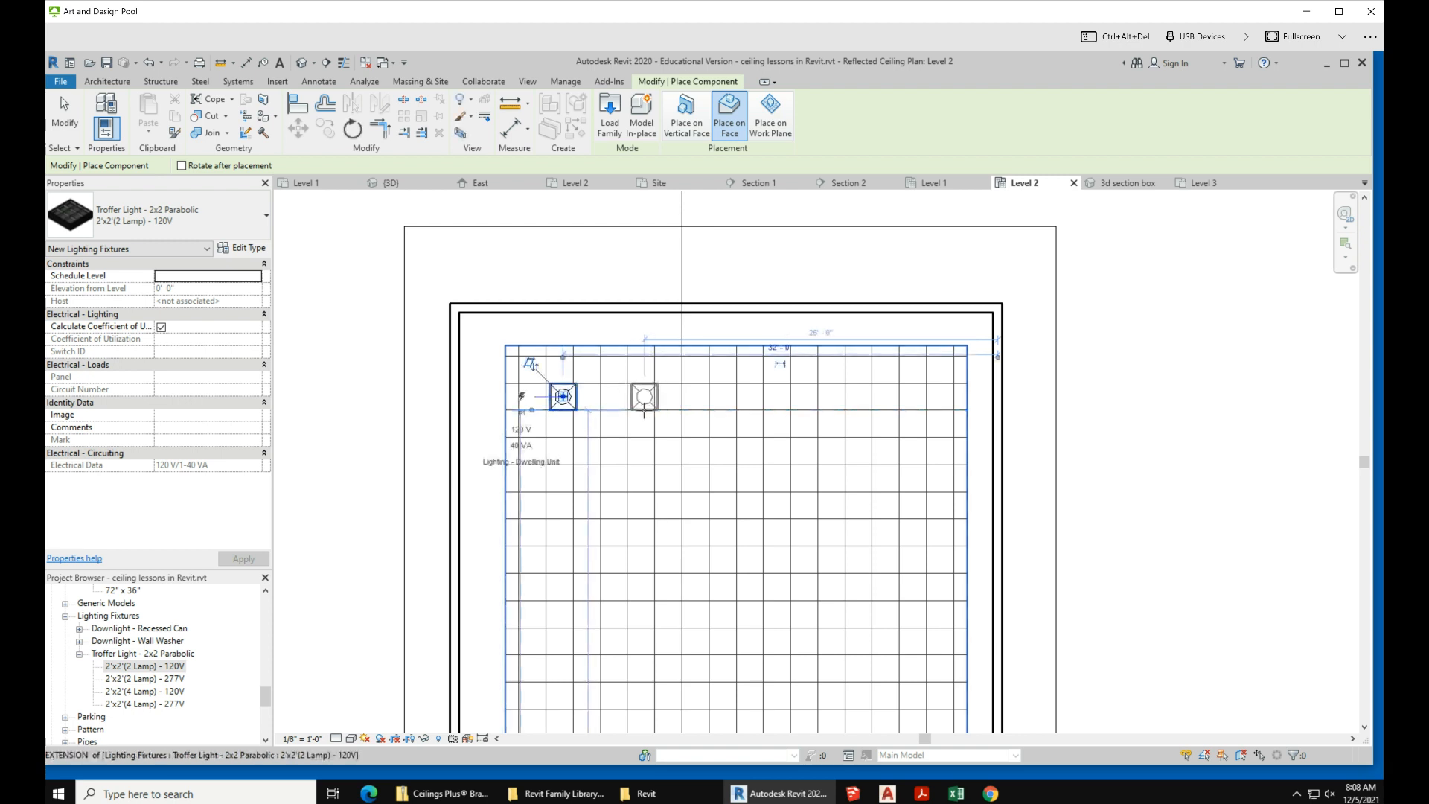
left_click(644, 411)
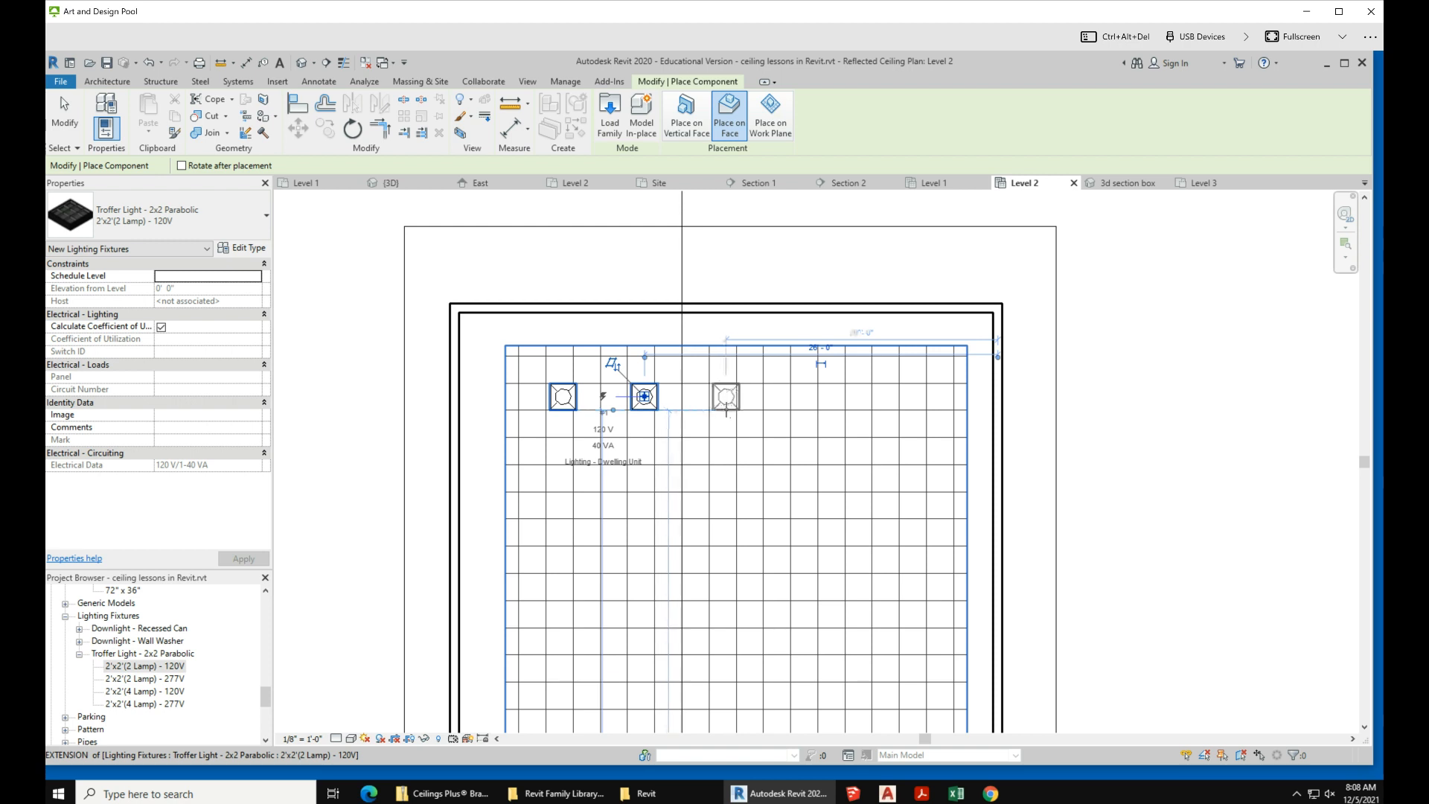
left_click(764, 411)
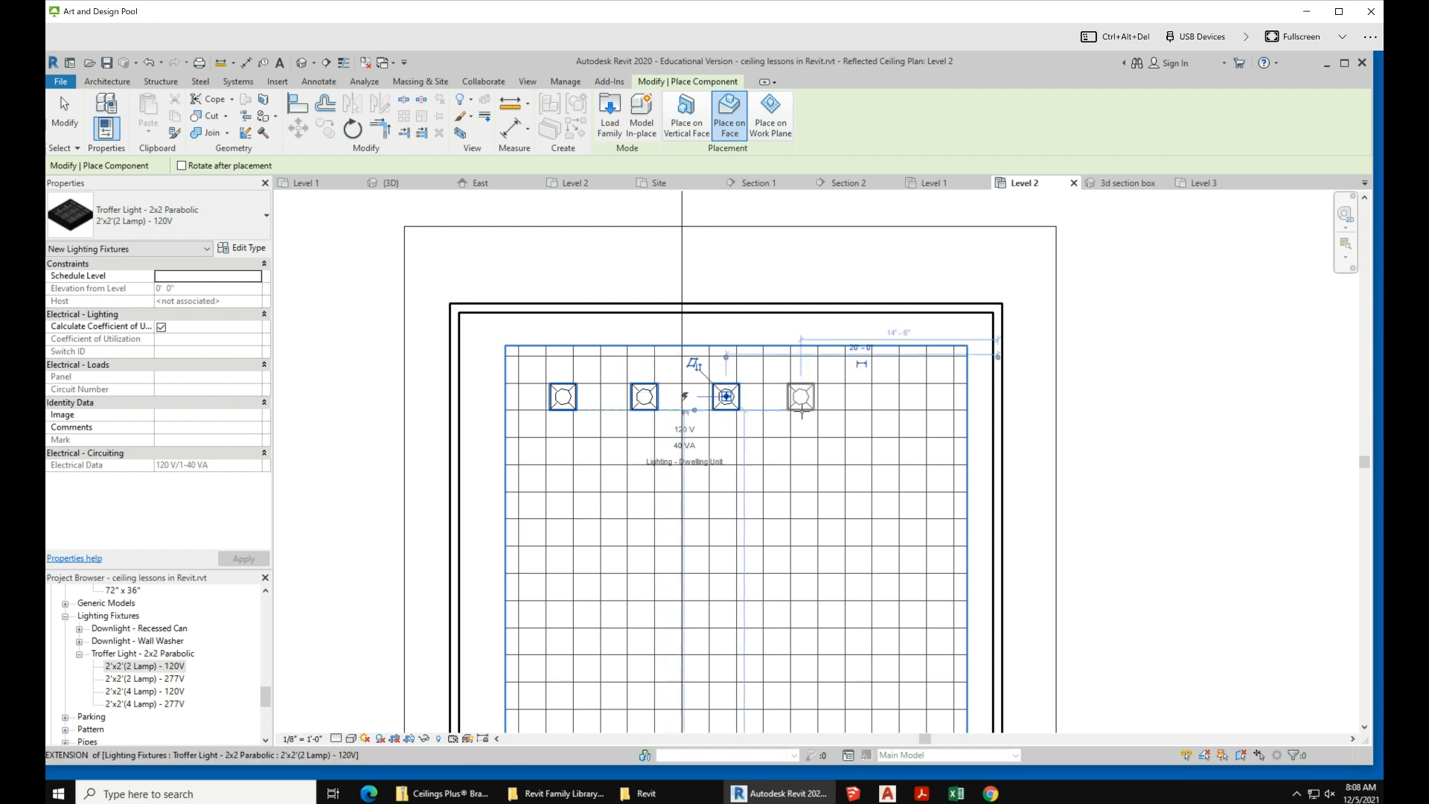
left_click(802, 411)
left_click(889, 409)
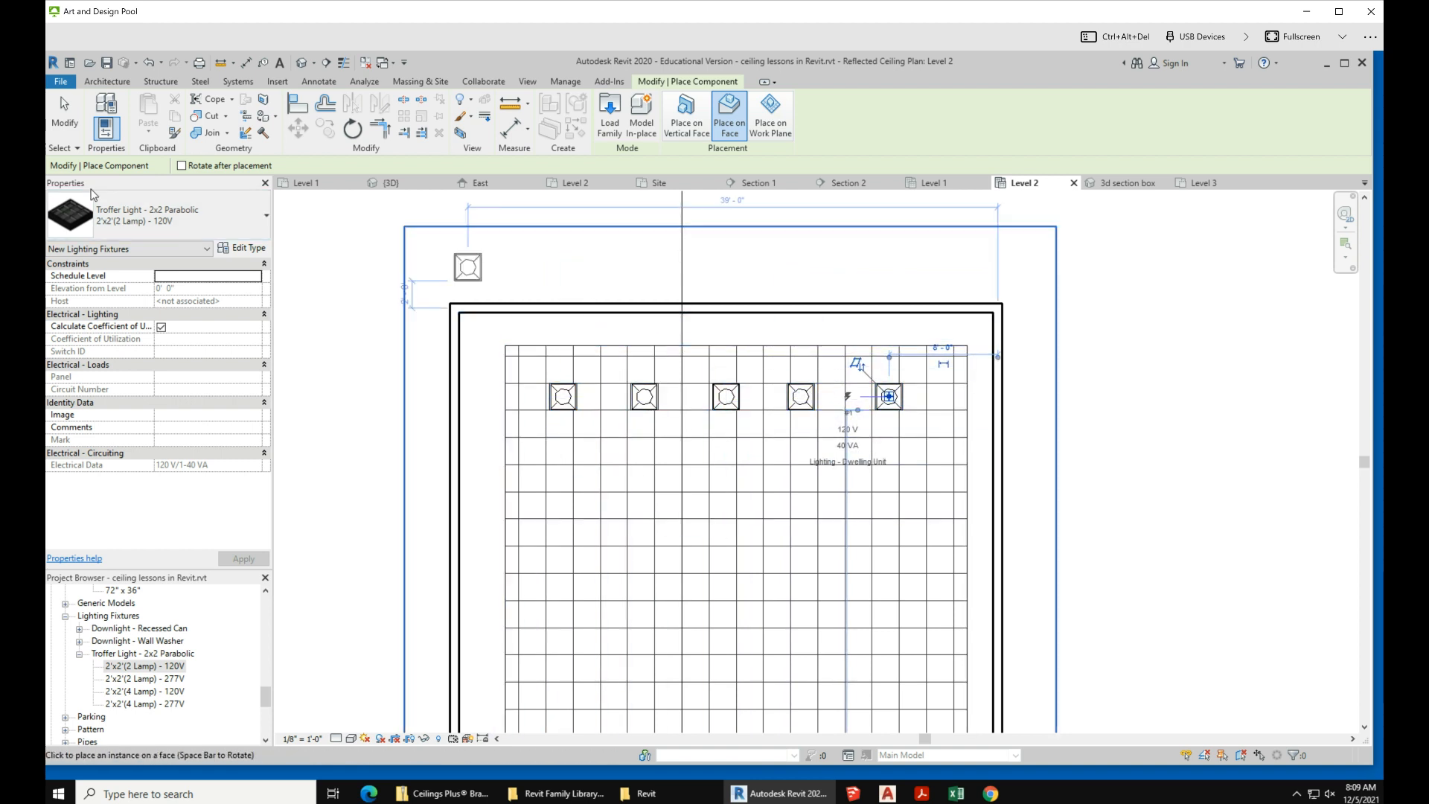
left_click(64, 113)
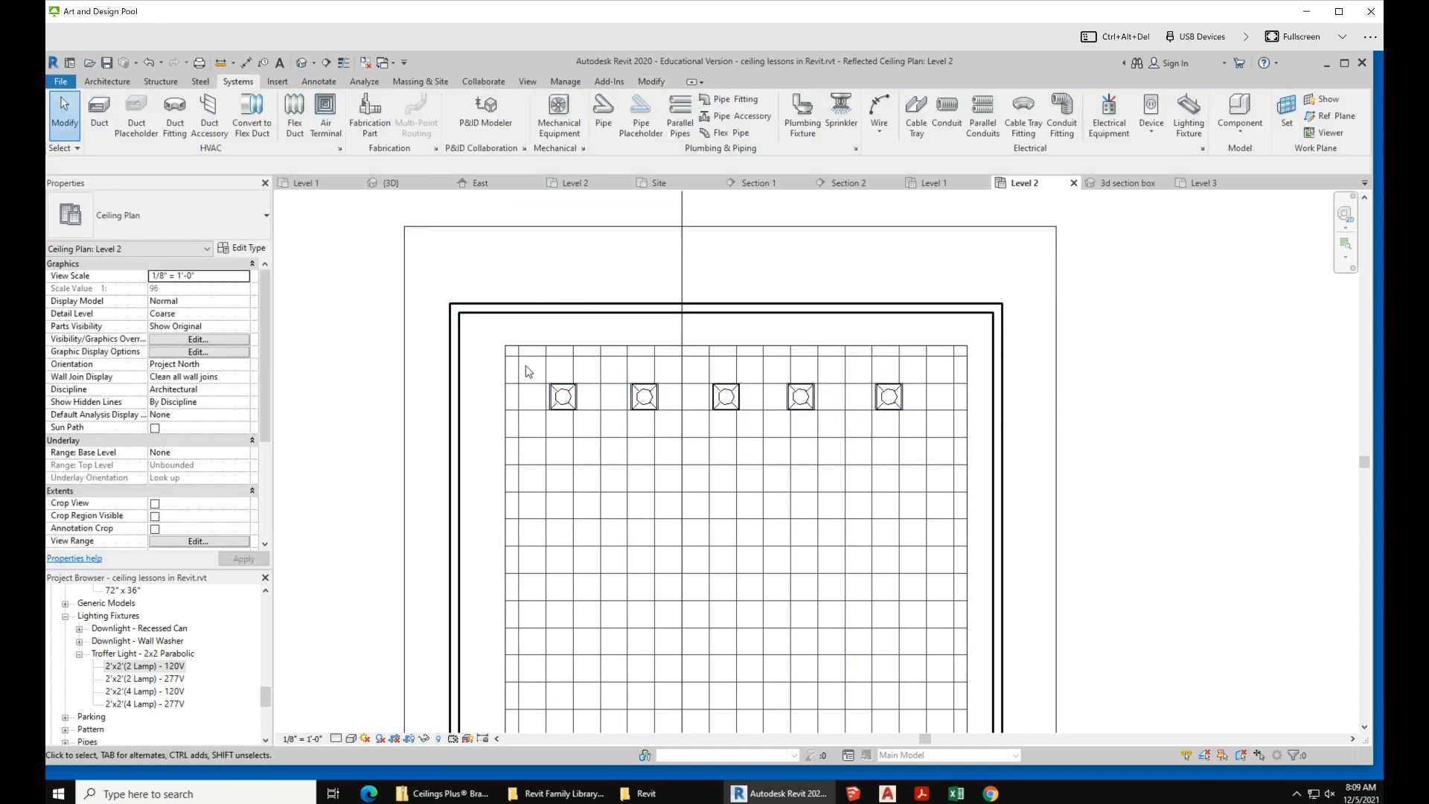
- Copy the row of five troffers and paste a second and third row below it, each three grid tiles apart
left_click_drag(526, 364, 919, 424)
key("ctrl+c")
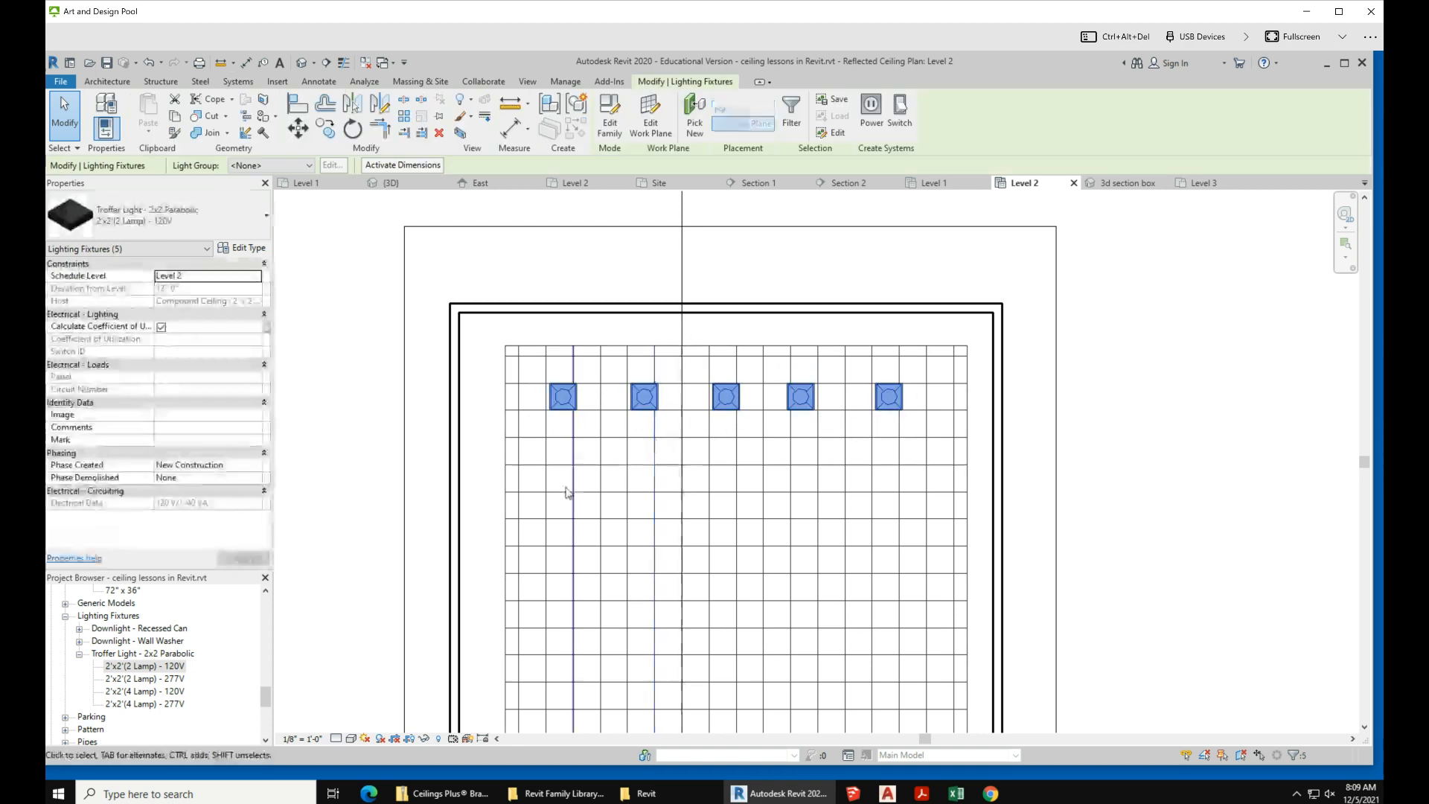
key("ctrl+v")
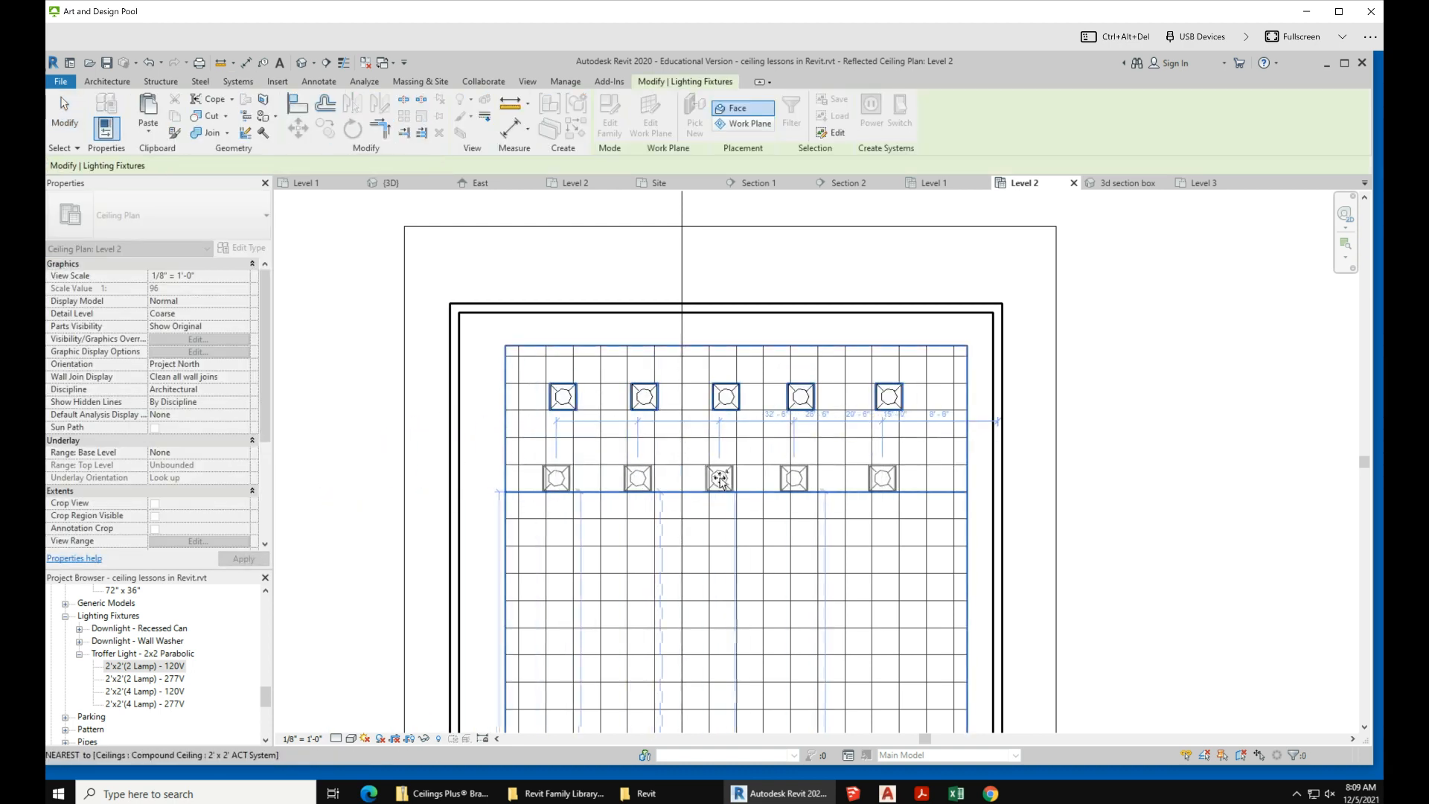
left_click(725, 480)
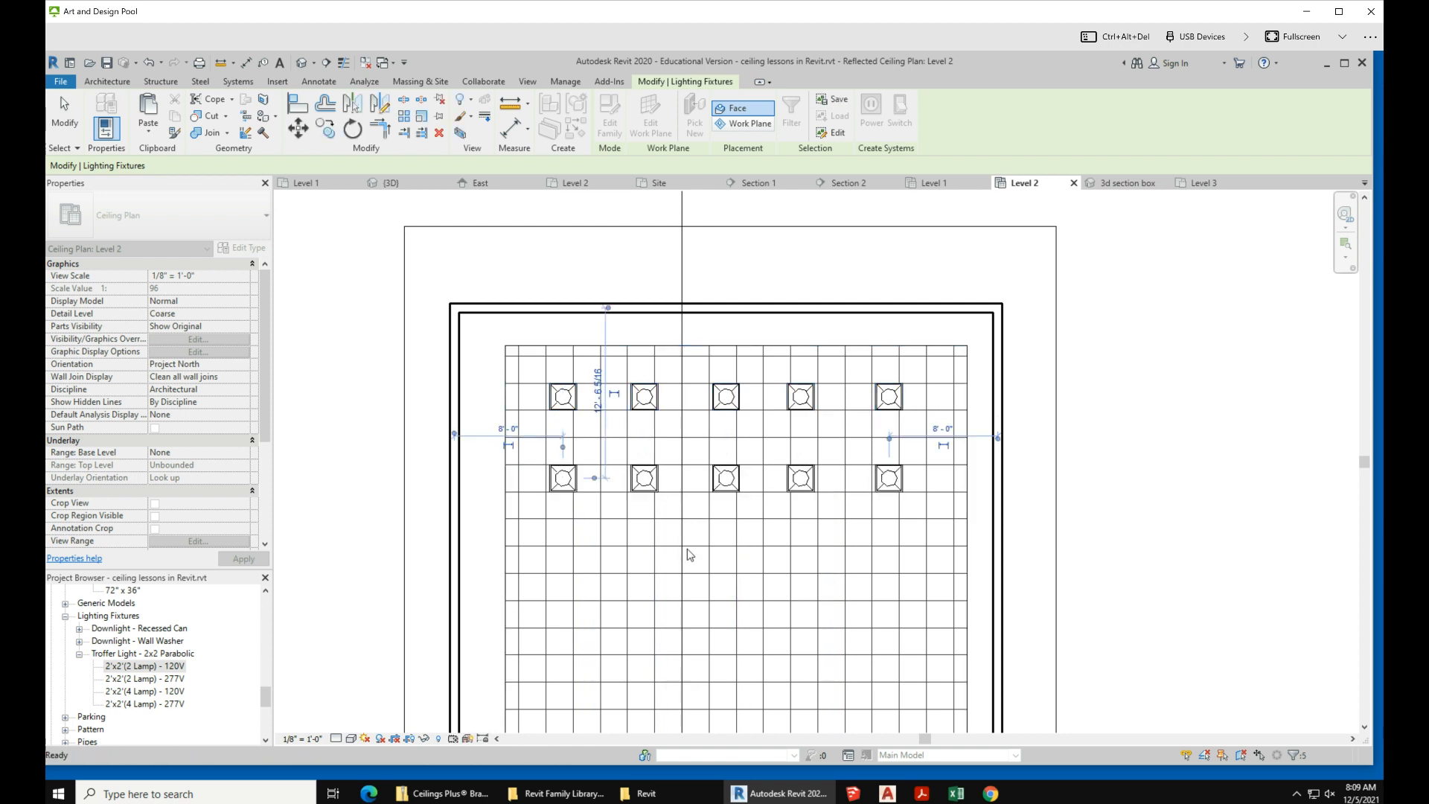
key("ctrl+v")
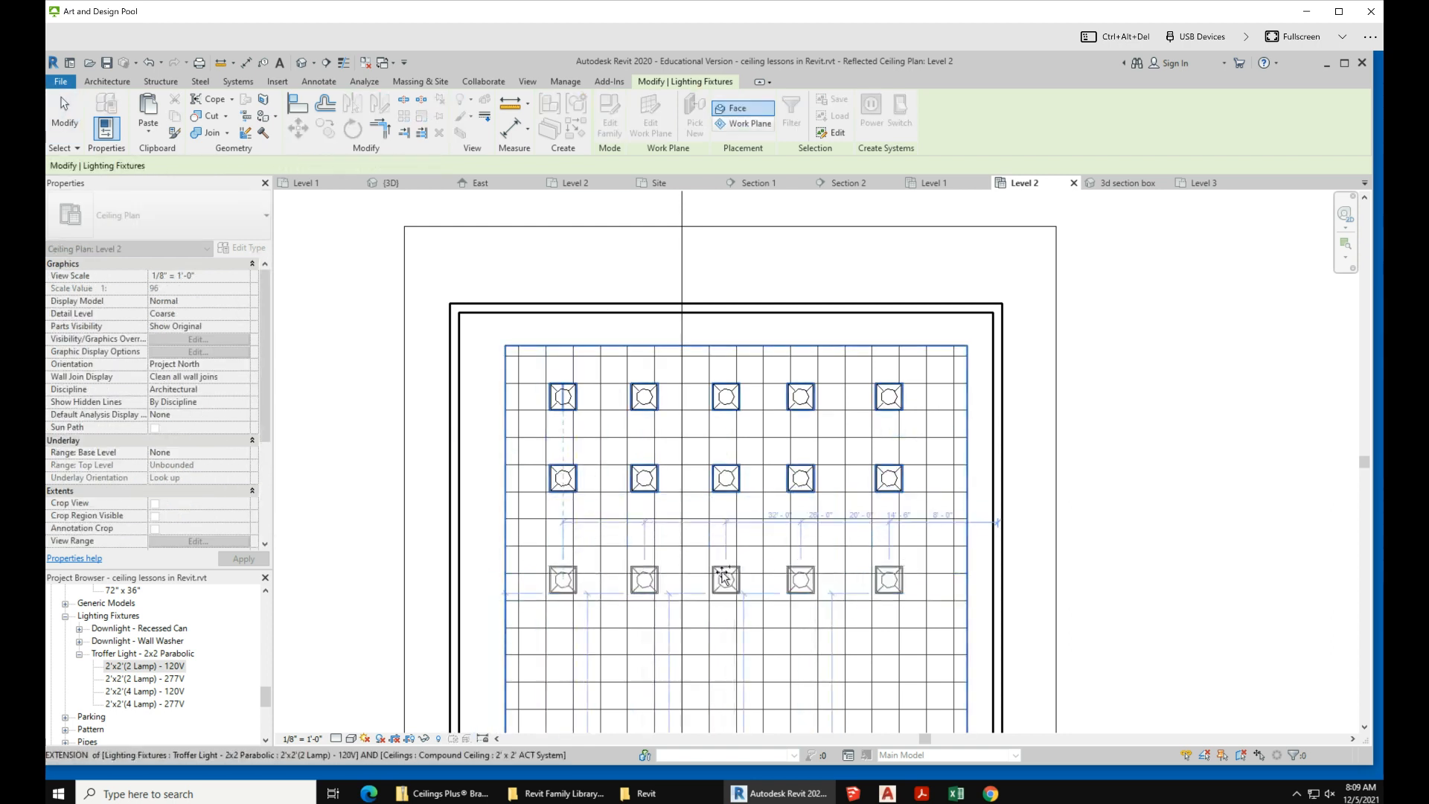
left_click(725, 567)
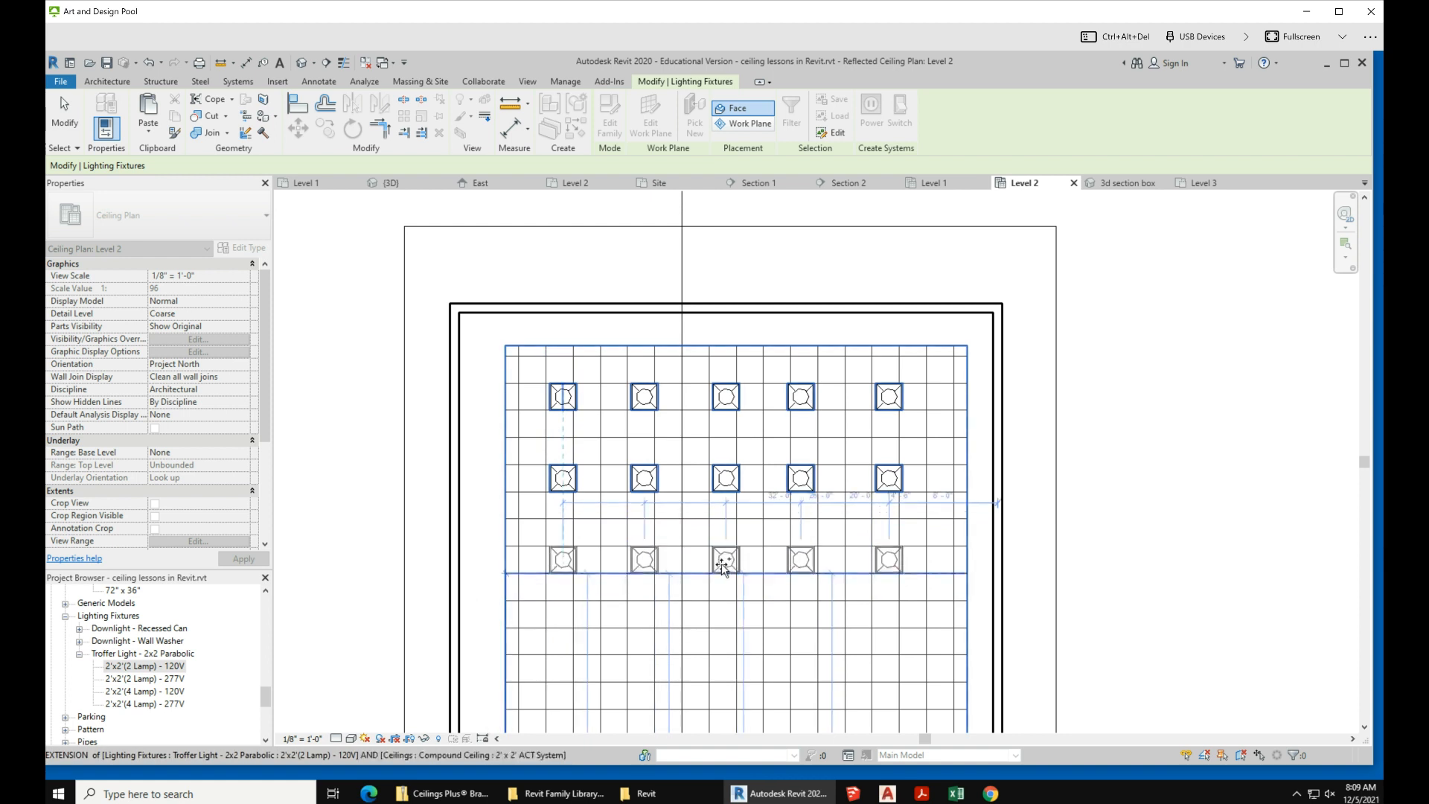
- Paste a fourth row of five troffers into the Level 2 ceiling, three grid tiles below the third row
scroll(725, 567, "down", 2)
scroll(660, 591, "up", 5)
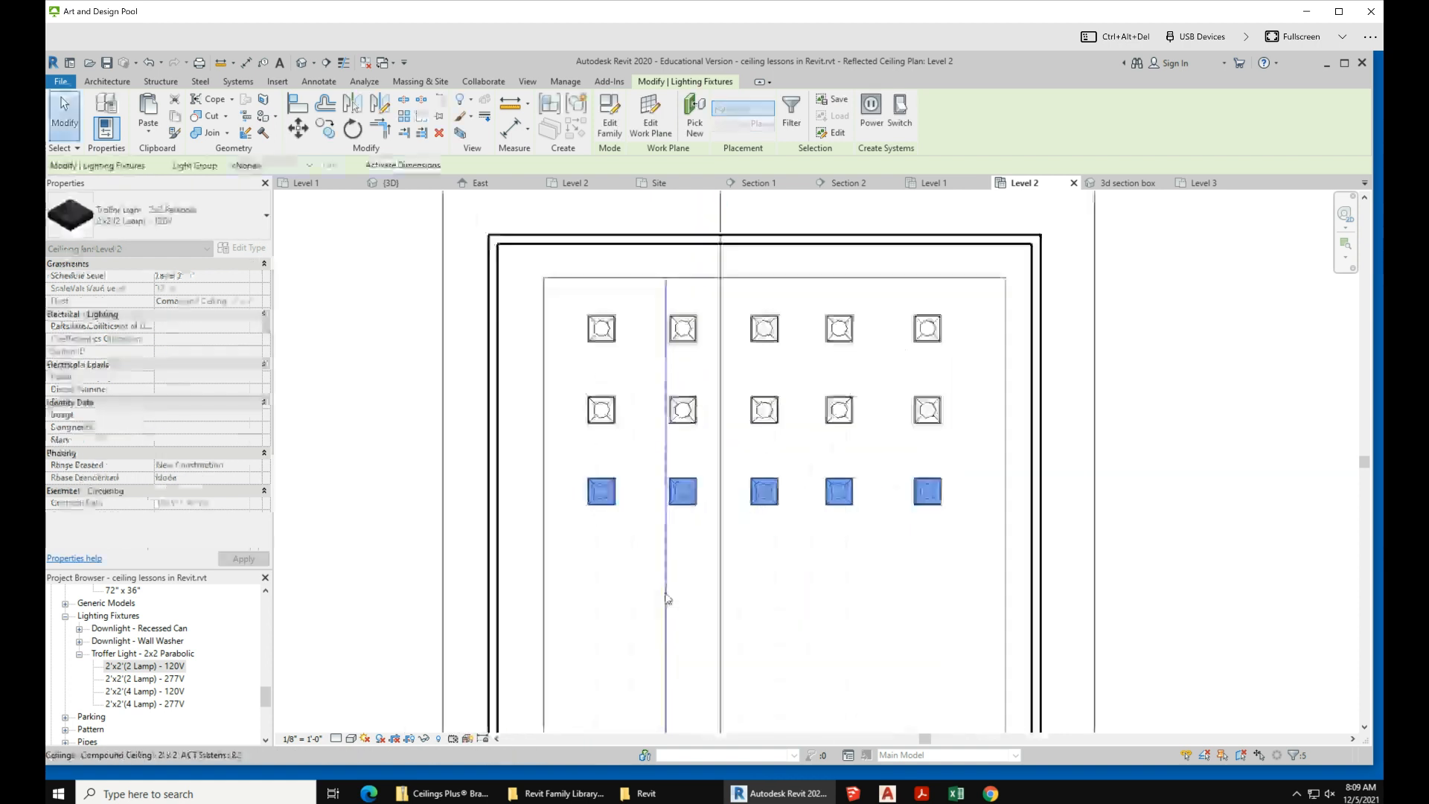
key("ctrl+v")
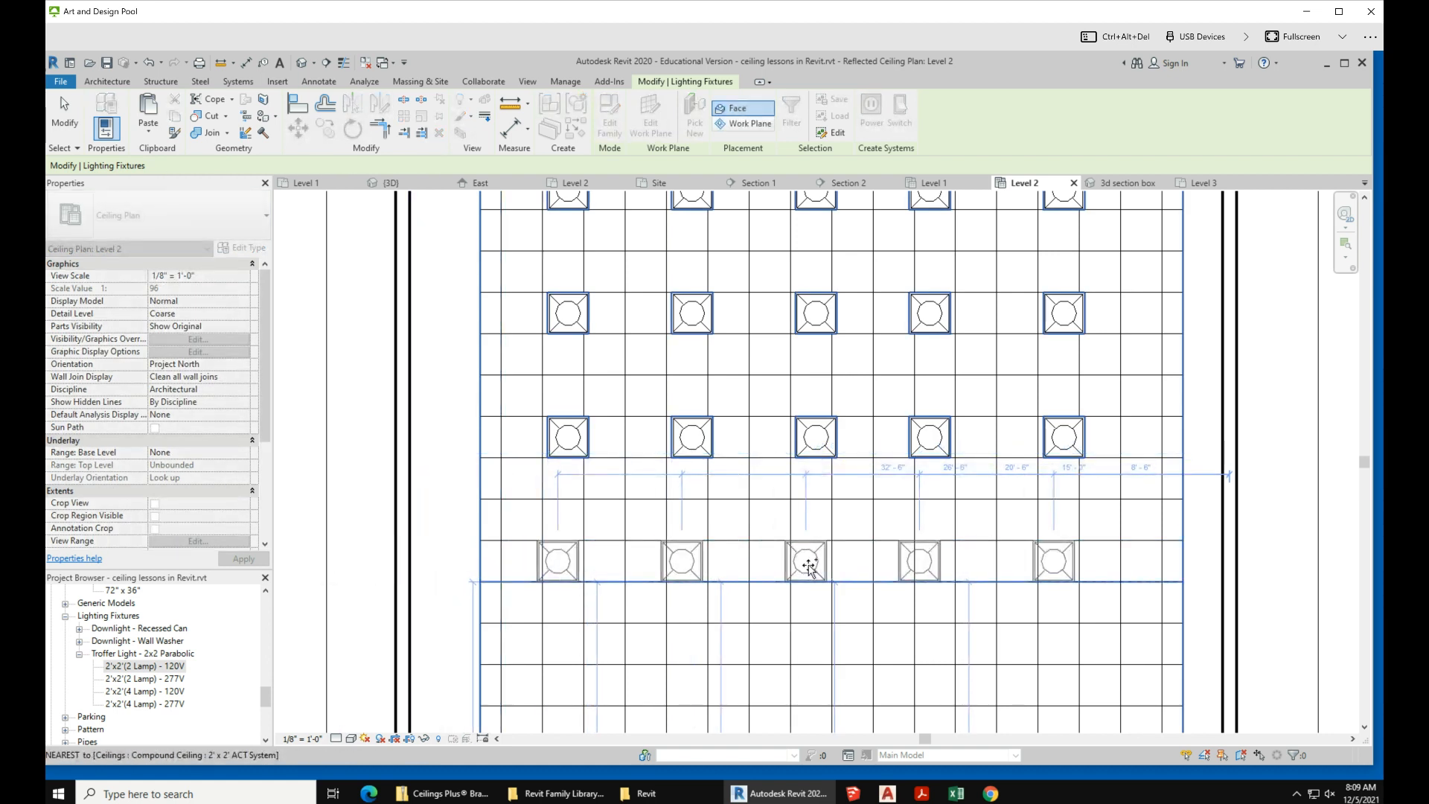
scroll(836, 488, "down", 3)
left_click(818, 480)
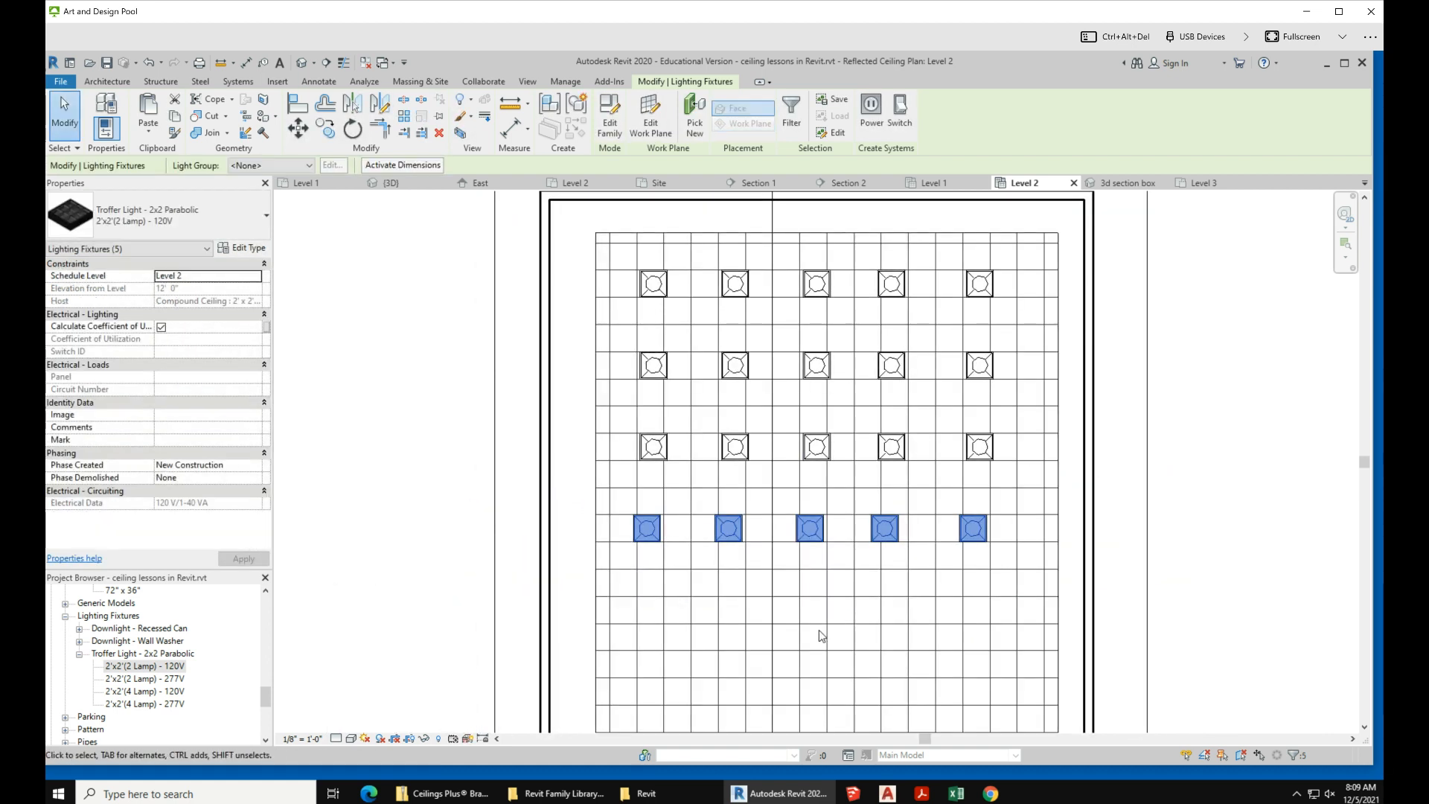
- Paste a fifth row of five troffers below the fourth and nudge it down and left into line with the upper rows' tiles
key("ctrl+v")
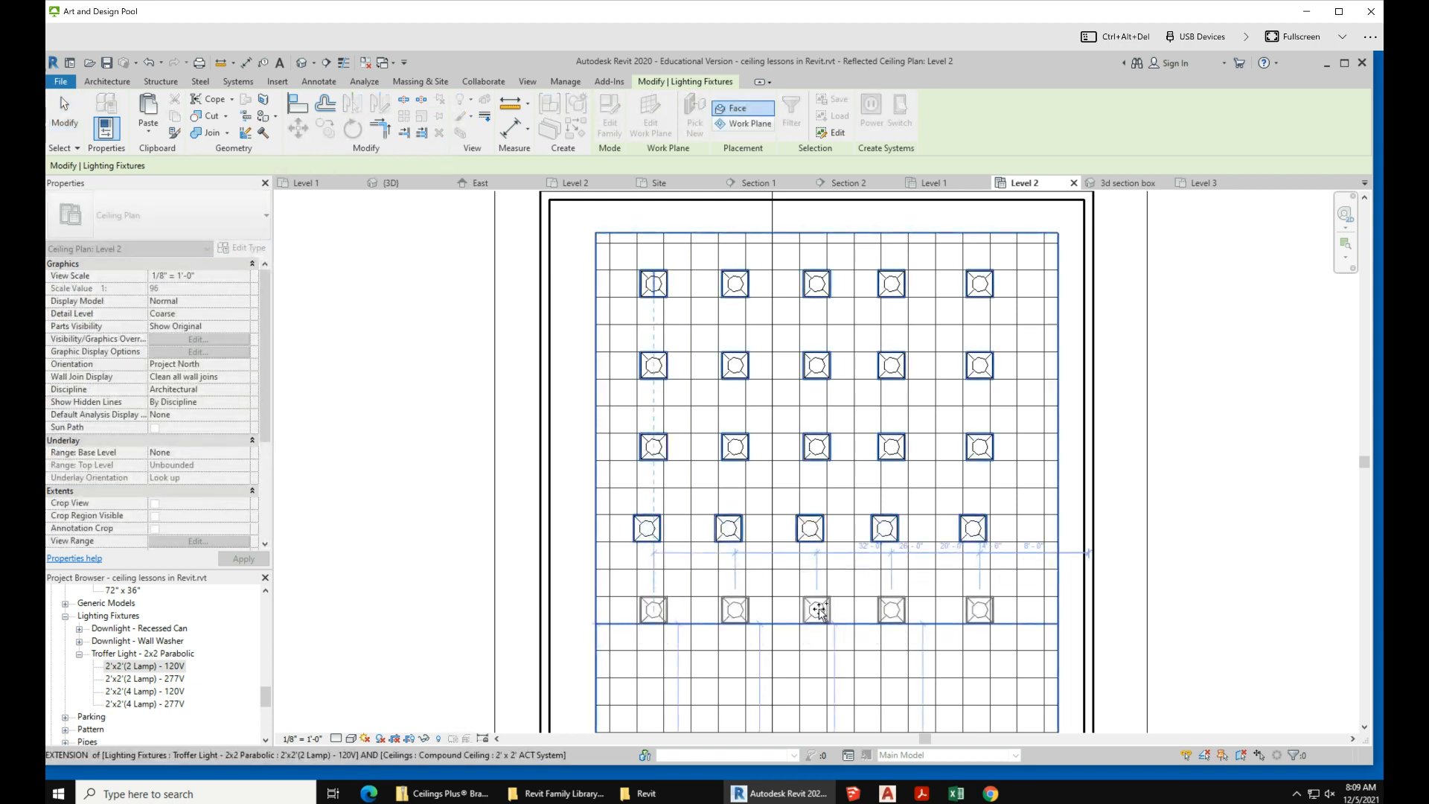
left_click(827, 595)
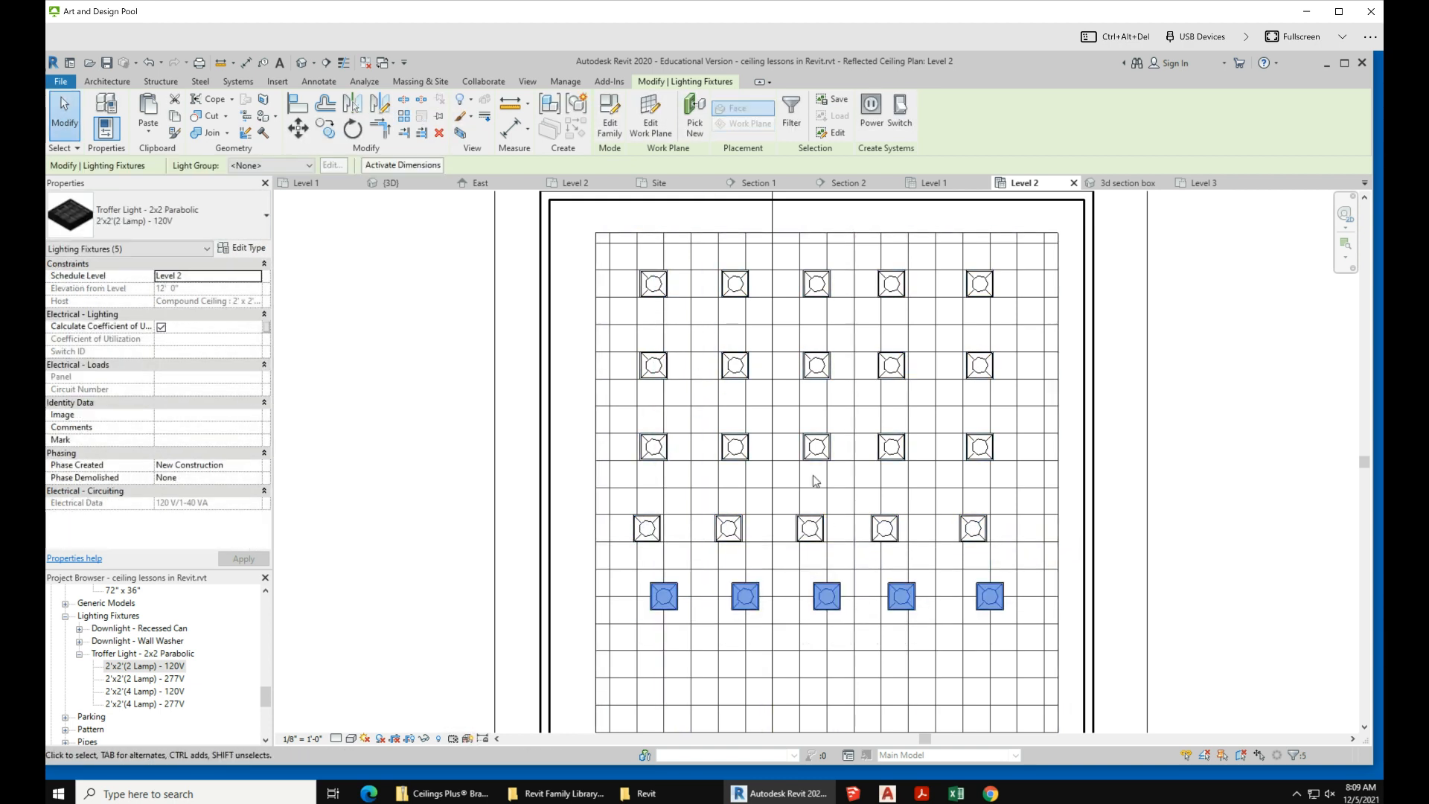
key("Down")
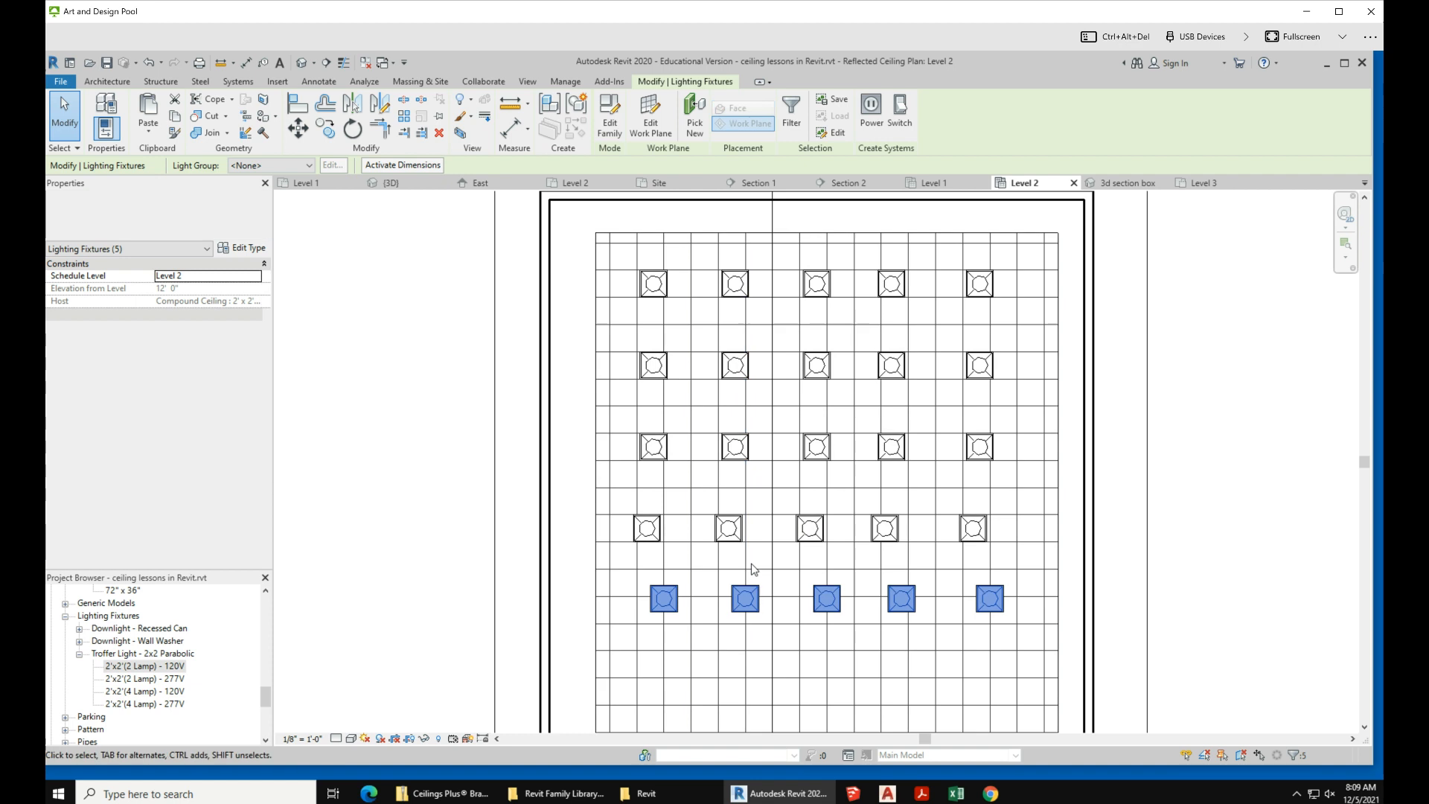
key("Down")
key("Down")
key("Down")
key("Down")
key("Left")
key("Left")
key("Left")
key("Left")
key("Left")
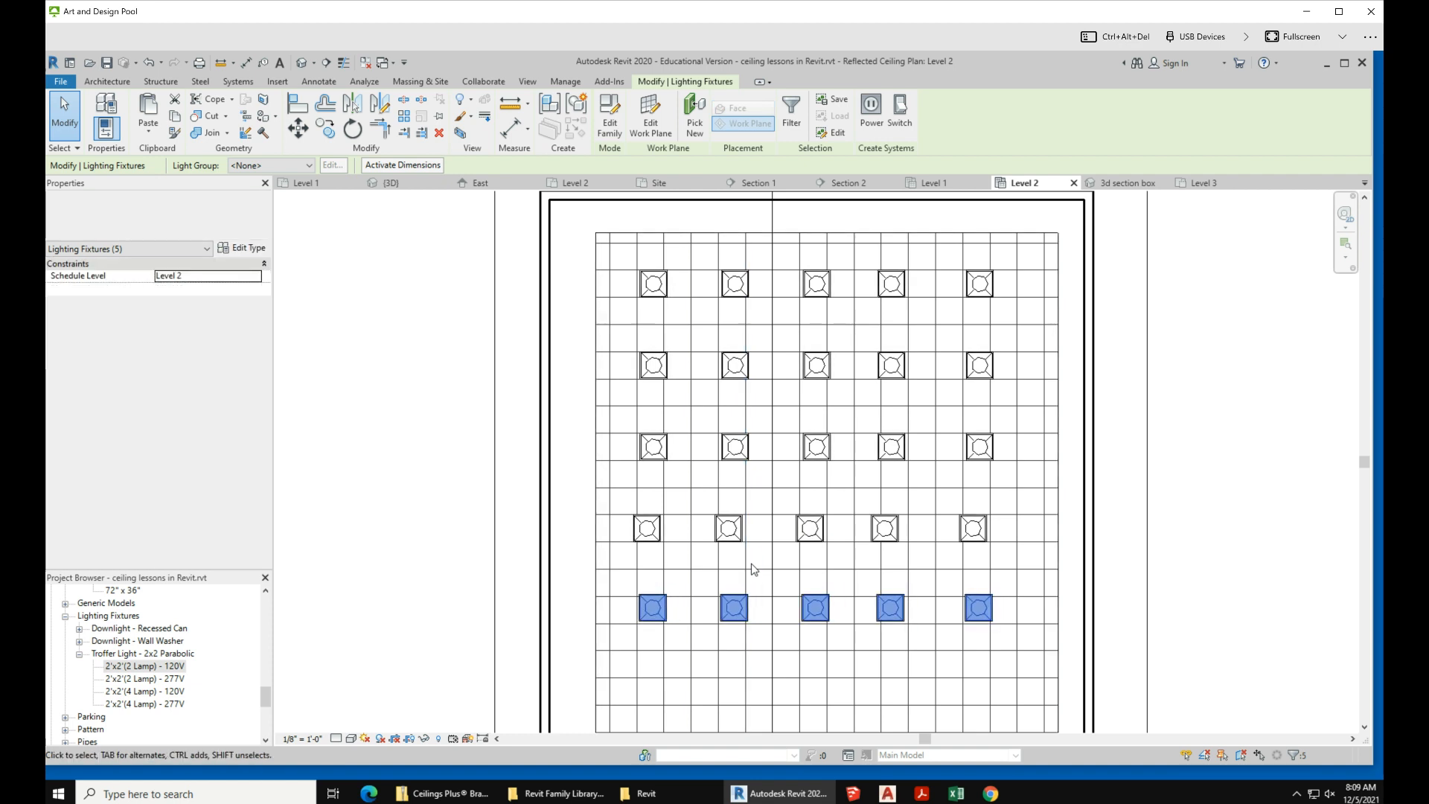
- Paste a sixth, seventh and eighth row of five troffers below, keeping the three-tile spacing and column alignment, and finish pasting
scroll(818, 401, "down", 3)
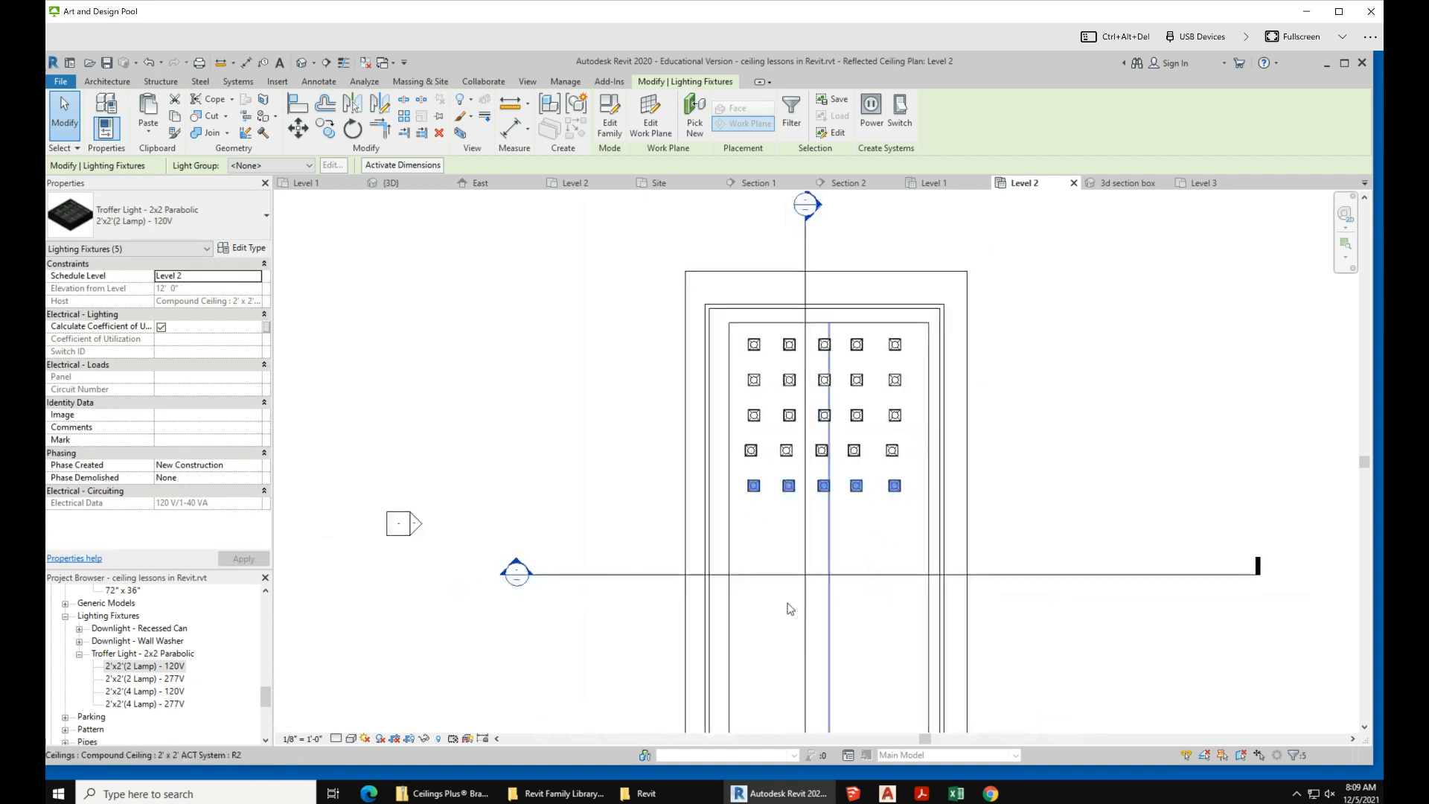
scroll(781, 593, "up", 3)
key("ctrl+v")
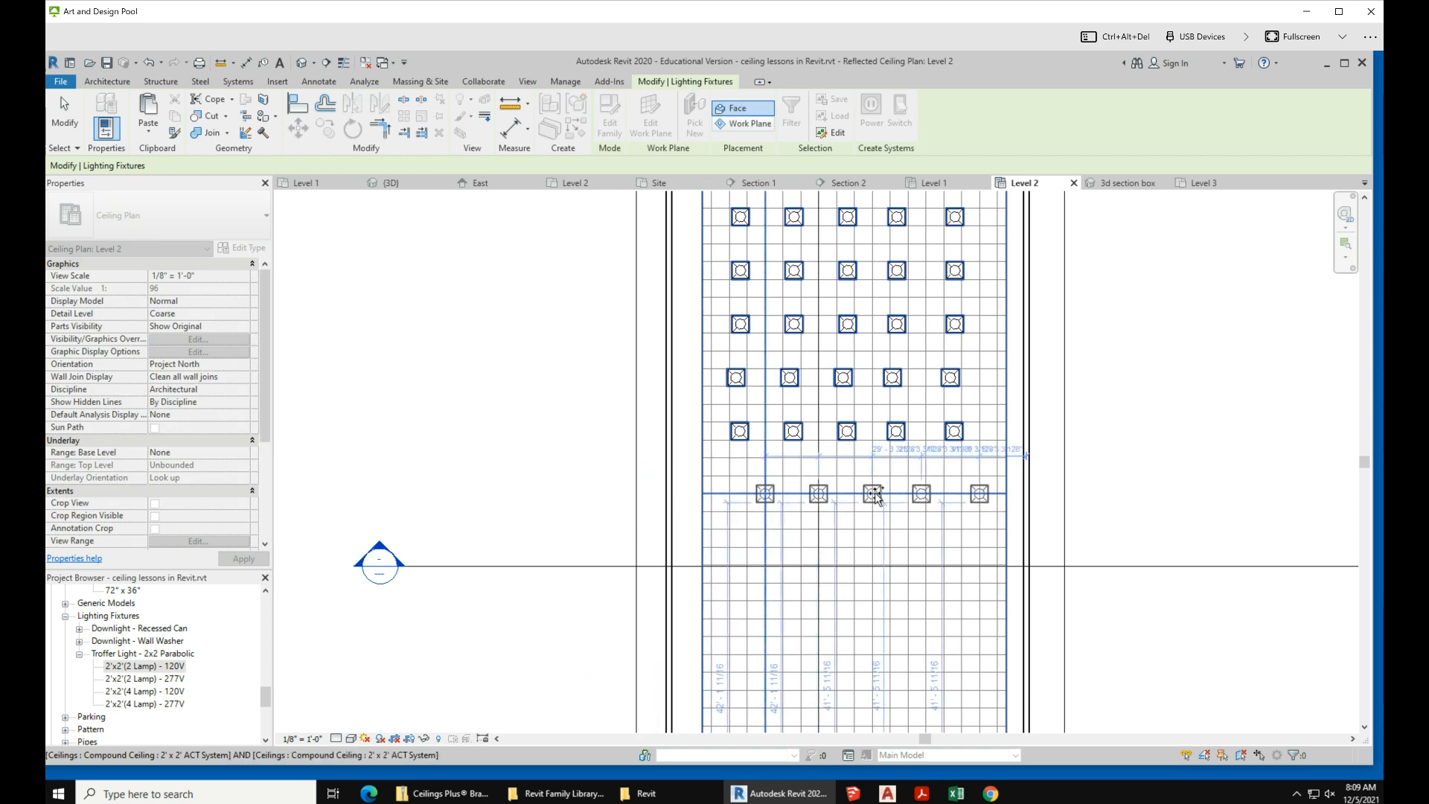
left_click(849, 485)
key("ctrl+v")
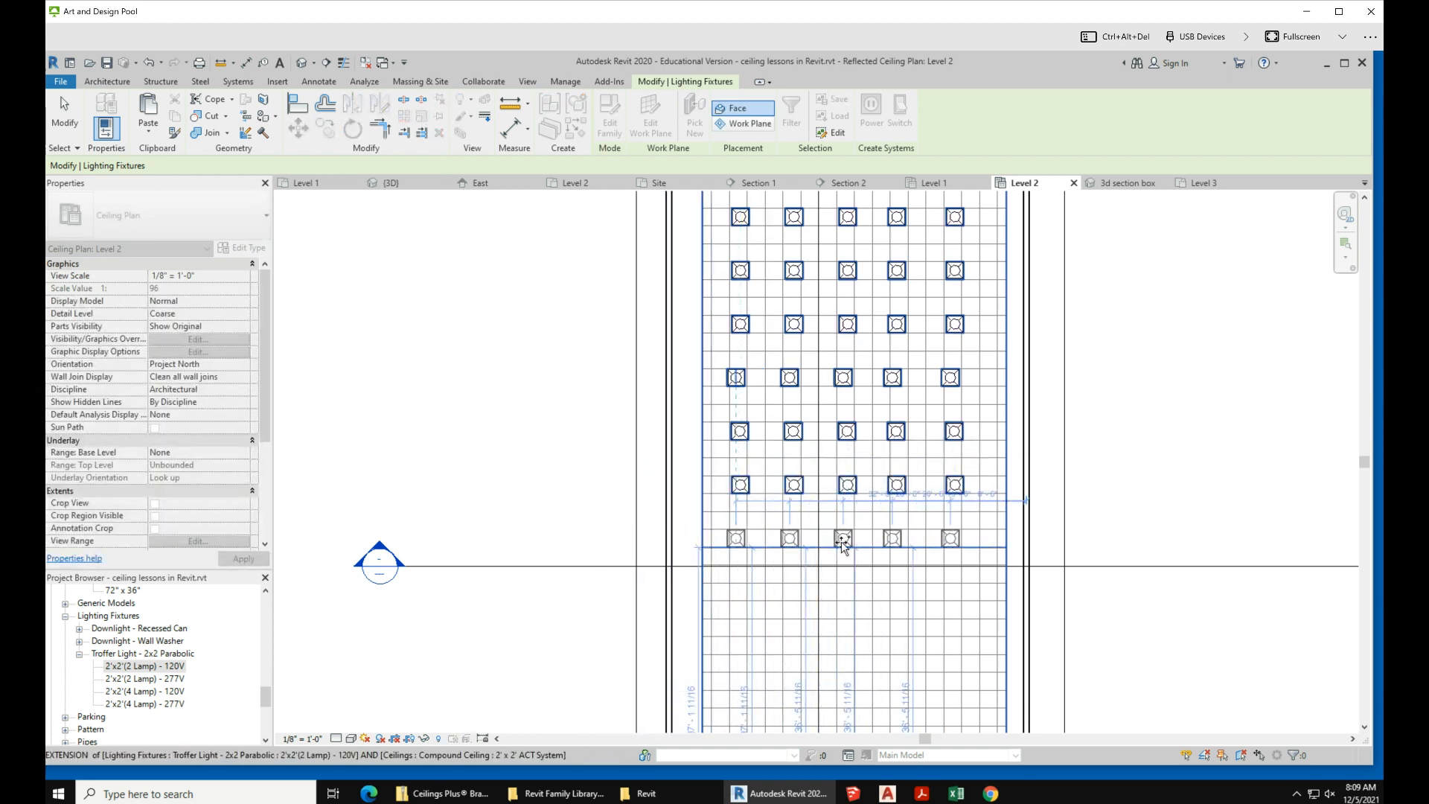
left_click(847, 545)
key("ctrl+v")
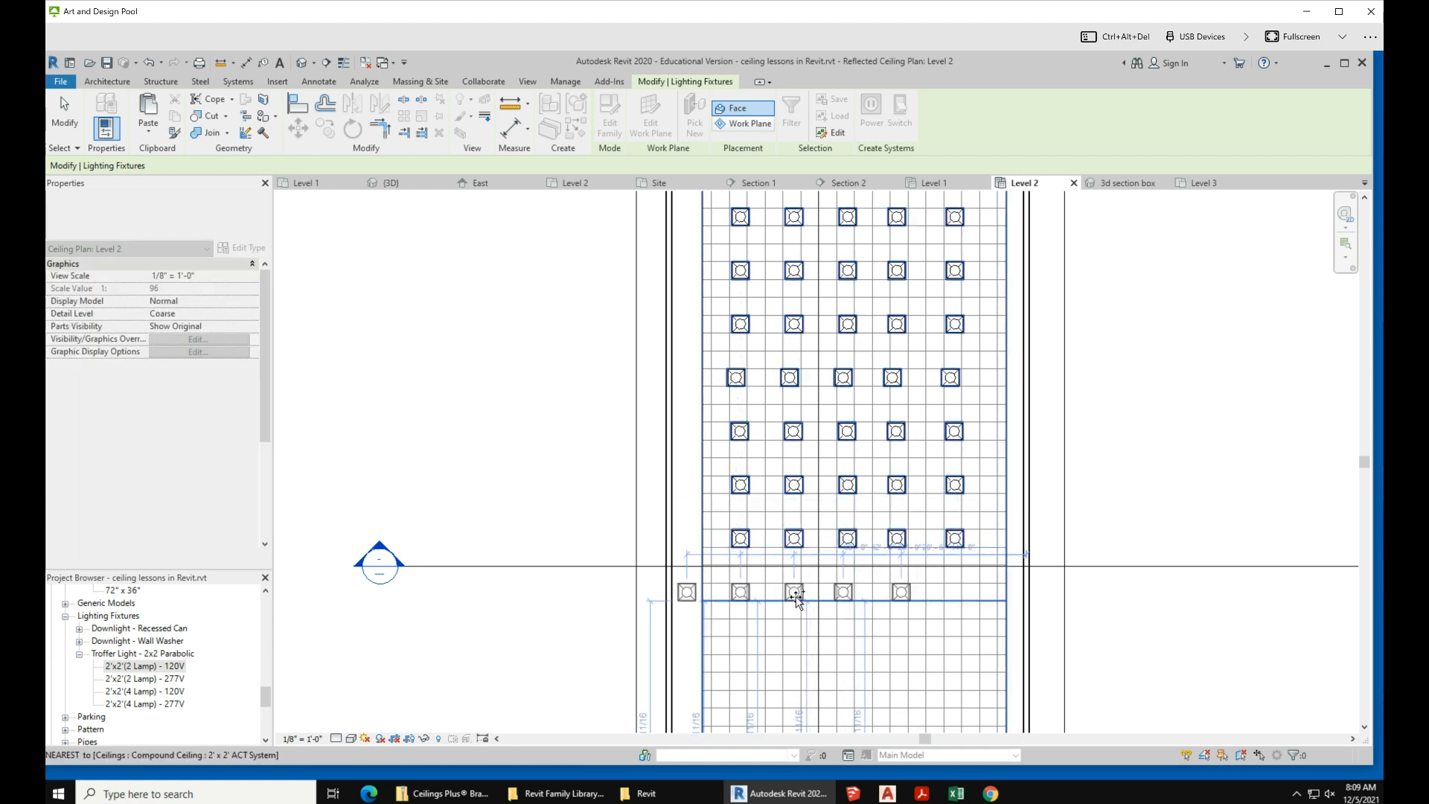
left_click(853, 594)
key("Escape")
scroll(757, 610, "down", 4)
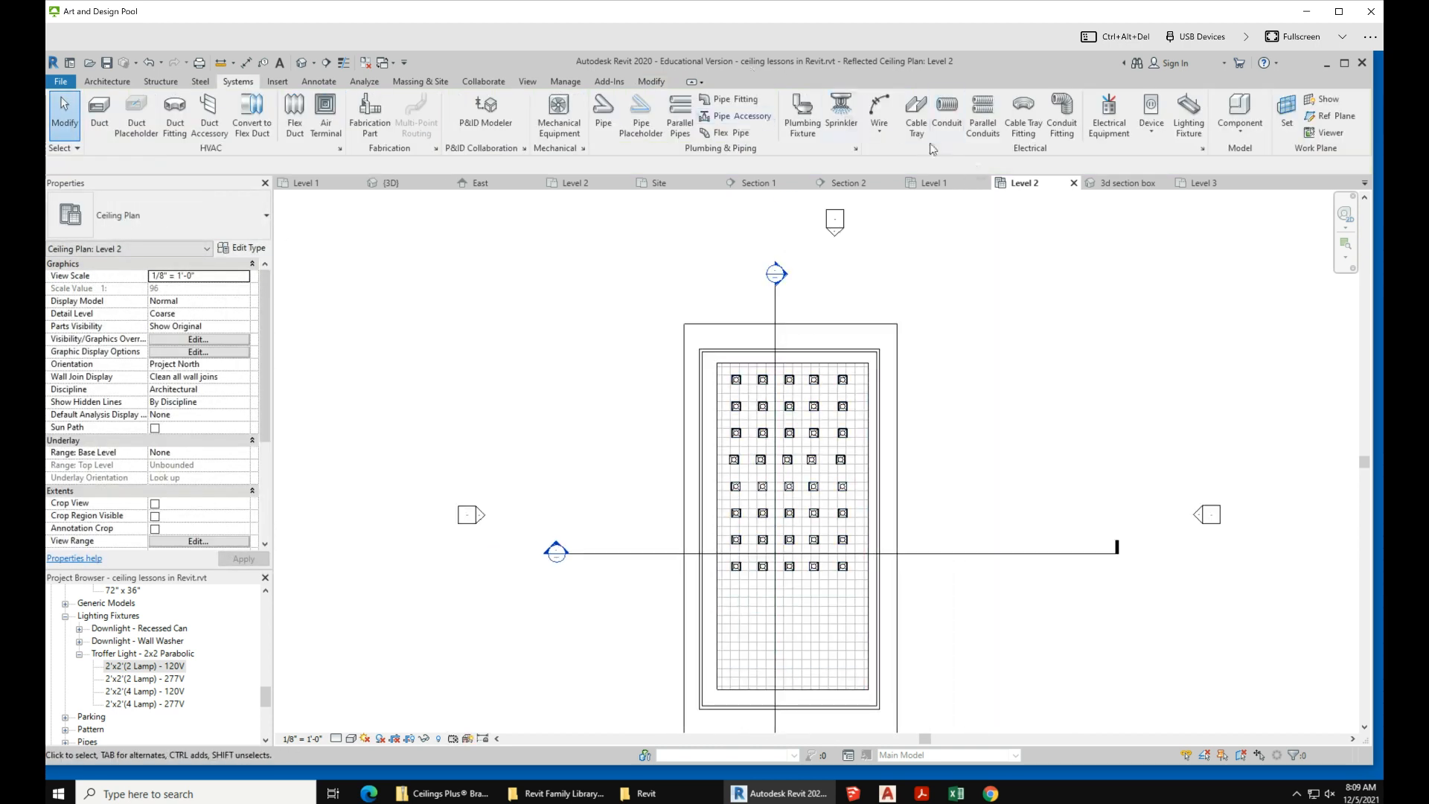
- Show the 3d section box view with both lit ceilings seen from slightly below and set its visual style to Shaded
left_click(1124, 182)
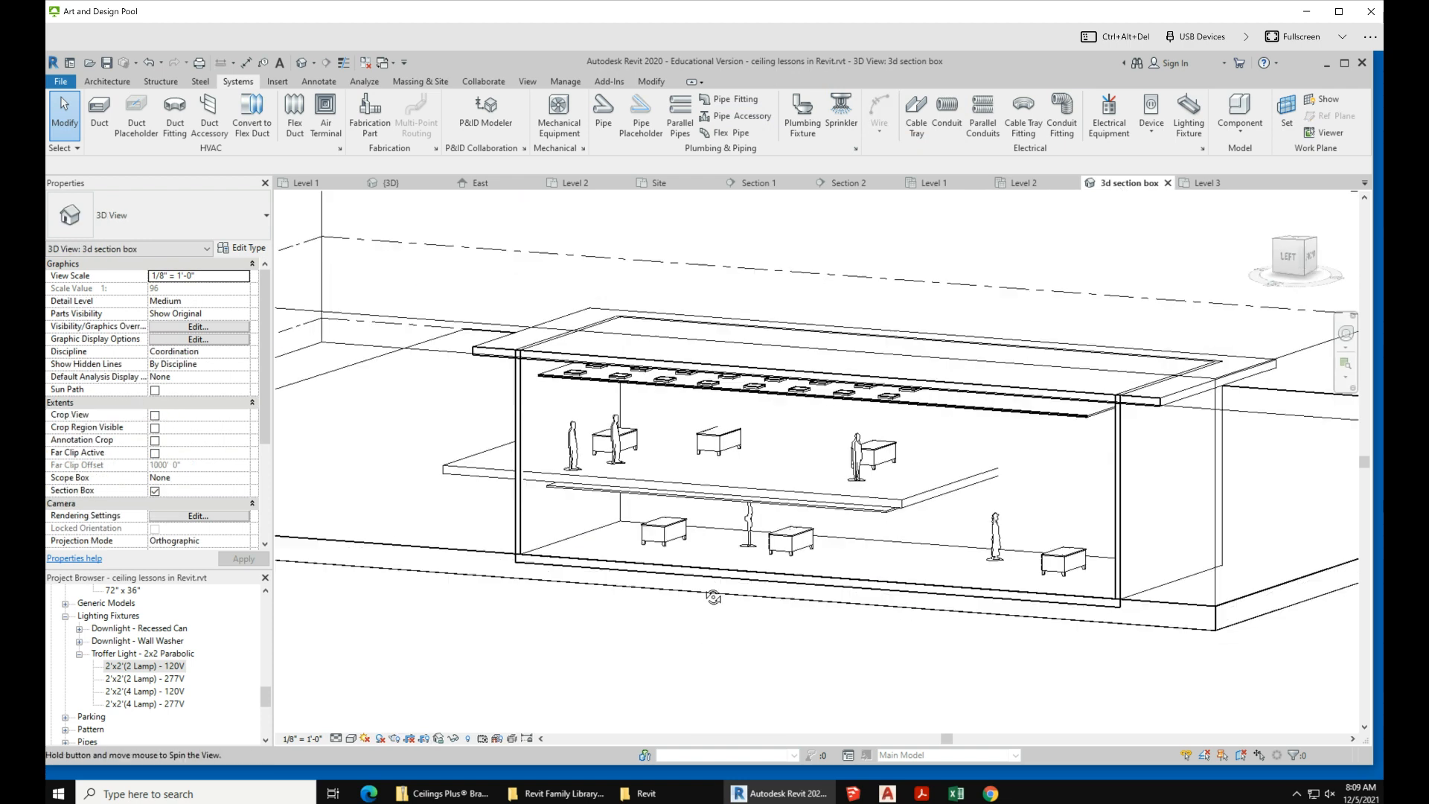
middle_click_drag(707, 491, 747, 585, "shift")
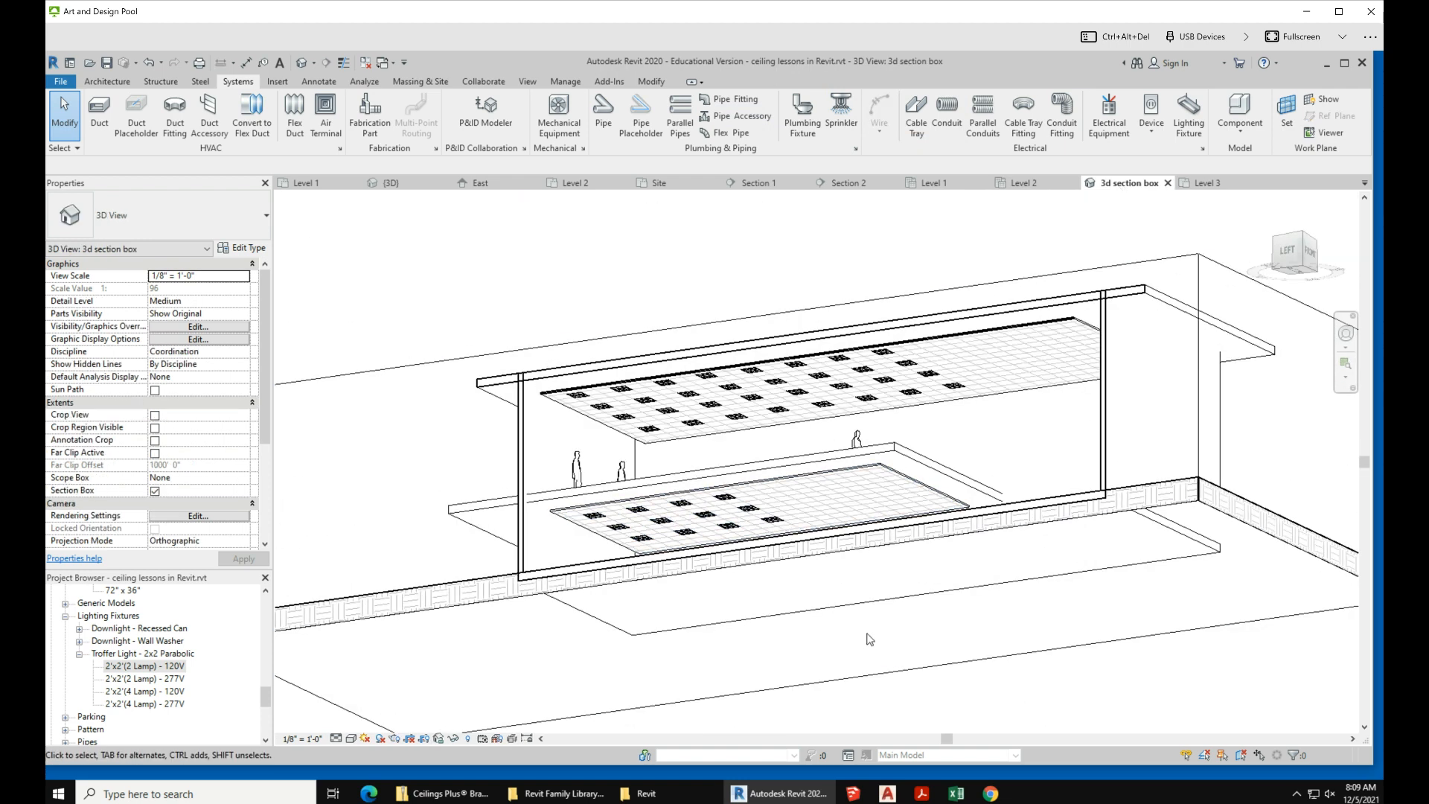
middle_click_drag(870, 638, 872, 730, "shift")
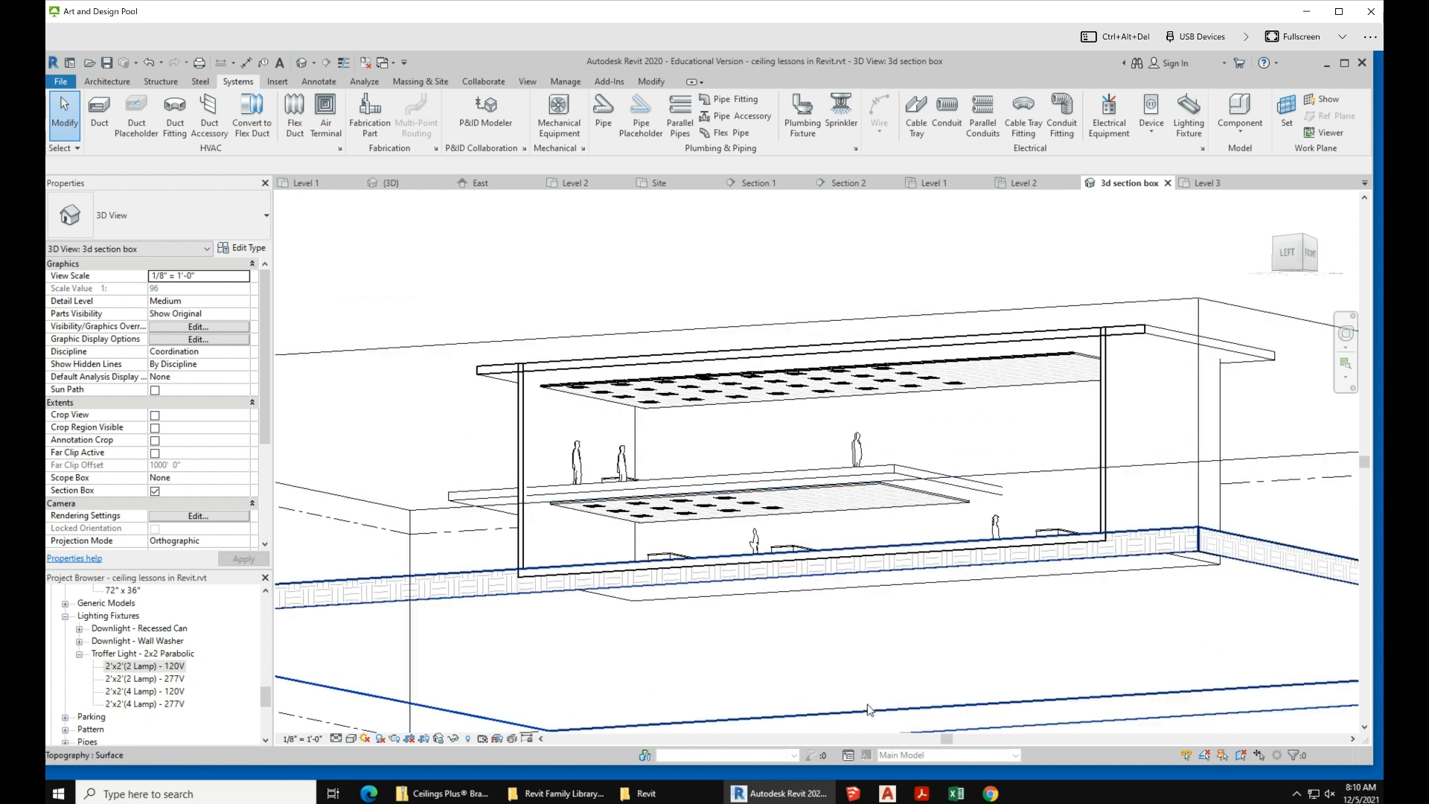
left_click(350, 739)
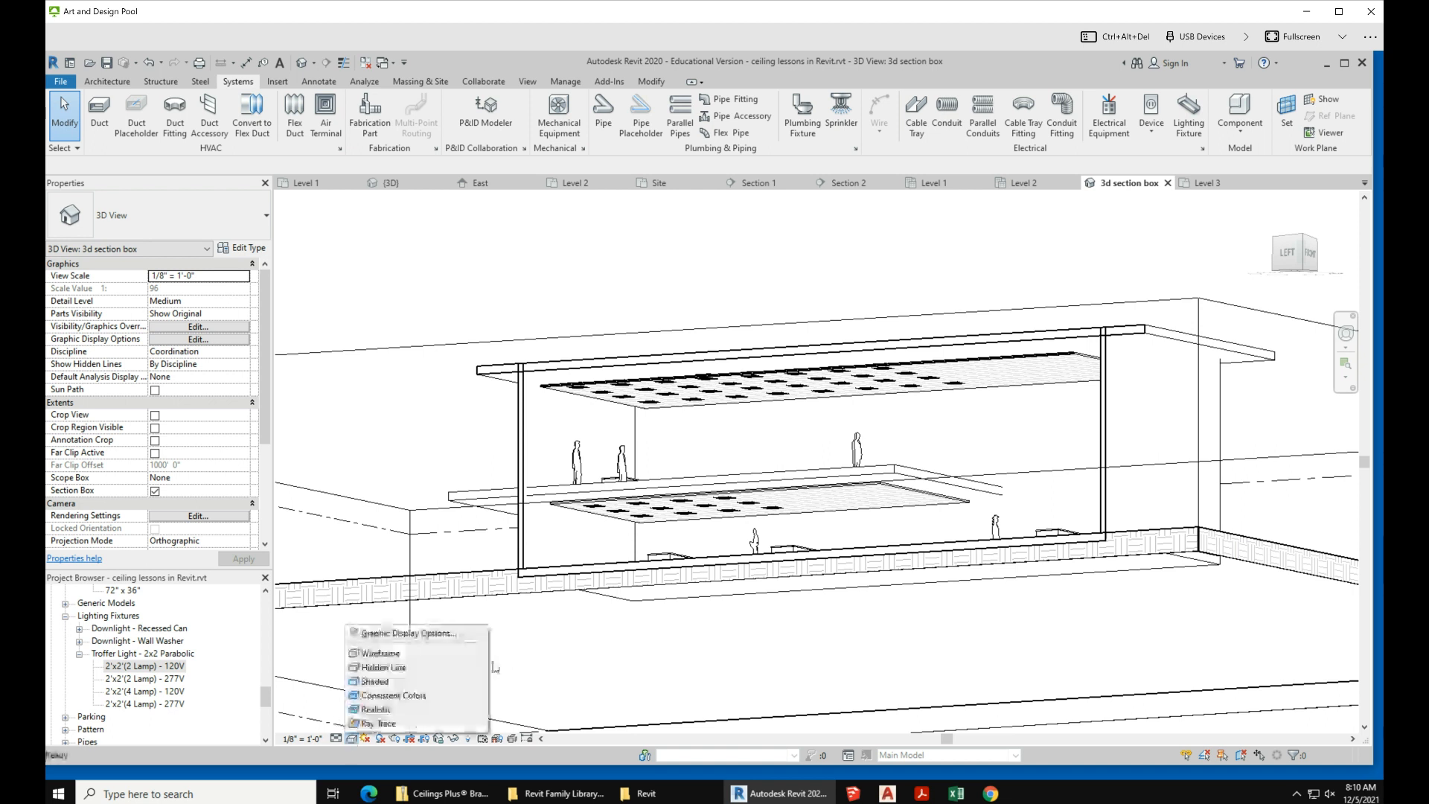
left_click(376, 681)
middle_click_drag(718, 544, 747, 554, "shift")
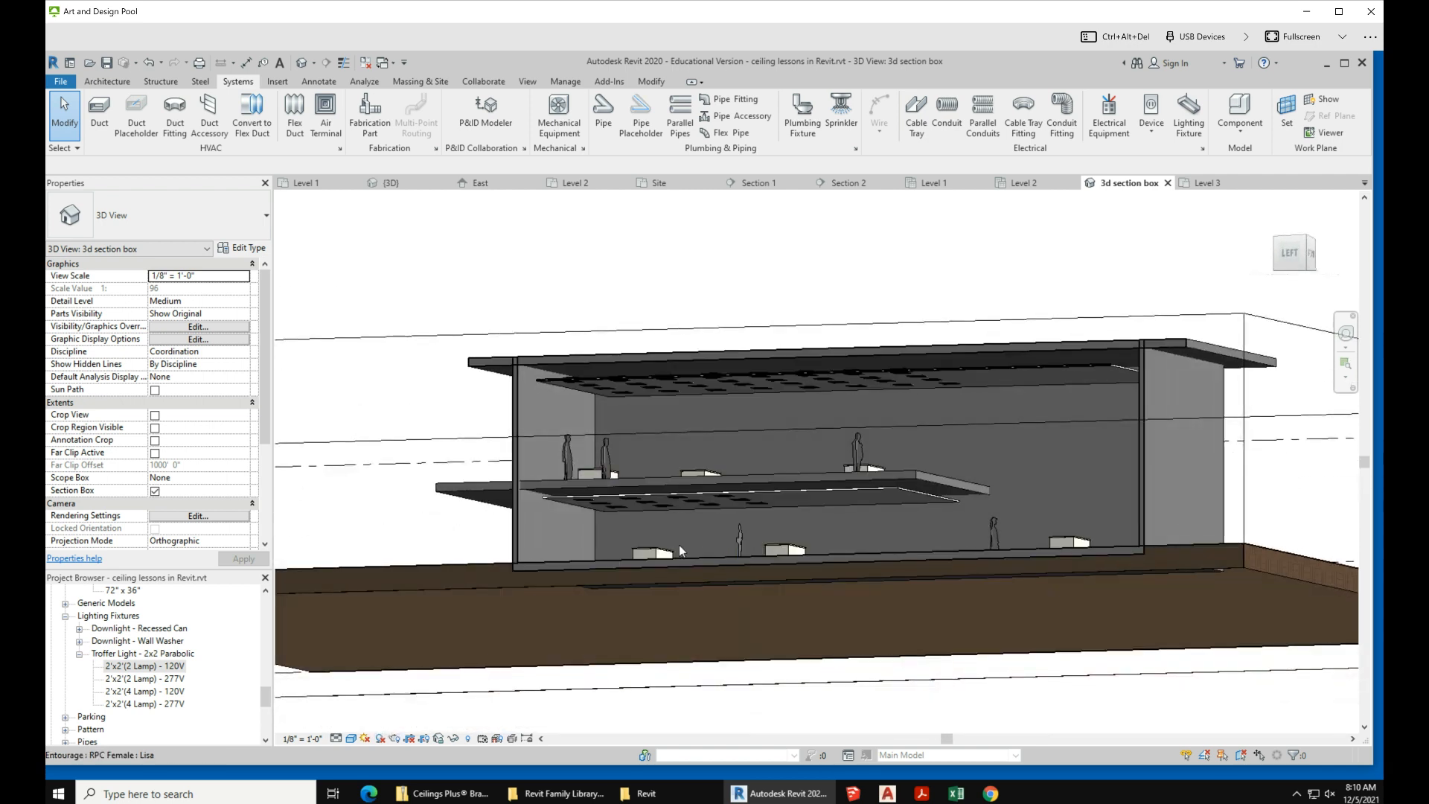
- Render the 3d section box view at Draft quality with the Interior: Artificial only lighting scheme
left_click(394, 739)
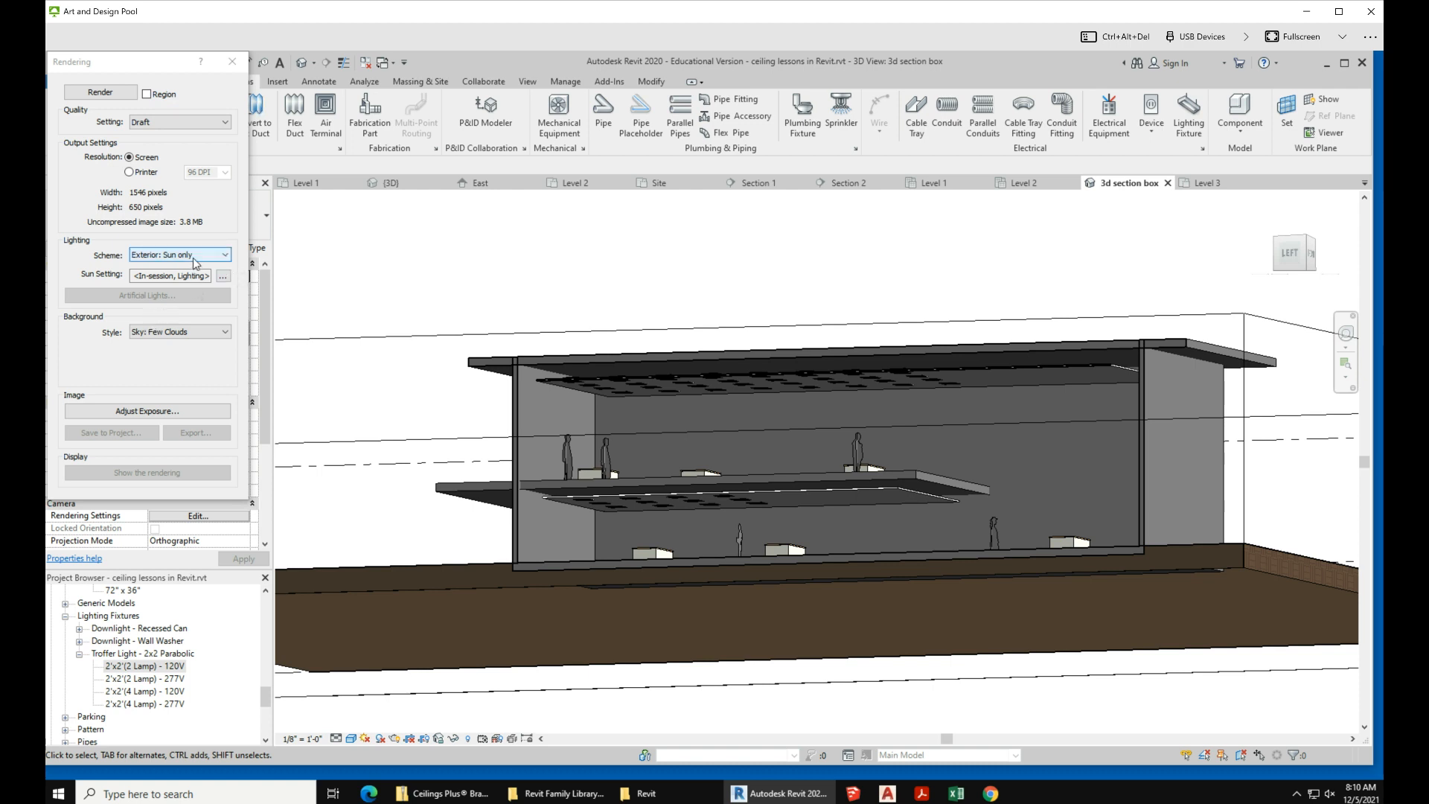
left_click(195, 257)
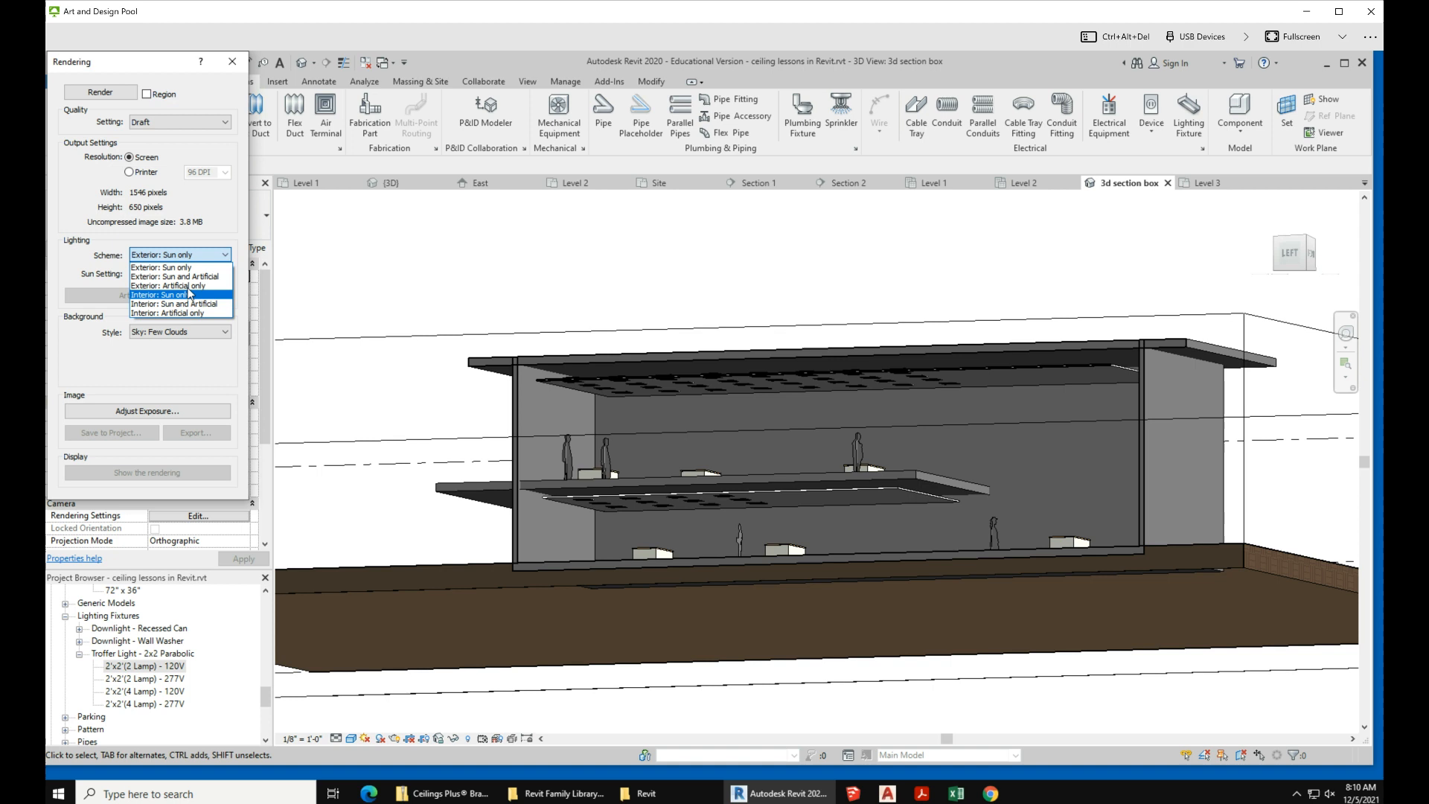
left_click(187, 286)
left_click(195, 257)
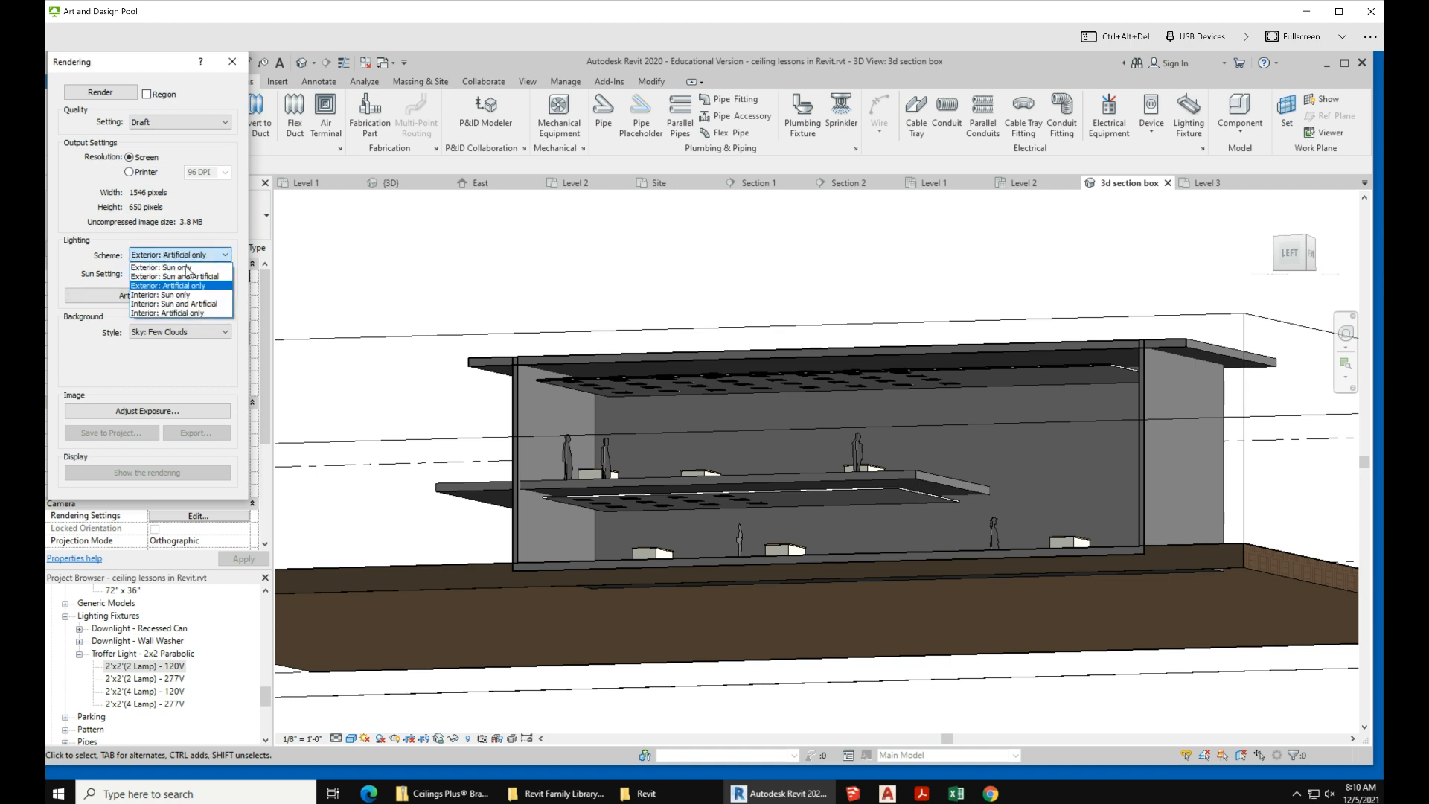
left_click(183, 319)
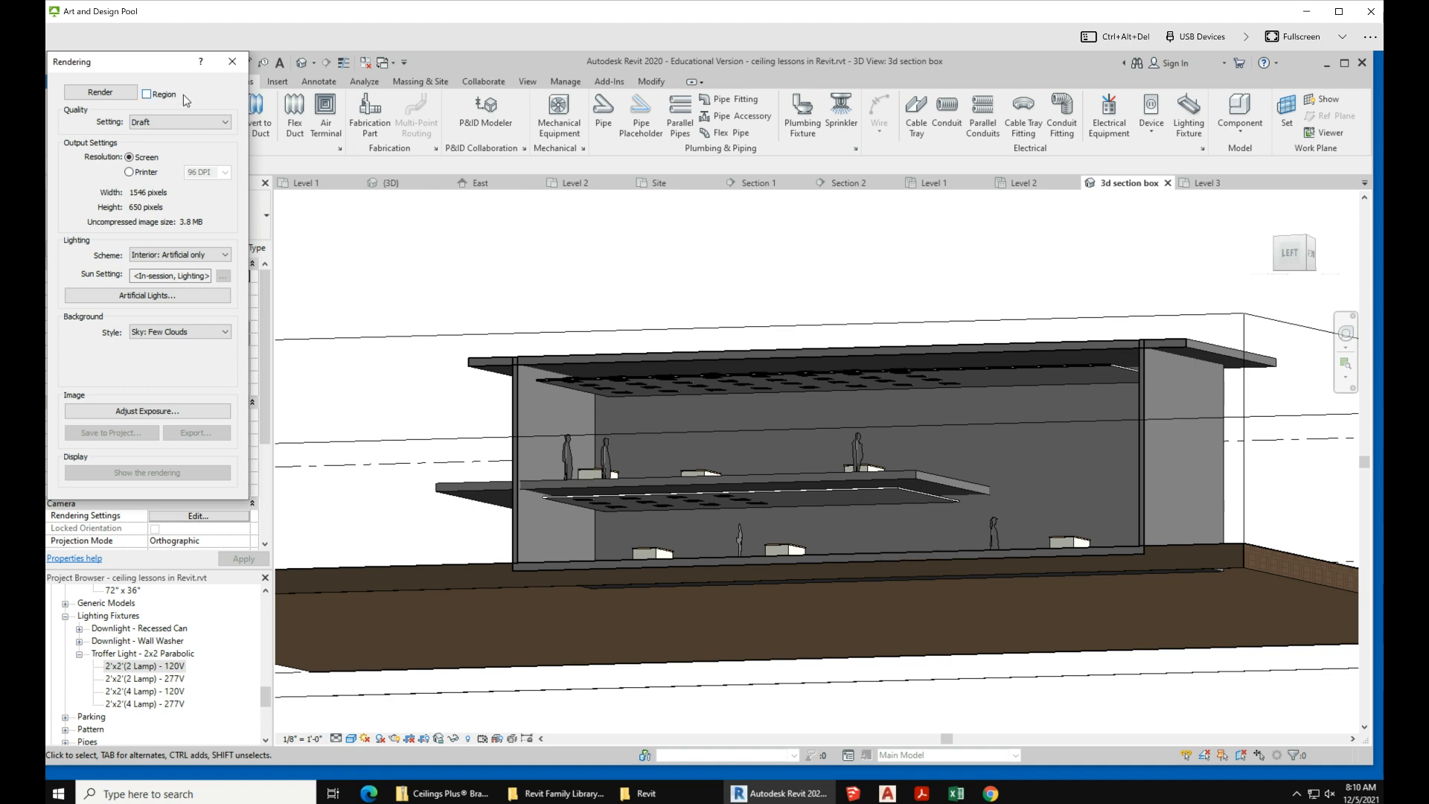
left_click(100, 92)
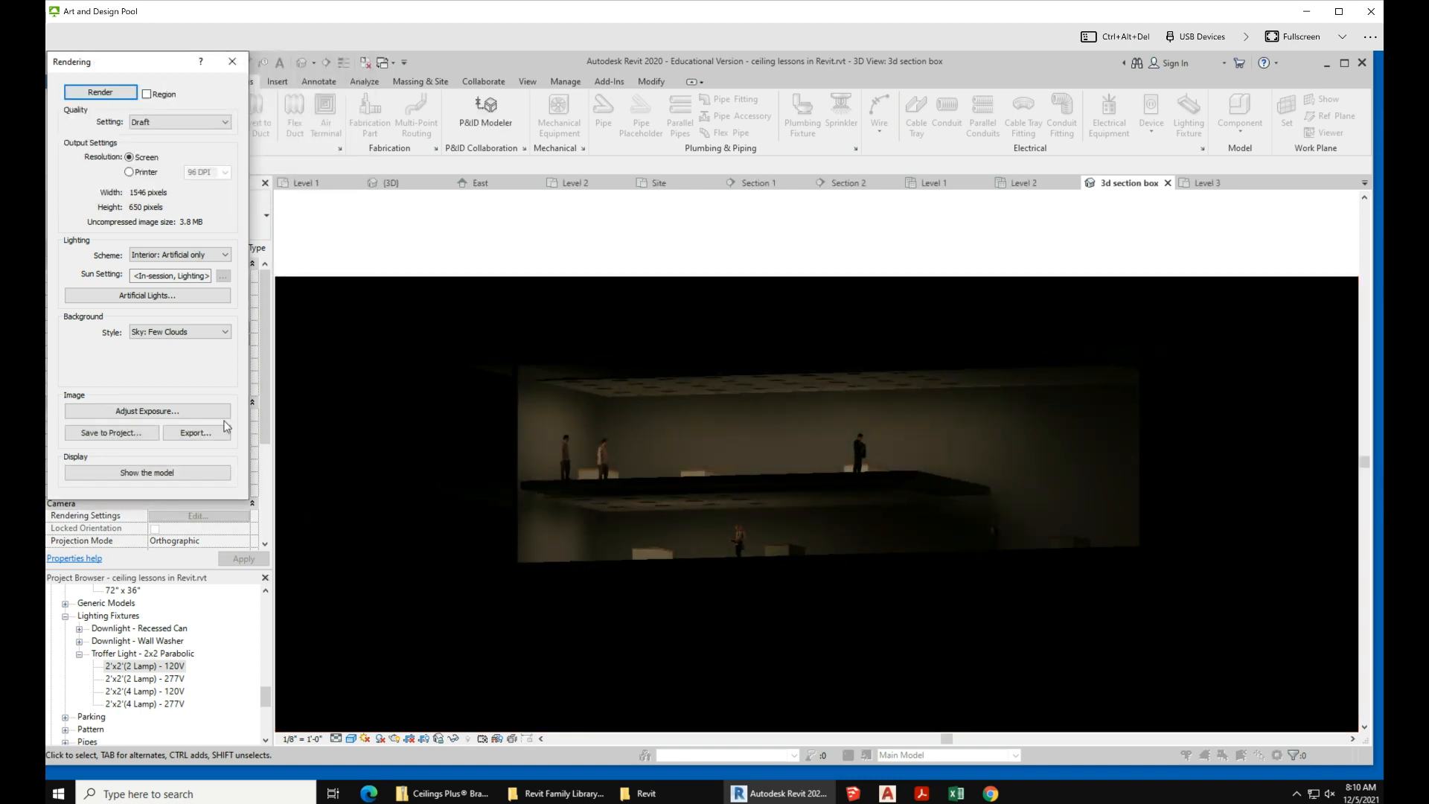
- Brighten the rendered image by setting its exposure value to 3.80
left_click(181, 412)
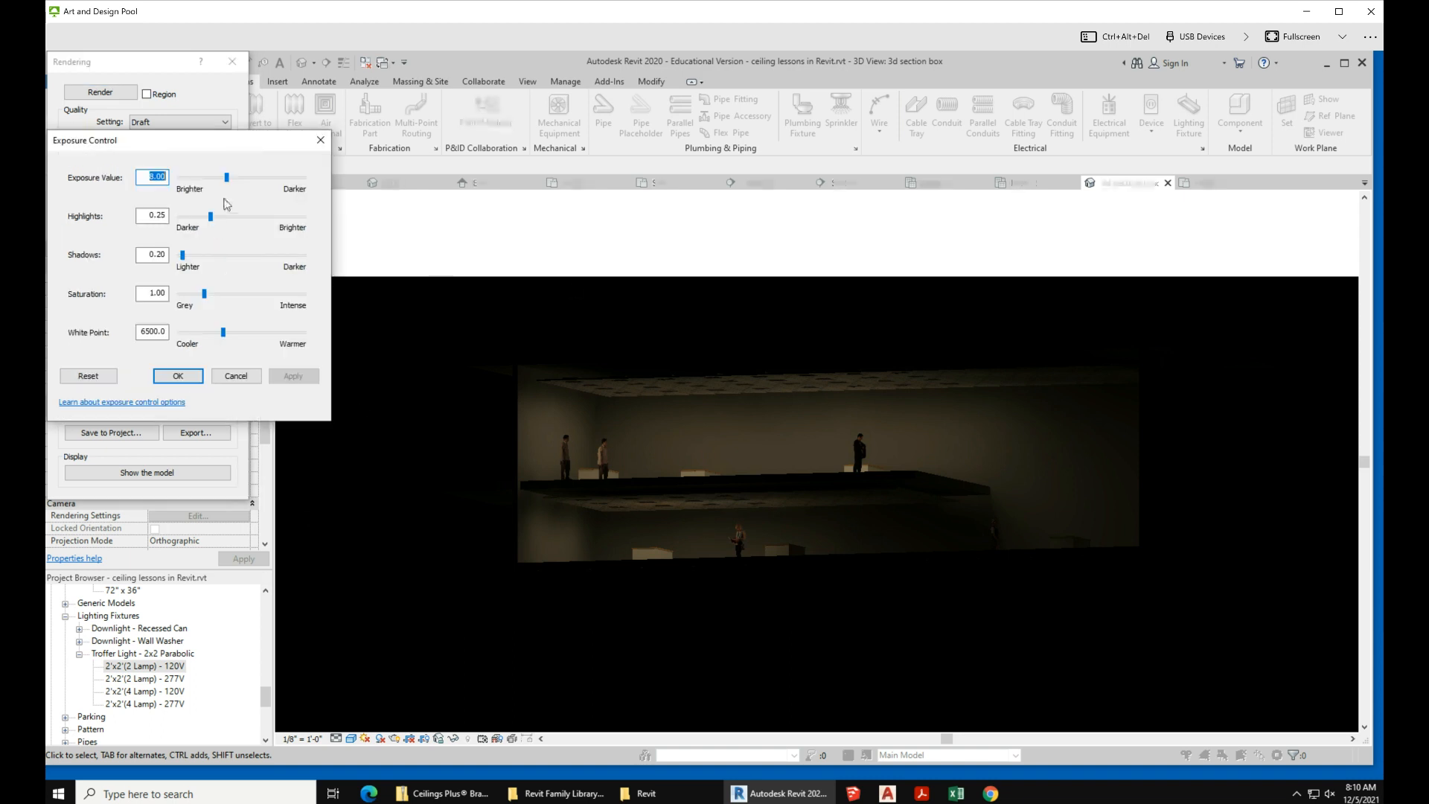
left_click(223, 179)
left_click(292, 375)
left_click(725, 511)
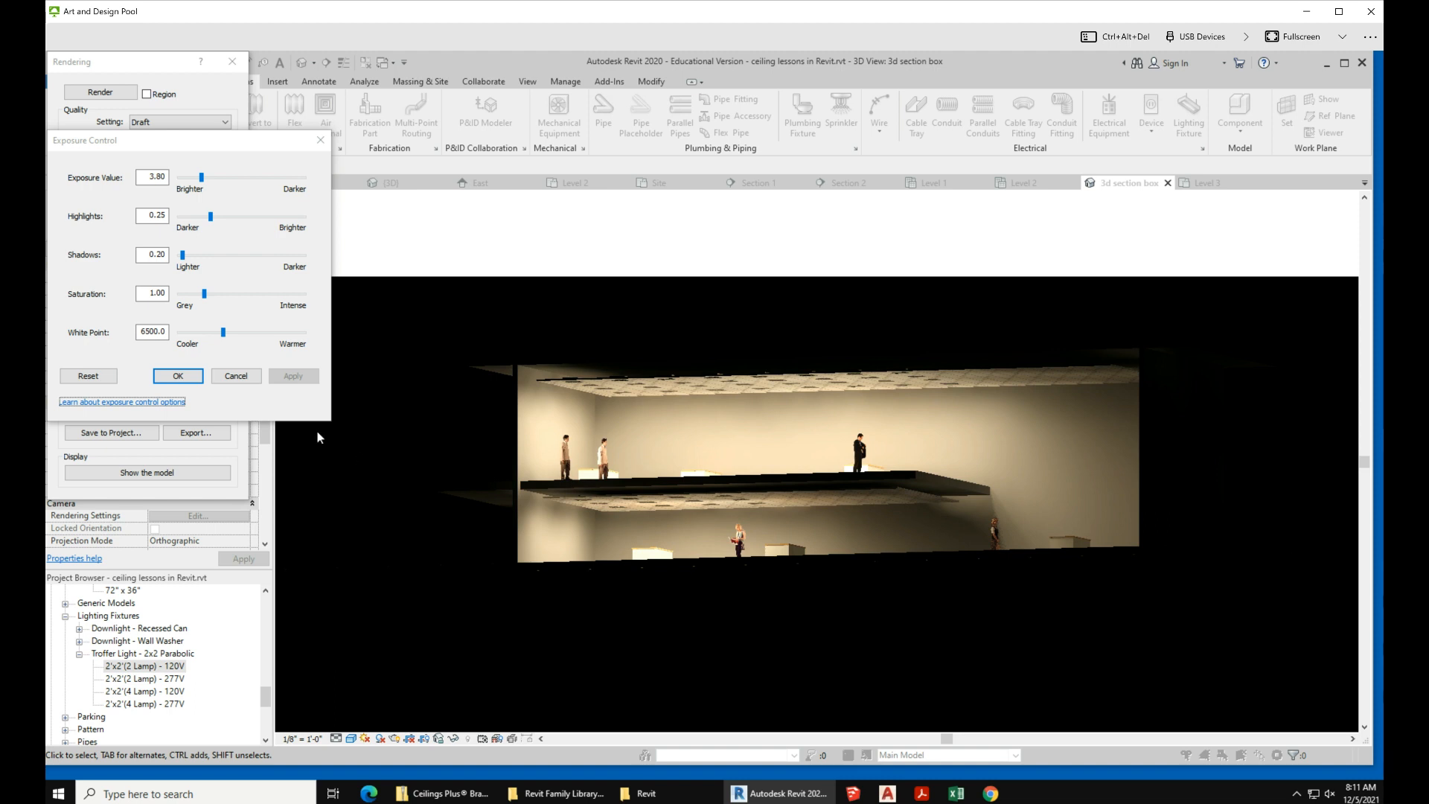
left_click(178, 376)
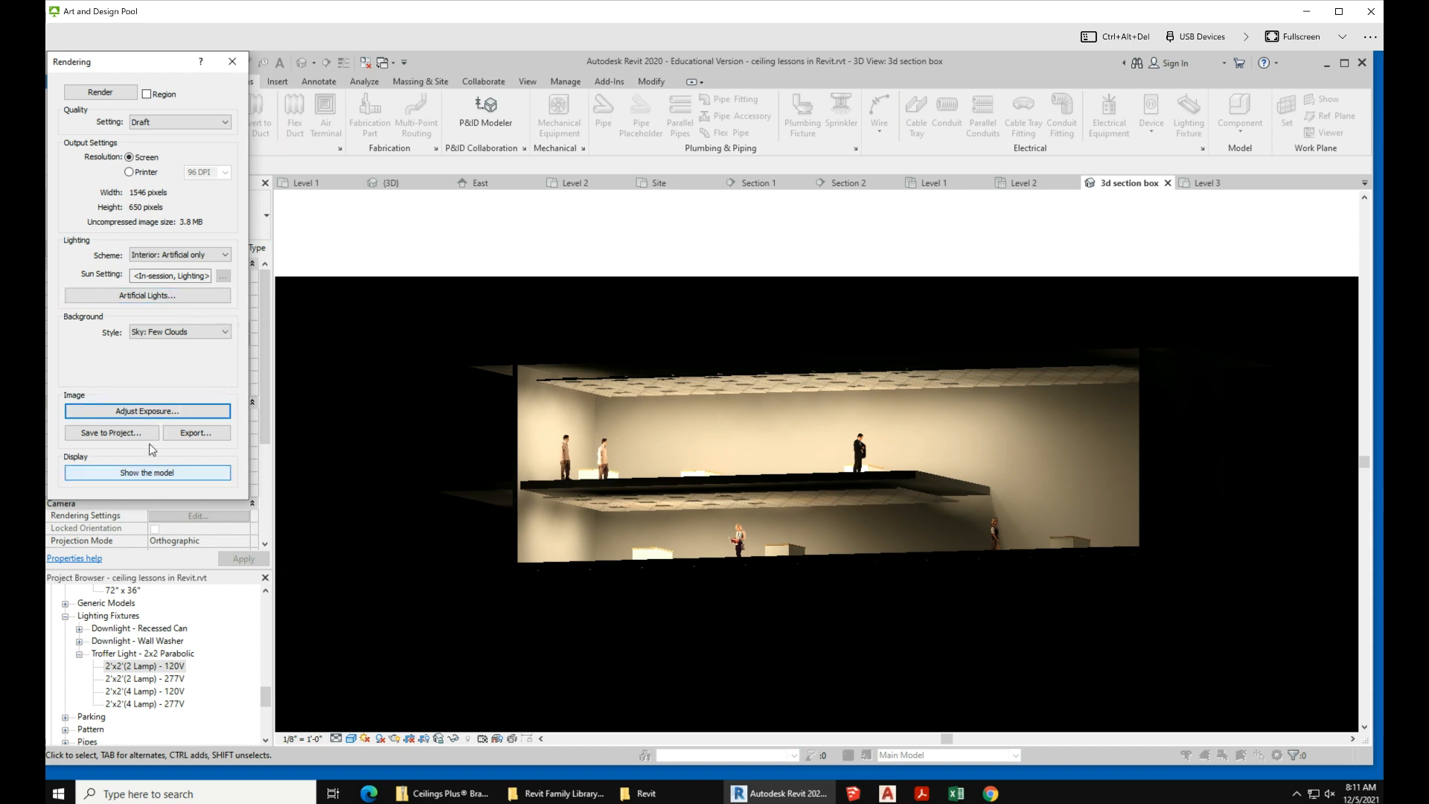
- Save the rendering to the project with "artificial lighting" in its name and close the Rendering dialog
left_click(104, 433)
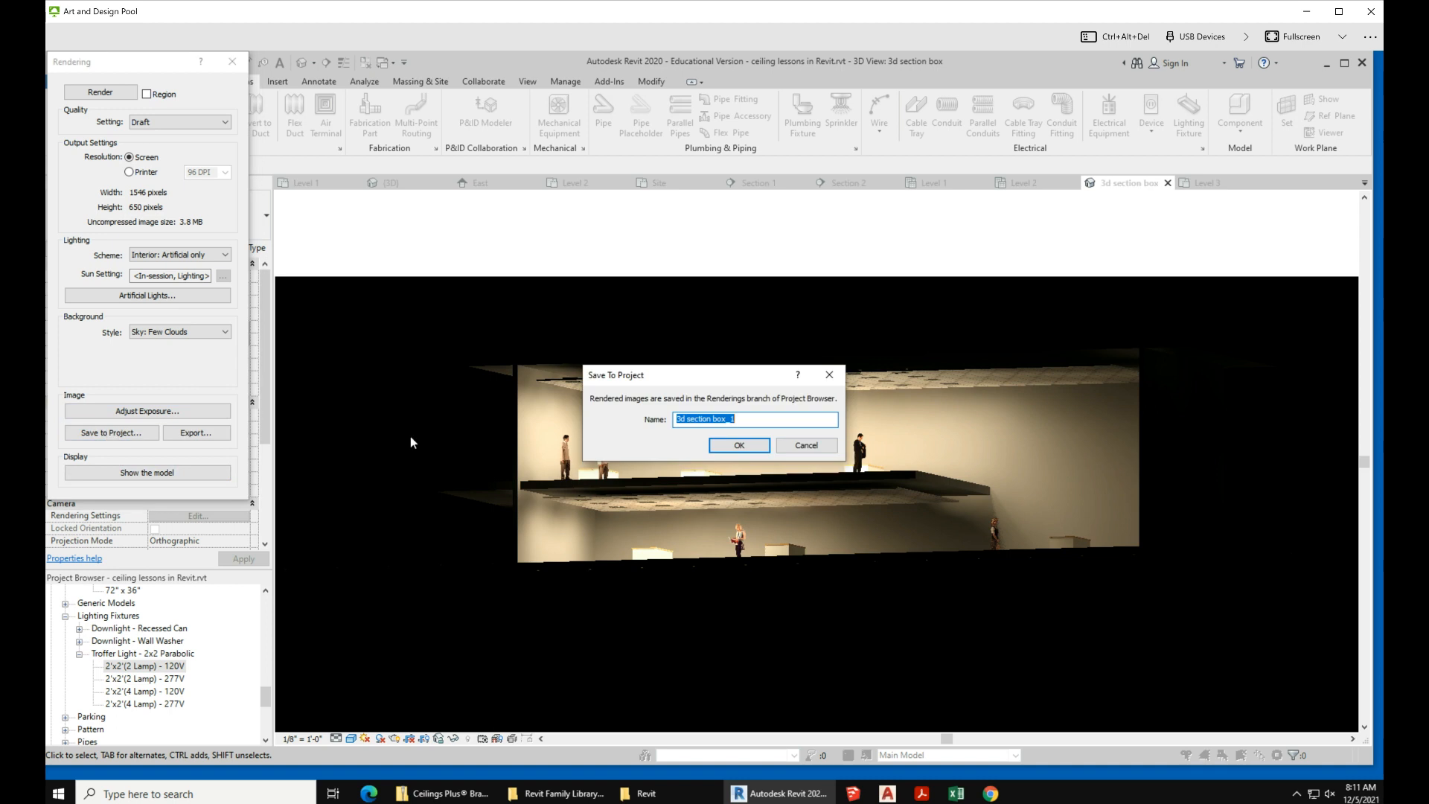
left_click(750, 440)
key("End")
type("artif")
type("icial")
type(" lighting")
left_click(749, 439)
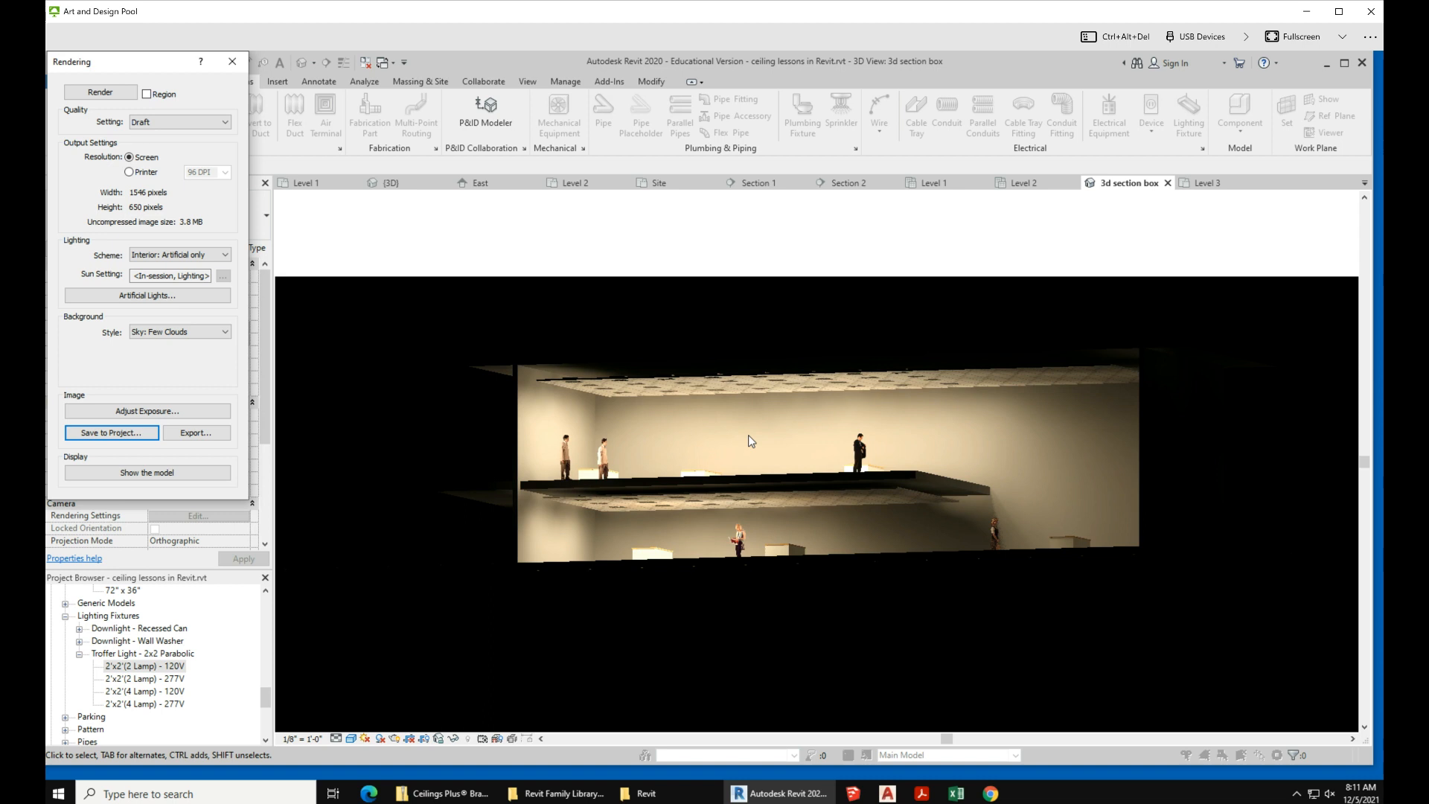
left_click(233, 63)
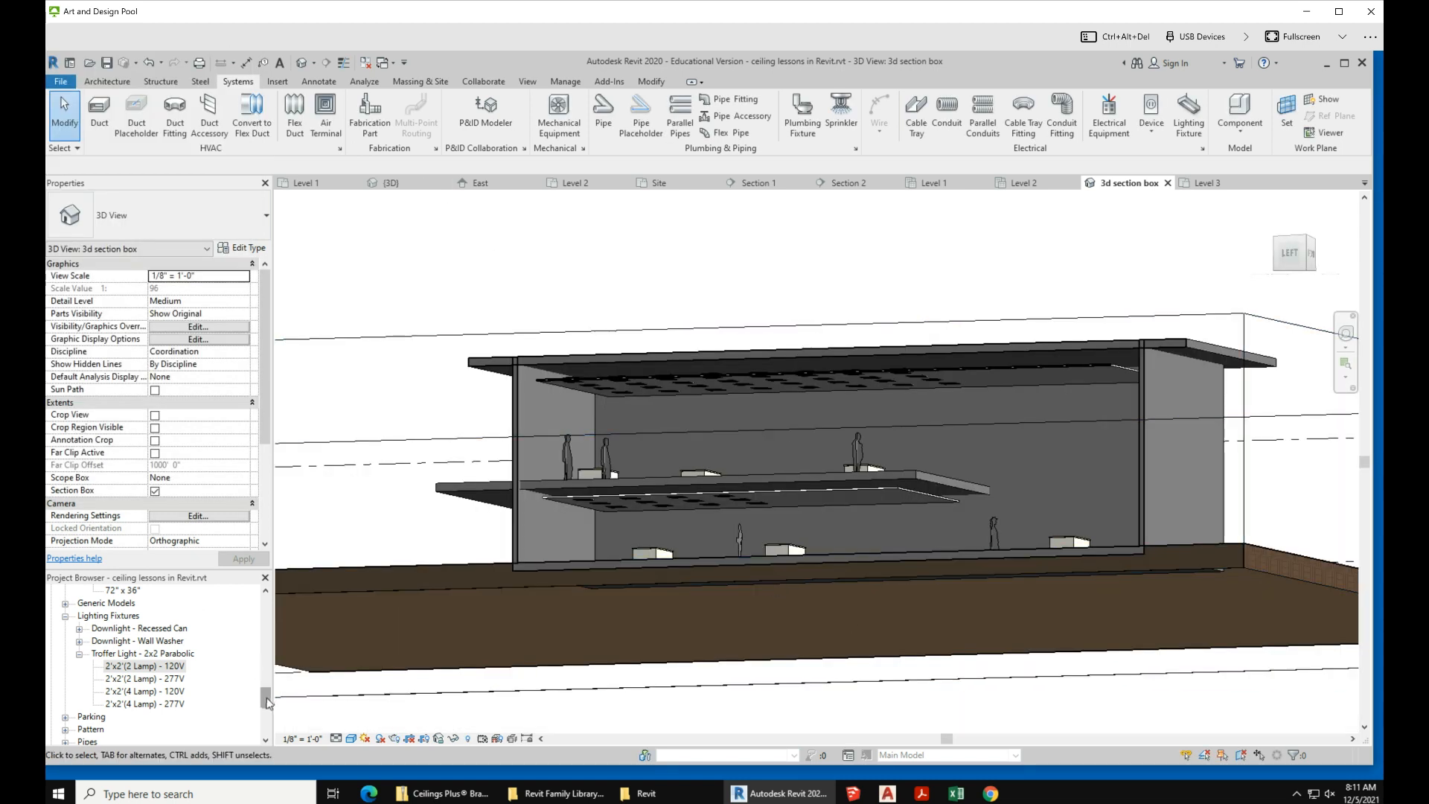
- Create a perspective camera view on the Level 1 floor plan, looking from the lower-left interior corner past the upper-right corner
left_click_drag(265, 698, 265, 602)
double_click(104, 628)
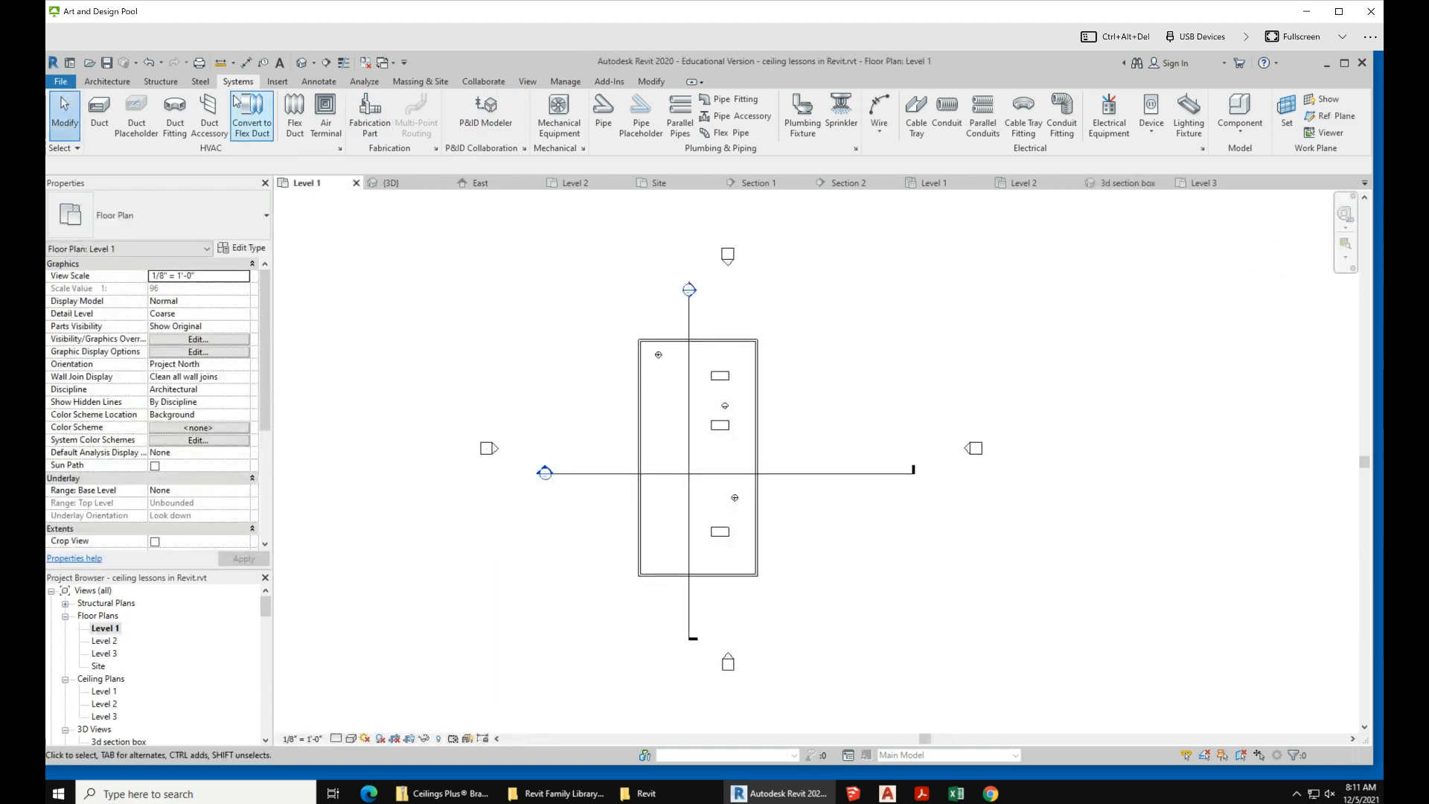
left_click(533, 82)
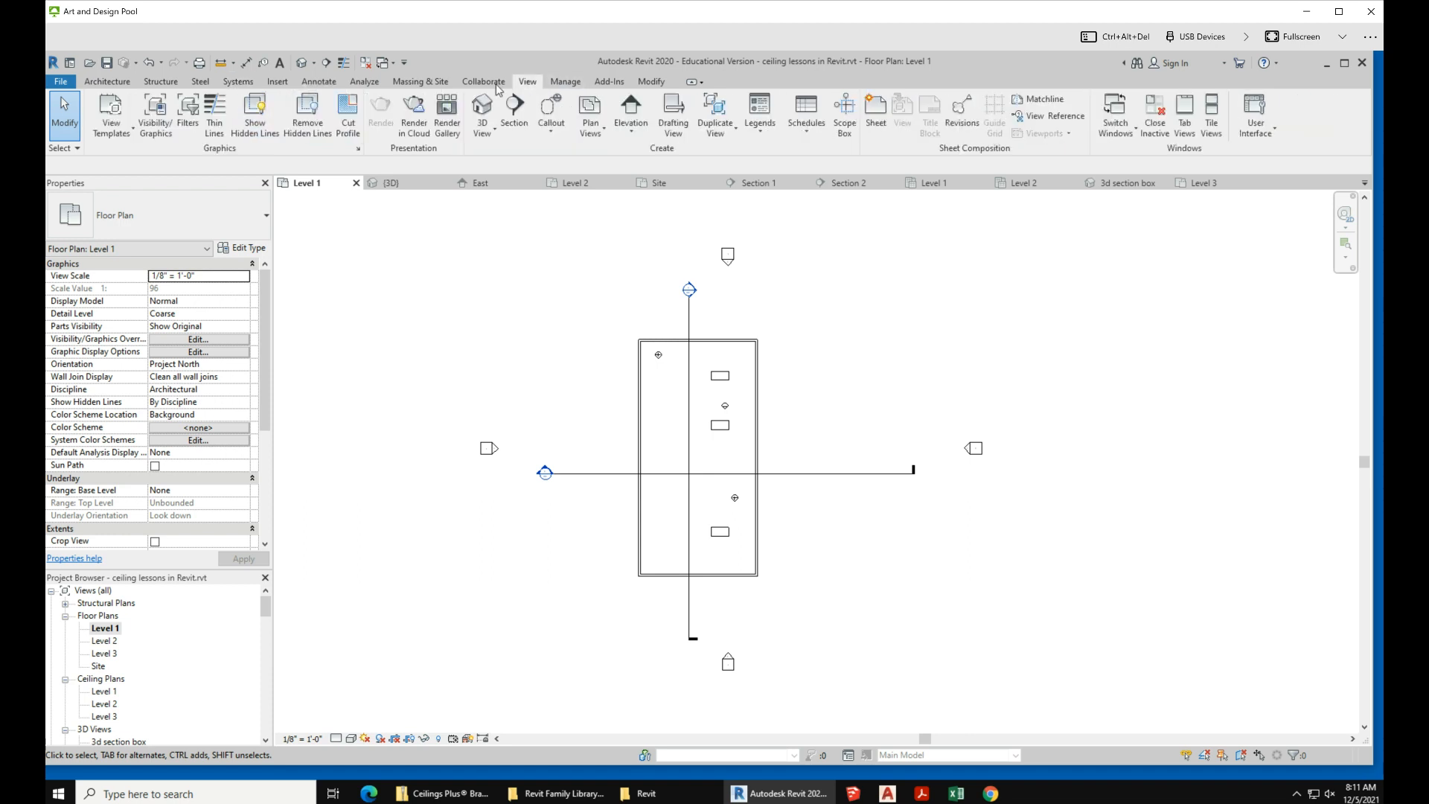
left_click(484, 125)
left_click(513, 185)
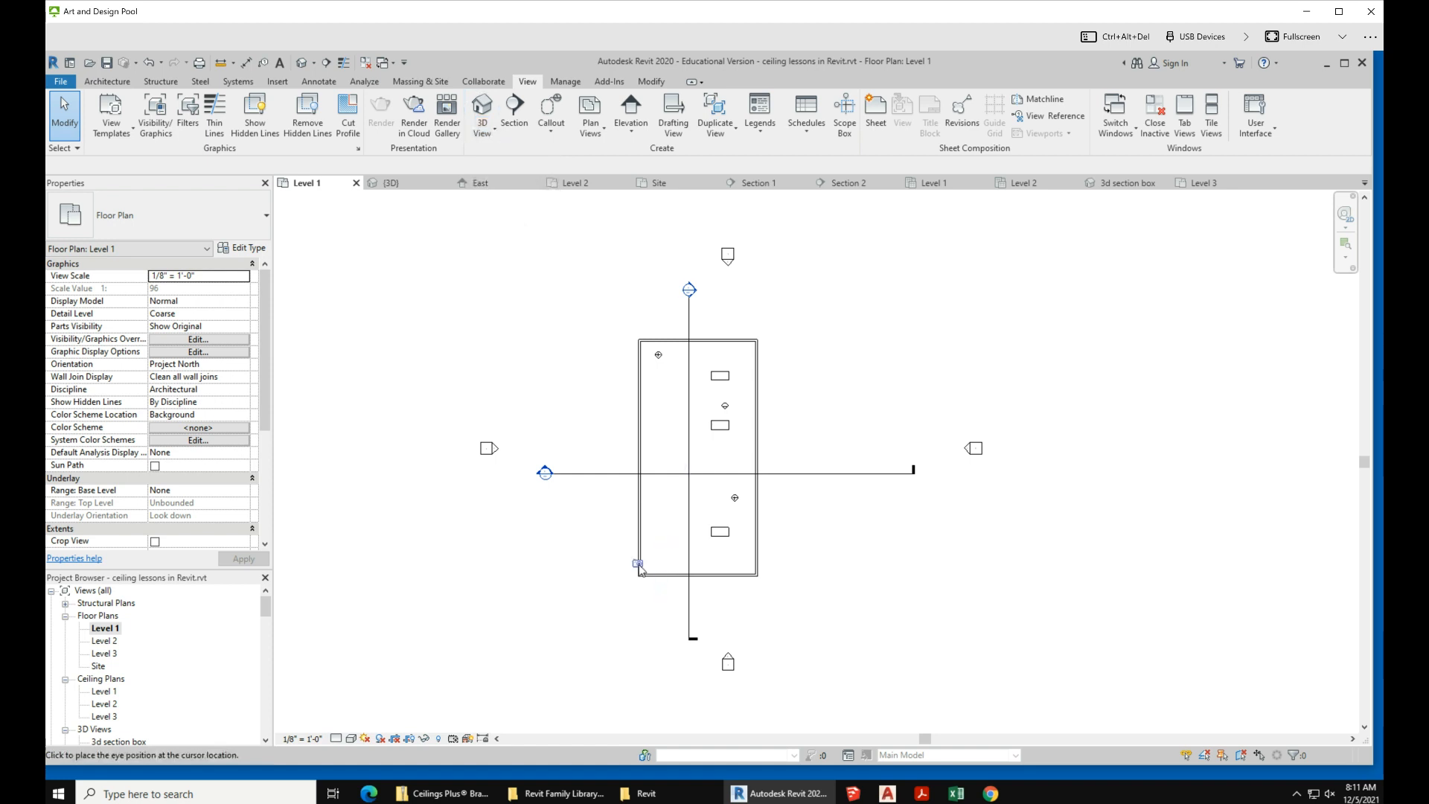
left_click(649, 562)
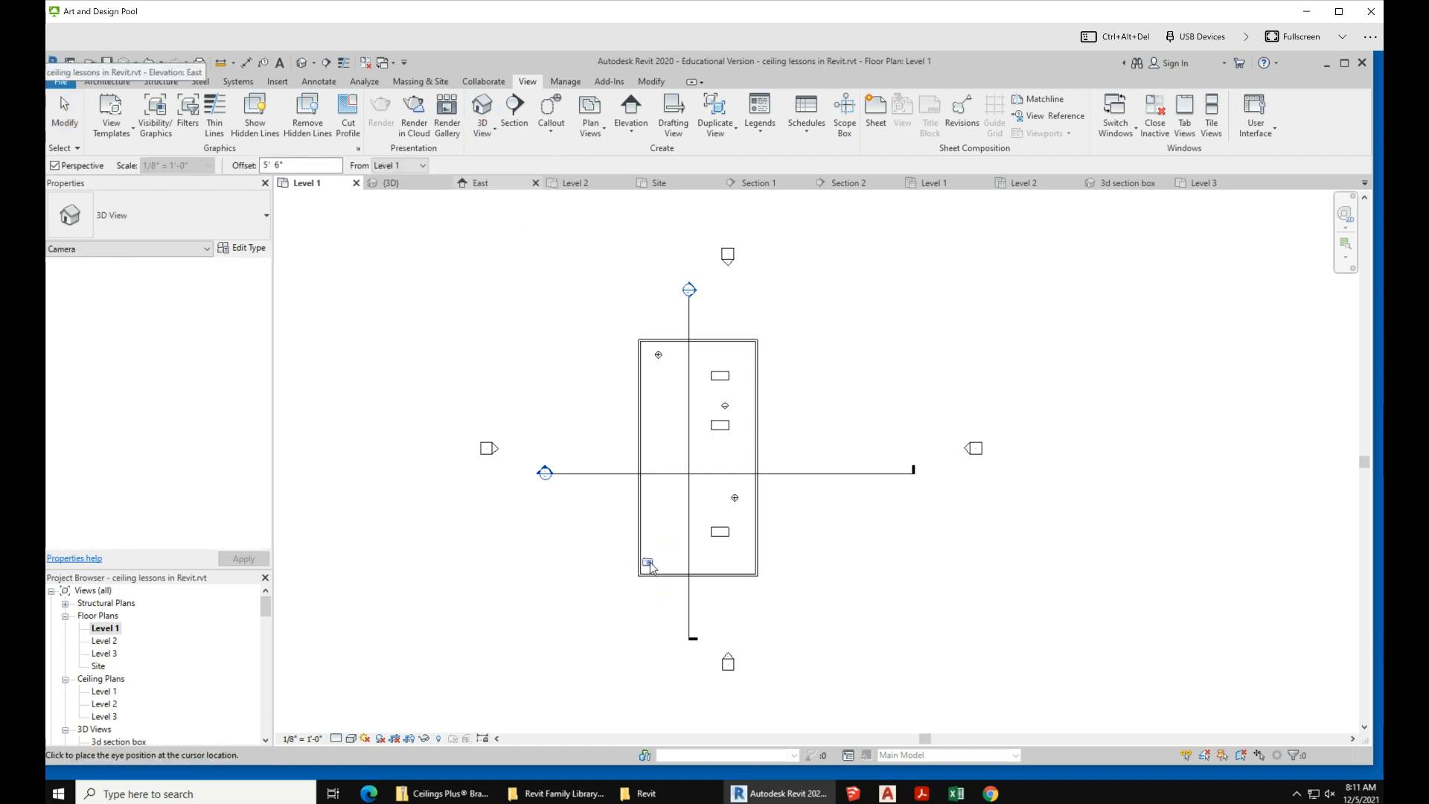
left_click(770, 307)
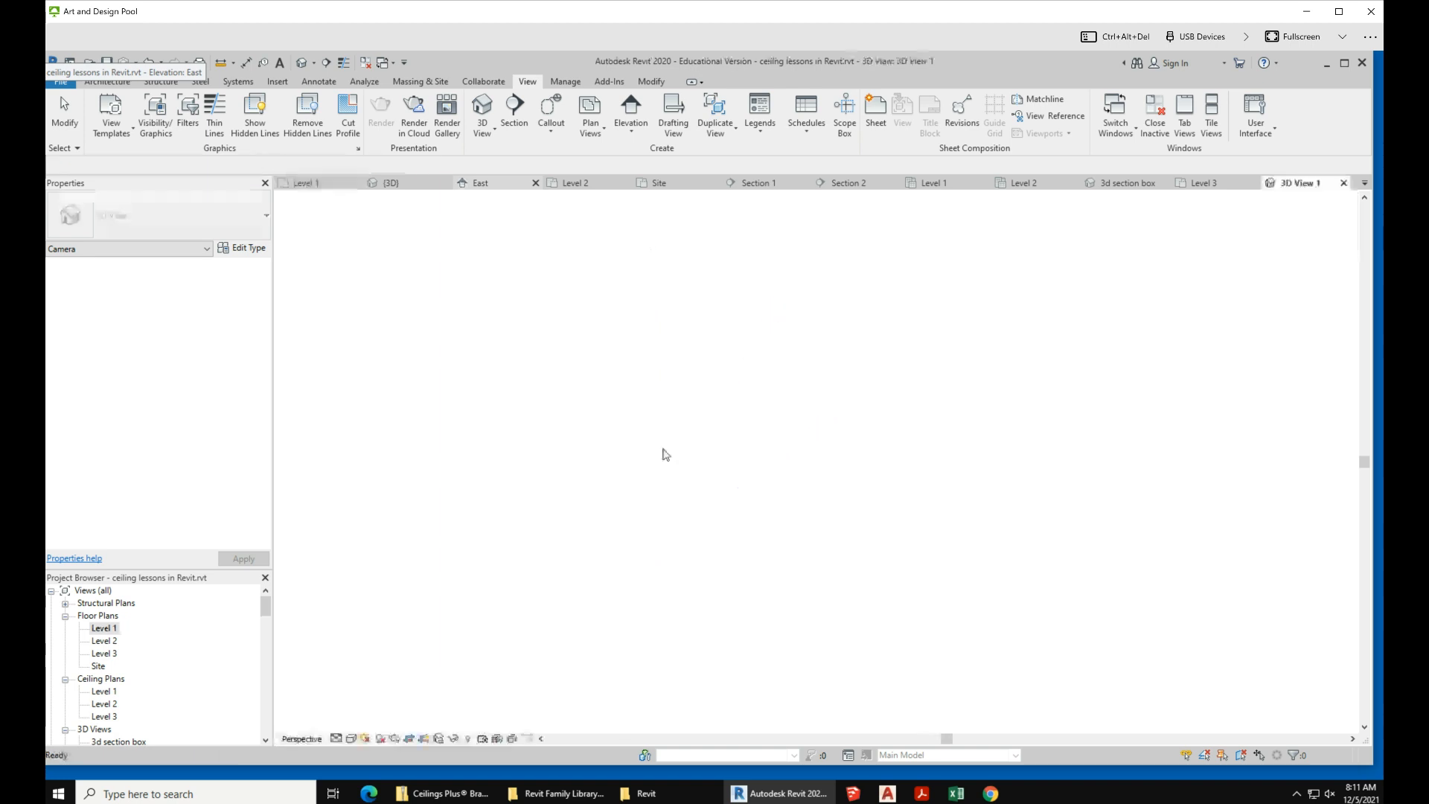
- Enlarge the camera view's crop region upward and on both sides to show more of the lit ceiling and side walls
scroll(699, 550, "down", 3)
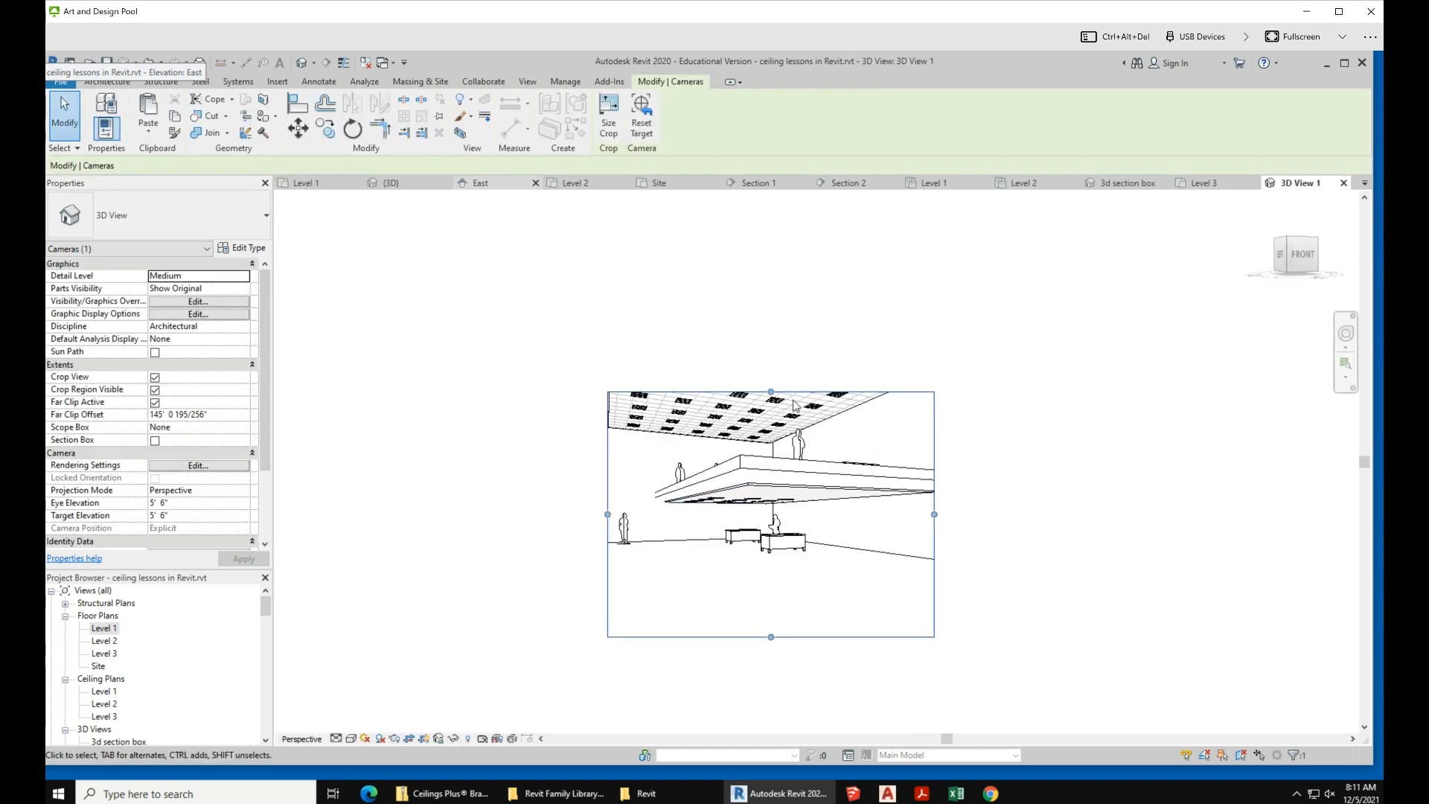
left_click_drag(771, 391, 771, 306)
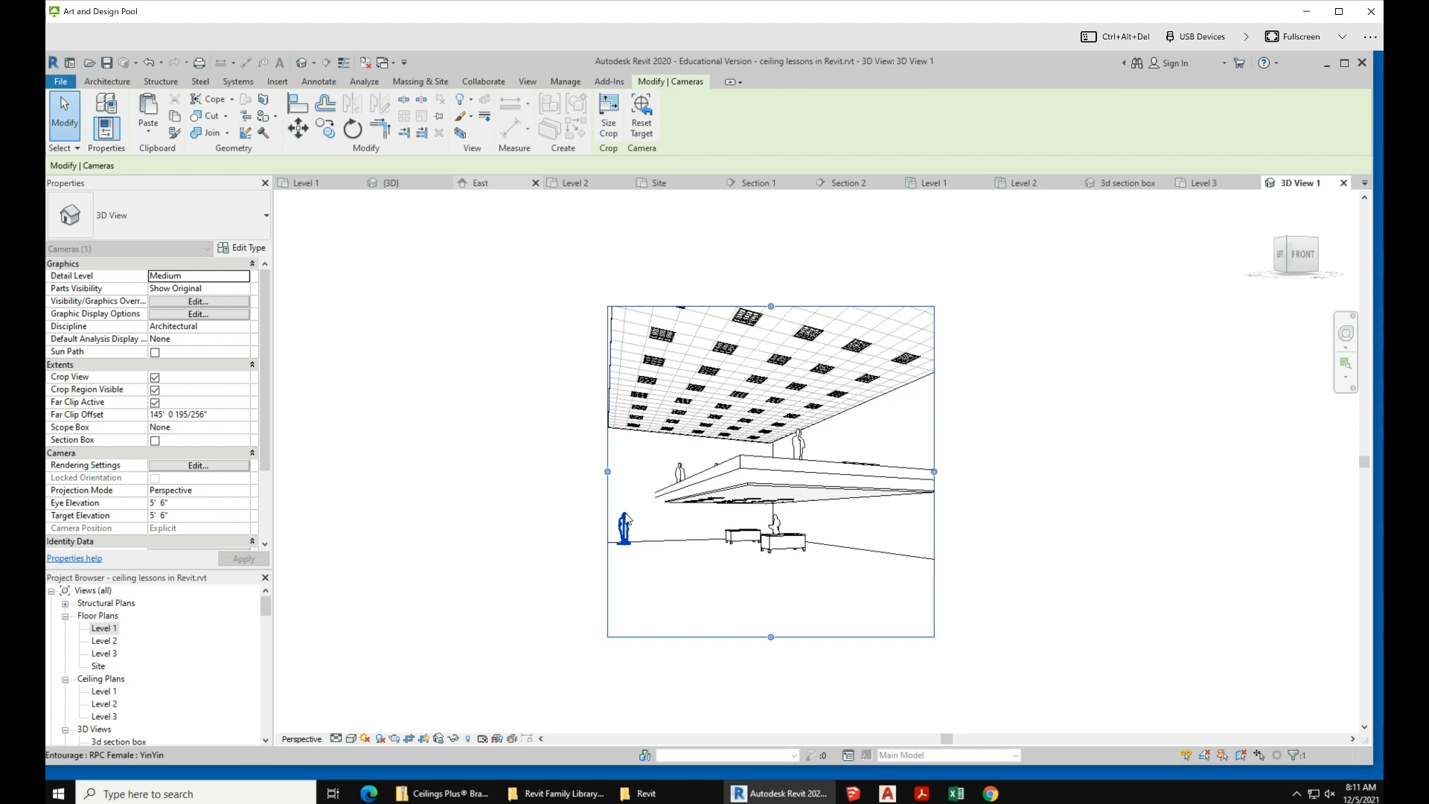
left_click_drag(607, 471, 445, 471)
left_click_drag(934, 471, 1041, 471)
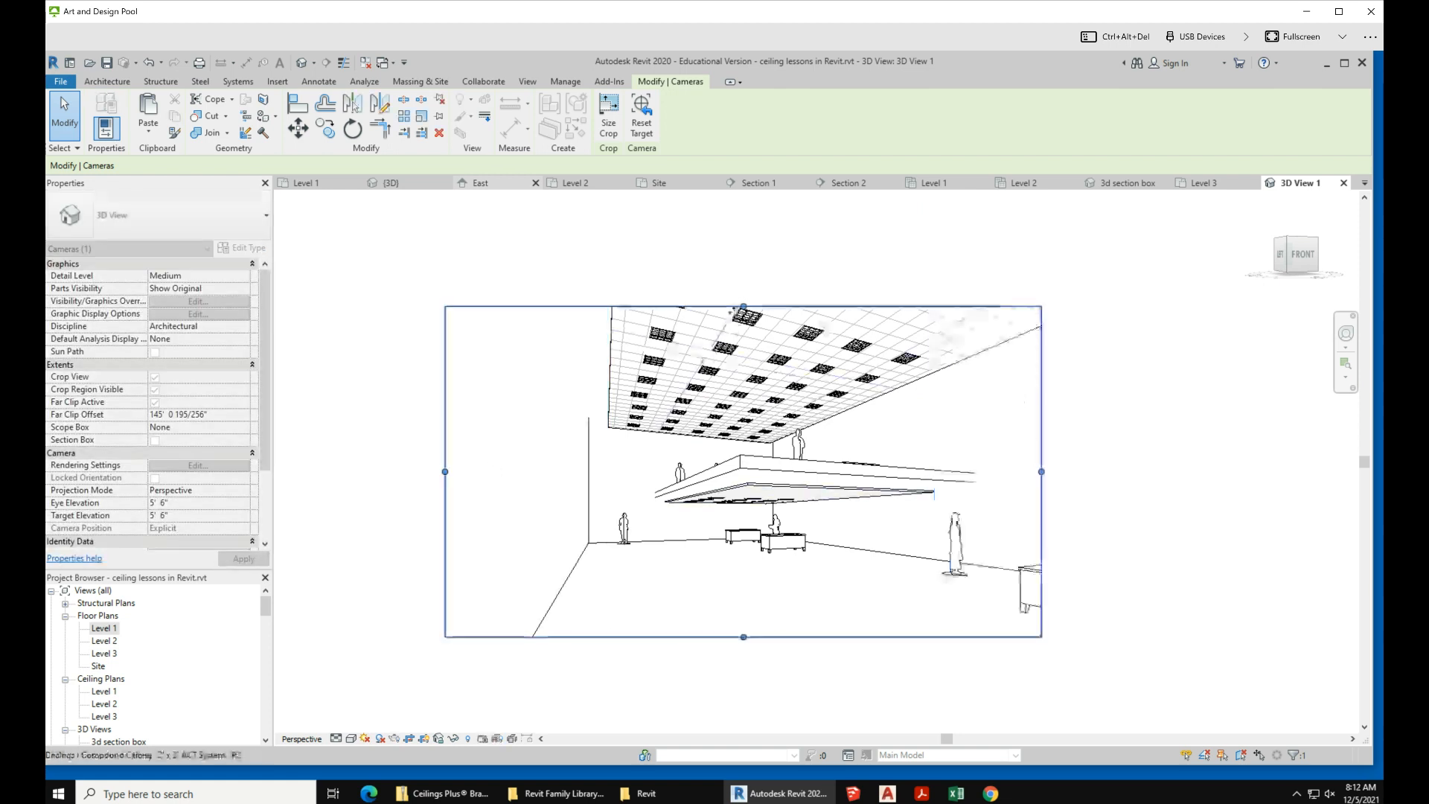
left_click_drag(744, 305, 743, 253)
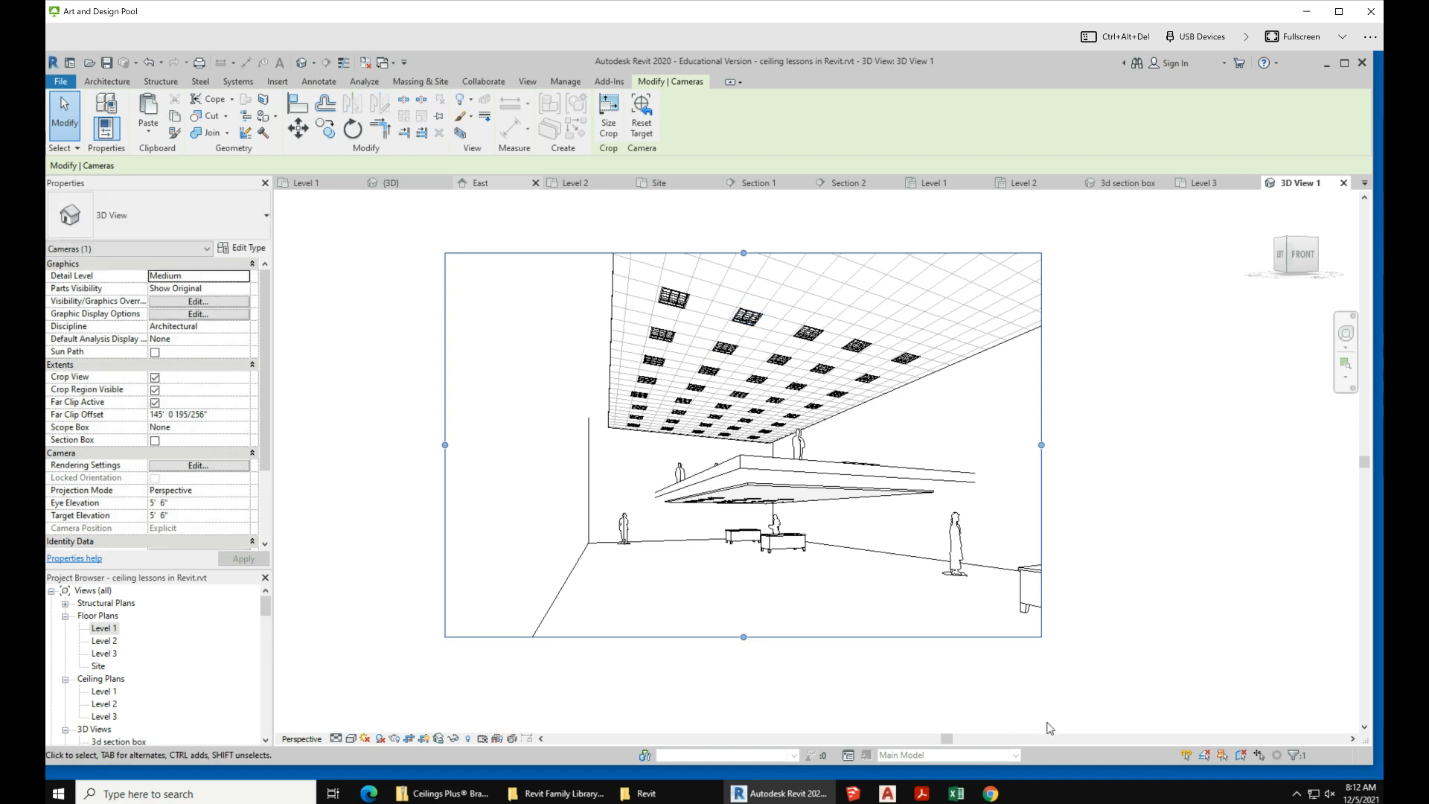
scroll(880, 676, "up", 2)
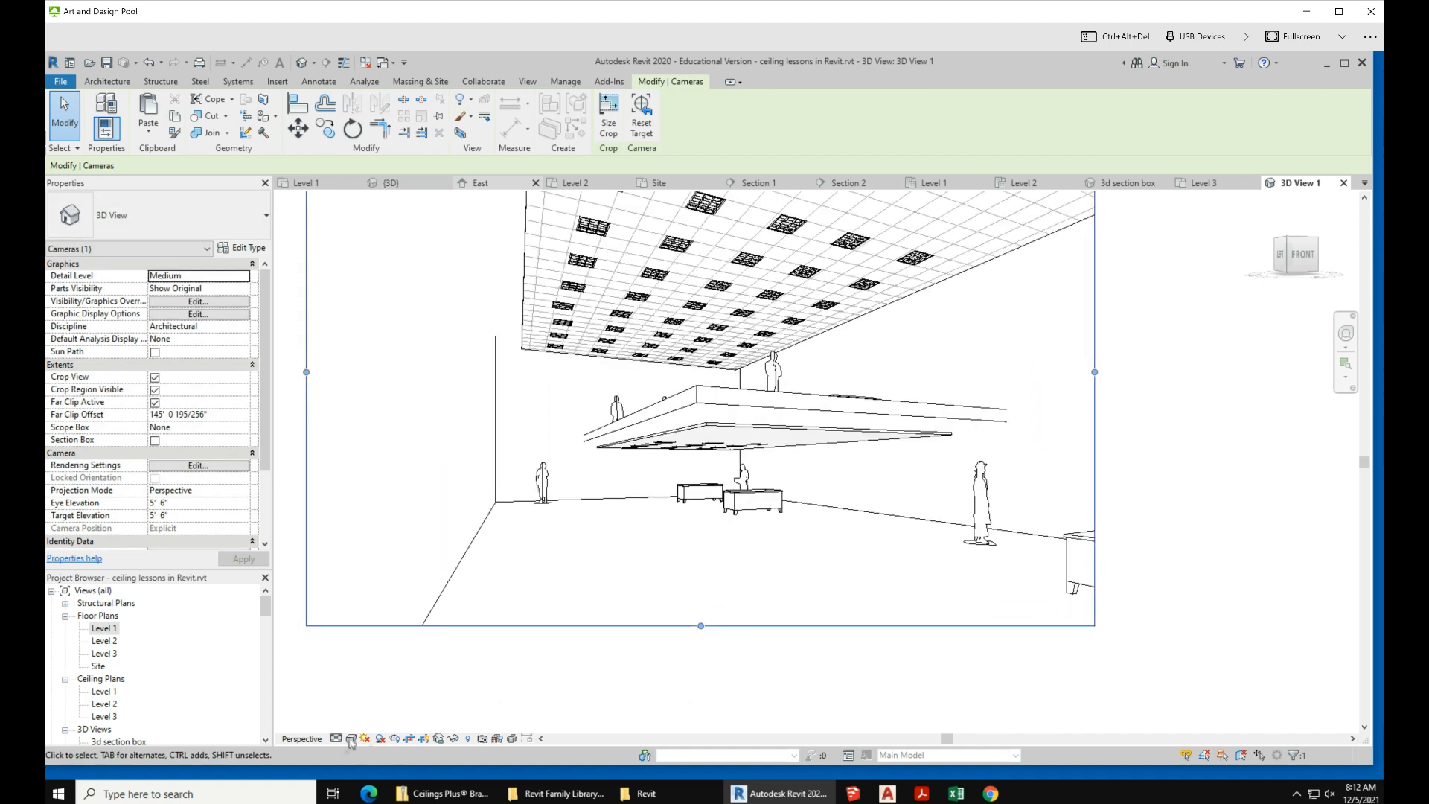
- Render the perspective at Draft quality with the Interior: Artificial only lighting scheme, stopping the rendering early
left_click(395, 739)
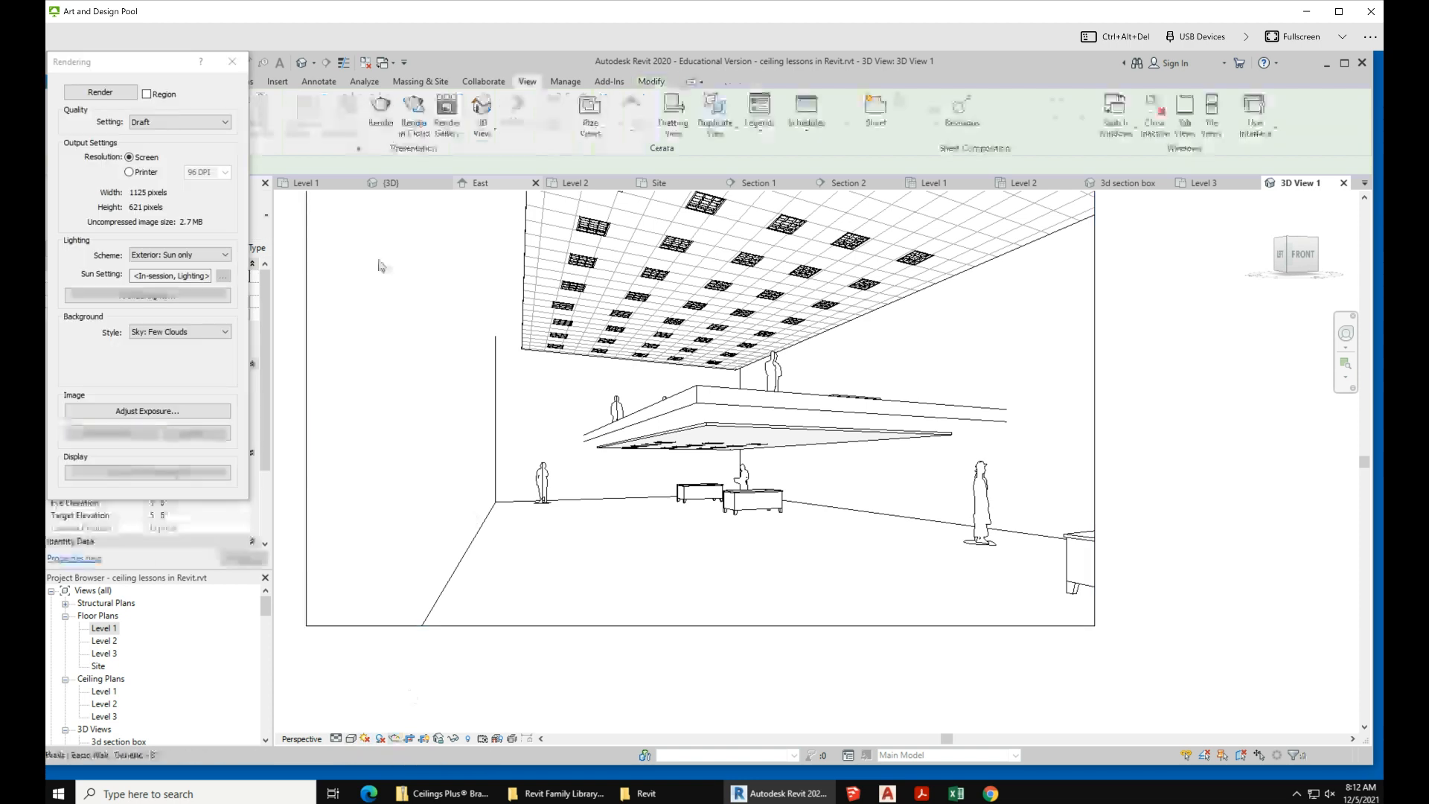
left_click(186, 255)
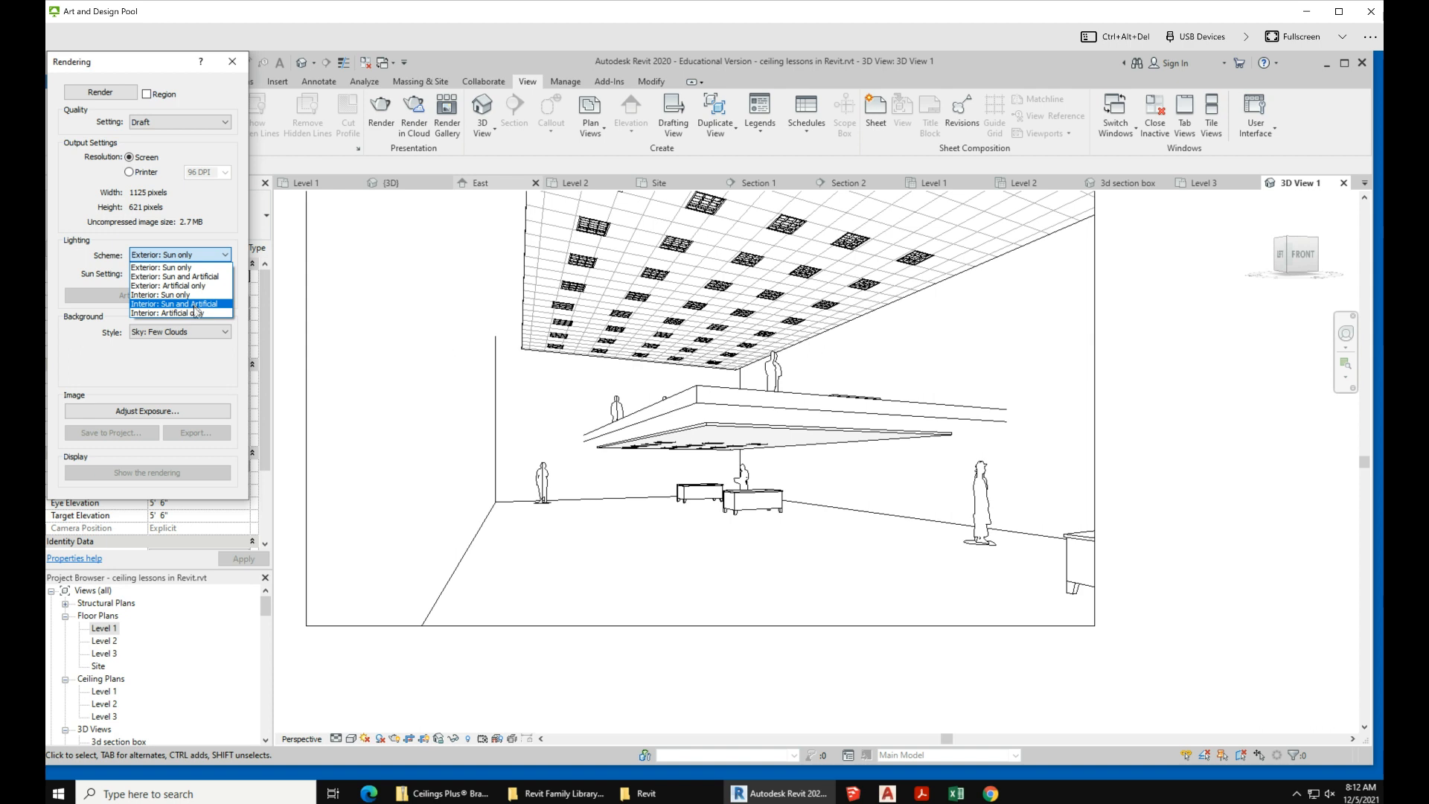
left_click(198, 313)
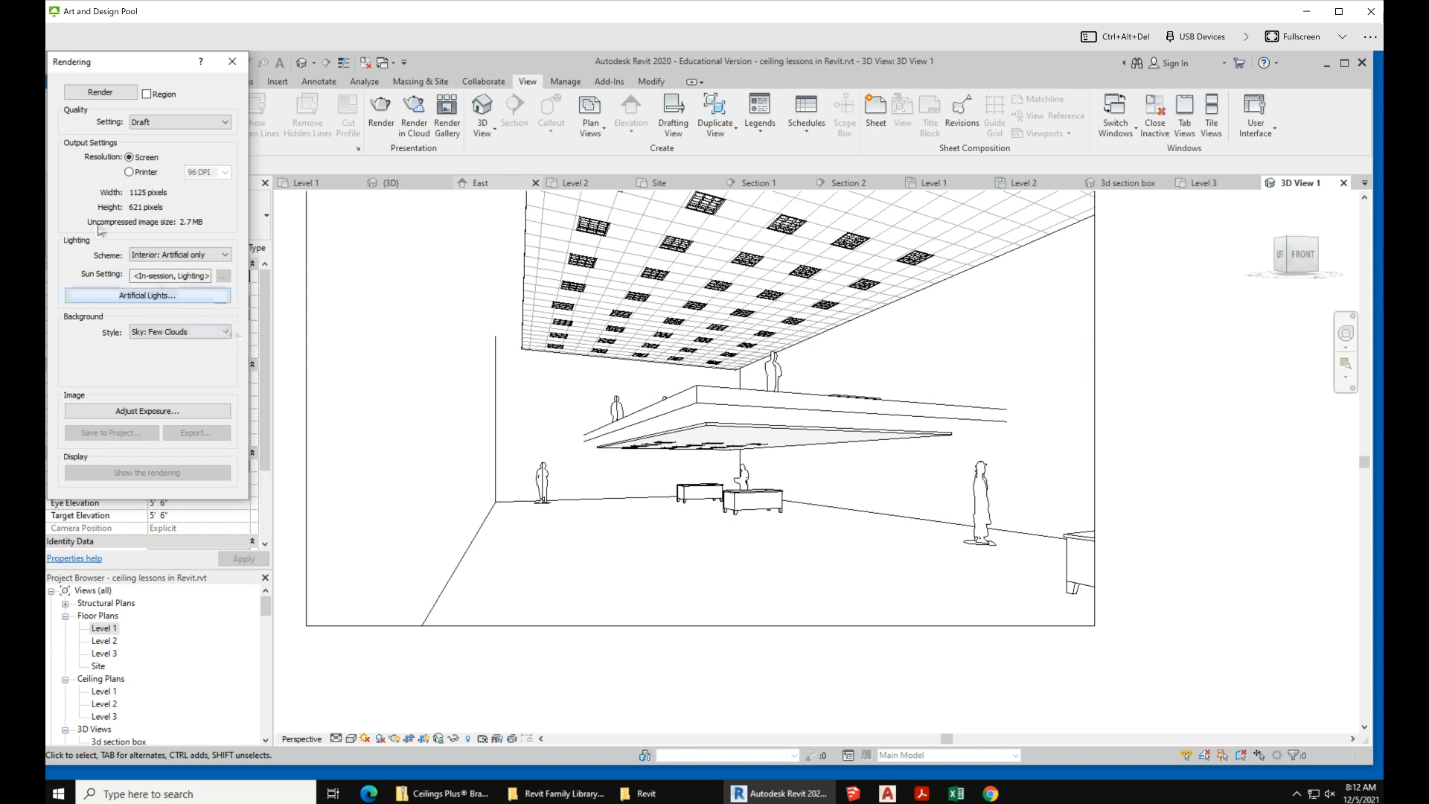
left_click(132, 96)
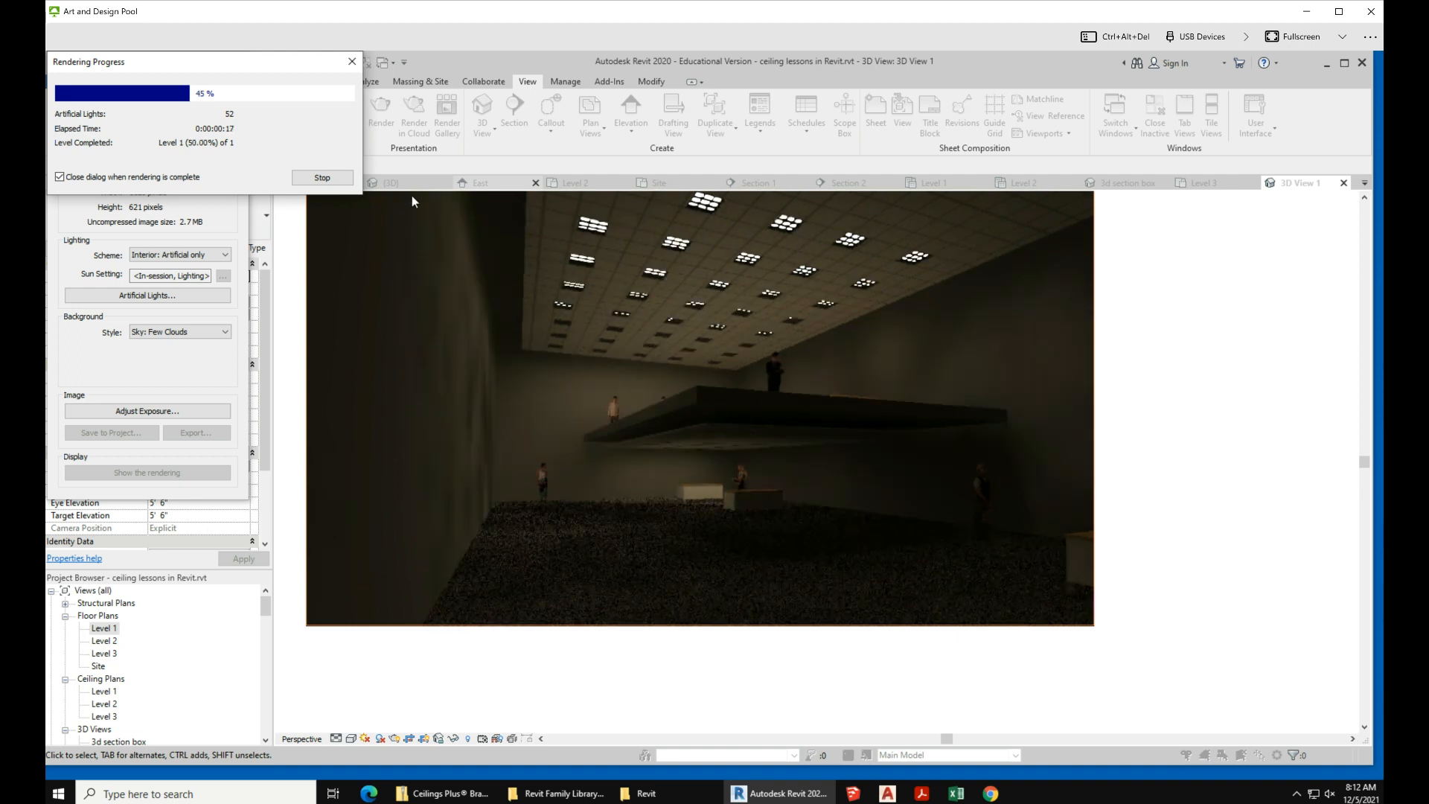
left_click(320, 179)
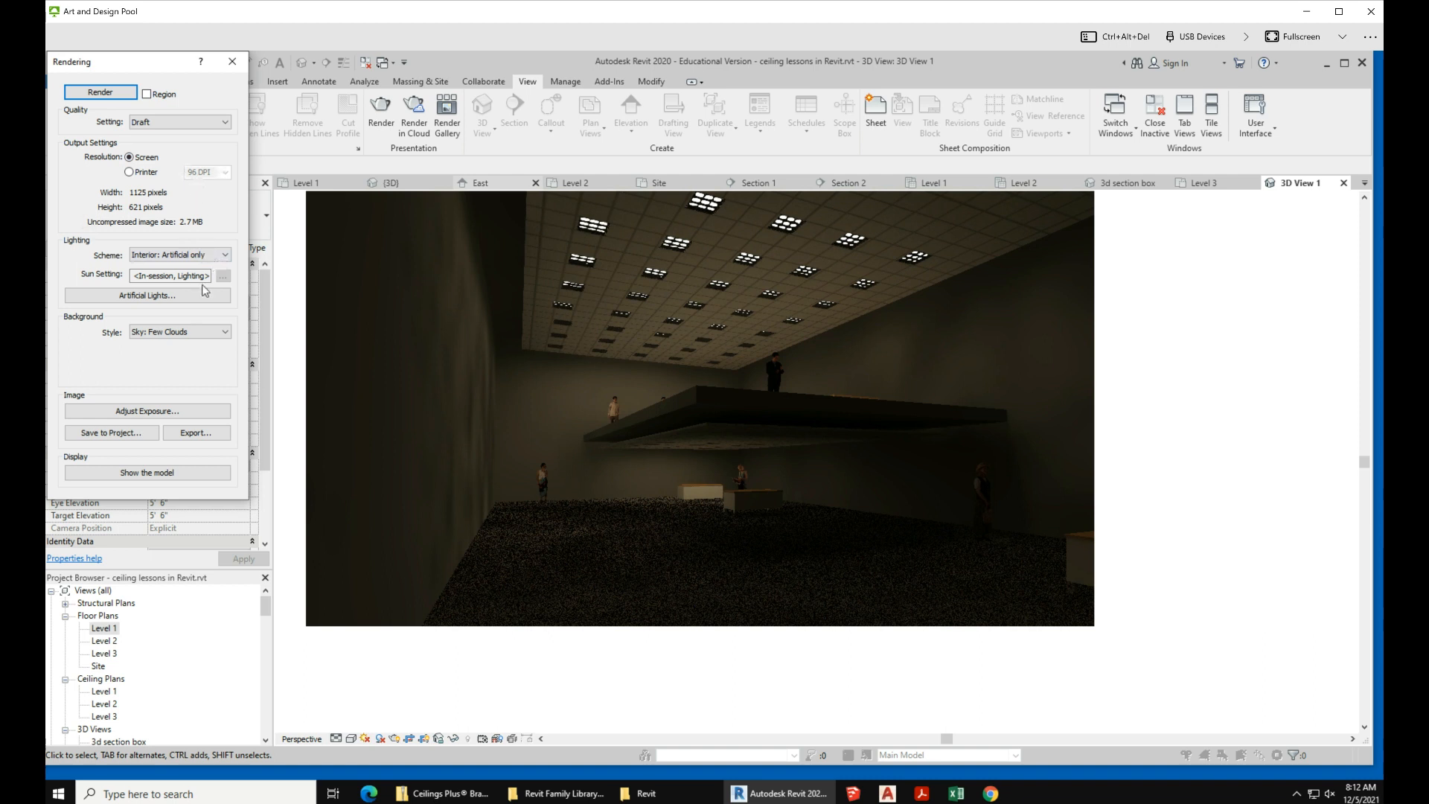
- Brighten the rendered interior perspective by setting its exposure value to 5.90
left_click(175, 411)
left_click_drag(227, 179, 219, 185)
left_click(293, 376)
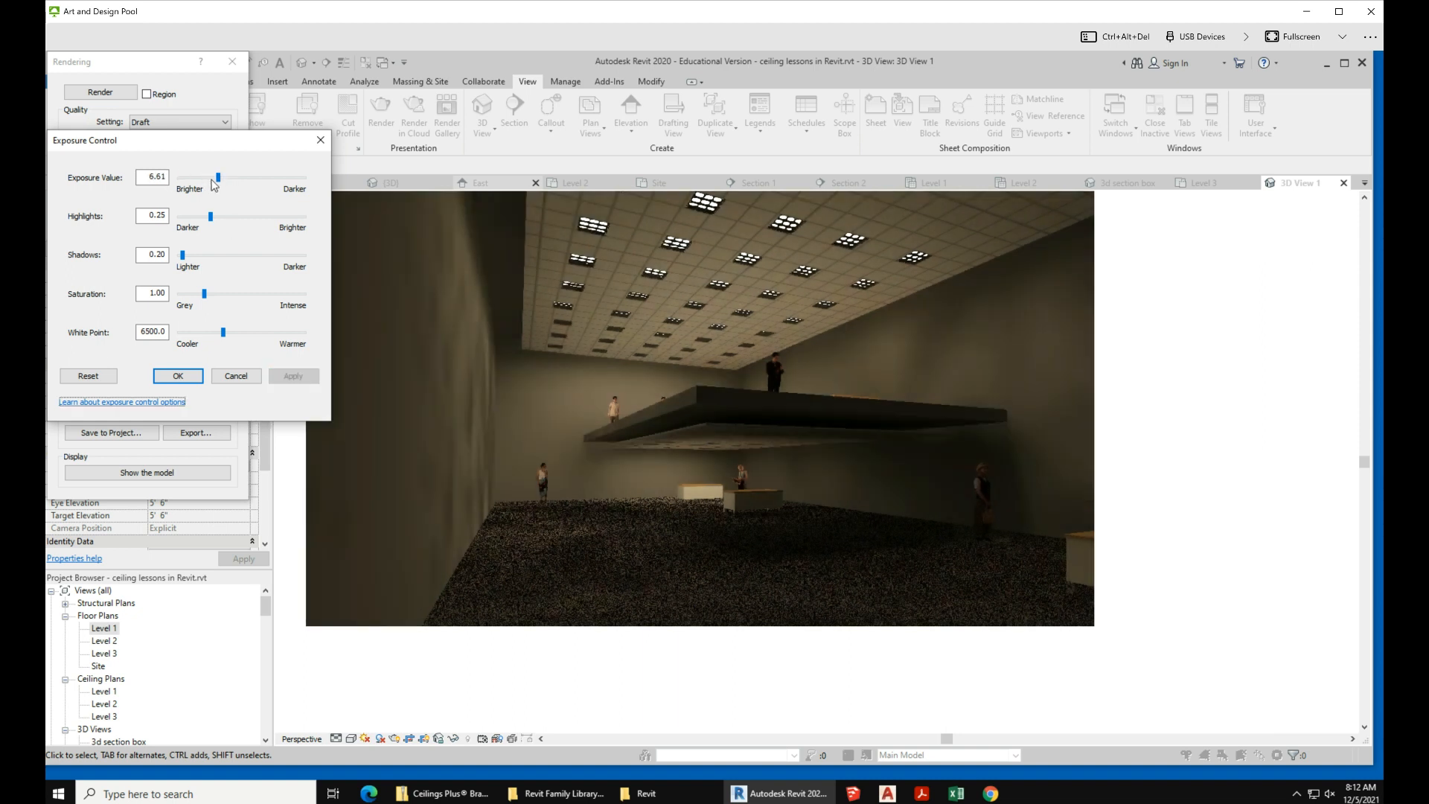
left_click_drag(218, 178, 215, 184)
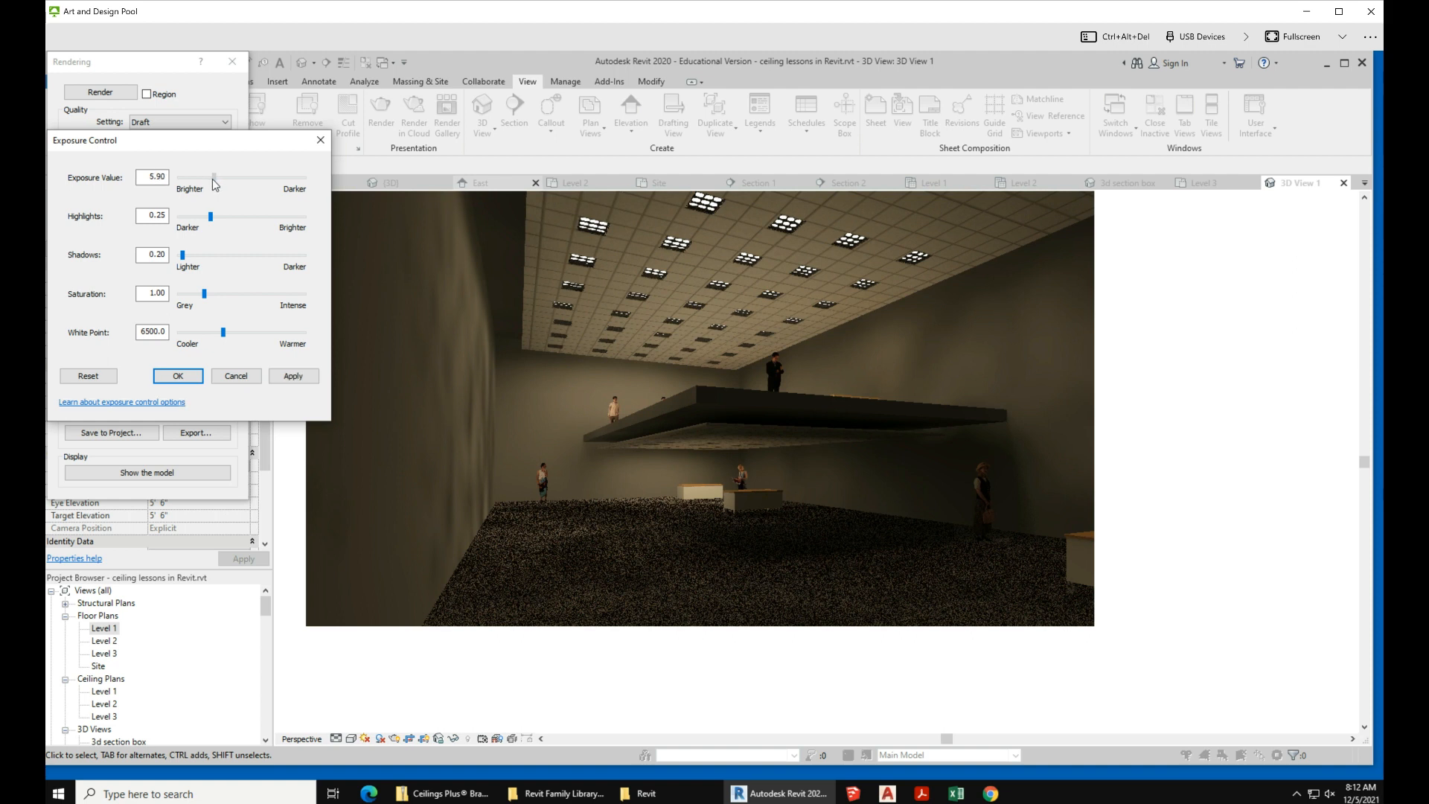
left_click(292, 376)
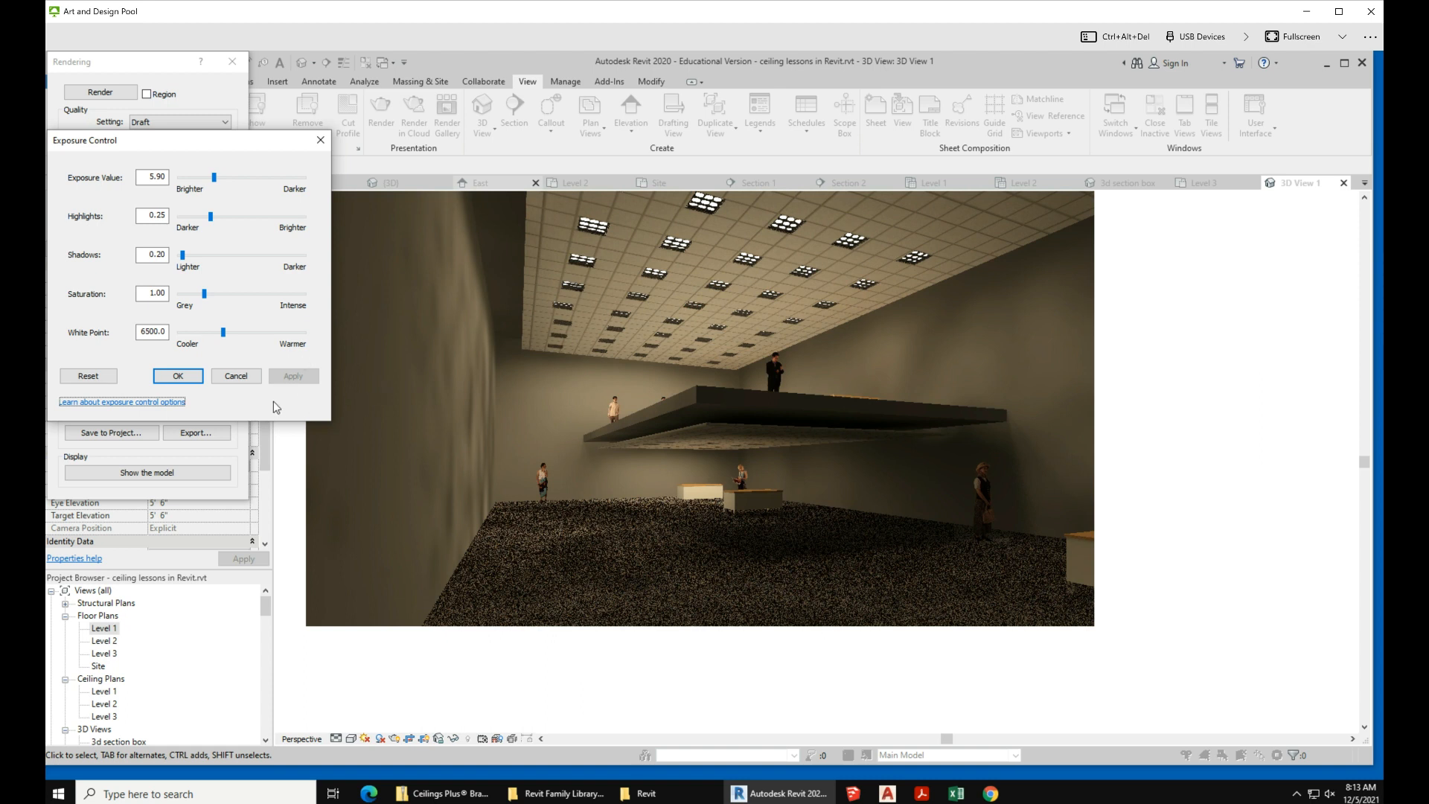
left_click(320, 140)
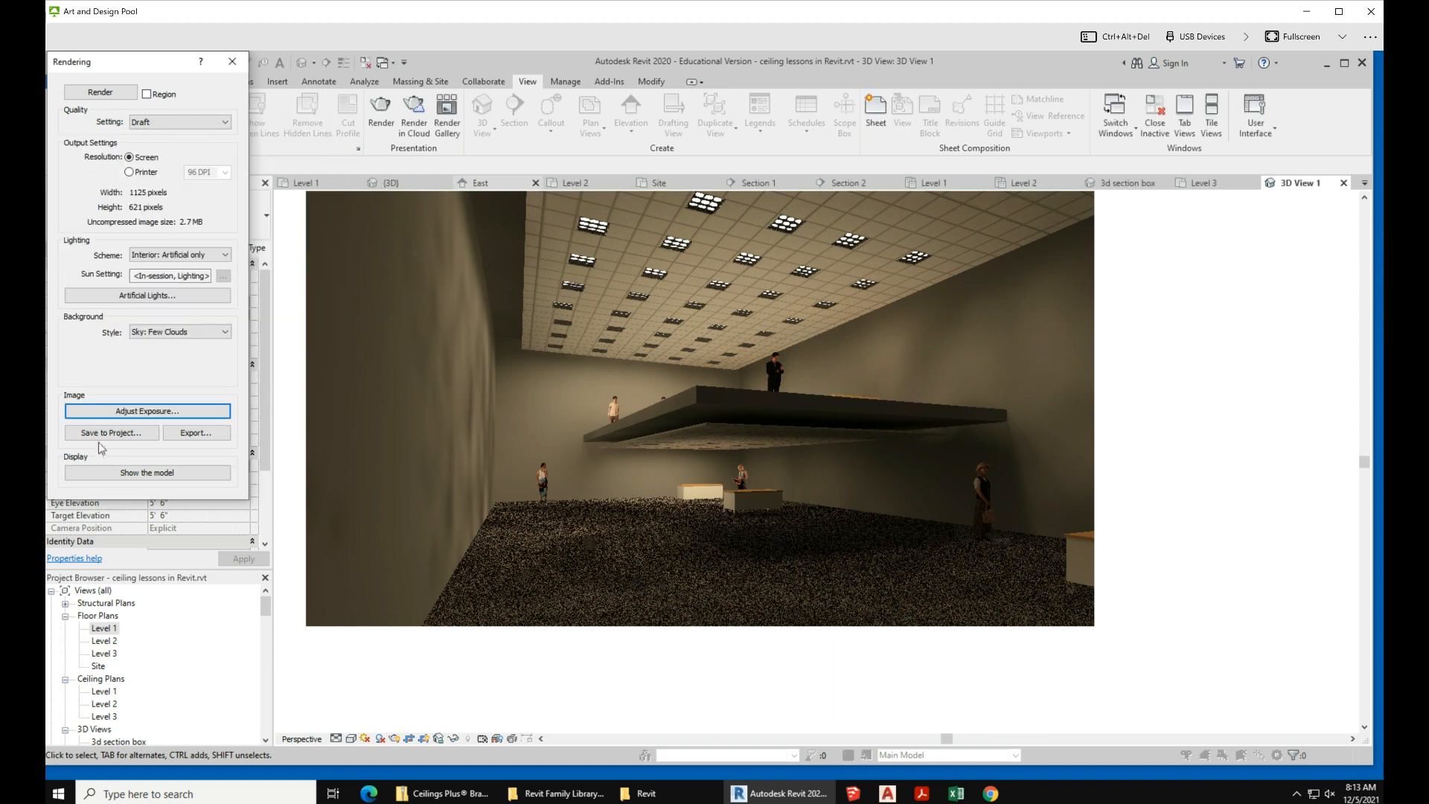
- Save the rendered perspective to the project as "interior perspective artificial light"
left_click(198, 431)
left_click(142, 433)
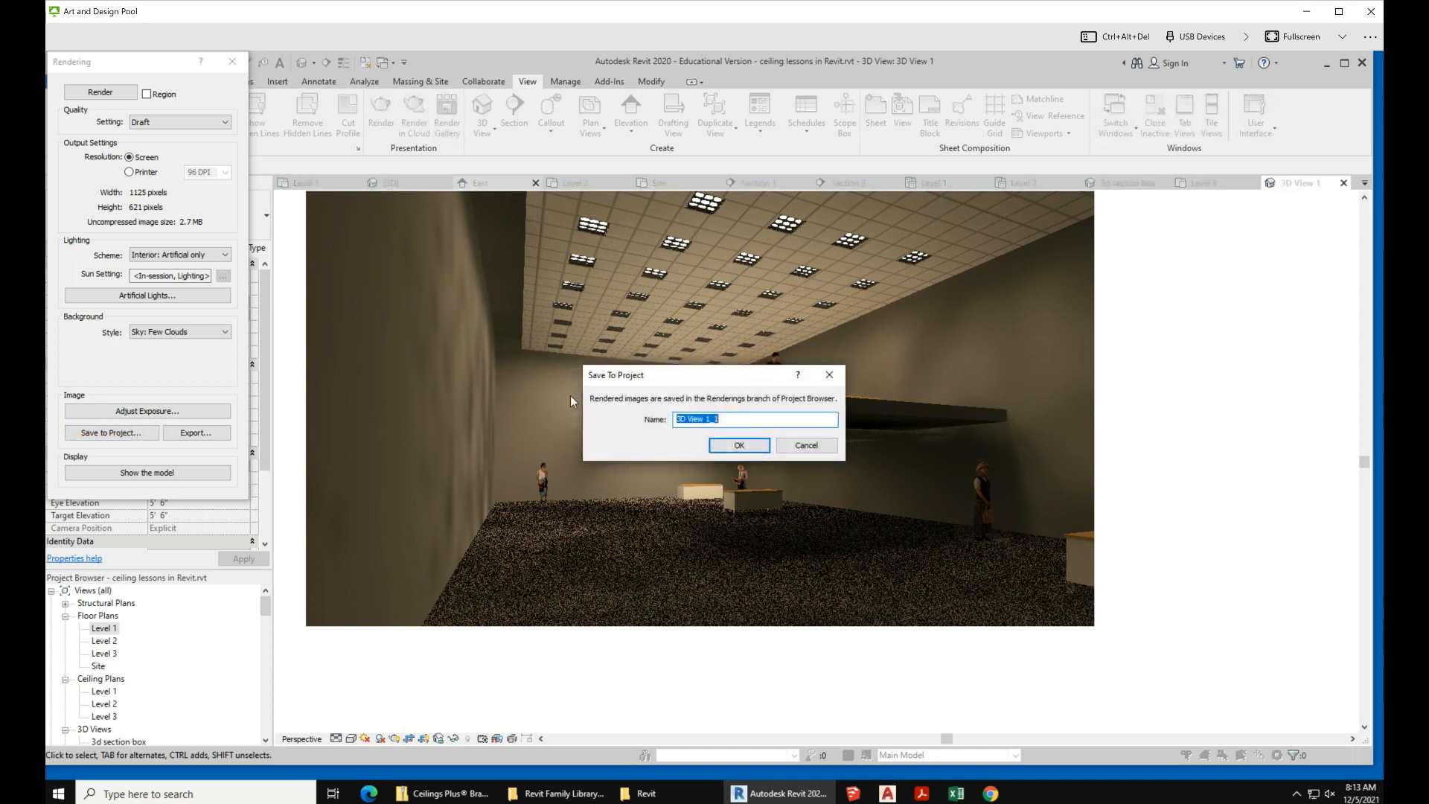
type("pers")
key("BackSpace")
key("BackSpace")
key("BackSpace")
key("BackSpace")
type("interior perspective prtificial light")
key("Return")
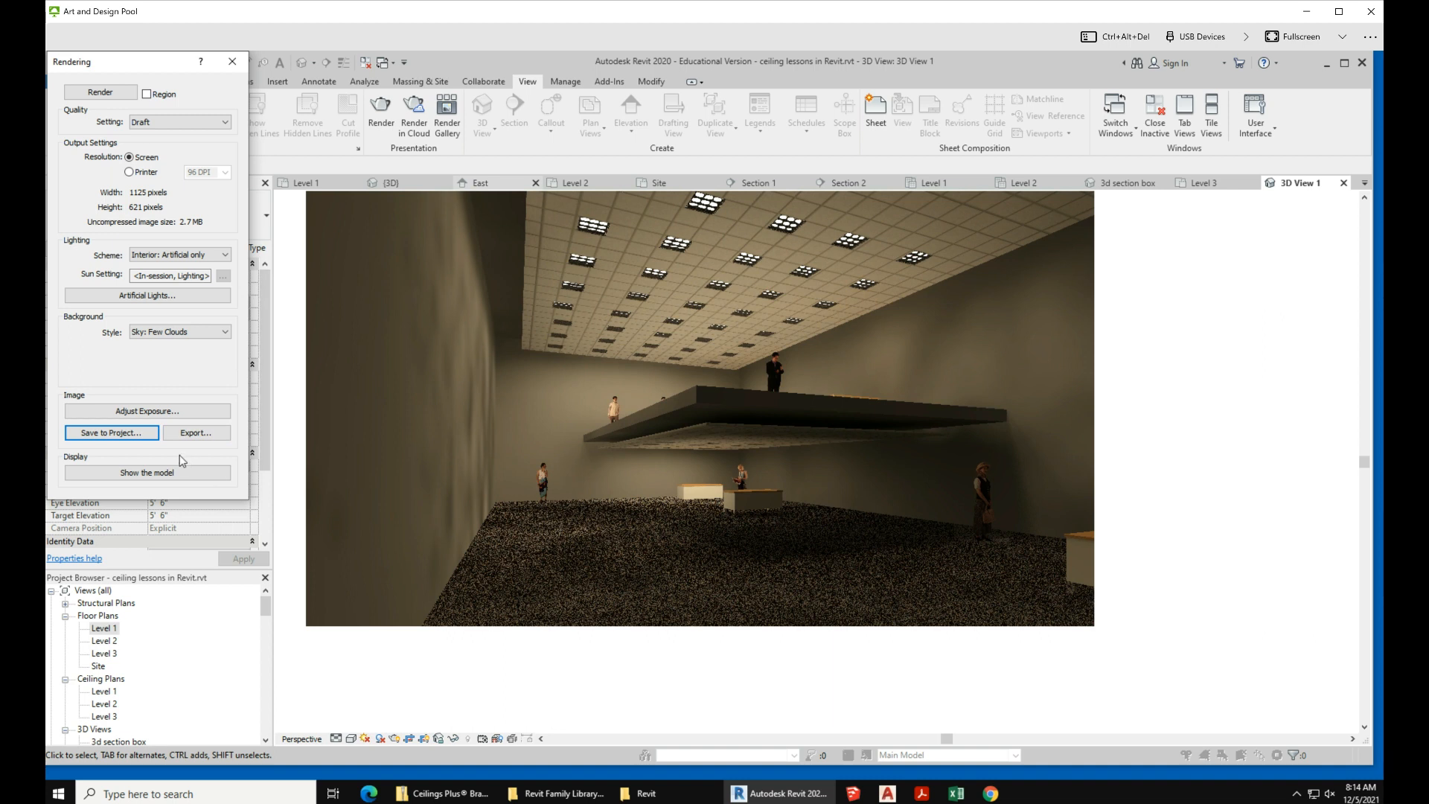
left_click(629, 629)
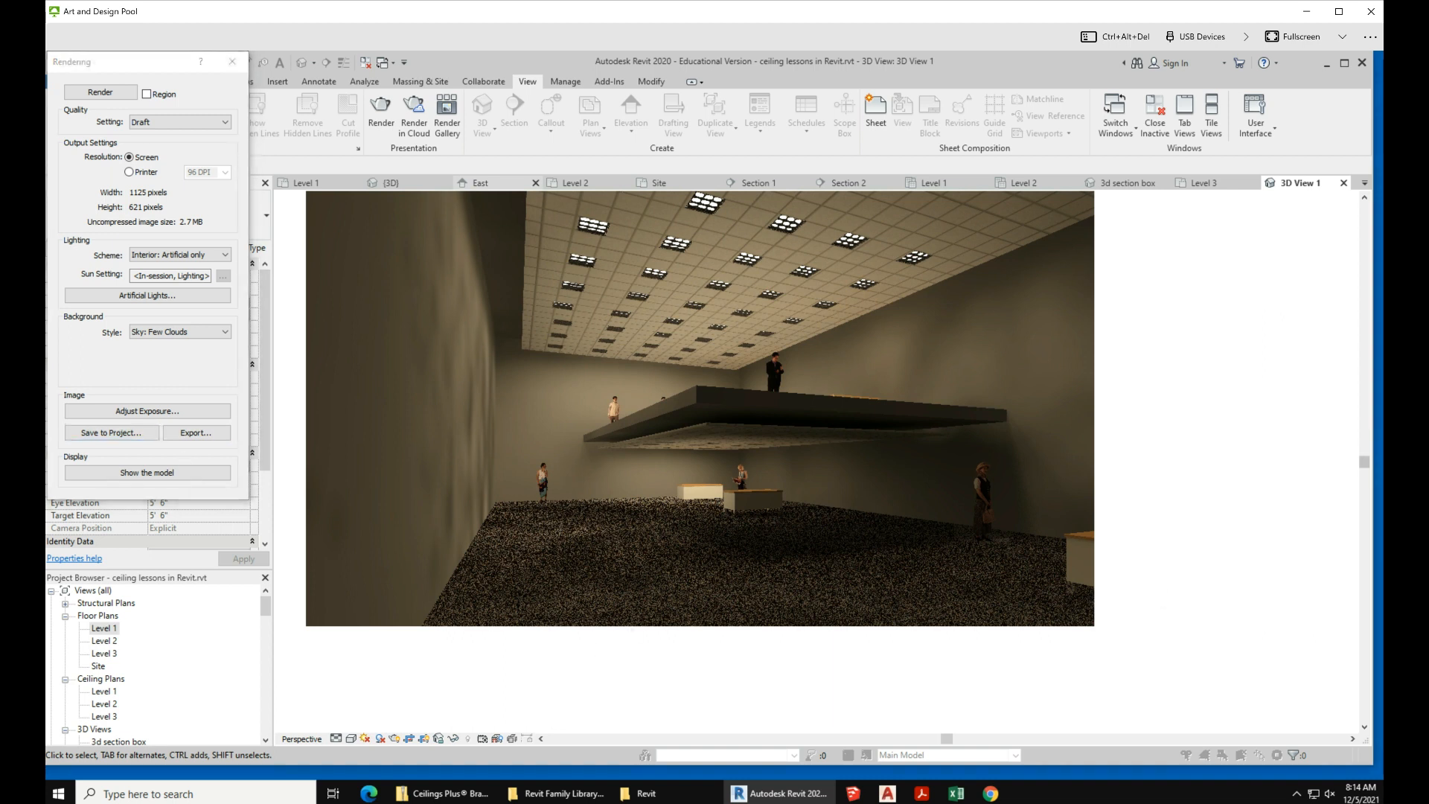